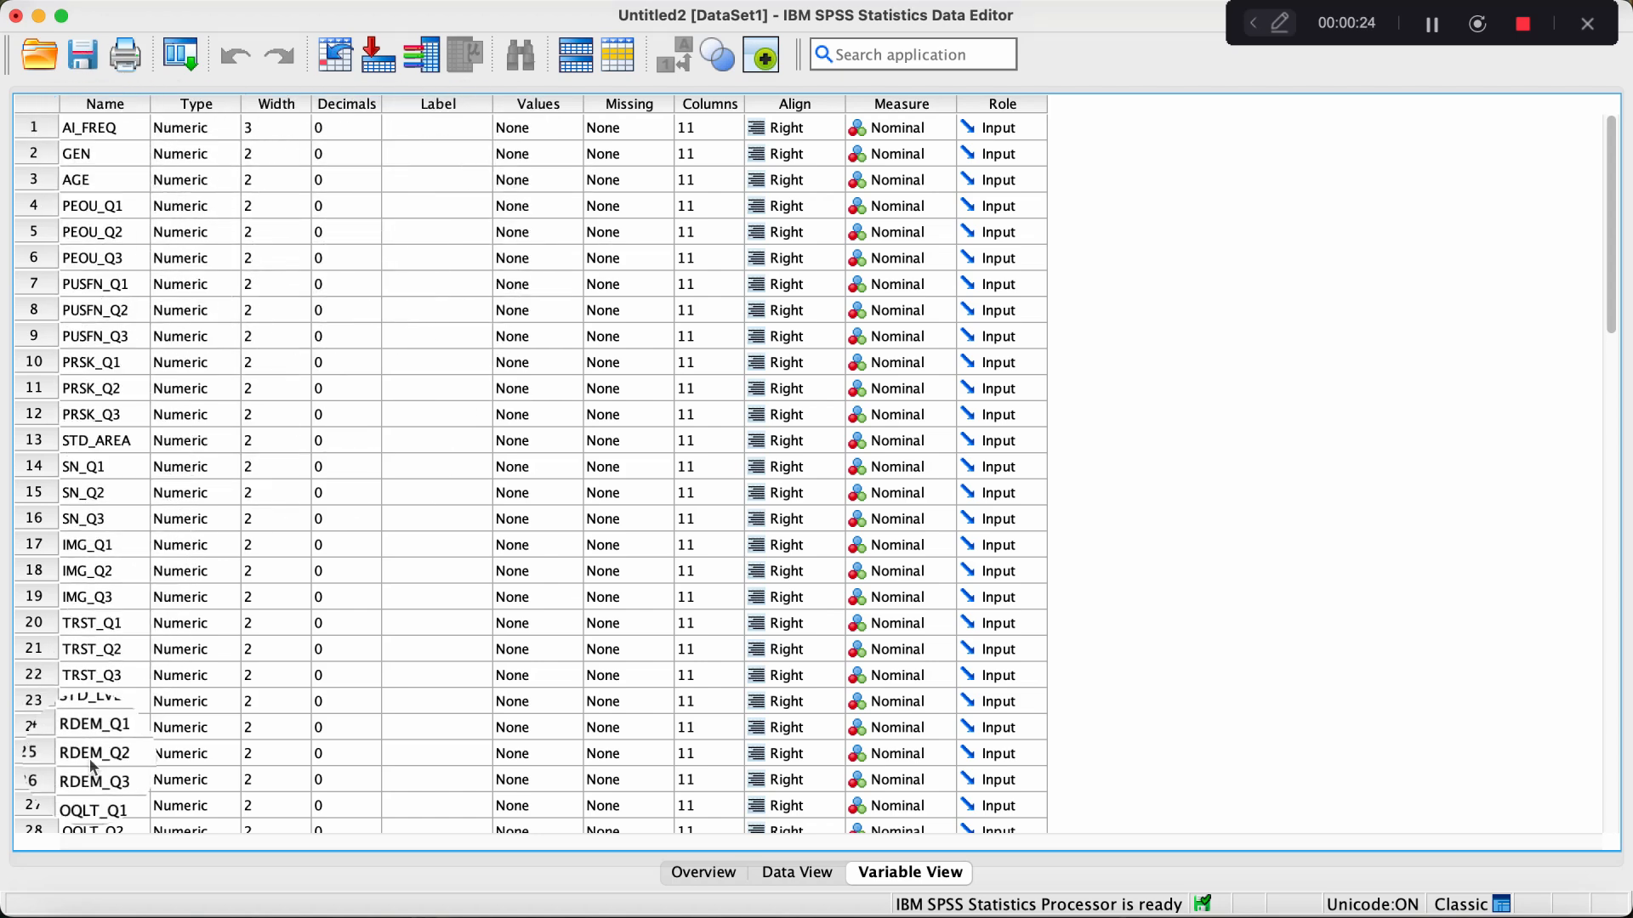
Review the dataset's full variable list and the response values recorded for its cases.
scroll(90, 758, "down", 5)
scroll(89, 758, "up", 5)
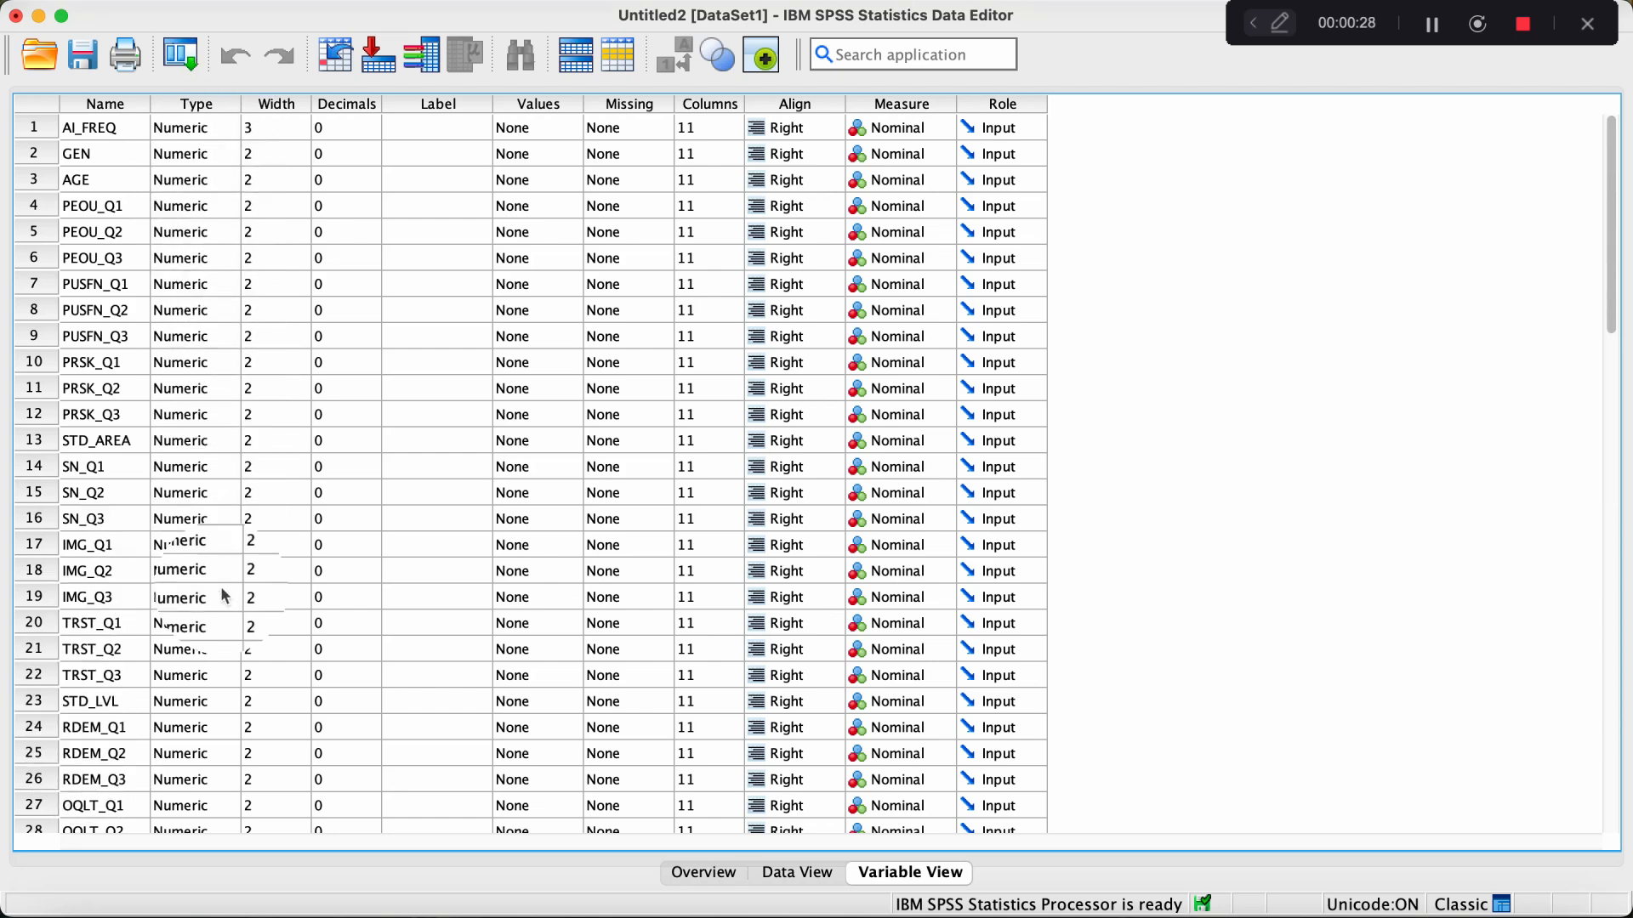
scroll(203, 515, "down", 10)
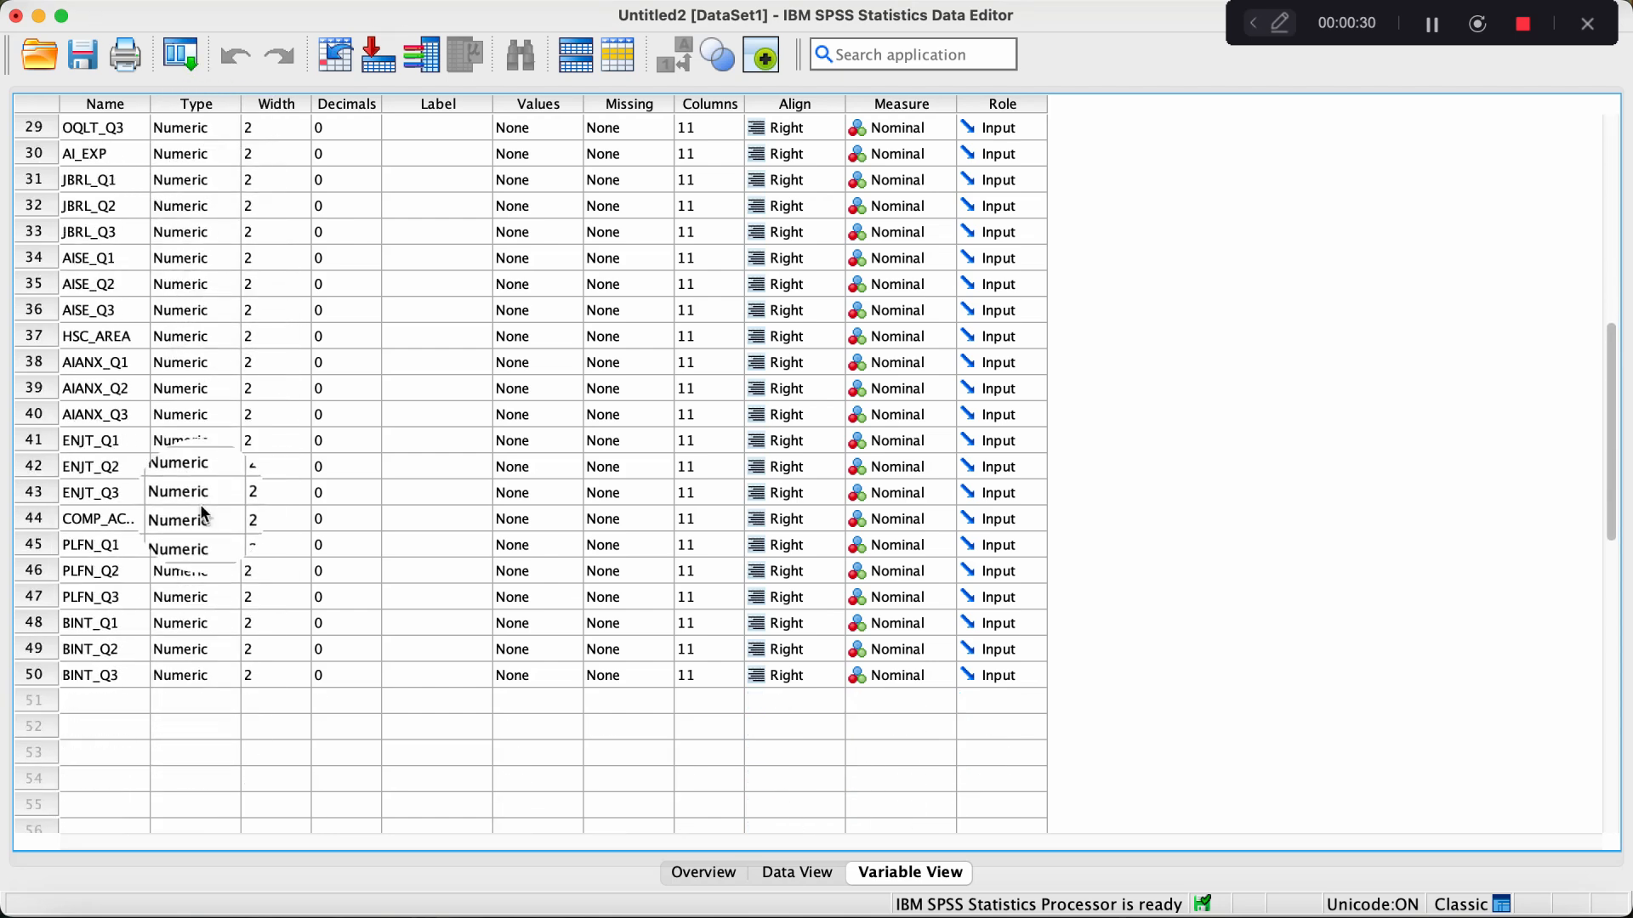
scroll(203, 514, "up", 7)
scroll(200, 503, "up", 3)
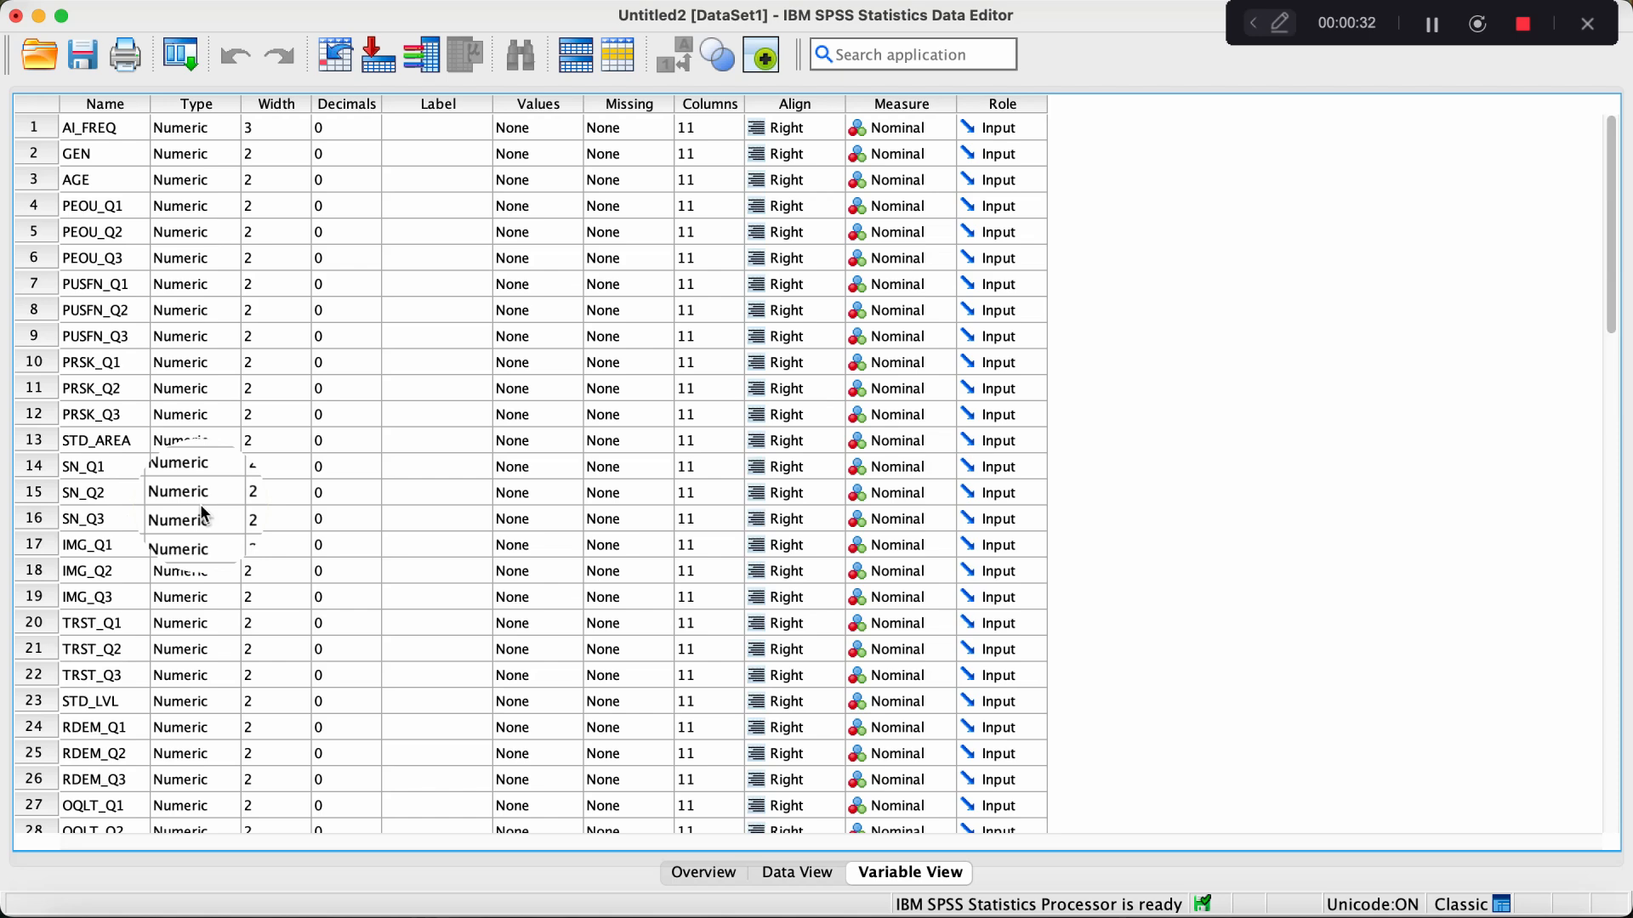
left_click(775, 882)
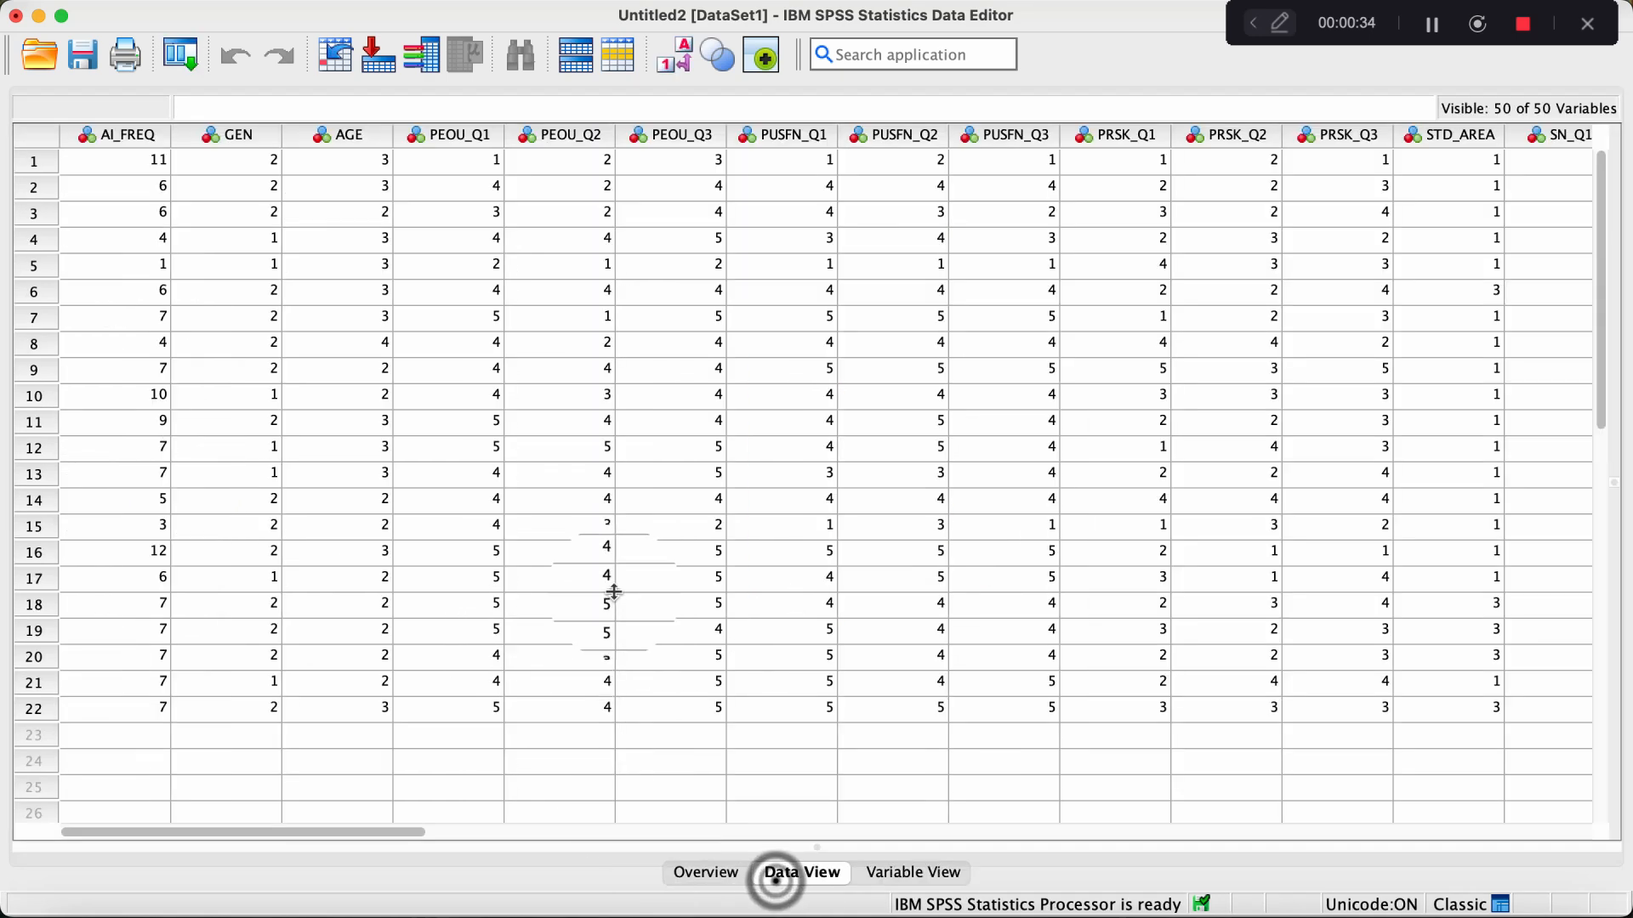
left_click(928, 876)
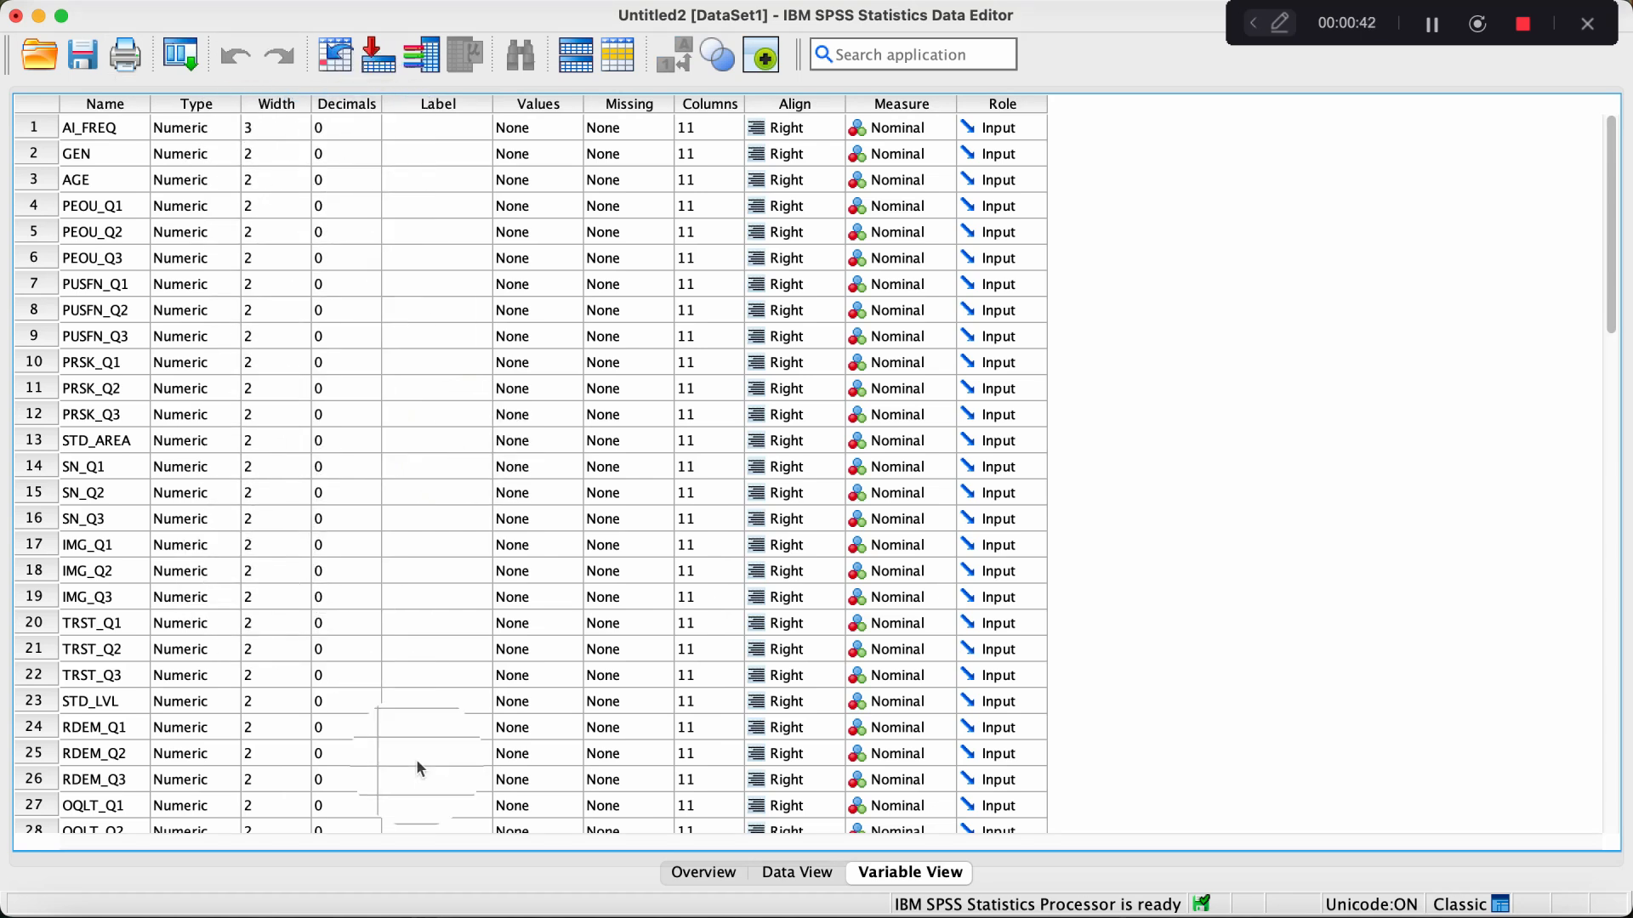
left_click(783, 874)
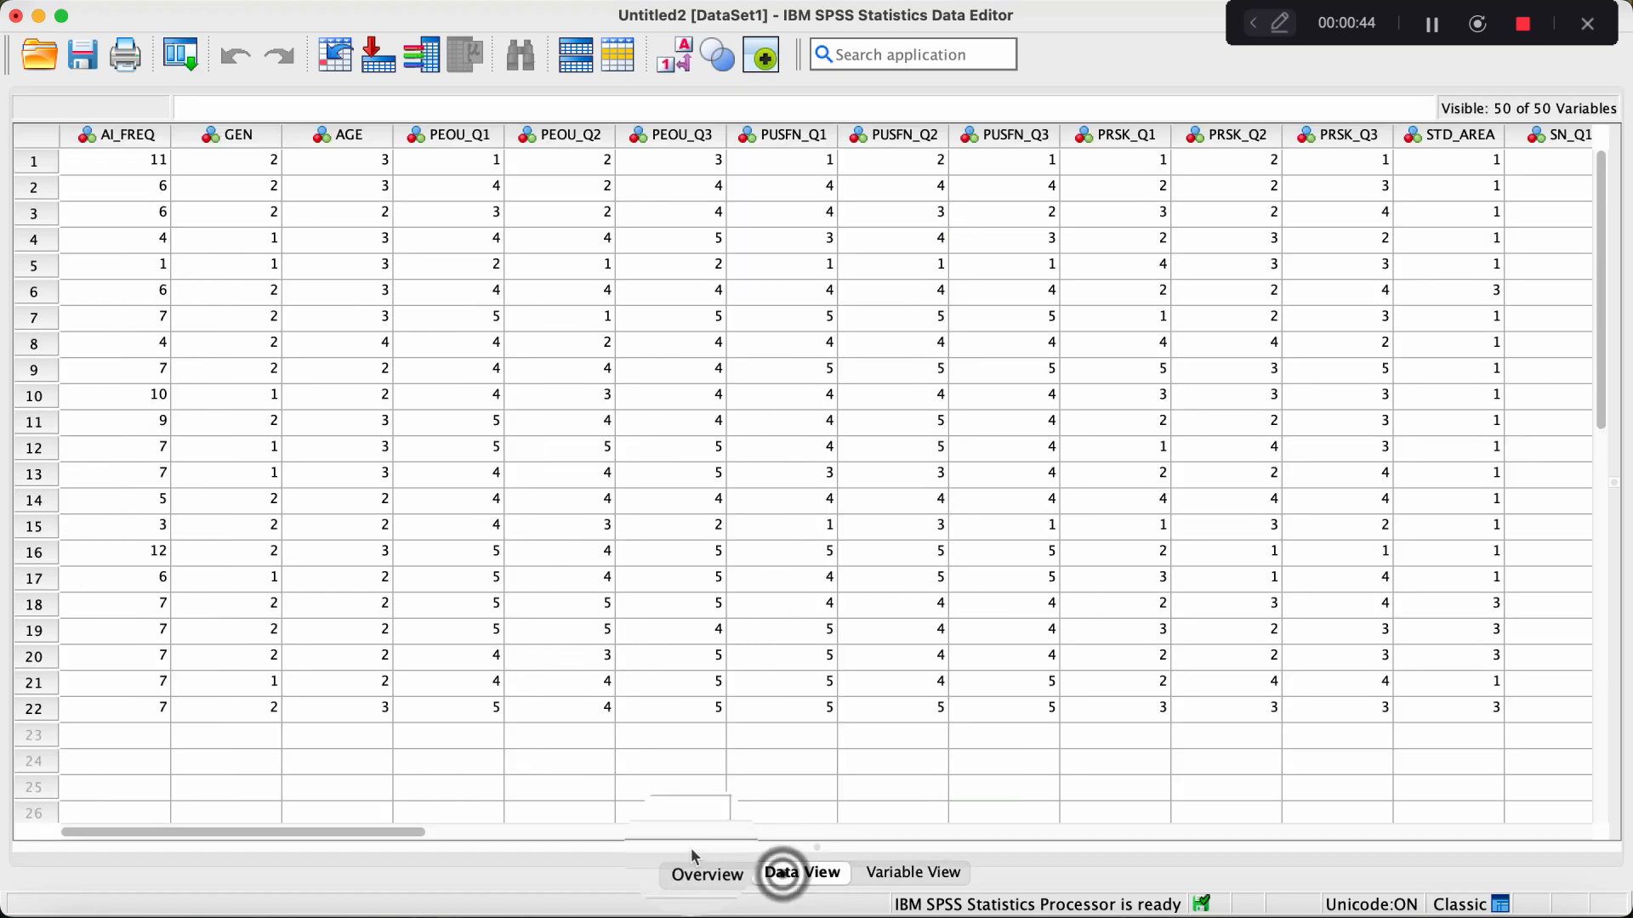
left_click(655, 582)
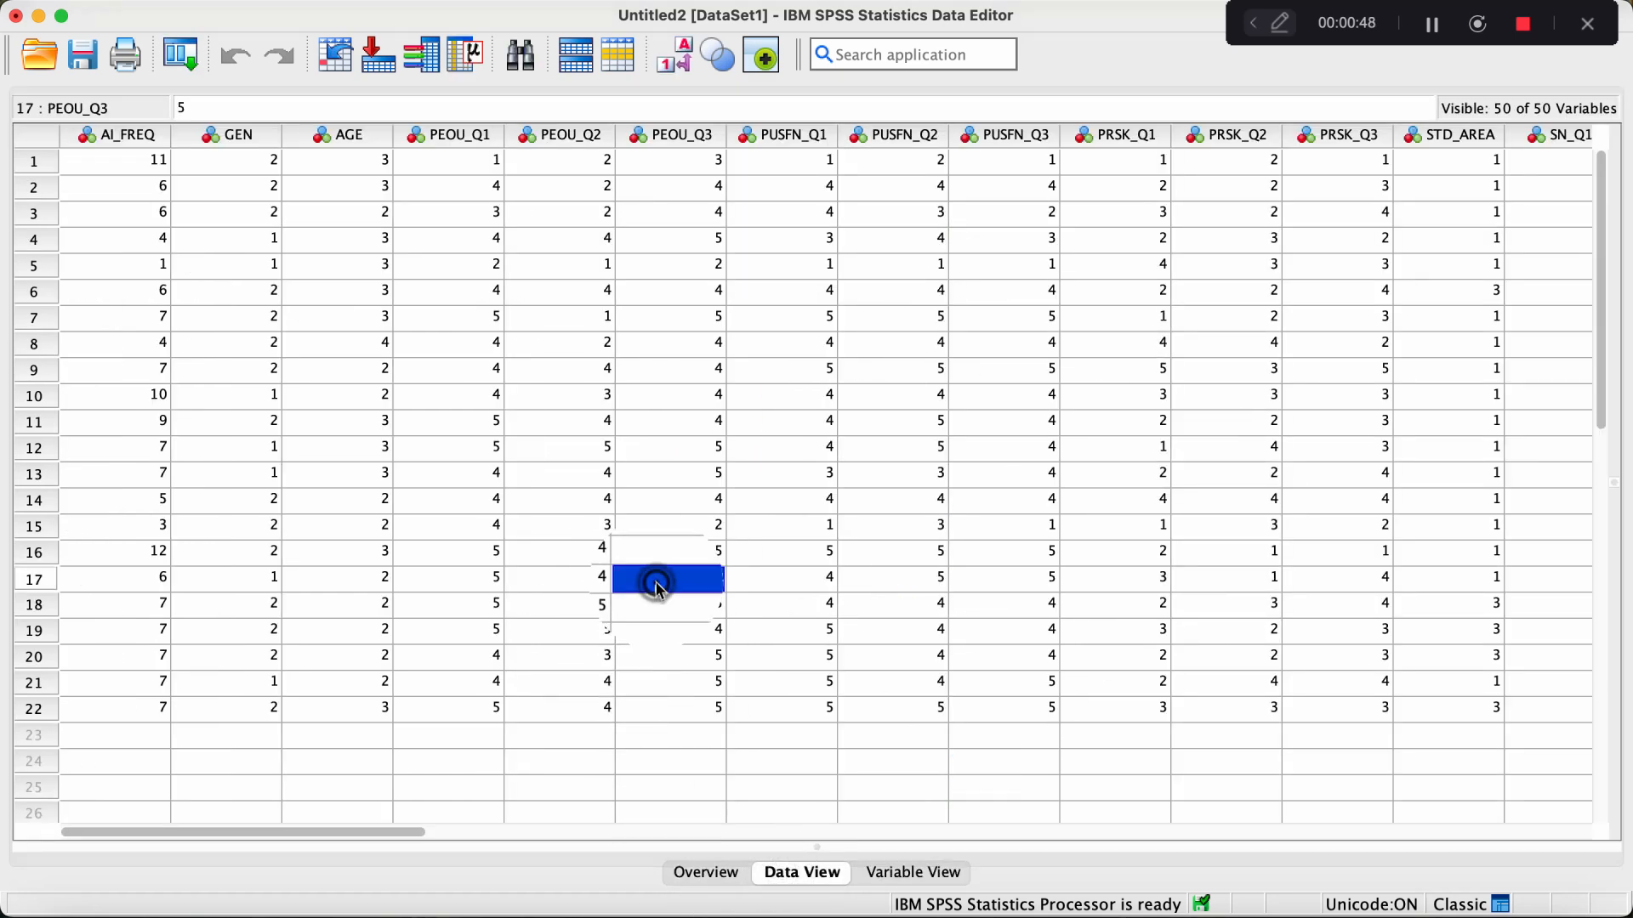
left_click(826, 507)
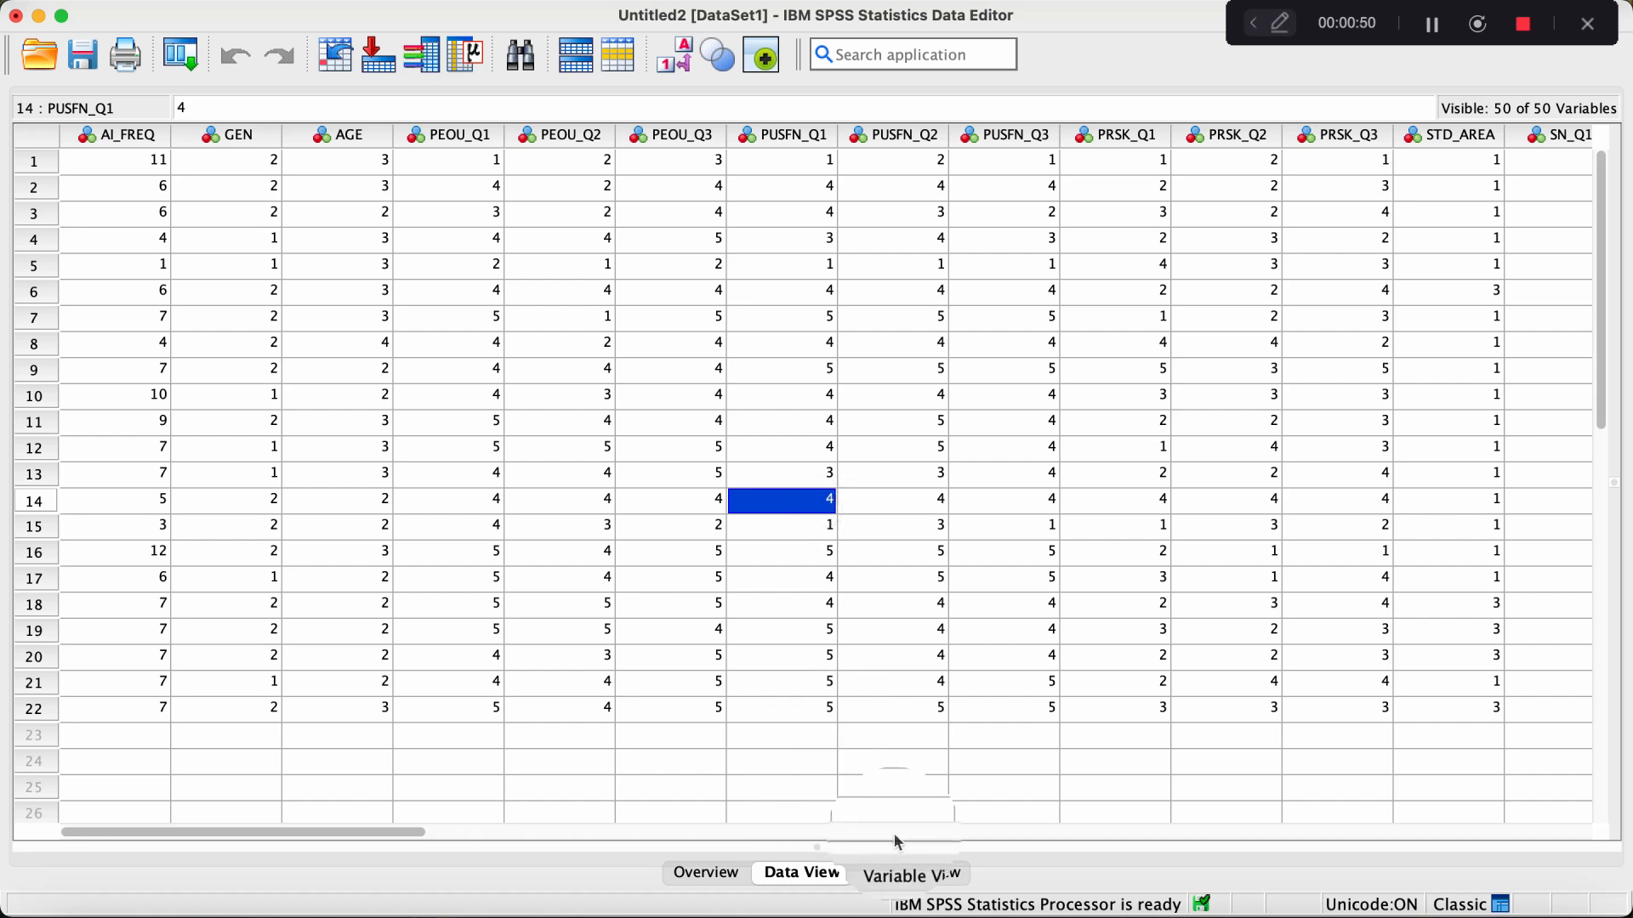
left_click(895, 876)
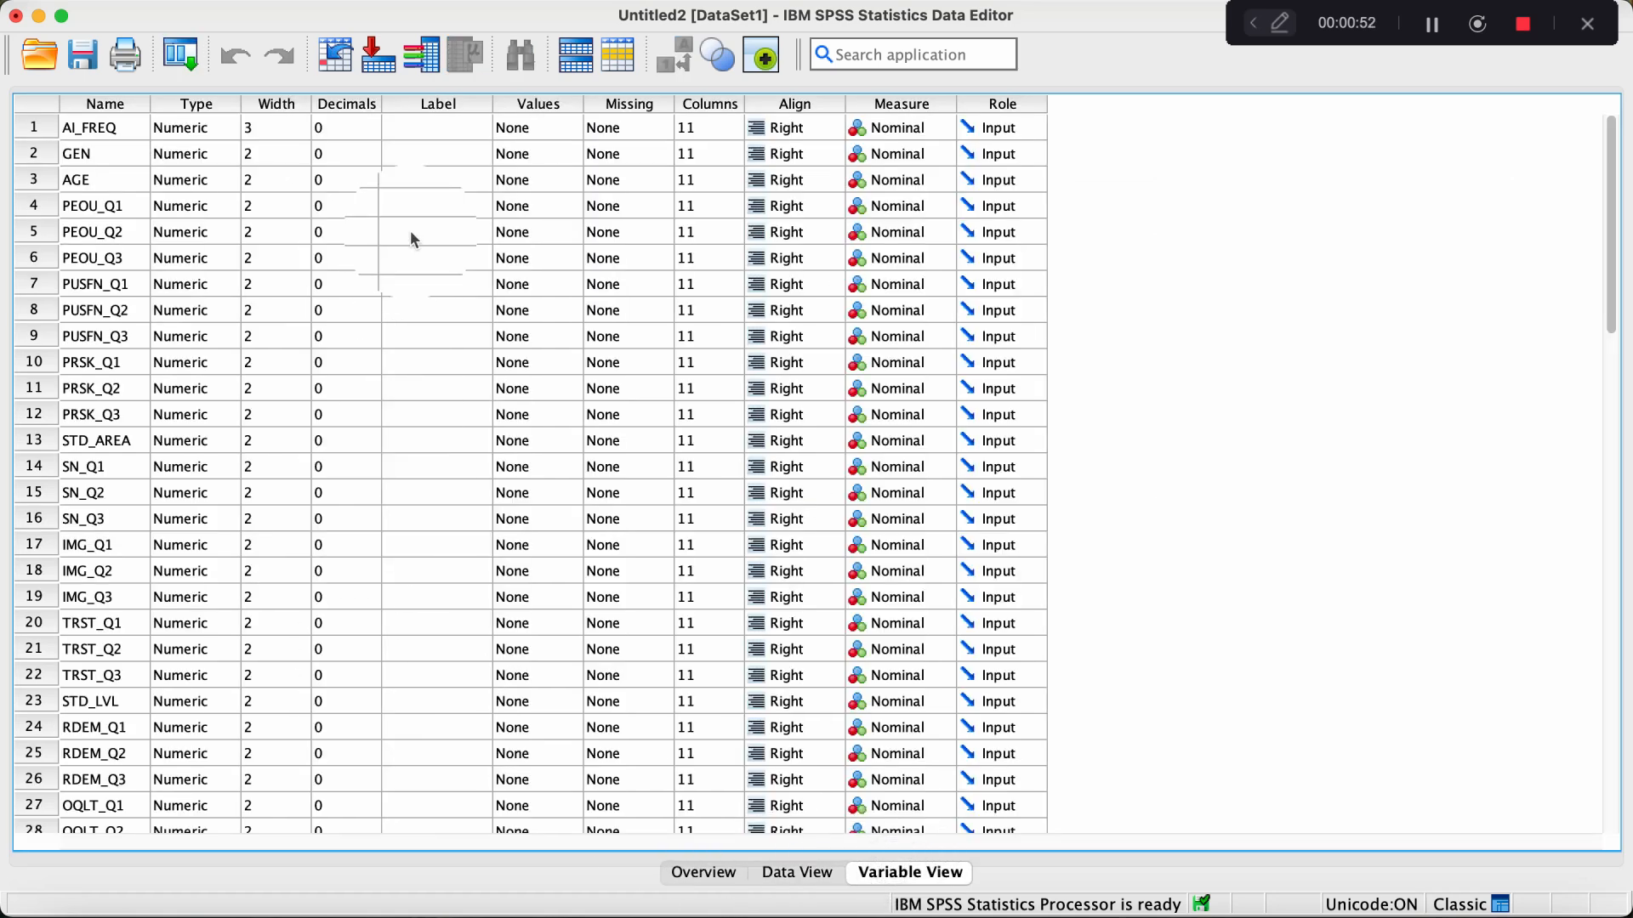
left_click_drag(458, 128, 412, 126)
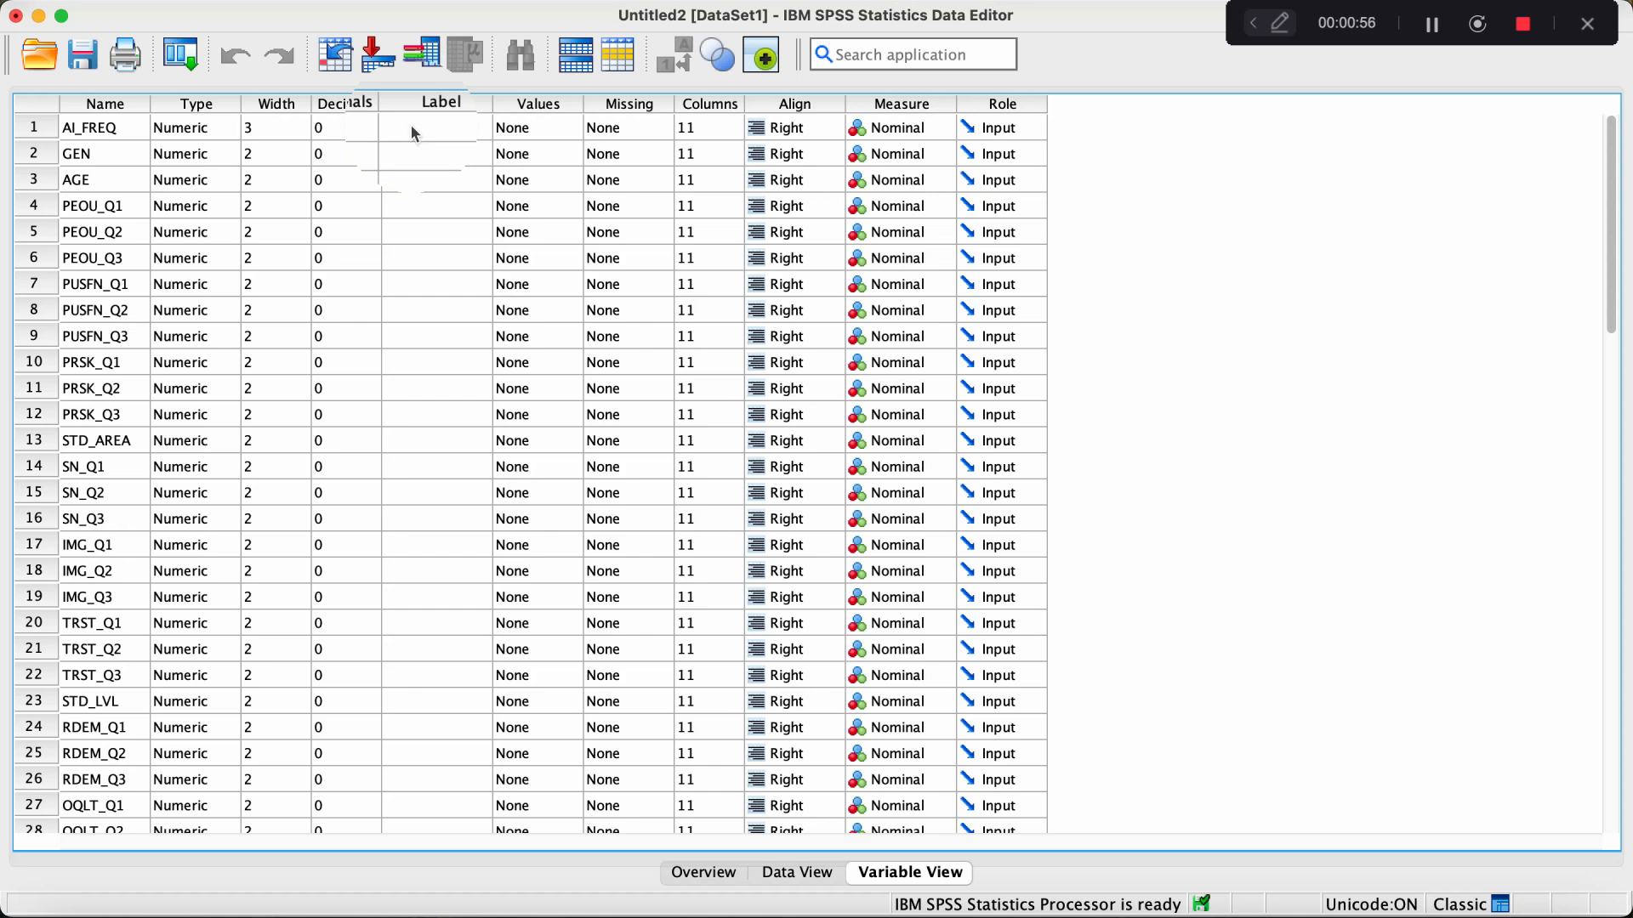
left_click_drag(411, 124, 430, 142)
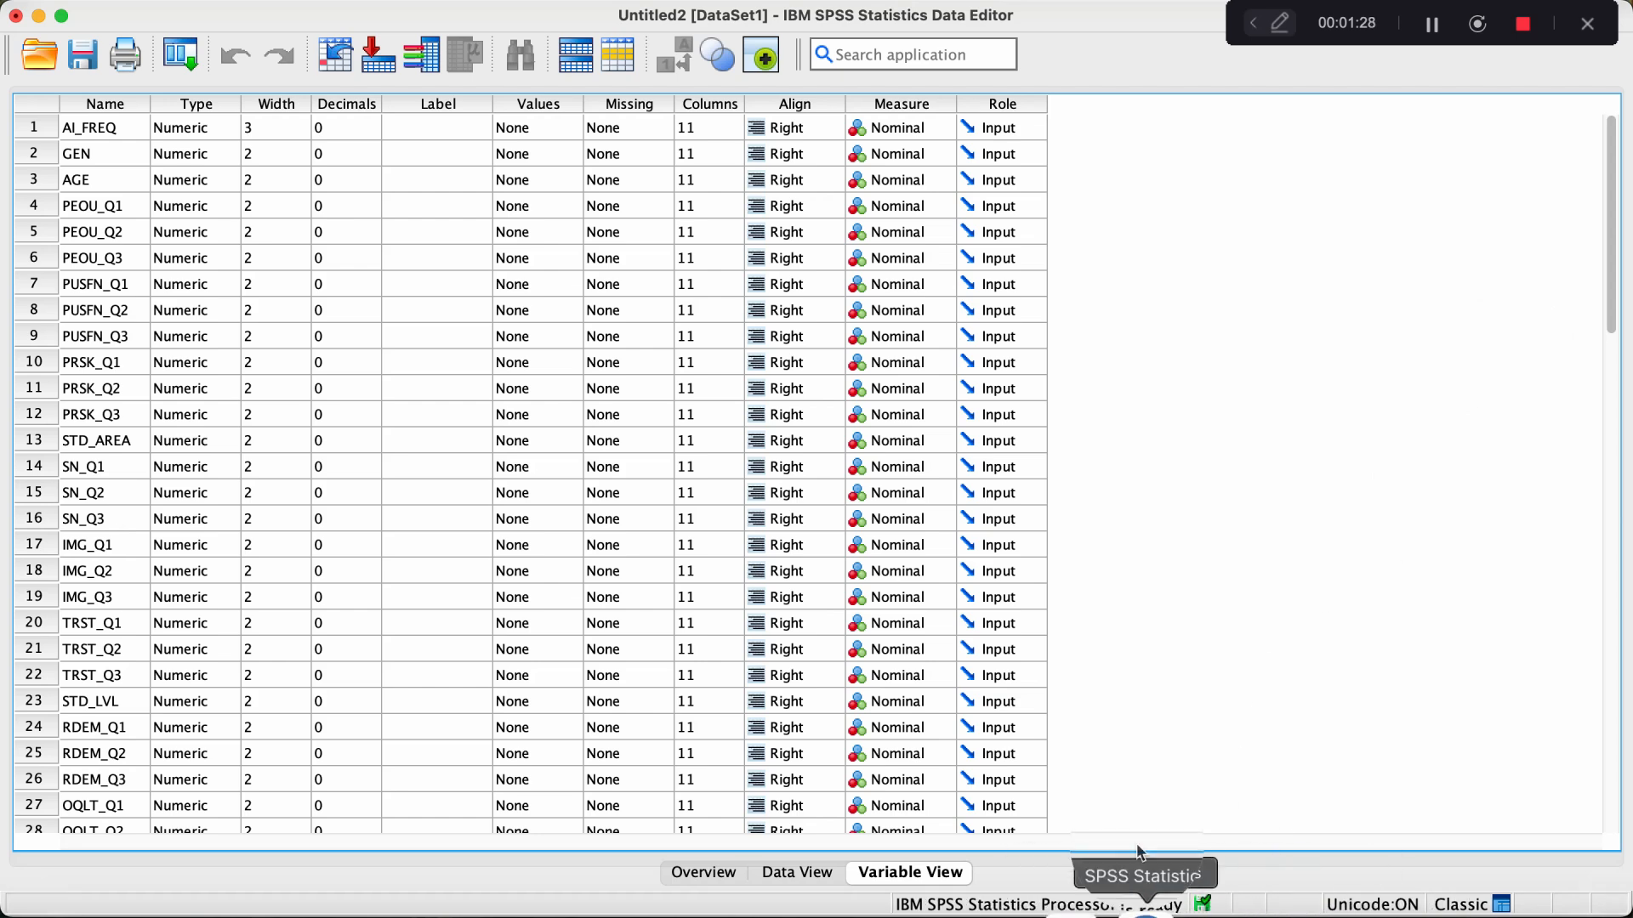
Switch to the Word notes on item codes and find the Variable Names table.
left_click(1075, 903)
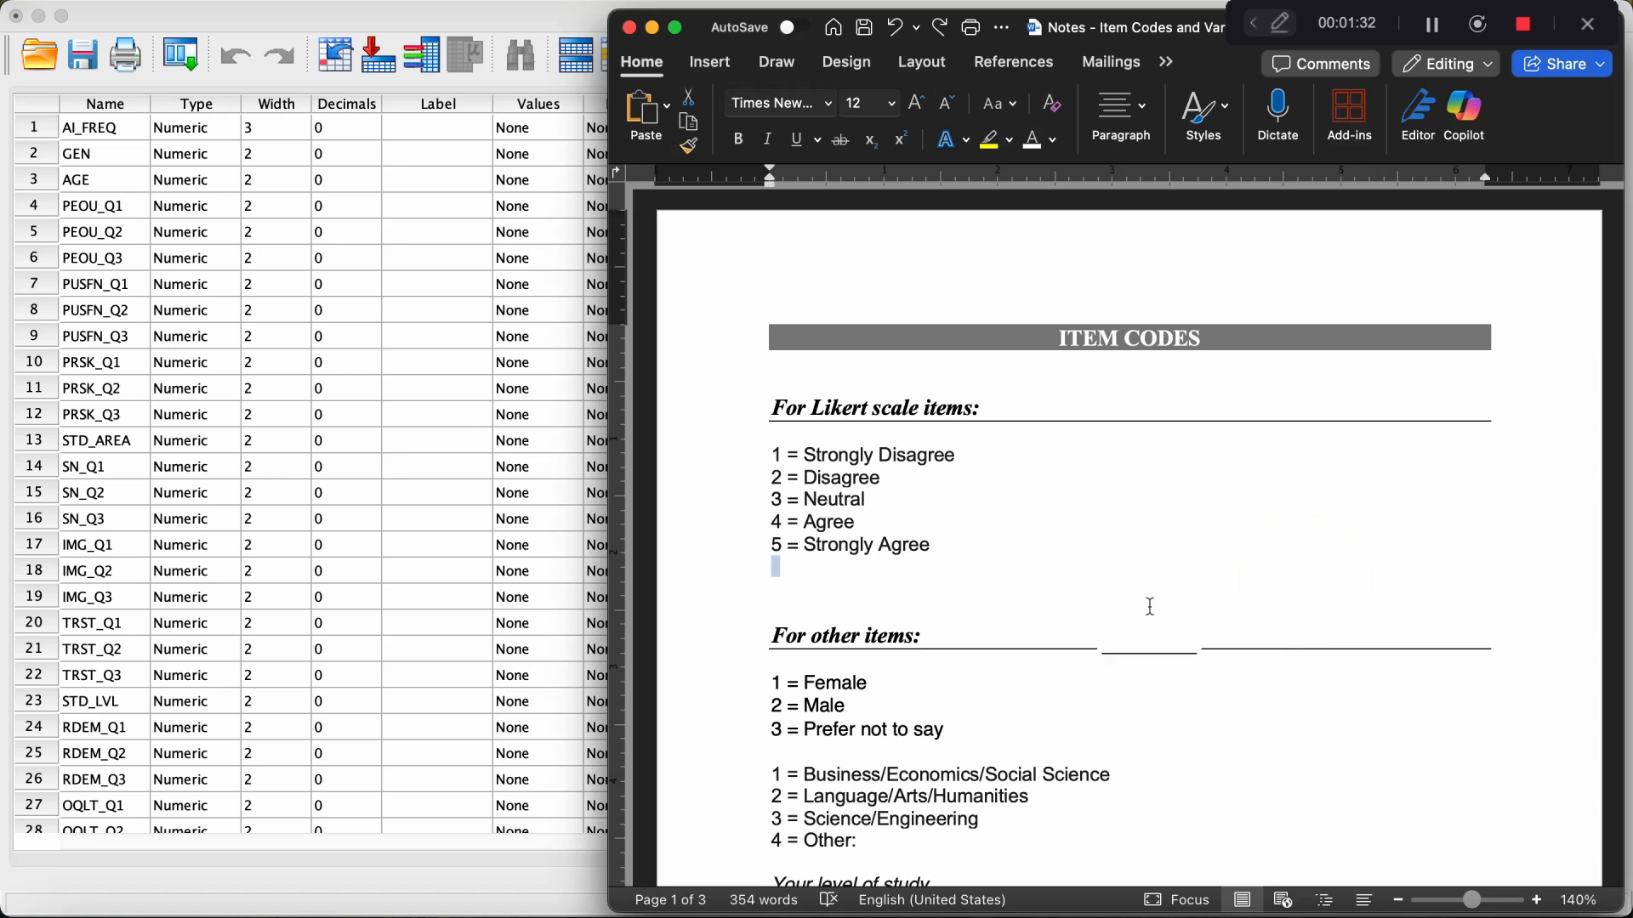
scroll(1022, 481, "down", 15)
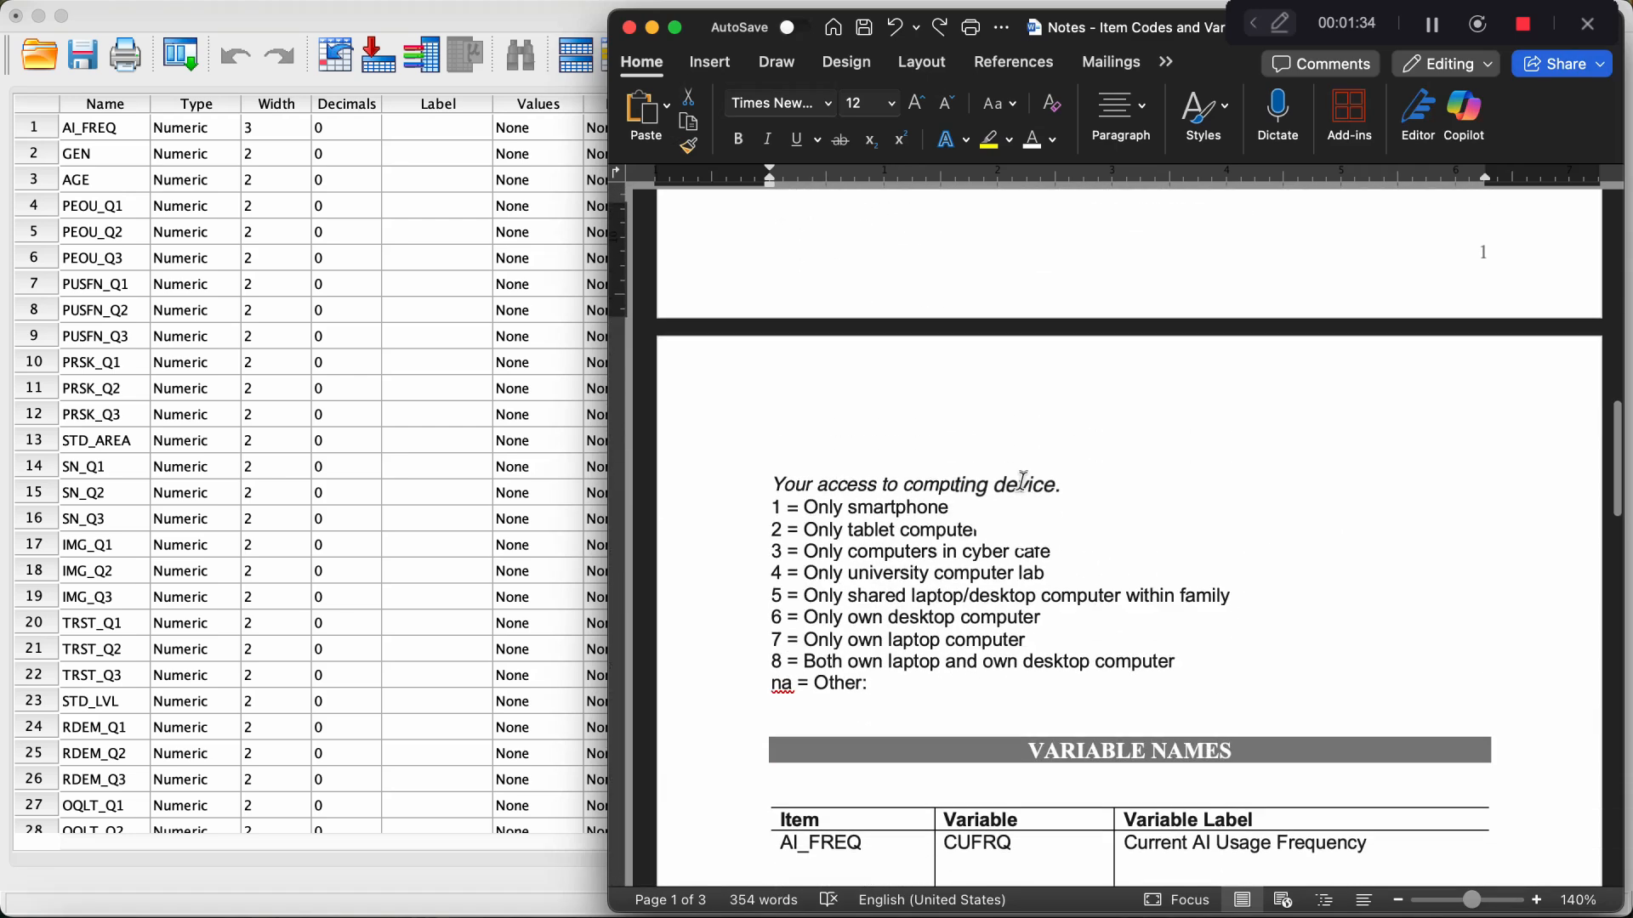
scroll(1022, 482, "down", 5)
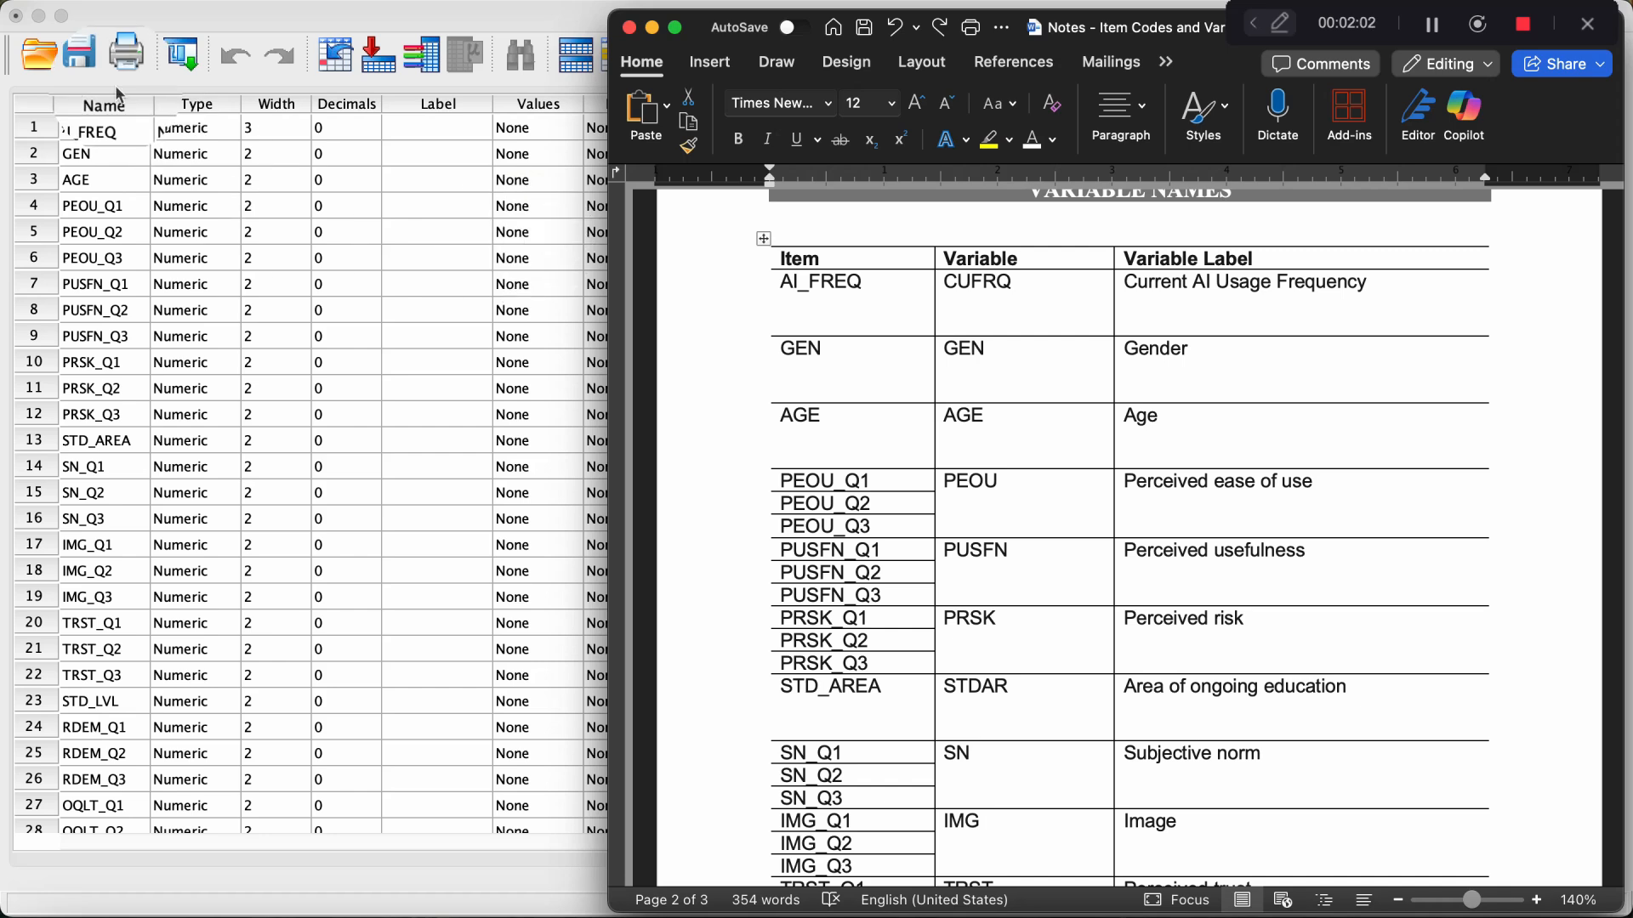
Arrange the SPSS Data Editor and the Word notes side by side, and zoom the notes out to 110%.
left_click(113, 129)
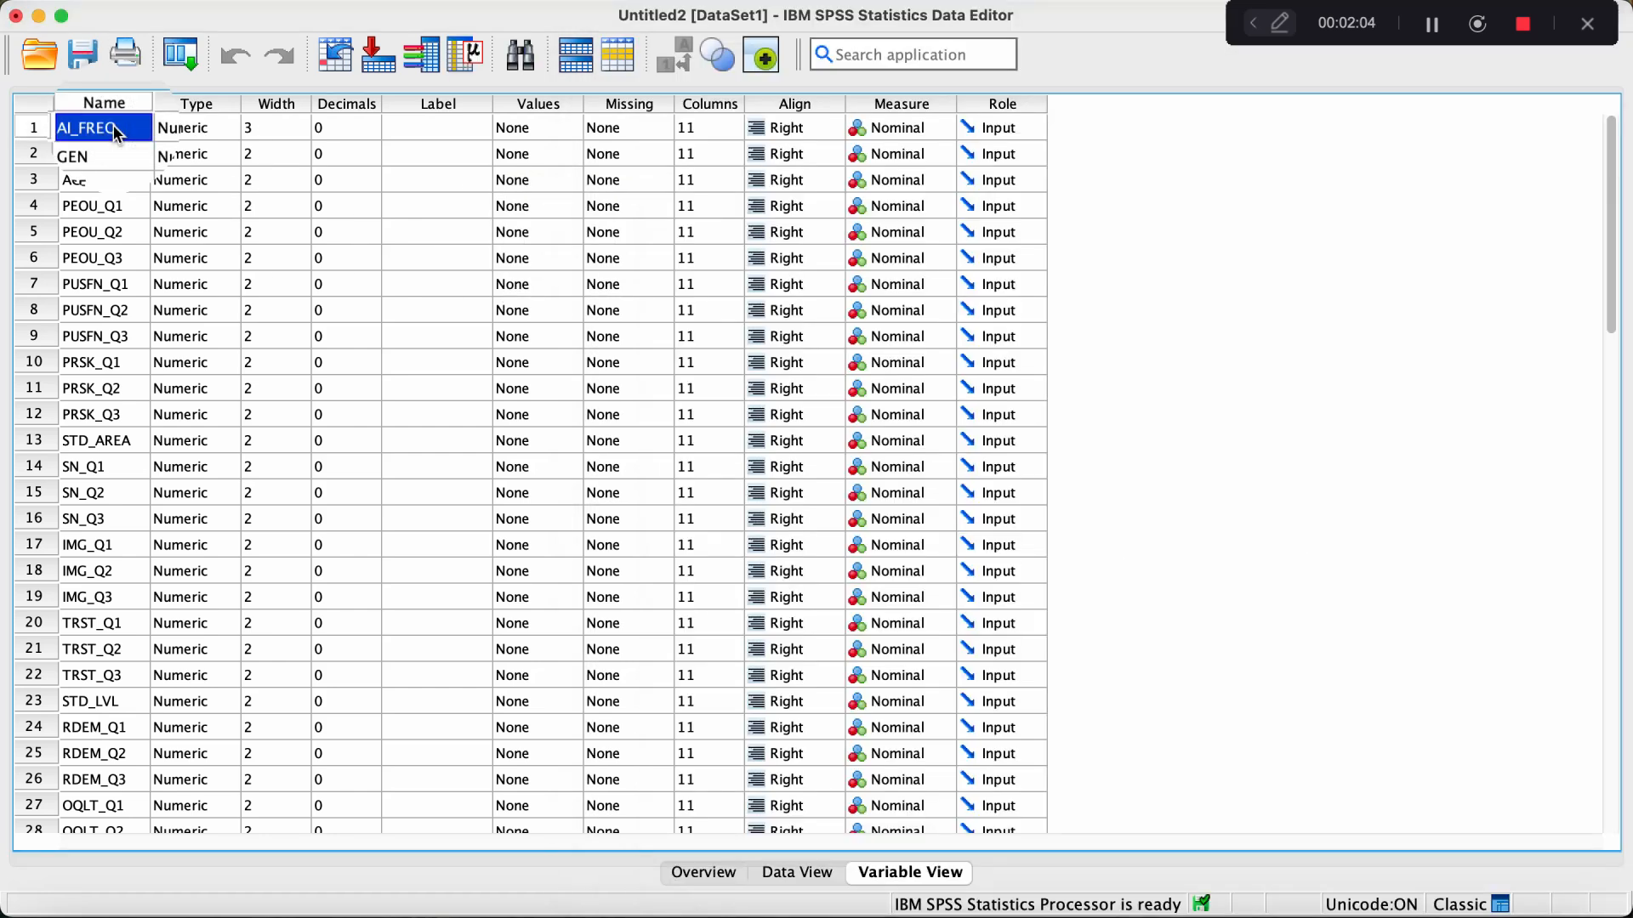
left_click(114, 128)
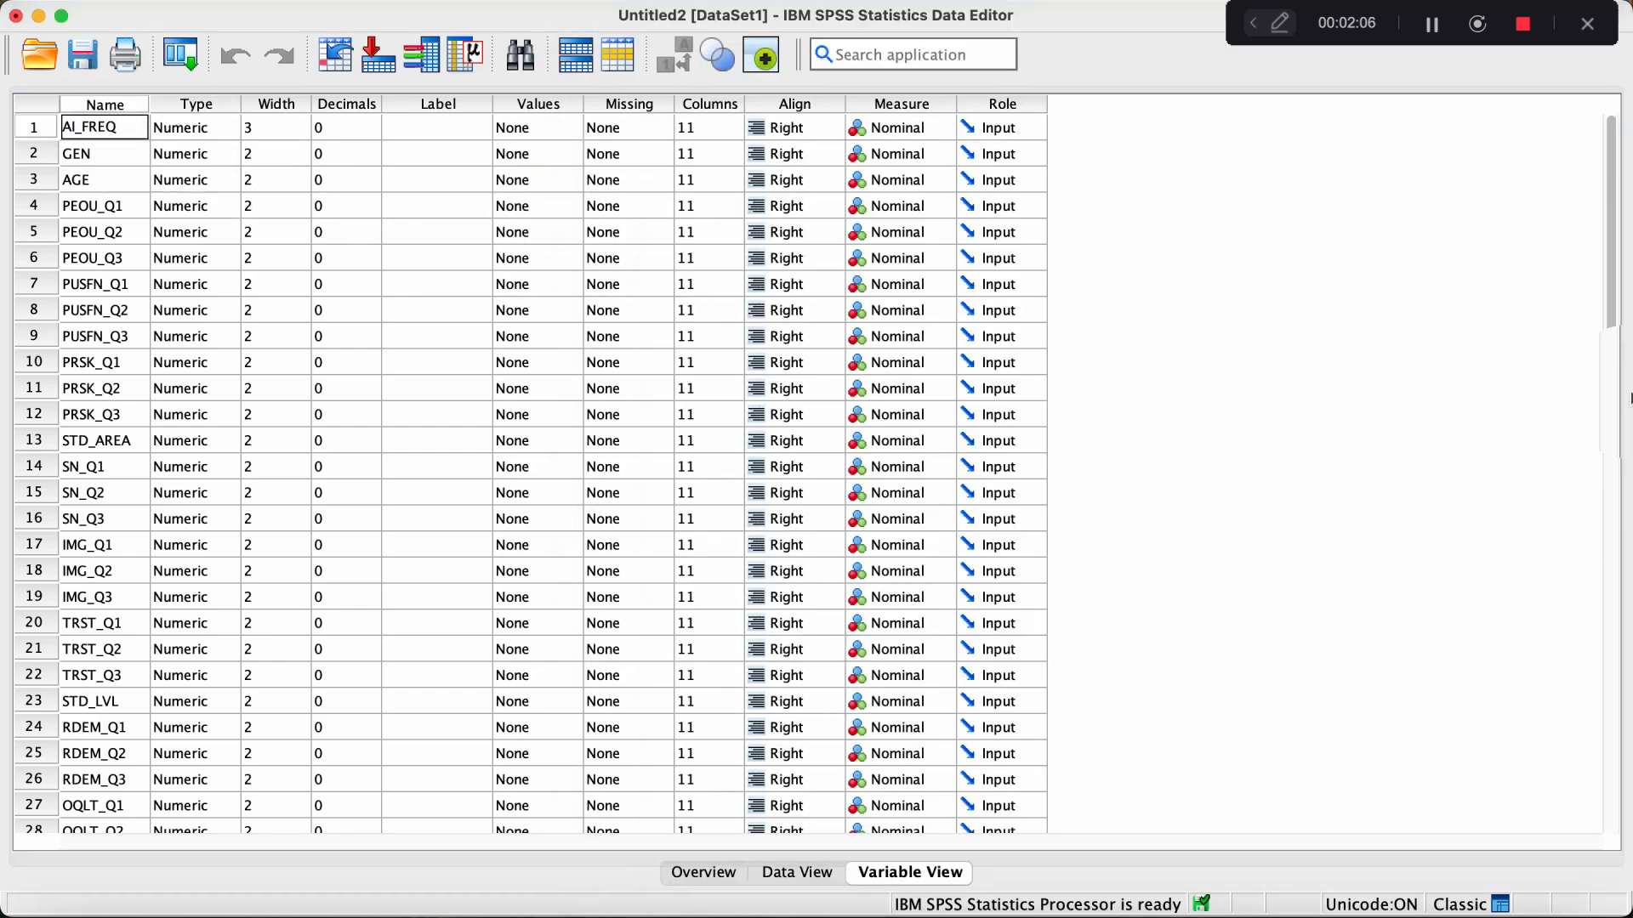
left_click_drag(1619, 381, 898, 415)
left_click(1289, 391)
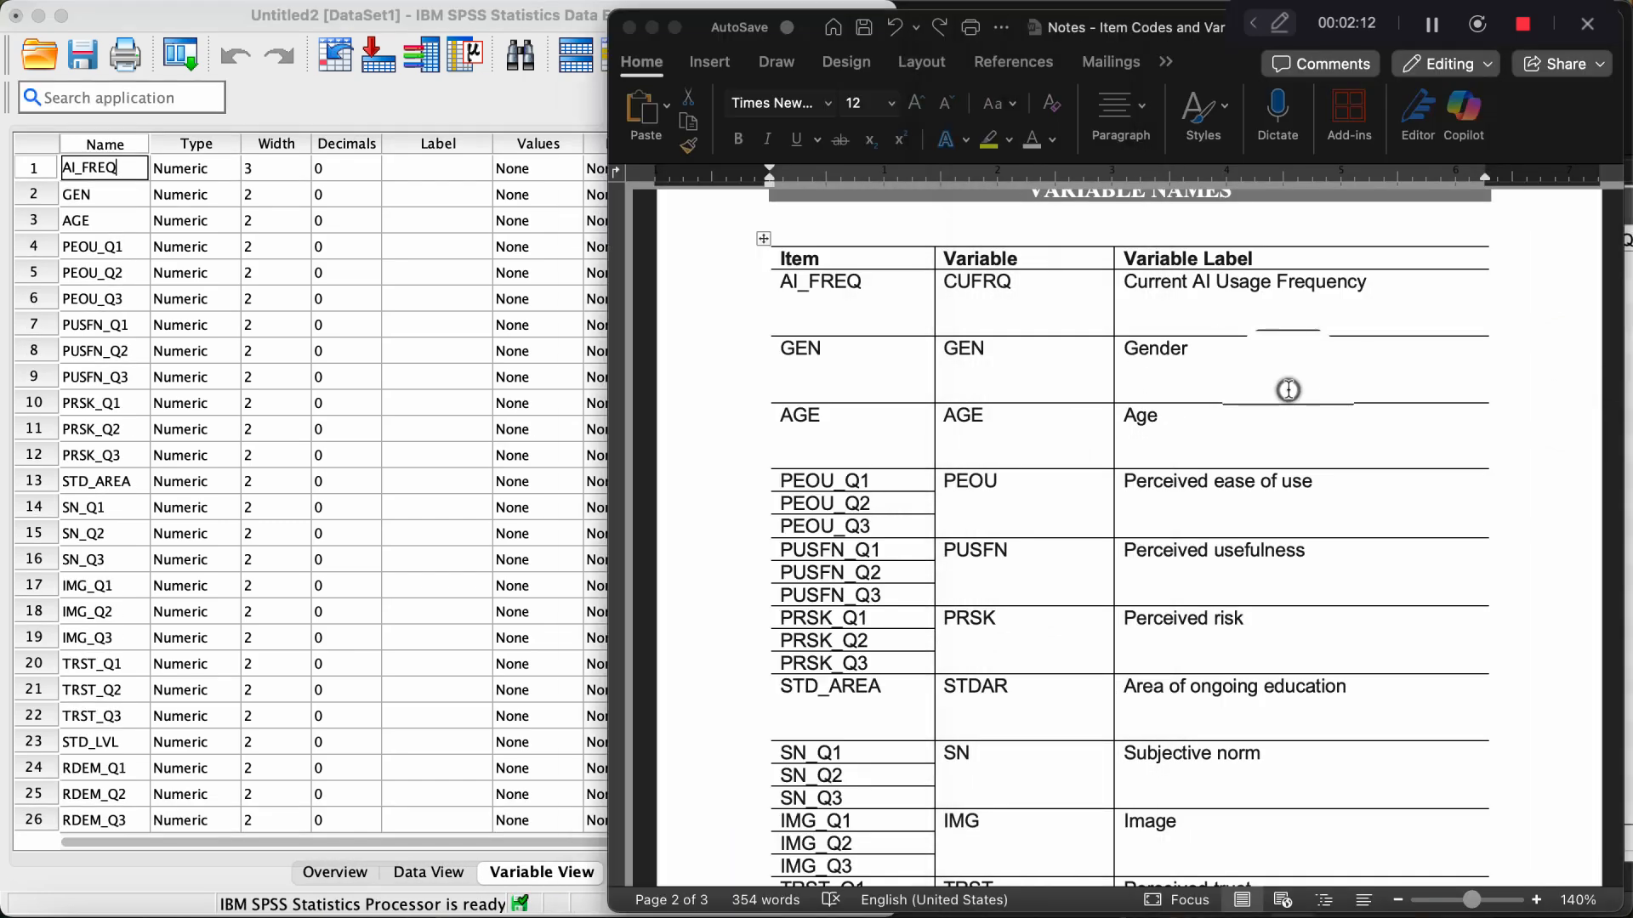
left_click_drag(609, 454, 899, 436)
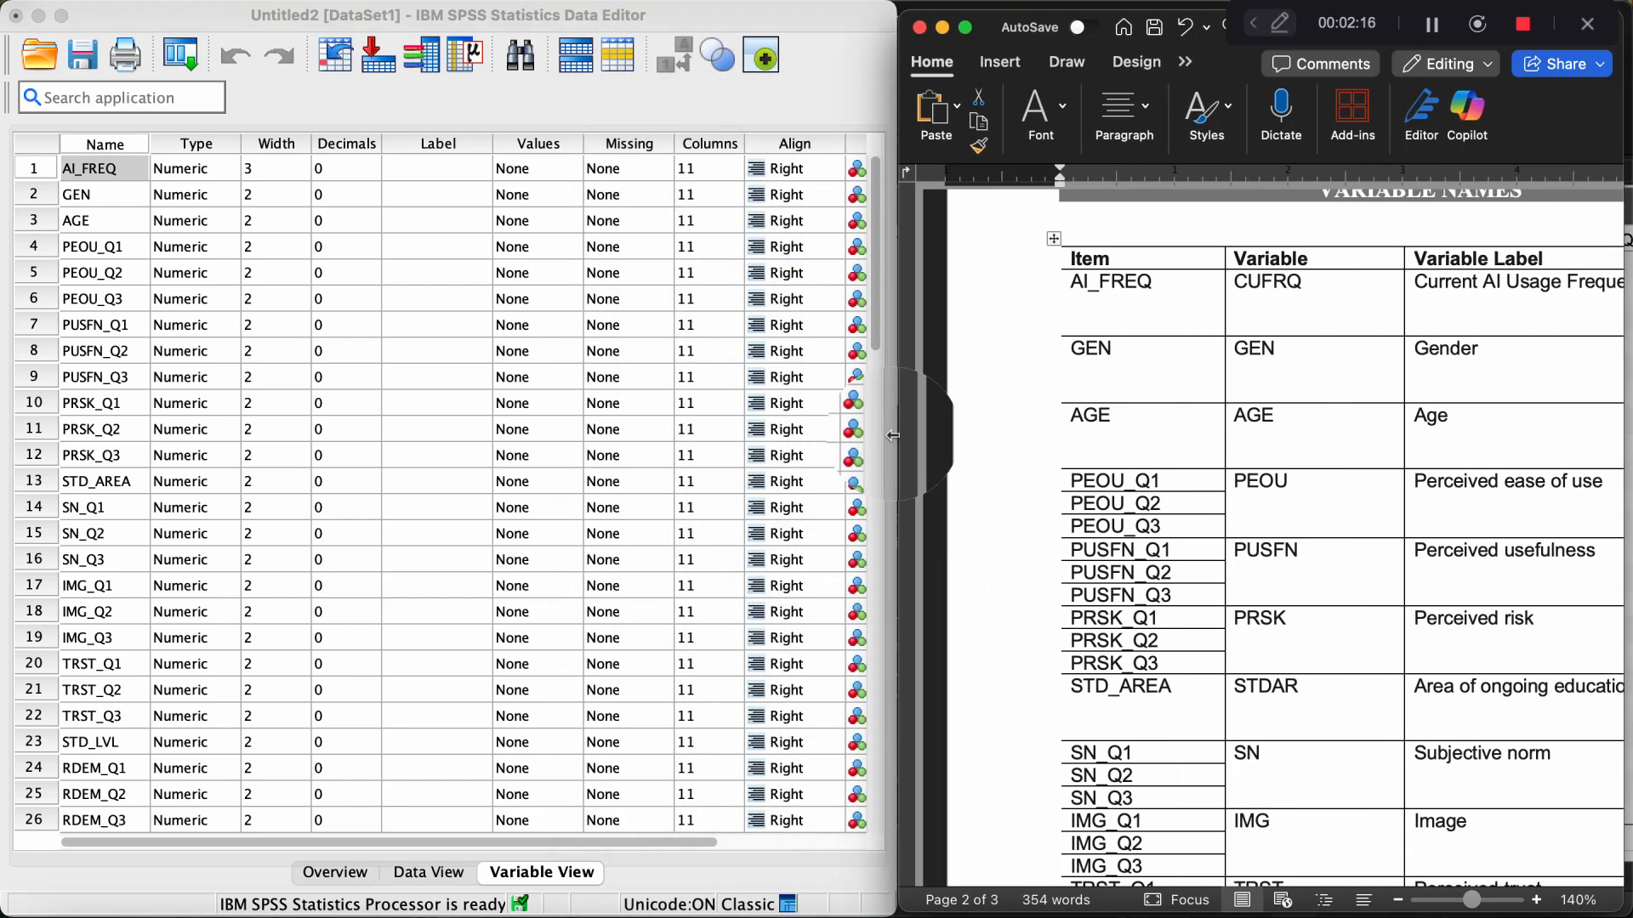
left_click(1397, 900)
left_click(1398, 900)
left_click(1399, 900)
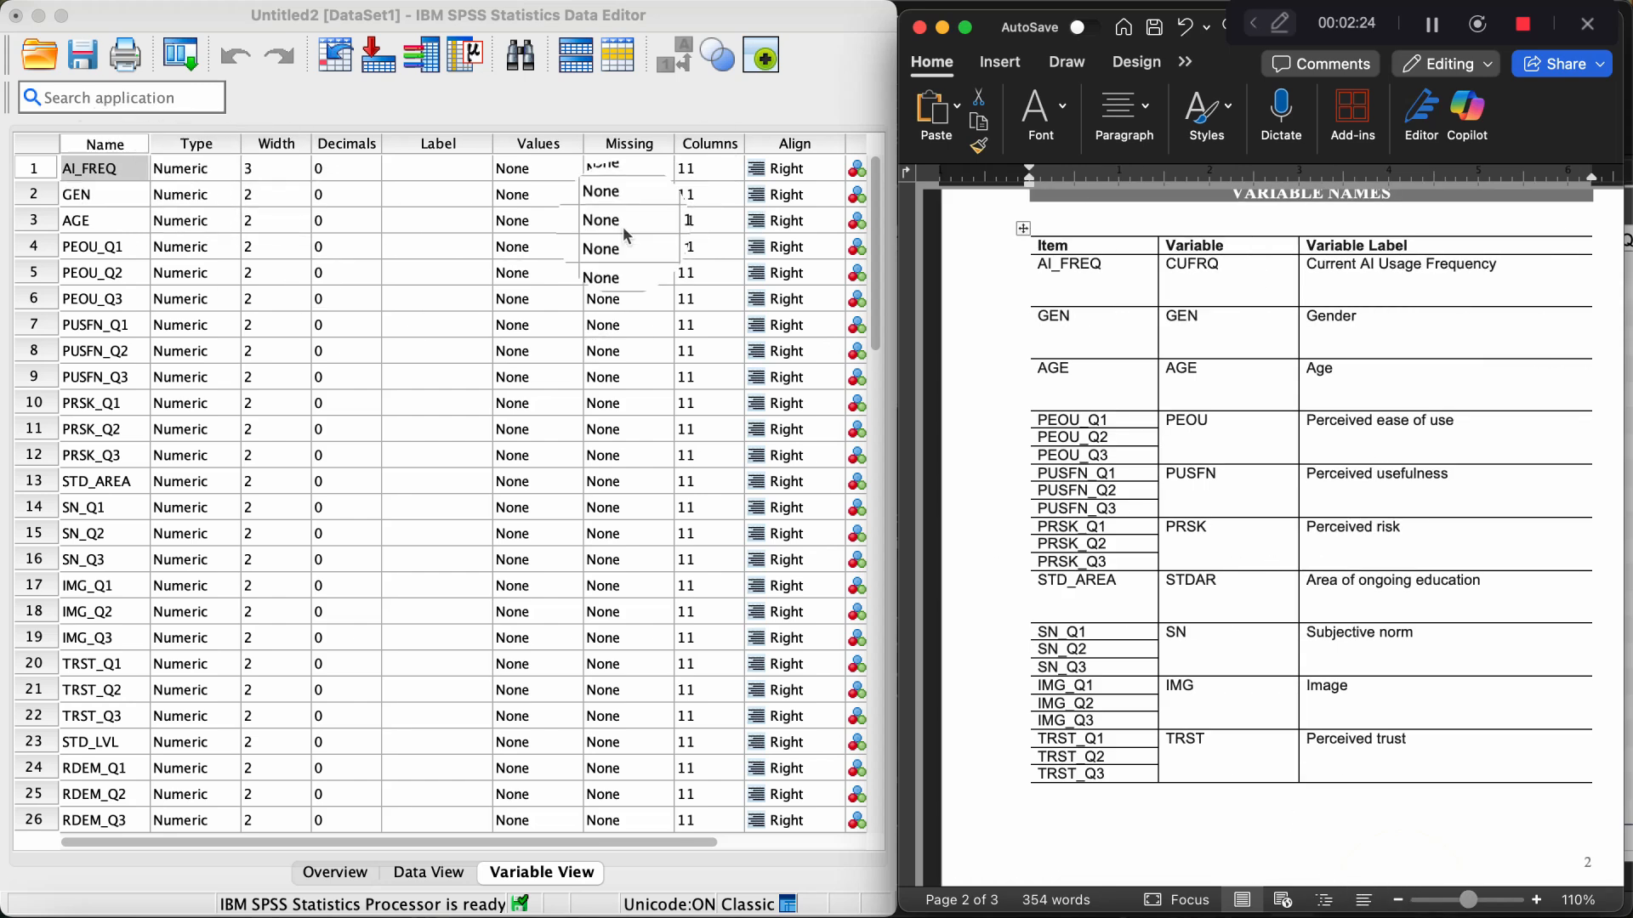
Rename the first variable, AI_FREQ, as CUFRQ in the SPSS Data Editor.
left_click(130, 170)
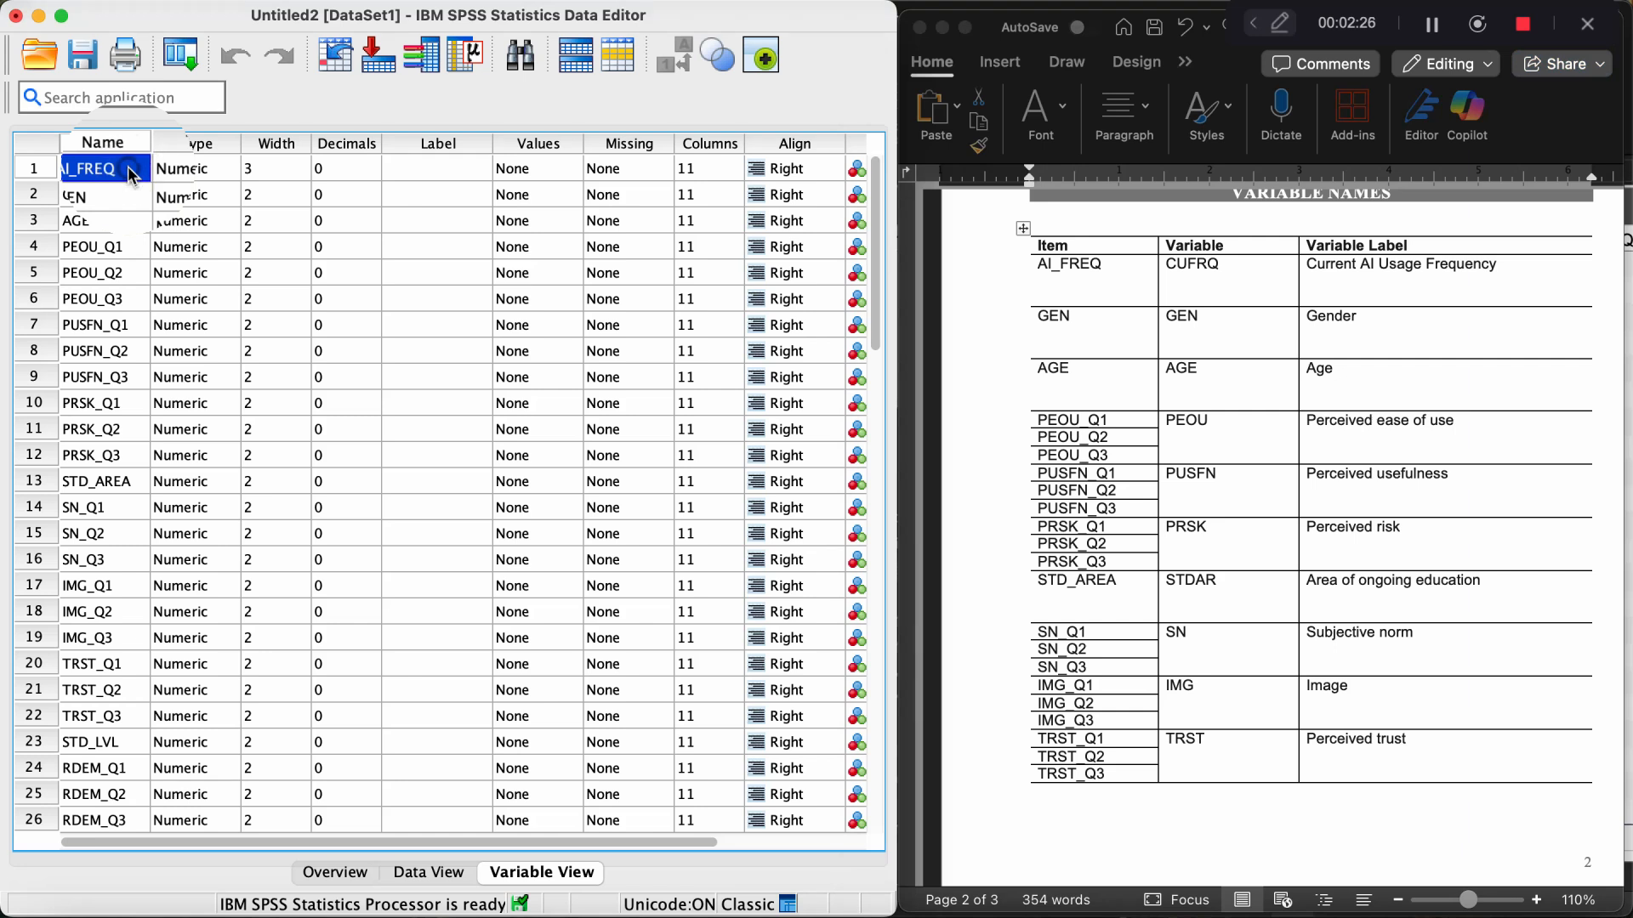
left_click(131, 173)
left_click(130, 170)
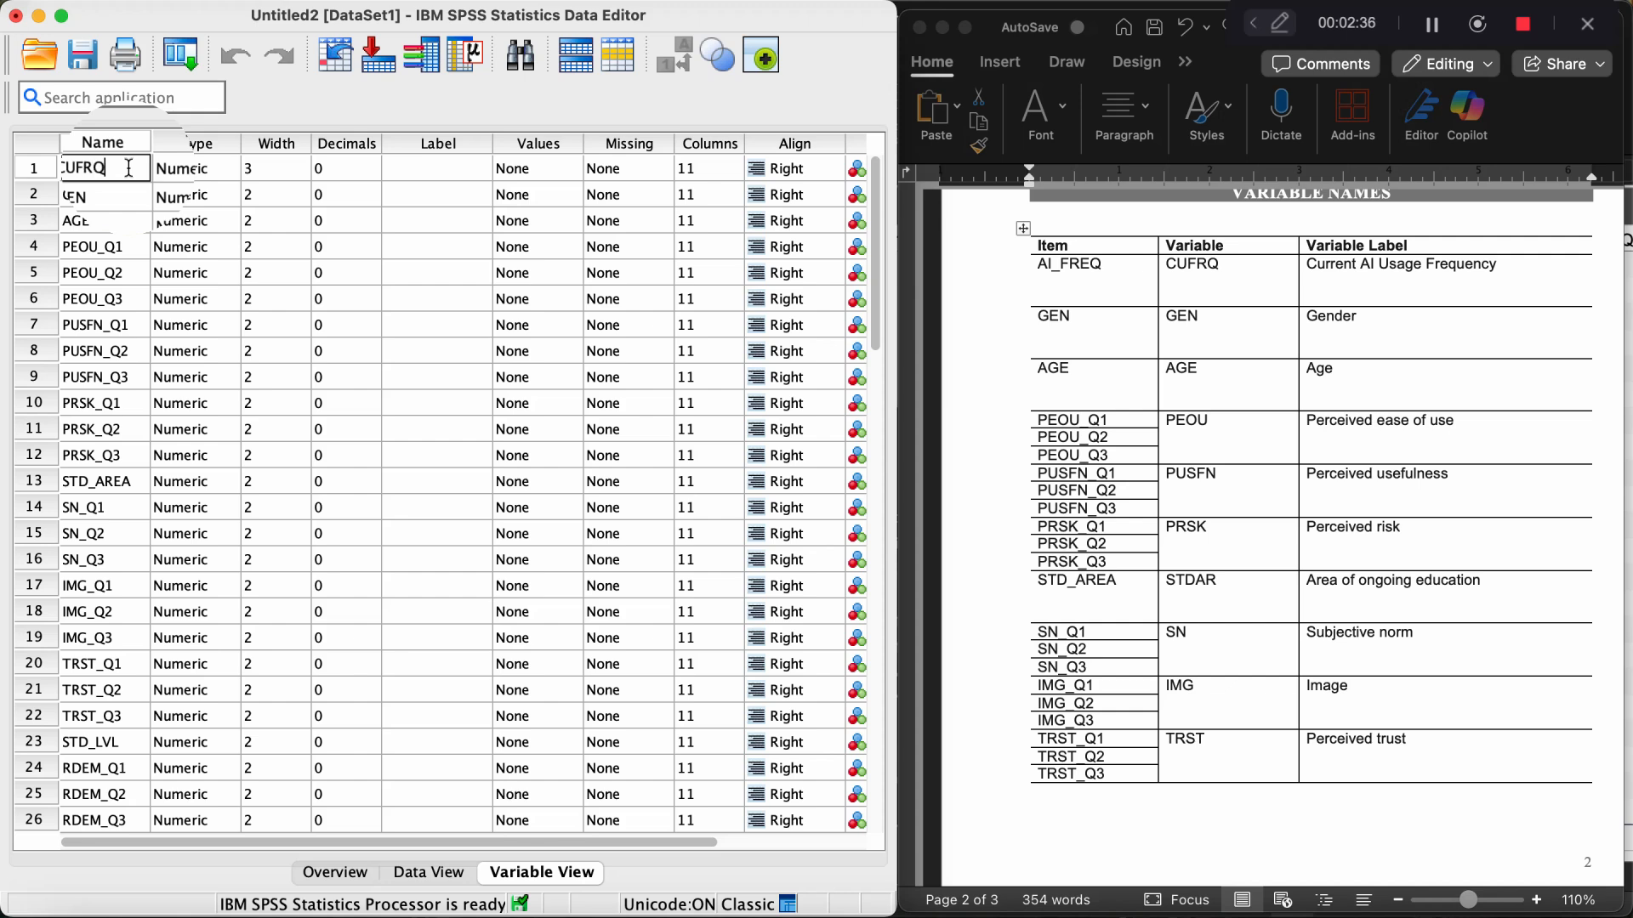
key("Return")
left_click(130, 176)
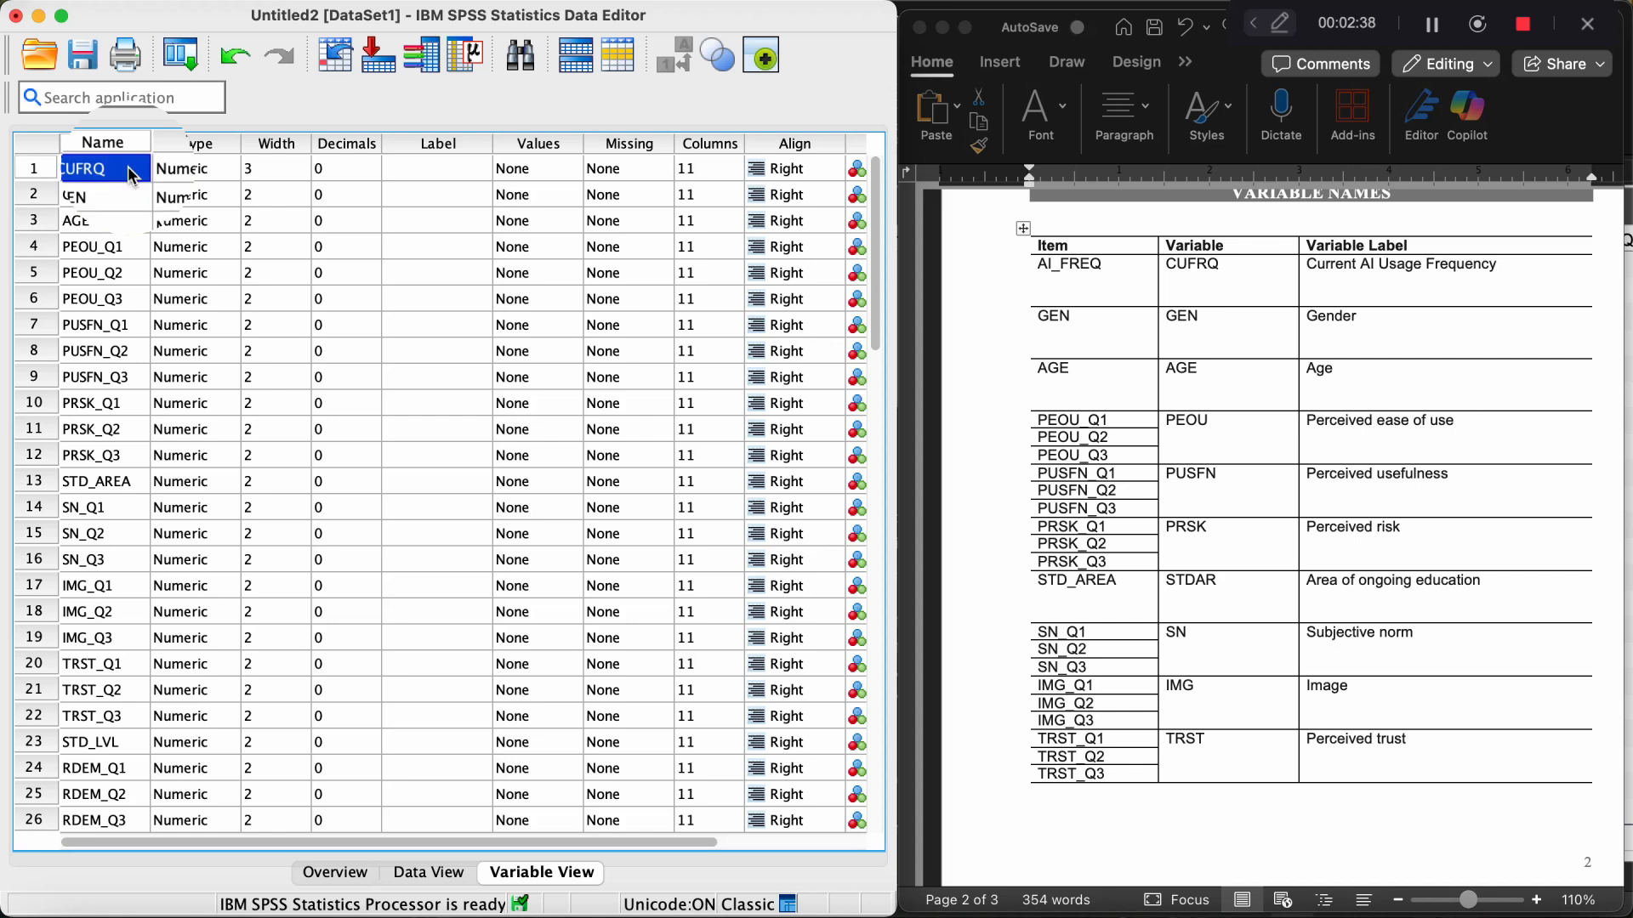
Copy "Current AI Usage Frequency" from the Word notes and use it as the label of CUFRQ.
key("Tab")
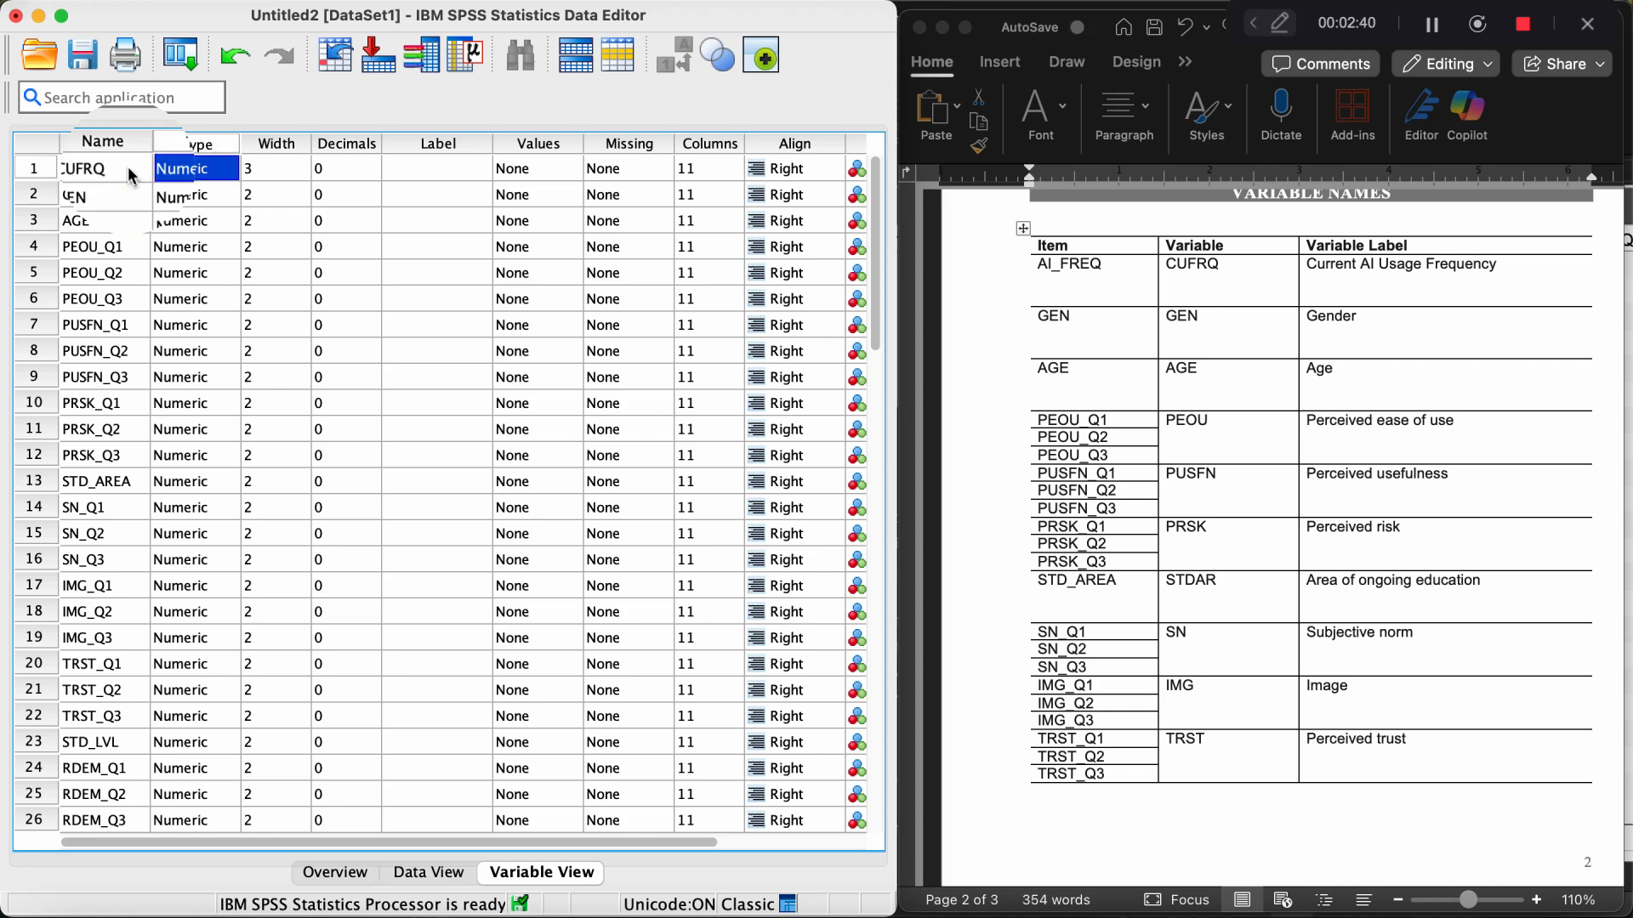
key("Tab")
key("Tab")
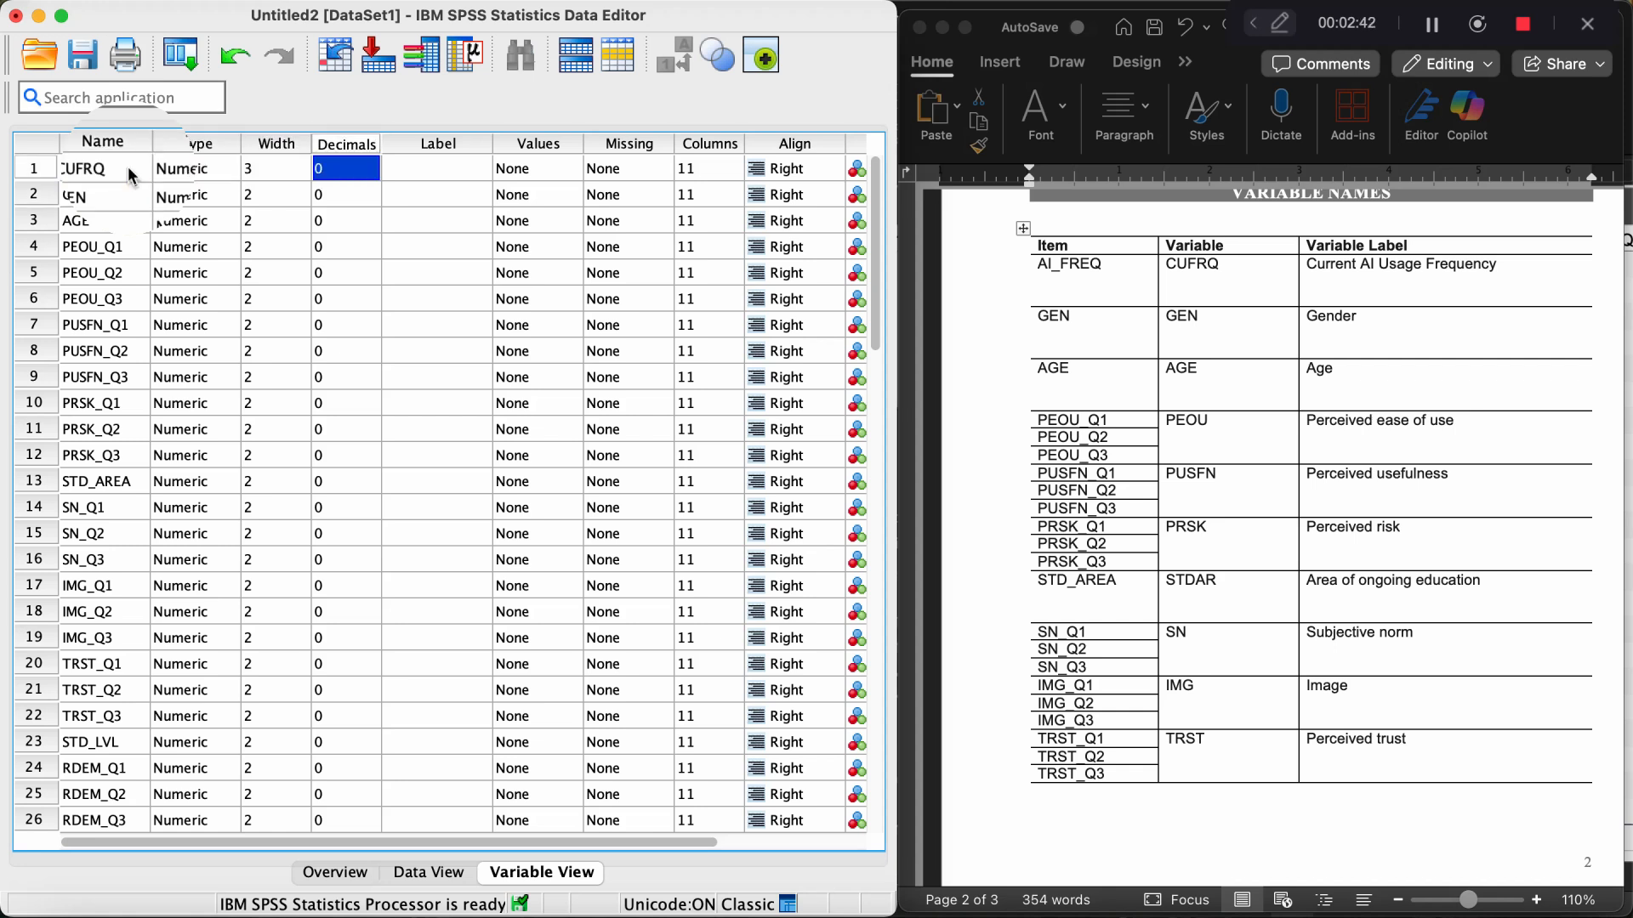
key("Tab")
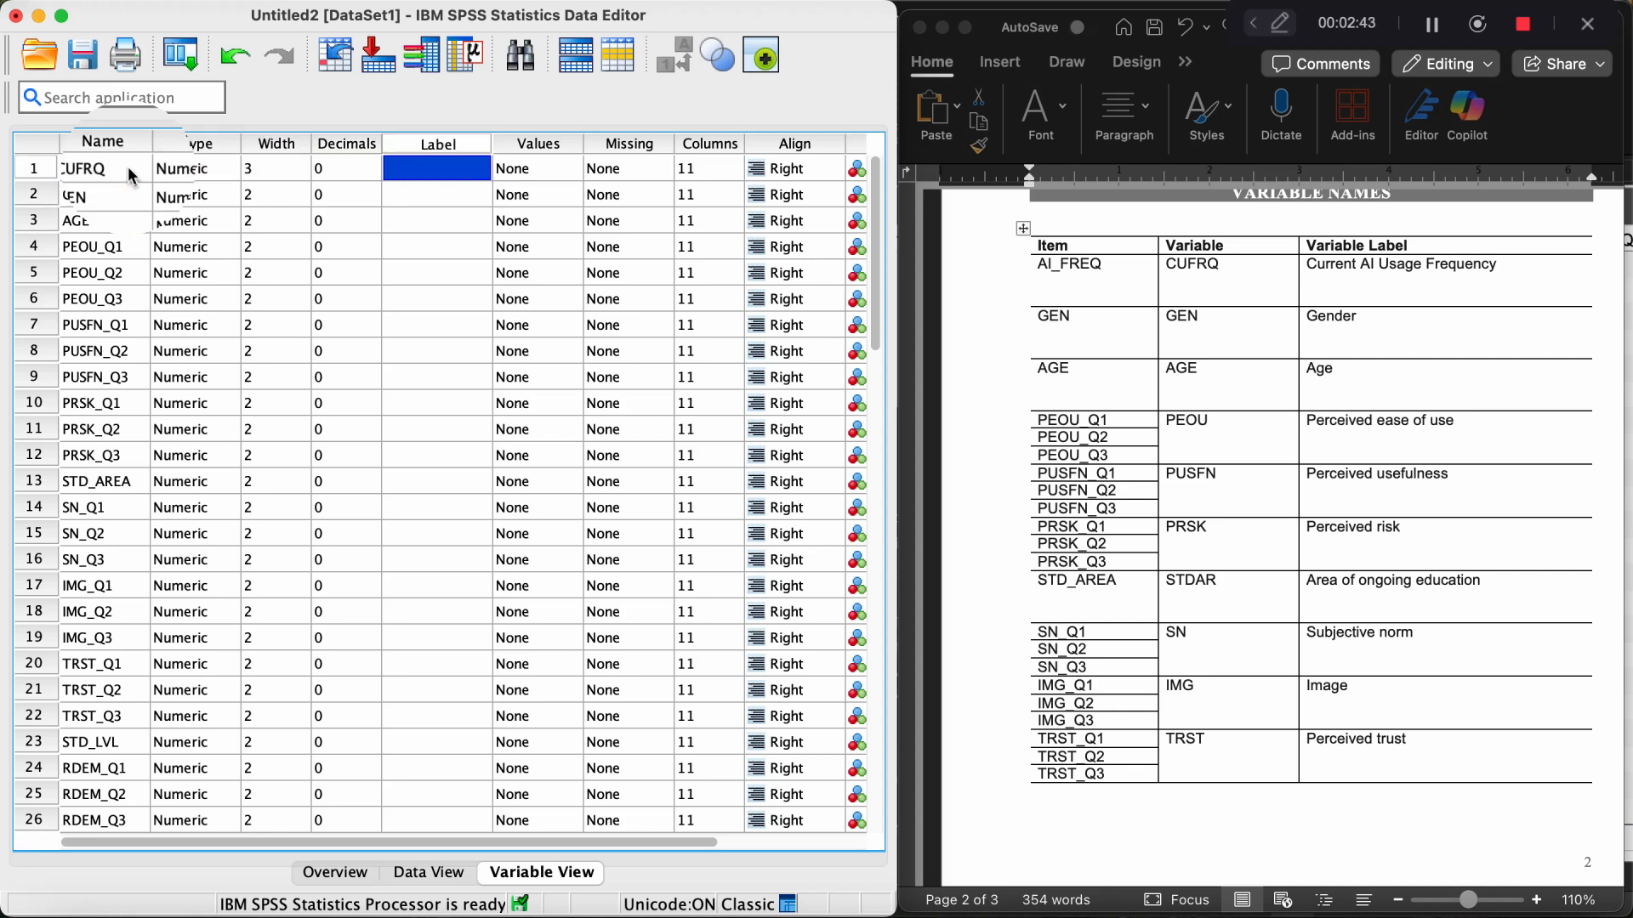
left_click(1366, 272)
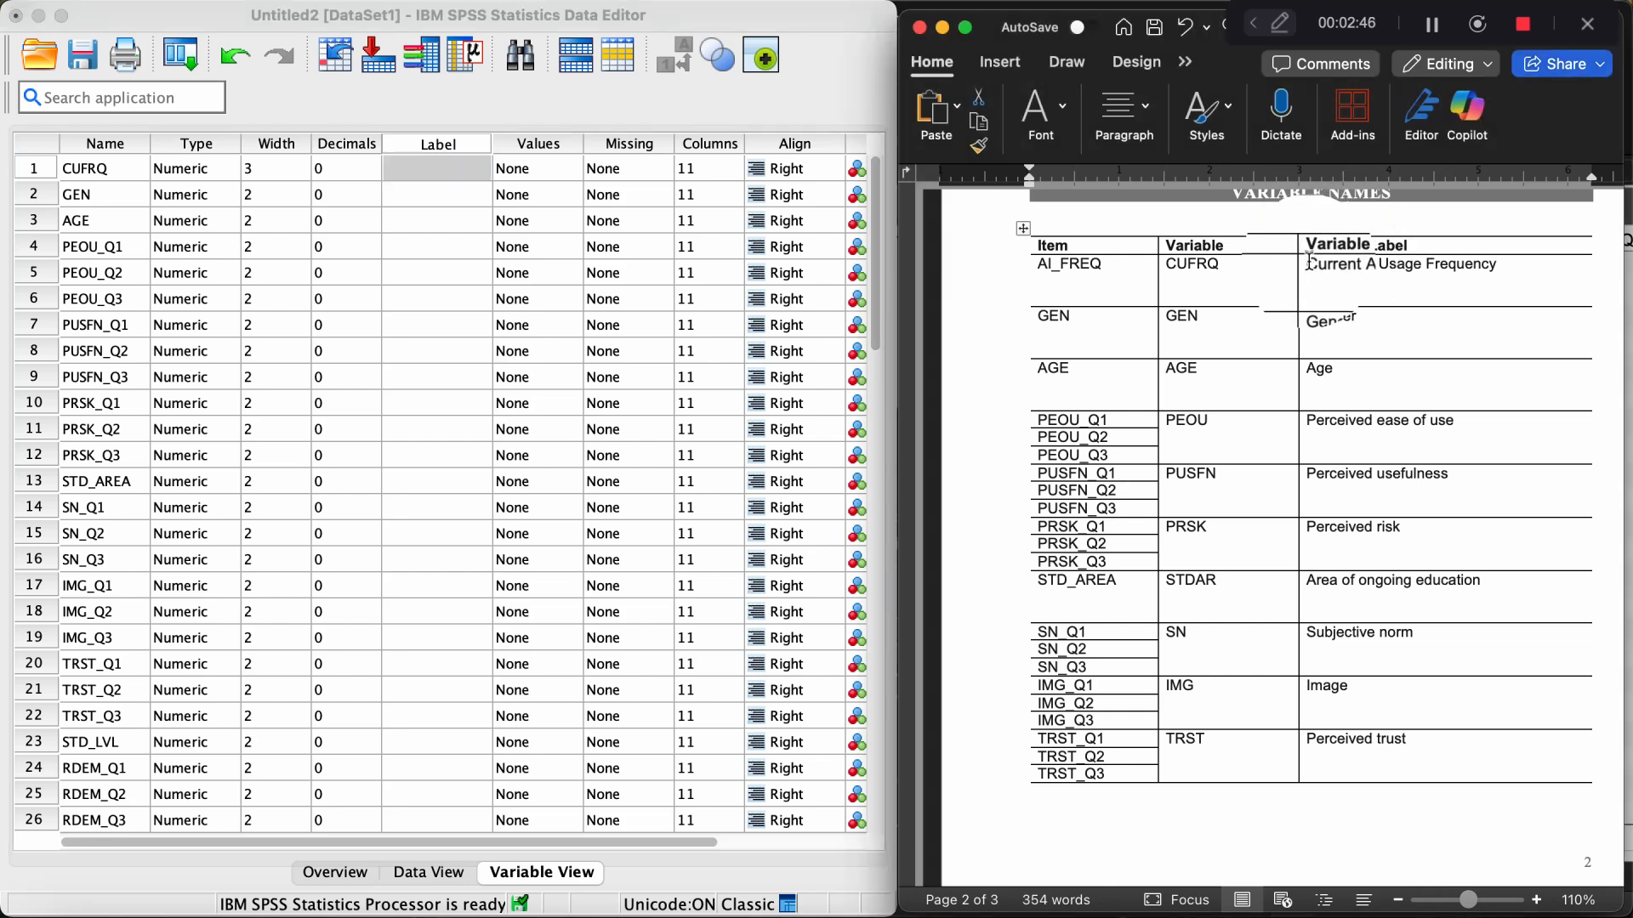
left_click_drag(1308, 262, 1458, 261)
key("super+c")
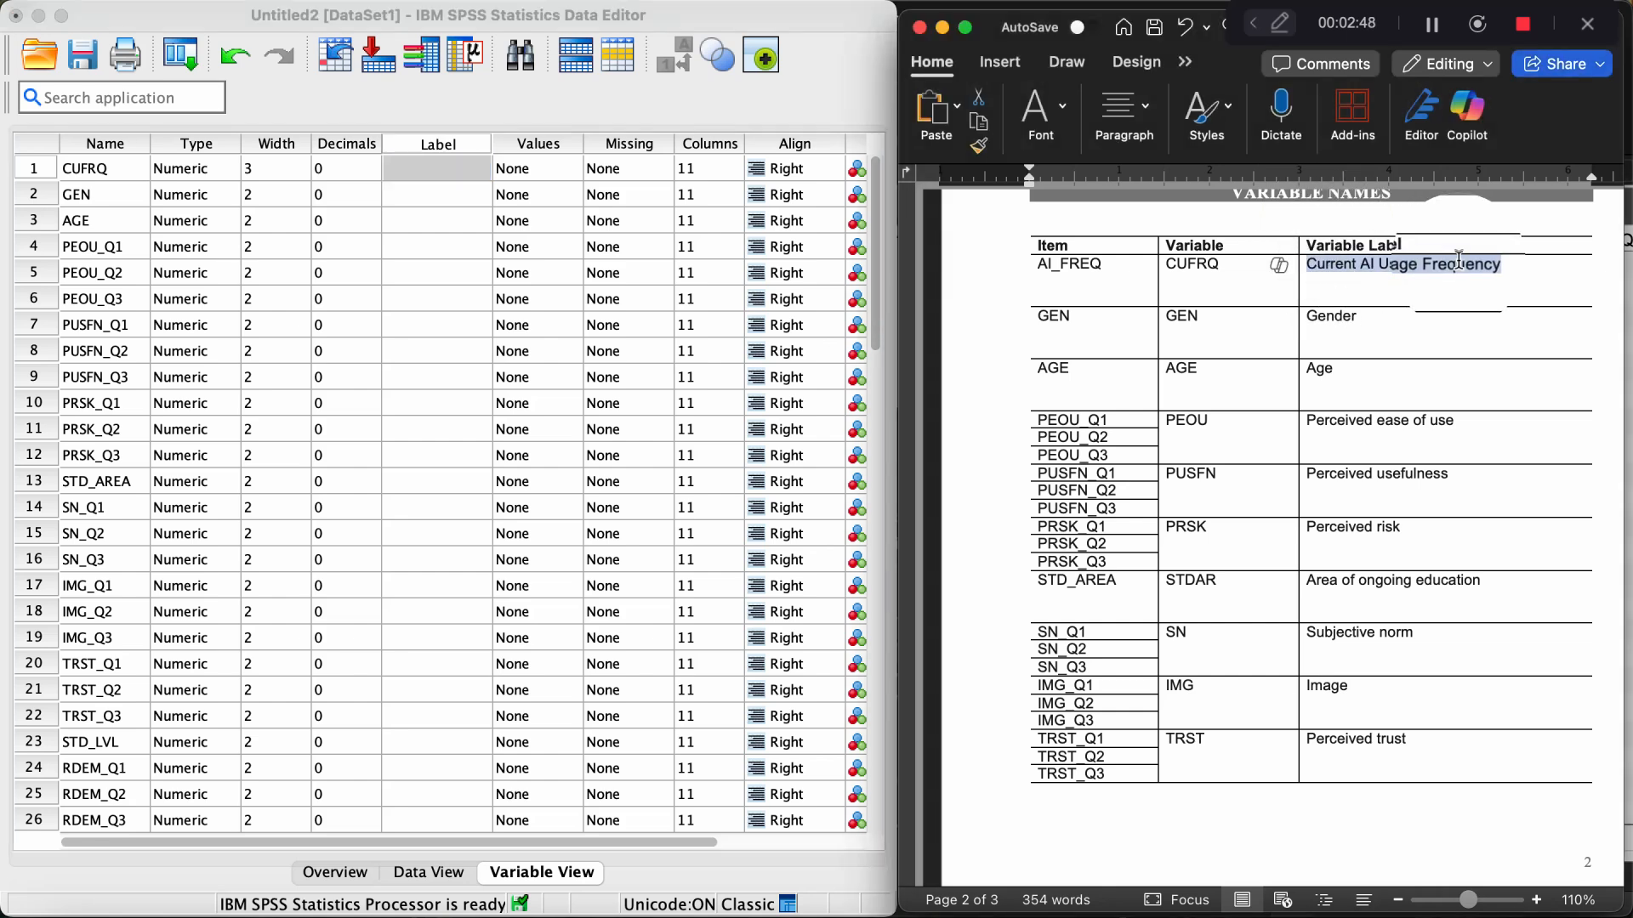
left_click(469, 158)
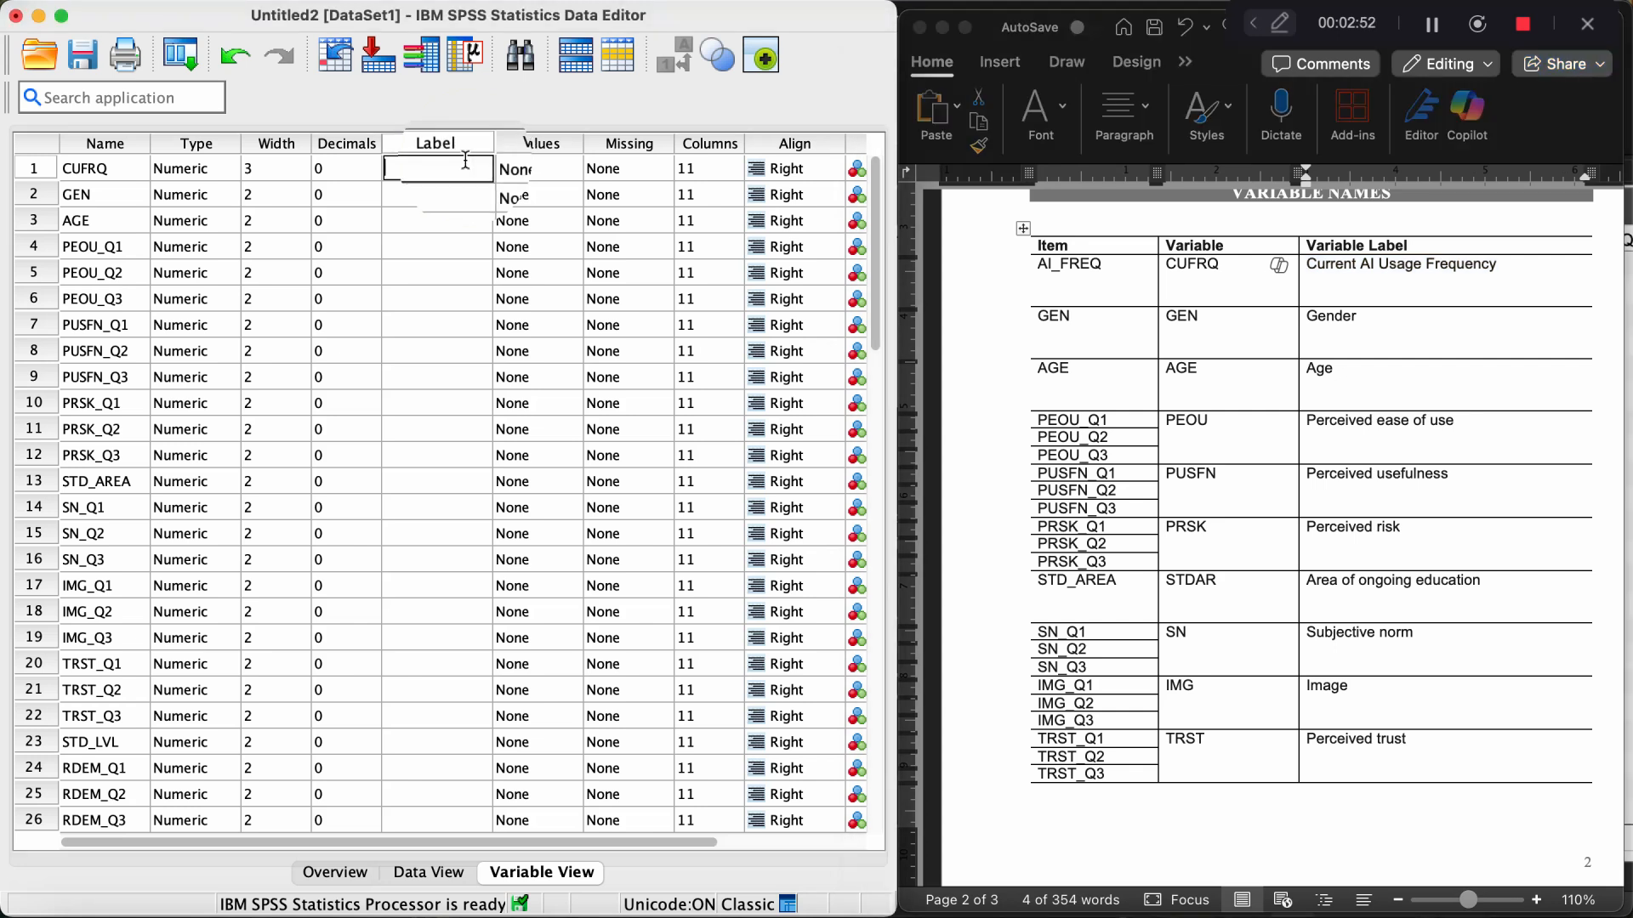
key("super+v")
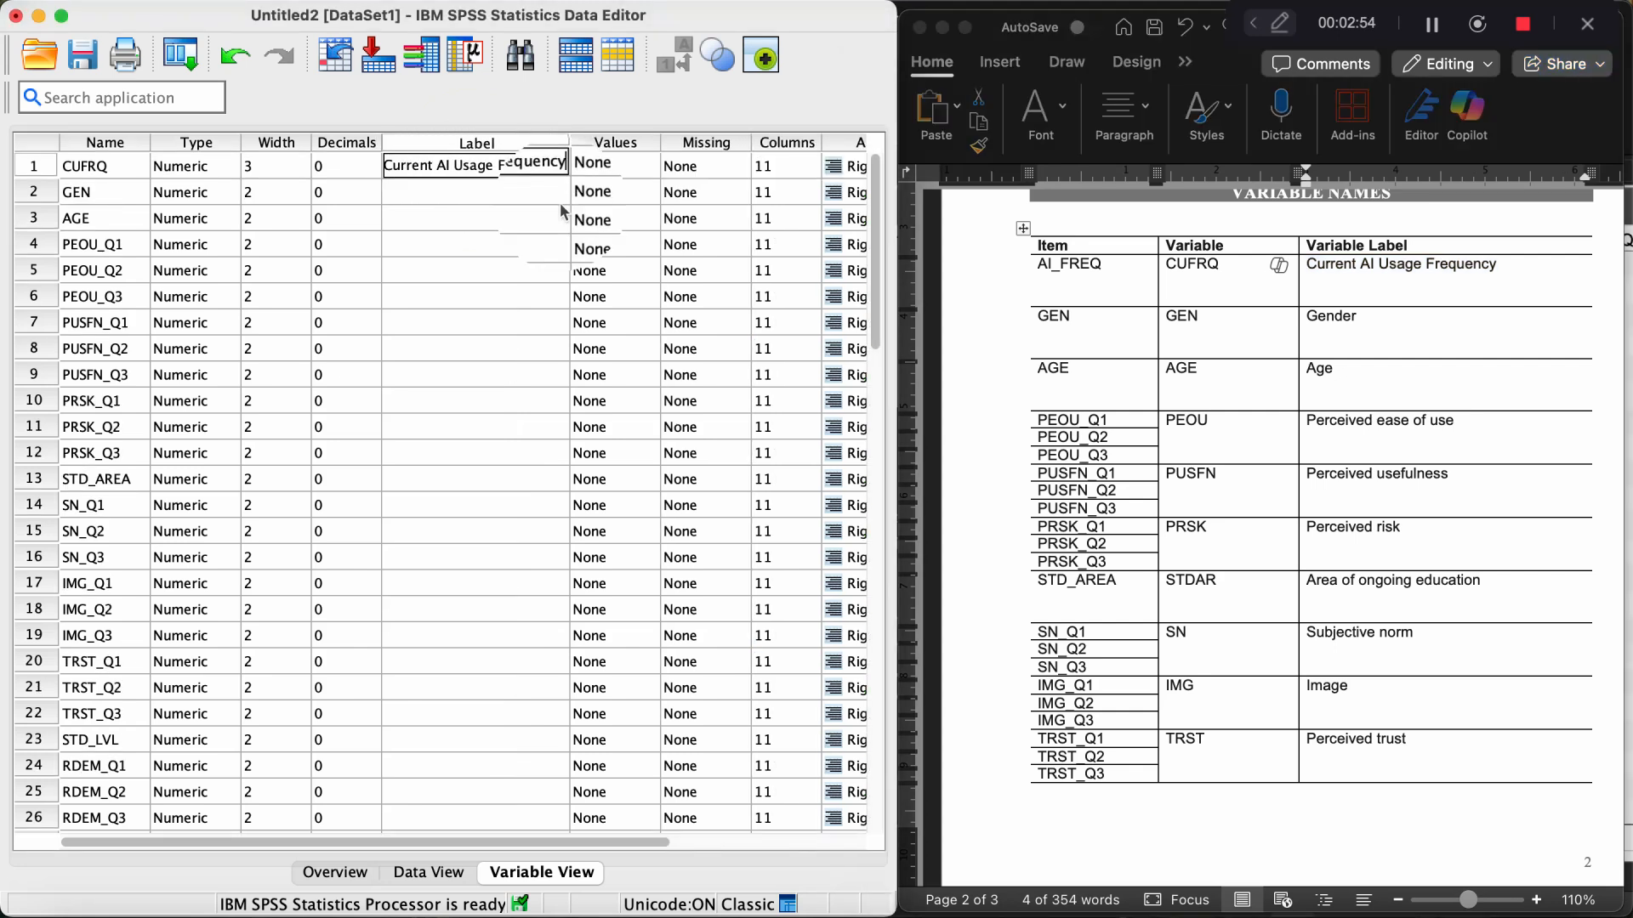
key("Return")
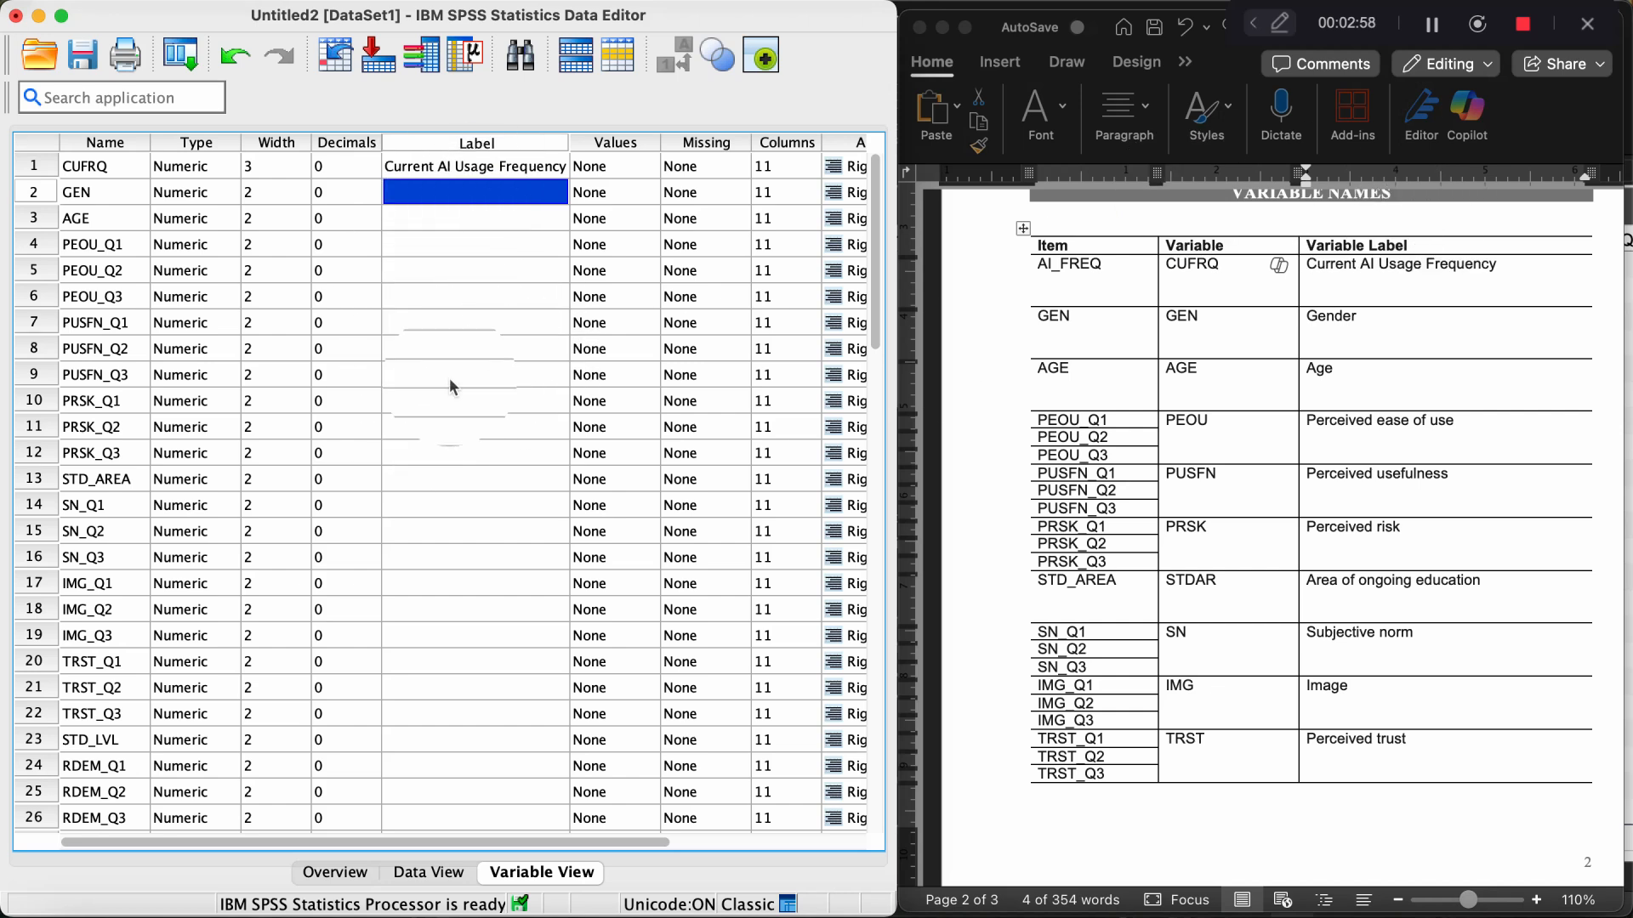
Label the variable GEN as "Gender" and the variable AGE as "Age".
scroll(1316, 592, "down", 1)
scroll(1316, 593, "up", 2)
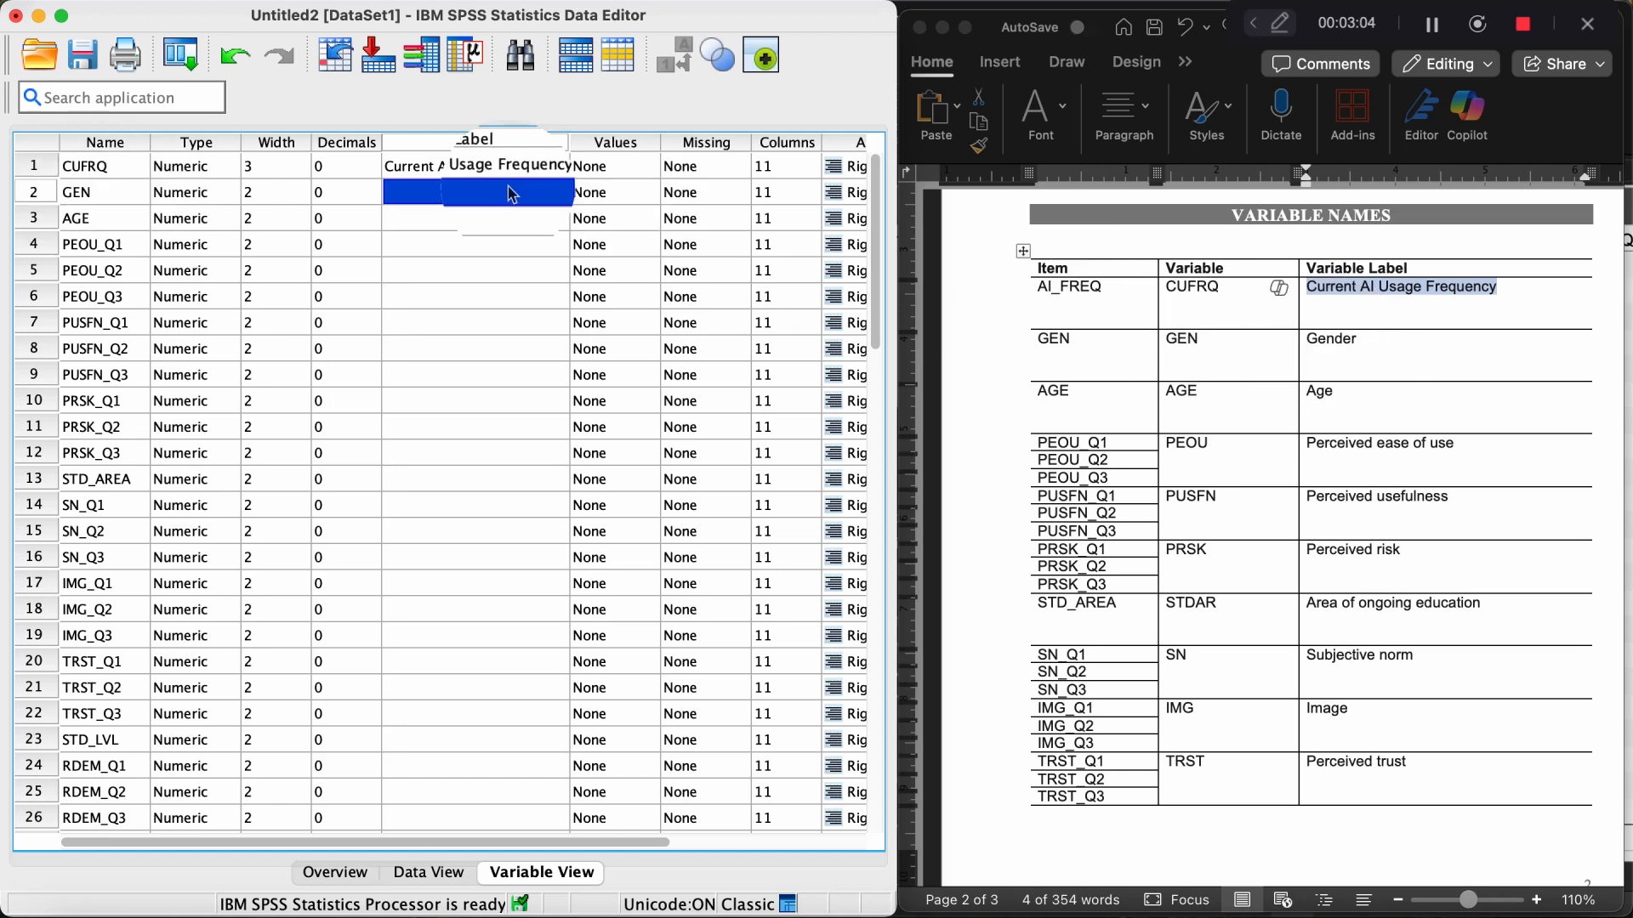
type("Gender")
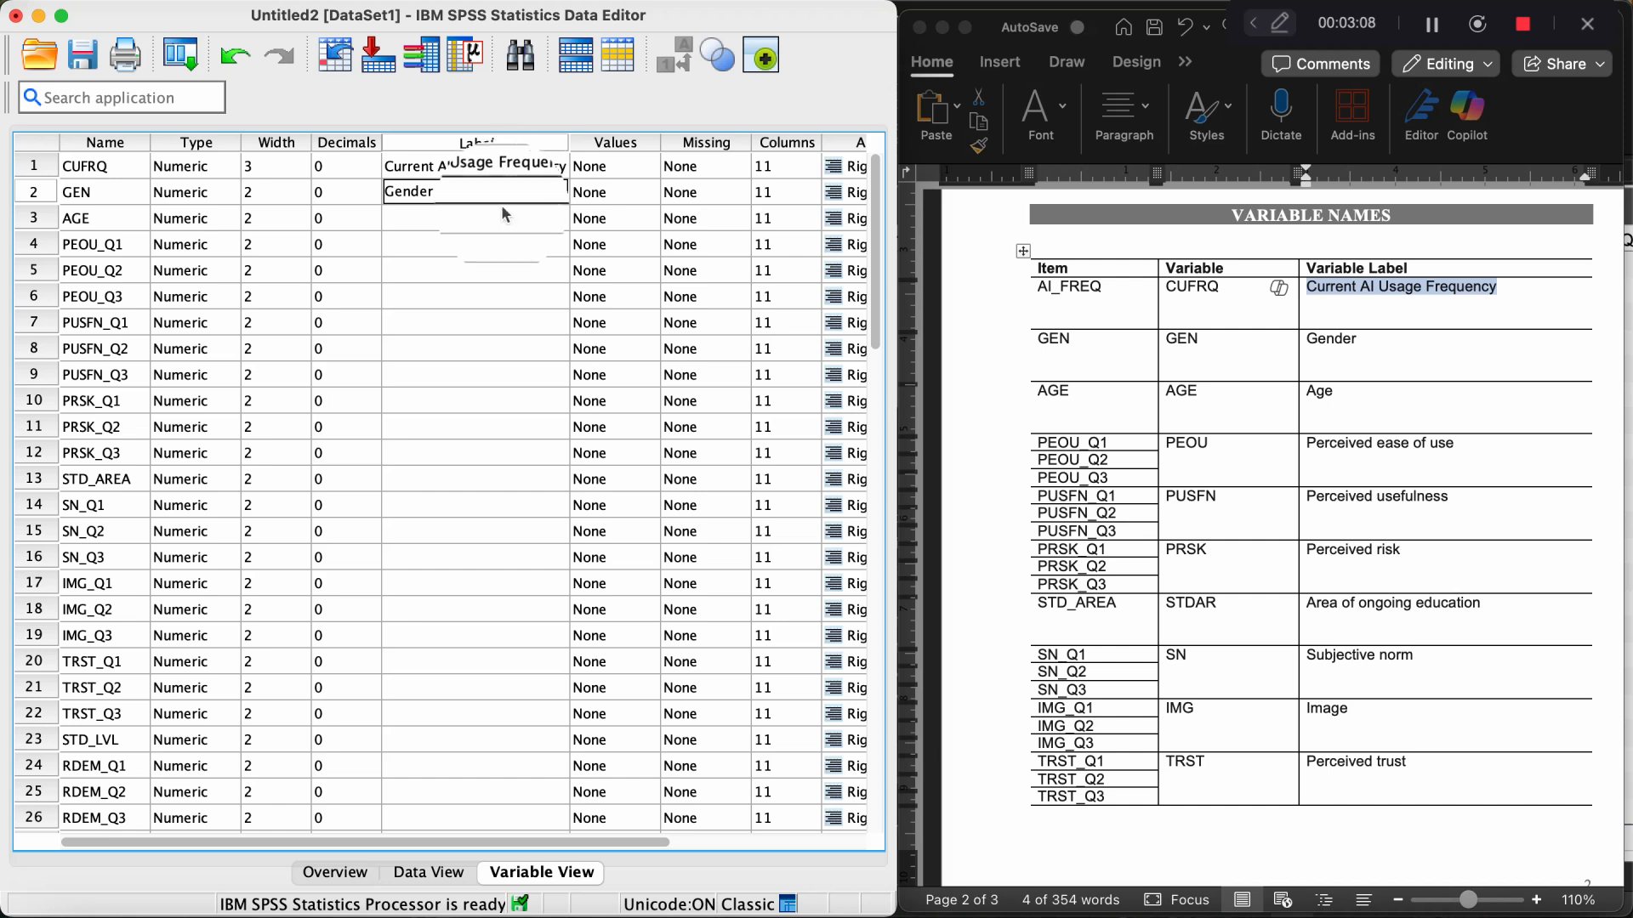
left_click(463, 219)
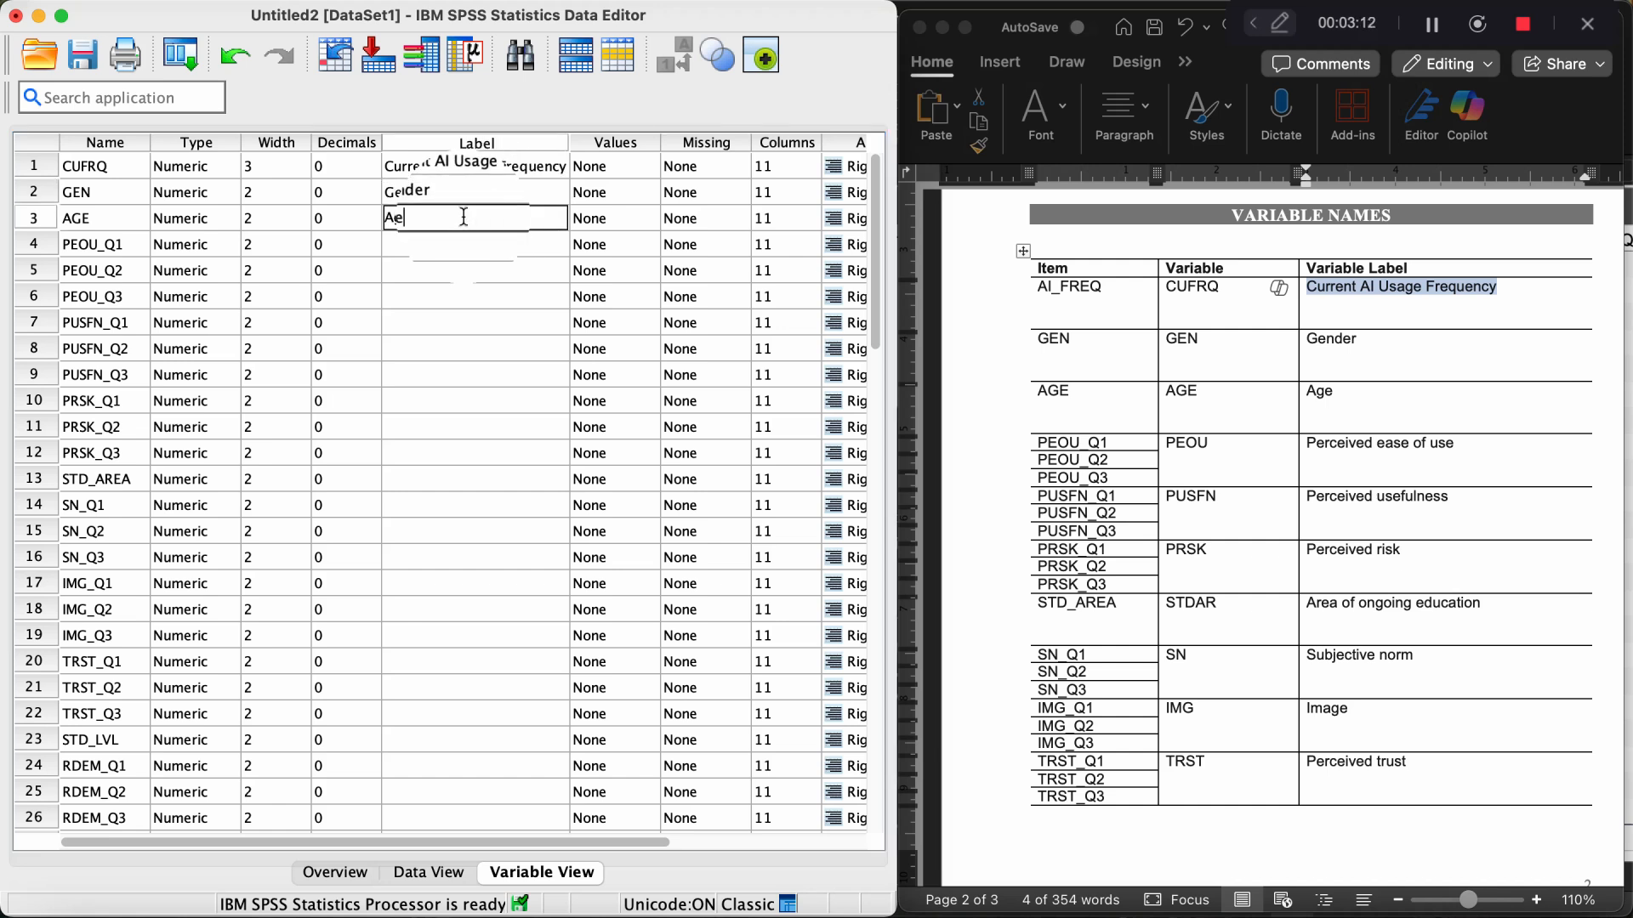
key("Return")
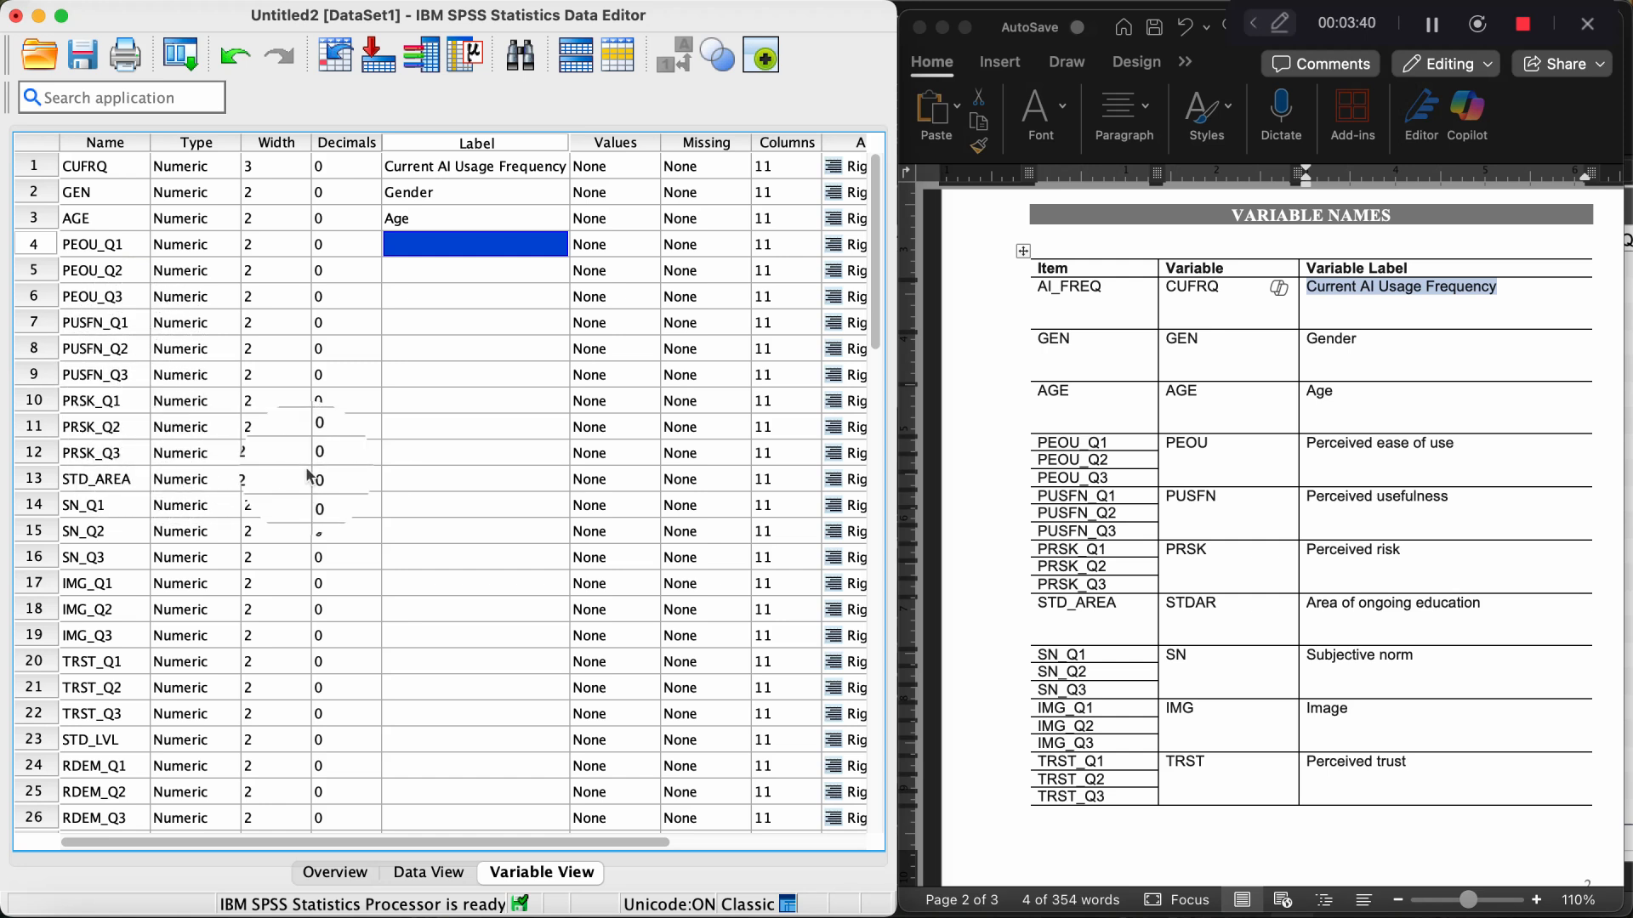
Rename the variable STD_AREA as STDAR in the SPSS Data Editor, following the Word notes.
left_click(393, 479)
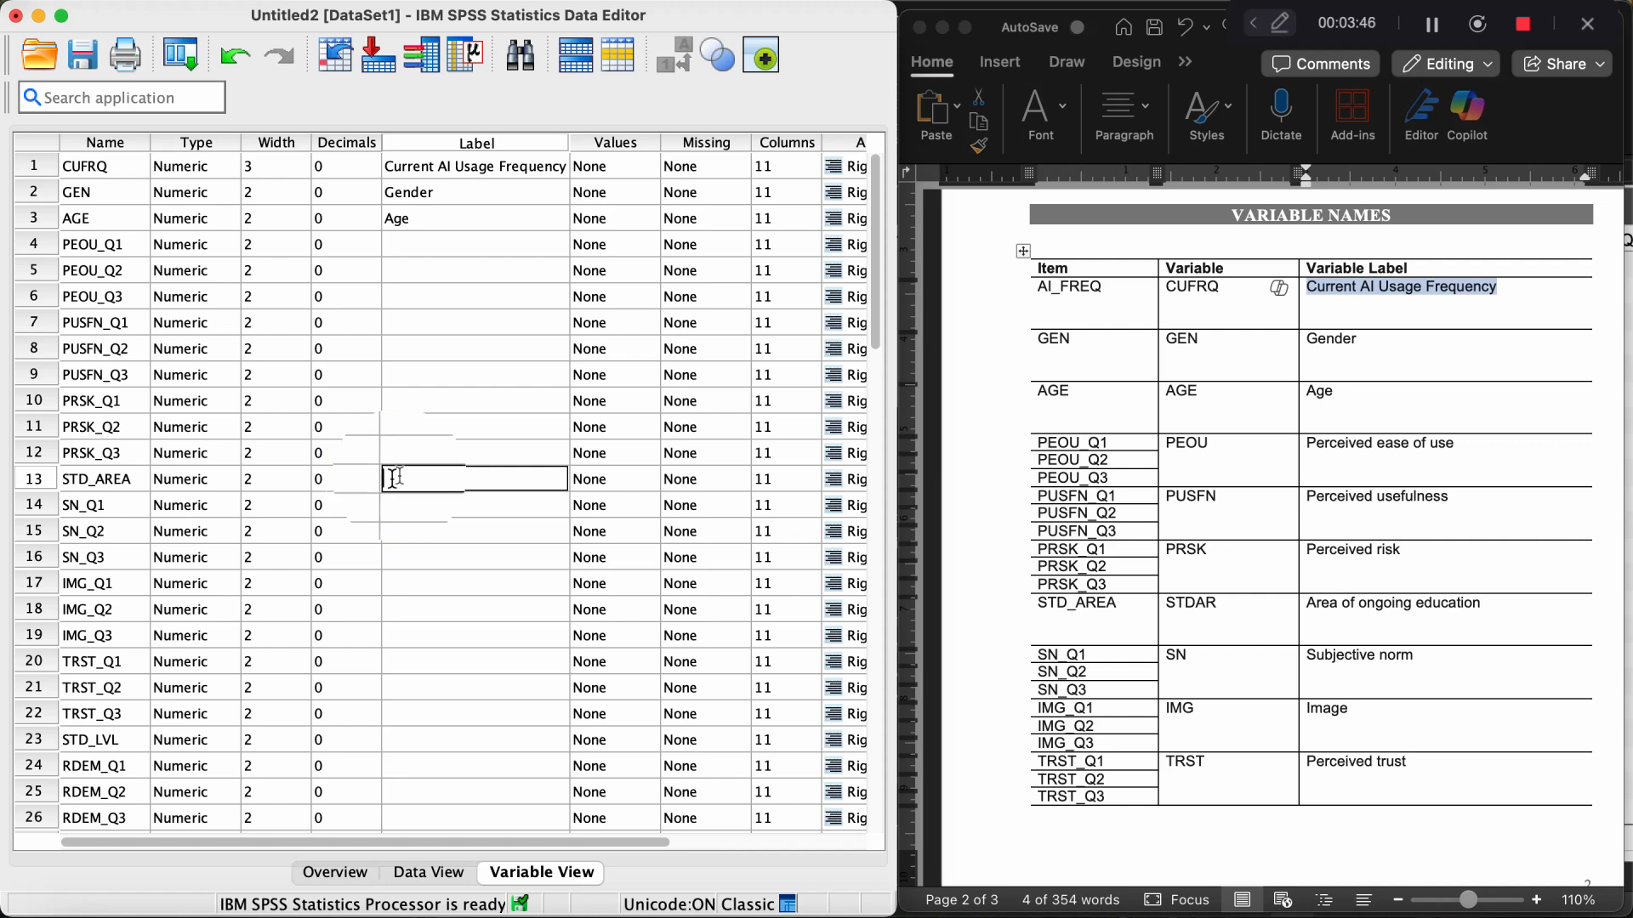
scroll(1116, 617, "down", 3)
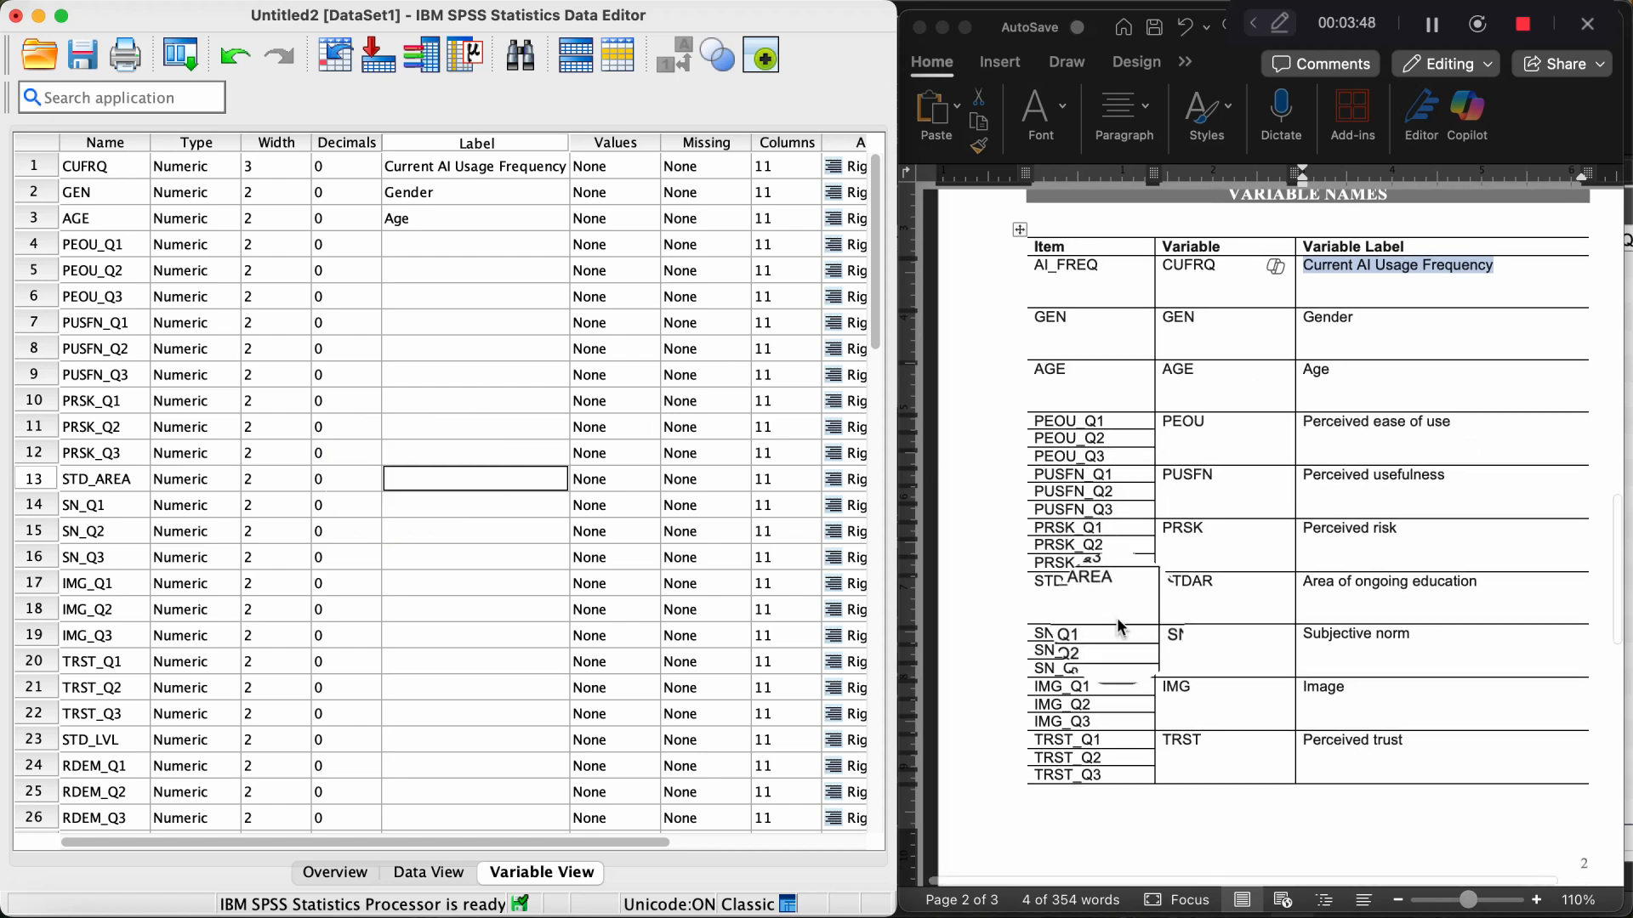
scroll(1184, 497, "up", 4)
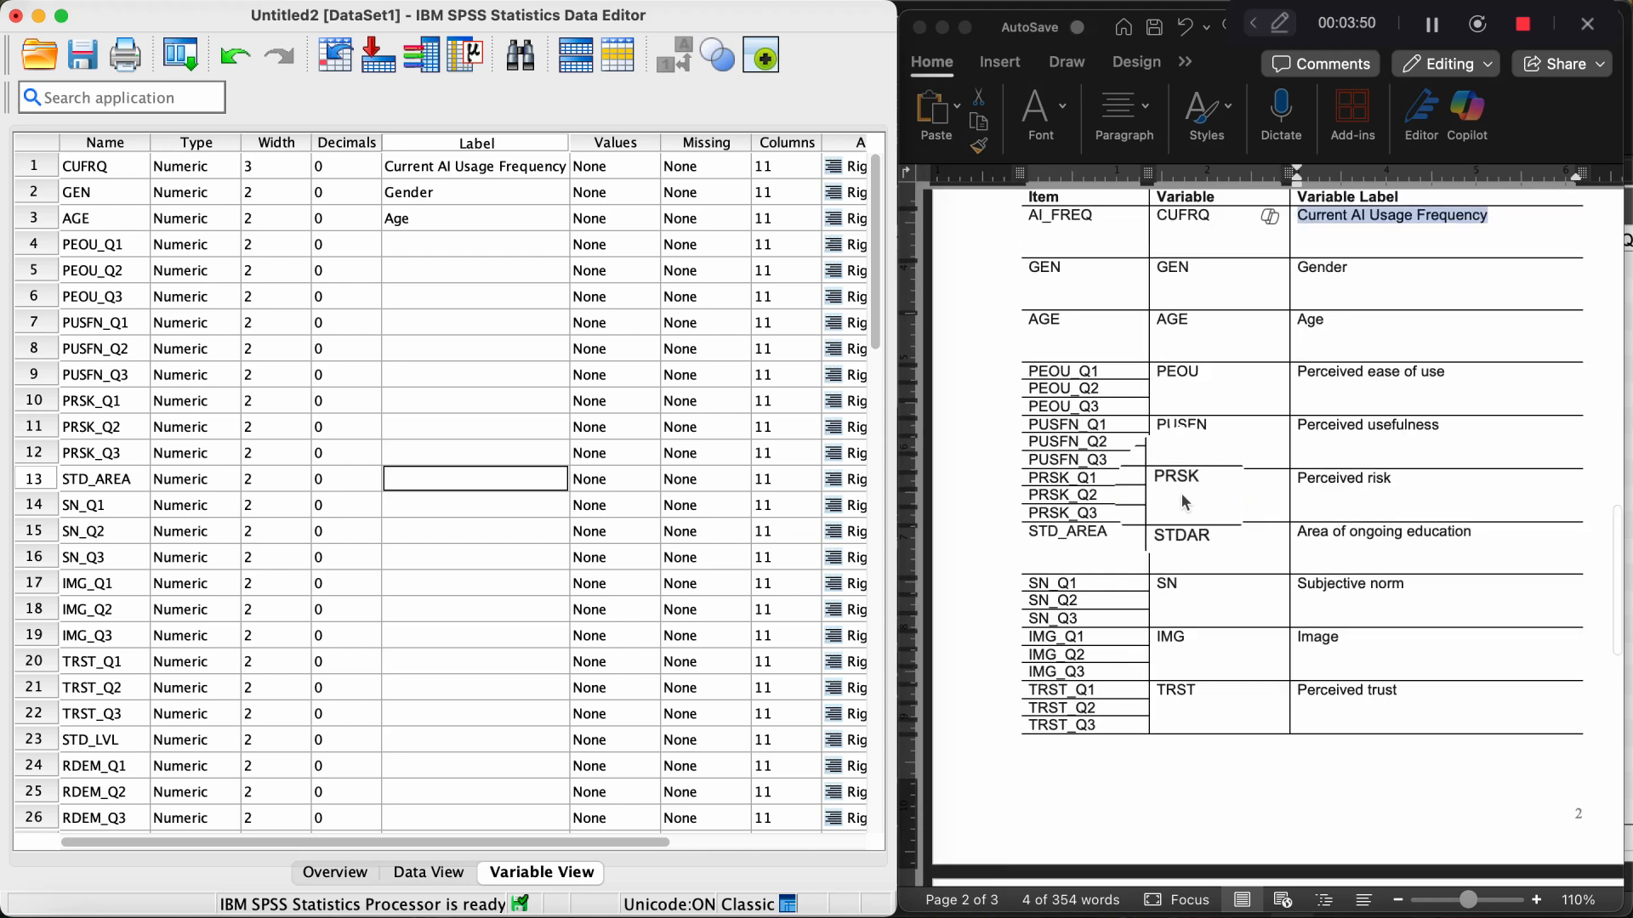
scroll(1184, 498, "down", 1)
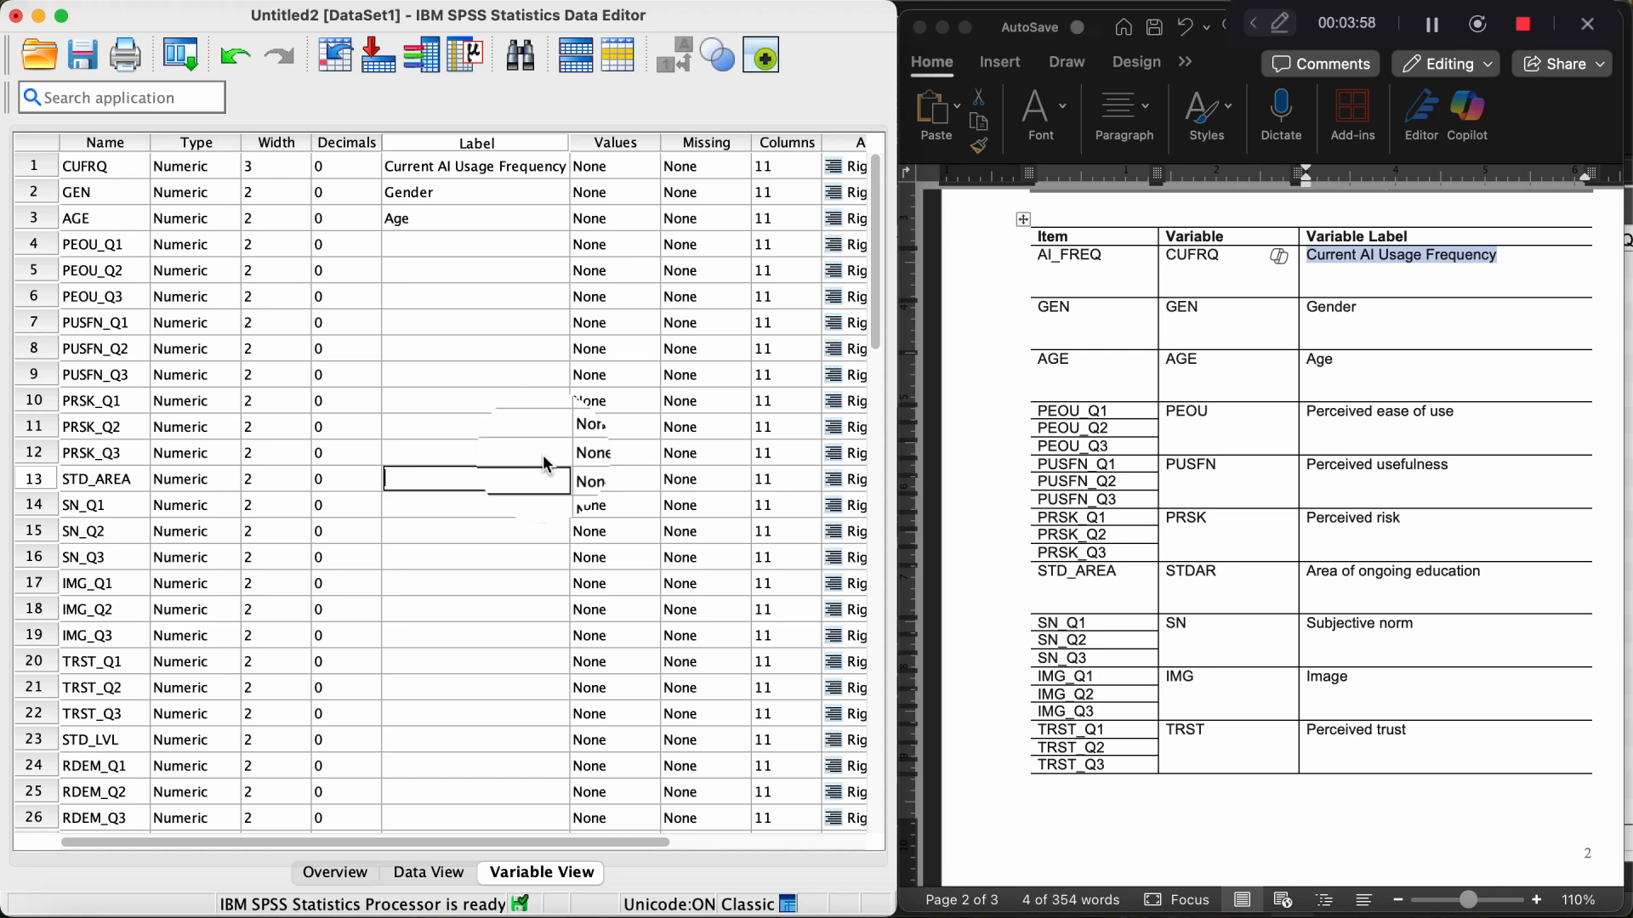
left_click(127, 502)
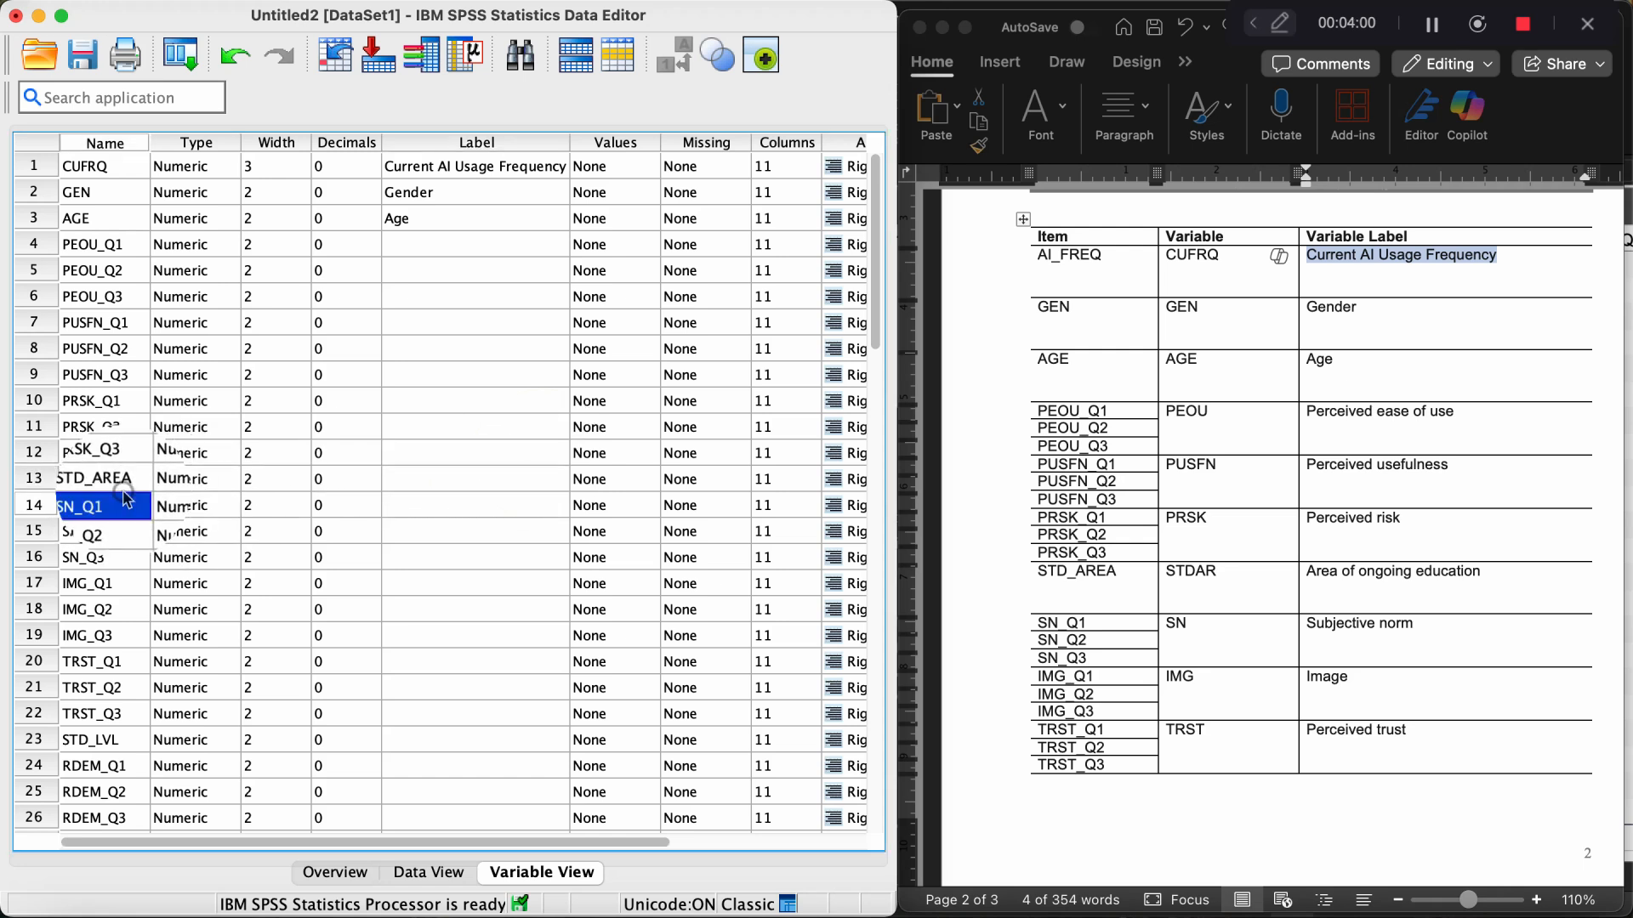
left_click(117, 477)
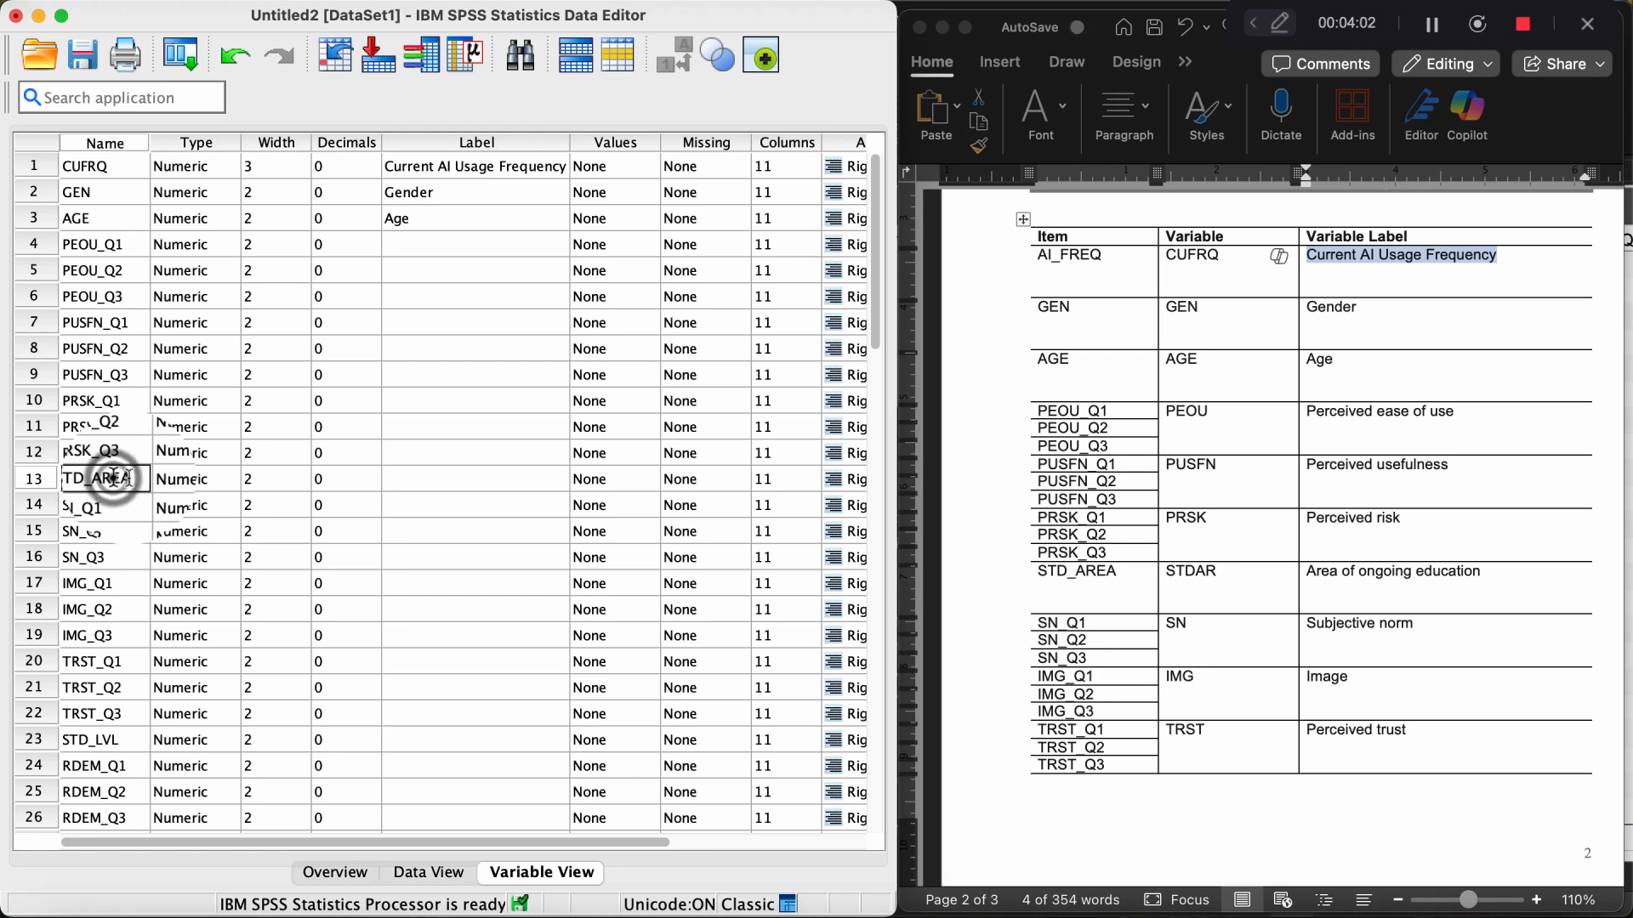
left_click(132, 477)
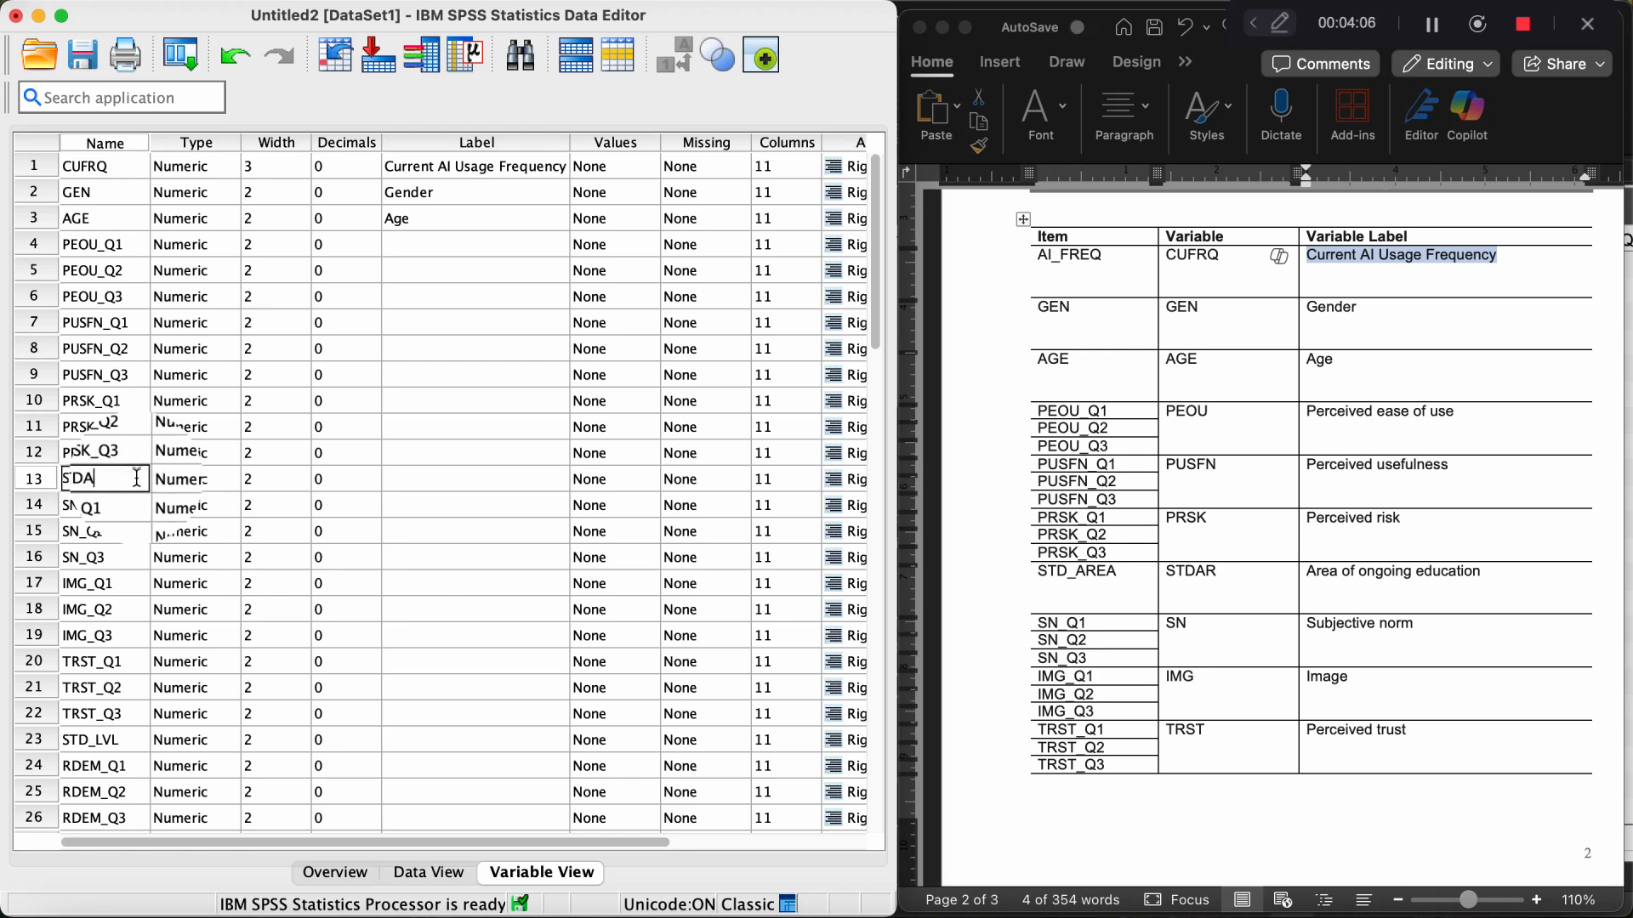
Copy "Area of ongoing education" from the Word notes and use it as the label of STDAR.
left_click(453, 479)
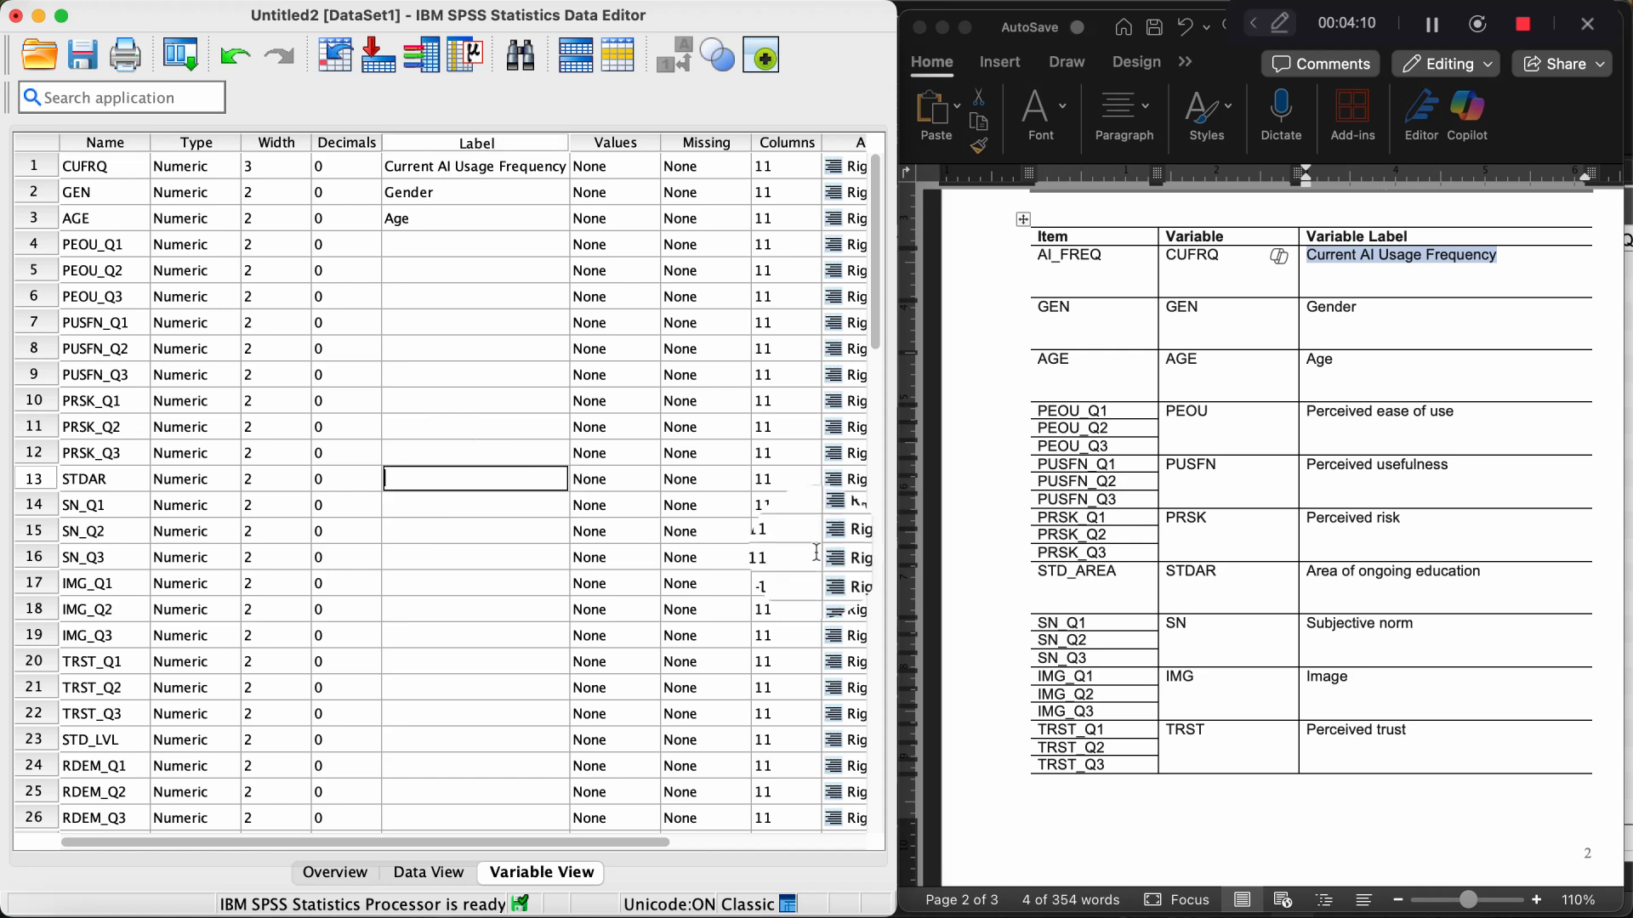
left_click(1484, 585)
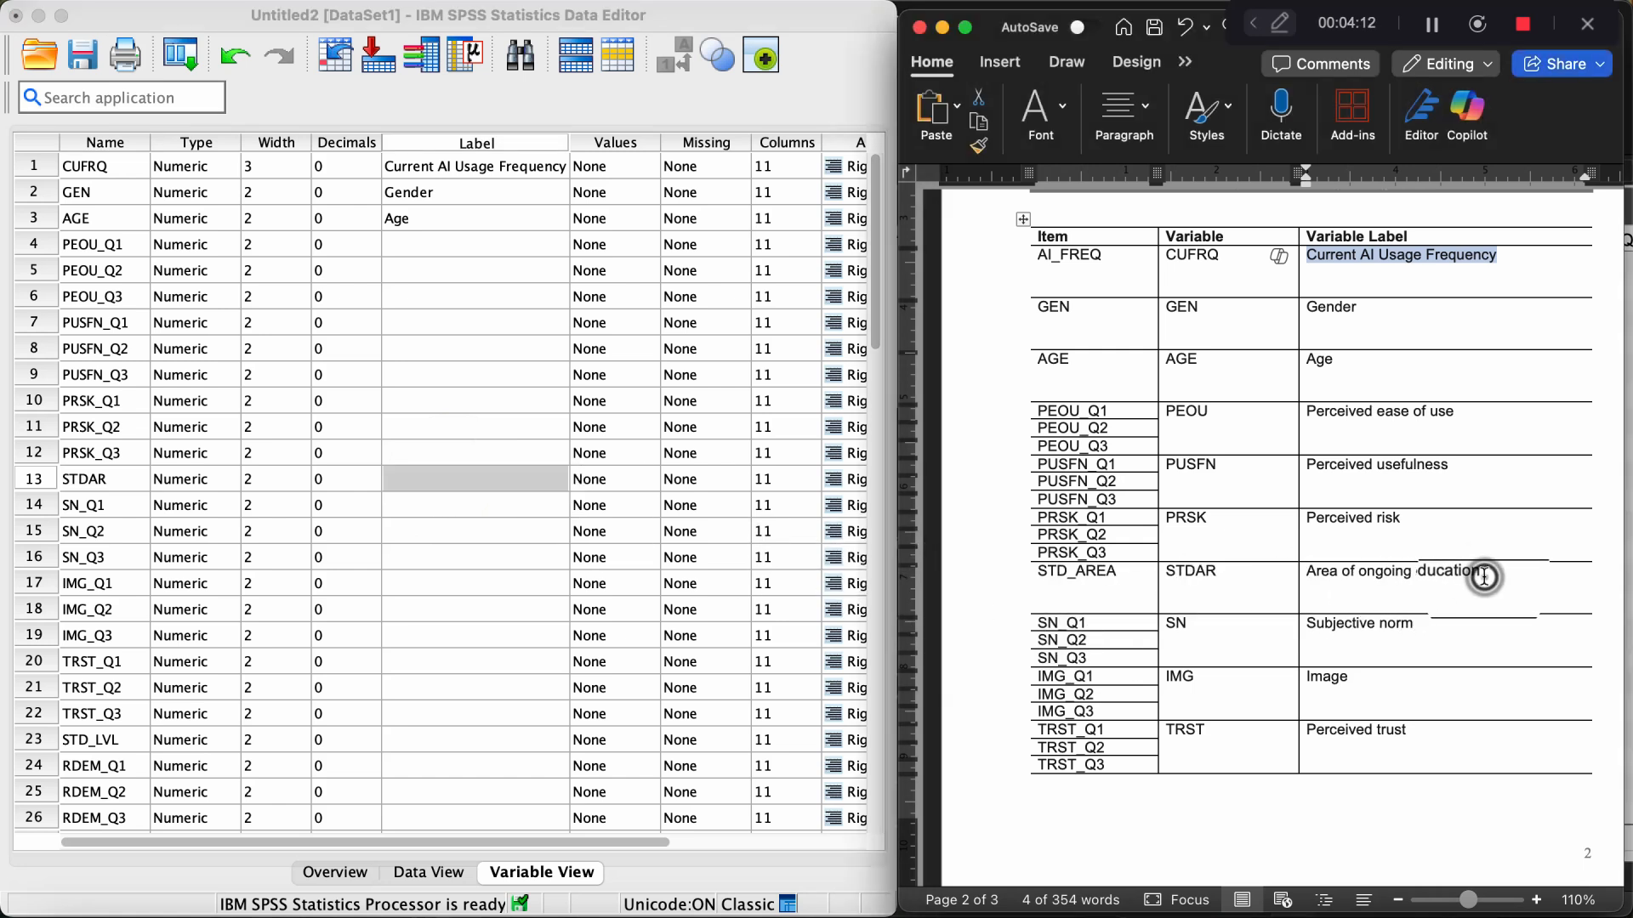
left_click_drag(1487, 584, 1320, 583)
key("super+c")
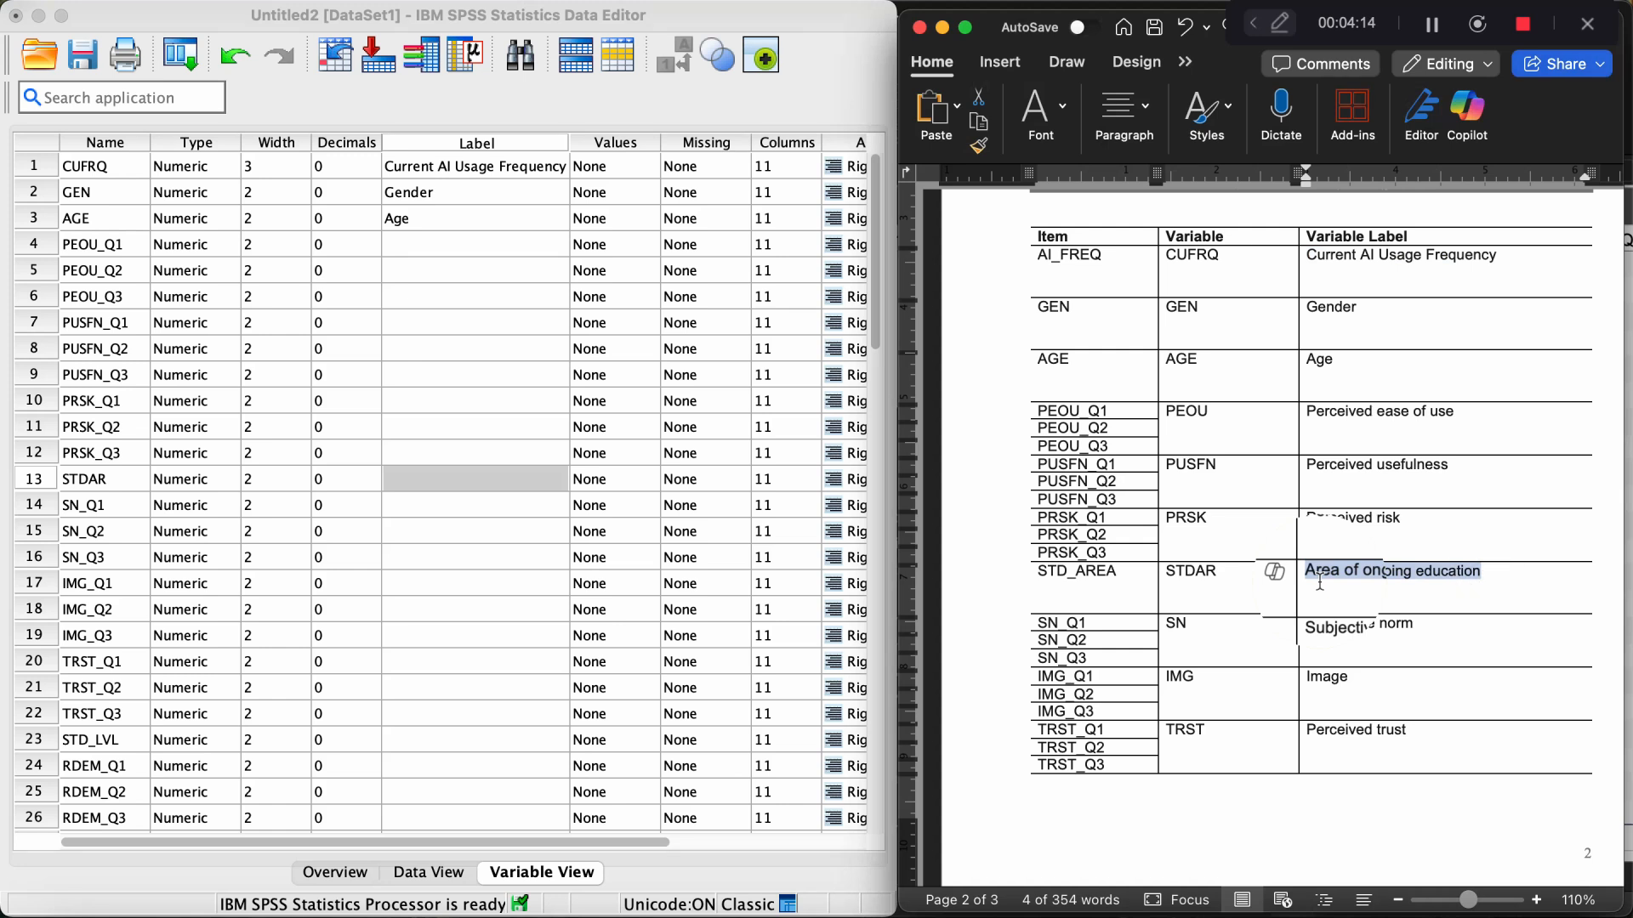
left_click(455, 483)
double_click(456, 483)
key("super+v")
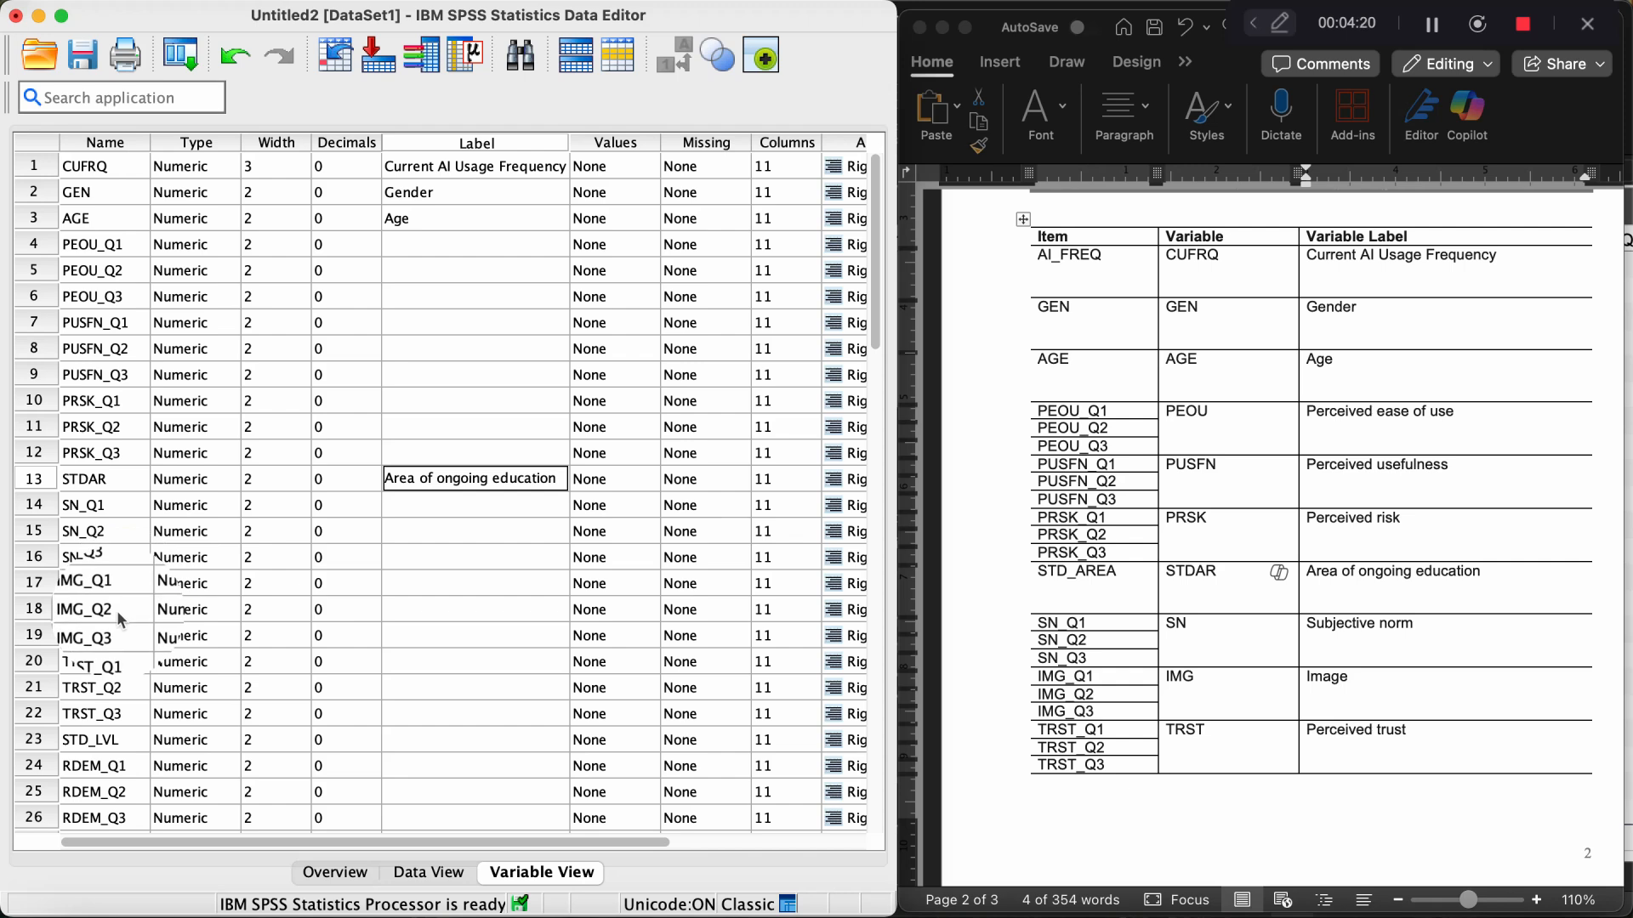
Rename the variable STD_LVL as STDLVL, following its entry in the Word notes.
scroll(115, 611, "down", 3)
scroll(116, 610, "down", 2)
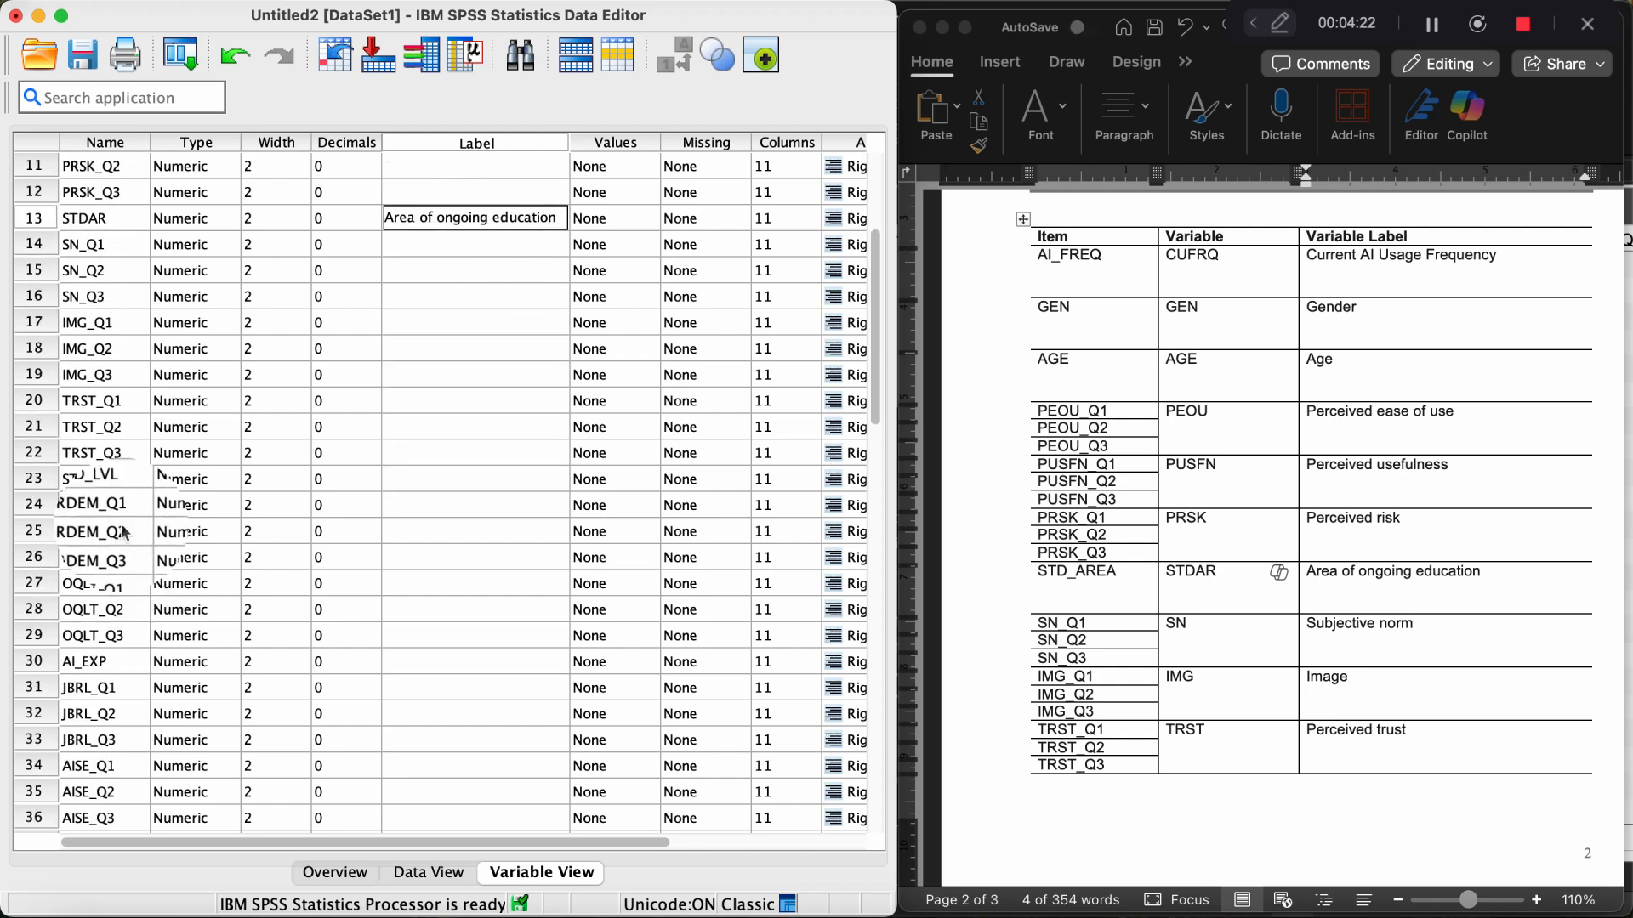
left_click(119, 480)
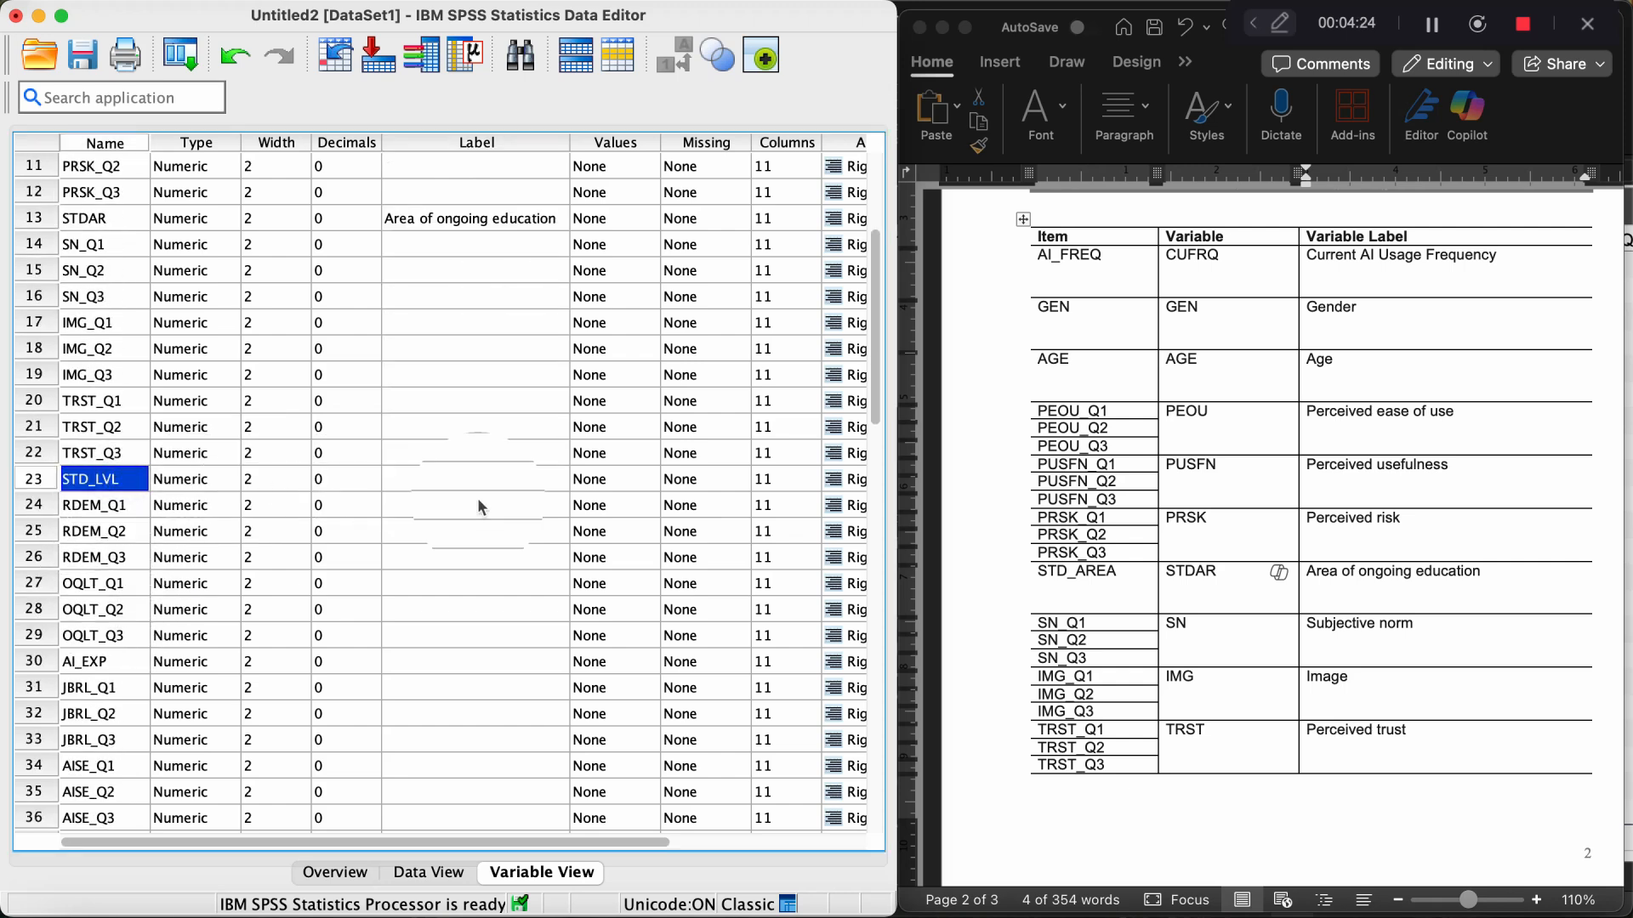
scroll(1110, 619, "down", 10)
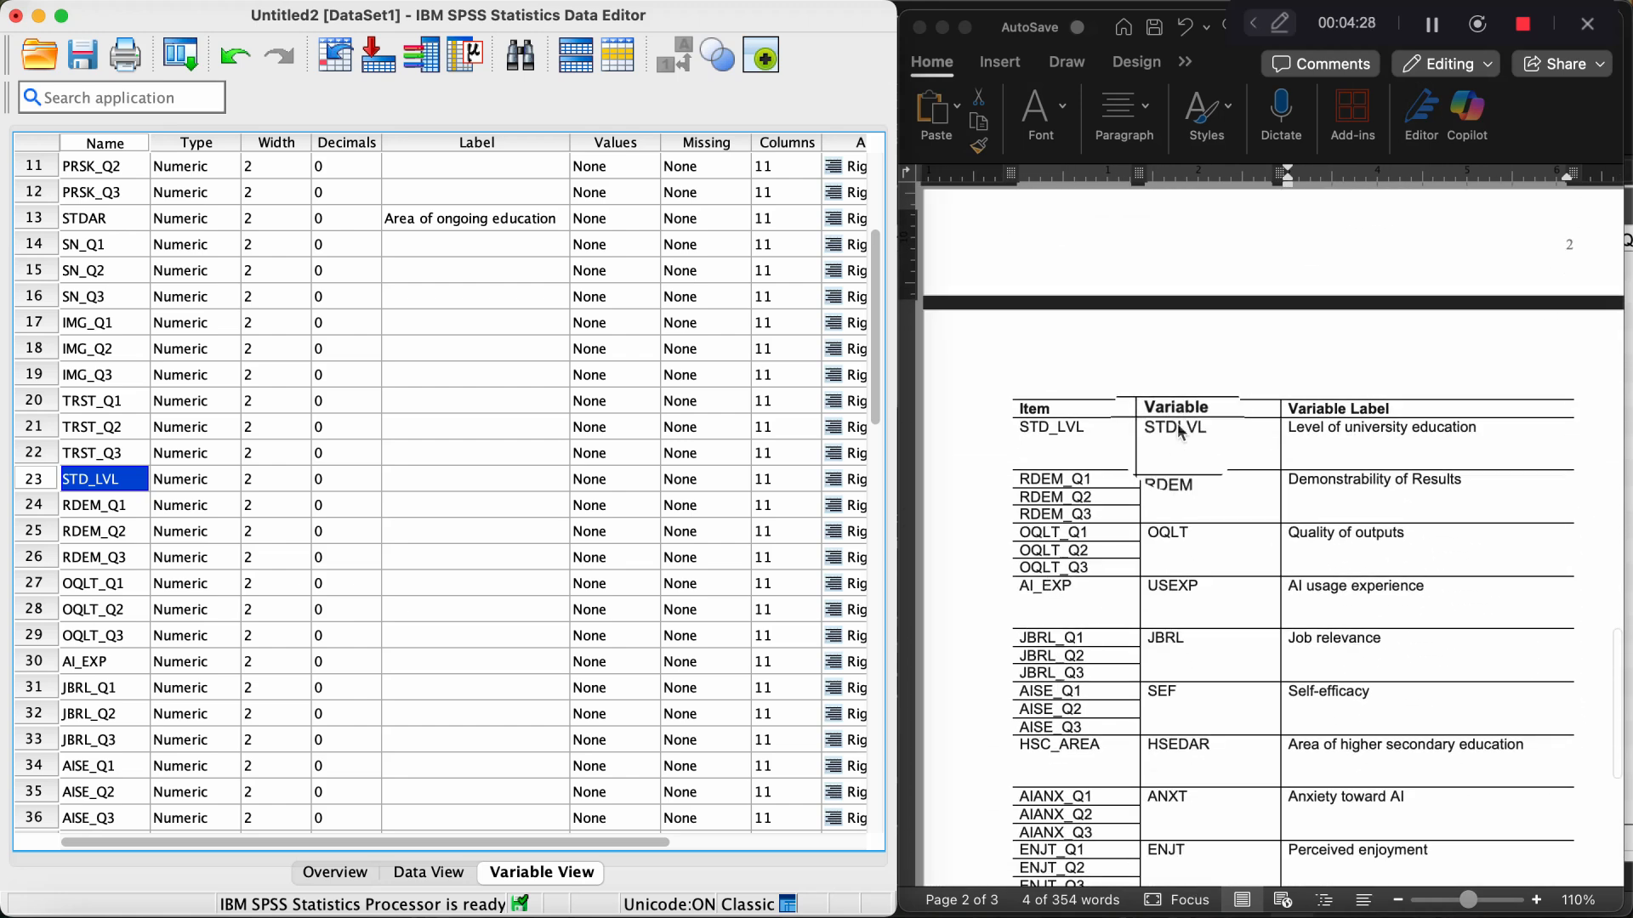
double_click(120, 481)
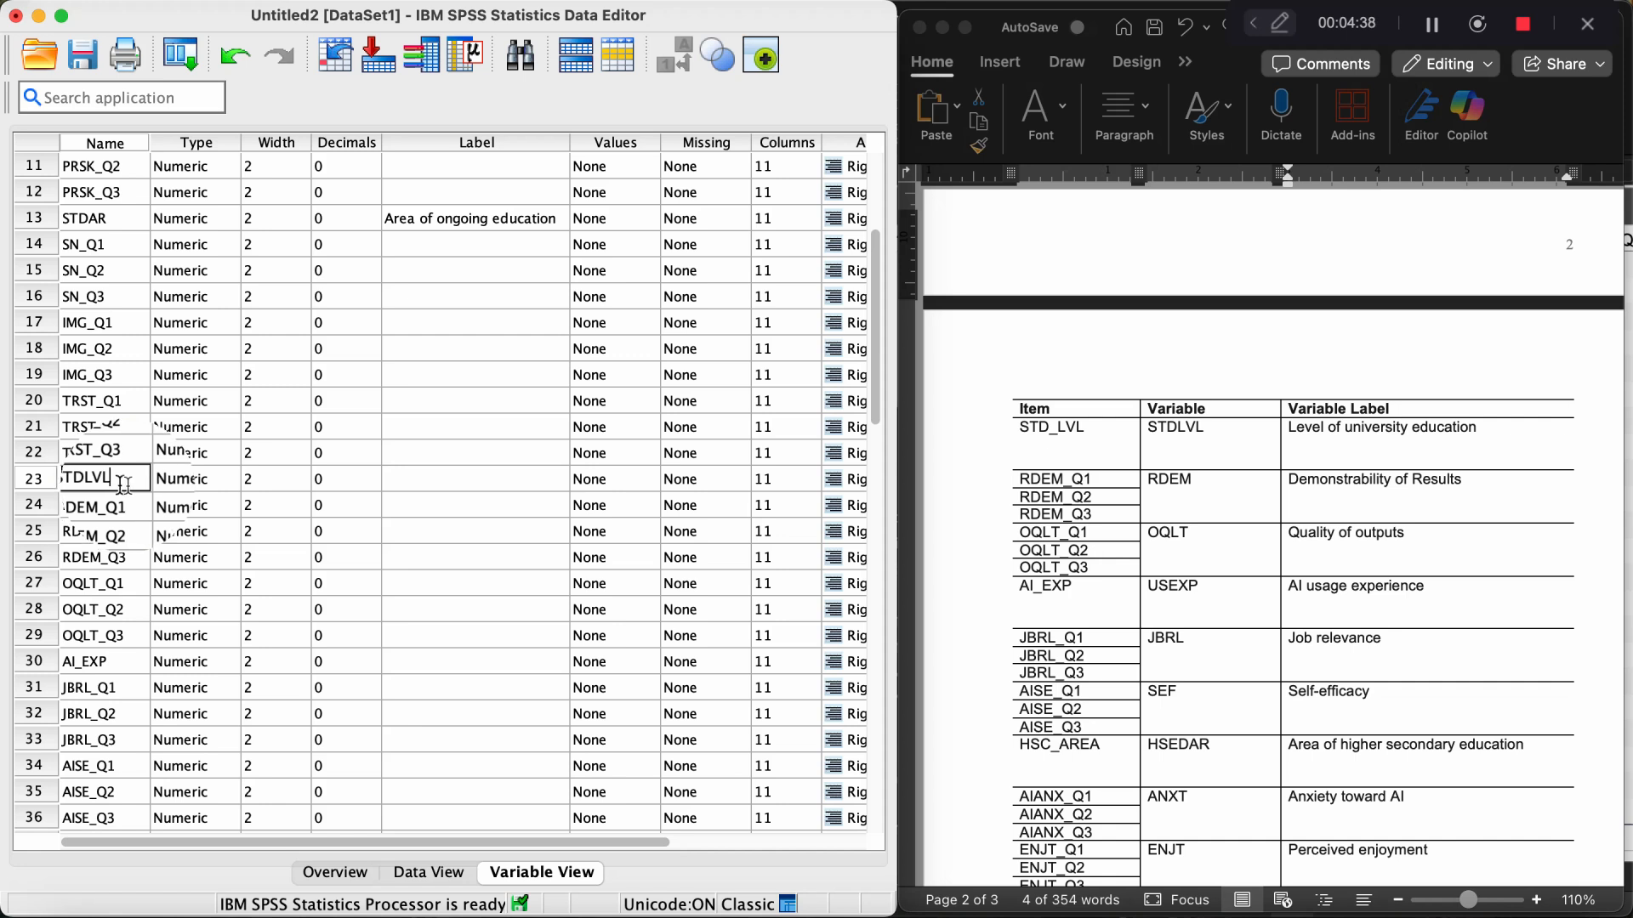
Copy "Level of university education" from the Word notes and use it as the label of STDLVL.
left_click(1325, 430)
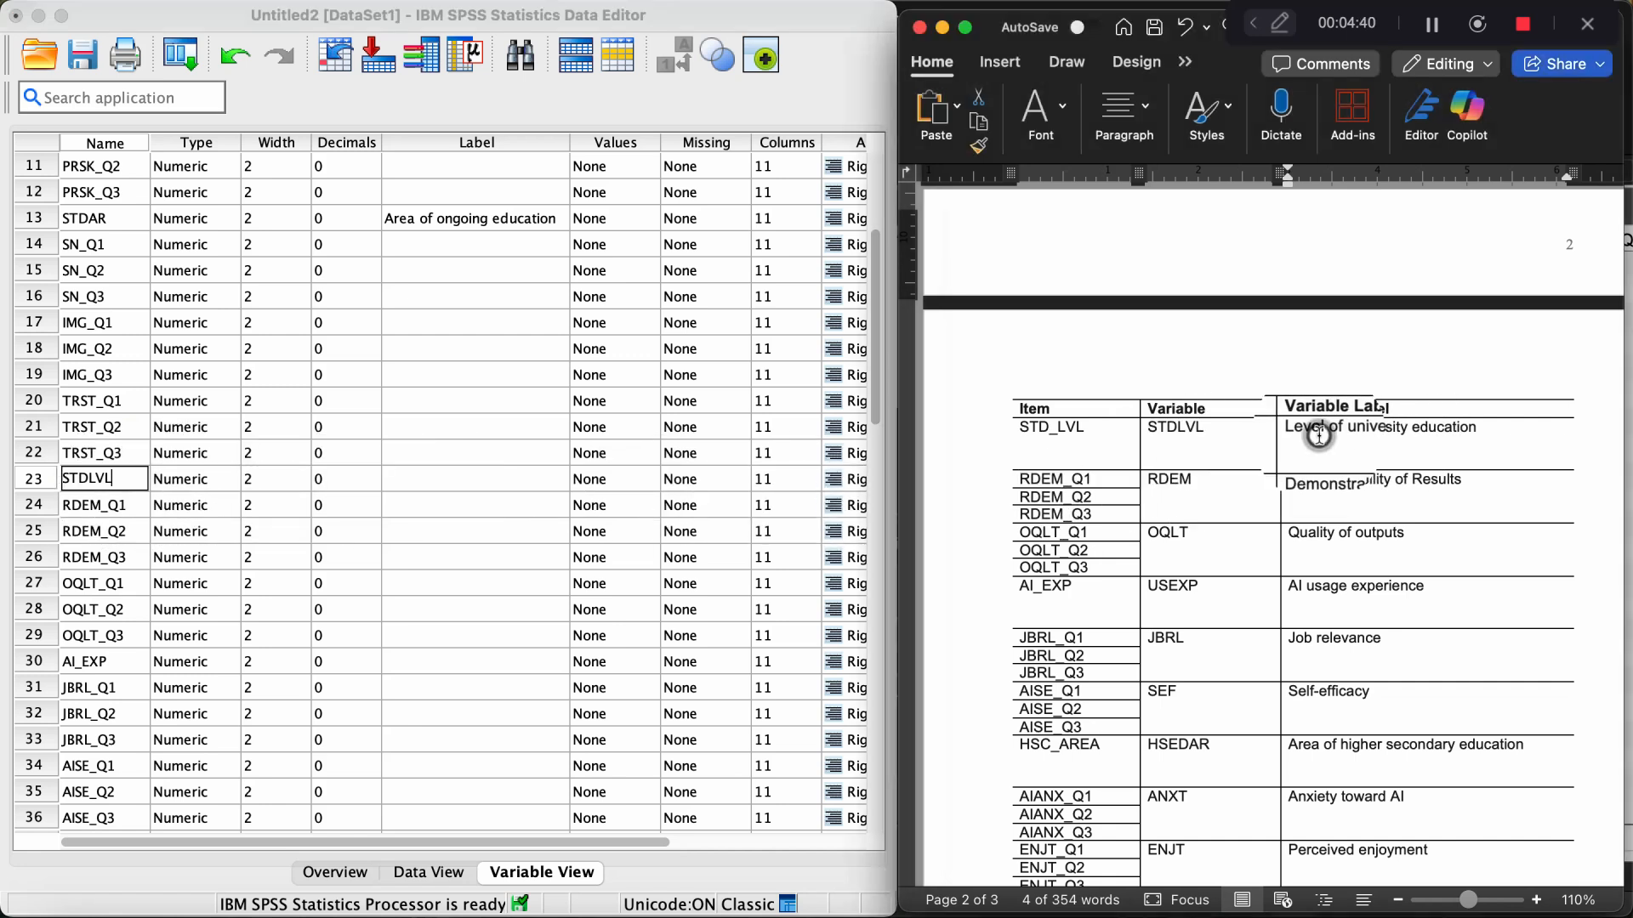
left_click(1489, 427)
left_click_drag(1489, 426, 1312, 423)
key("super+c")
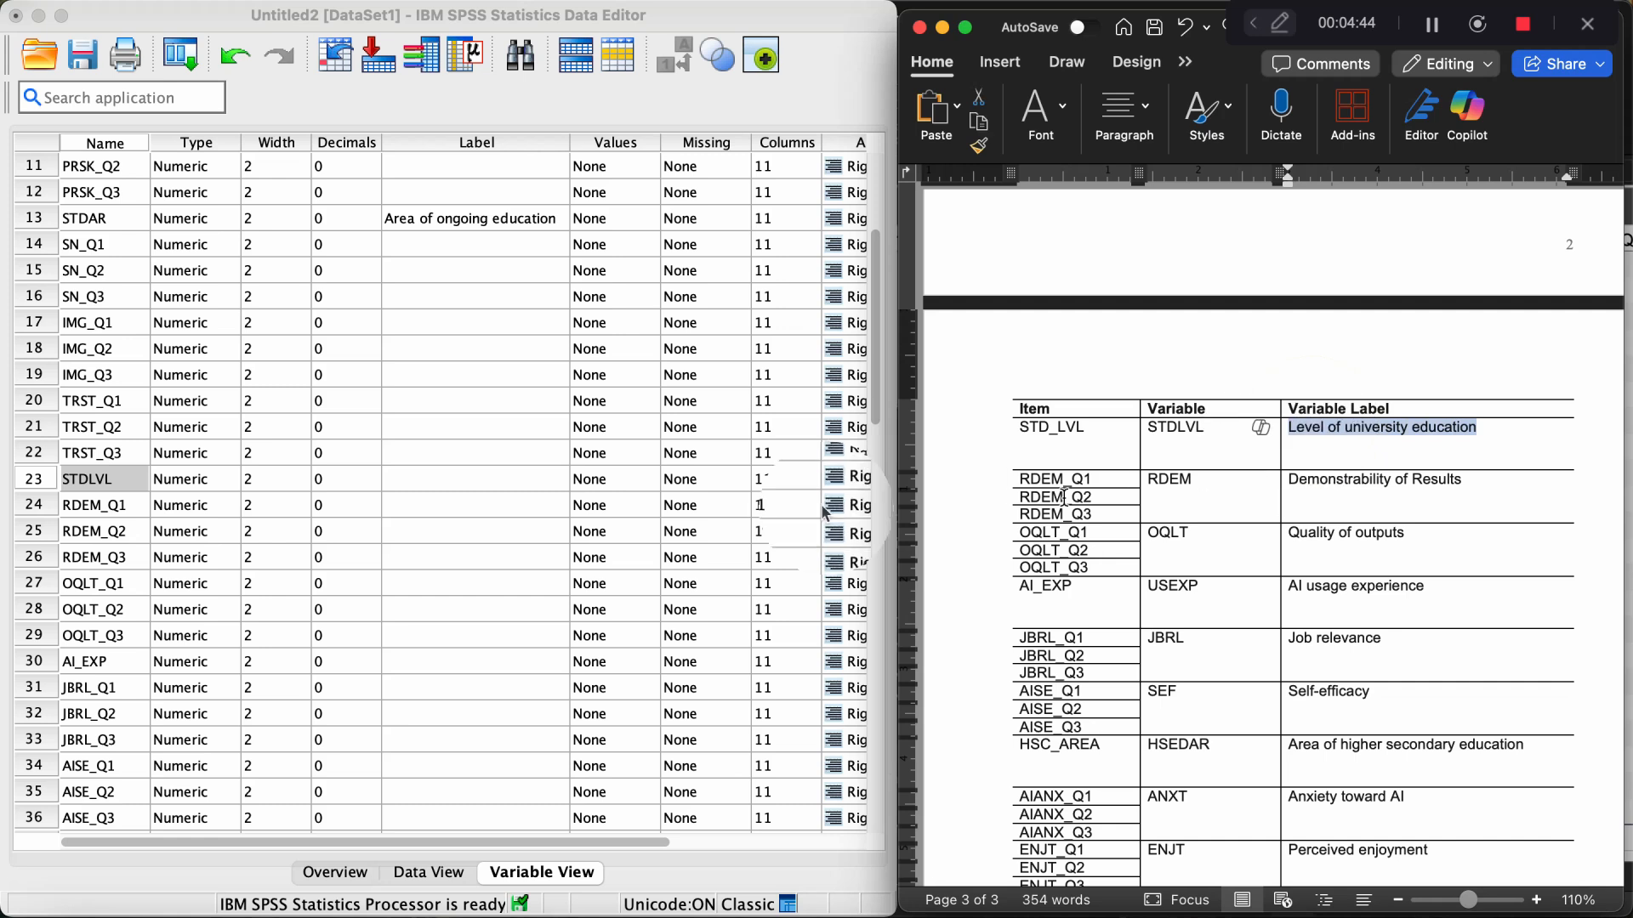
left_click(438, 477)
key("super+v")
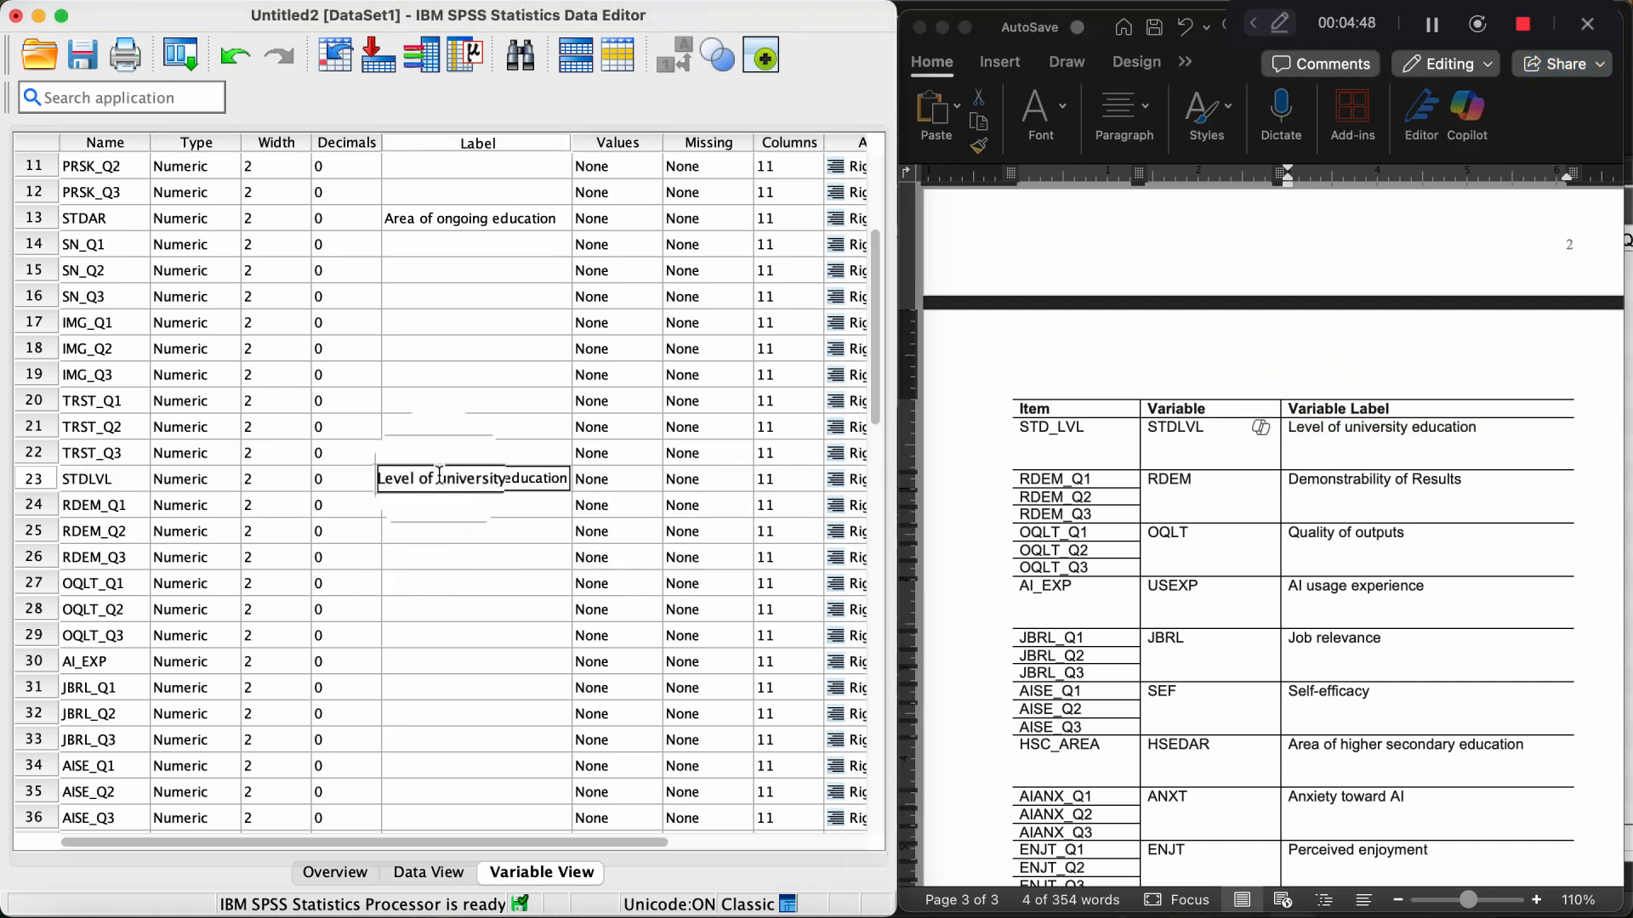
key("Return")
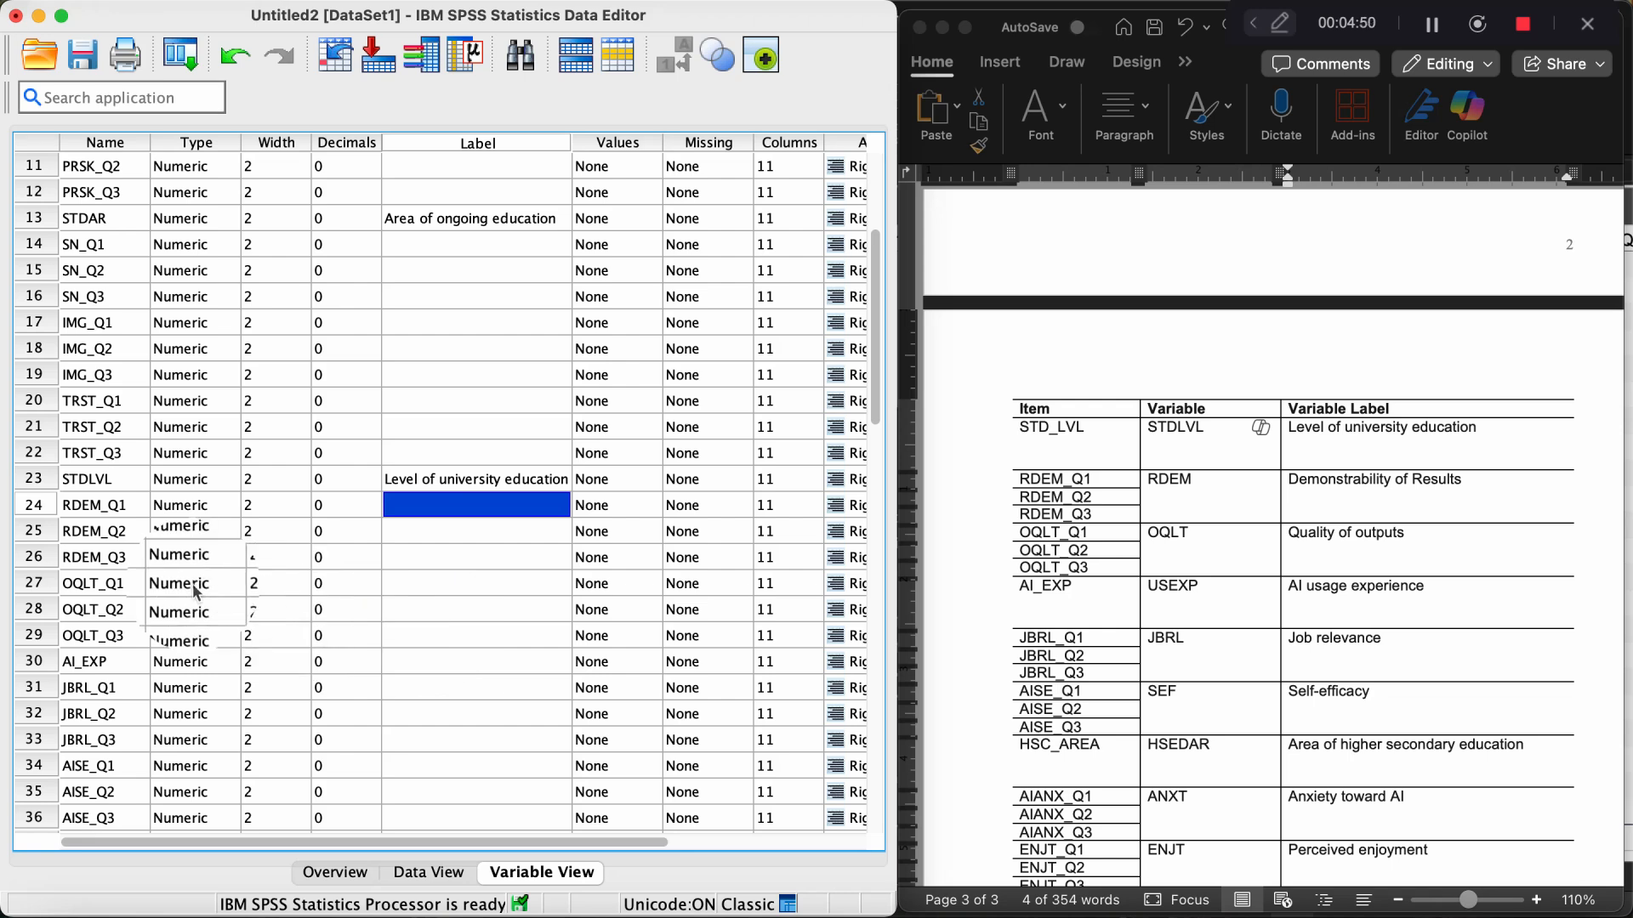
Locate AI_EXP in the SPSS Data Editor and change its variable name in the Word notes to AIUSEXP.
scroll(195, 593, "down", 5)
scroll(195, 593, "down", 2)
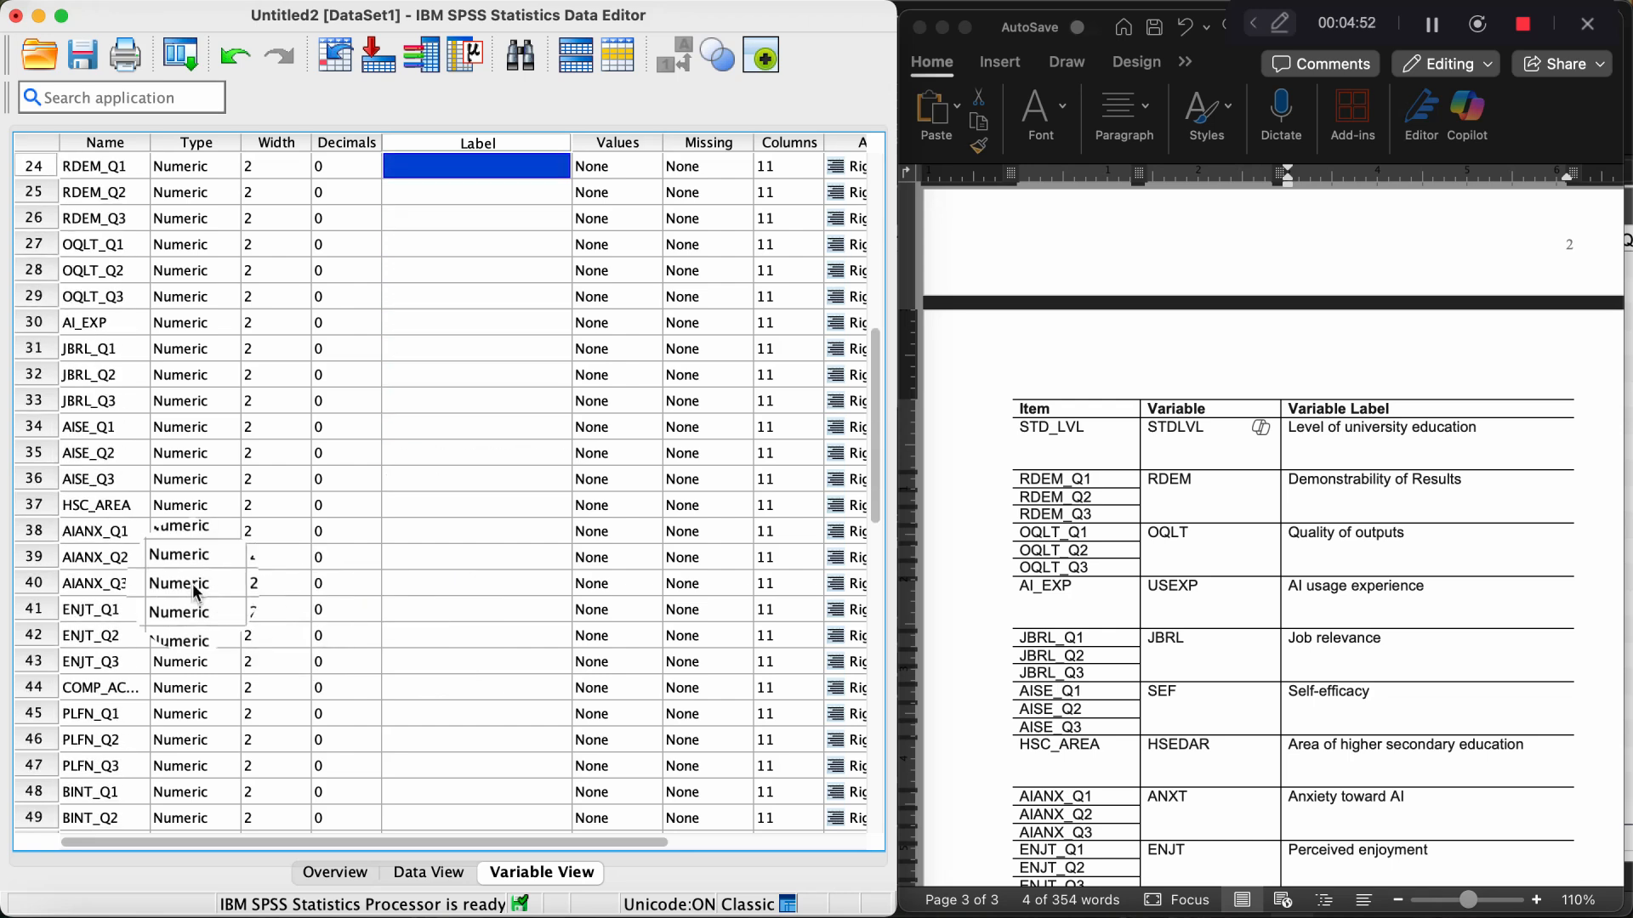
left_click(129, 323)
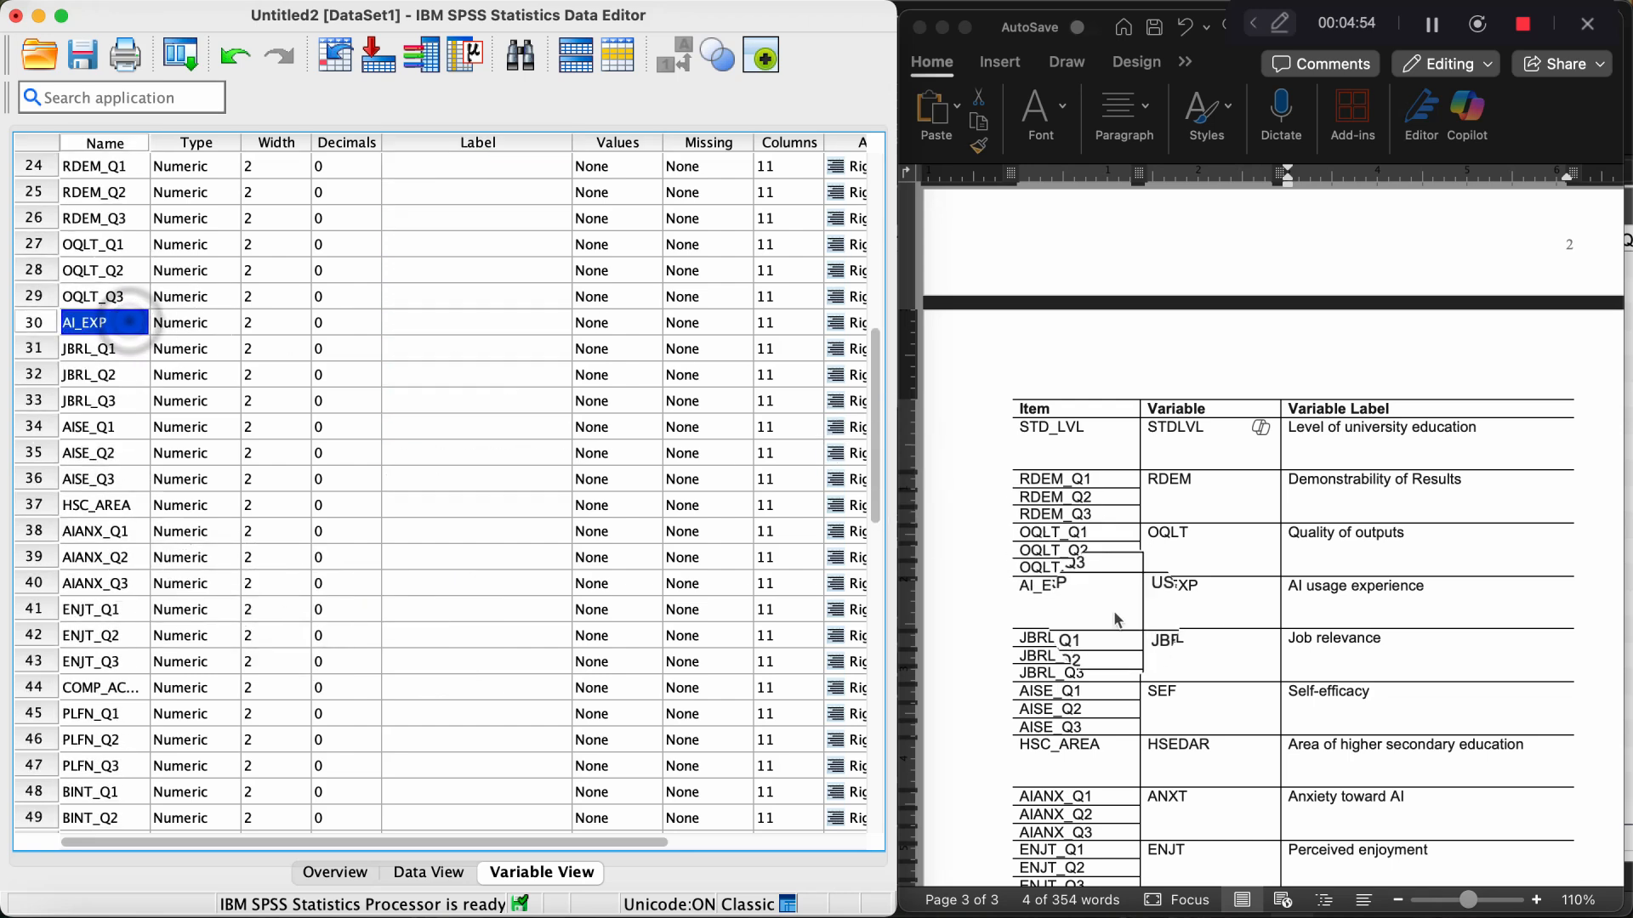
scroll(1166, 667, "down", 3)
scroll(1167, 668, "down", 1)
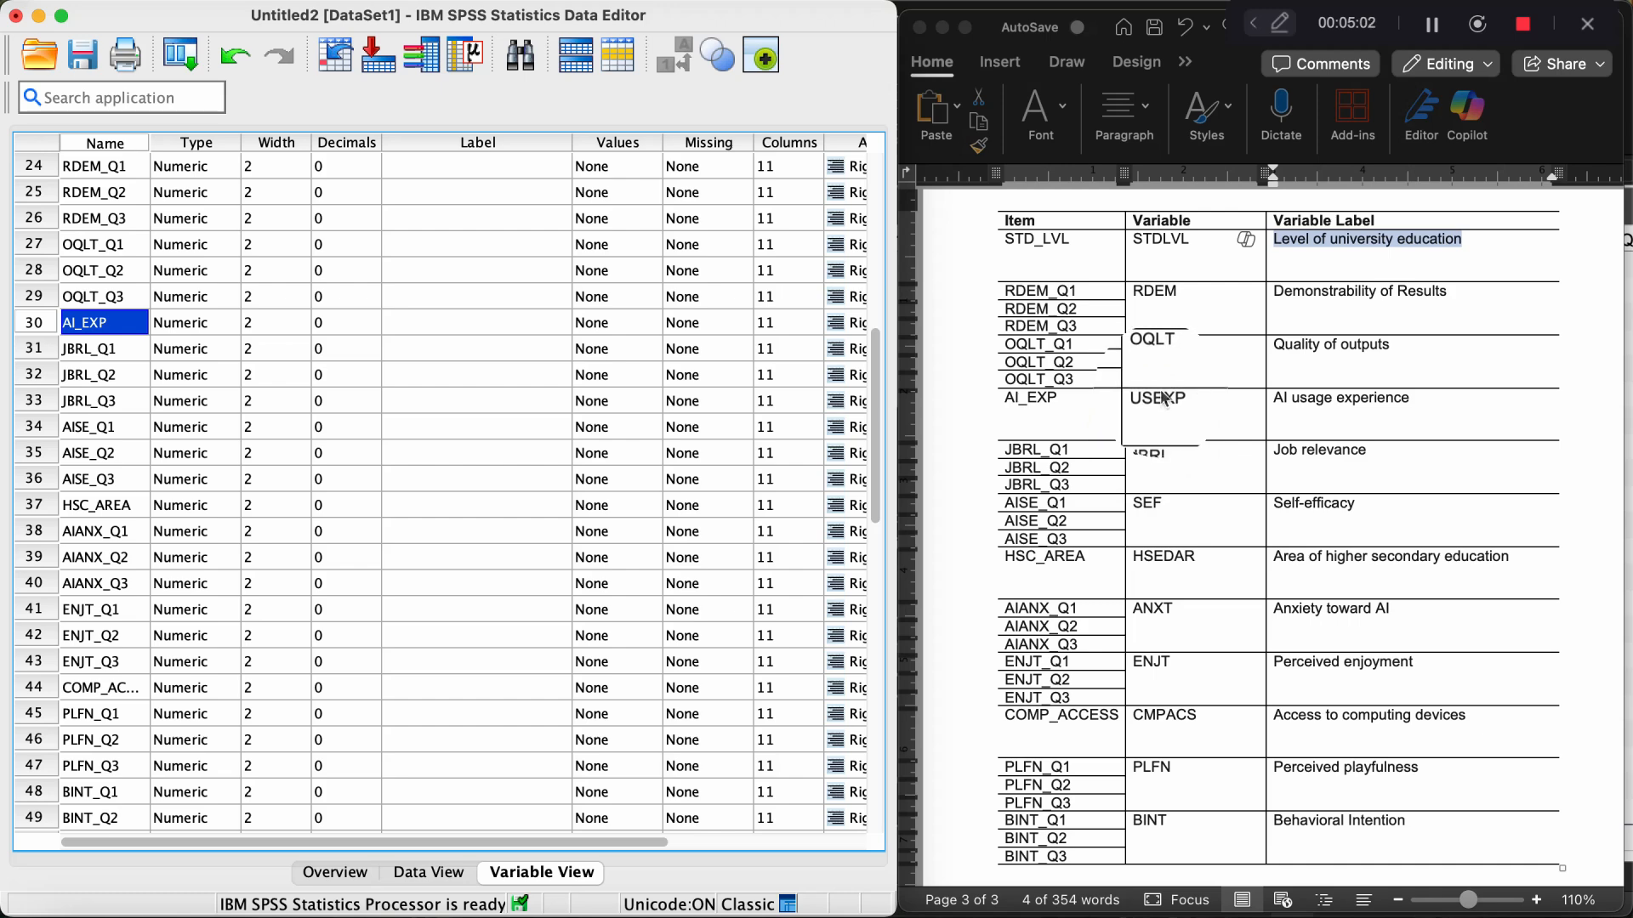
scroll(1165, 400, "up", 10)
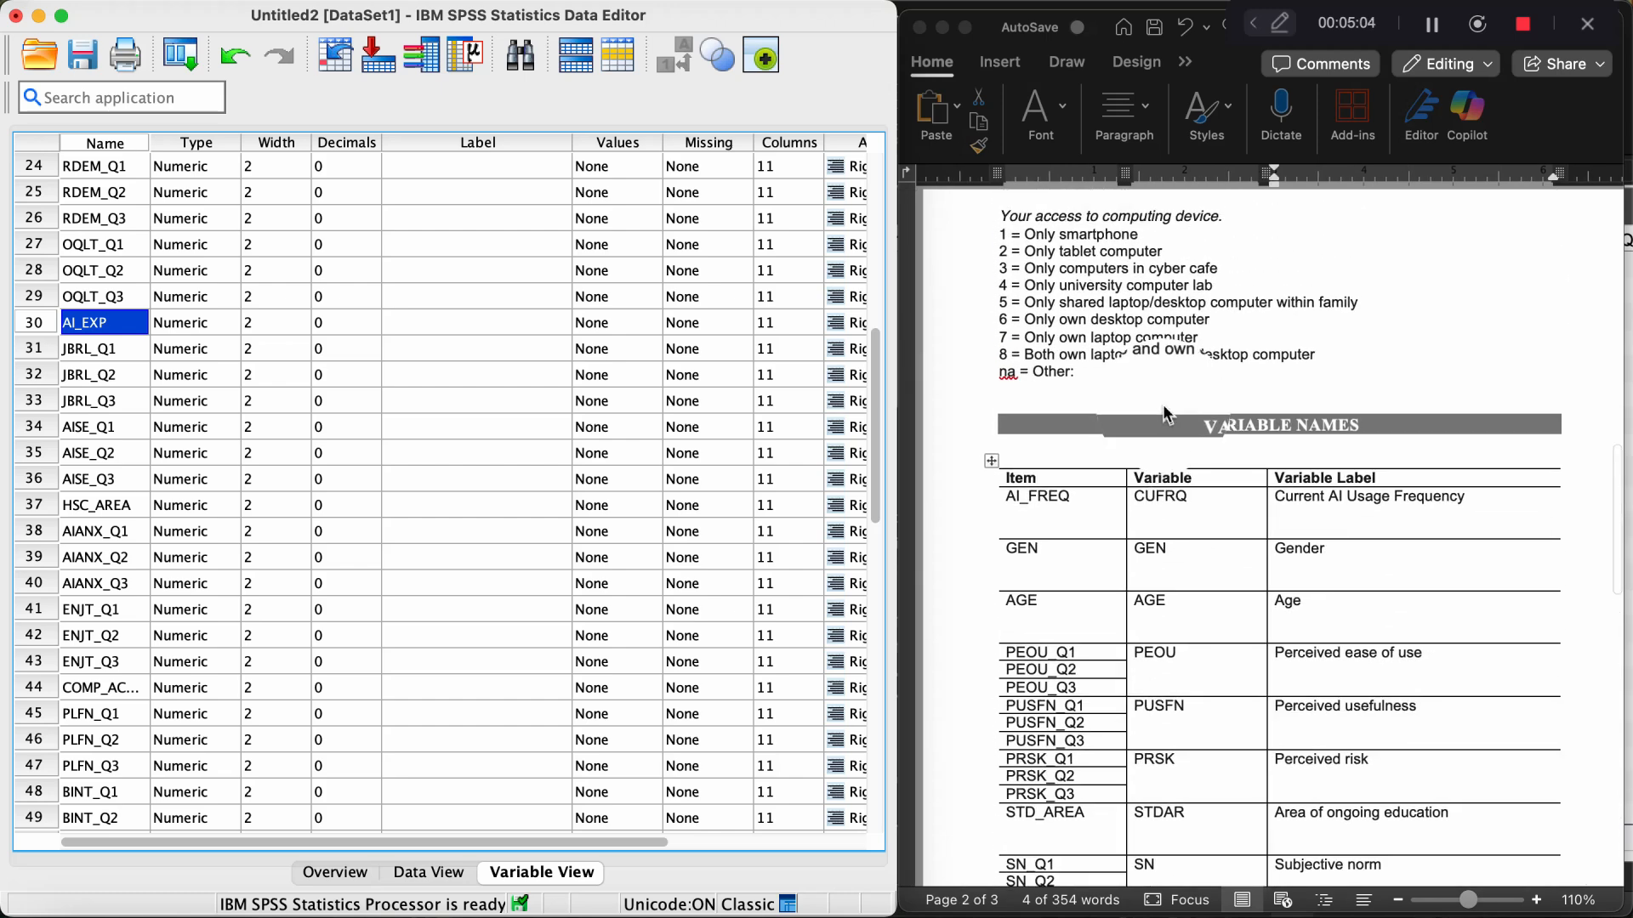
scroll(1164, 414, "down", 15)
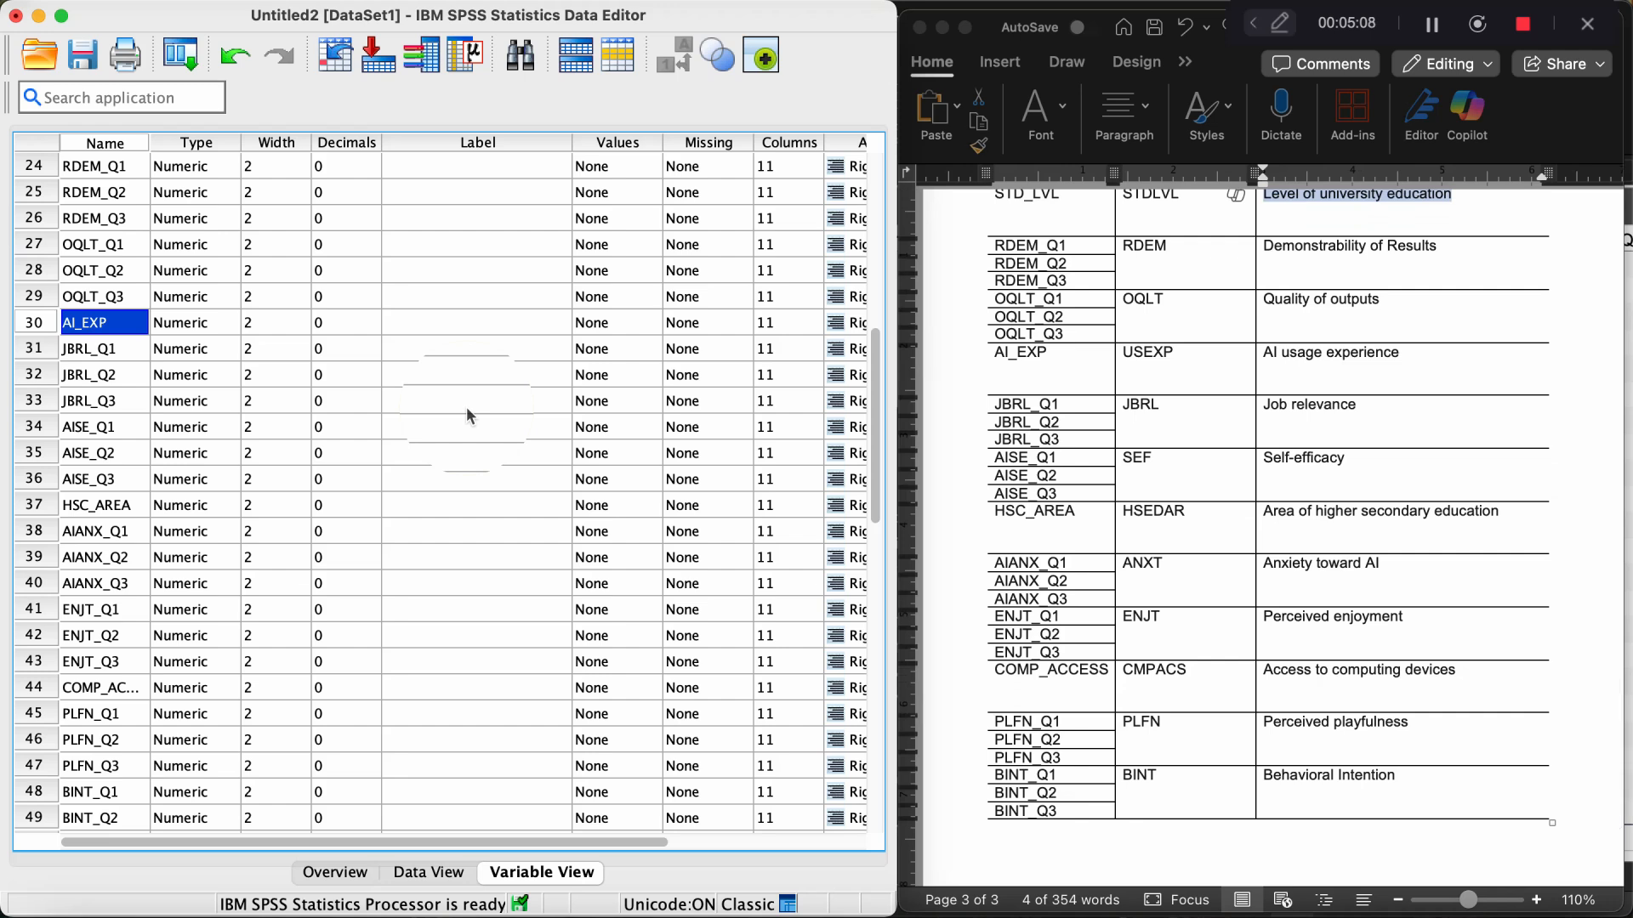
left_click(1123, 357)
left_click(1122, 355)
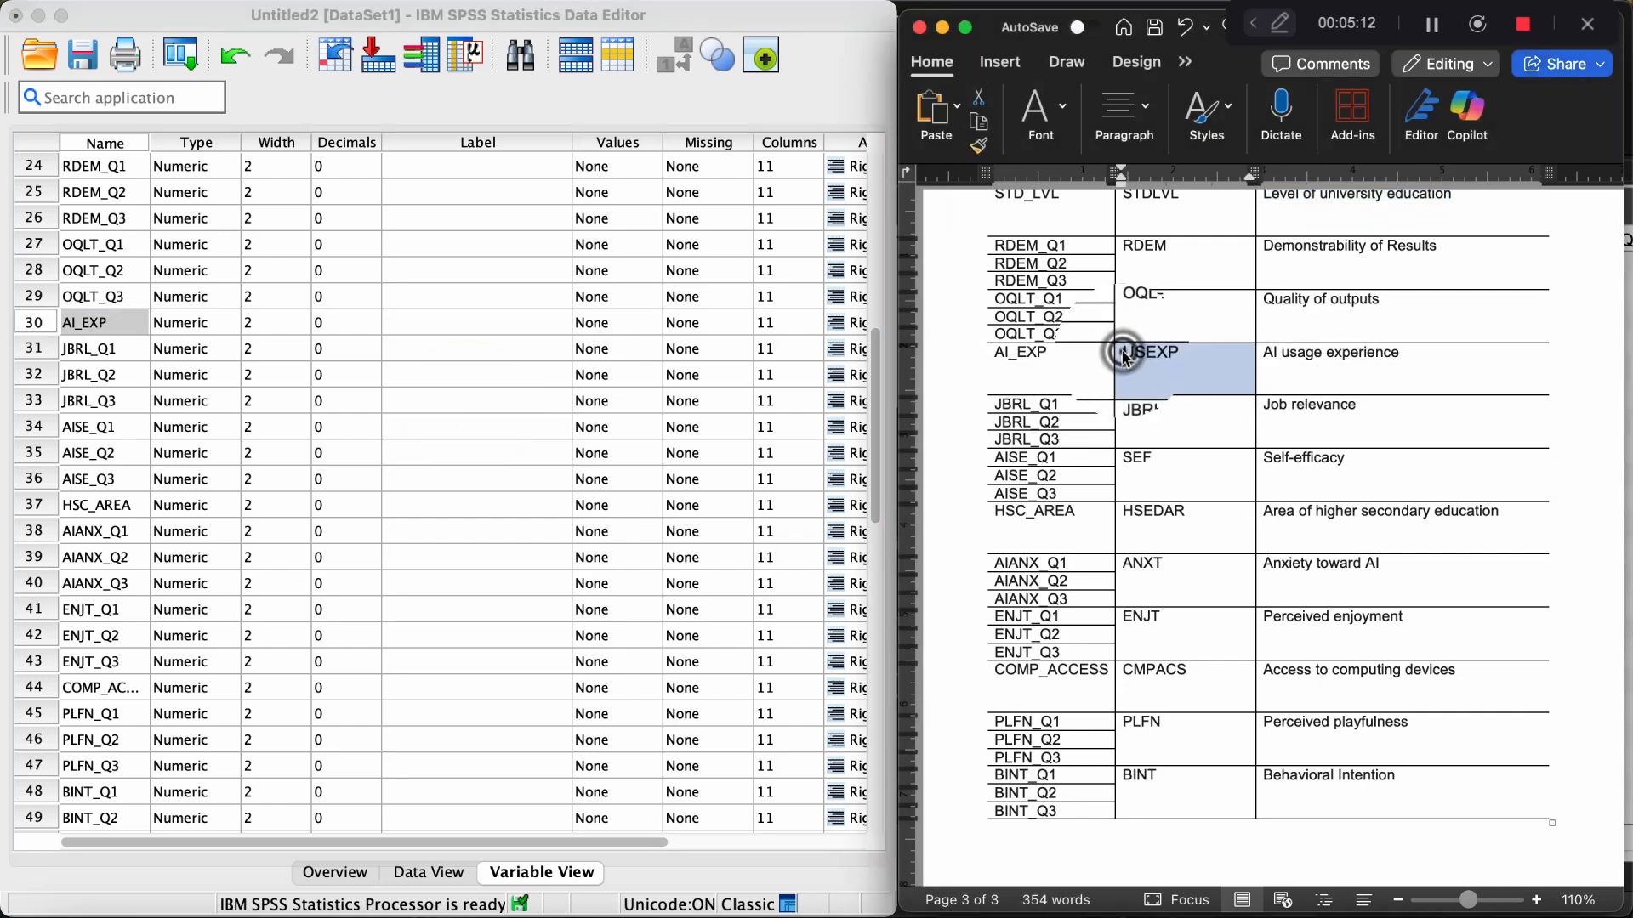
double_click(1140, 353)
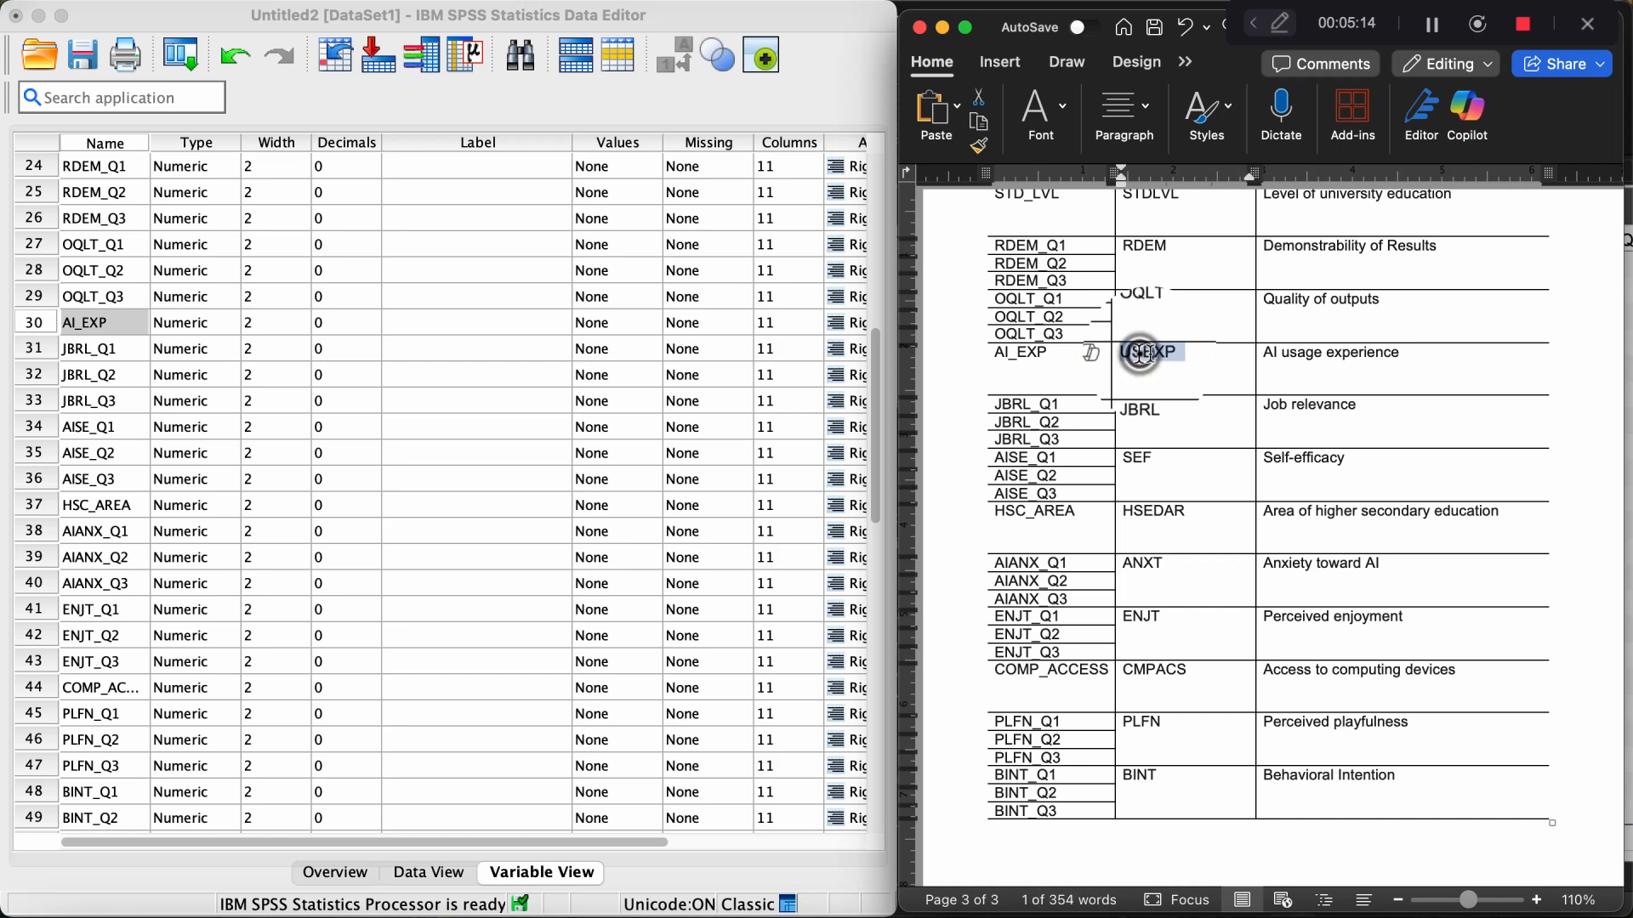
left_click(1161, 354)
key("Left")
key("Left")
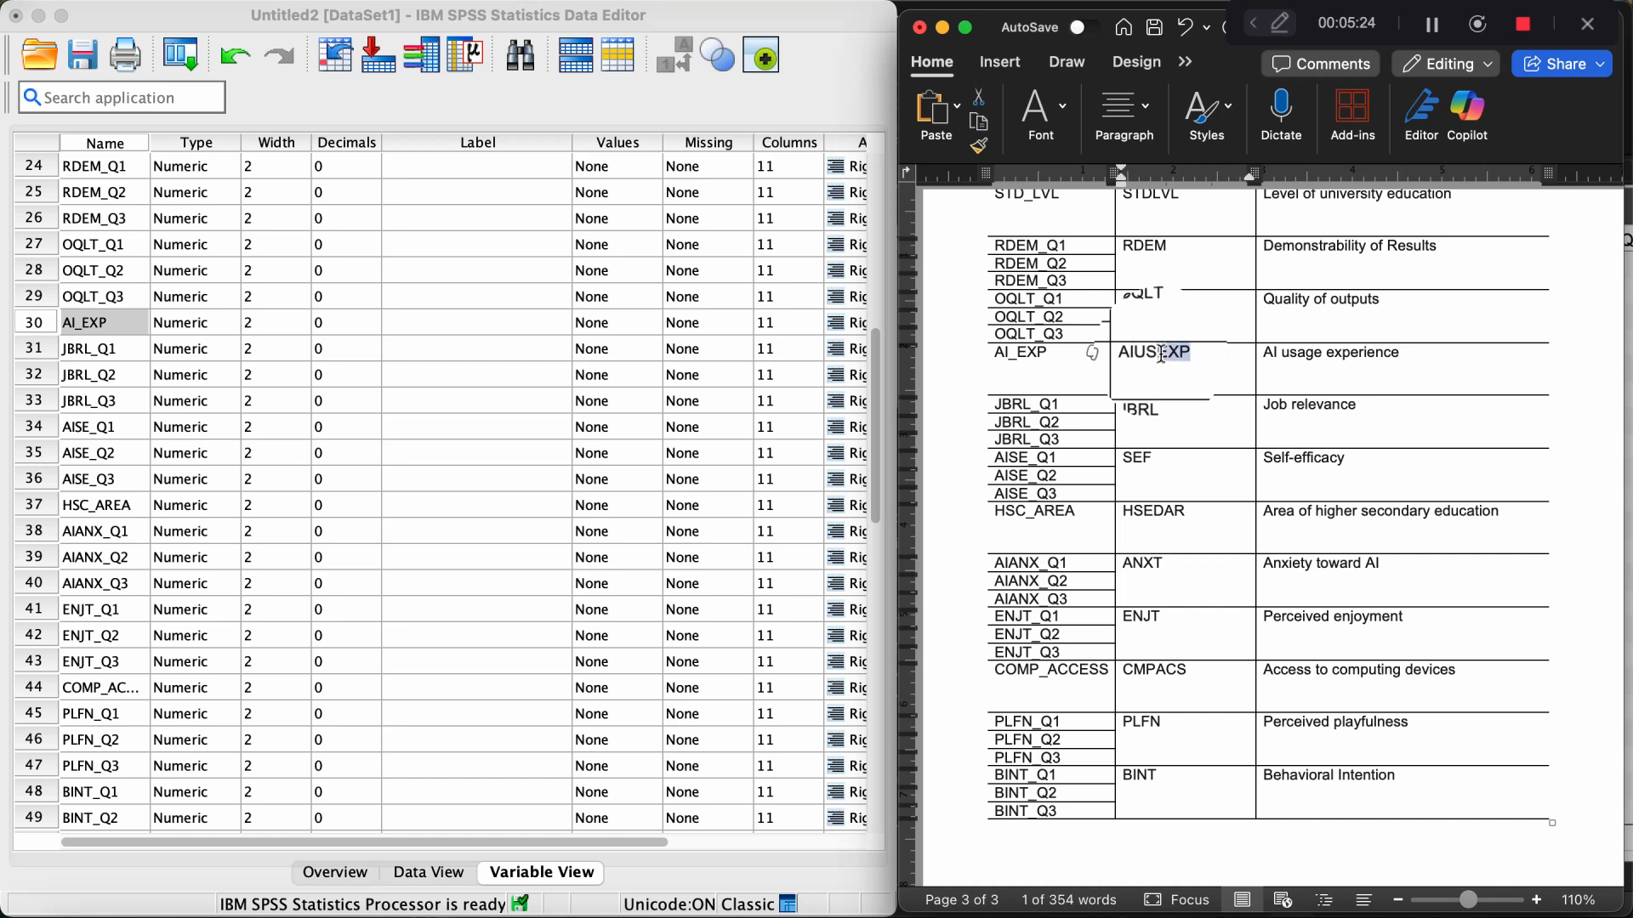
Rename the variable AI_EXP as AIUSESP in the SPSS Data Editor.
mouse_move(1161, 353)
left_mouse_down()
mouse_move(119, 366)
mouse_move(116, 324)
left_mouse_up()
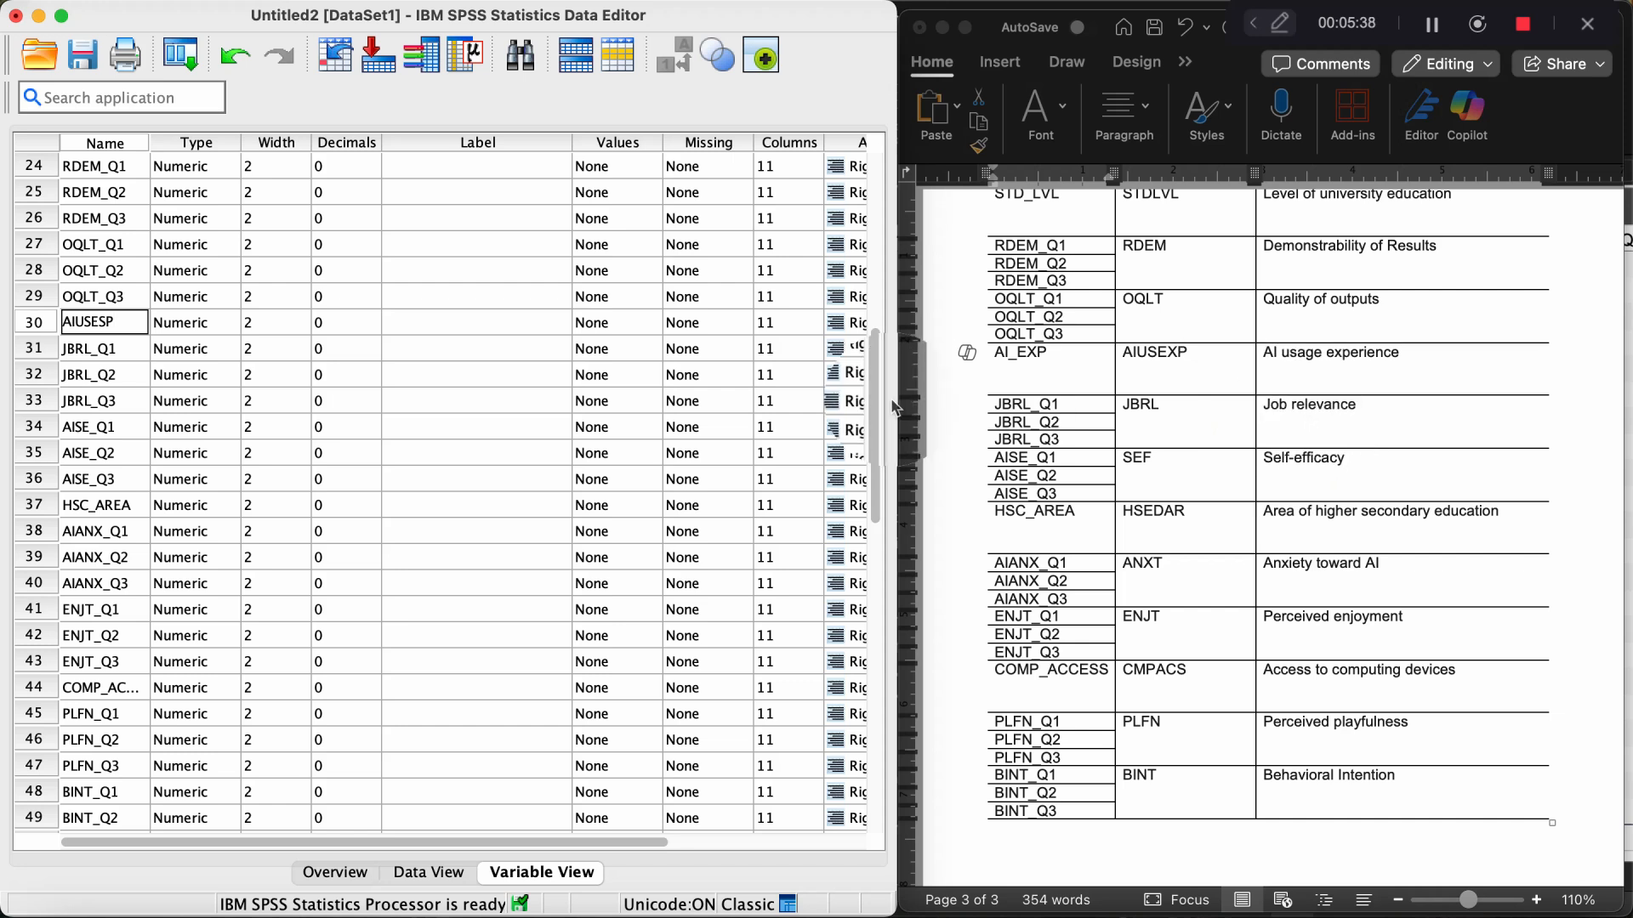
key("Return")
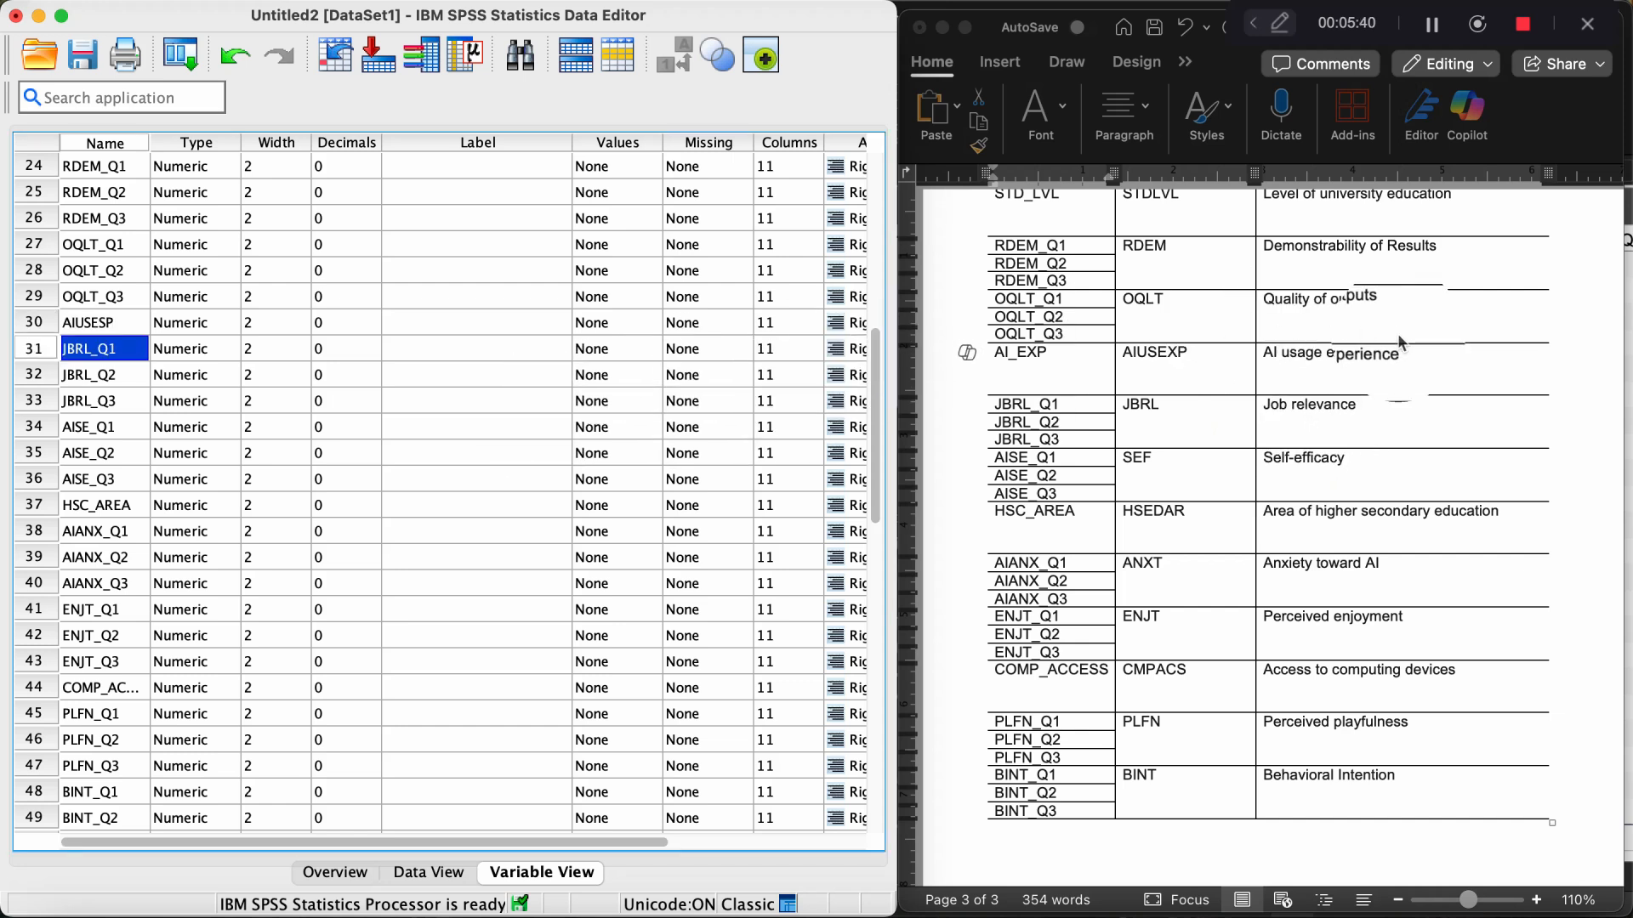
Copy "AI usage experience" from the Word notes and use it as the label of AIUSESP.
left_click(1352, 354)
left_click(1405, 355)
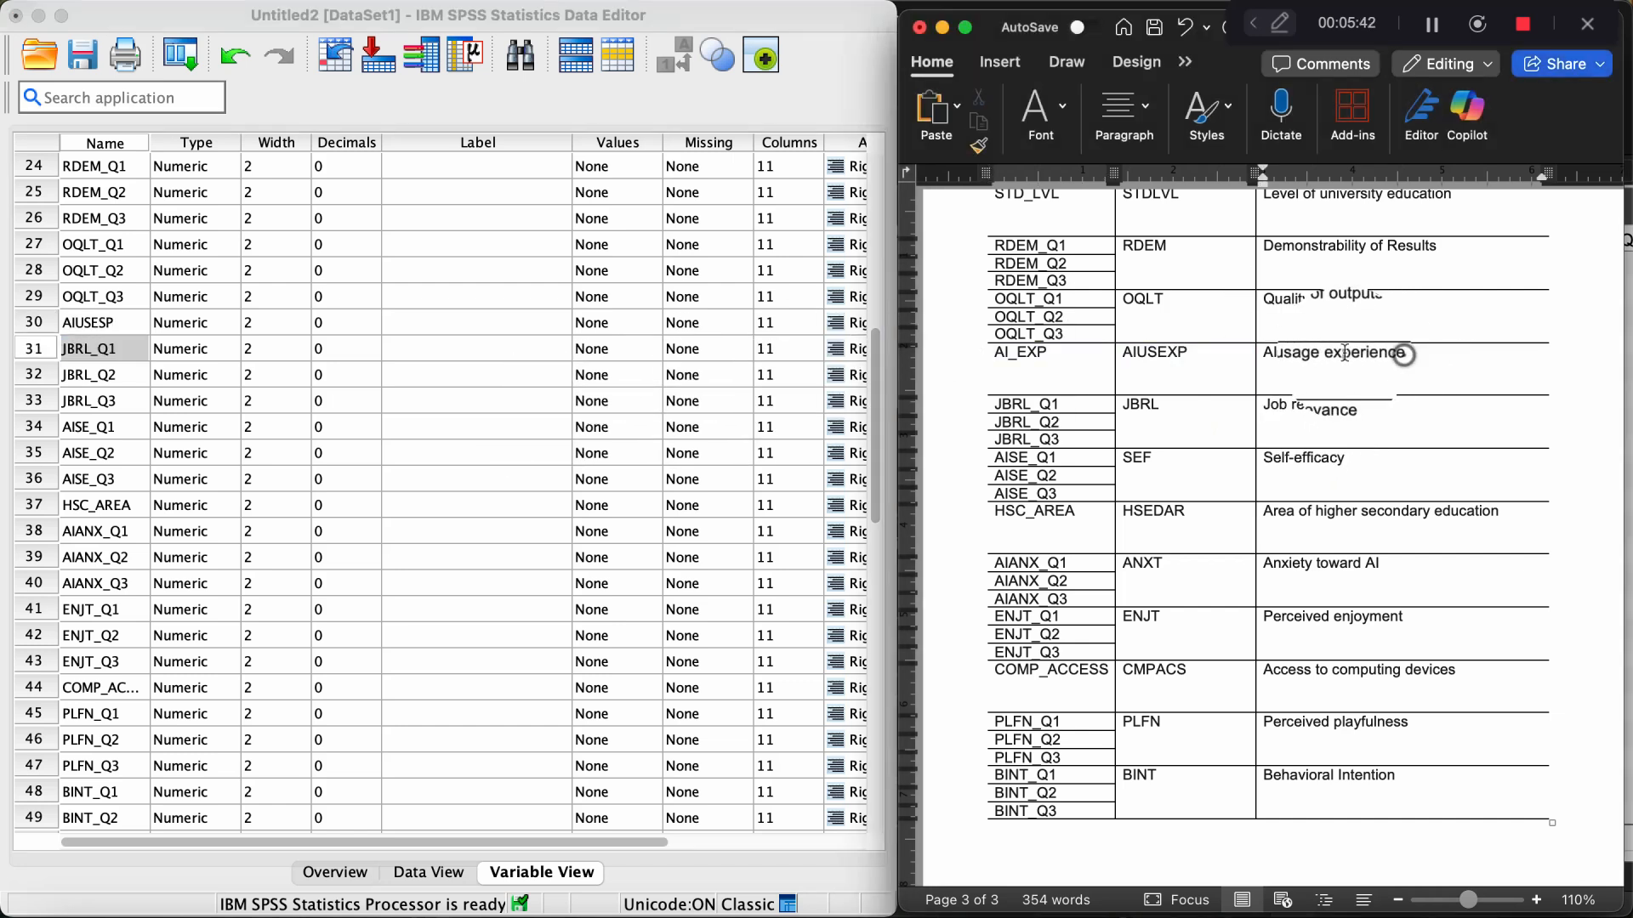
left_click_drag(1344, 353, 1274, 349)
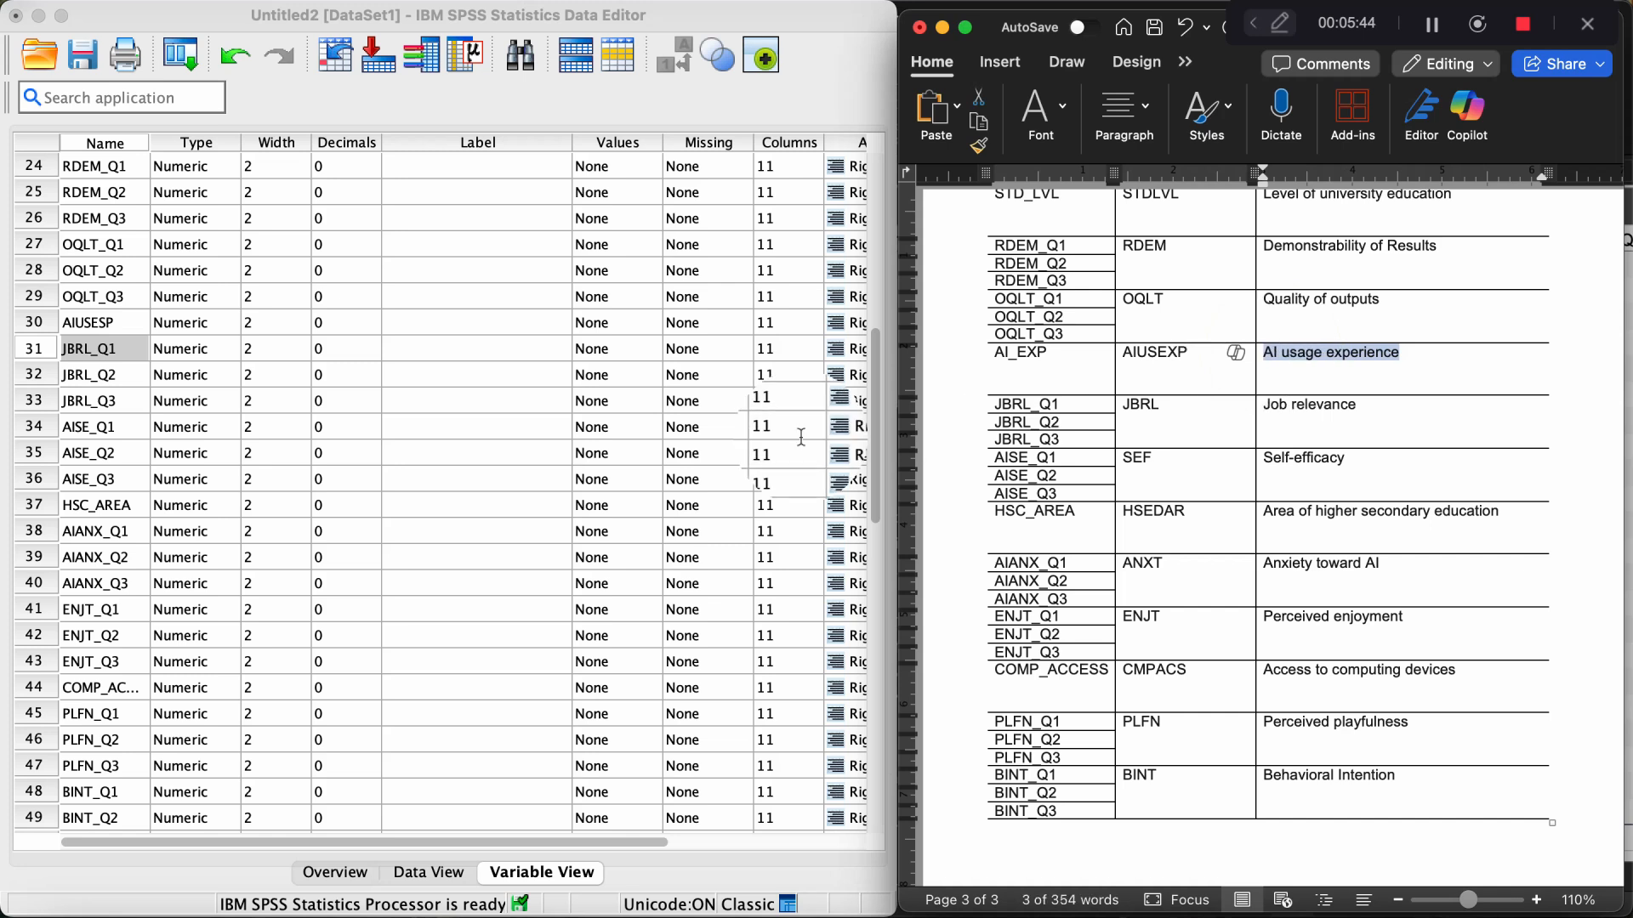
double_click(423, 323)
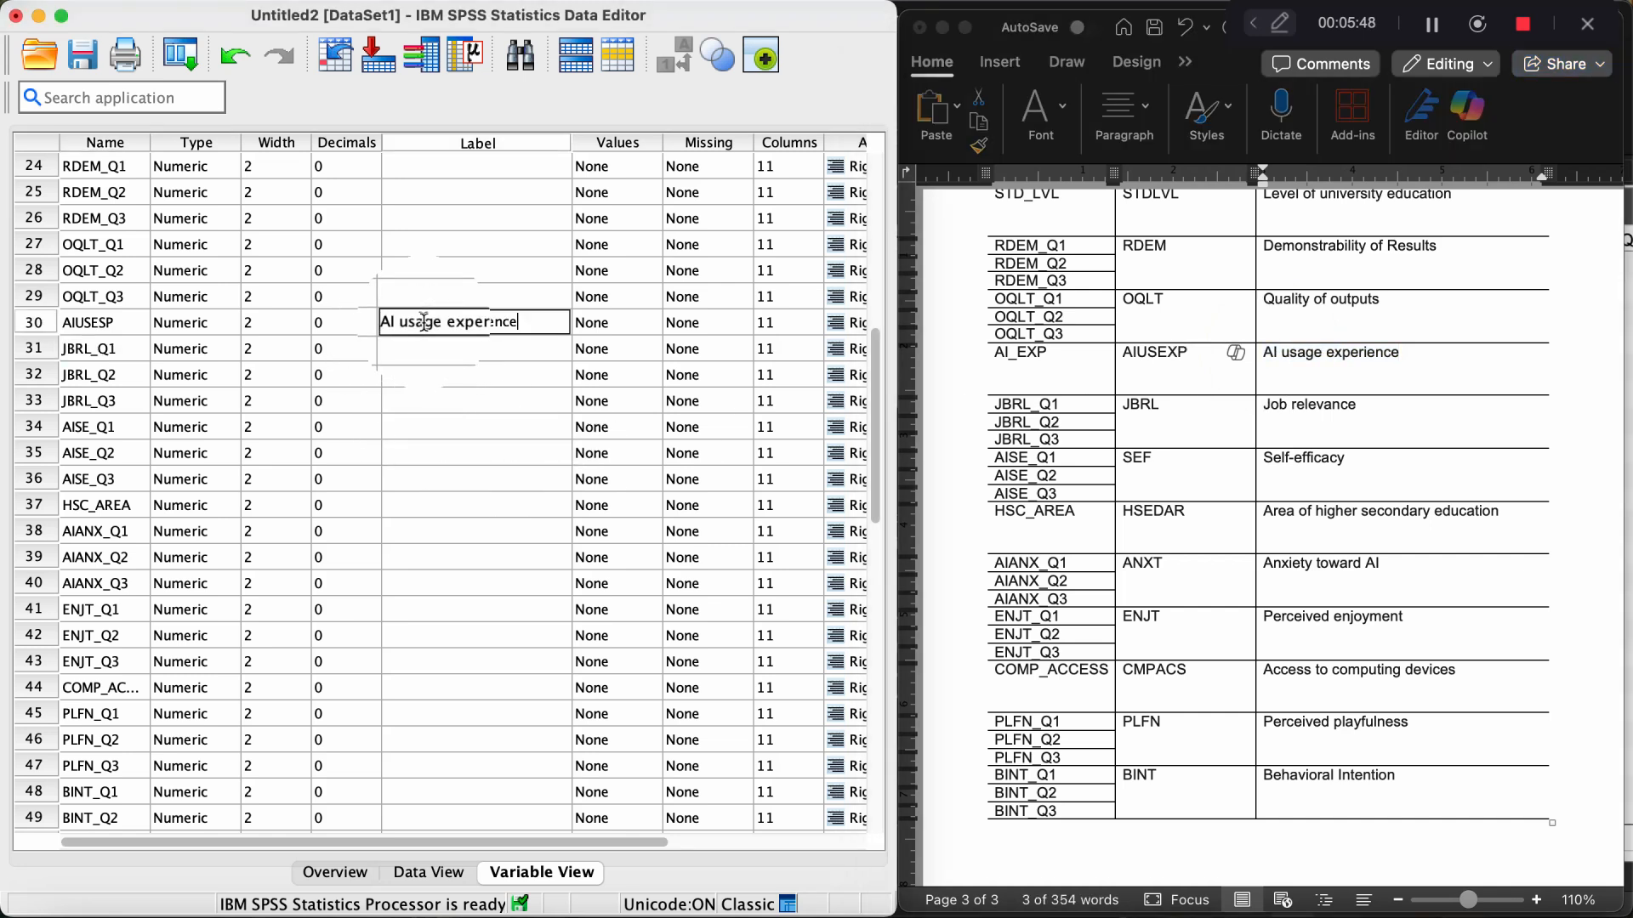
key("Return")
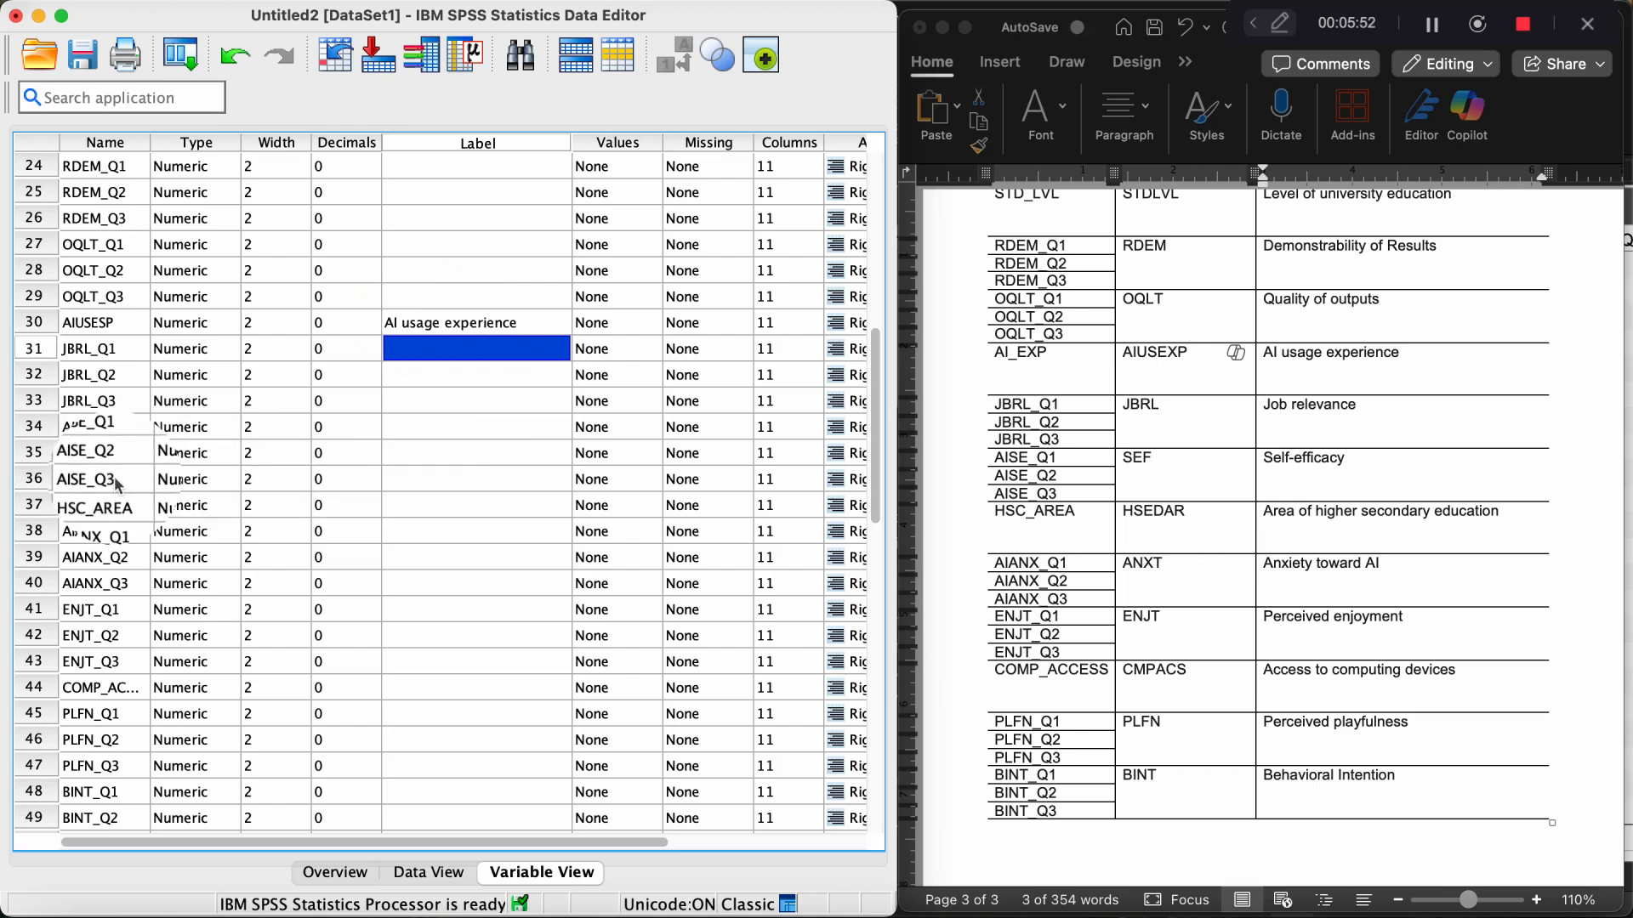
Copy the variable name HSEDAR from the Word notes and use it to rename HSC_AREA in the SPSS Data Editor.
left_click(117, 507)
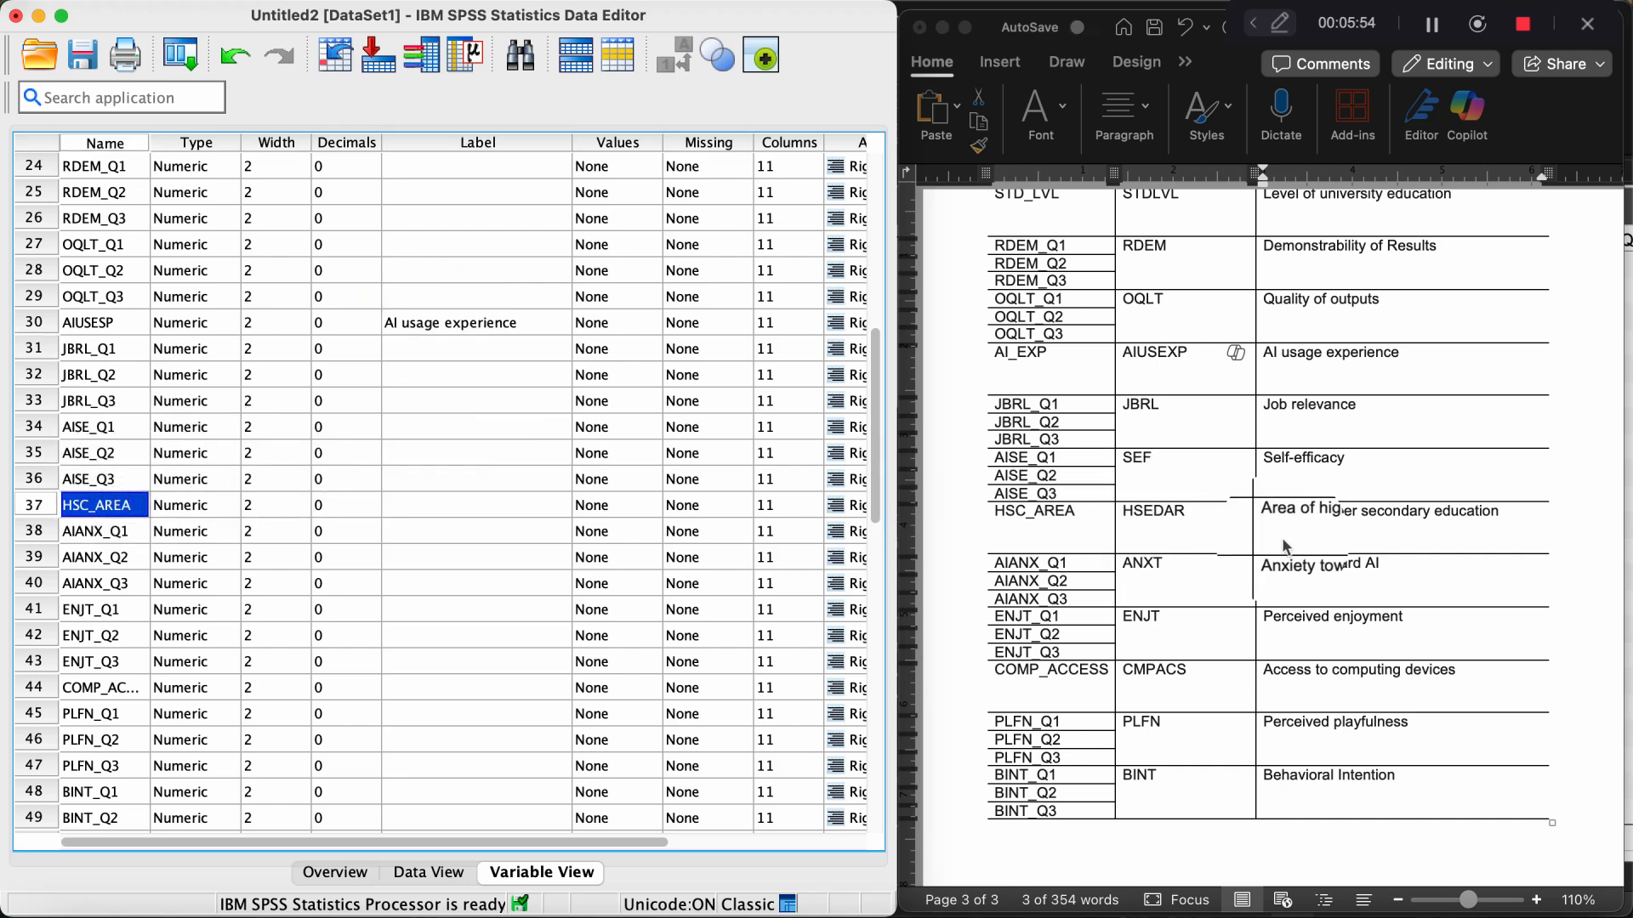
left_click(1194, 529)
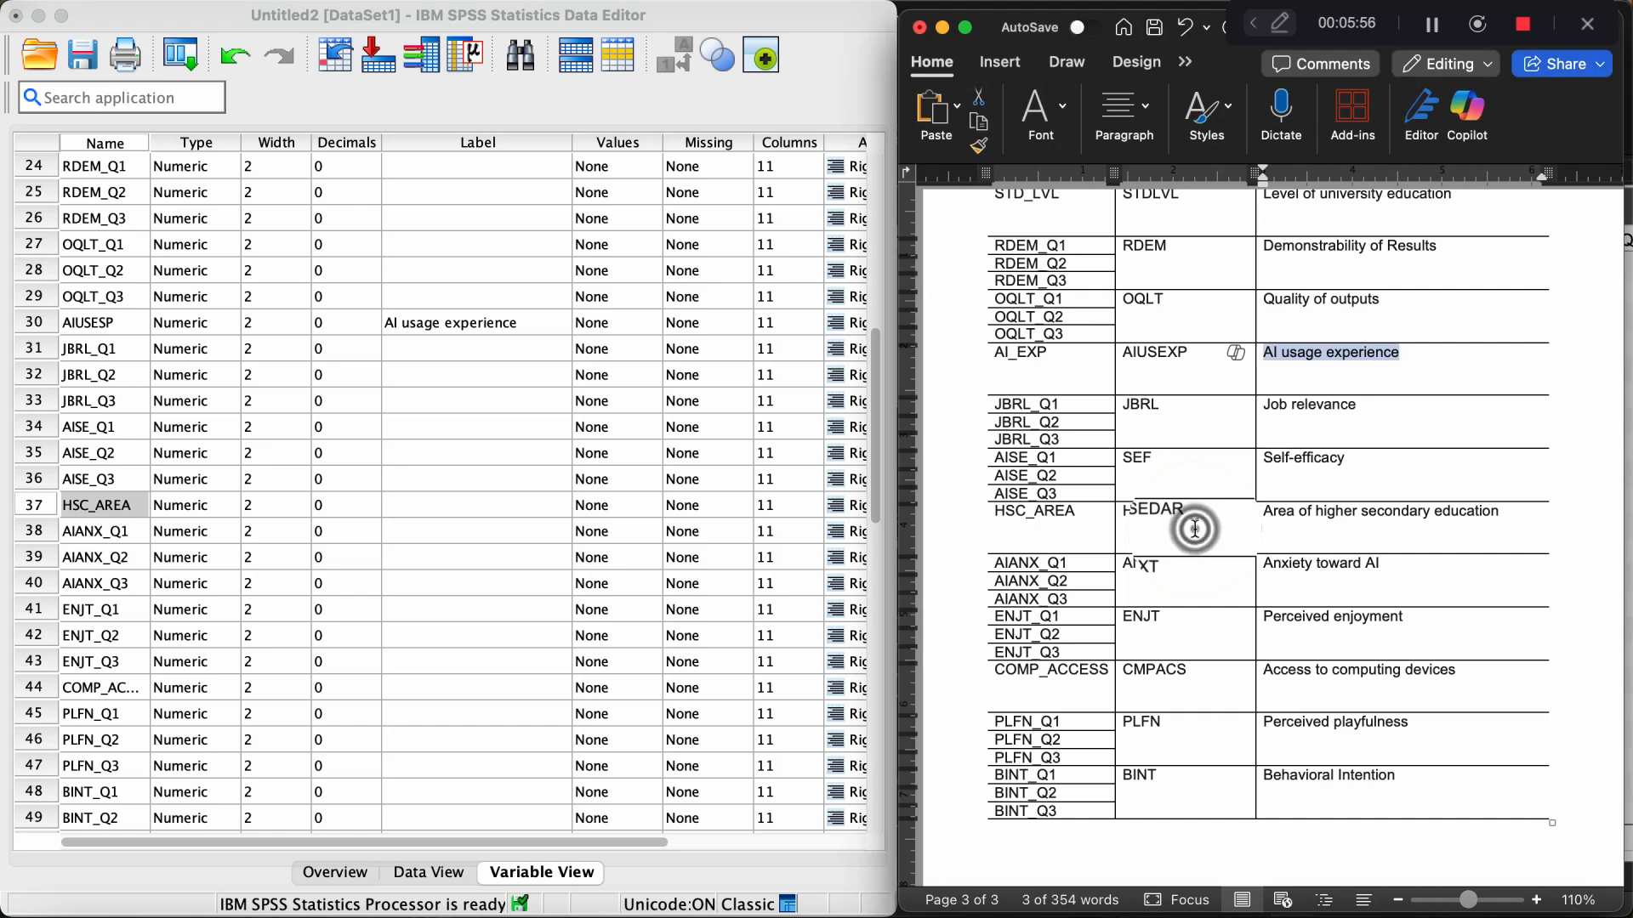
left_click(1193, 509)
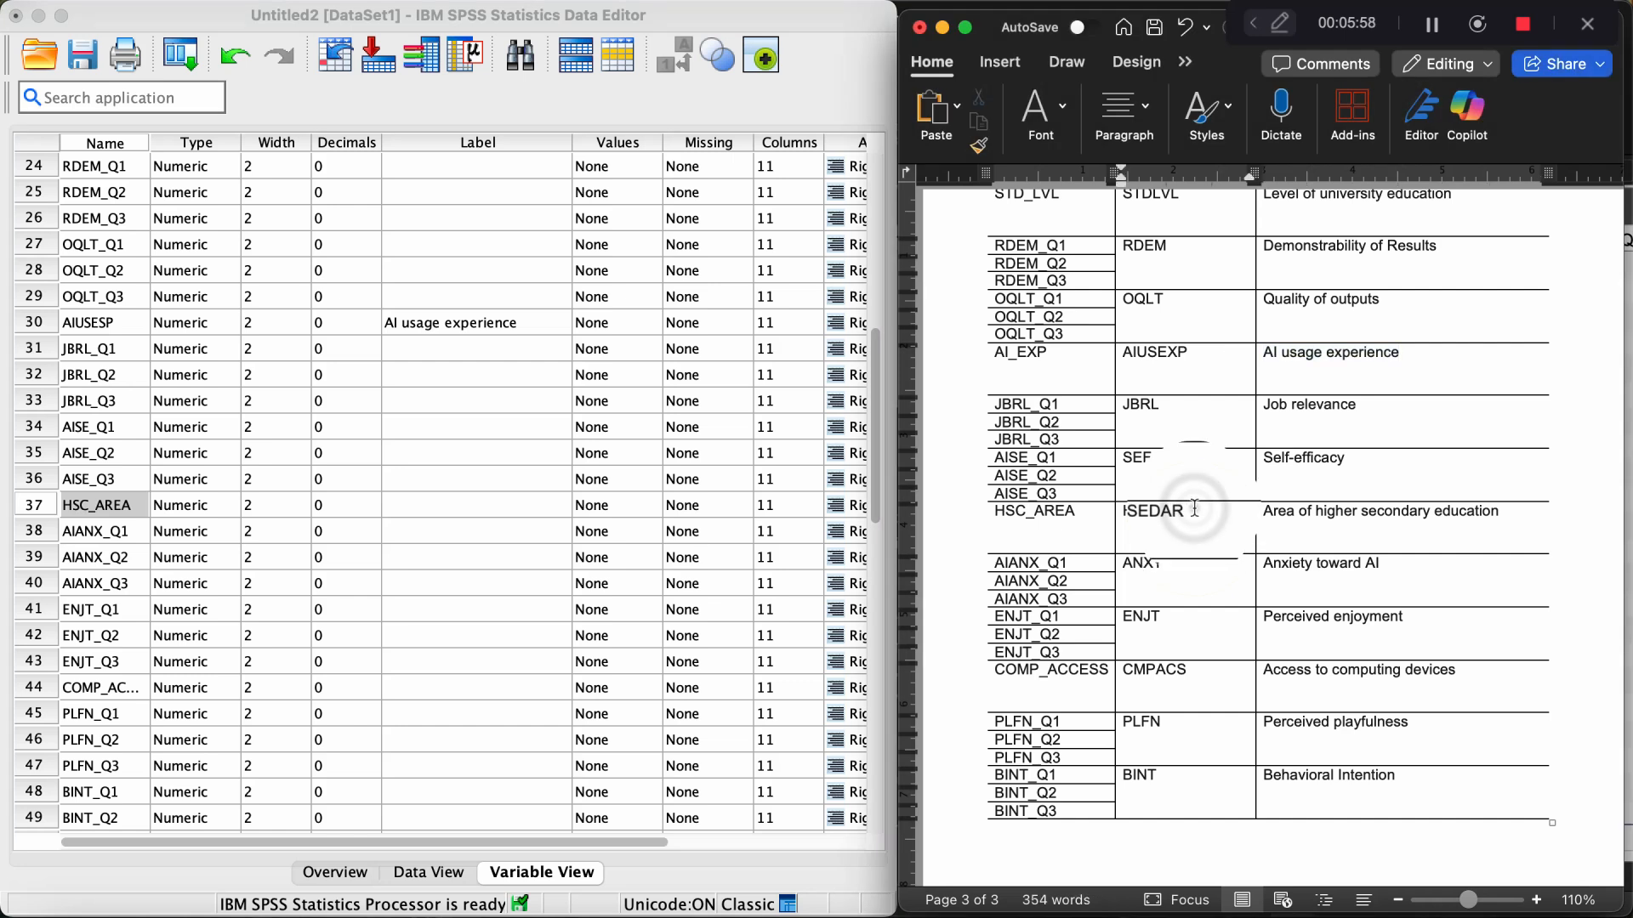
key("shift+Left")
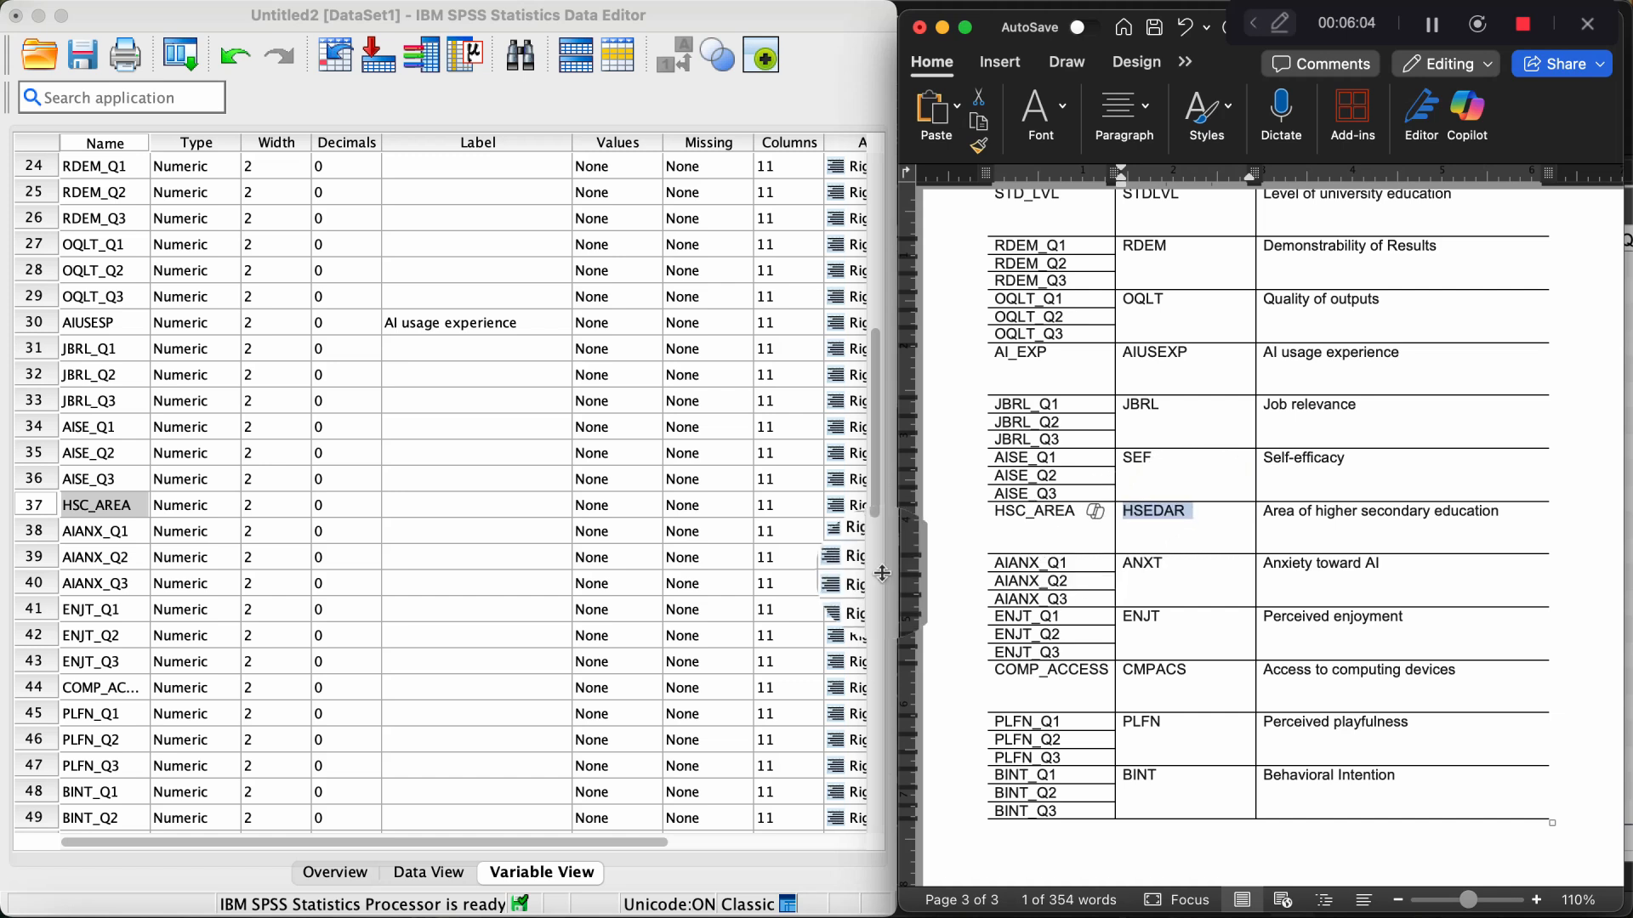
left_click(130, 511)
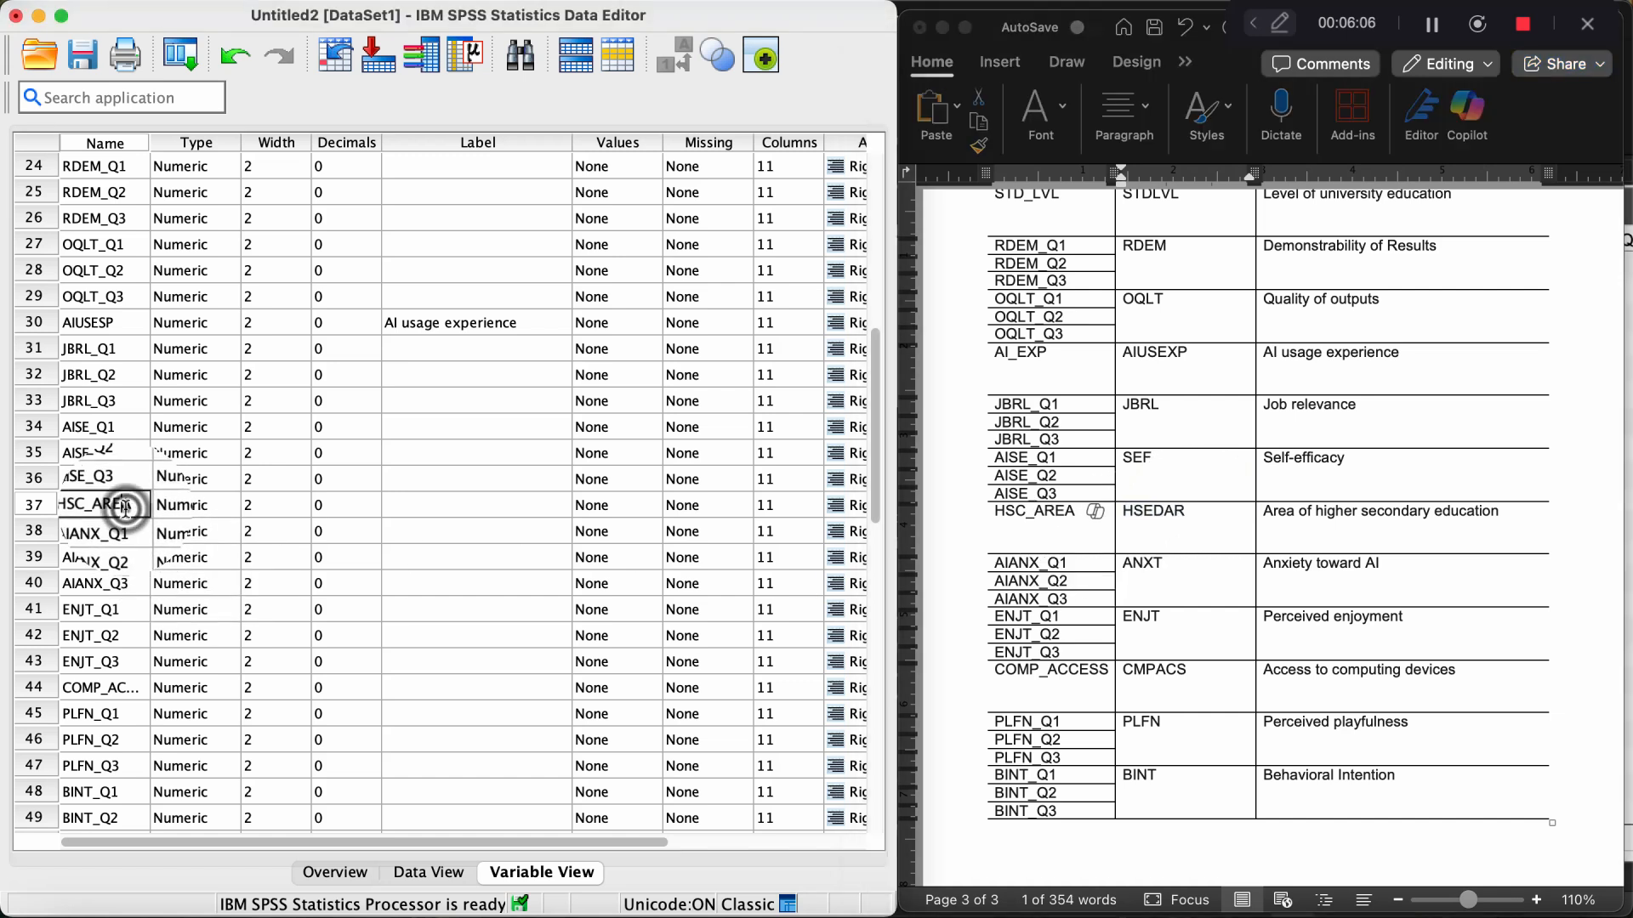
double_click(130, 506)
key("BackSpace")
key("BackSpace")
key("BackSpace")
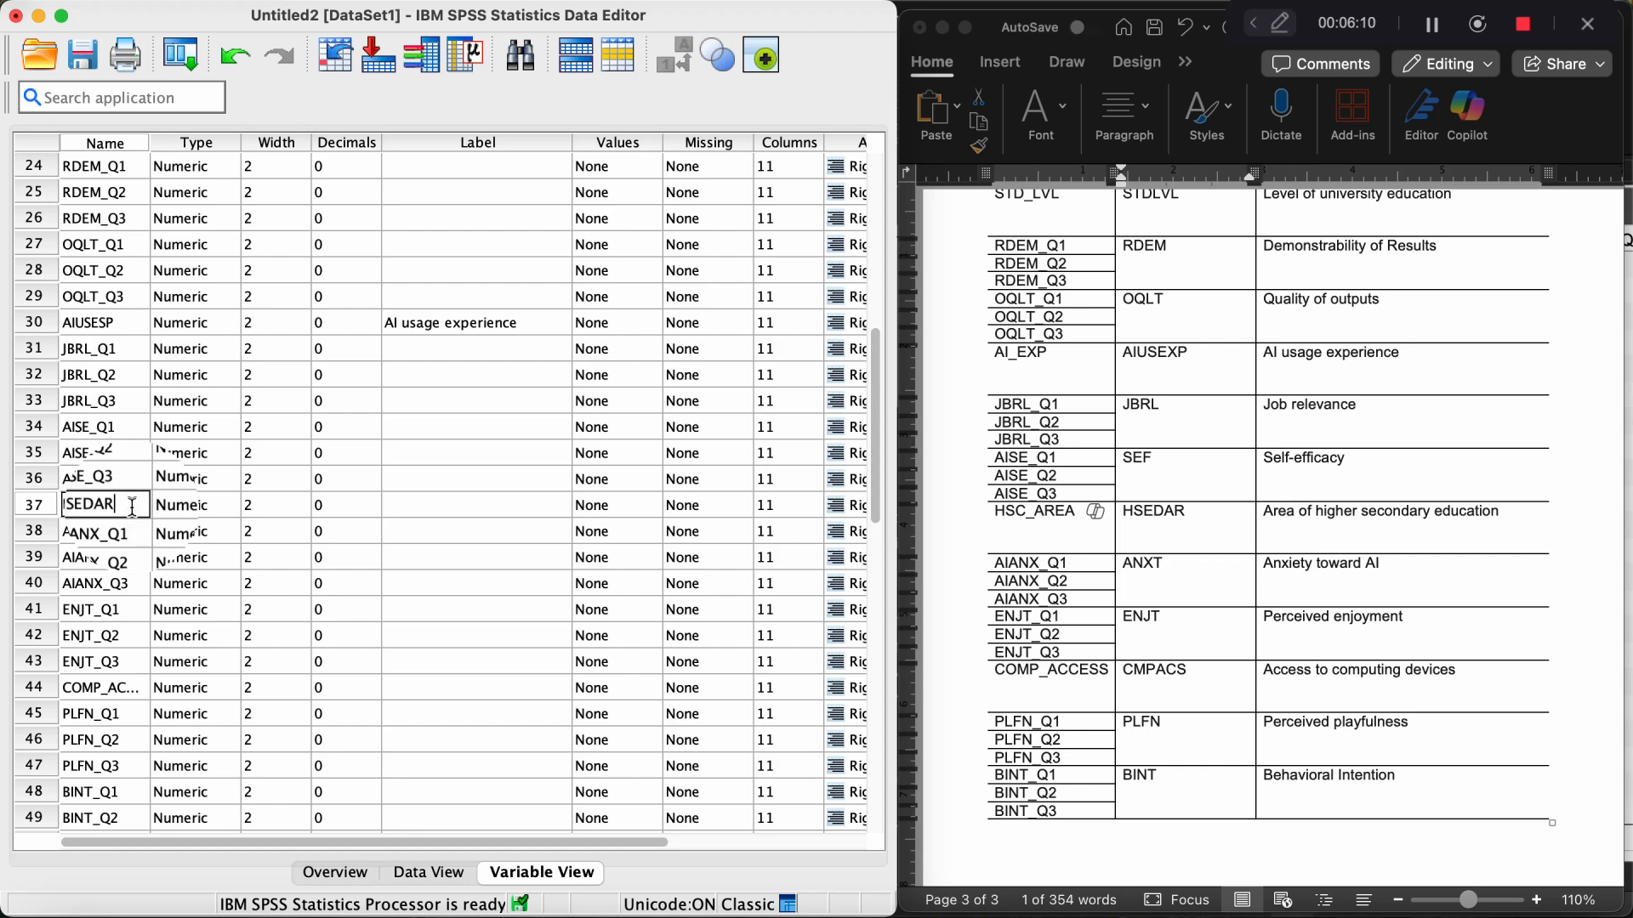
Copy "Area of higher secondary education" from the Word notes and use it as the label of HSEDAR.
left_click(480, 502)
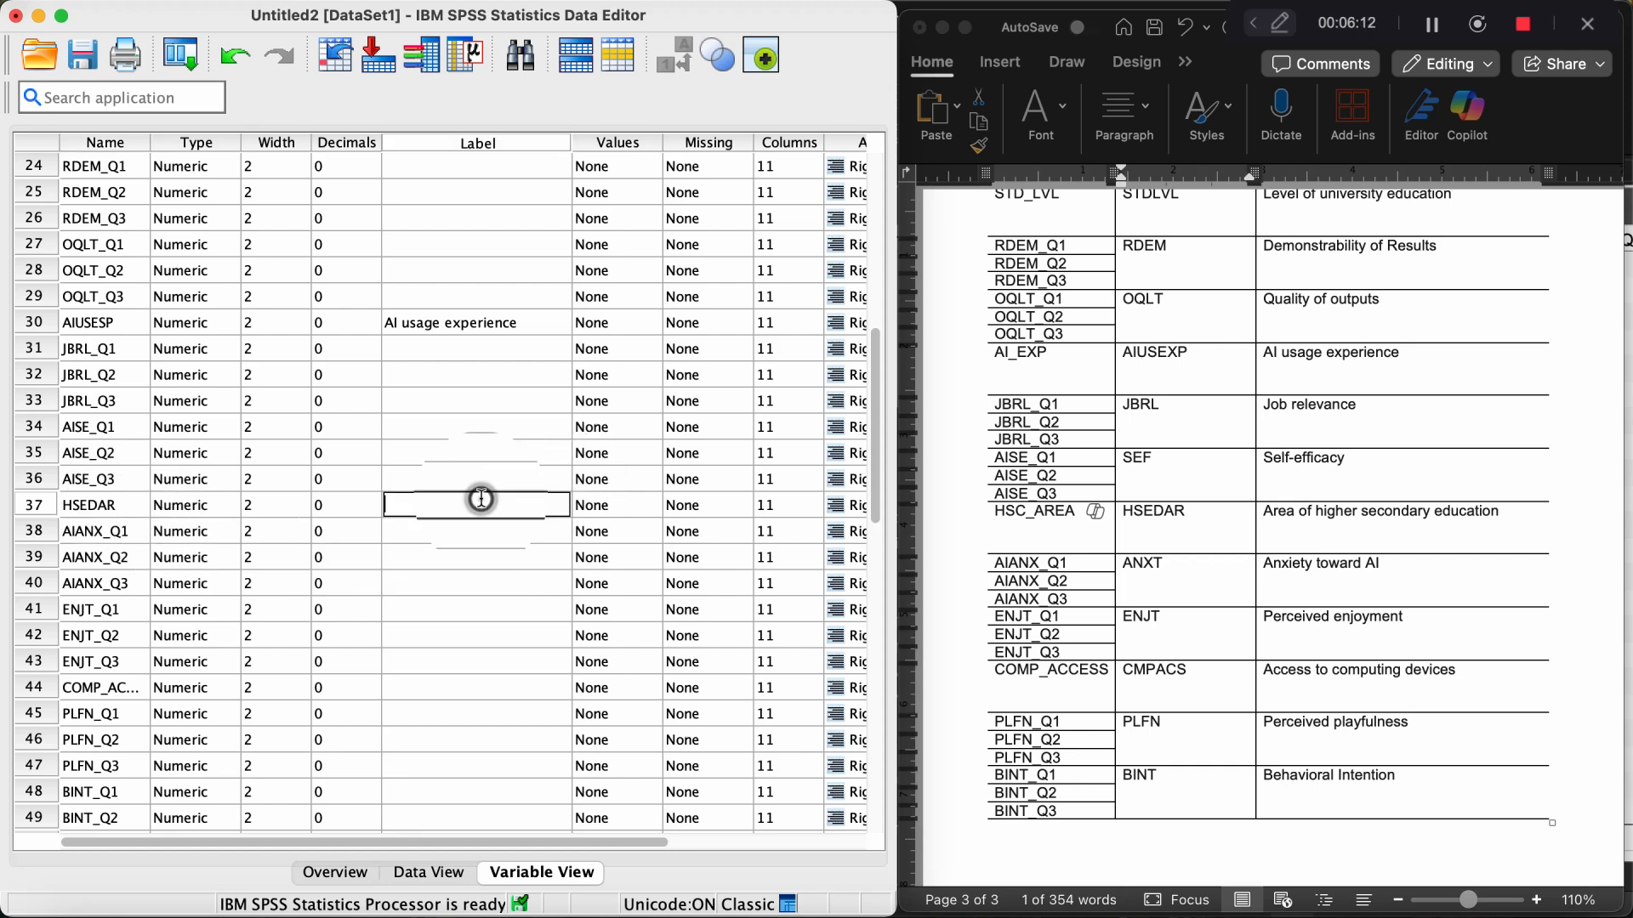
left_click(1520, 517)
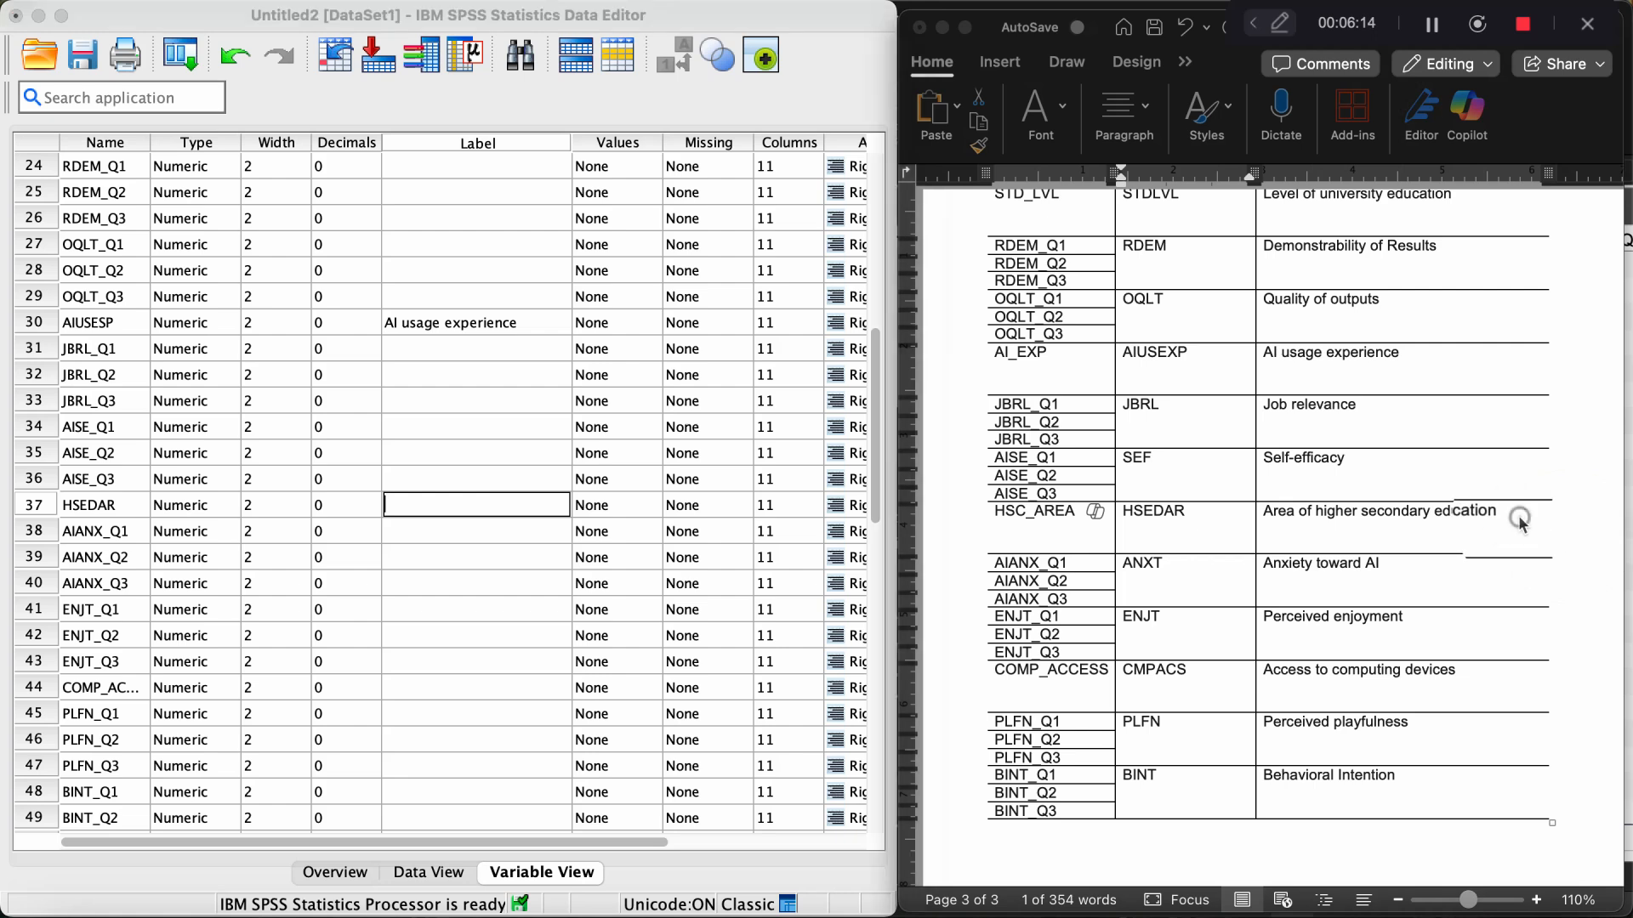
left_click_drag(1520, 517, 508, 506)
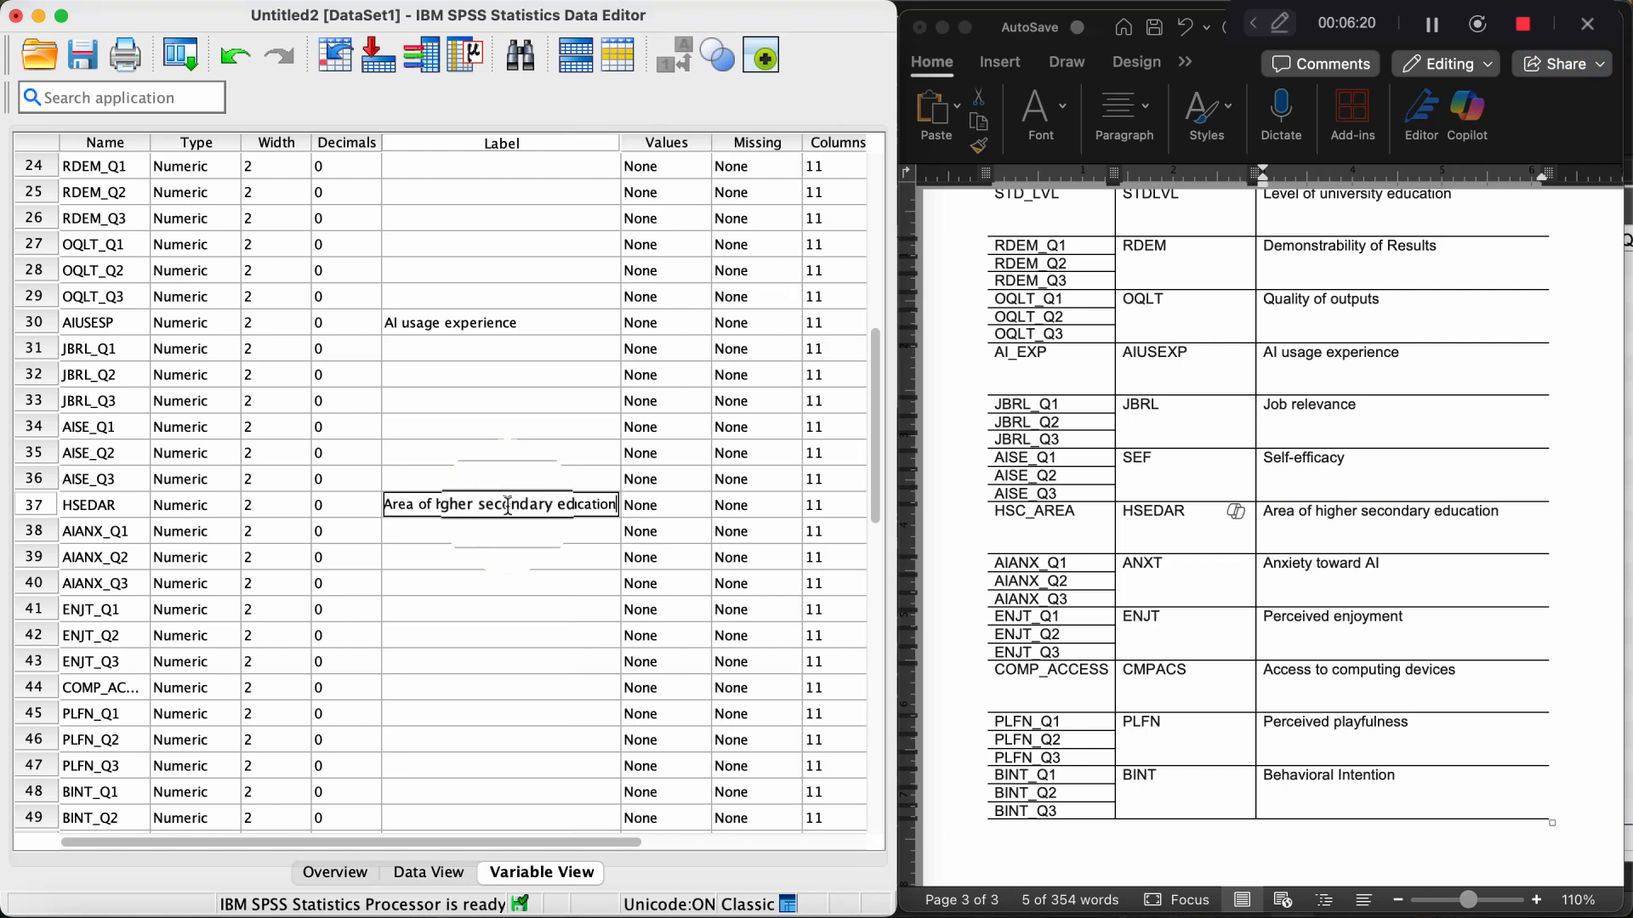
key("Return")
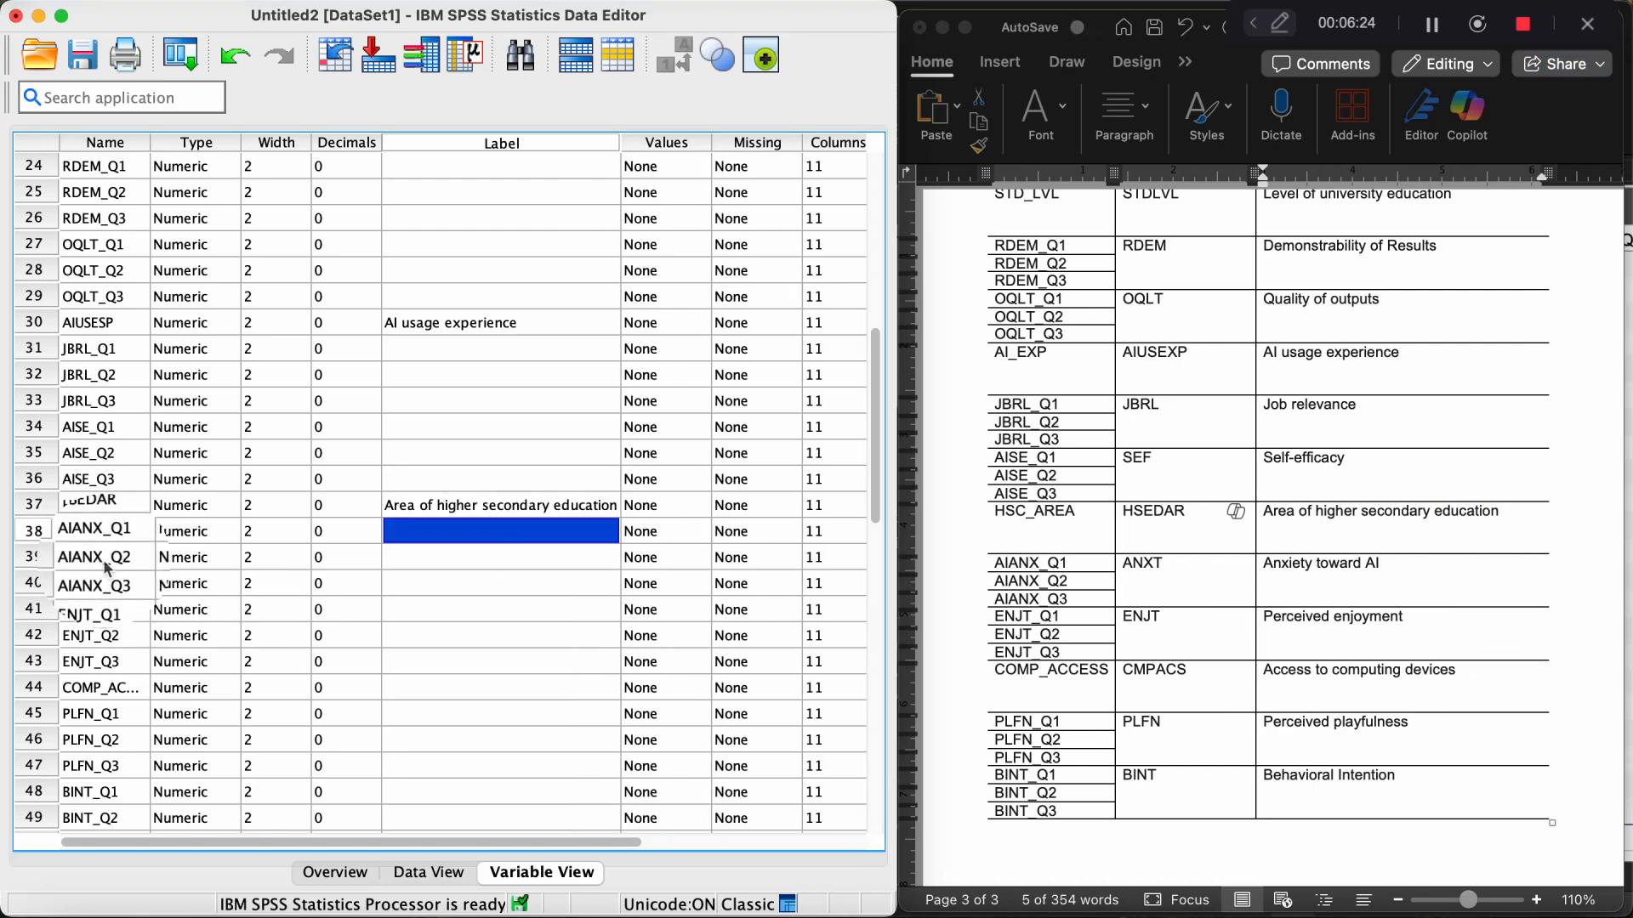
Copy the variable name CMPACS from the Word notes and use it to rename COMP_ACCESS in the SPSS Data Editor.
scroll(107, 568, "down", 5)
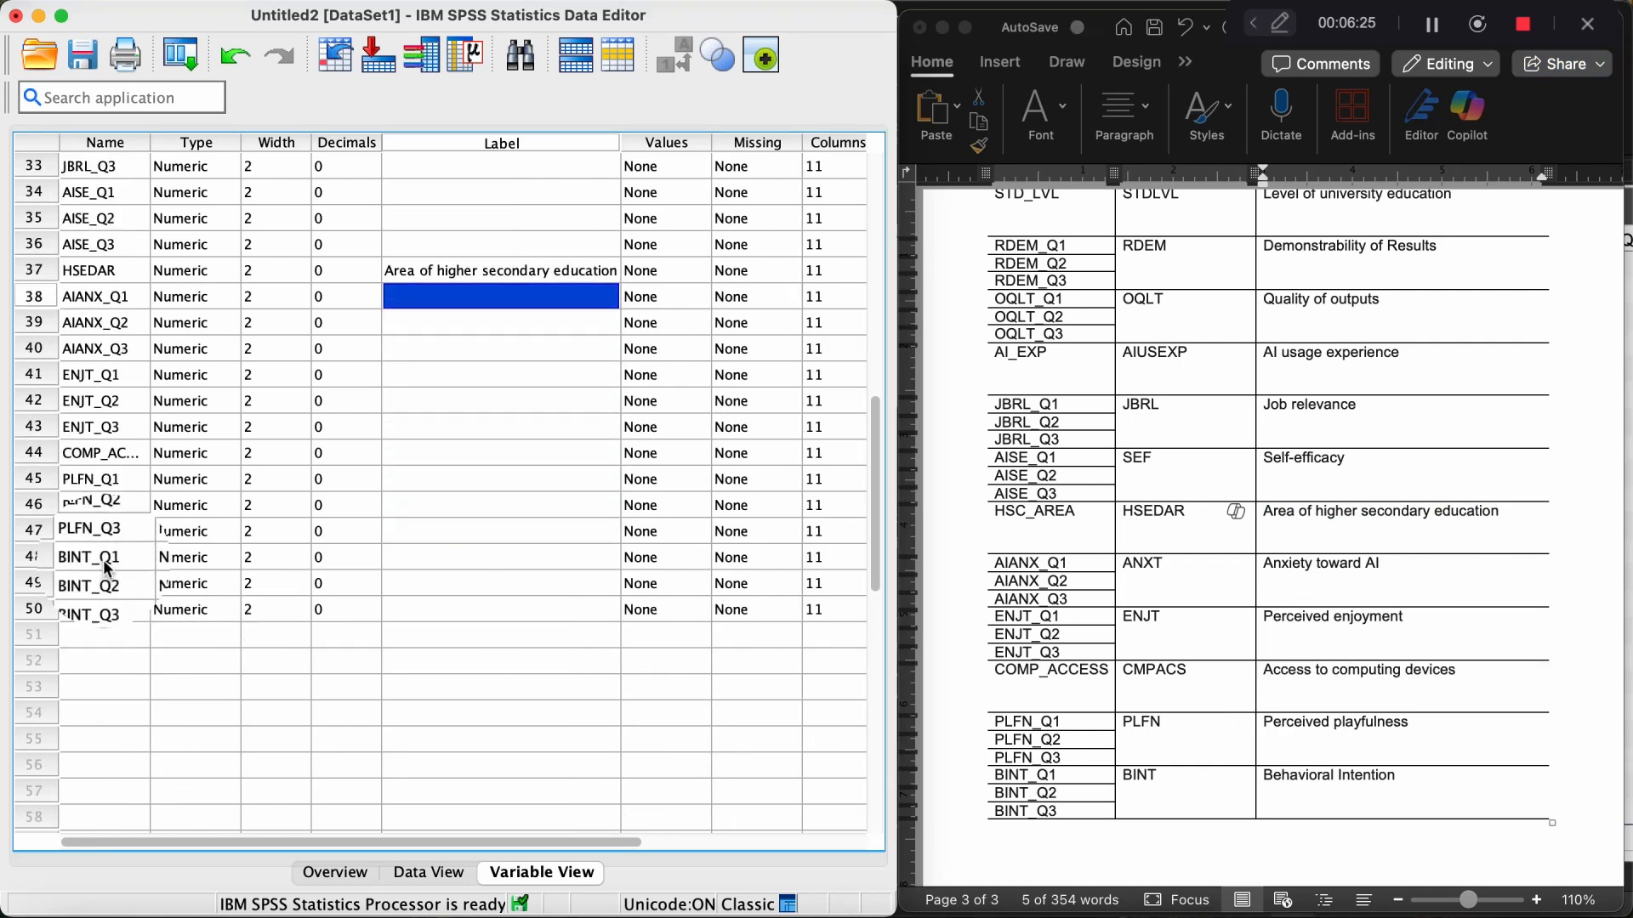
left_click(122, 457)
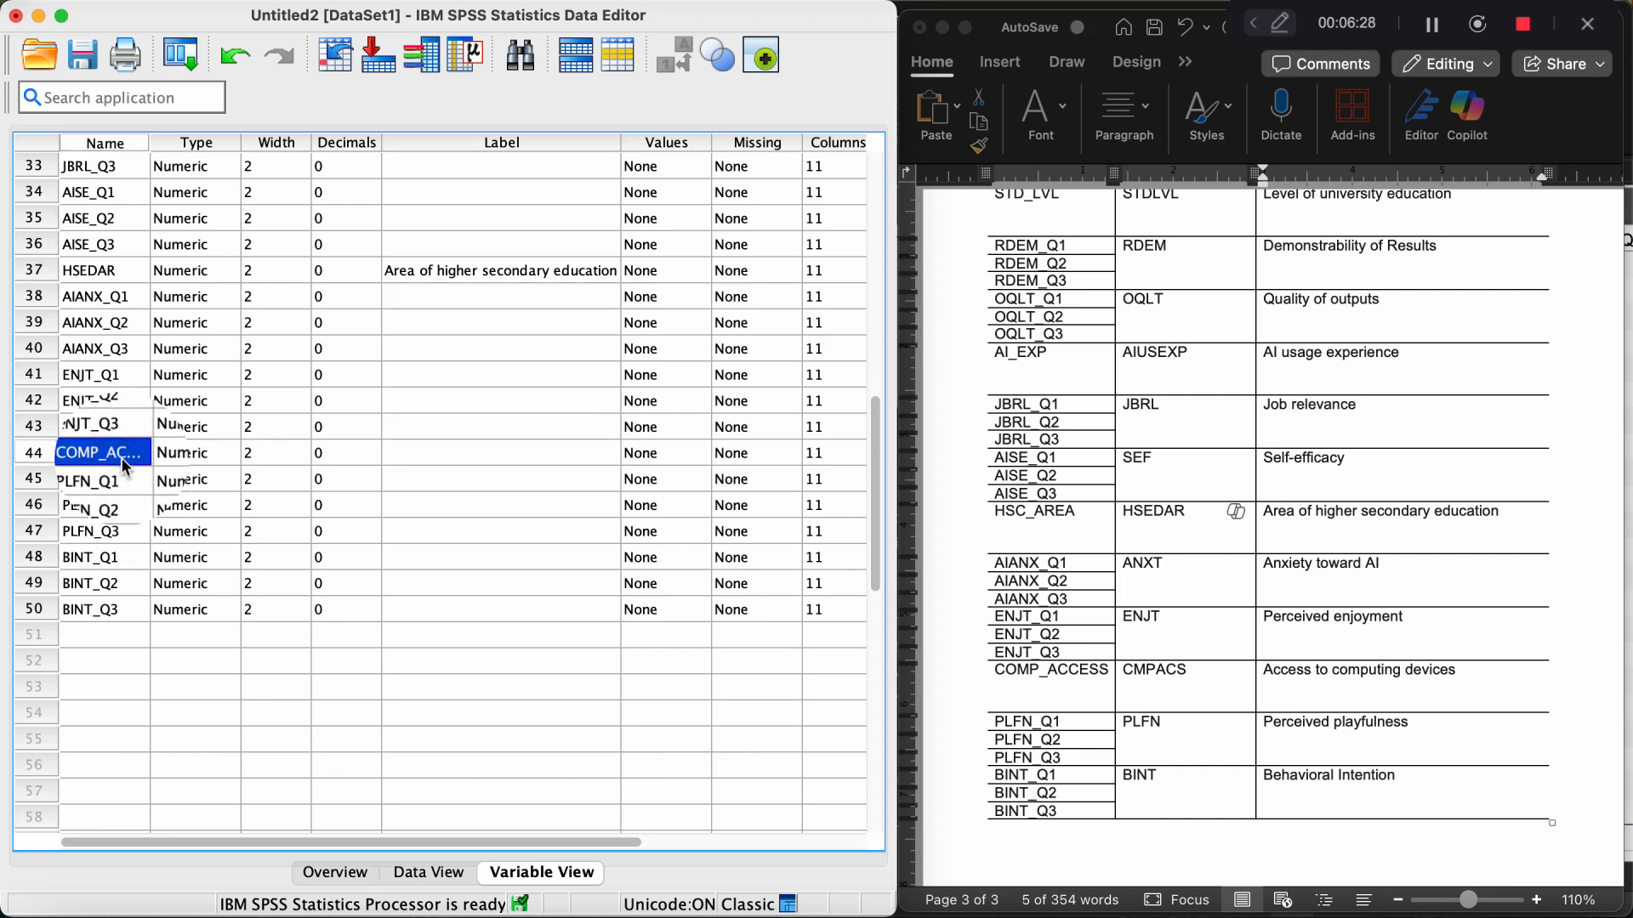
left_click(1209, 665)
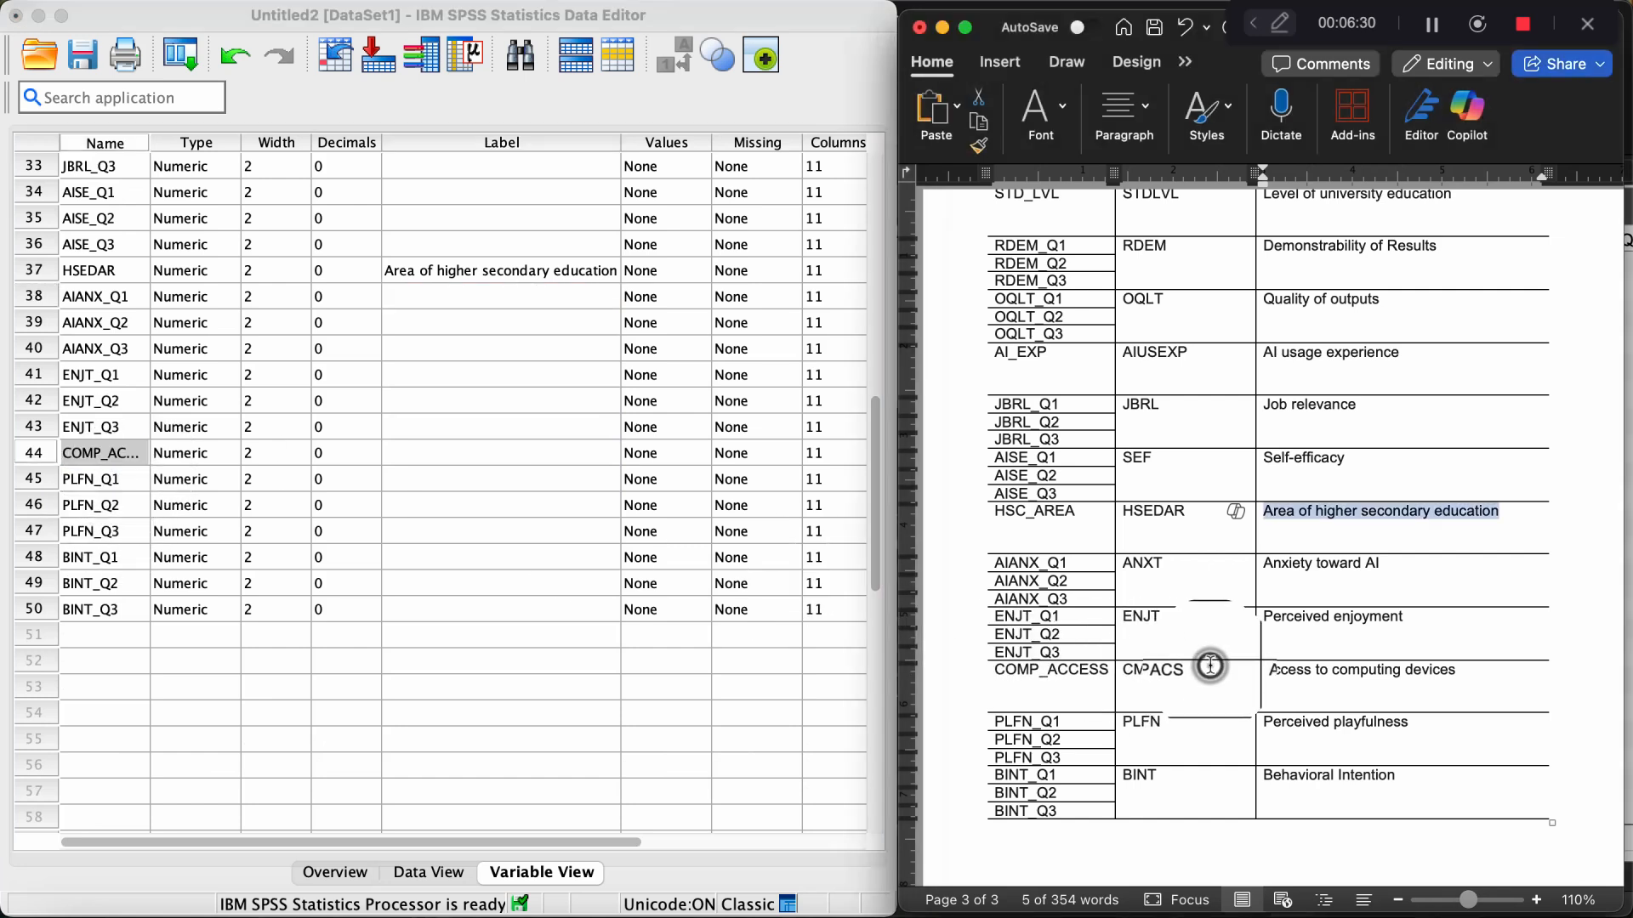
left_click(1209, 665)
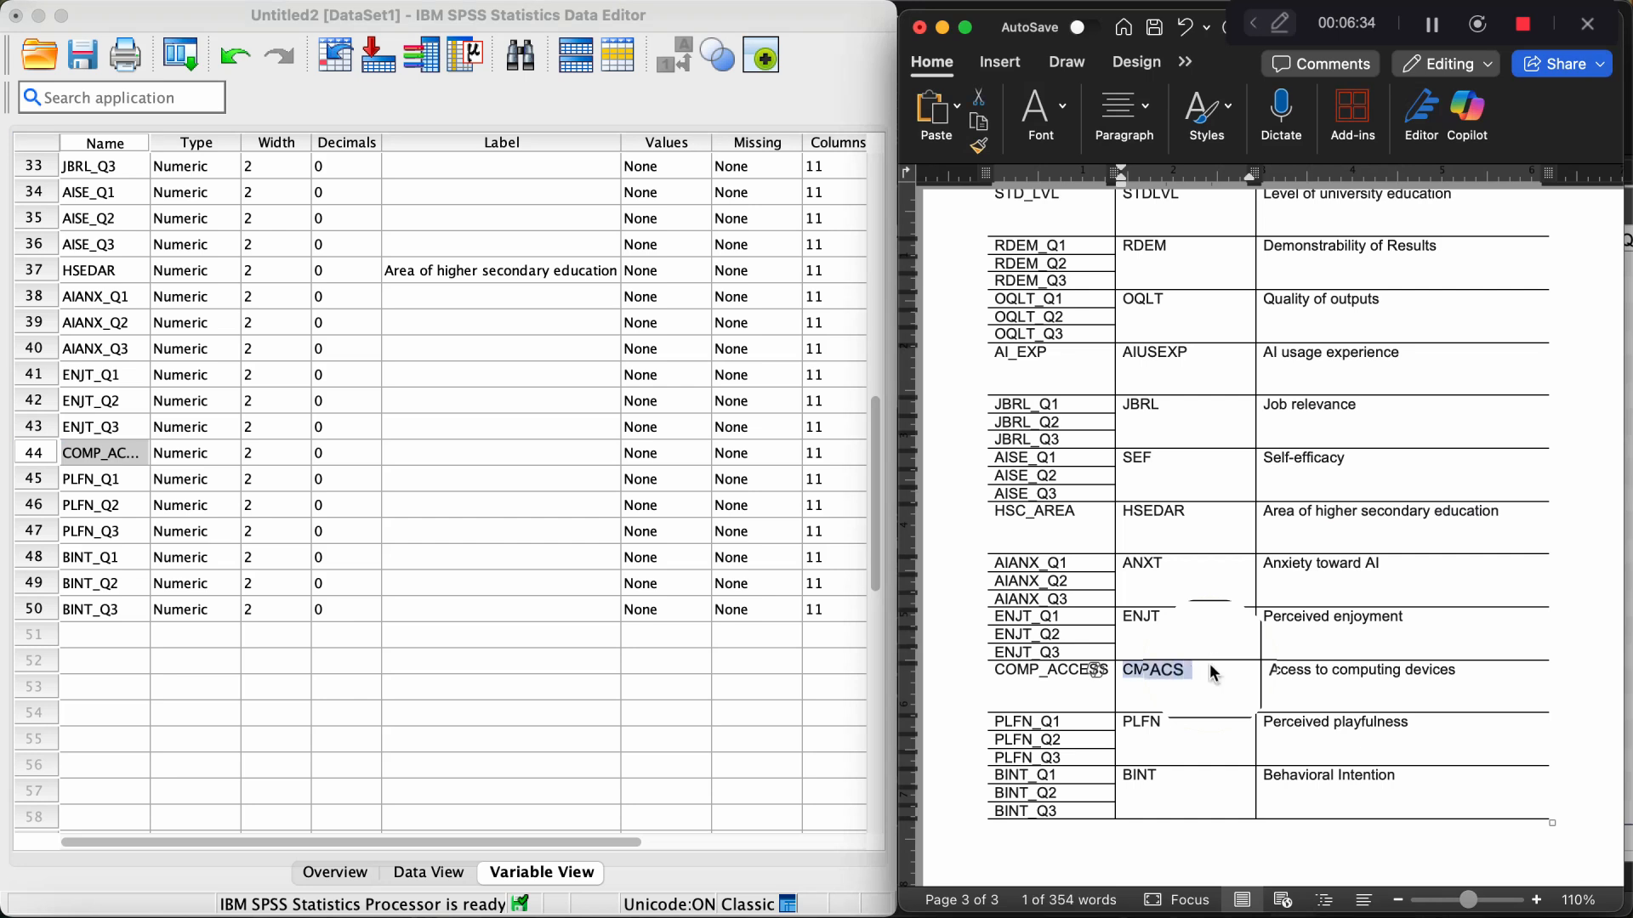
double_click(103, 454)
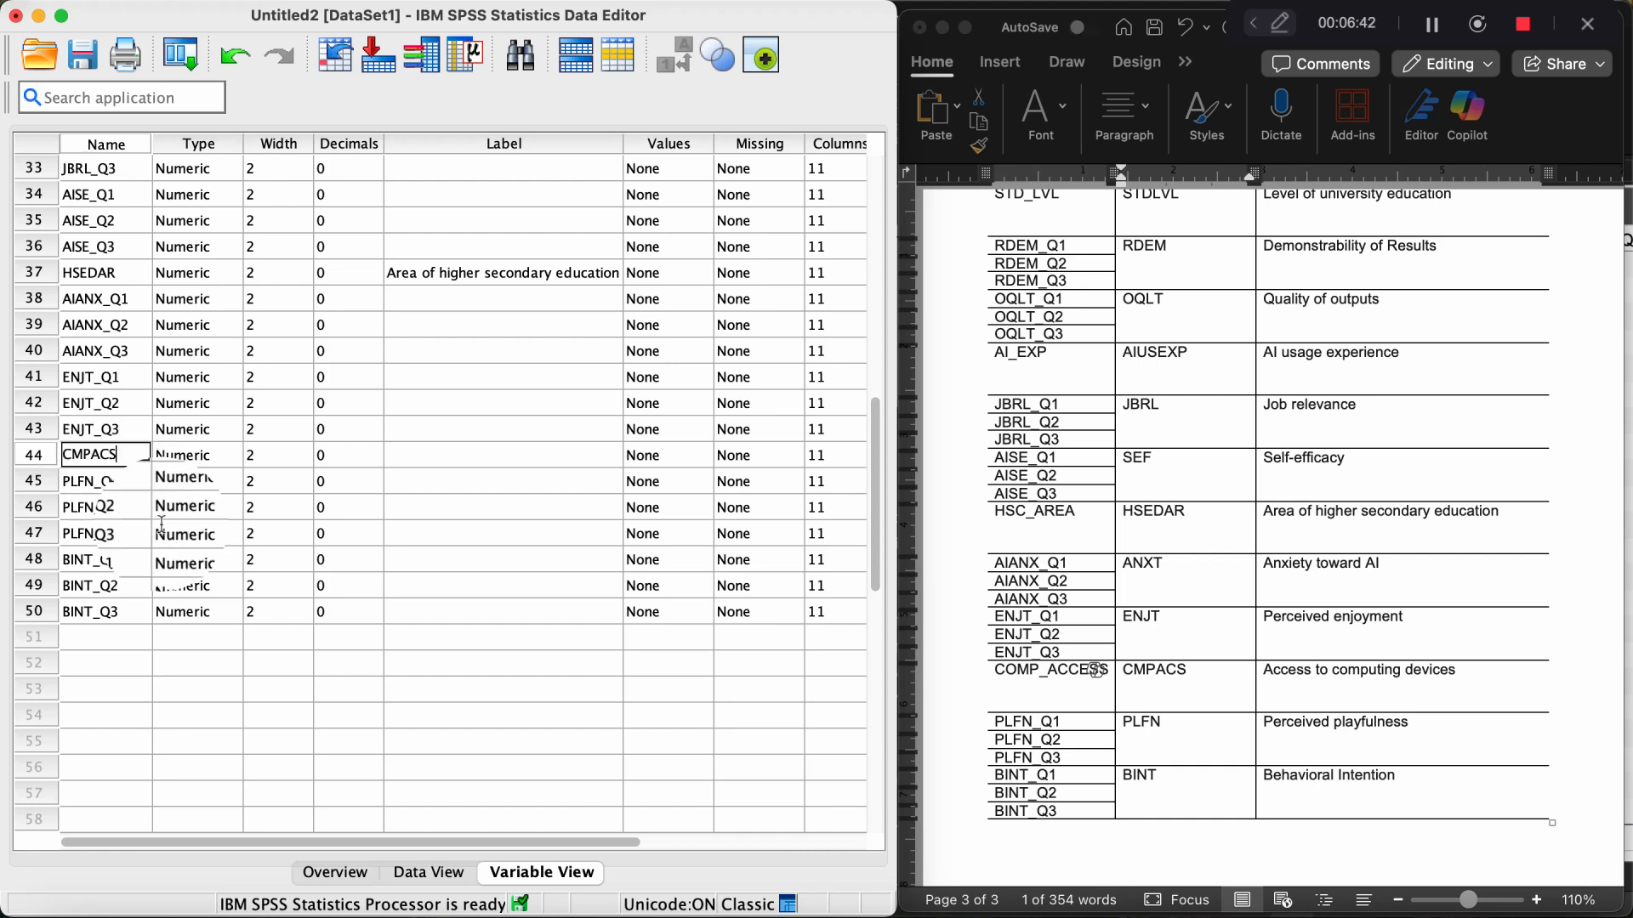
Copy "Access to computing devices" from the Word notes and use it as the label of CMPACS.
left_click(422, 462)
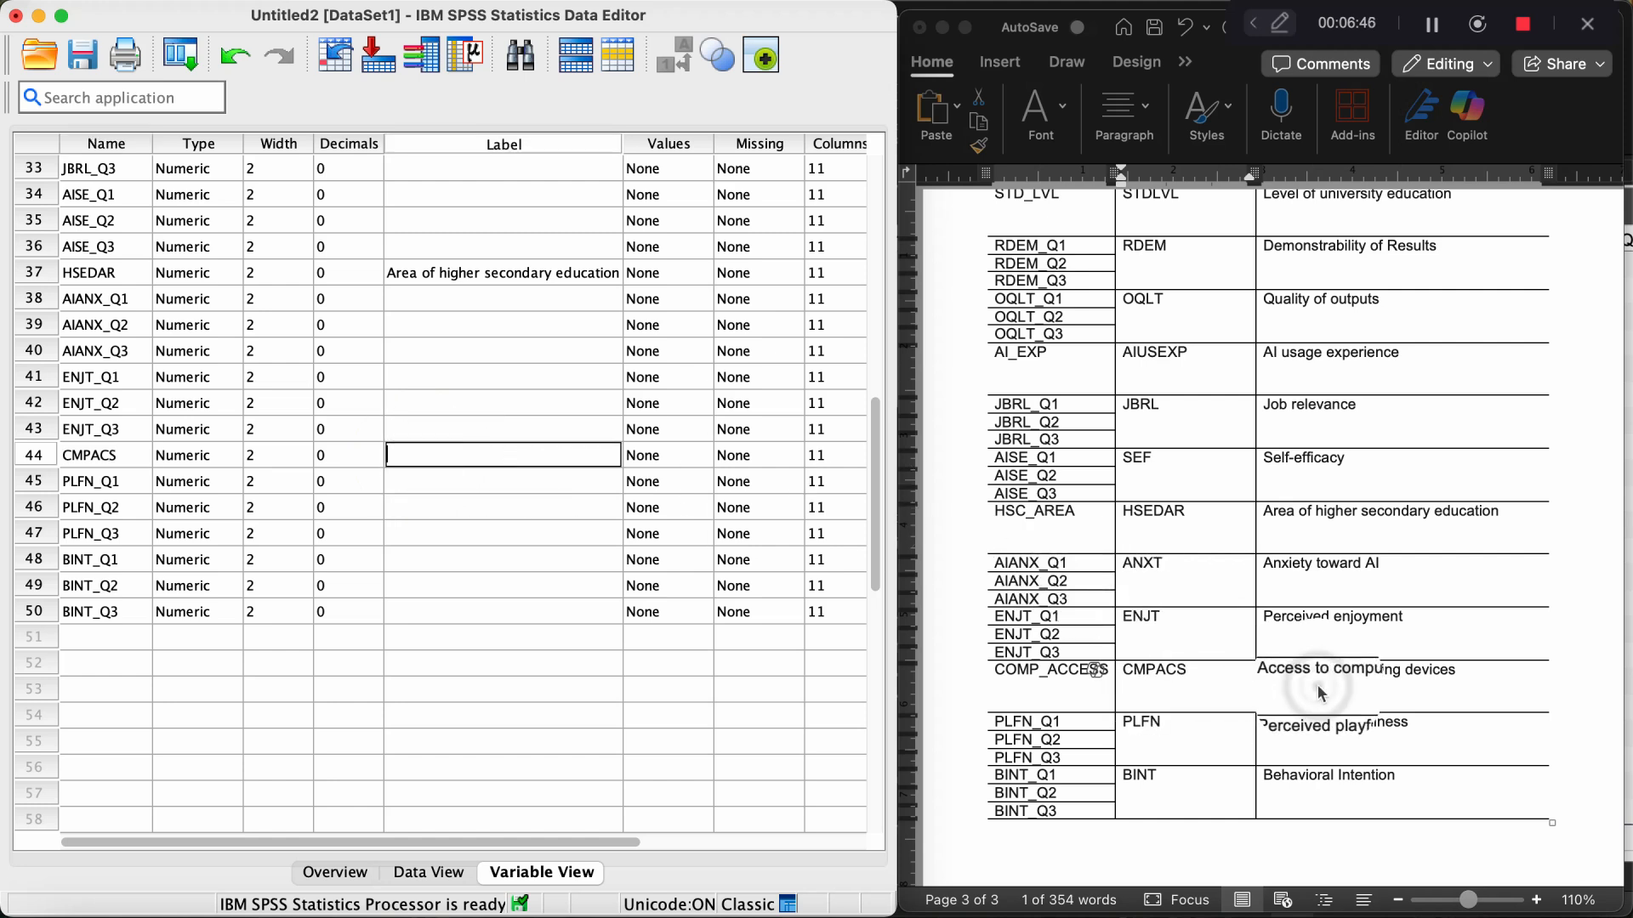
double_click(1154, 669)
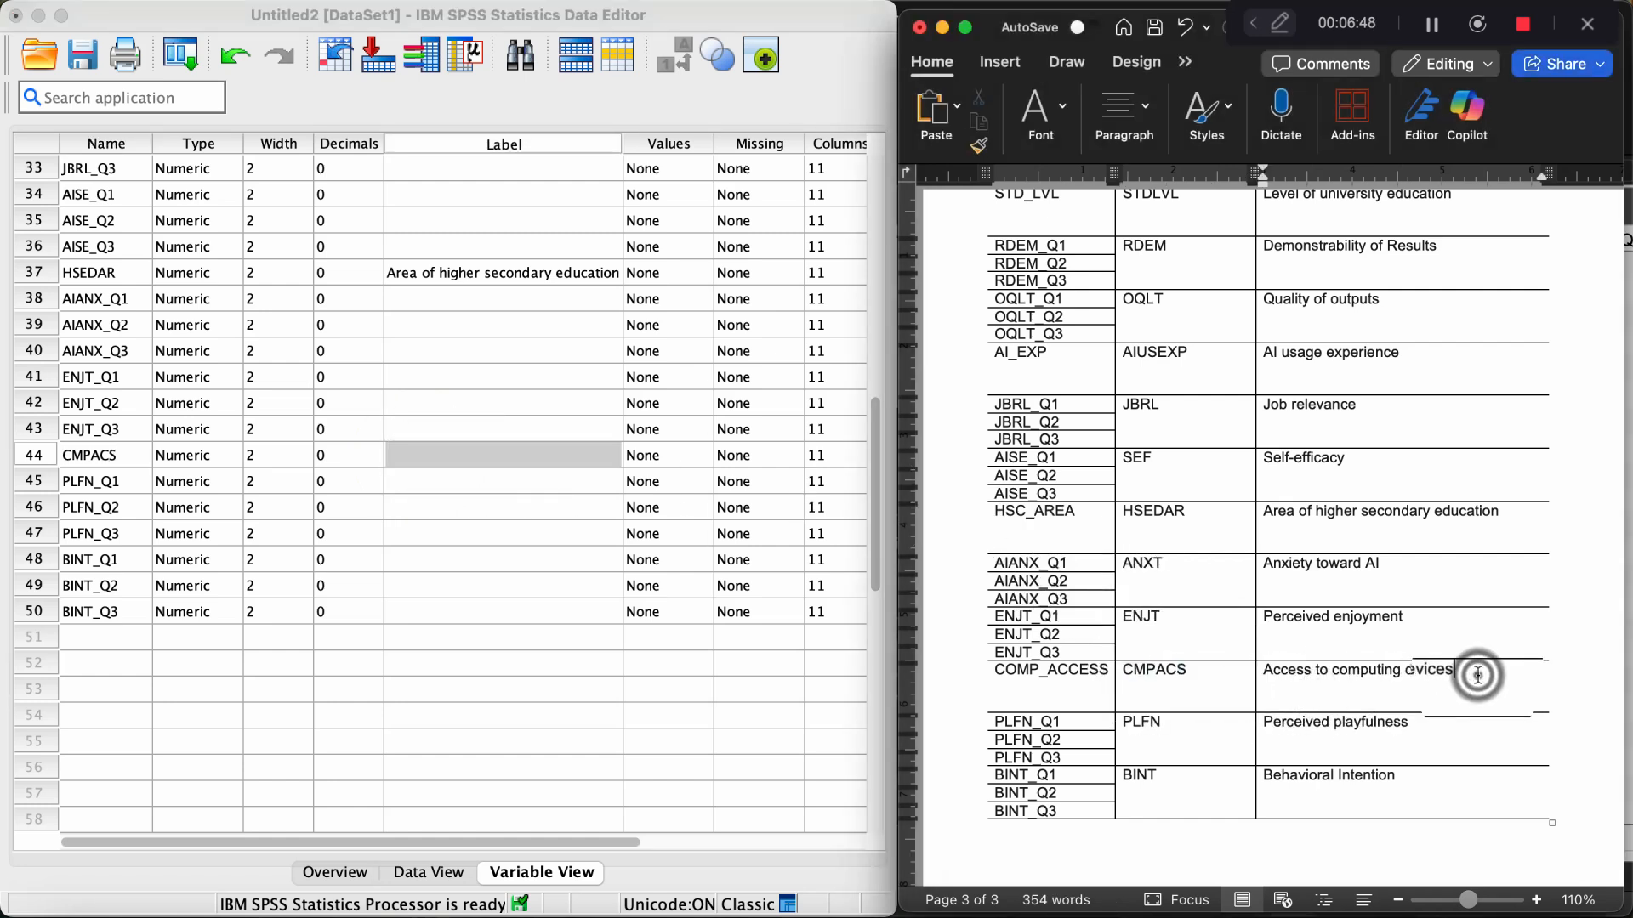
left_click_drag(1478, 675, 1273, 674)
key("super+c")
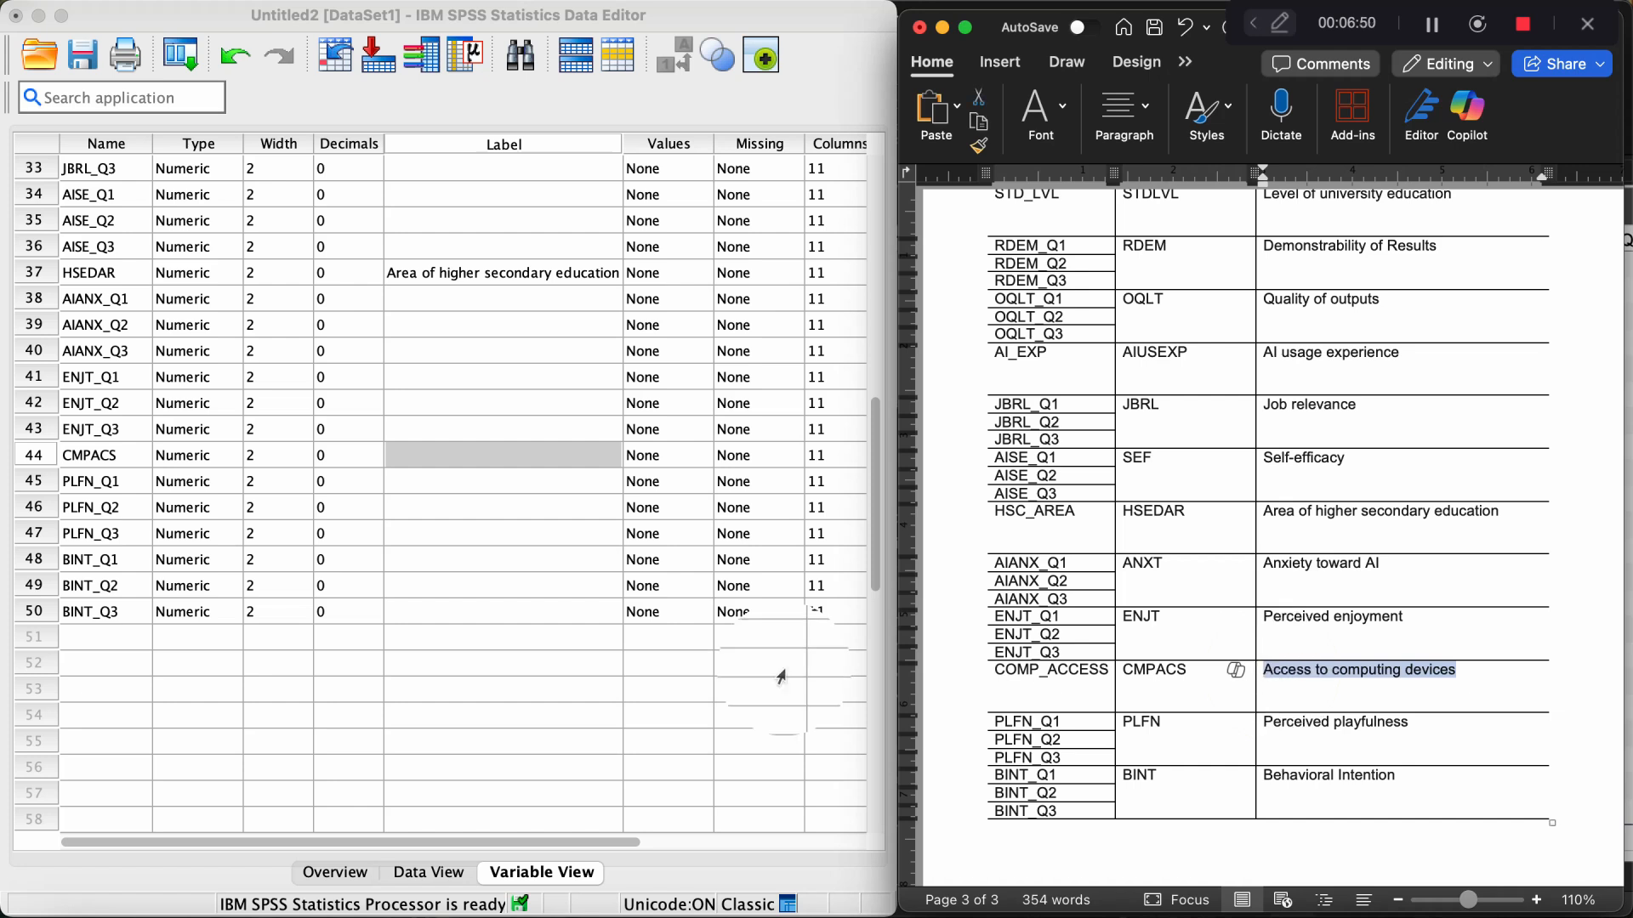
double_click(481, 456)
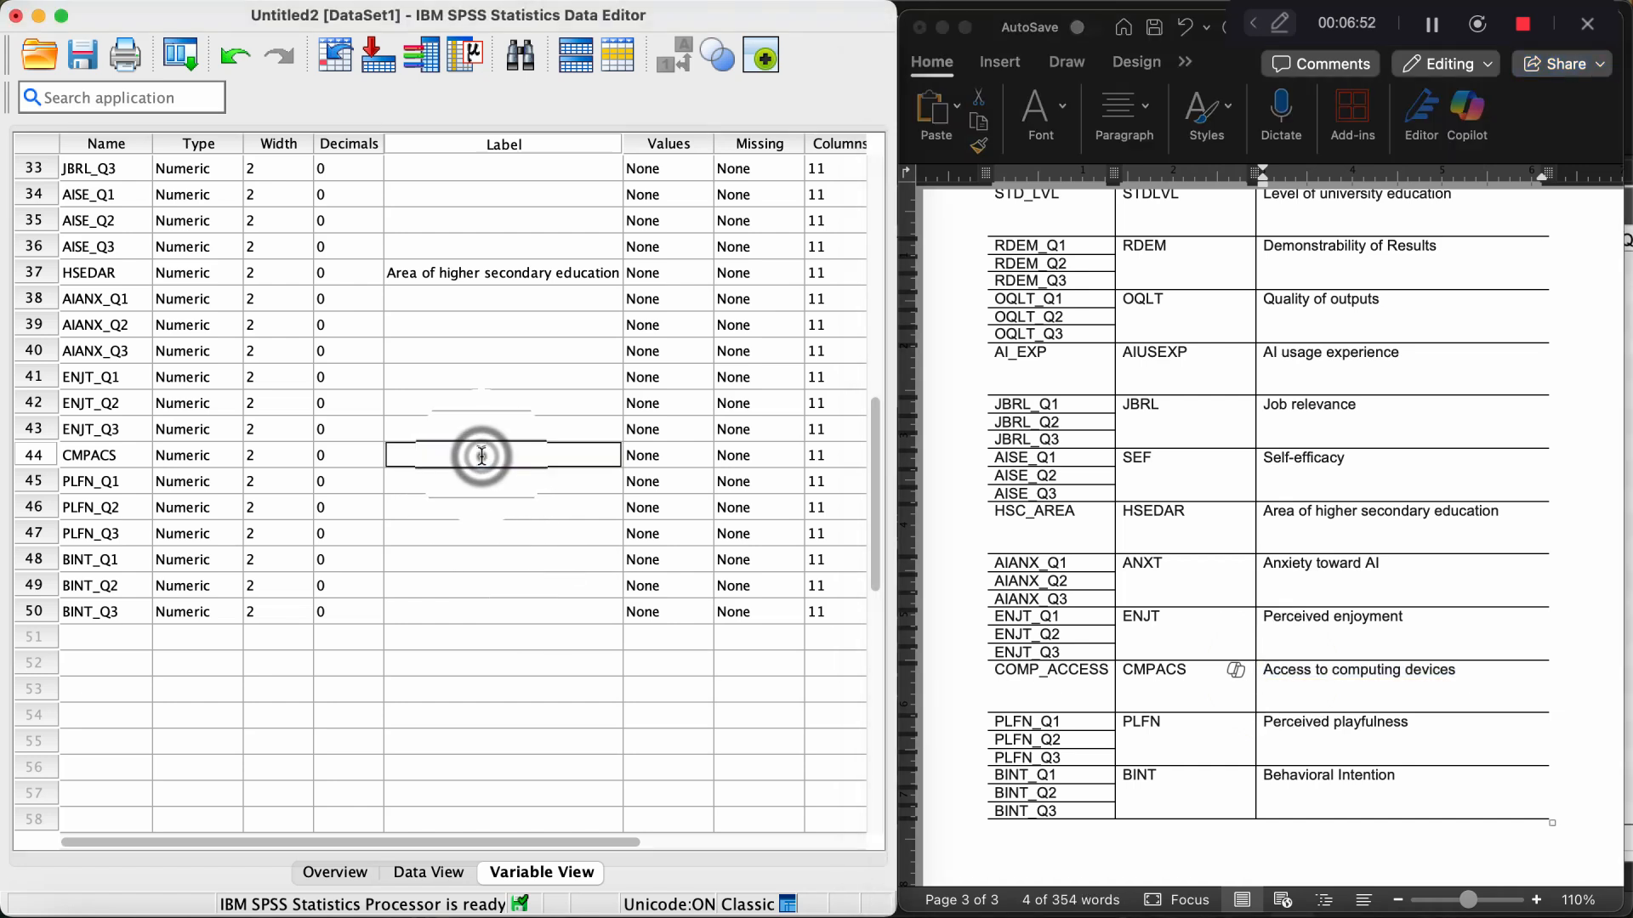
key("super+v")
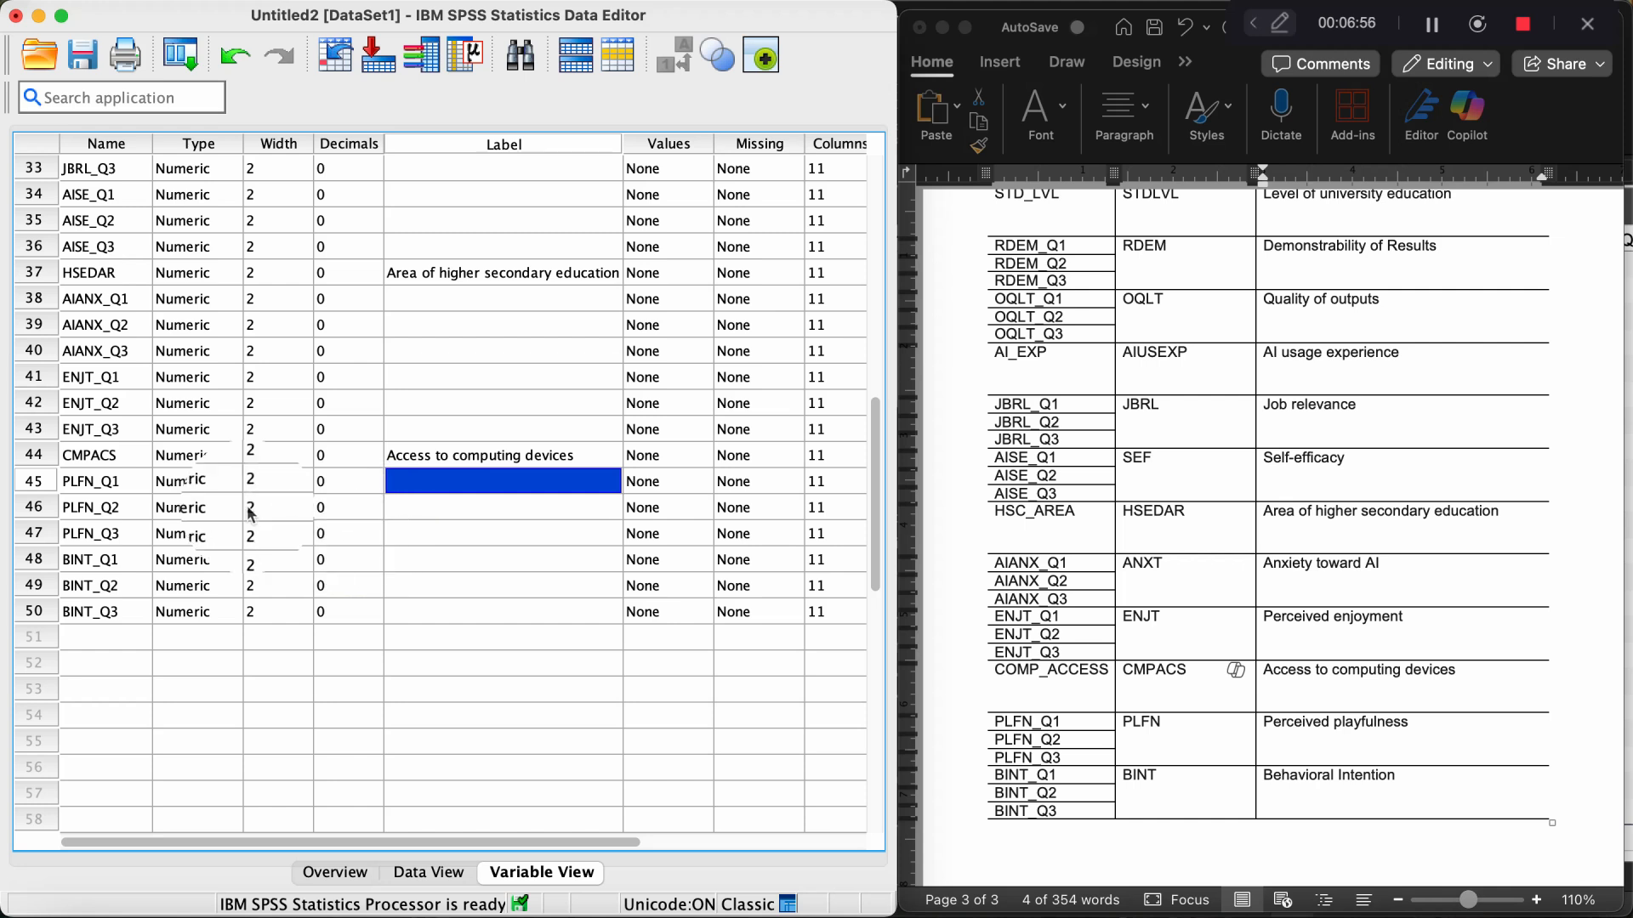
Widen the SPSS Data Editor window to reveal the Align and Measure columns, and select the Values cell of CUFRQ.
scroll(376, 578, "down", 7)
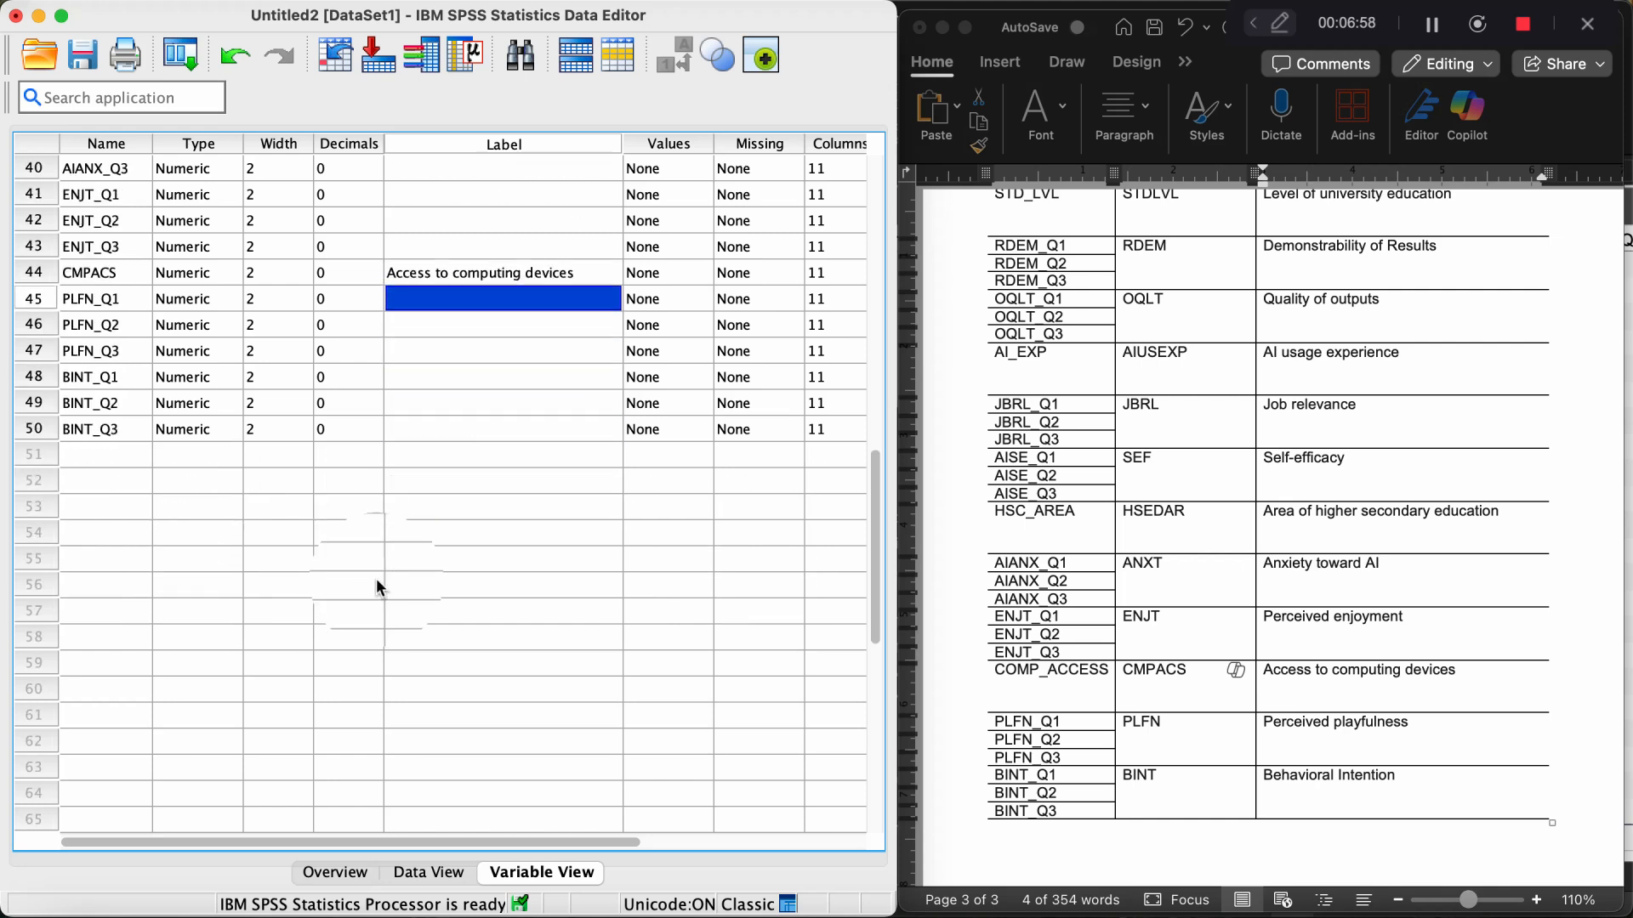
scroll(376, 578, "up", 6)
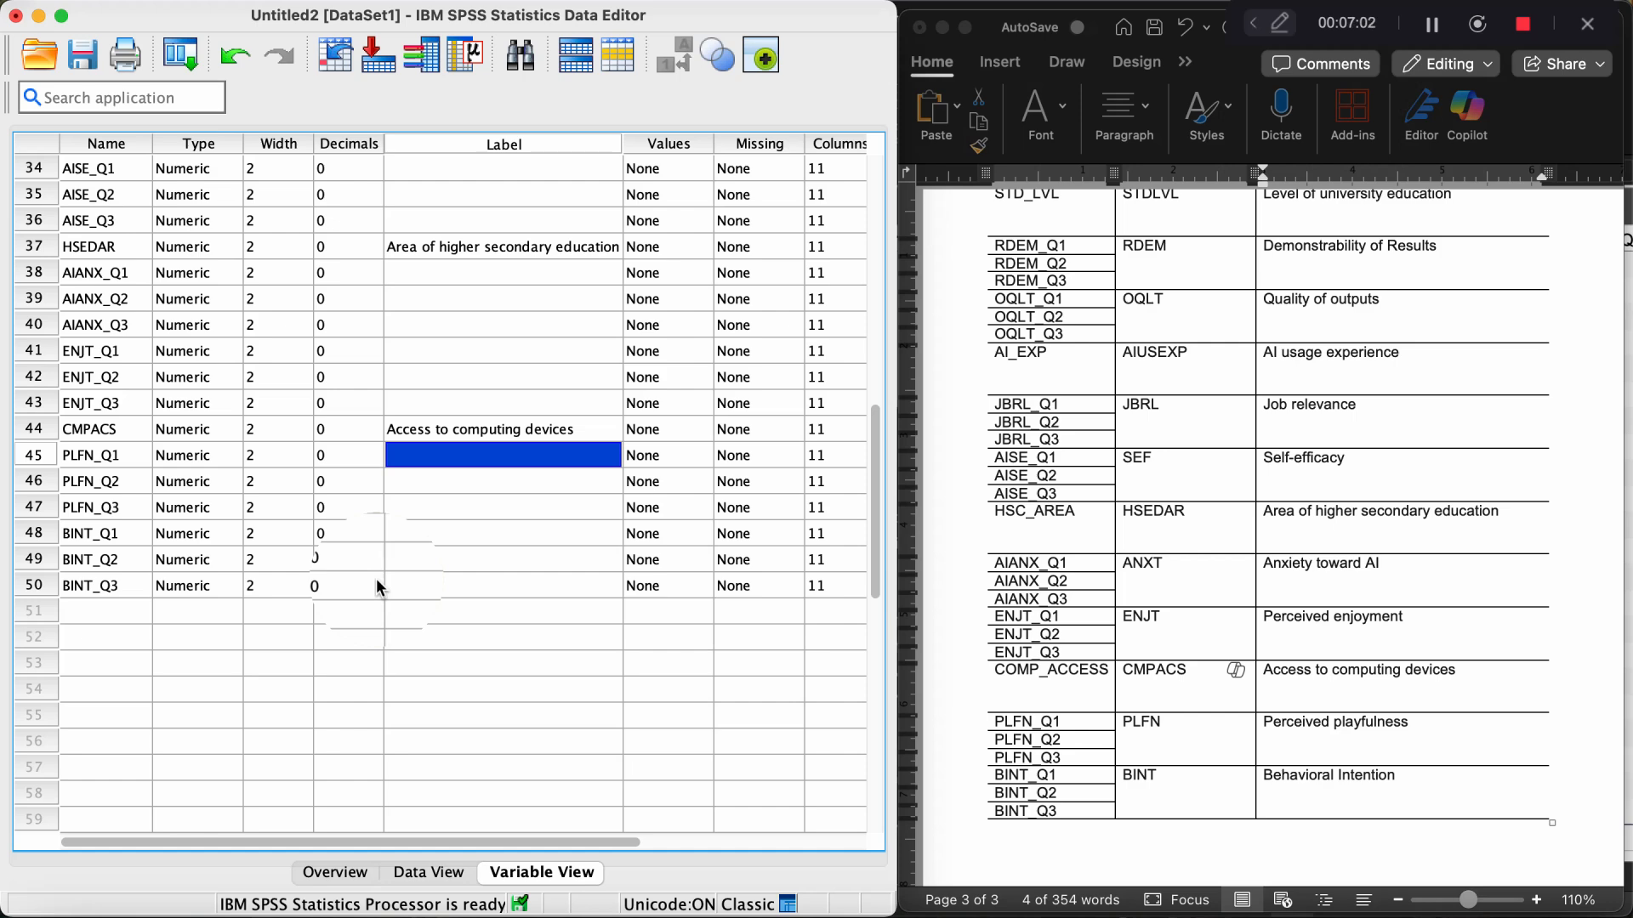
scroll(376, 578, "up", 10)
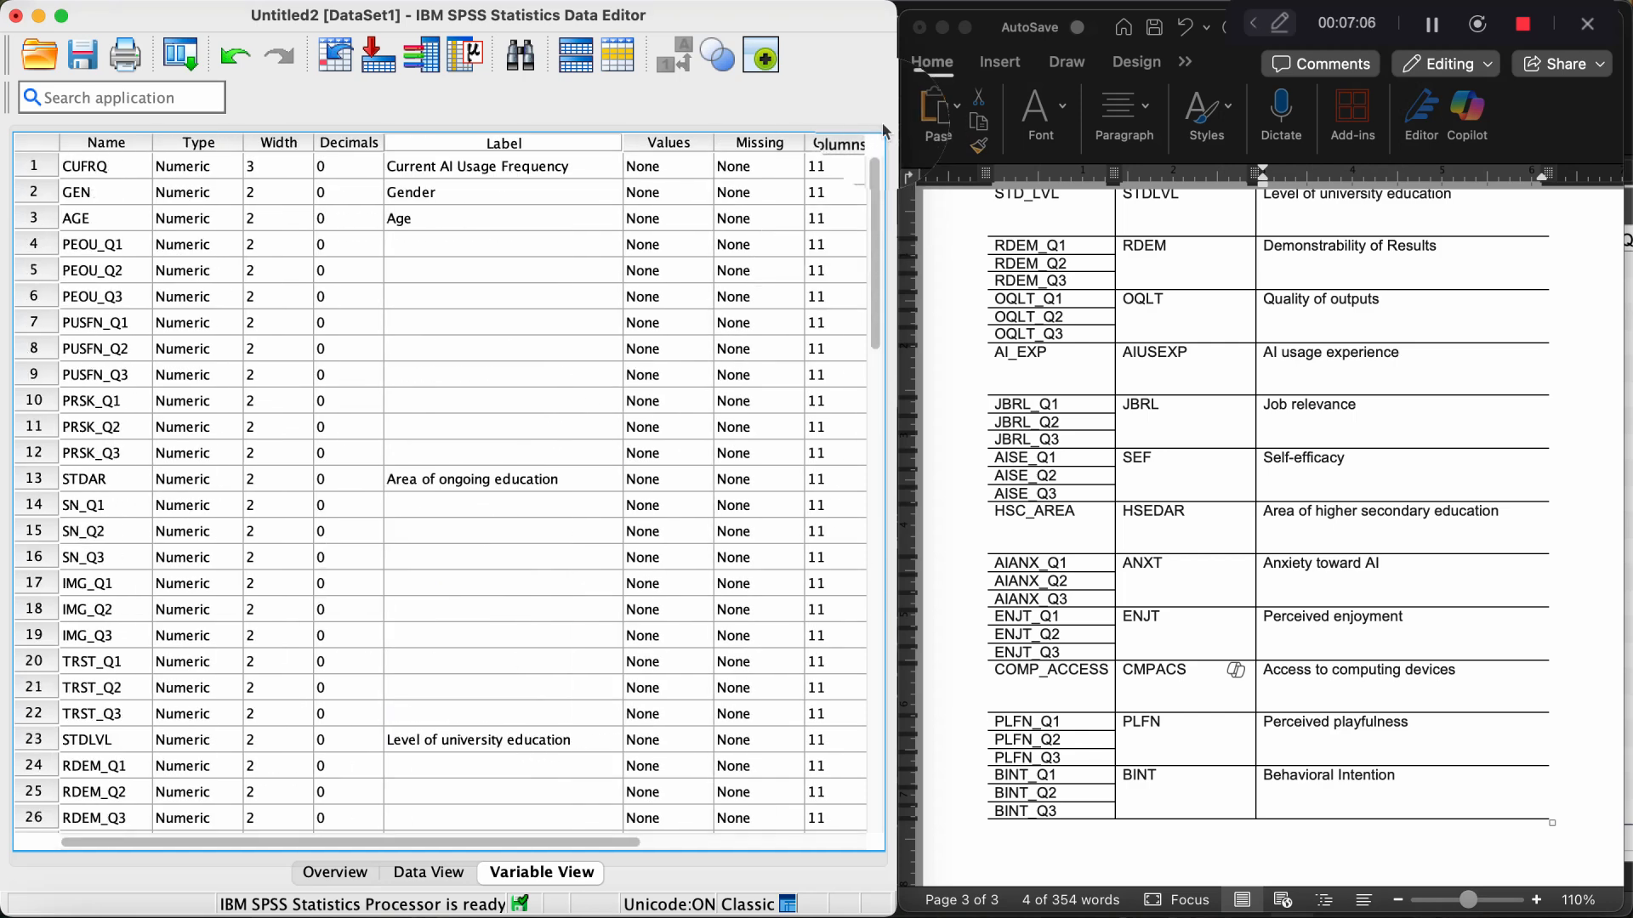
left_click_drag(900, 125, 1097, 125)
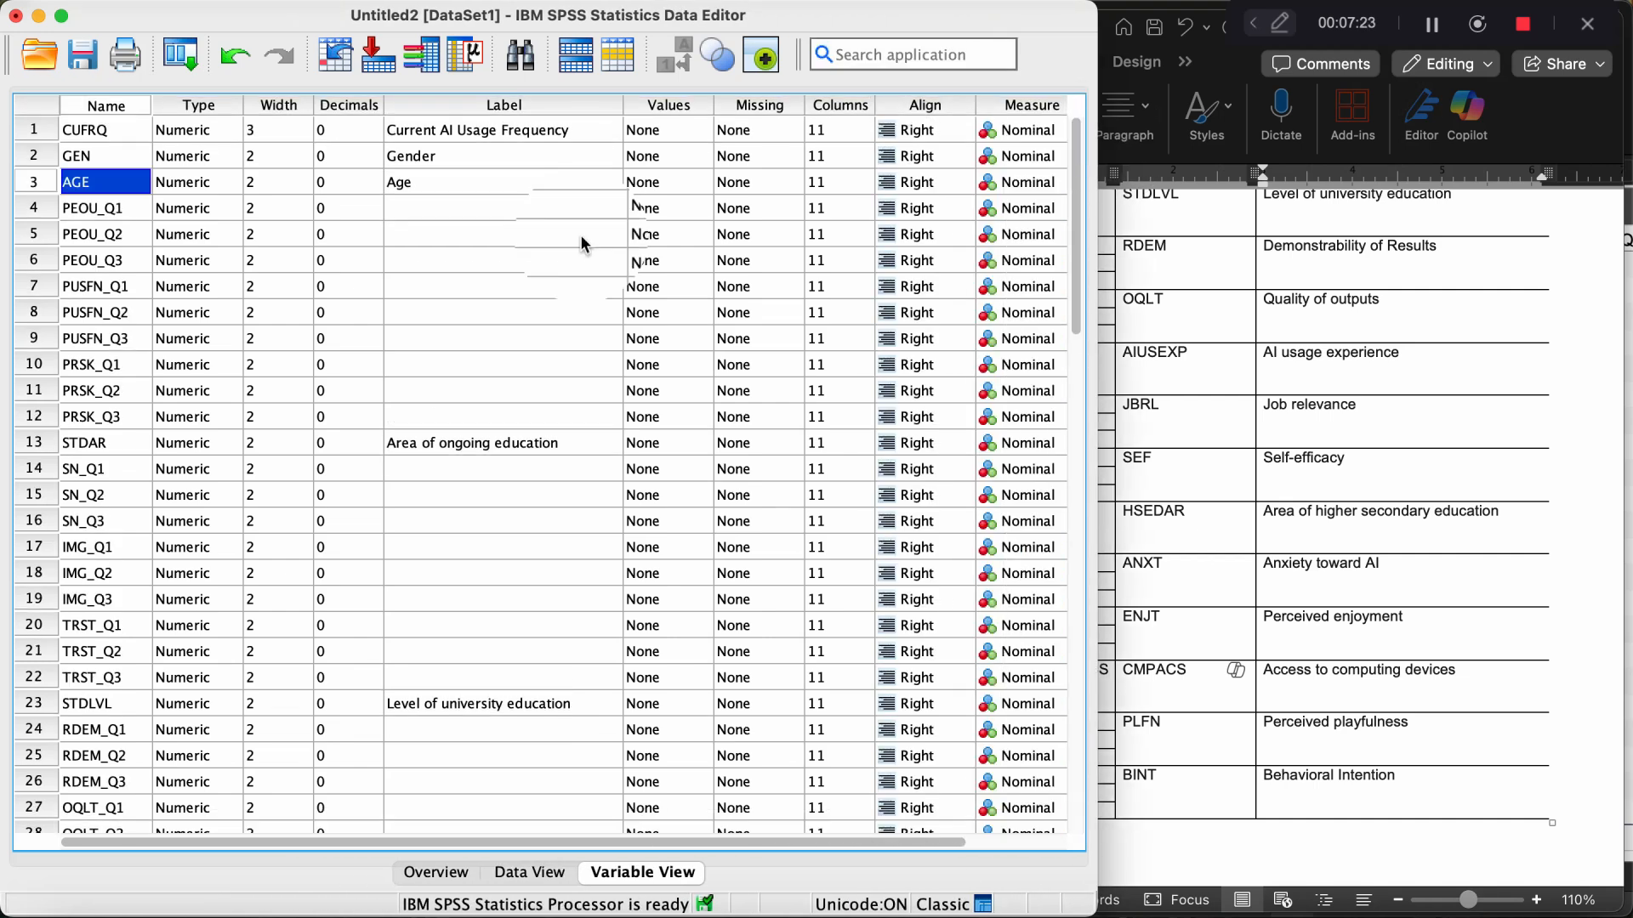
left_click(684, 130)
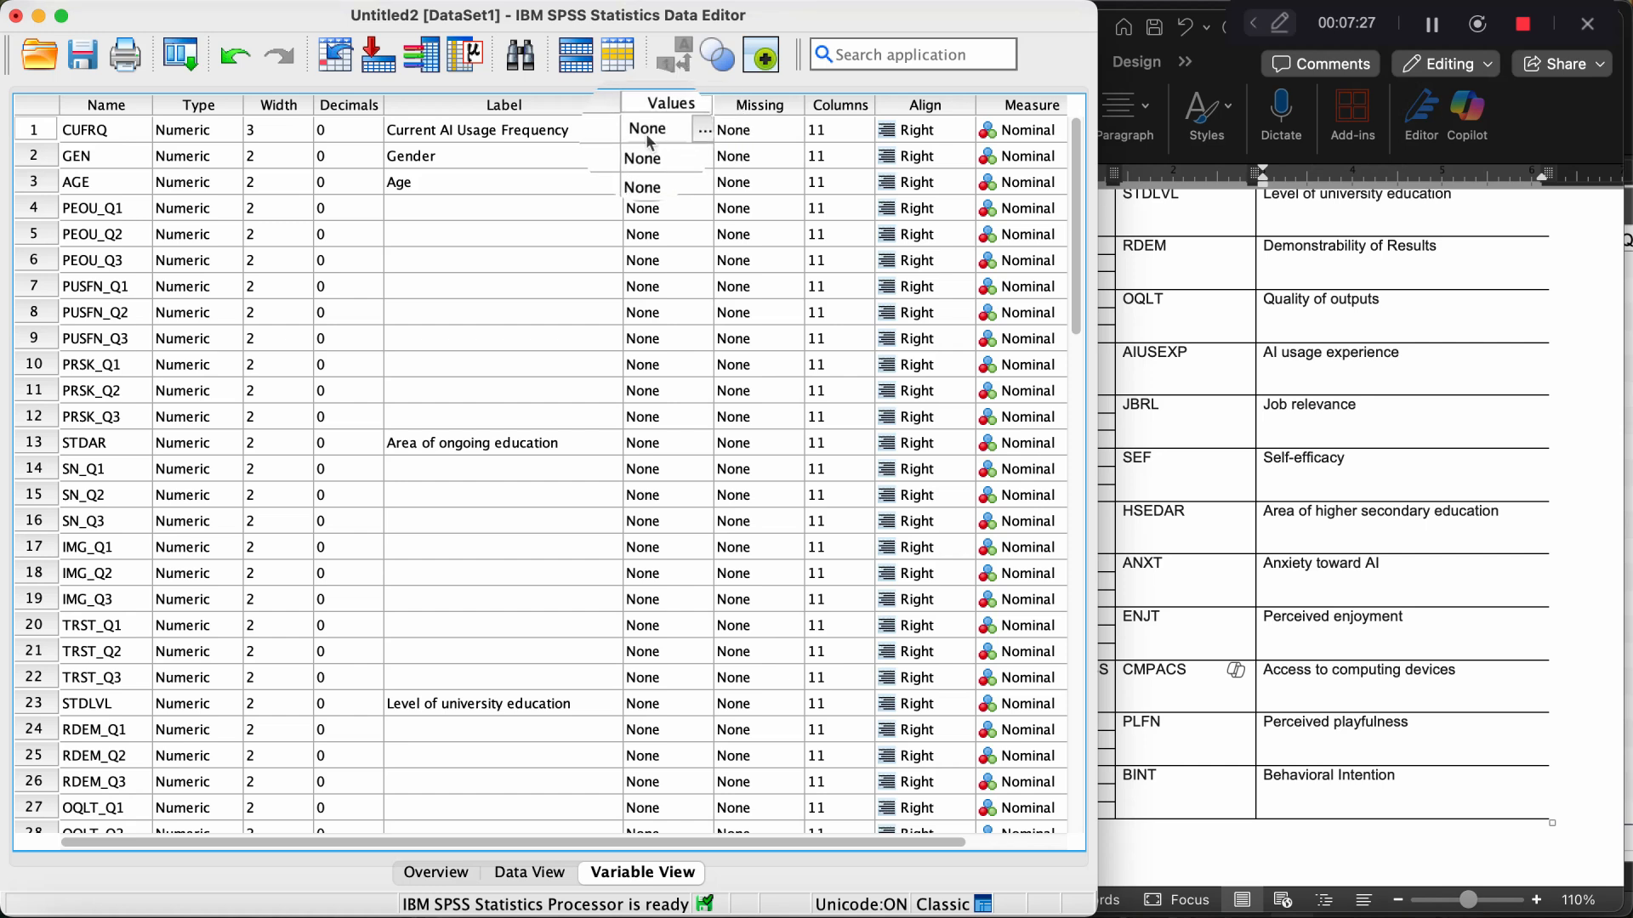
Examine the item codes in the Word notes for the Likert scale, gender, education, AI experience and computing device items.
left_click(1273, 324)
scroll(1224, 383, "up", 5)
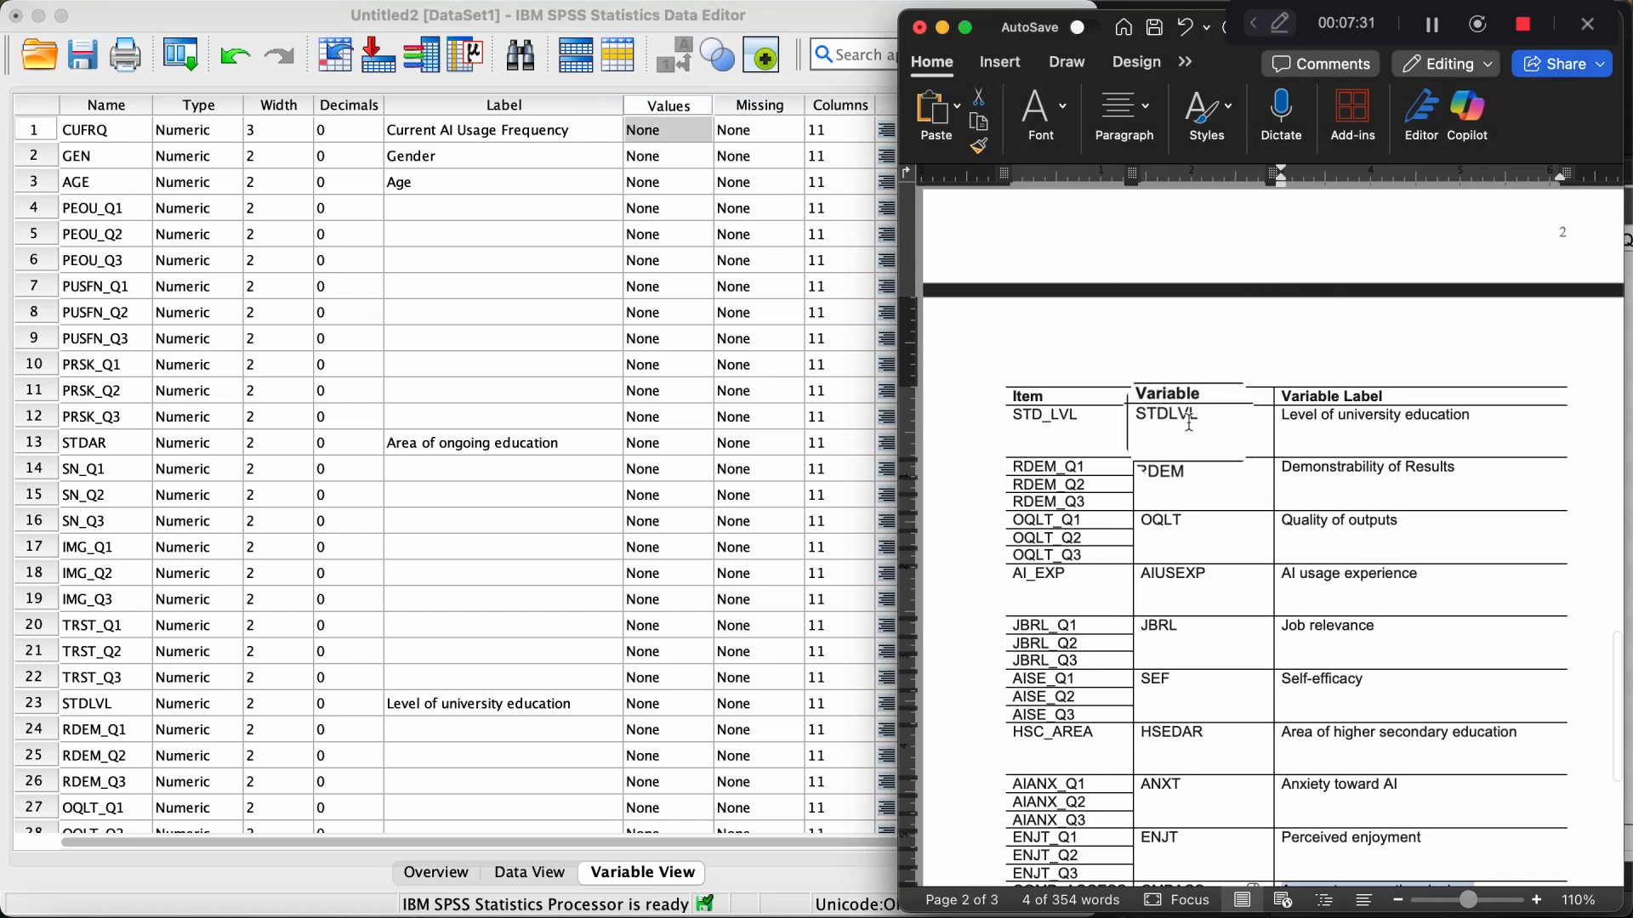
scroll(1005, 536, "up", 10)
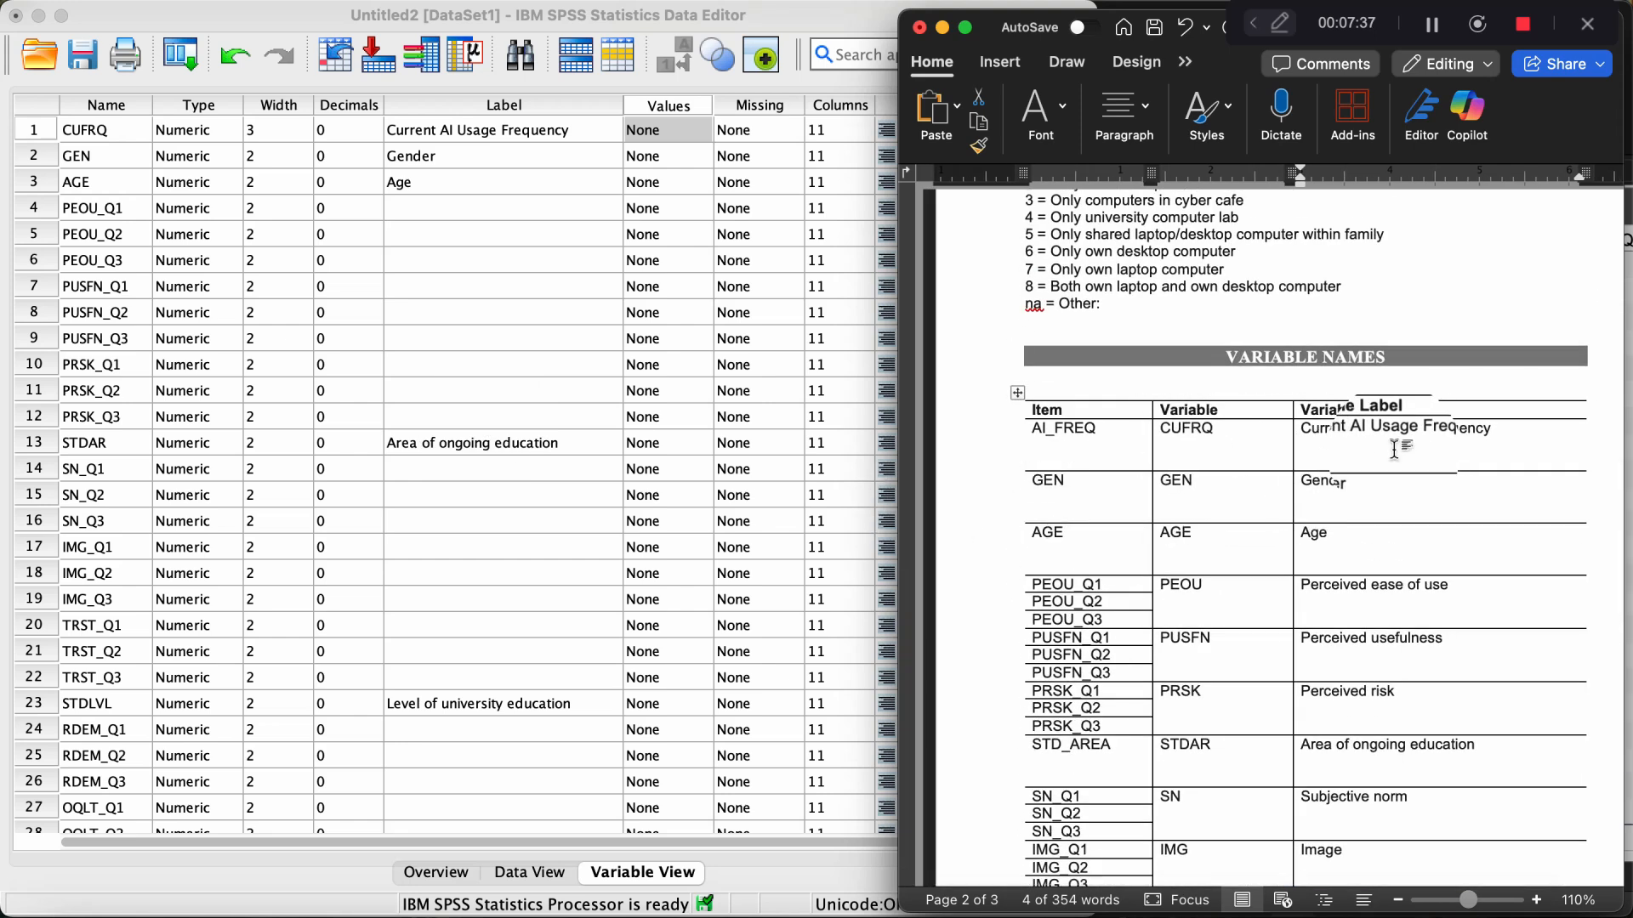
scroll(1394, 451, "up", 10)
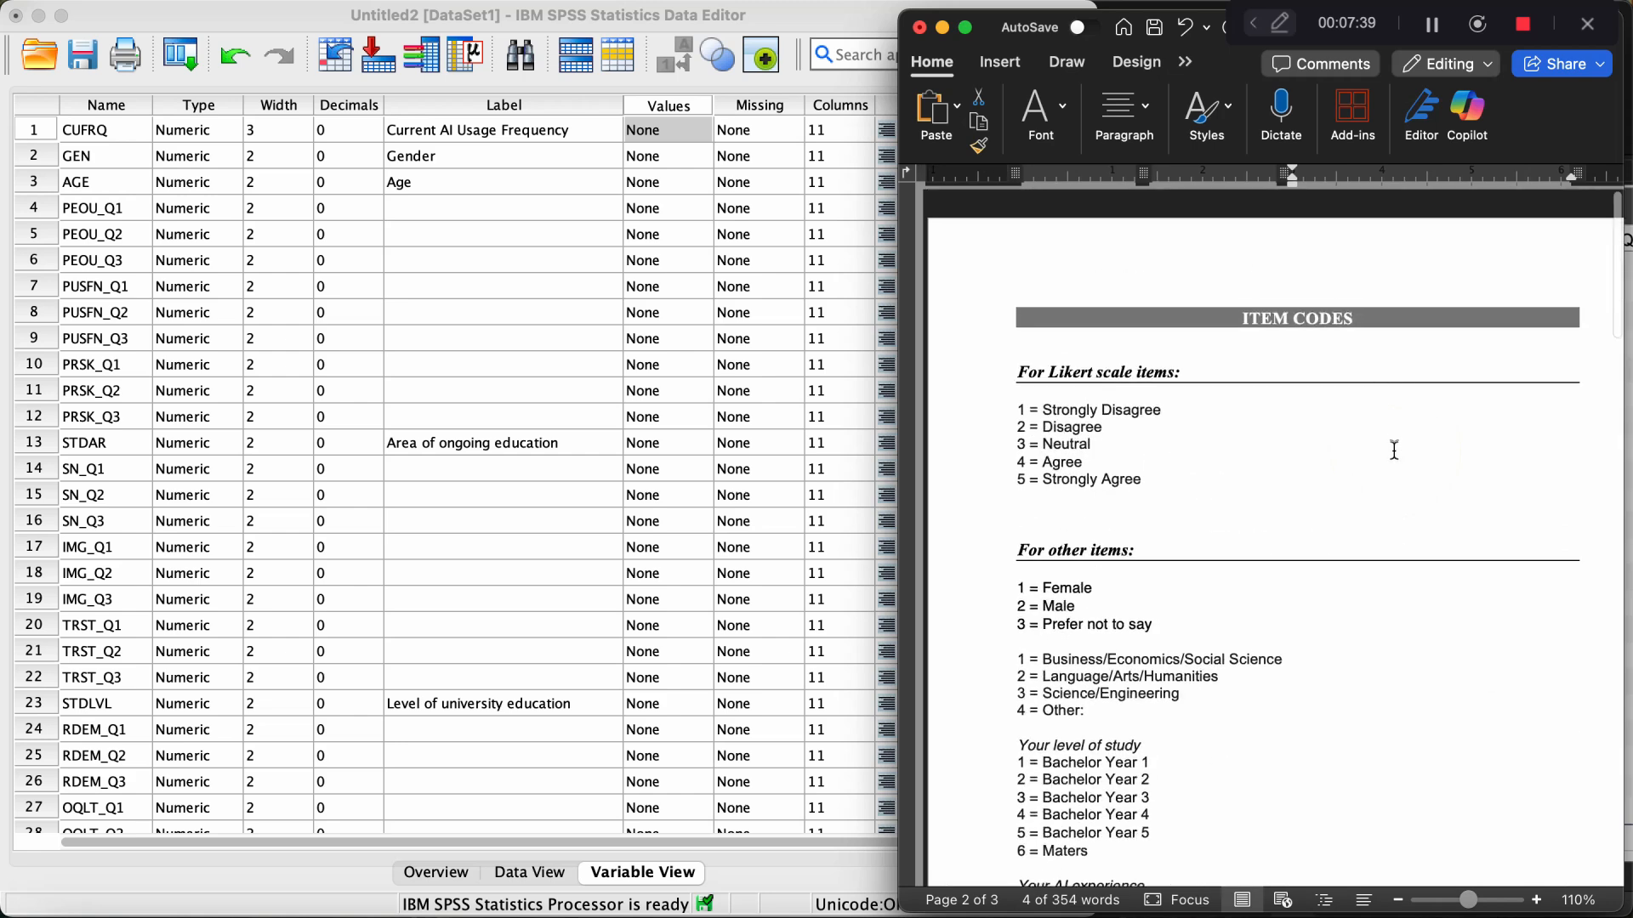
scroll(1174, 510, "down", 3)
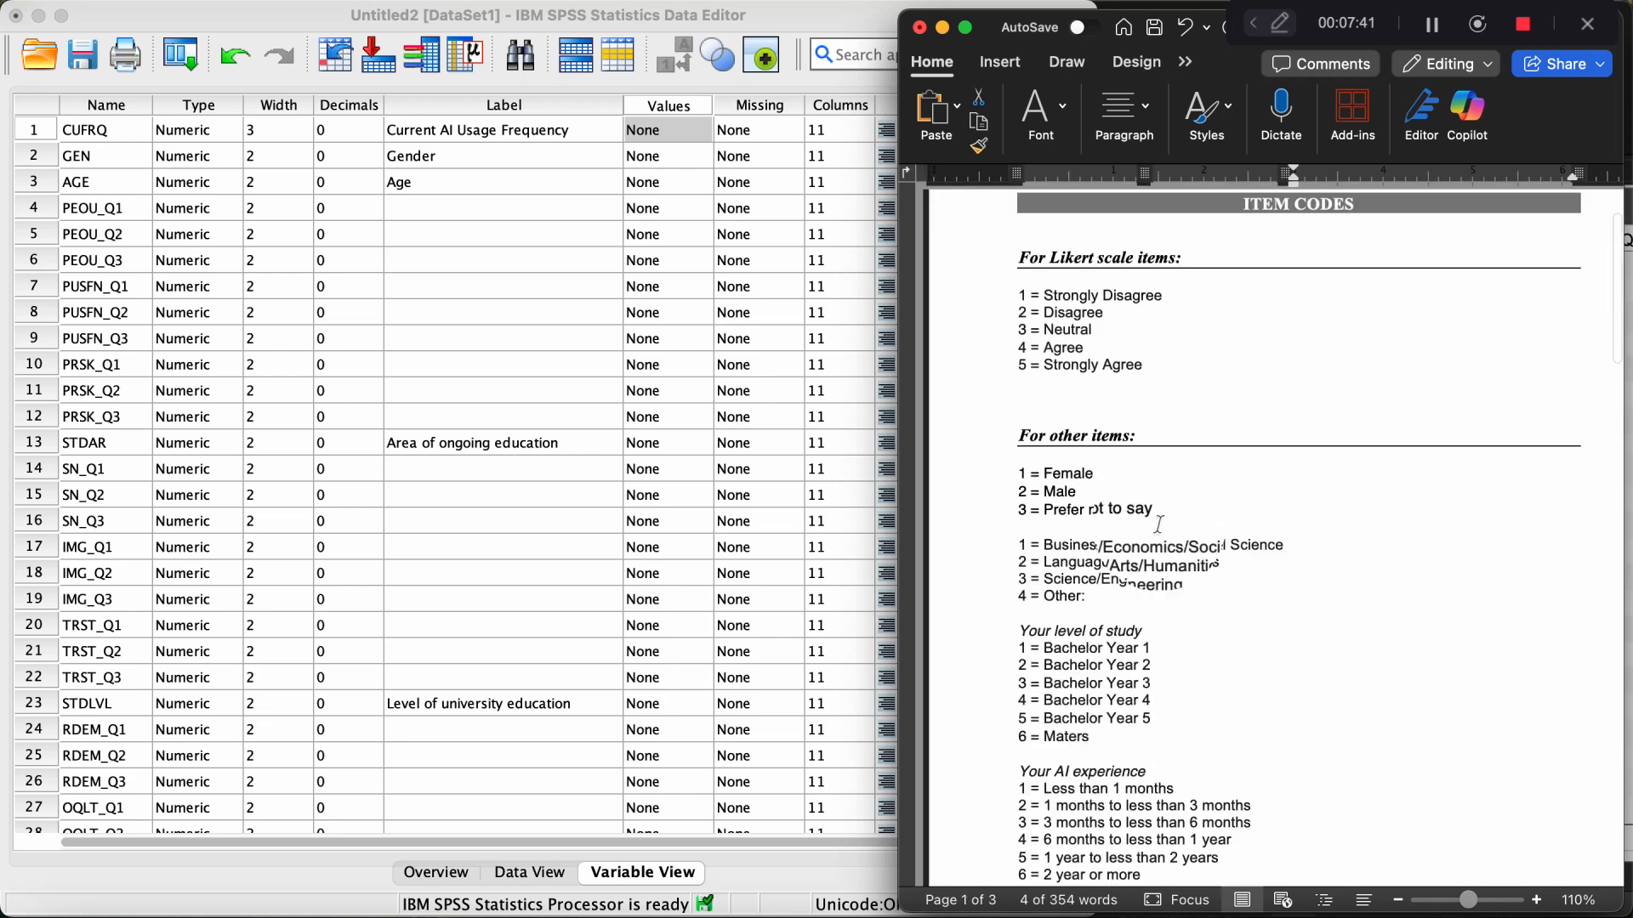
scroll(1159, 525, "down", 2)
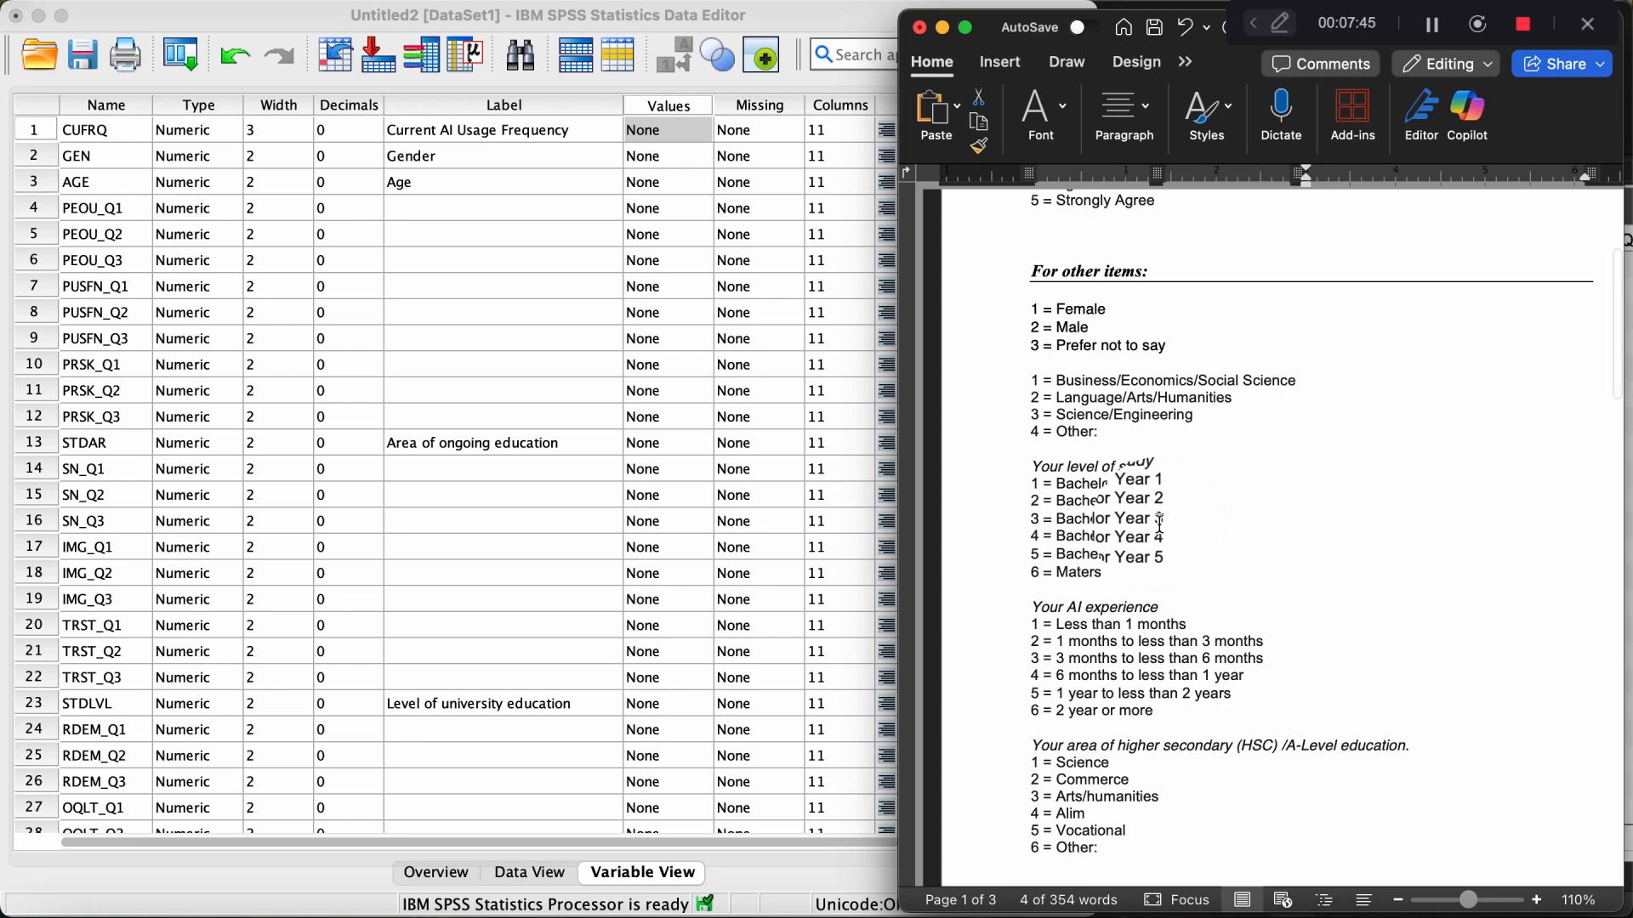
scroll(1160, 524, "down", 5)
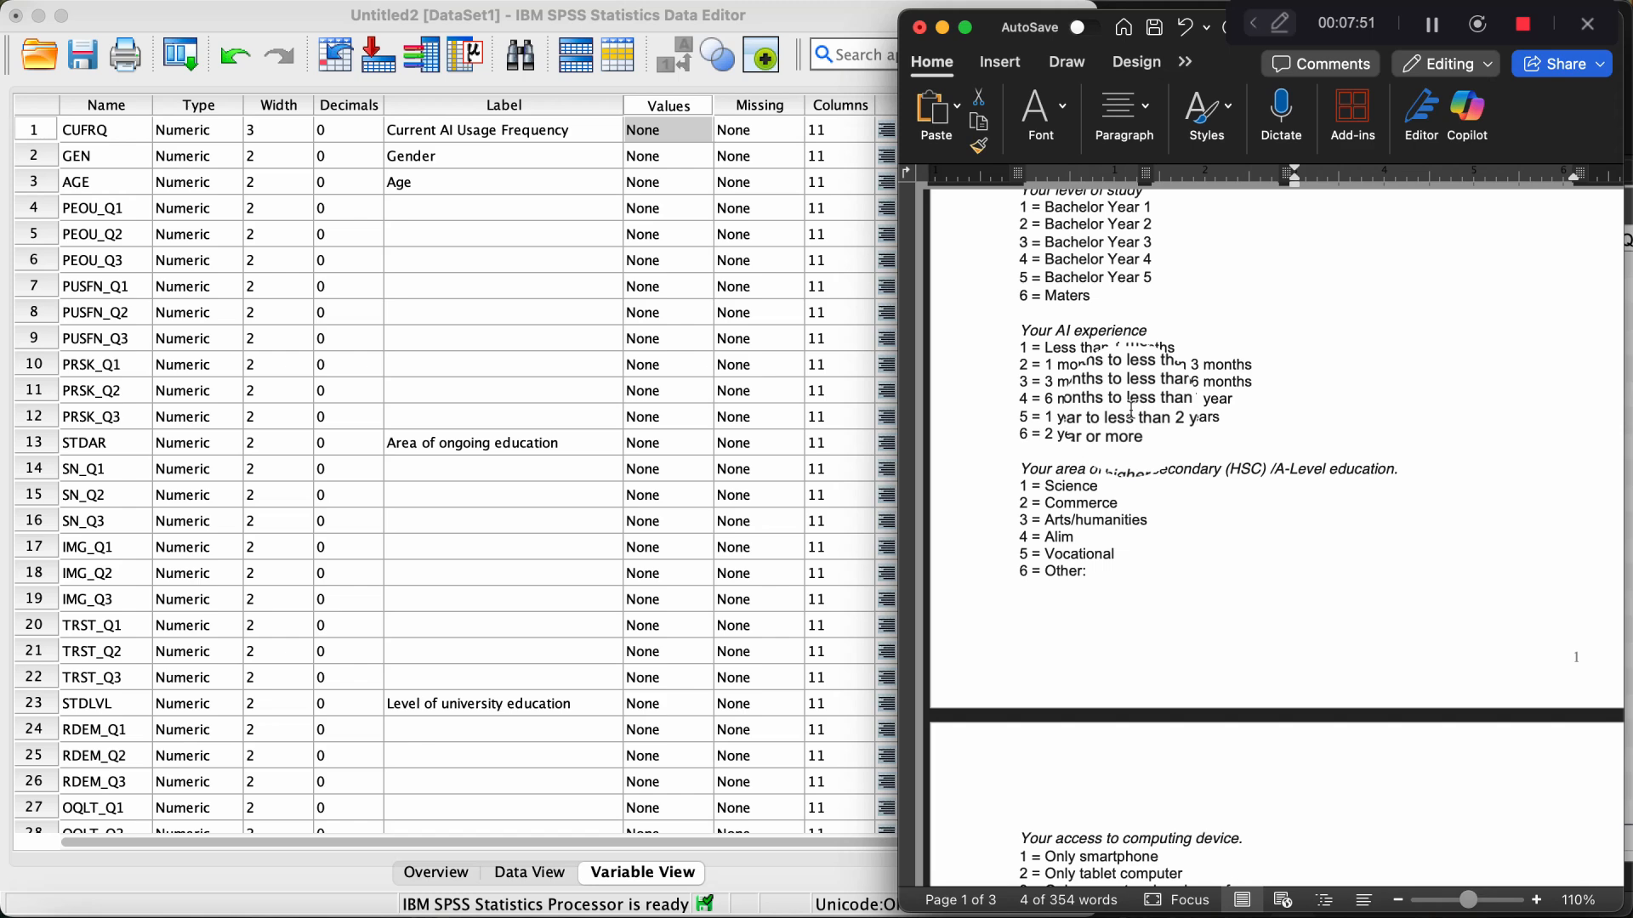
scroll(1131, 408, "down", 1)
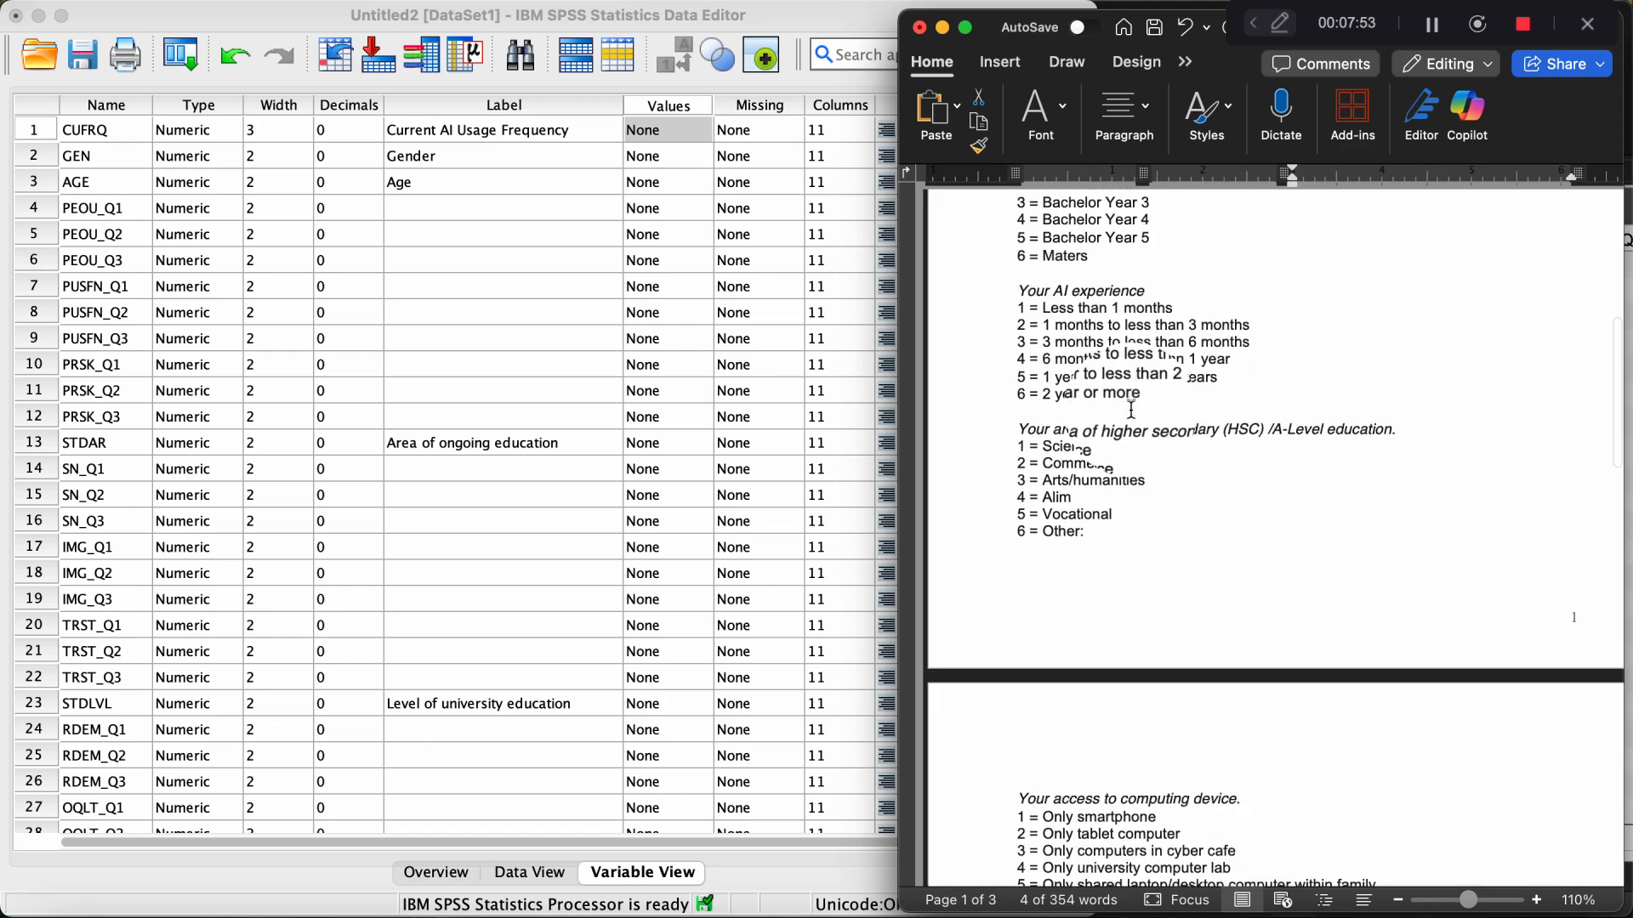
scroll(1131, 408, "down", 5)
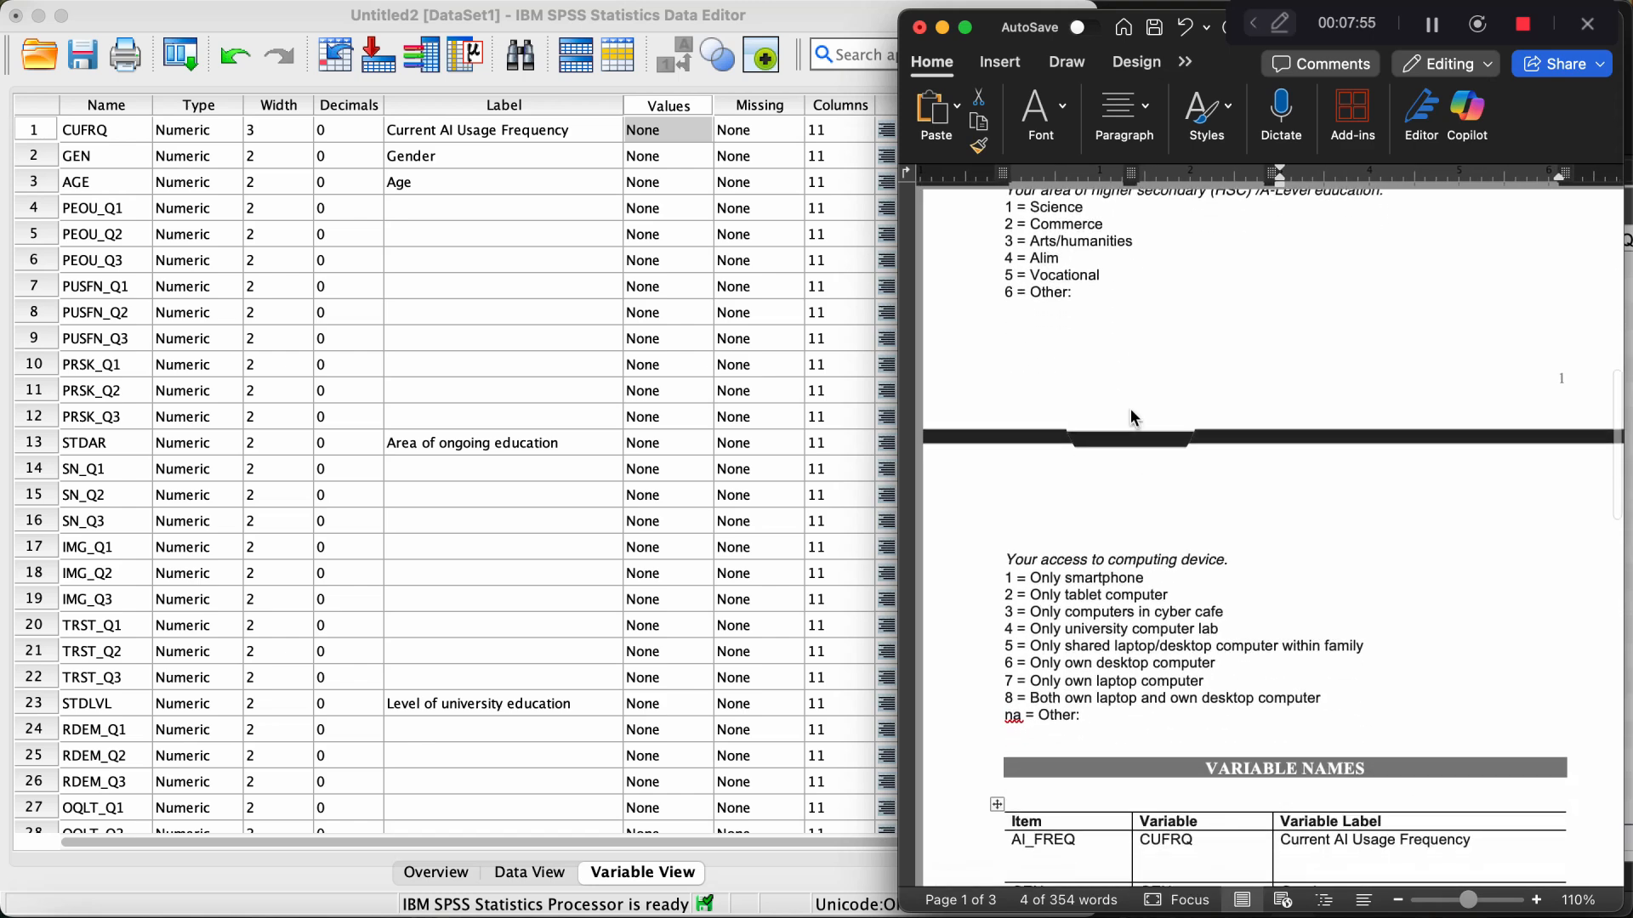
scroll(1131, 409, "down", 3)
scroll(1134, 510, "up", 15)
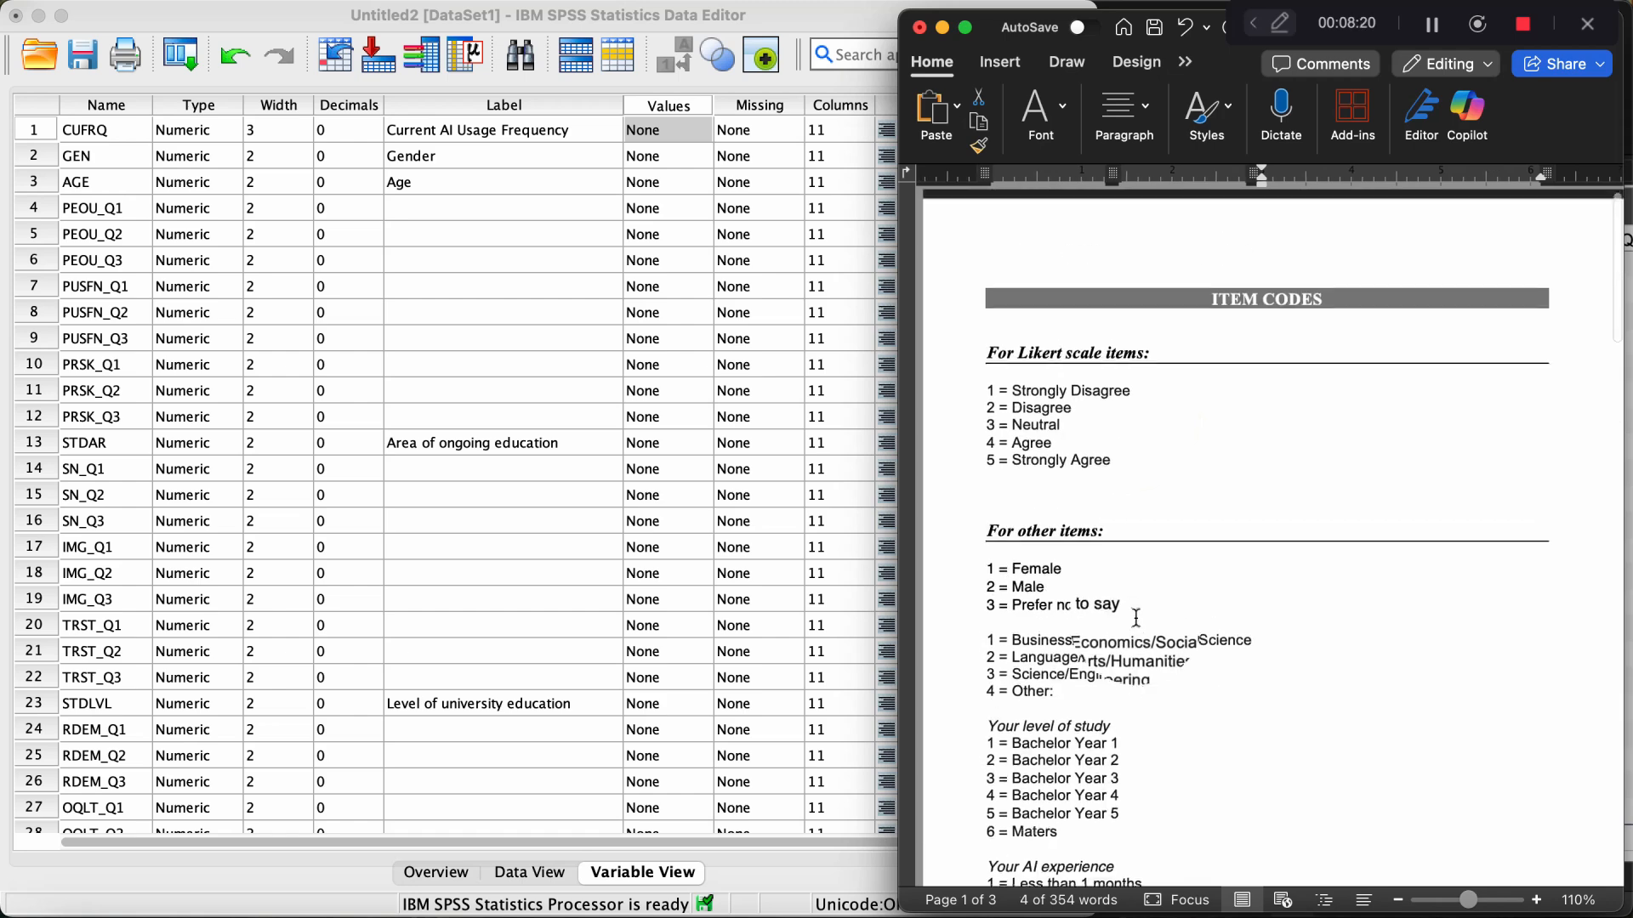
scroll(1136, 617, "down", 4)
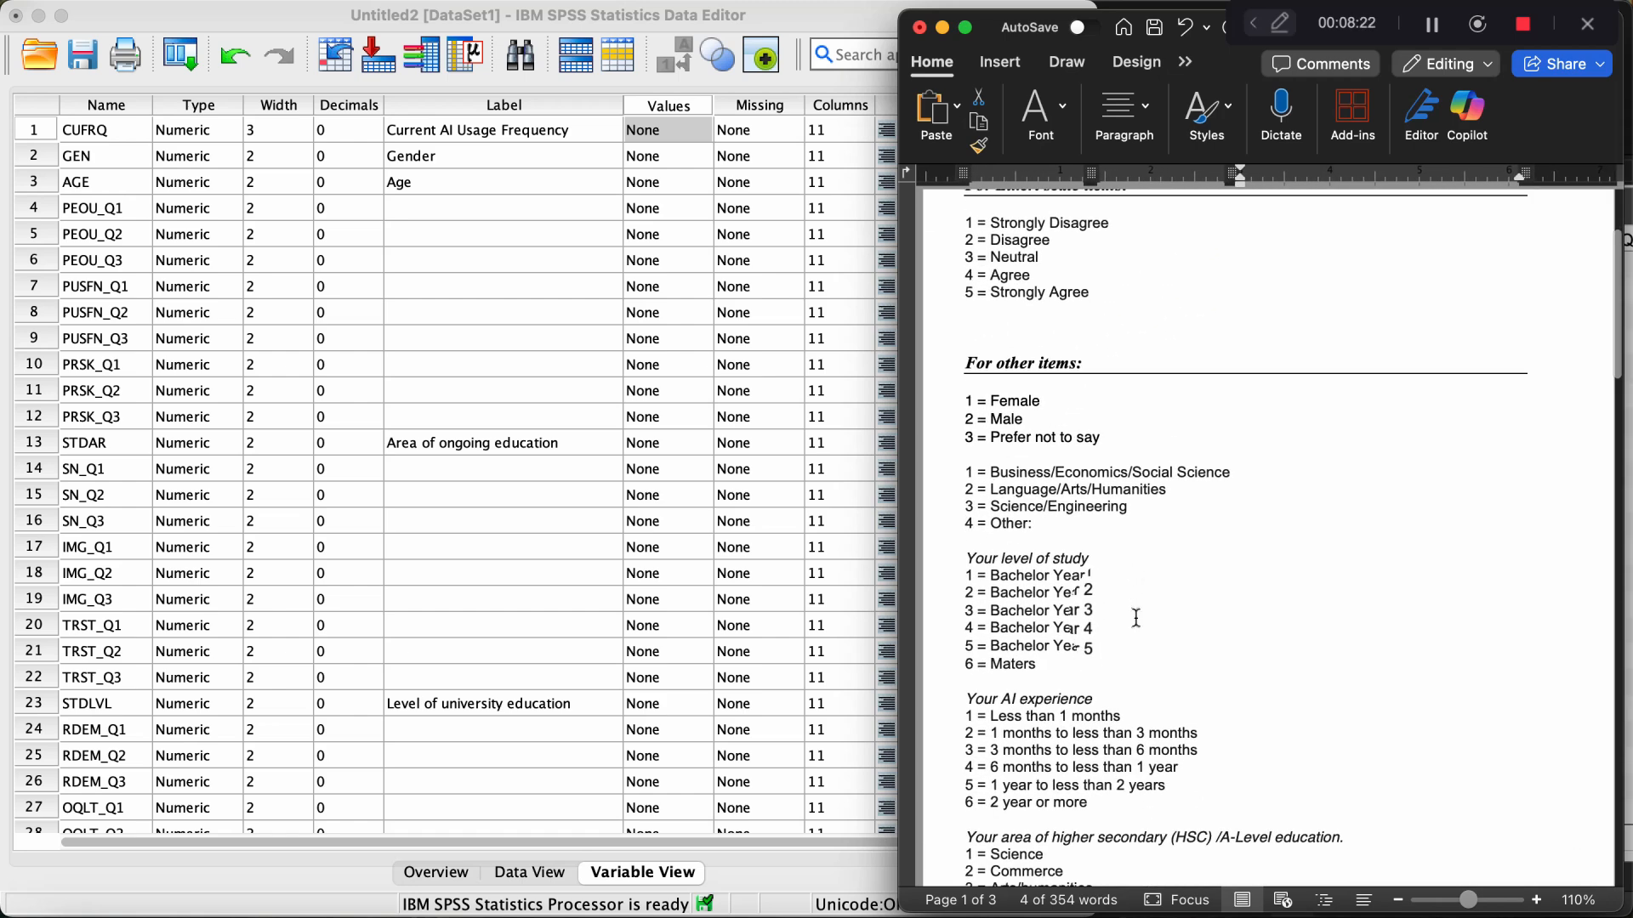
Examine the remaining item codes in the Word notes and open the Step 3 Excel workbook from the Data folder.
scroll(1136, 618, "down", 6)
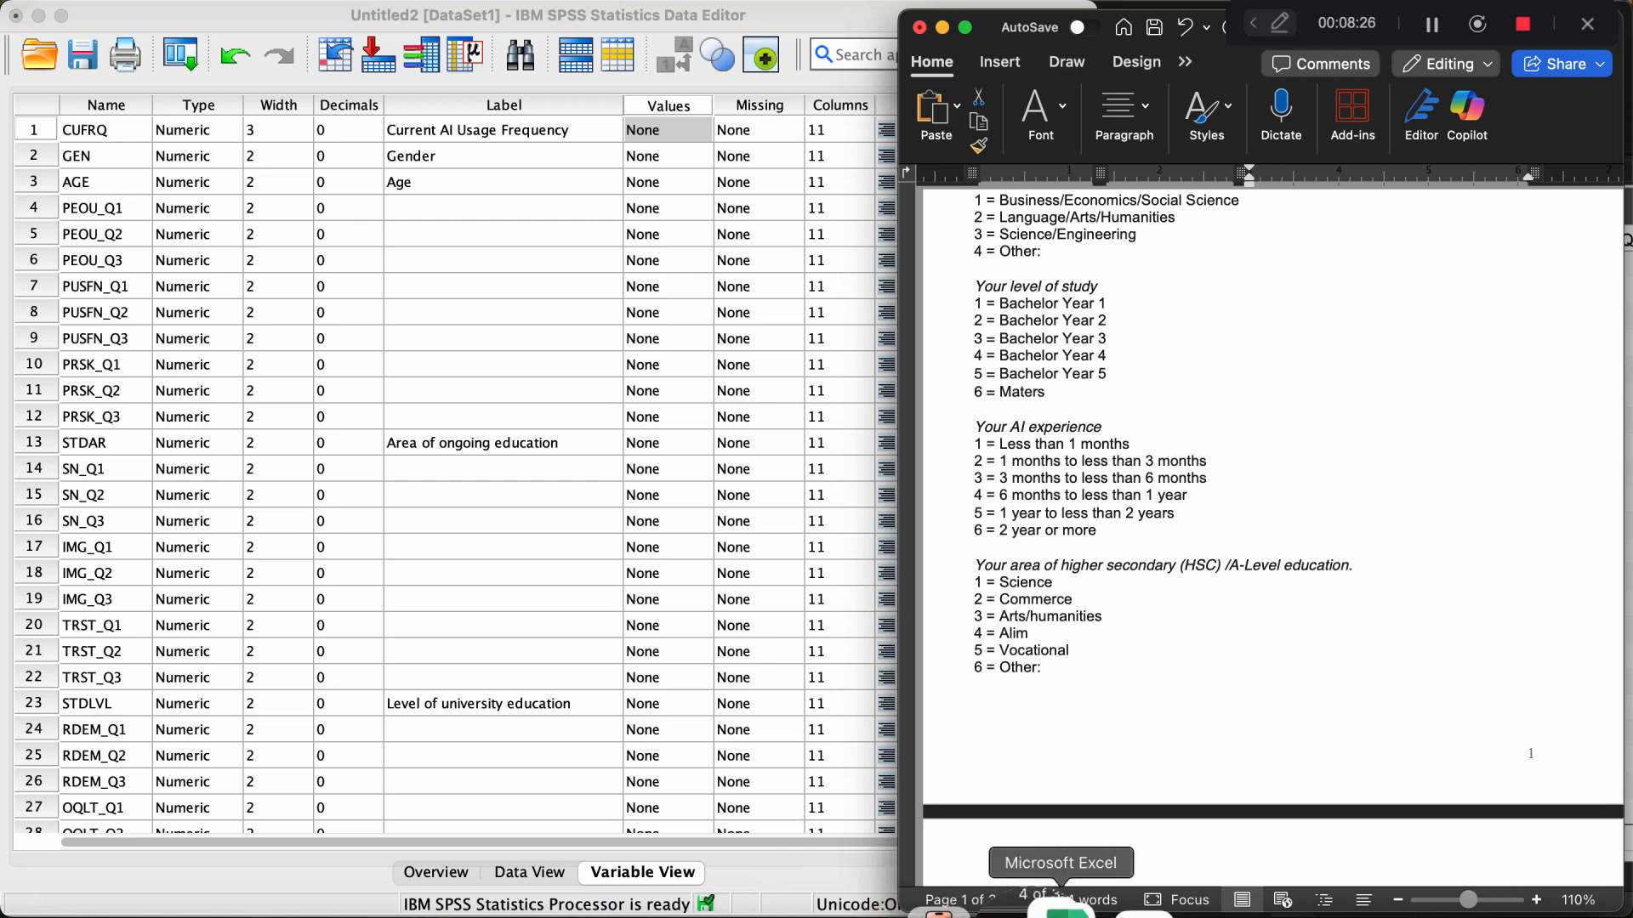
left_click(68, 911)
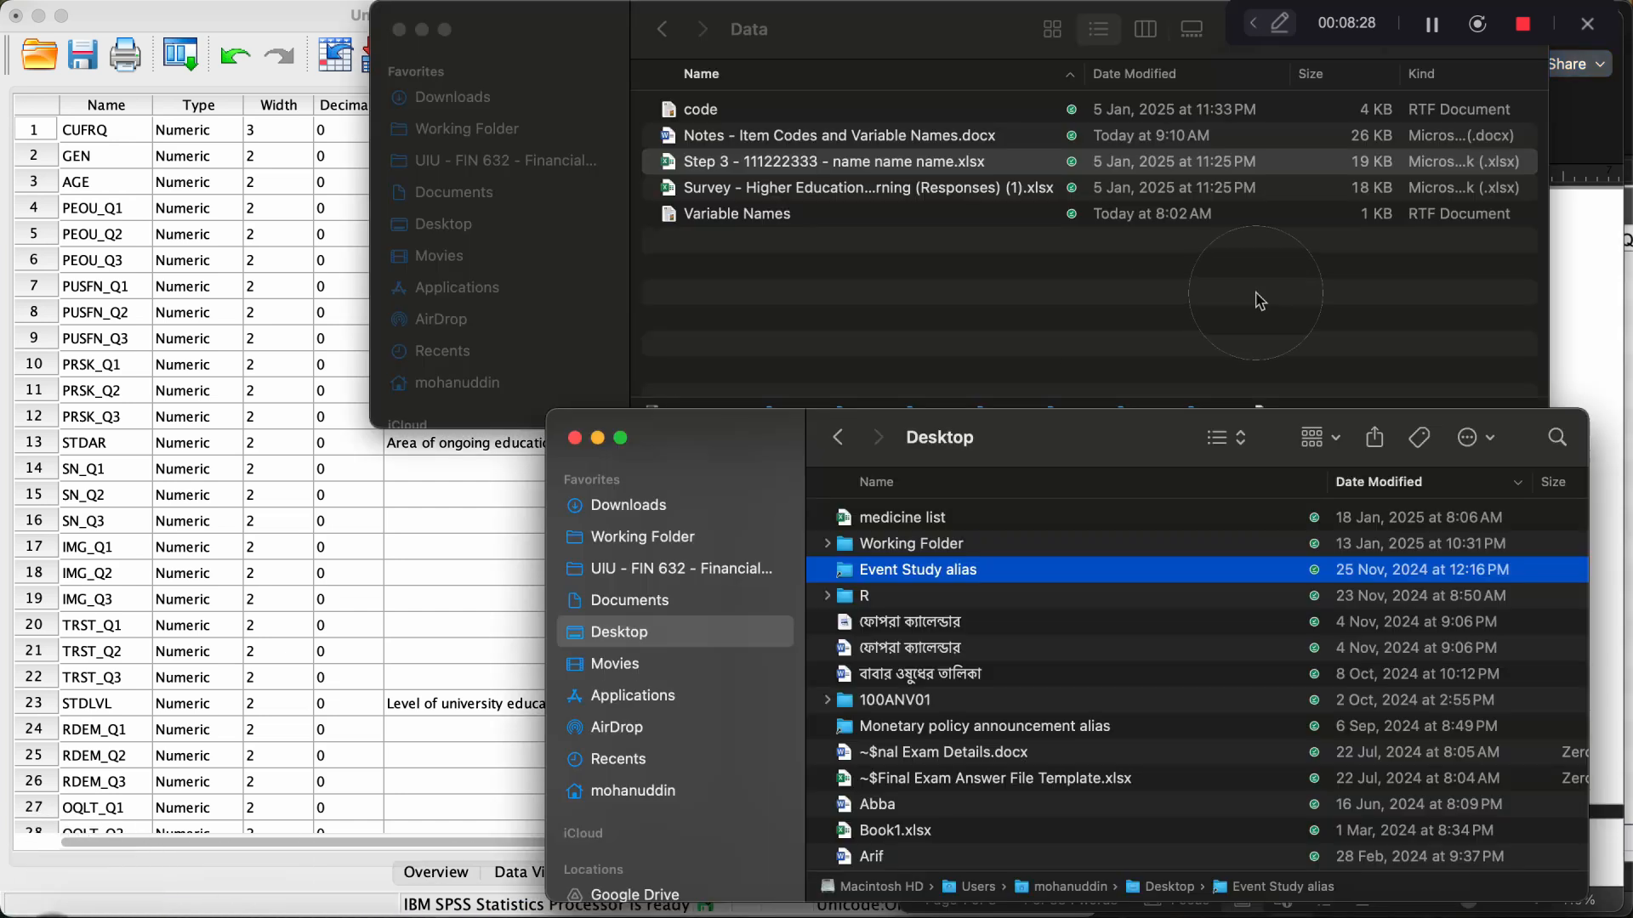
double_click(821, 162)
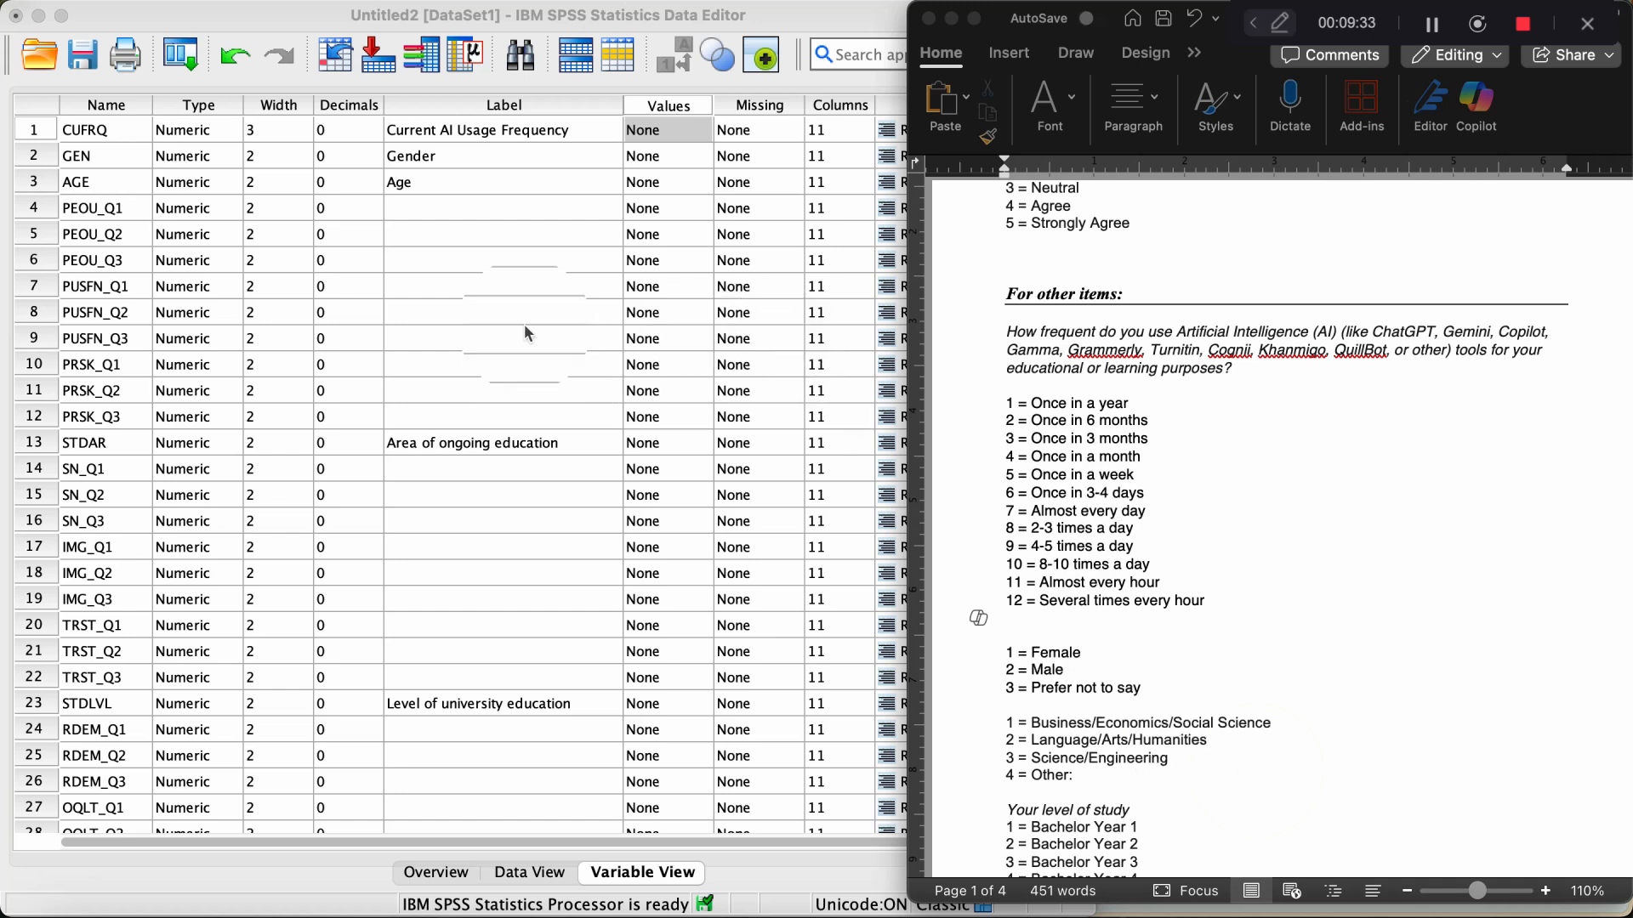
Highlight code 12 in the Word notes, then open the Value Labels dialog for CUFRQ and arrange it beside the frequency codes.
left_click(1255, 370)
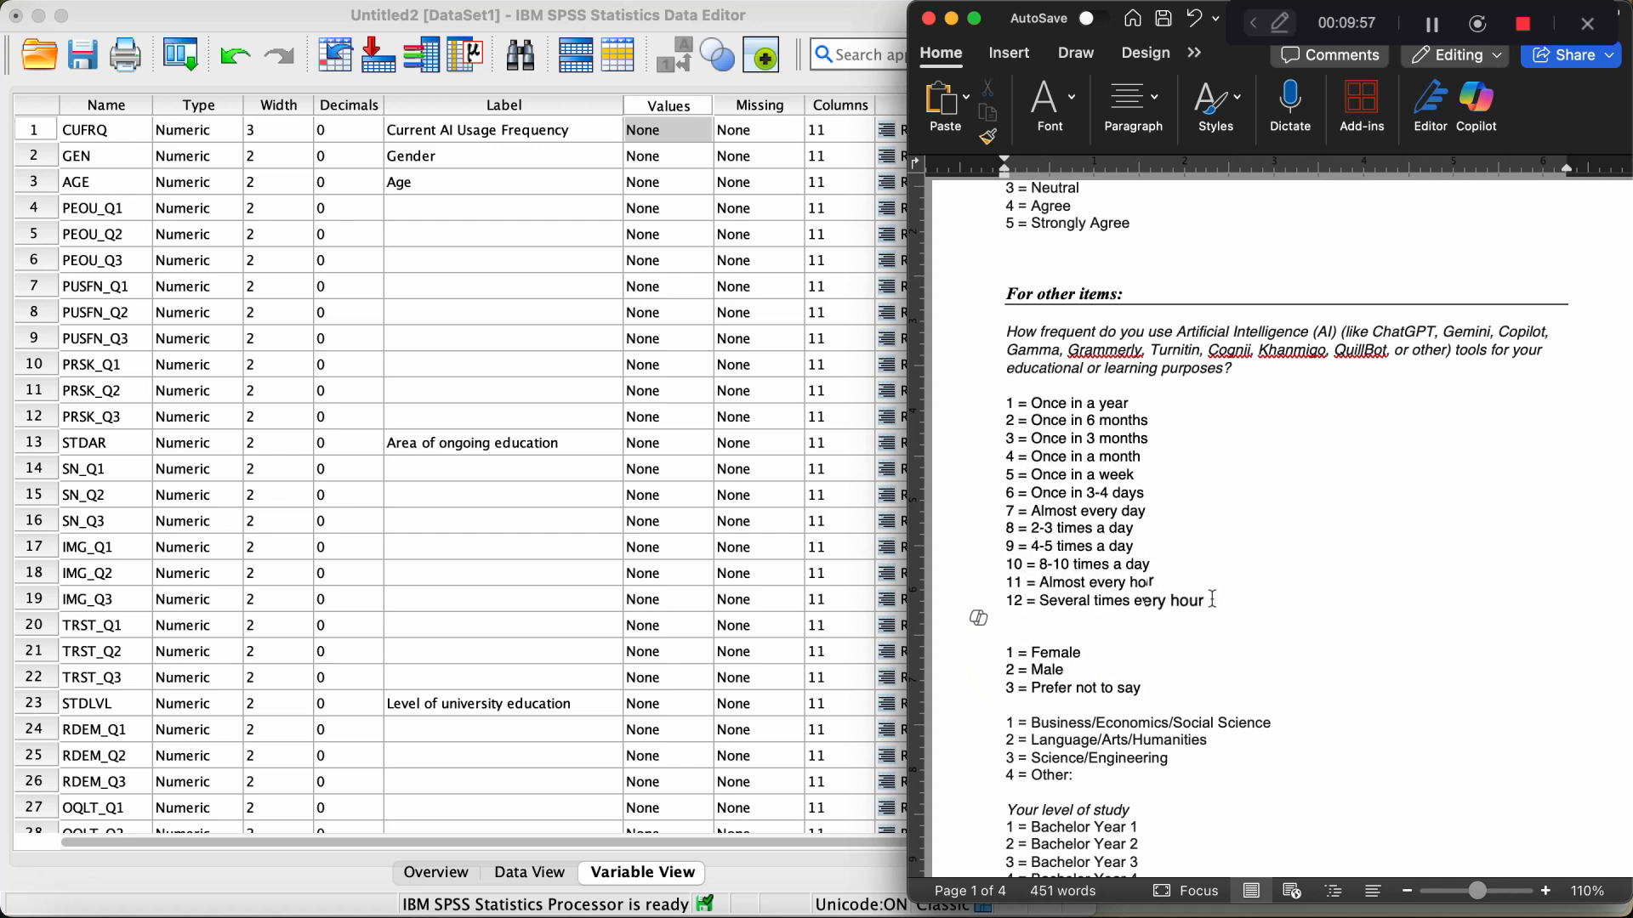
left_click_drag(1212, 600, 1019, 600)
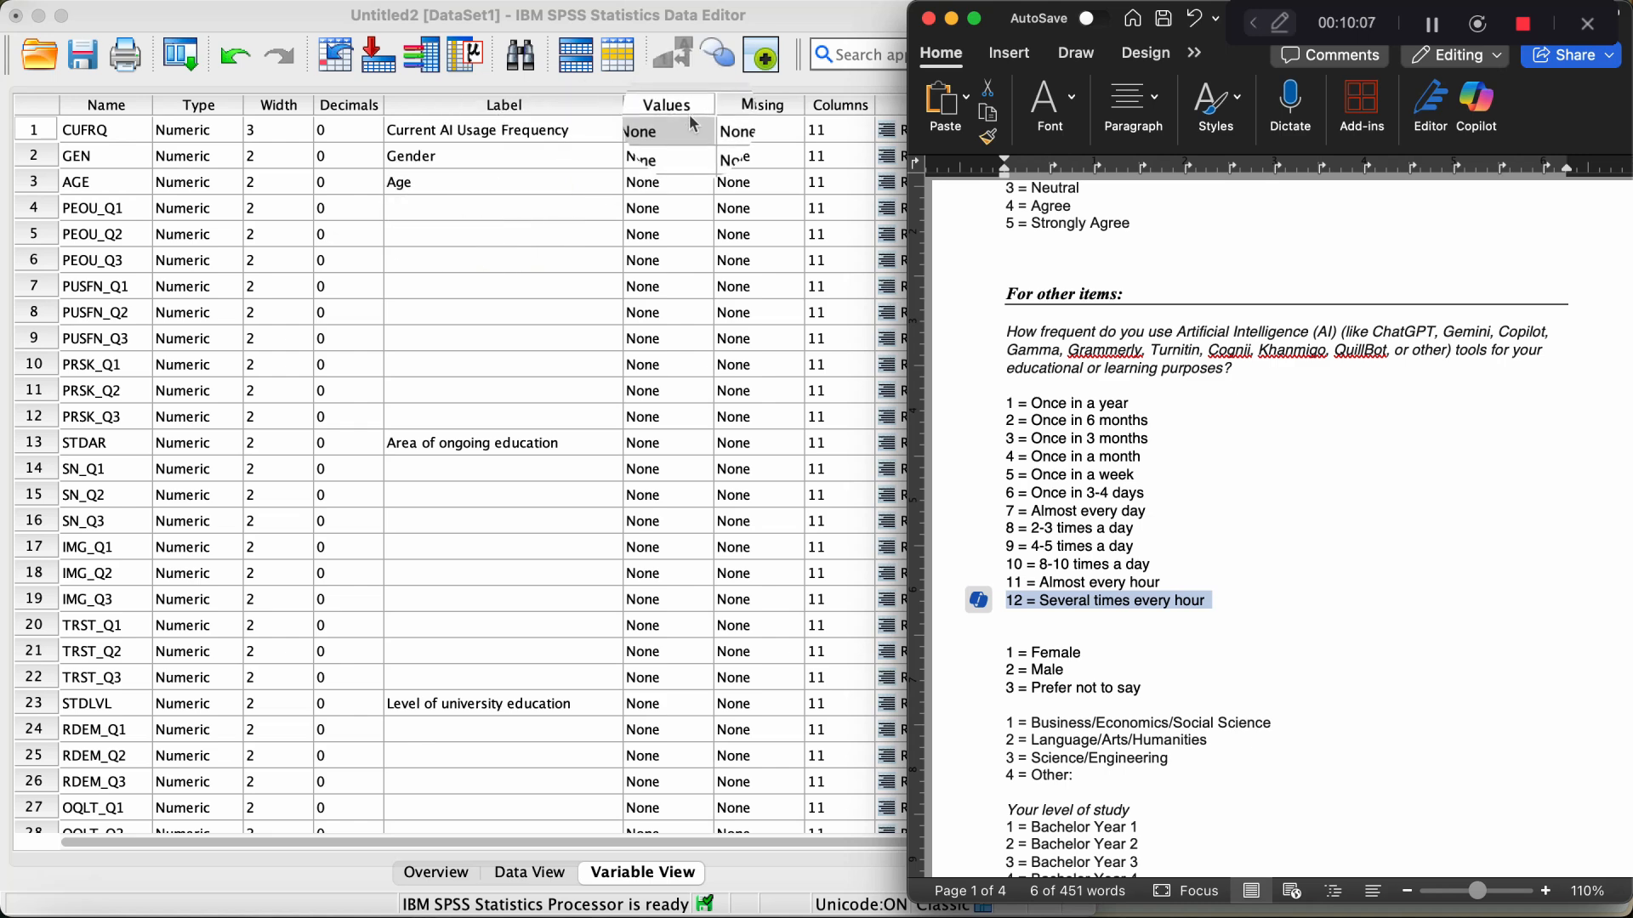
left_click(668, 130)
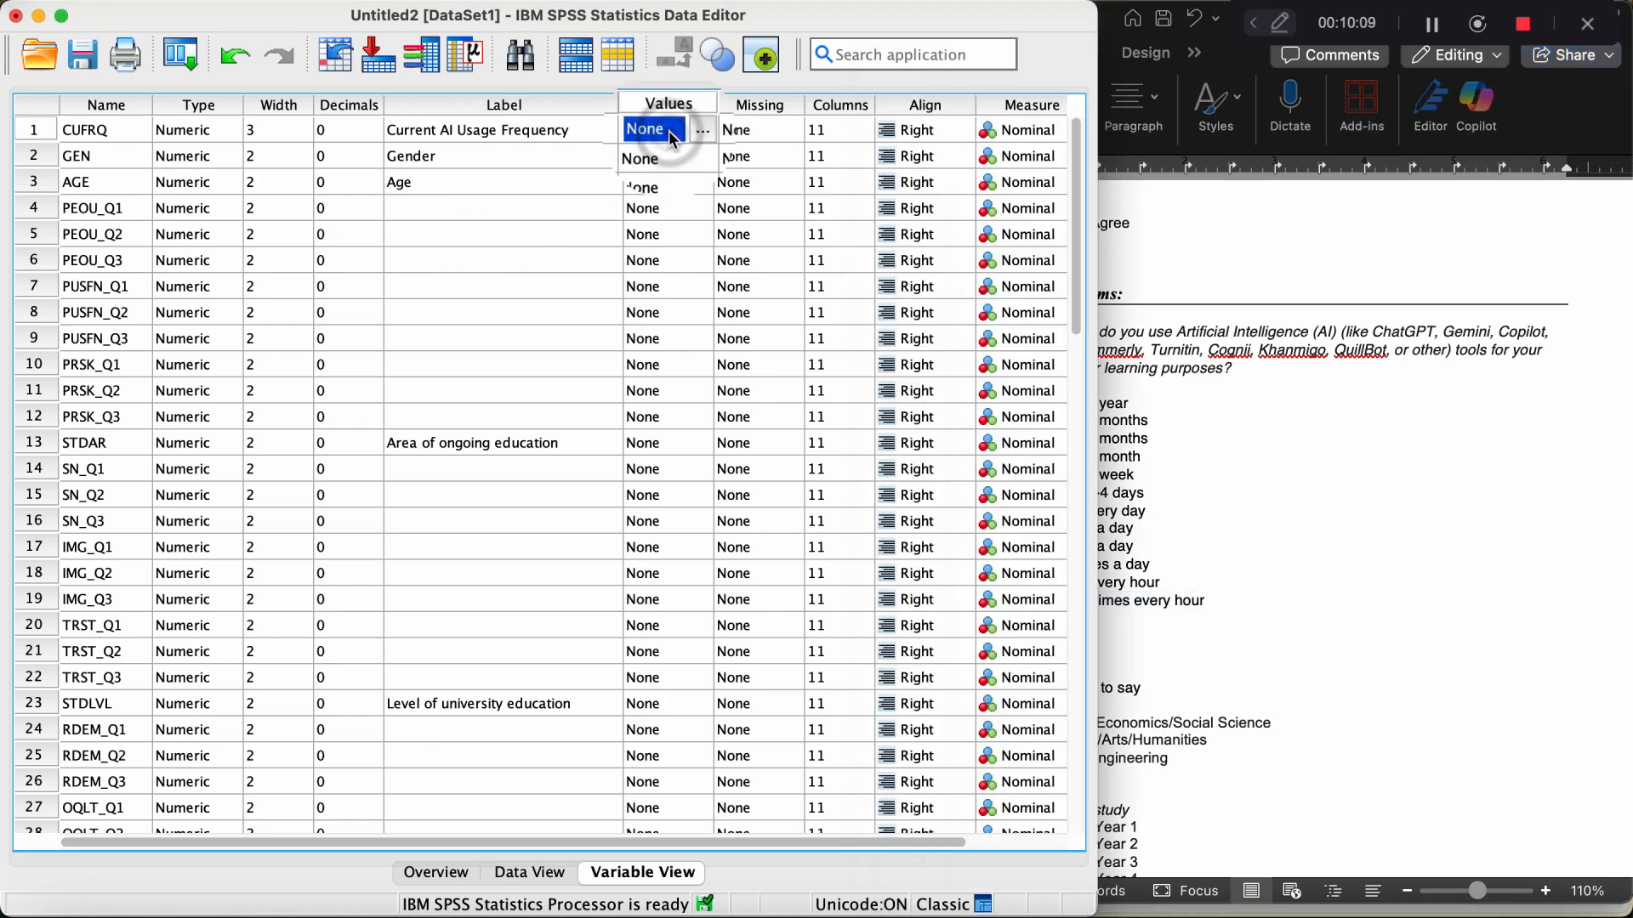
left_click(699, 133)
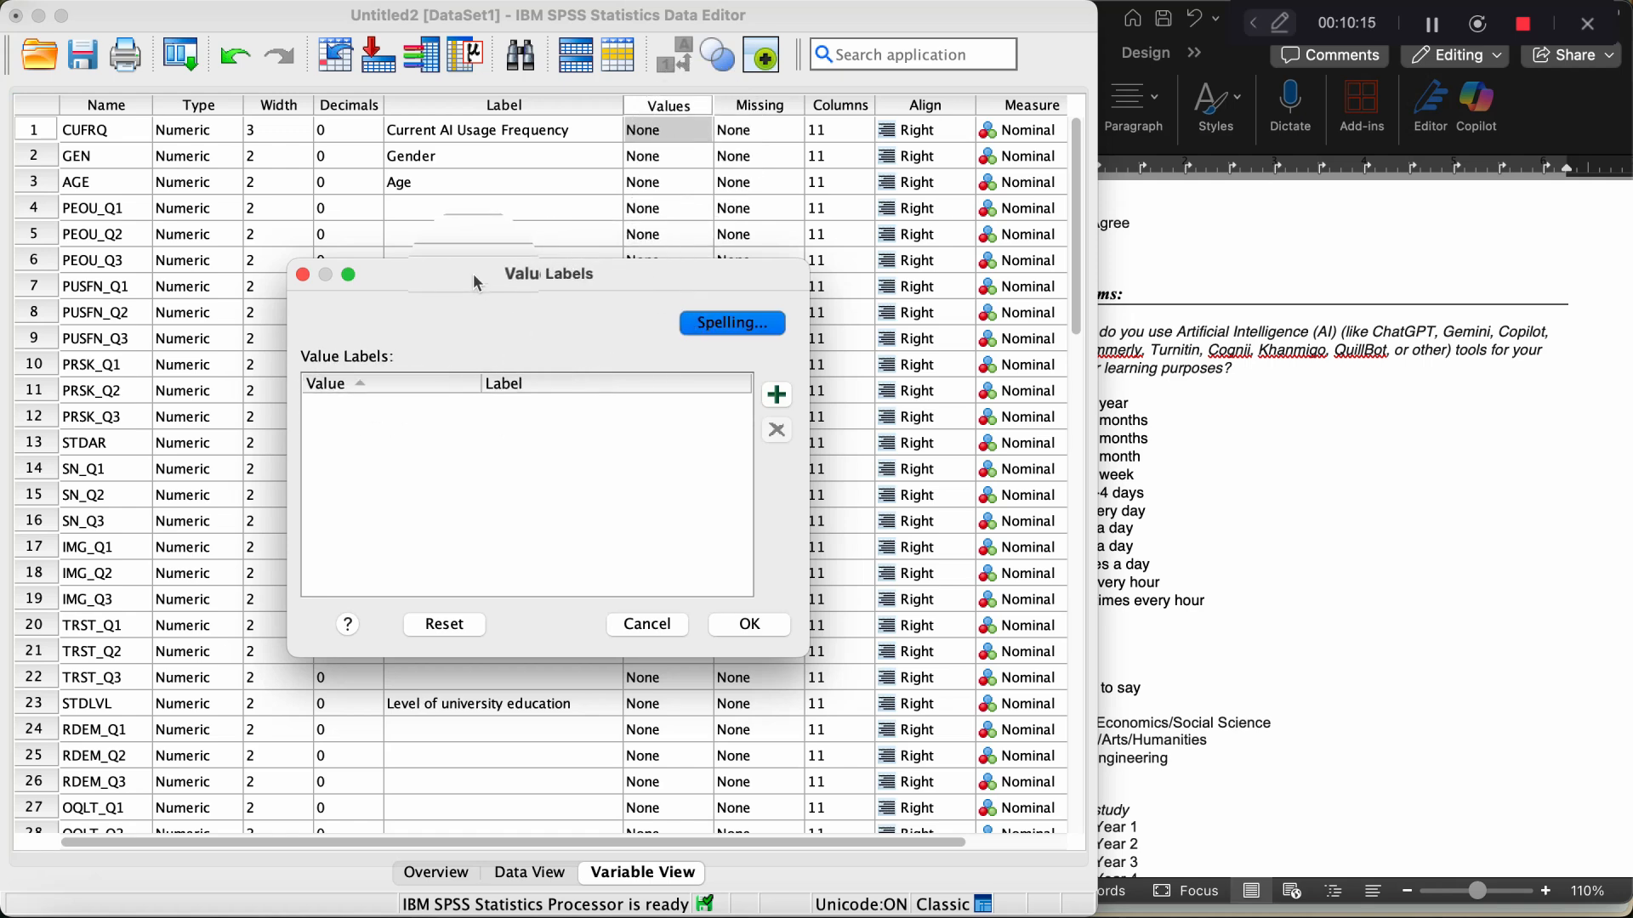
left_click_drag(472, 273, 393, 145)
left_click(1208, 284)
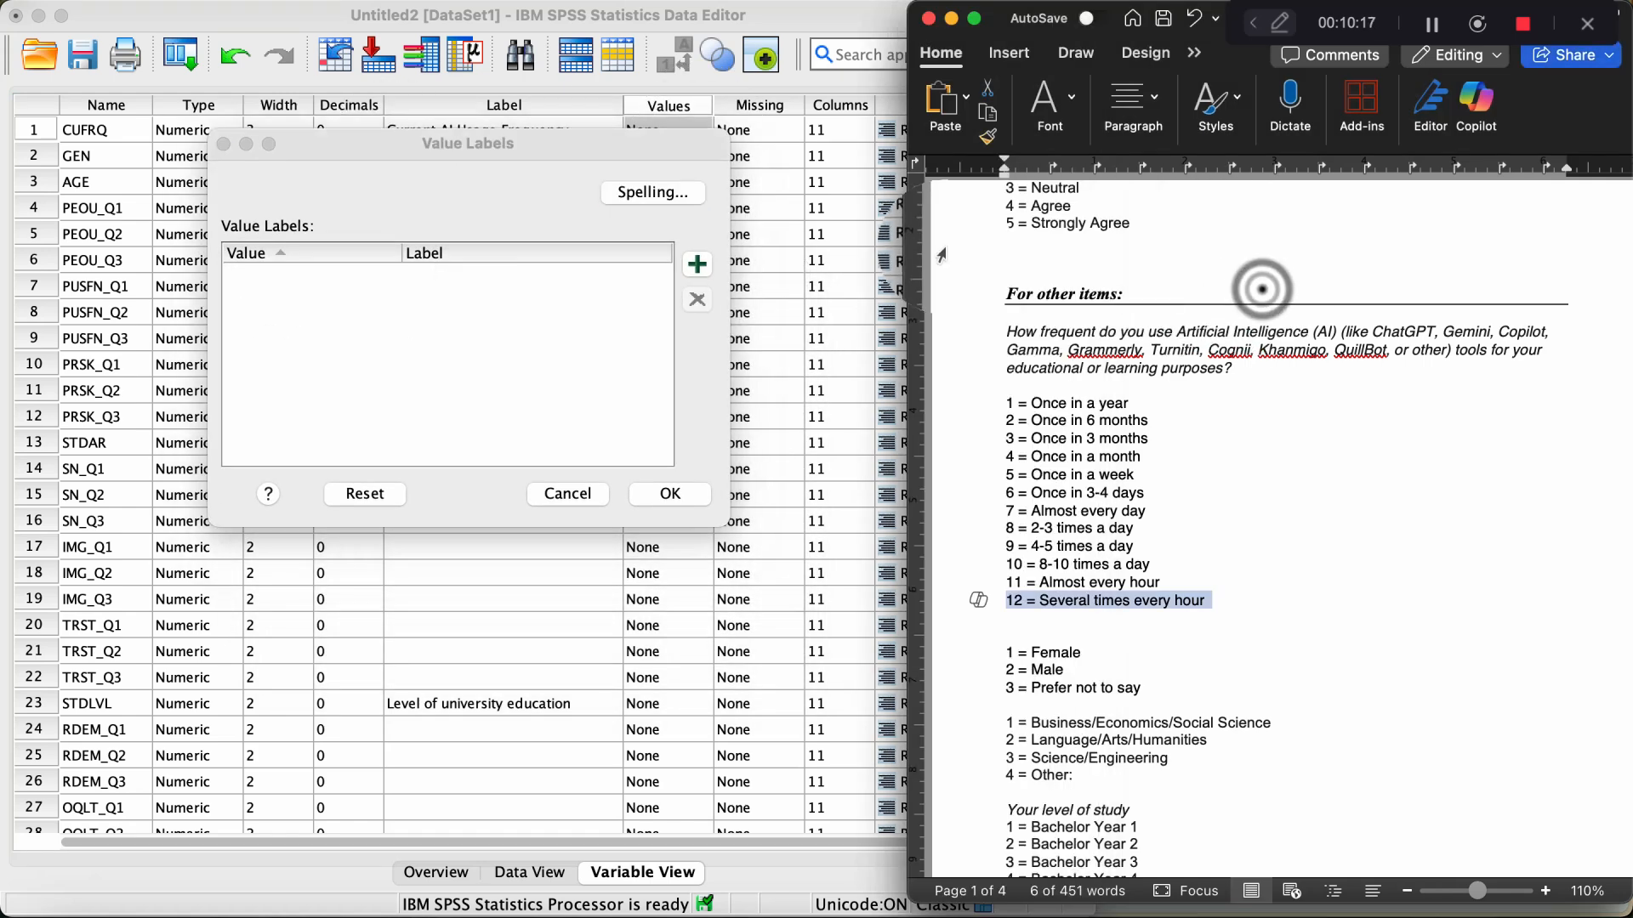
left_click_drag(905, 237, 997, 267)
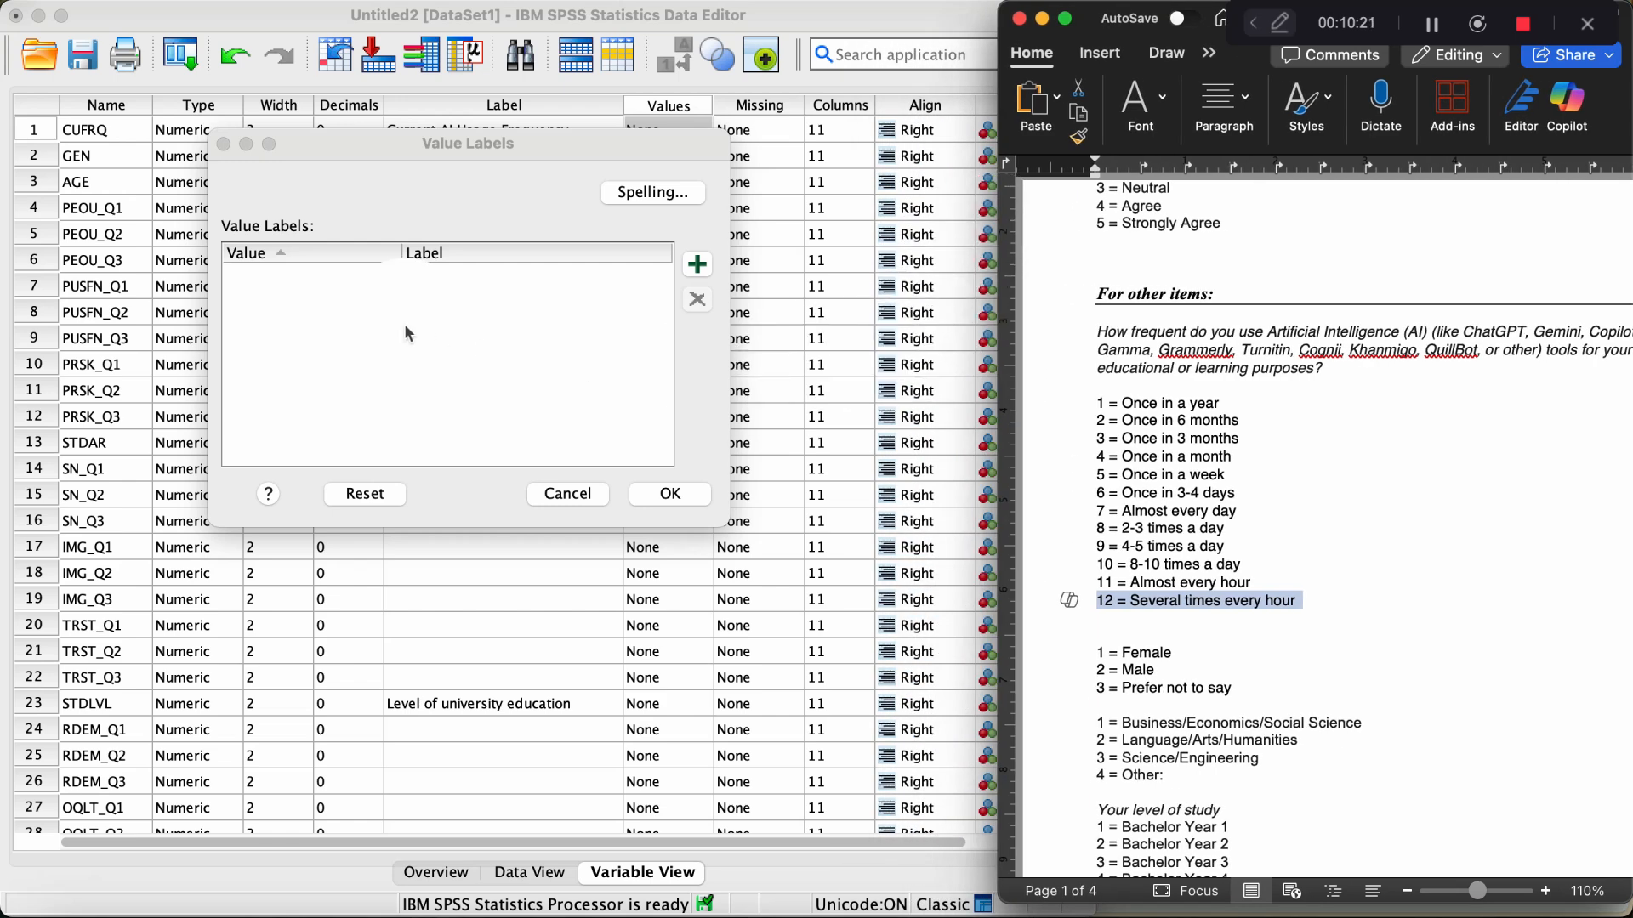
Add value 1 with the label "Once in a year" to the value labels of CUFRQ.
left_click(697, 265)
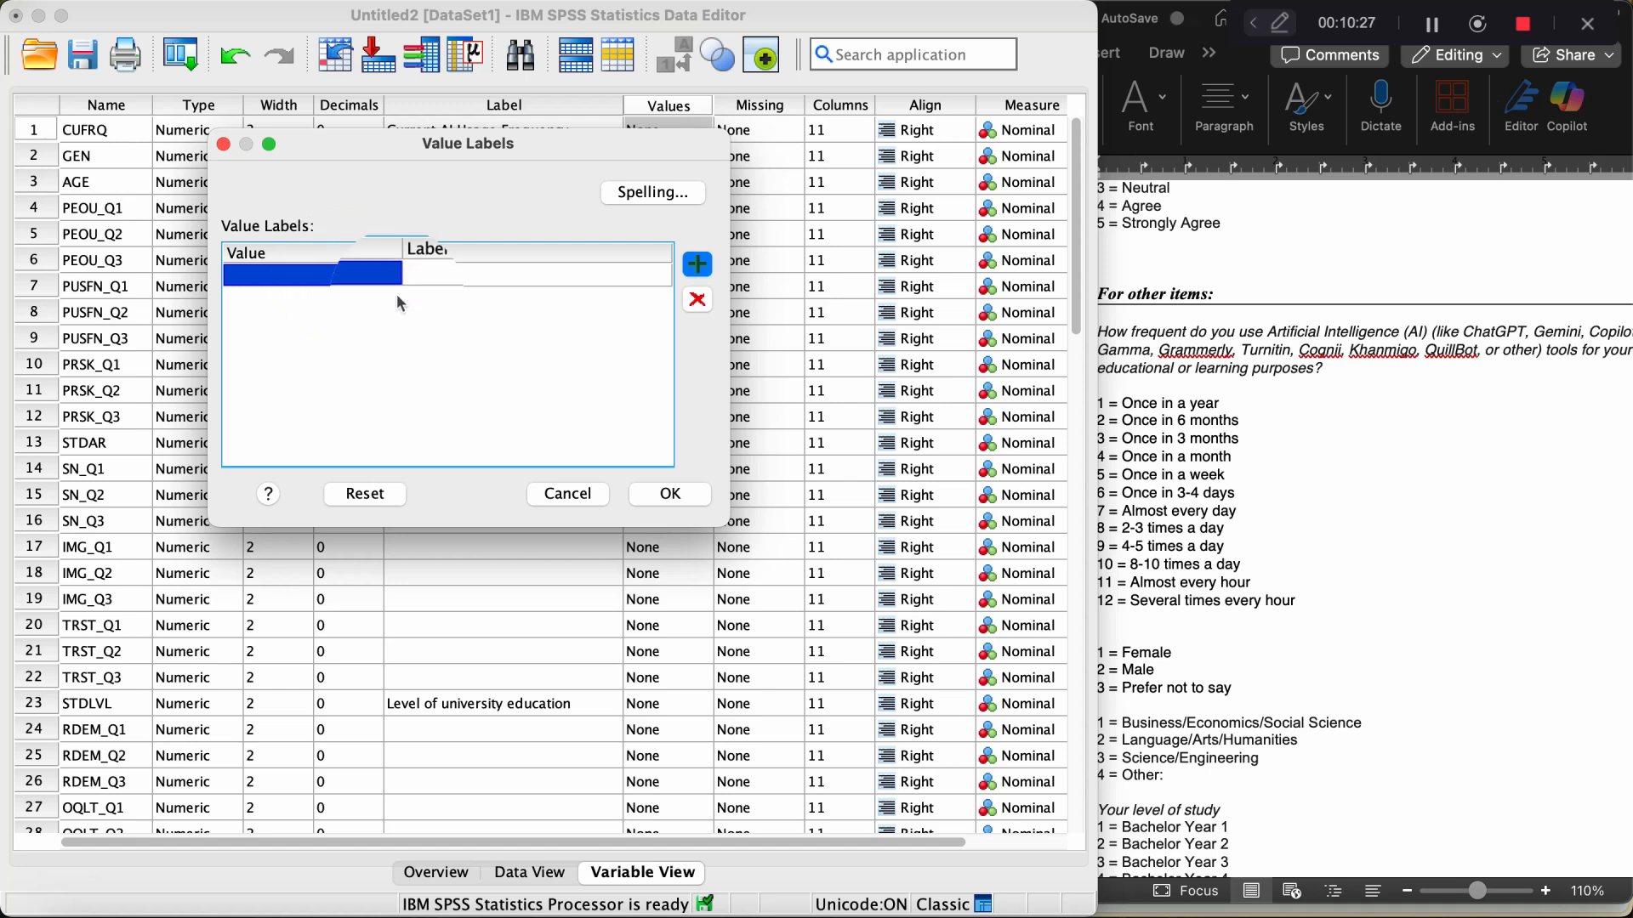
left_click(343, 284)
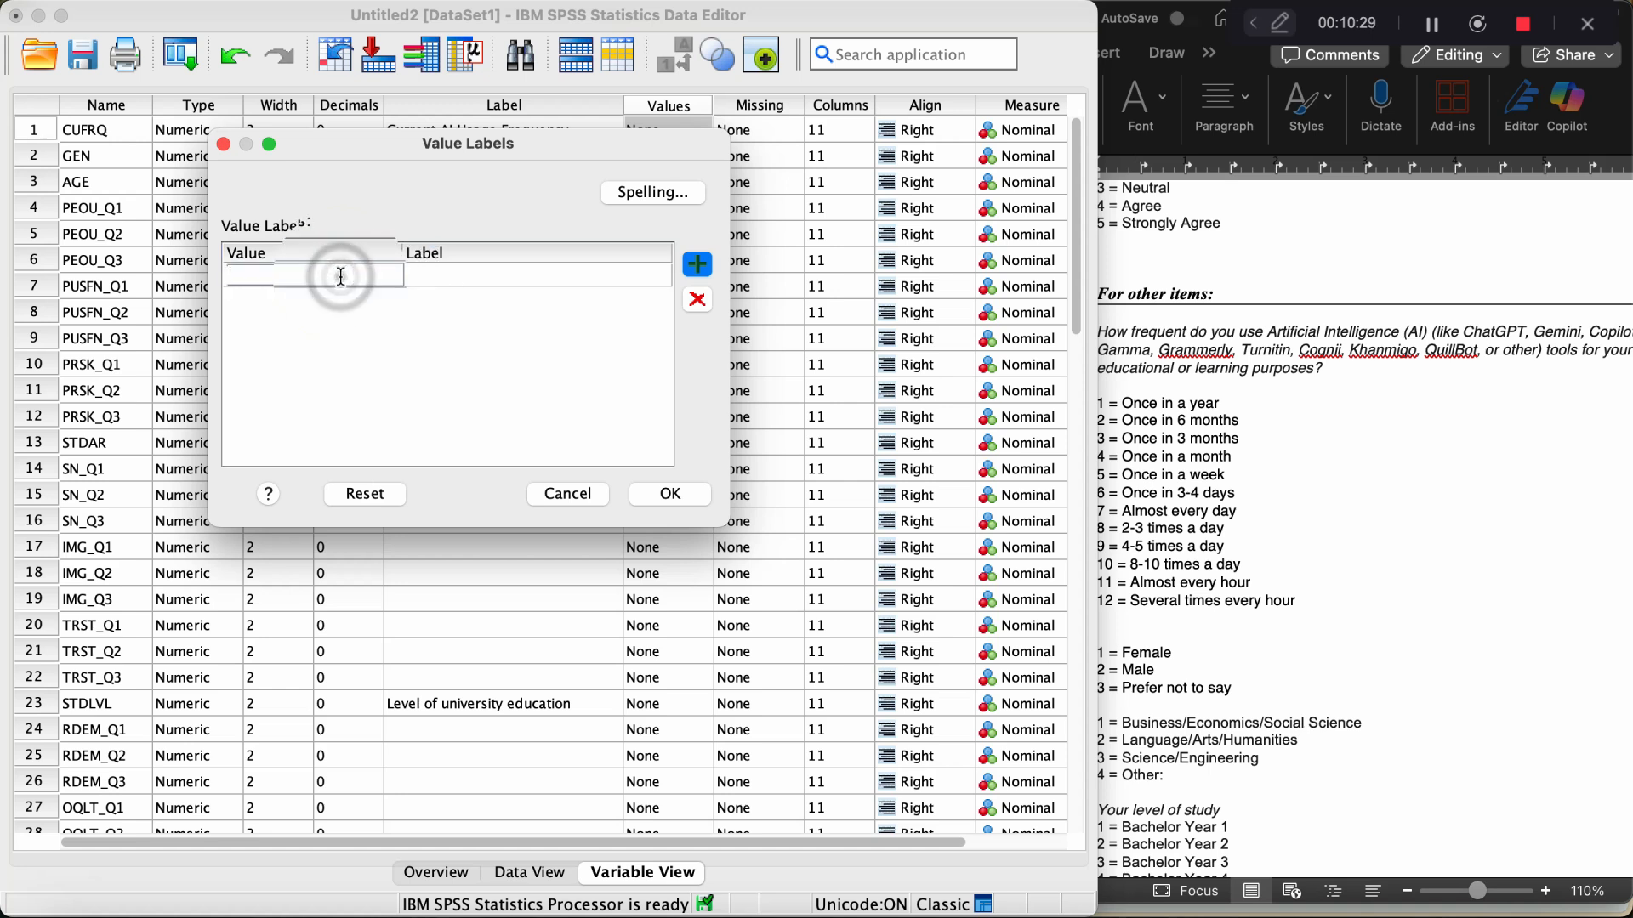
type("1")
left_click(455, 276)
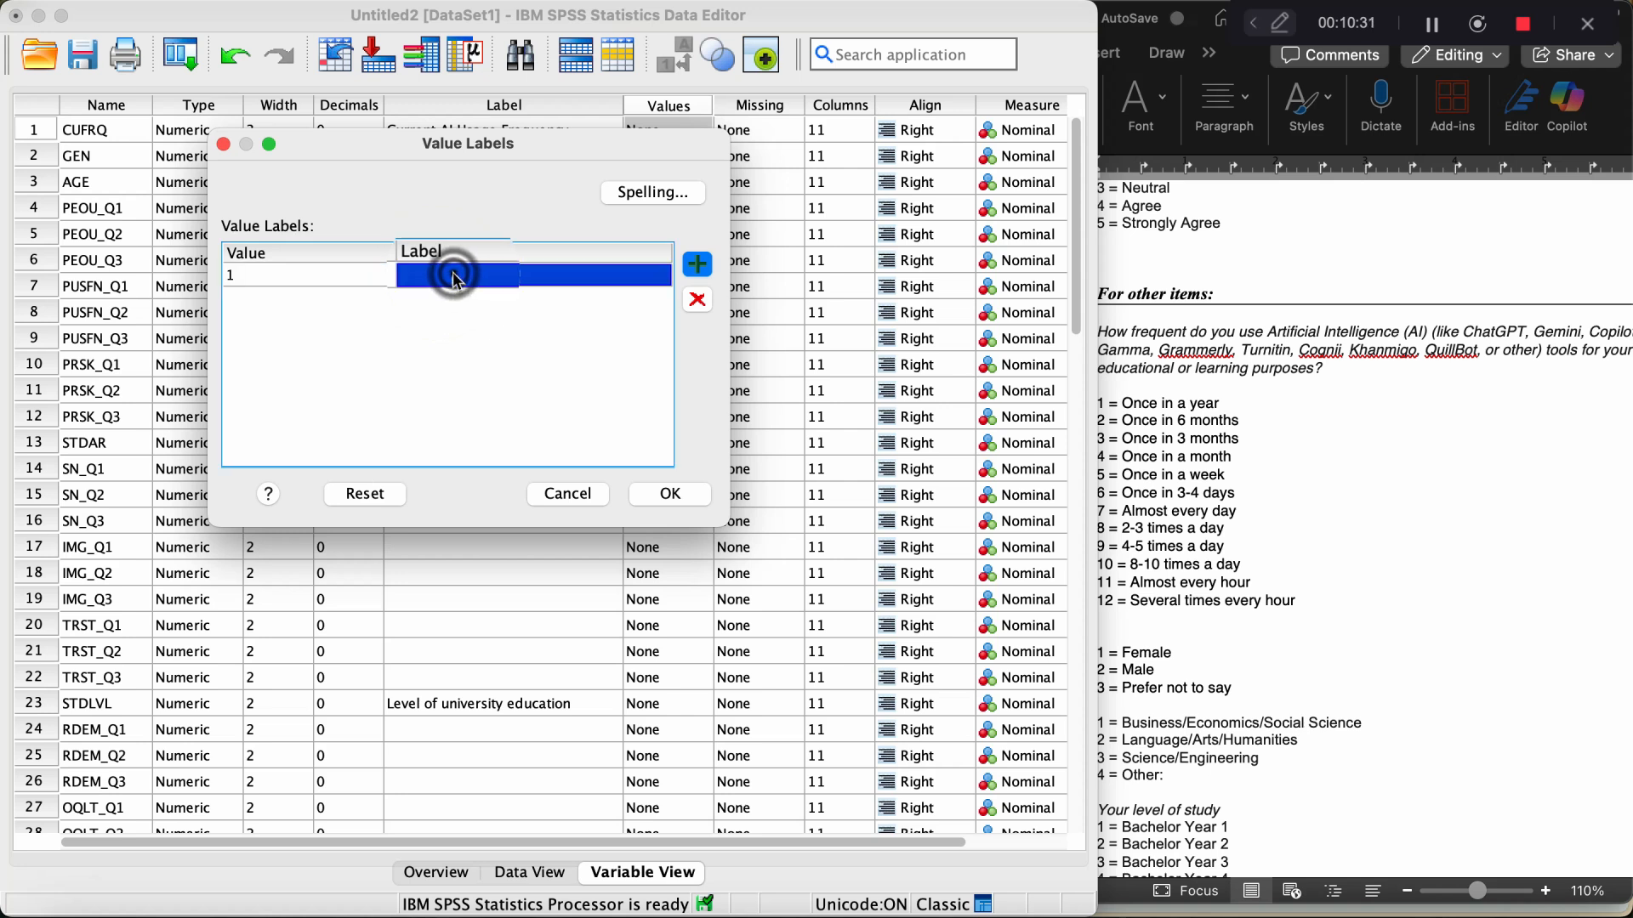
left_click(453, 275)
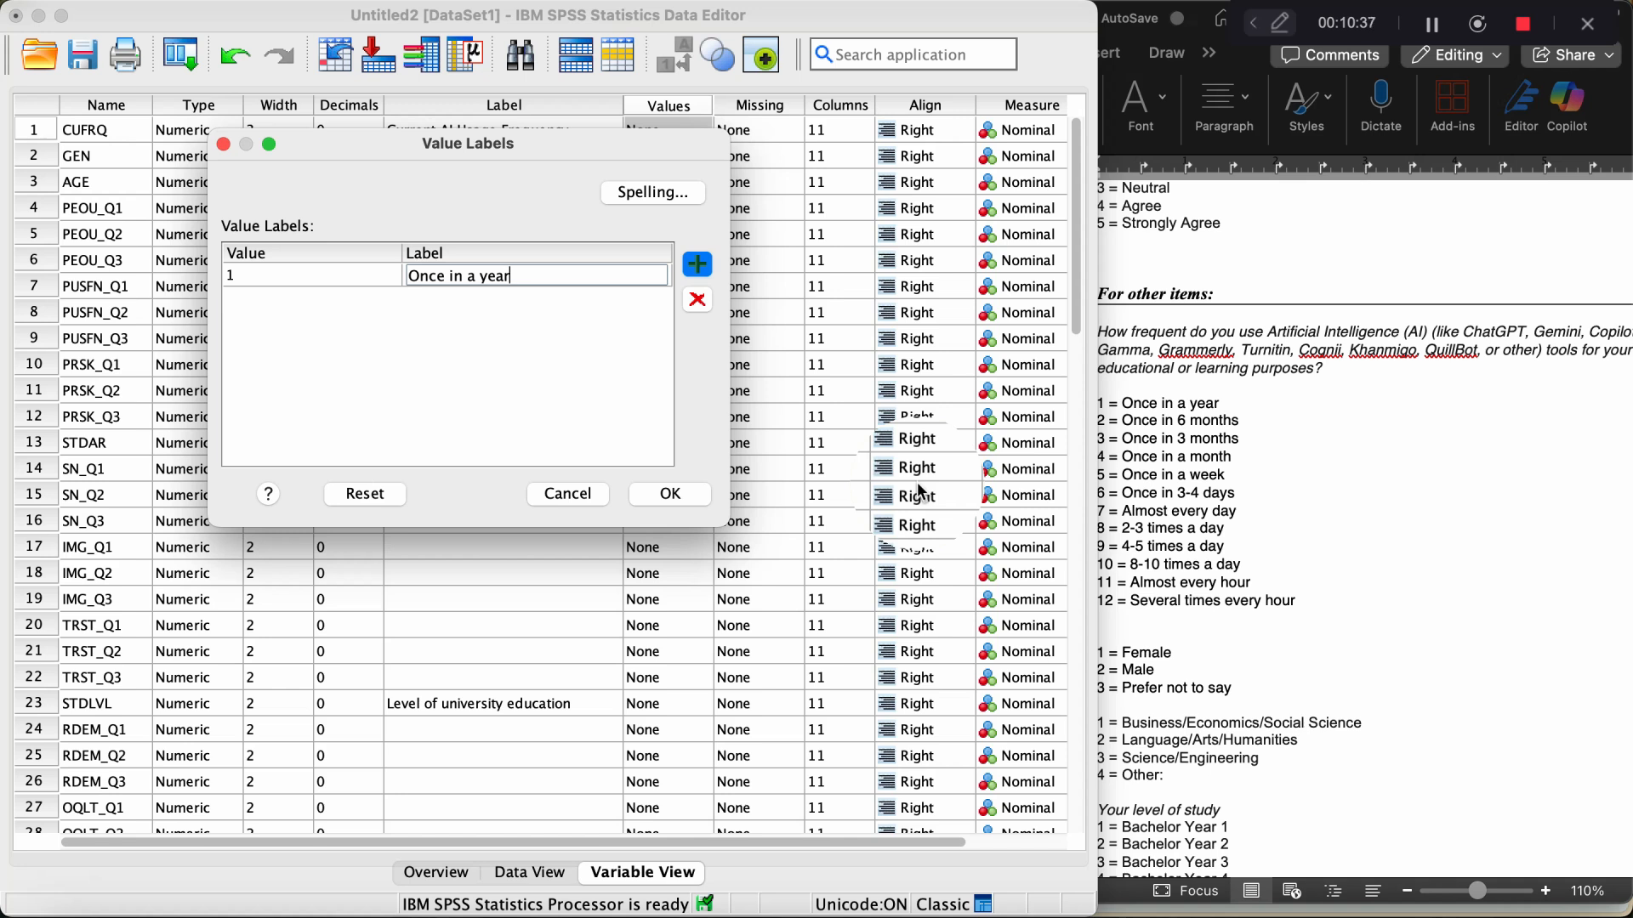
key("Return")
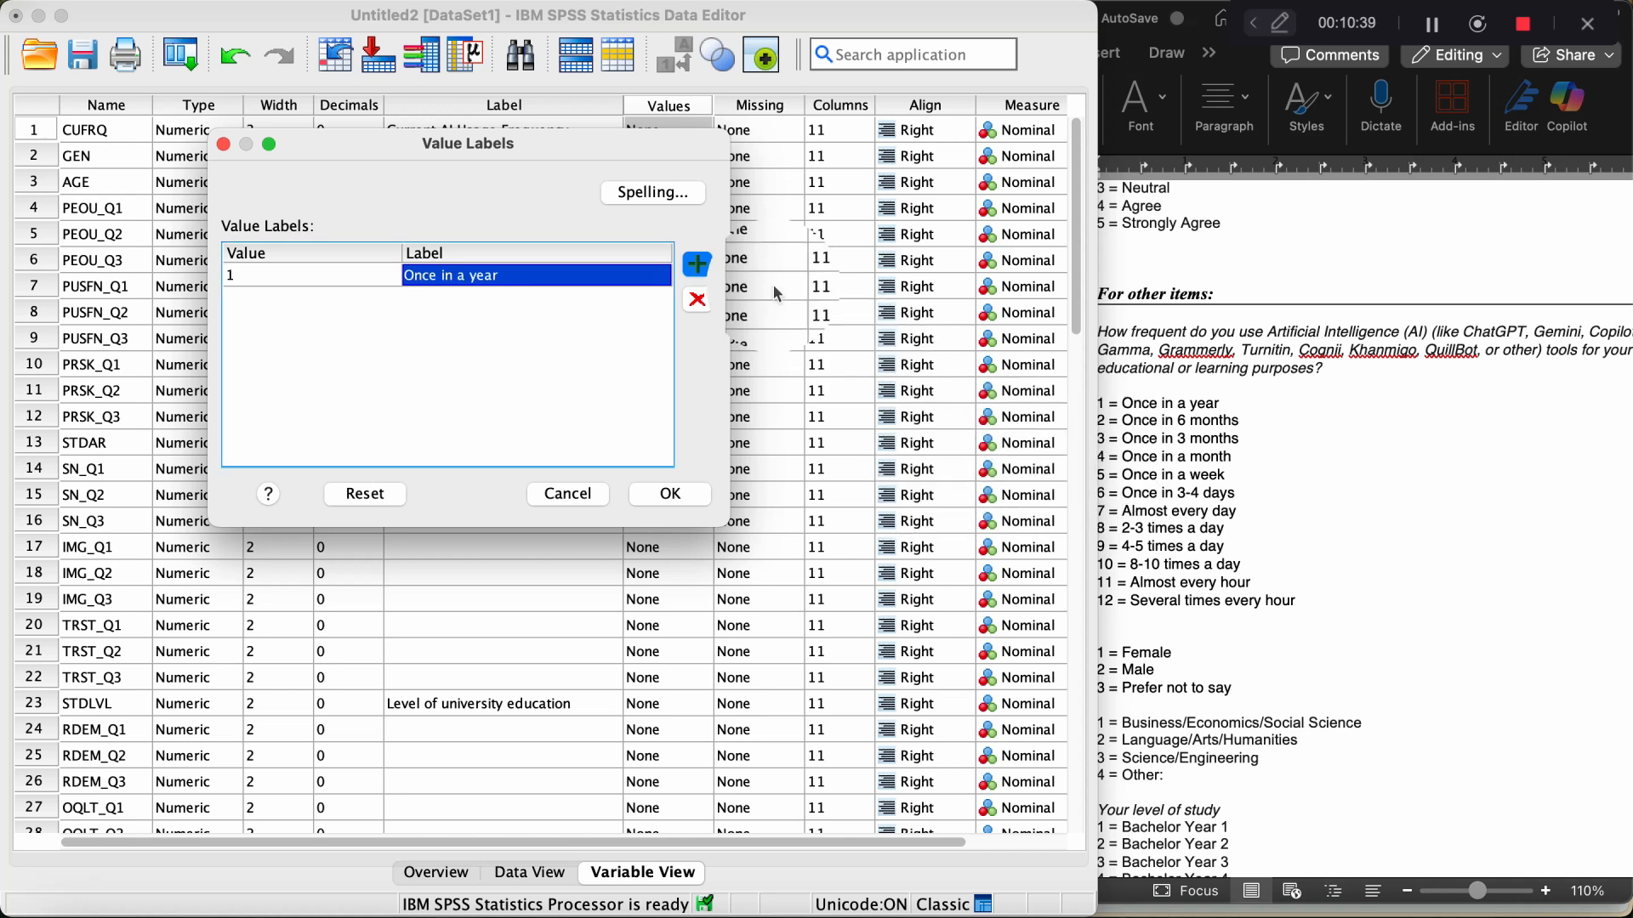
Add value 2 with the label "Once in 6 months" to the value labels of CUFRQ.
left_click(697, 264)
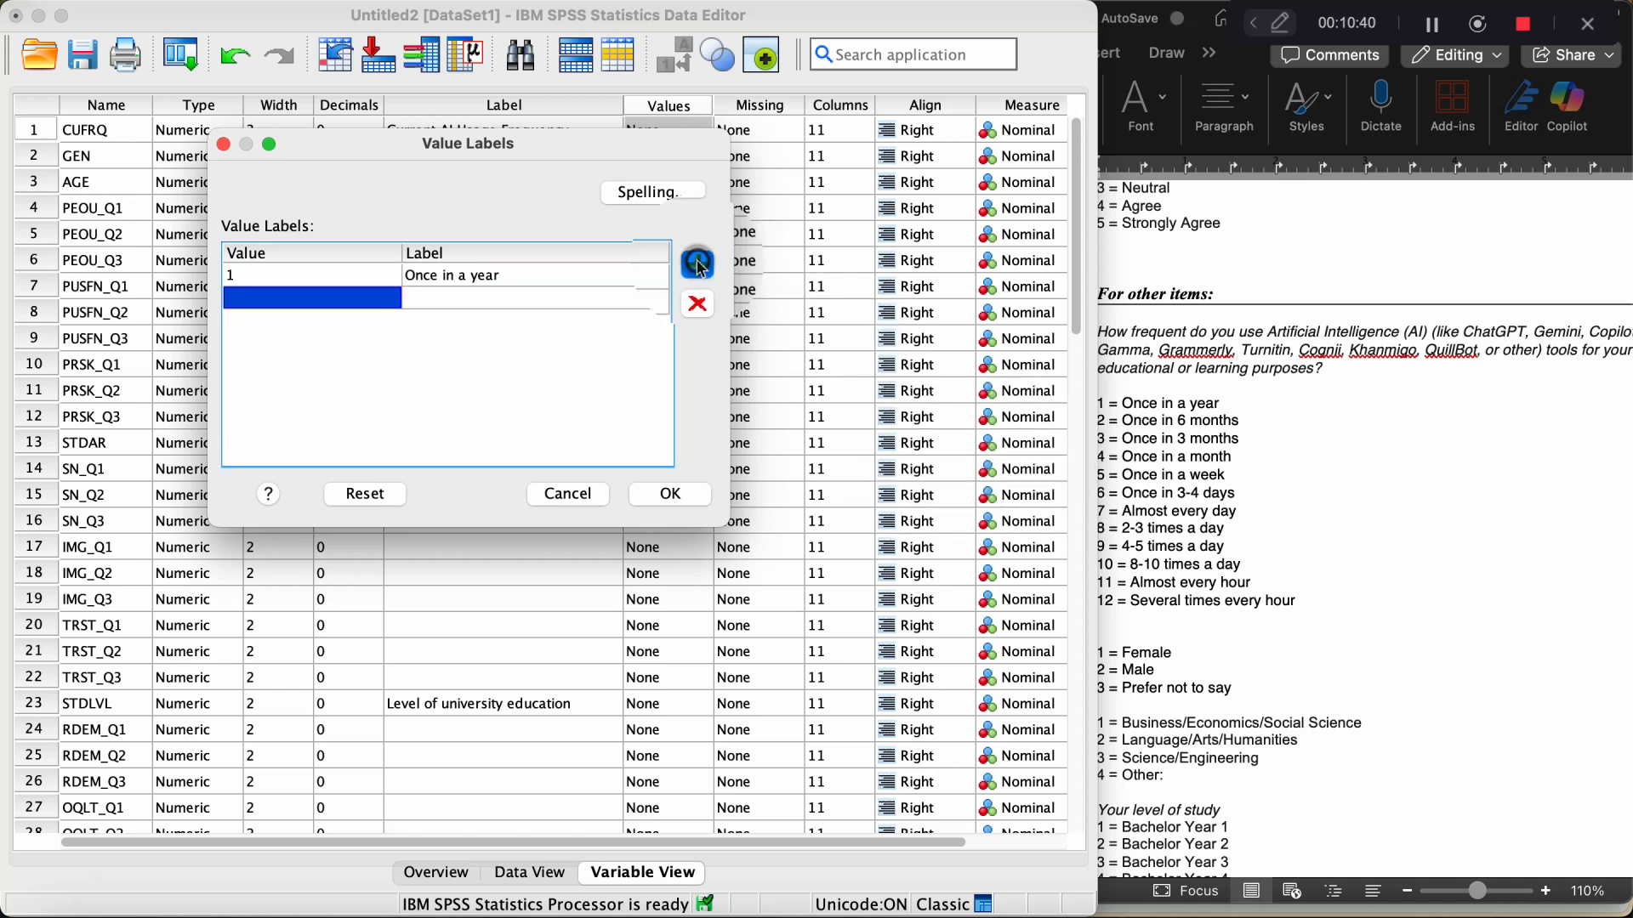
left_click(274, 302)
type("2")
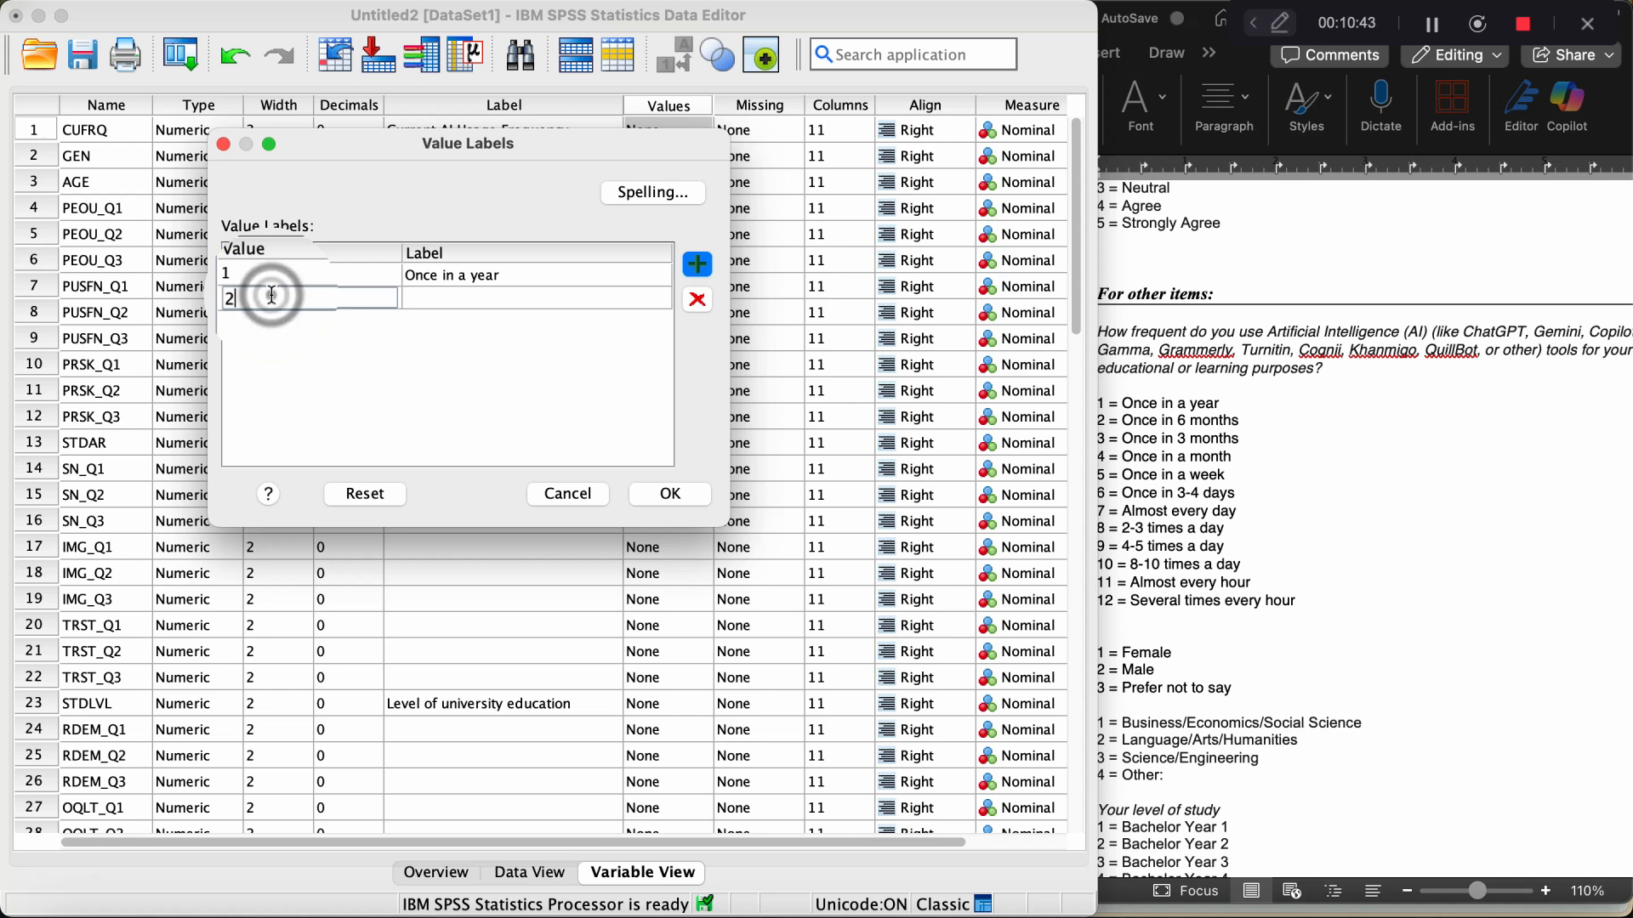
key("Return")
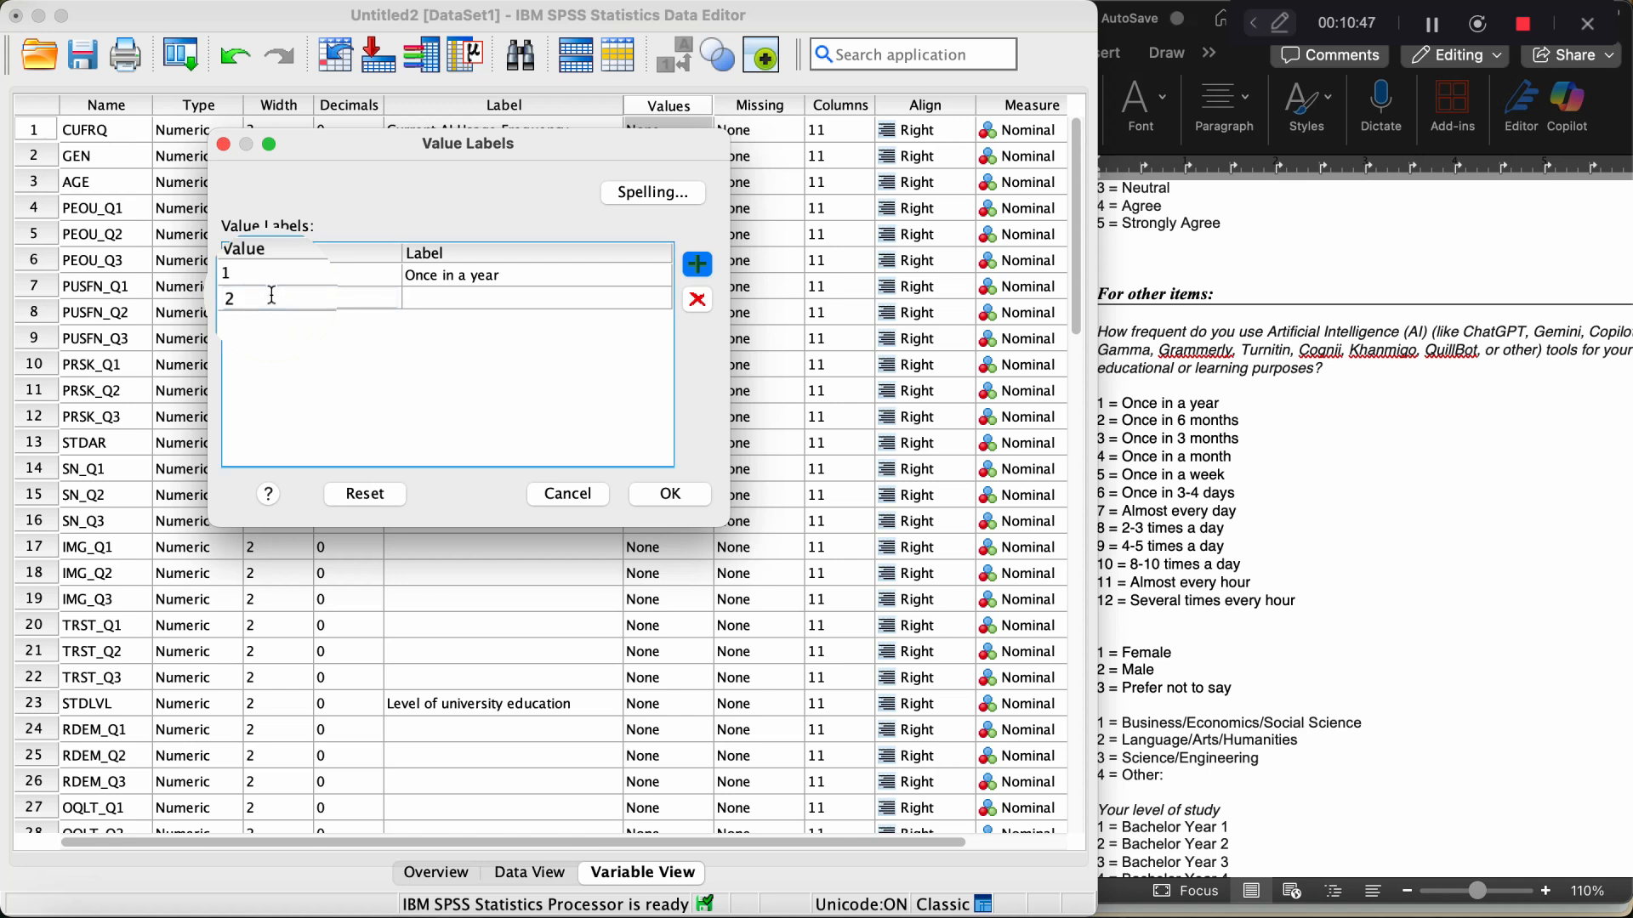
key("Tab")
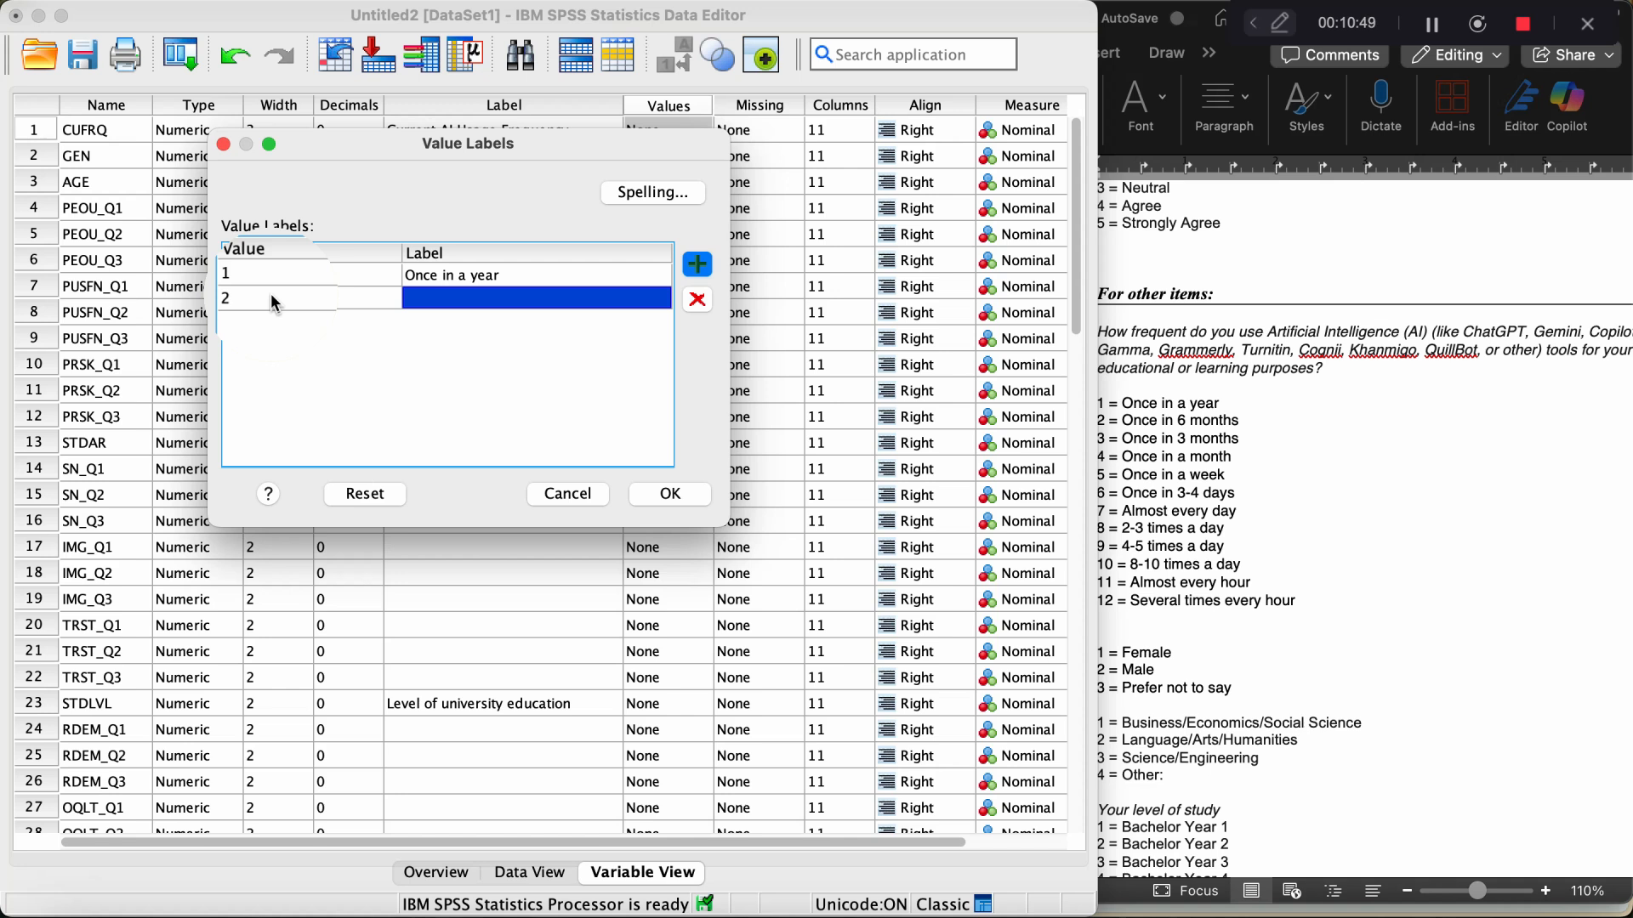
type("Once in 6 months")
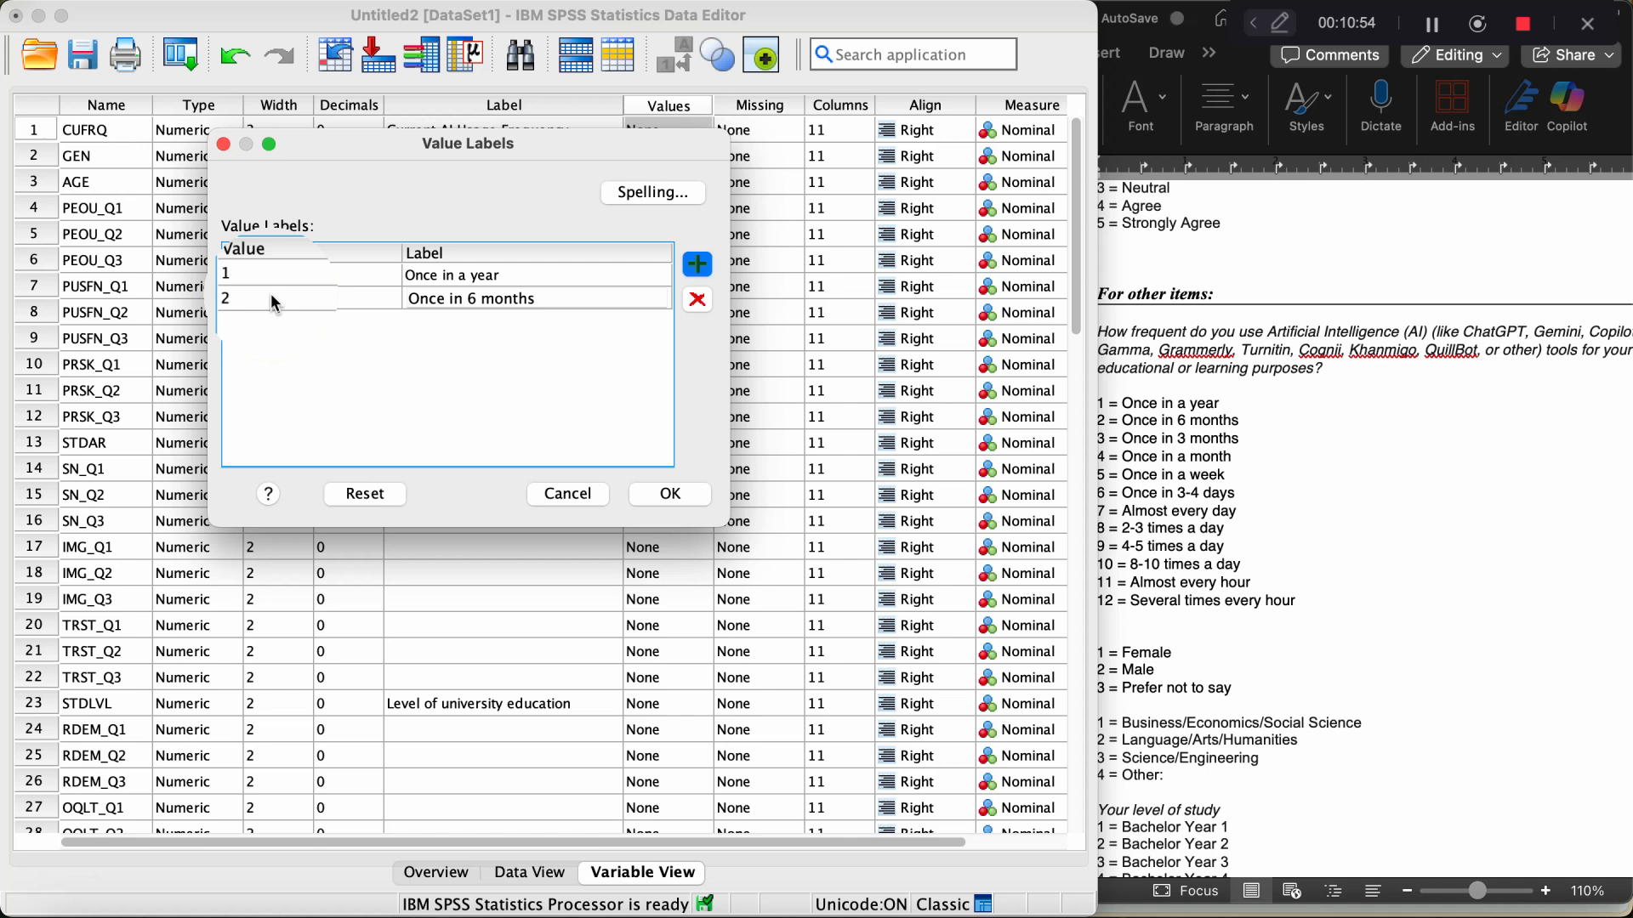
key("Tab")
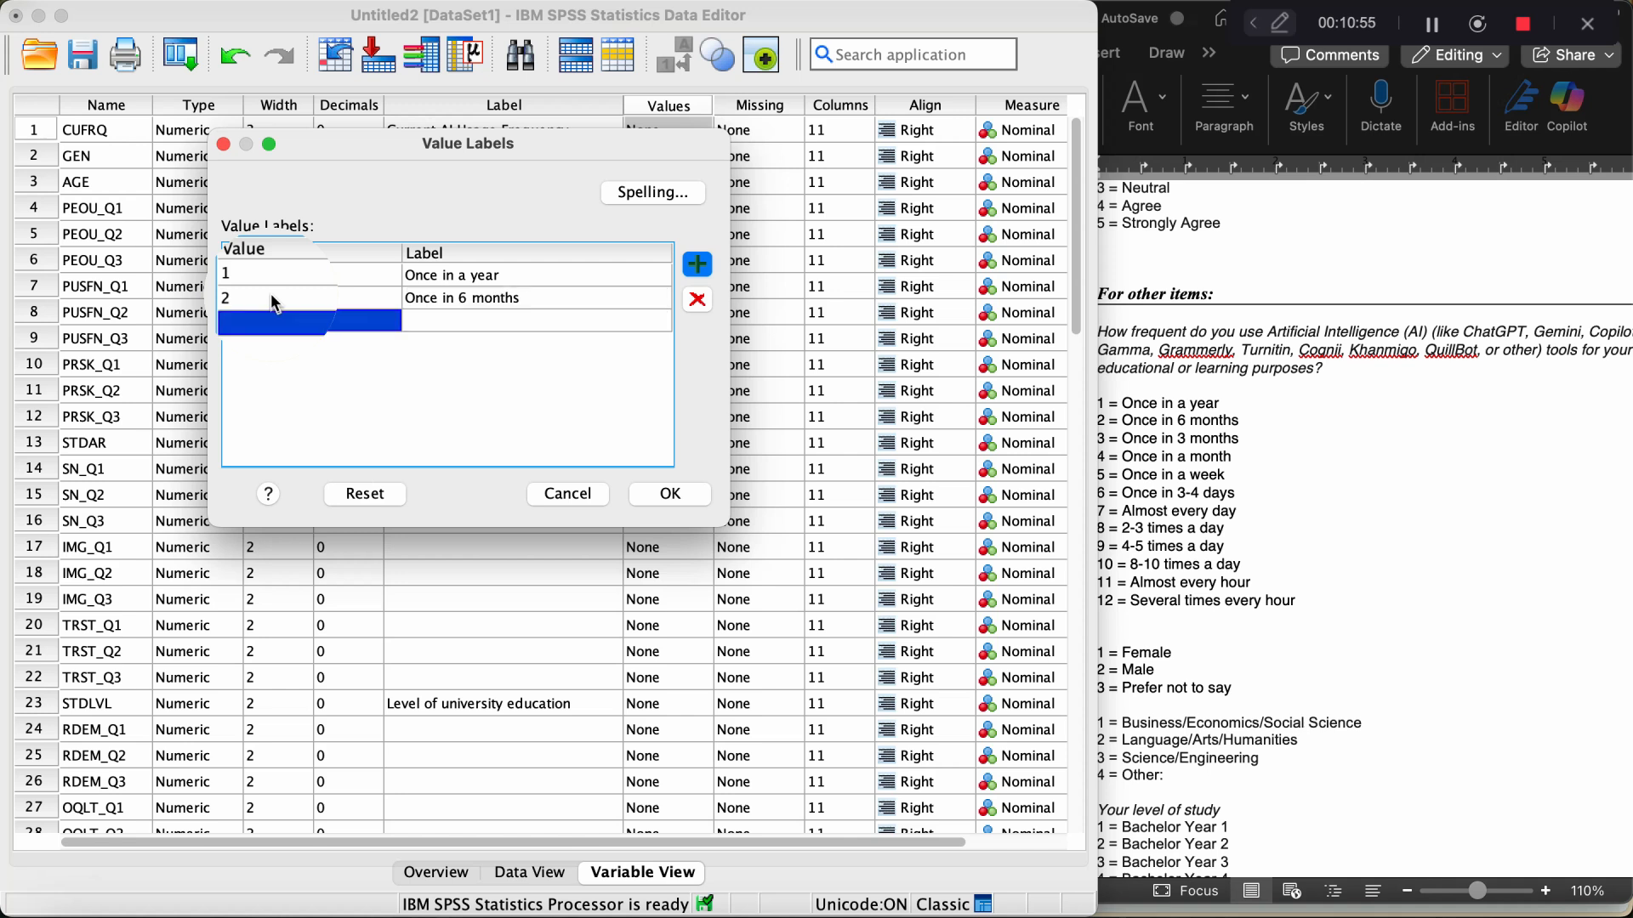
Add value 3 to the value labels, reusing the label text of value 2 changed to "Once in 3 months".
type("3")
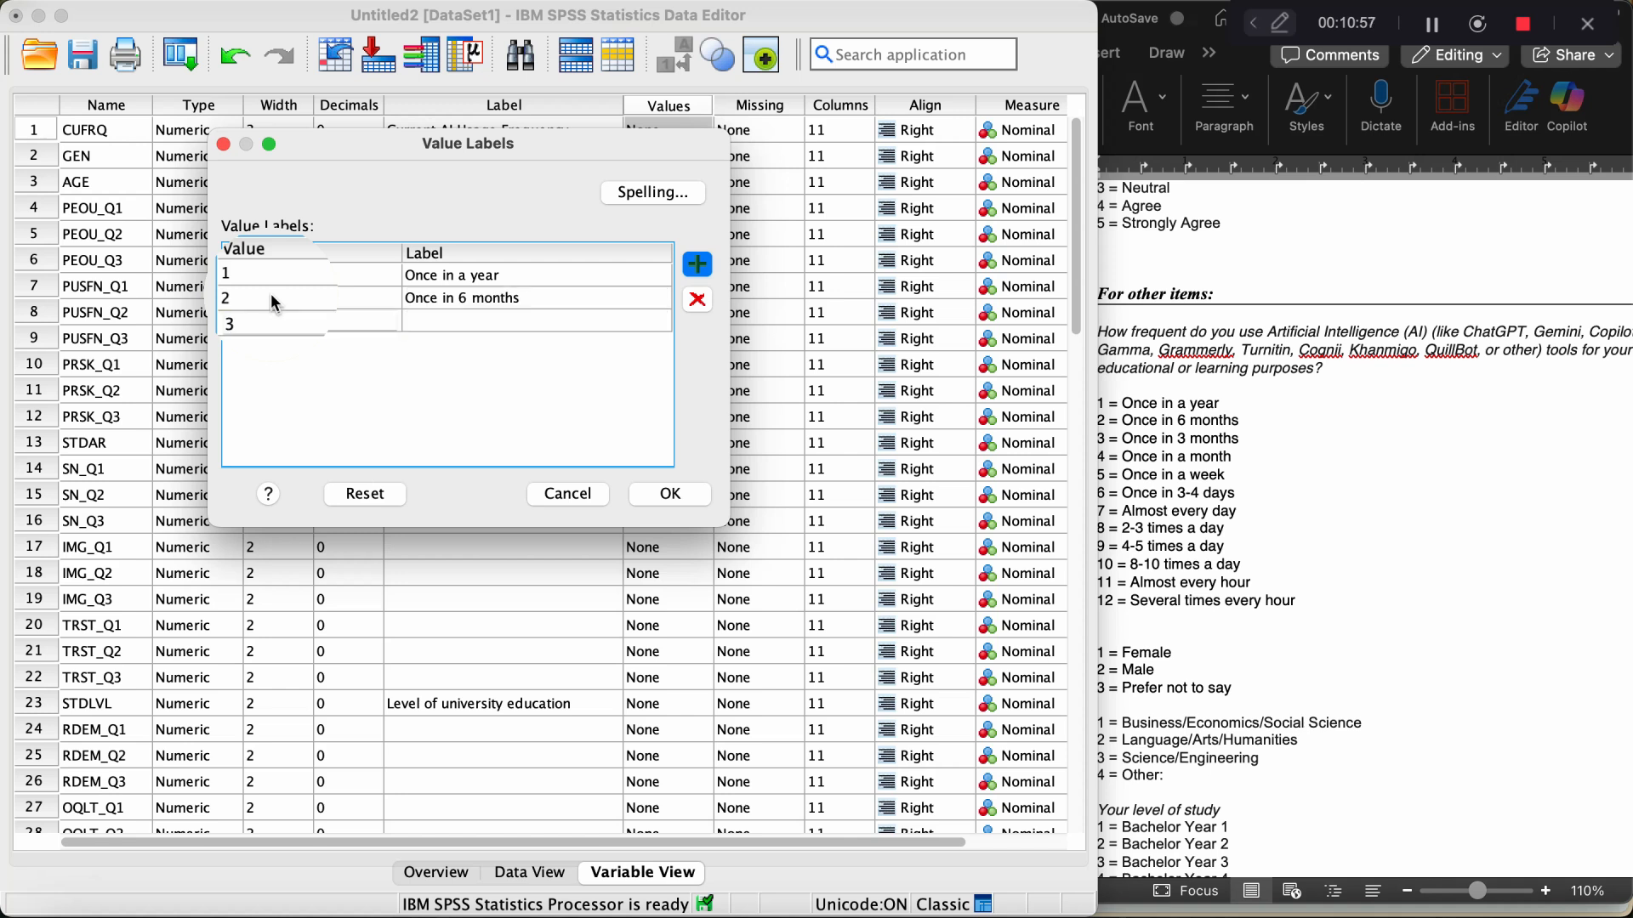
key("Tab")
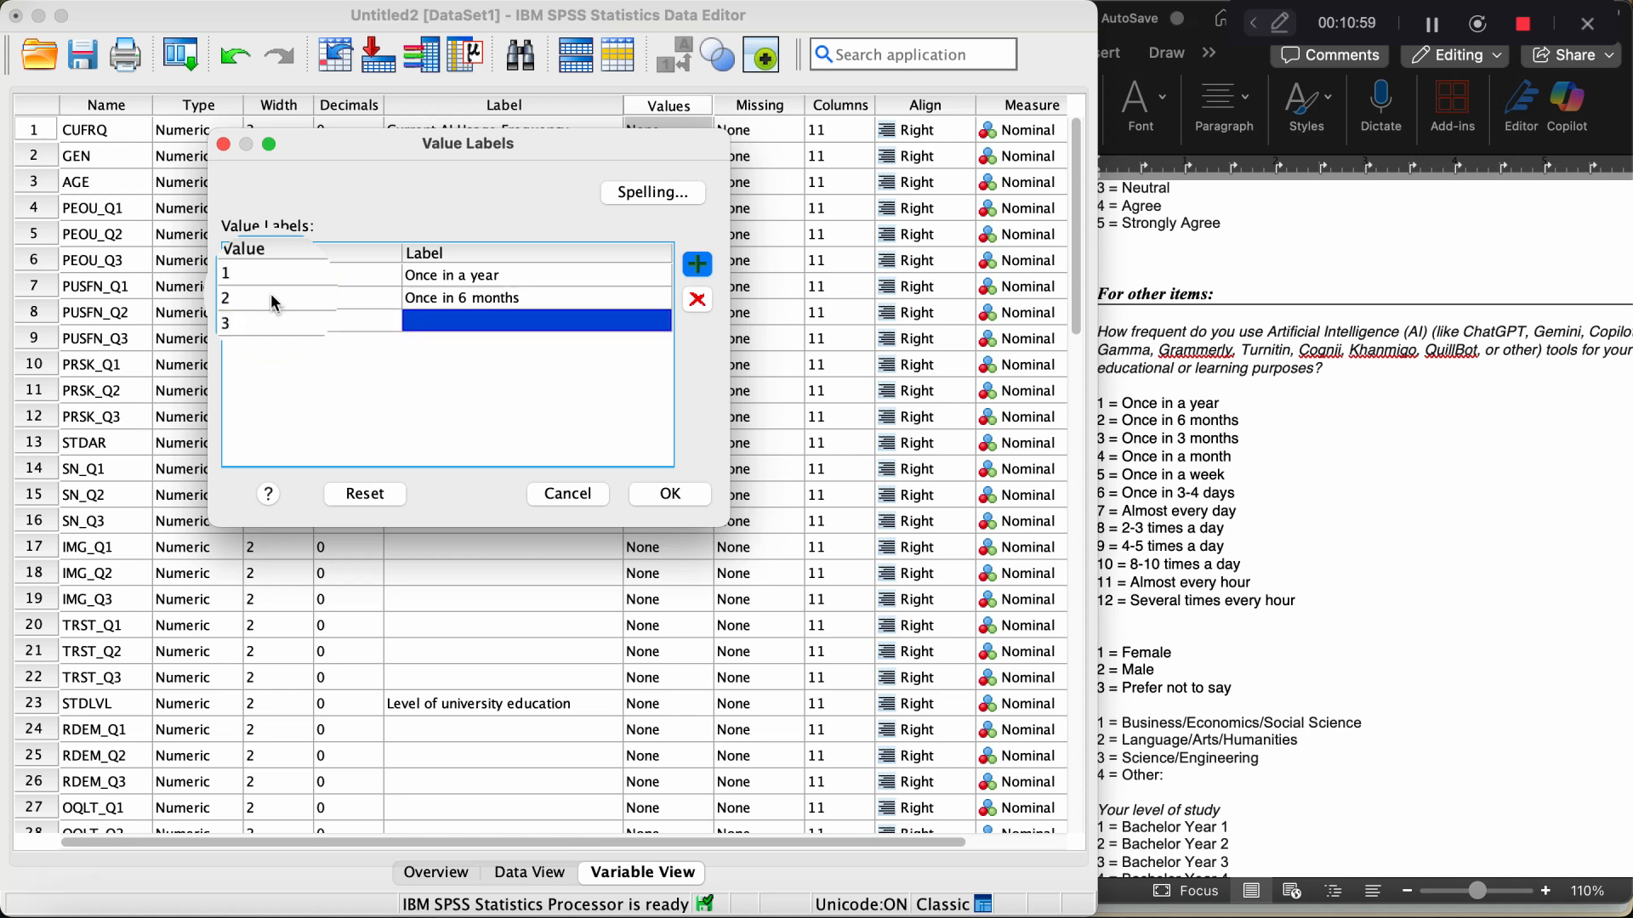
double_click(523, 297)
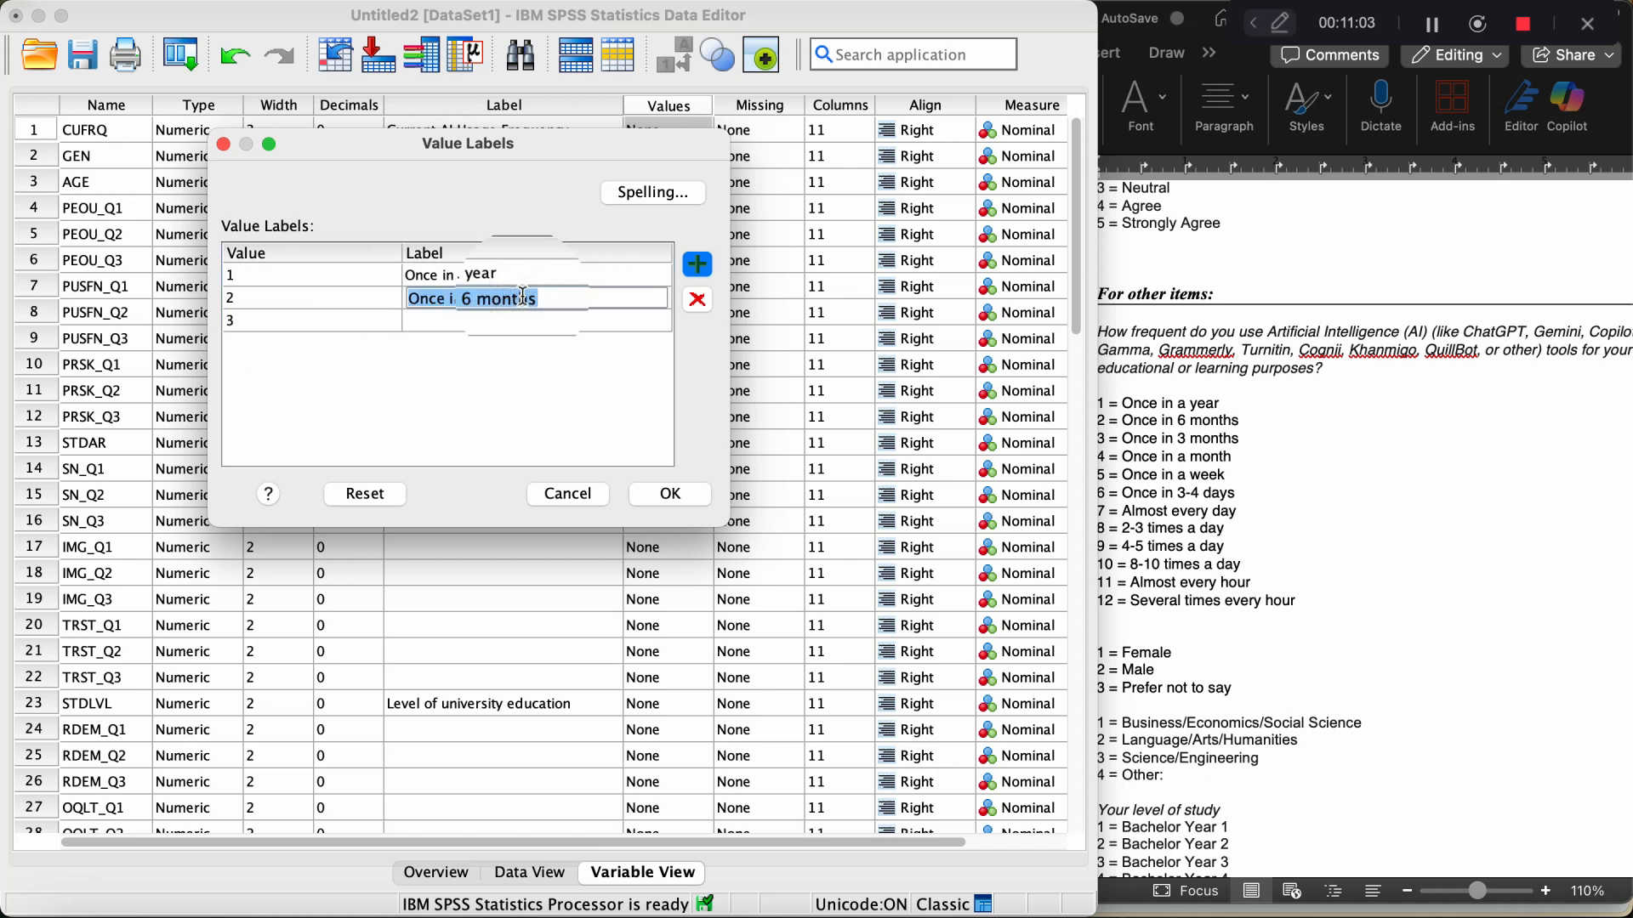
key("ctrl+c")
left_click(508, 316)
key("ctrl+v")
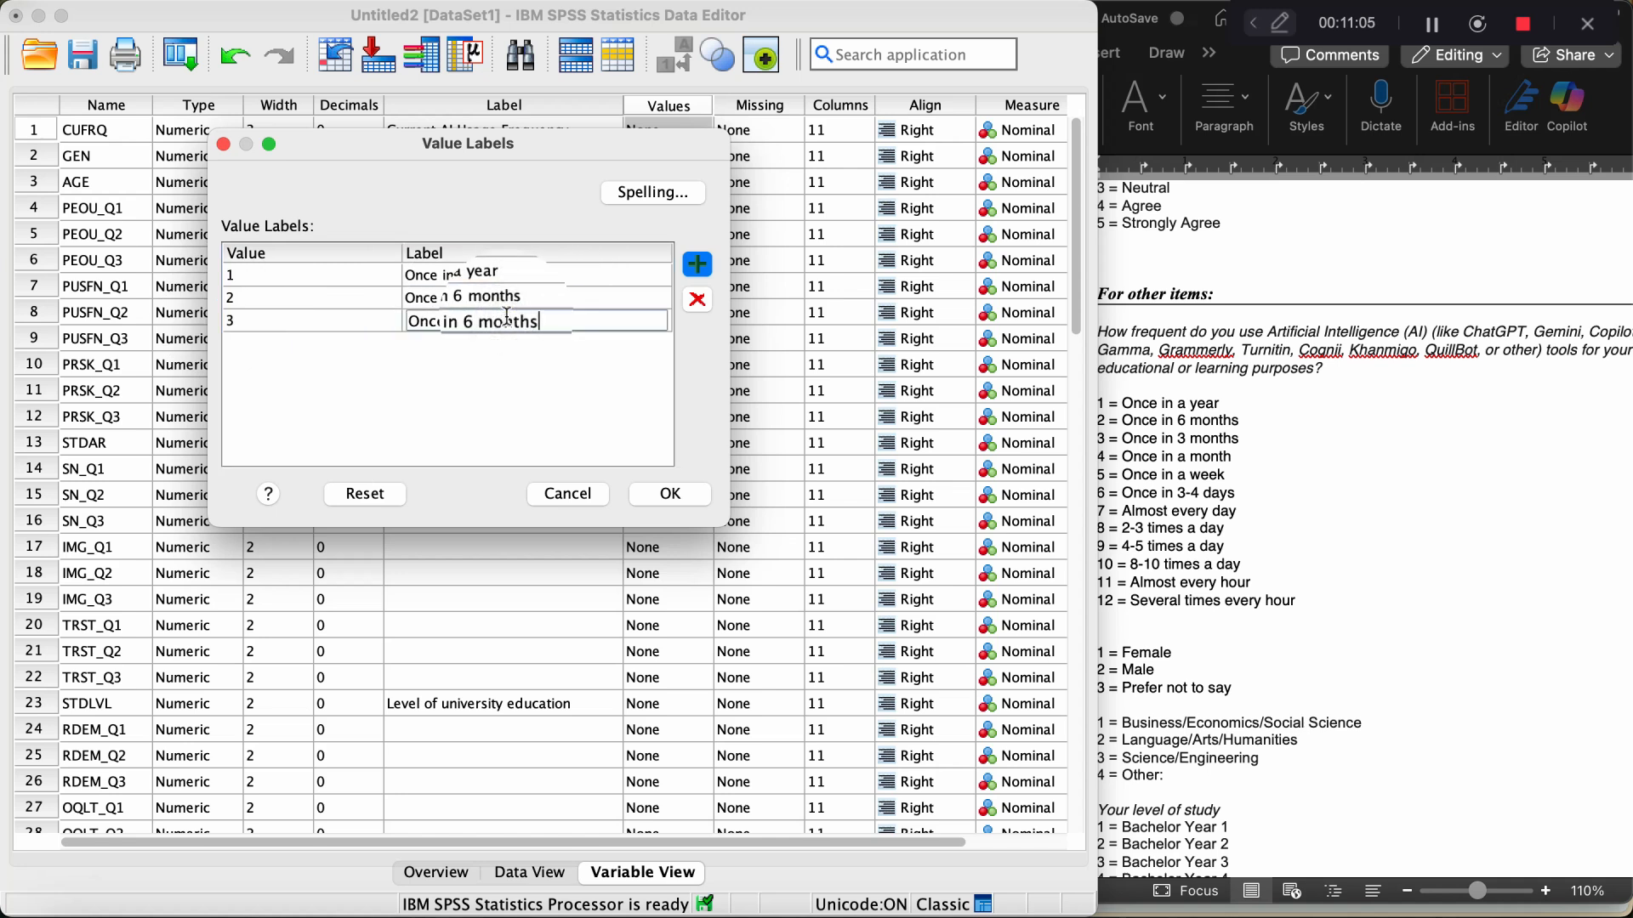
double_click(466, 321)
type("3")
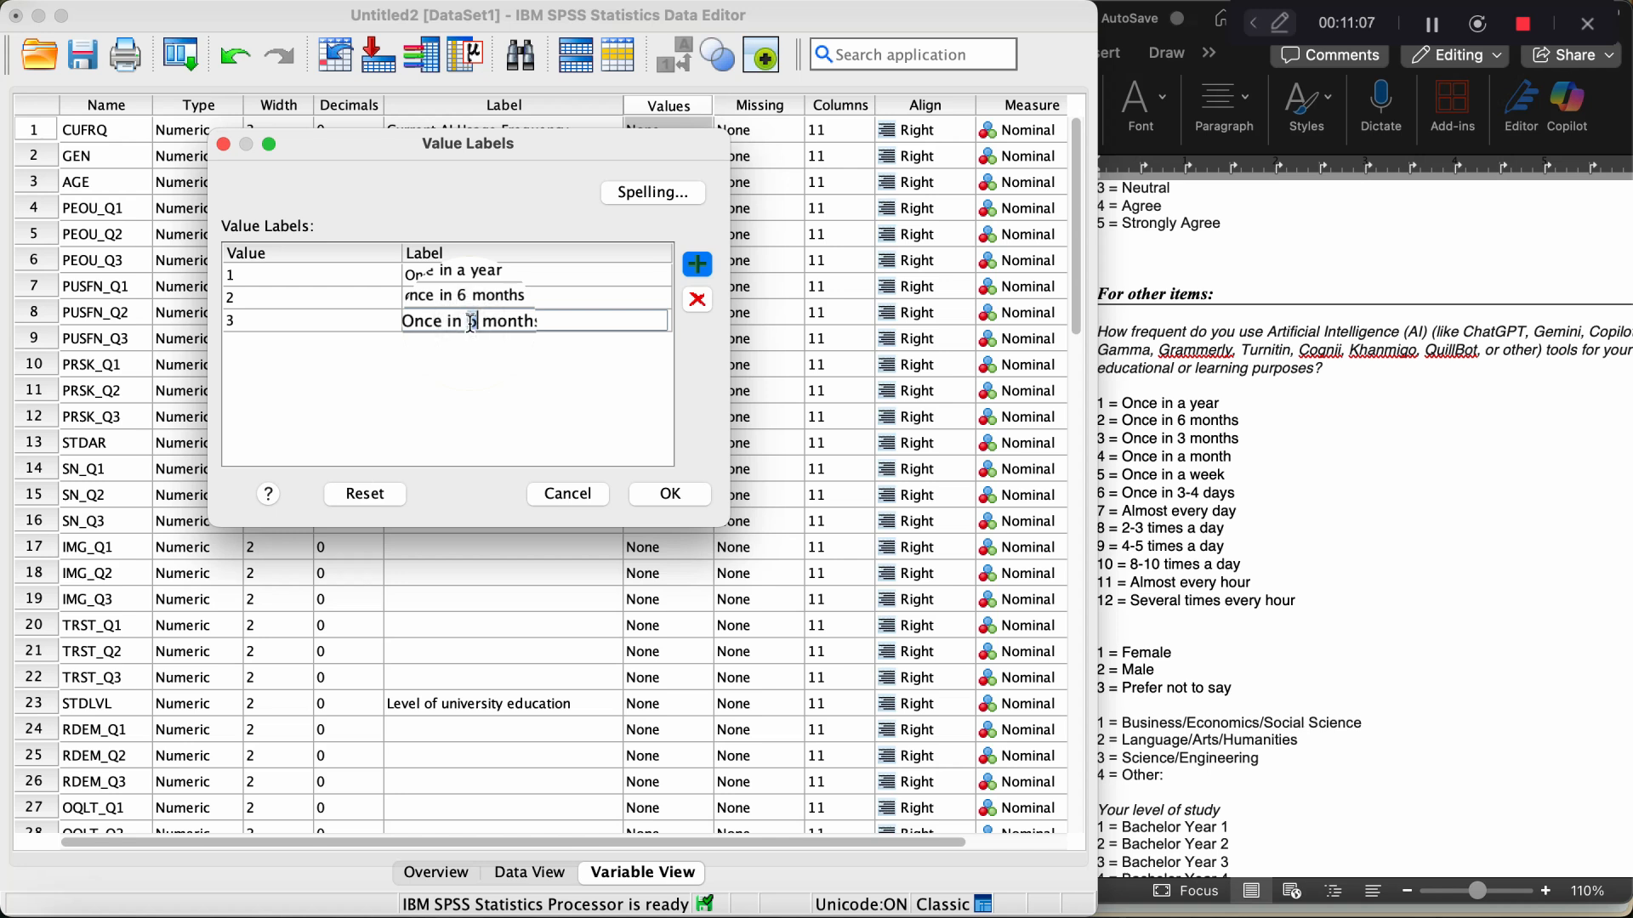
key("Return")
key("Return")
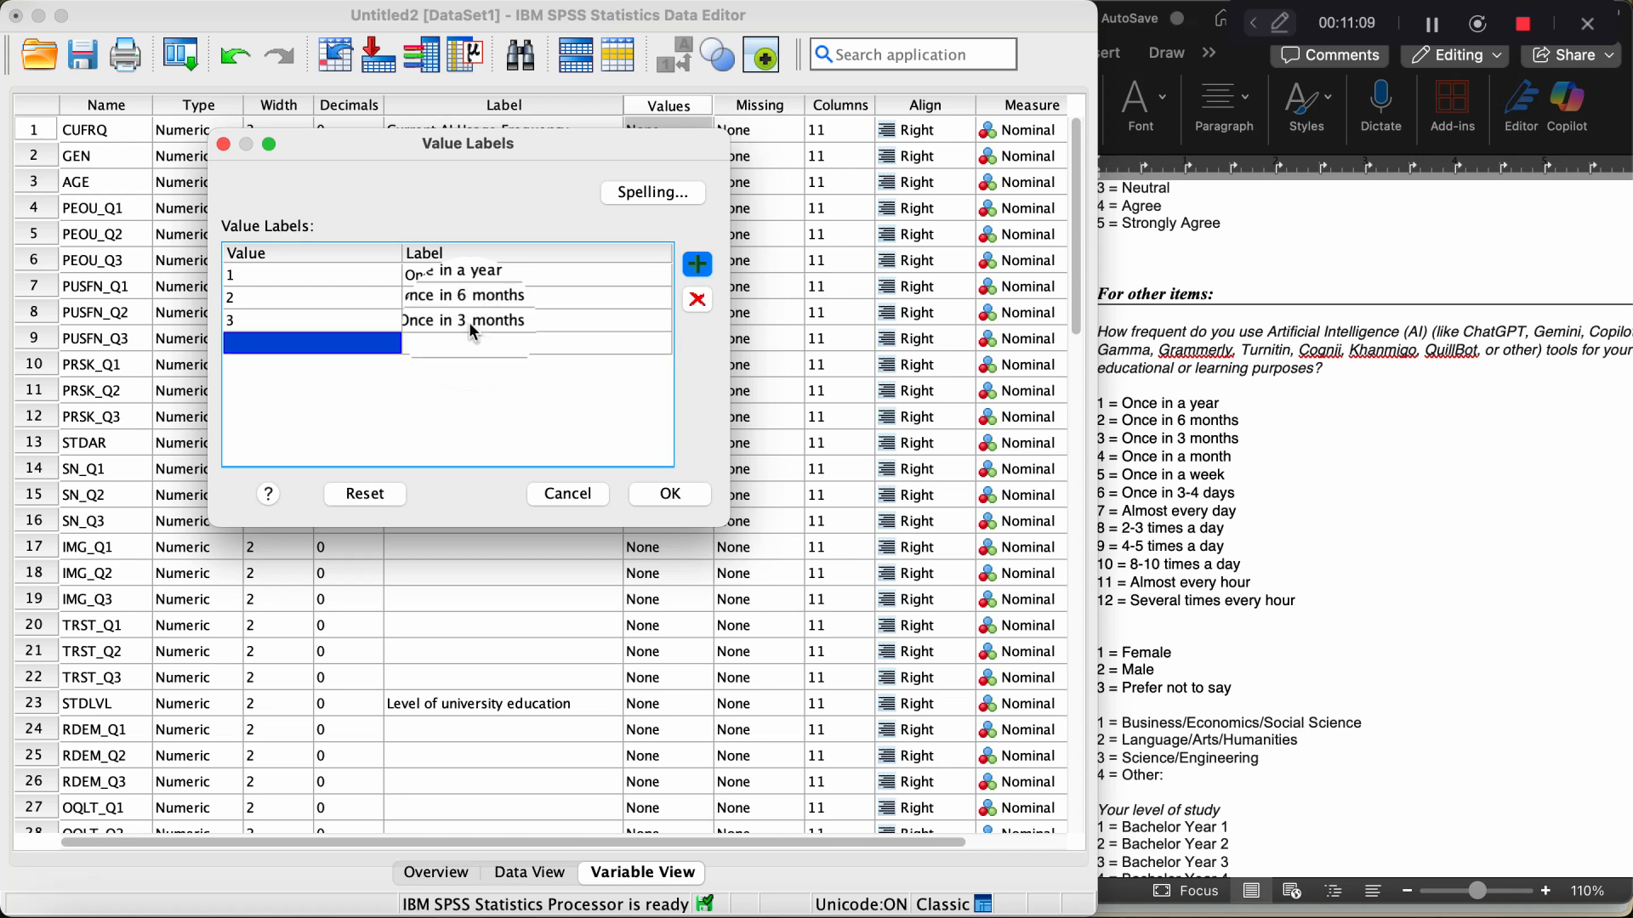
Add value 4 to the value labels, editing the copied label text to read "Once in a month".
type("4")
key("Tab")
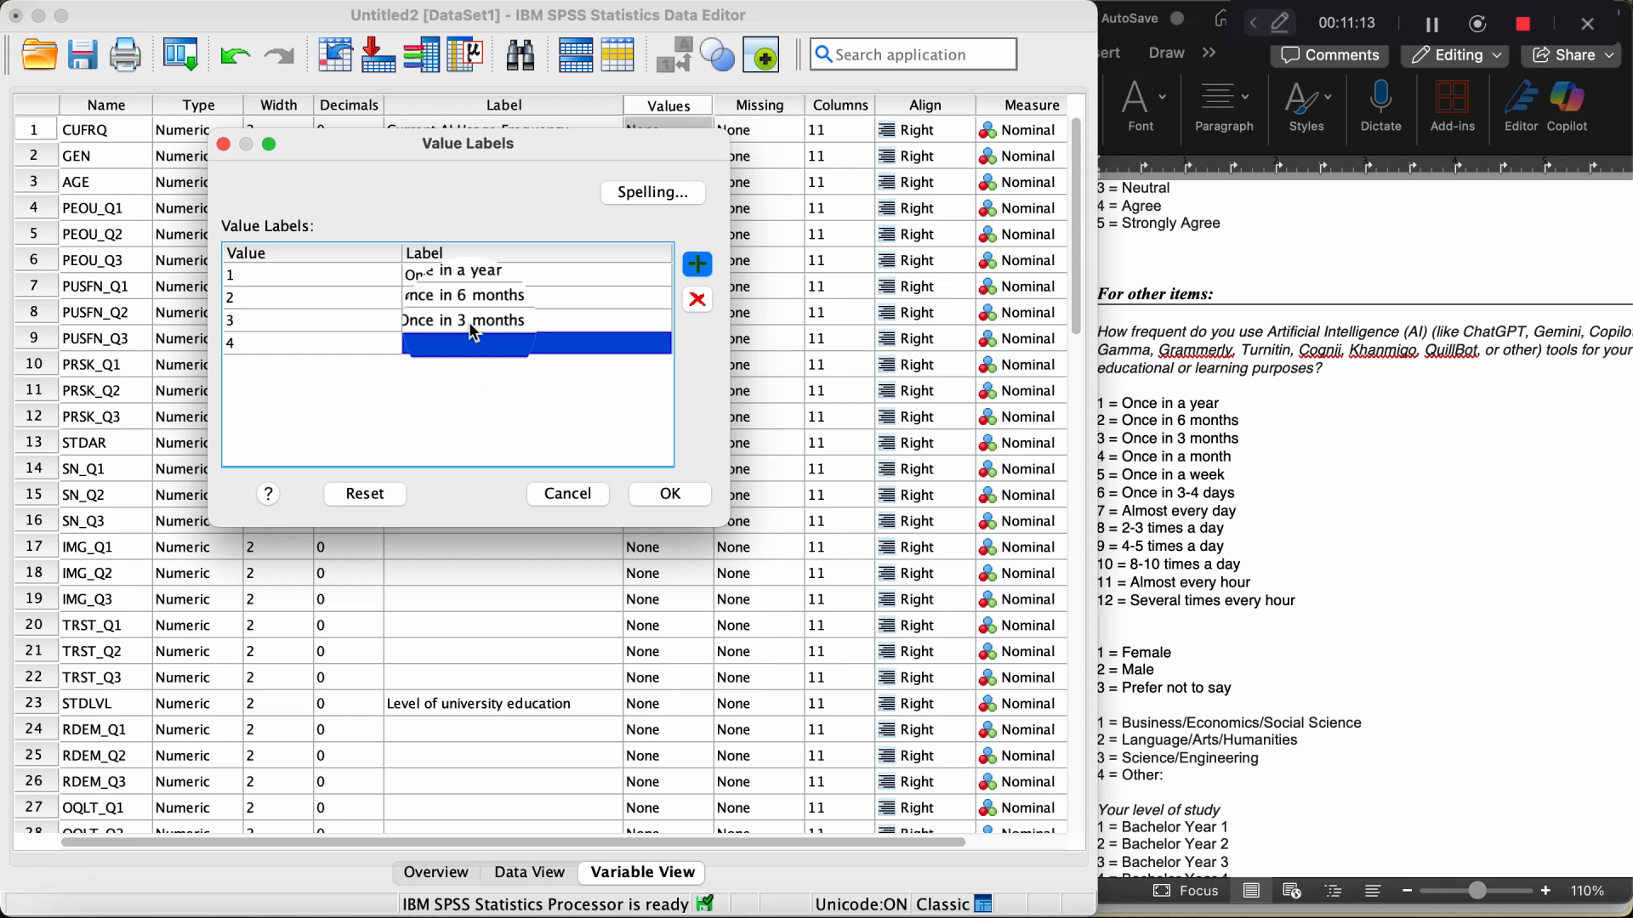
double_click(477, 341)
key("super+v")
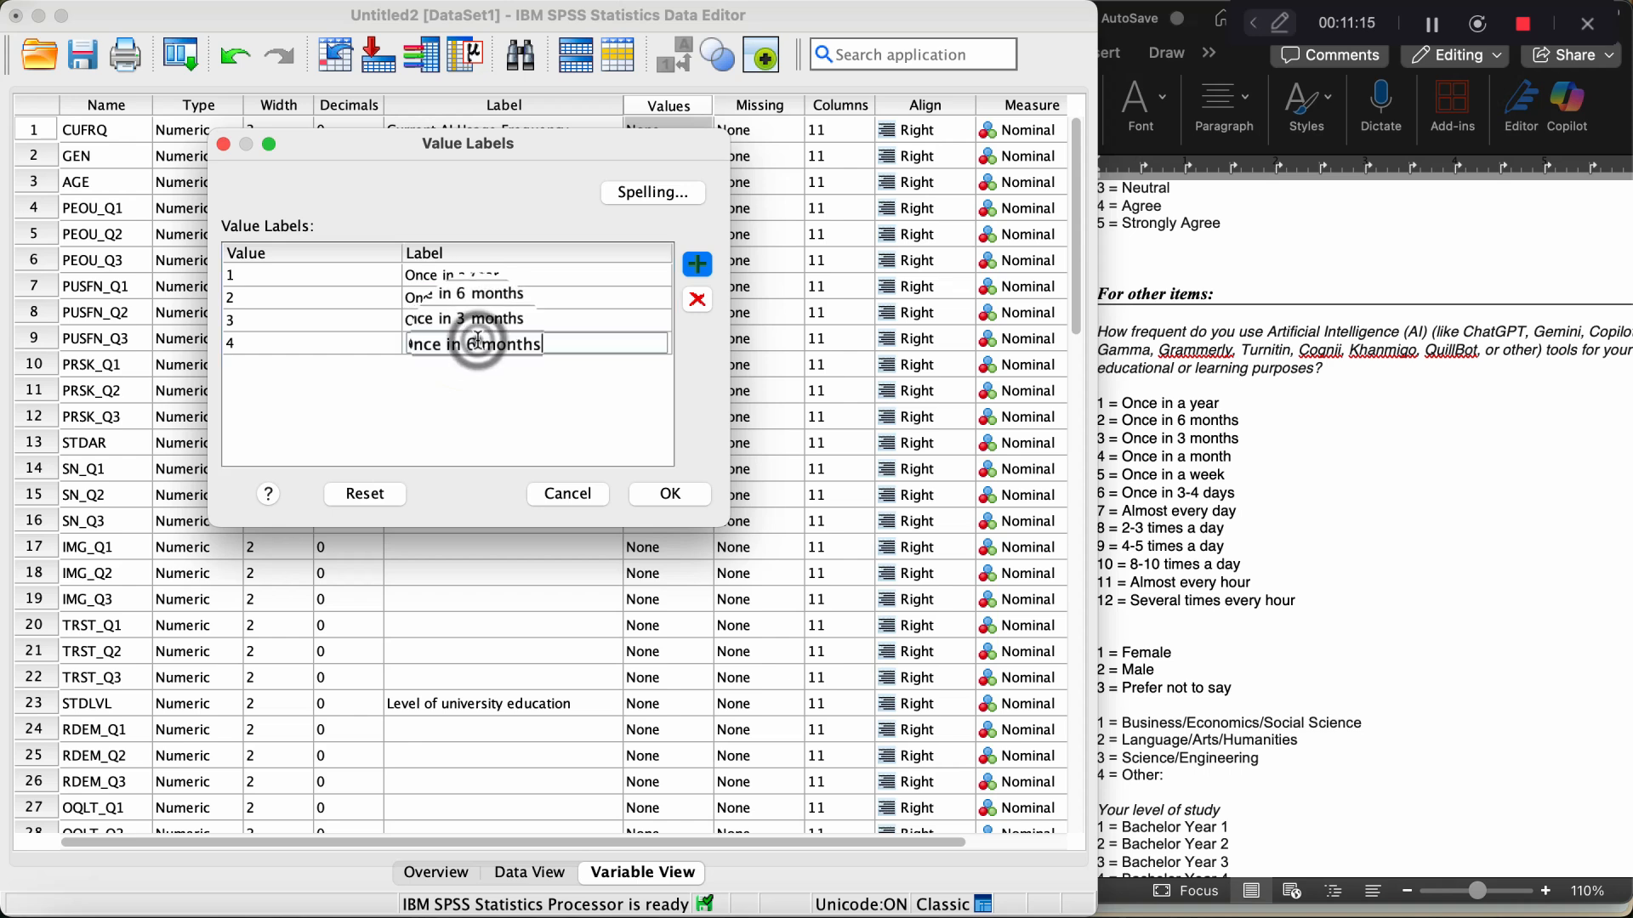
left_click(478, 344)
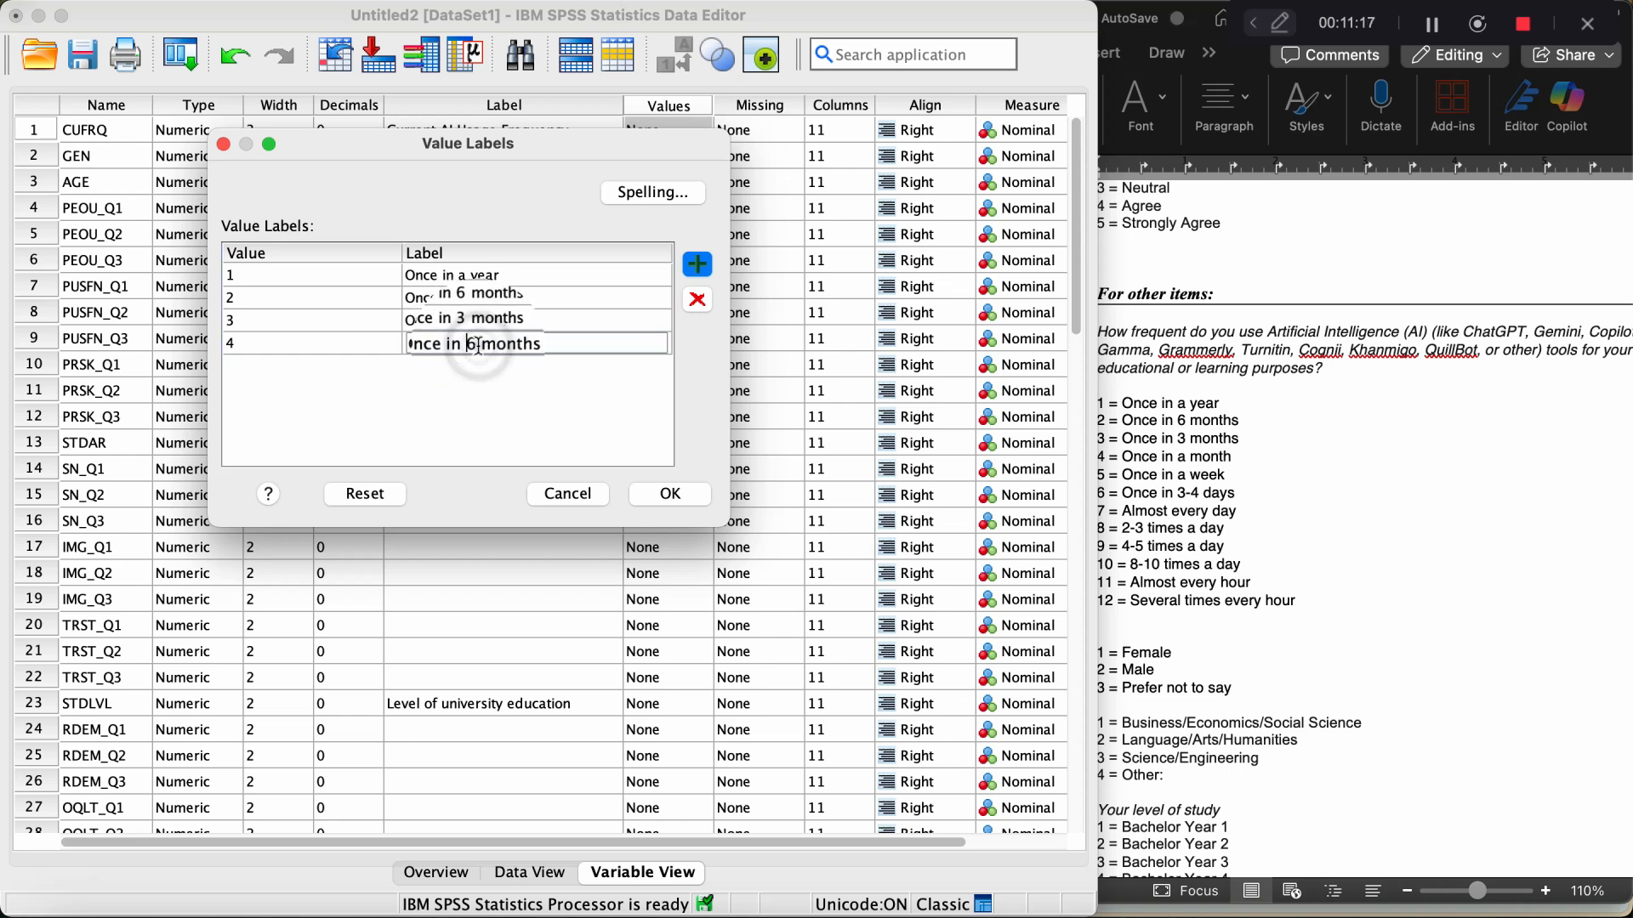
key("BackSpace")
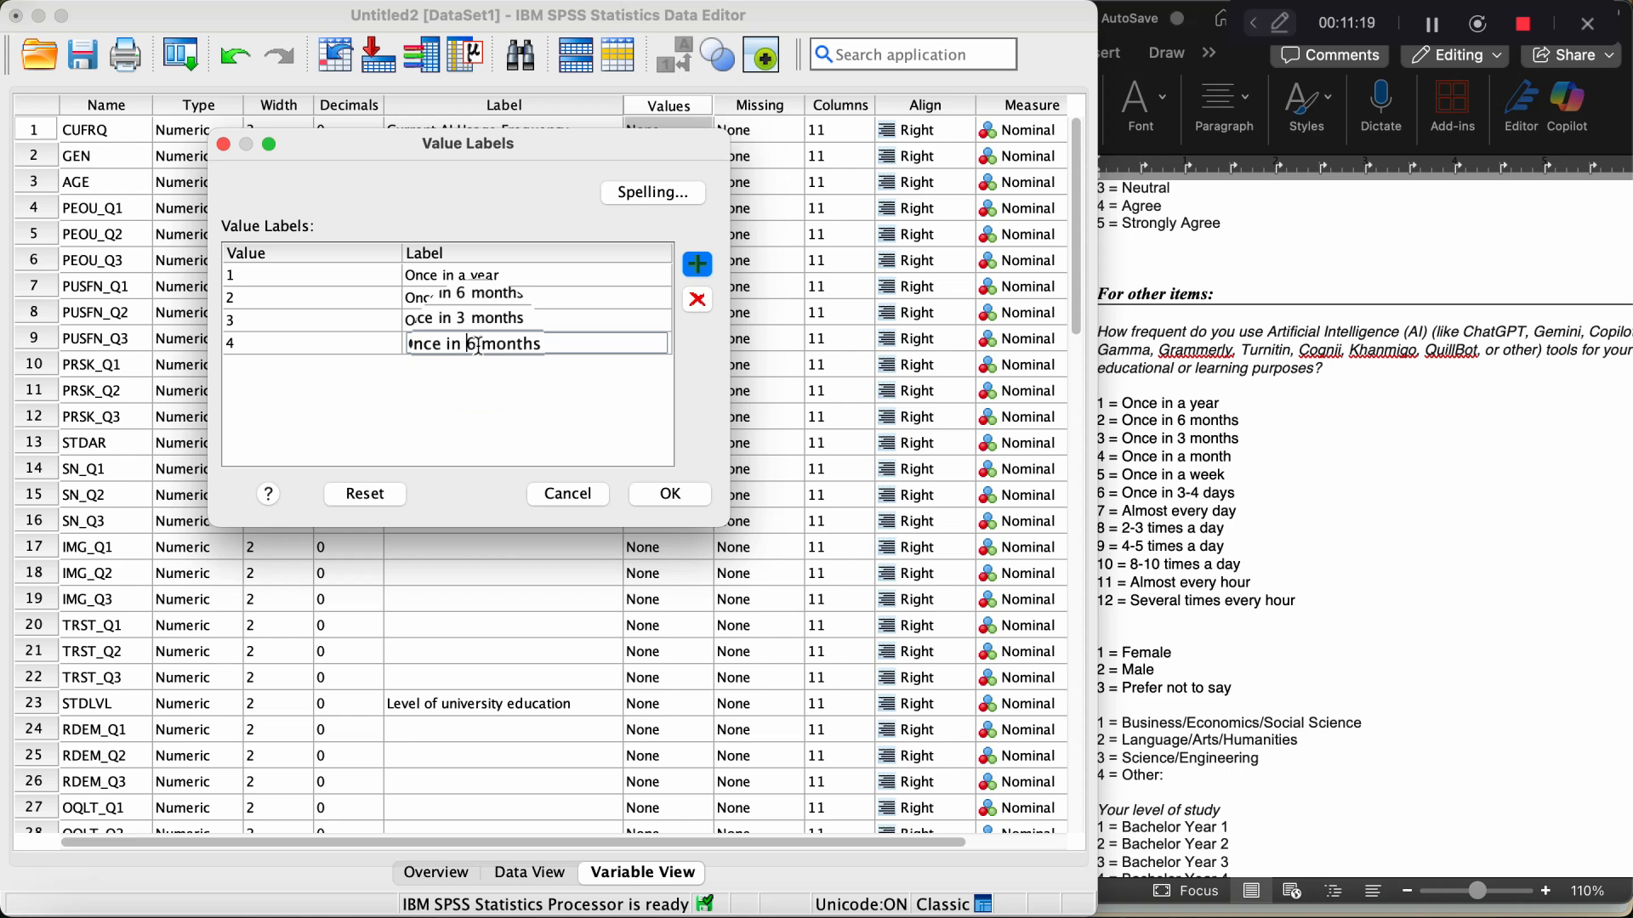
key("shift+Right")
type("A")
key("Caps_Lock")
key("BackSpace")
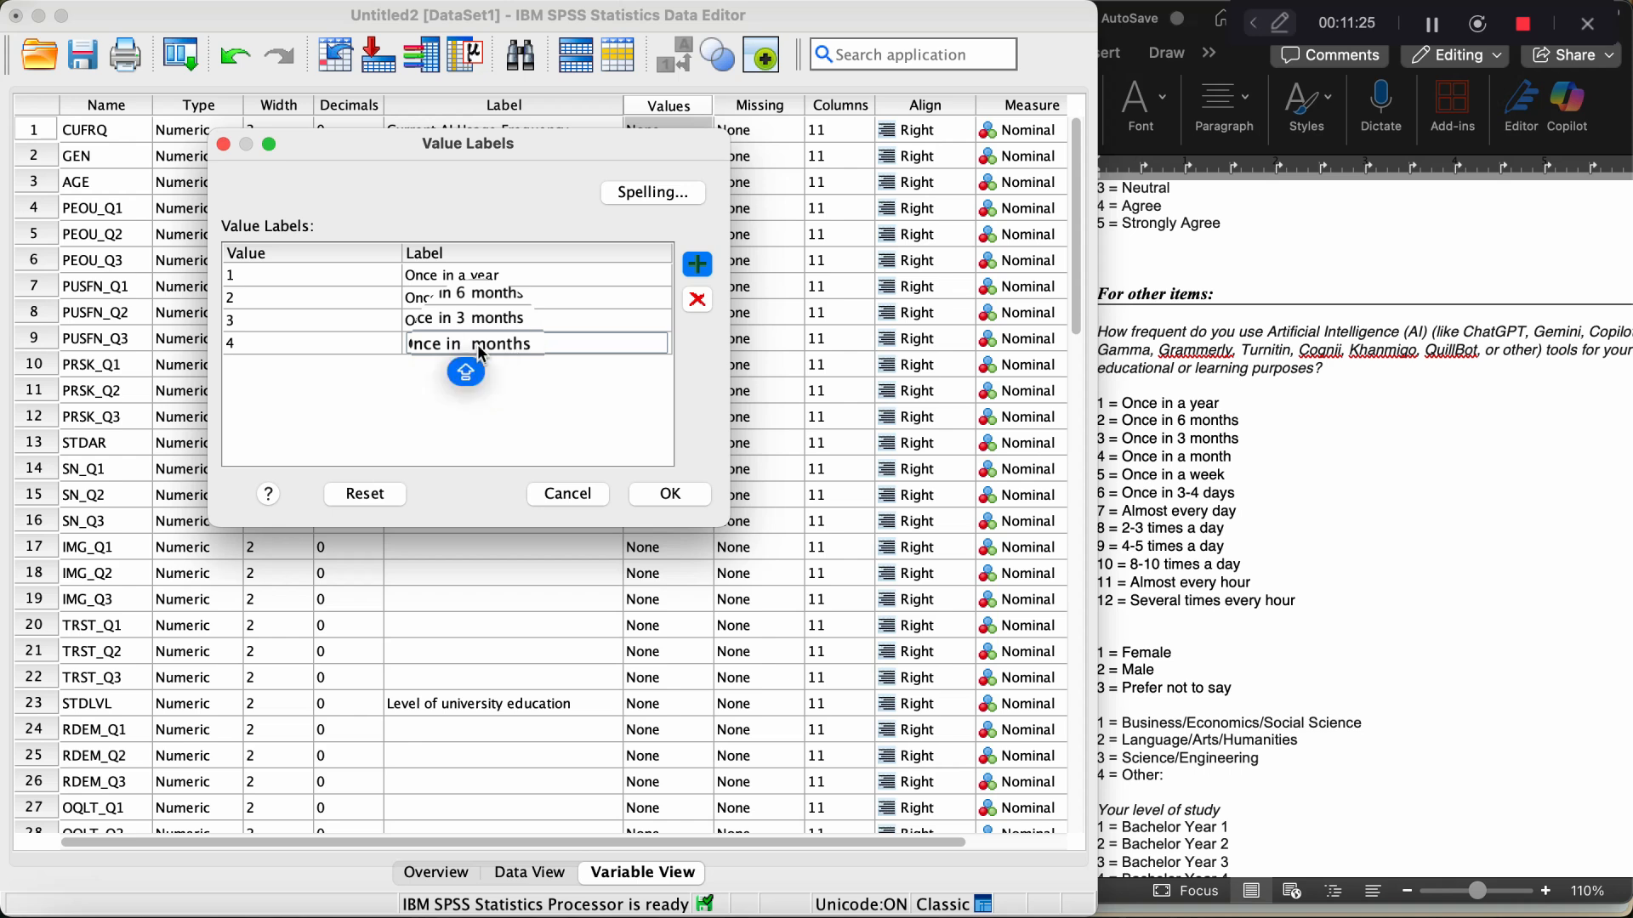
type("a")
key("End")
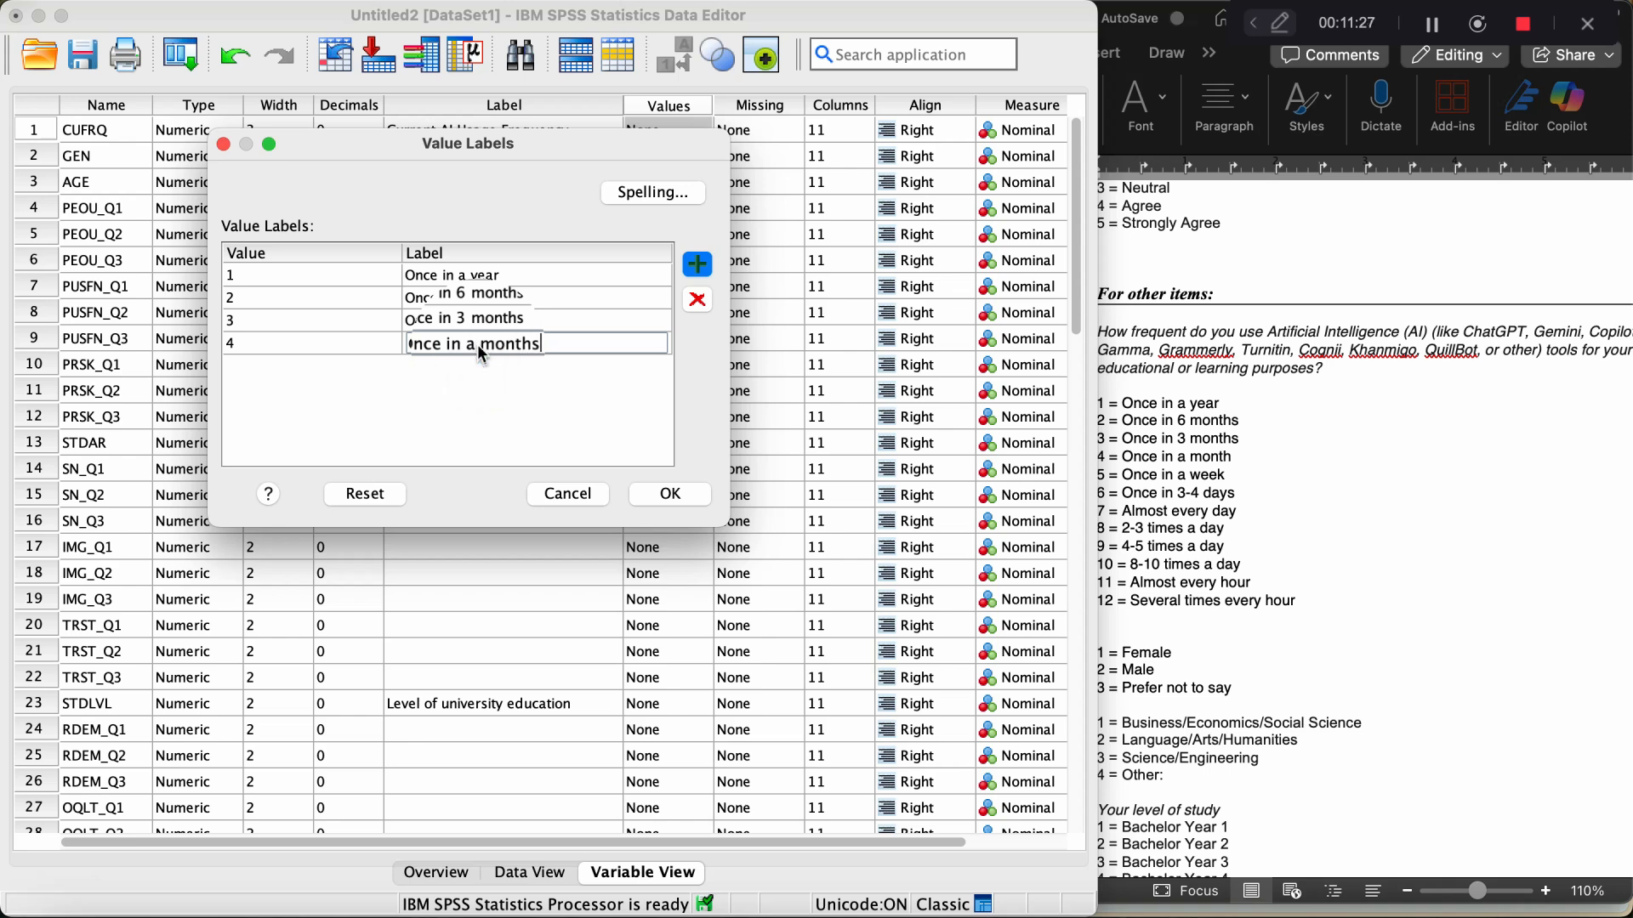
key("BackSpace")
key("Return")
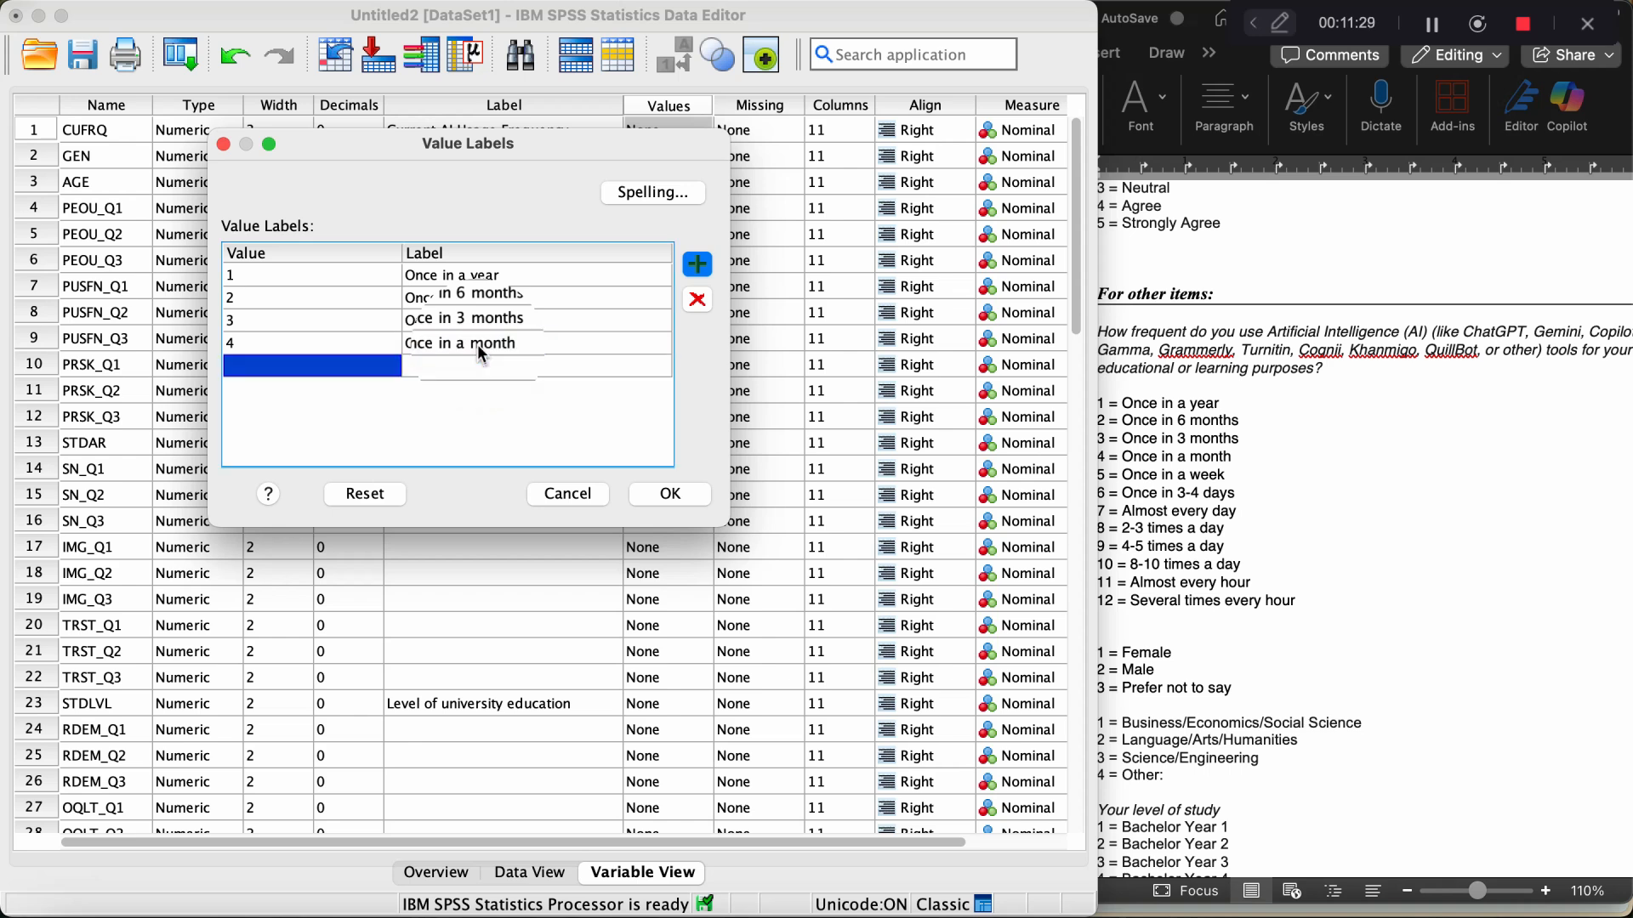
Add value 5 to the value labels, reusing the label text of value 4 changed to "Once in a week".
type("5")
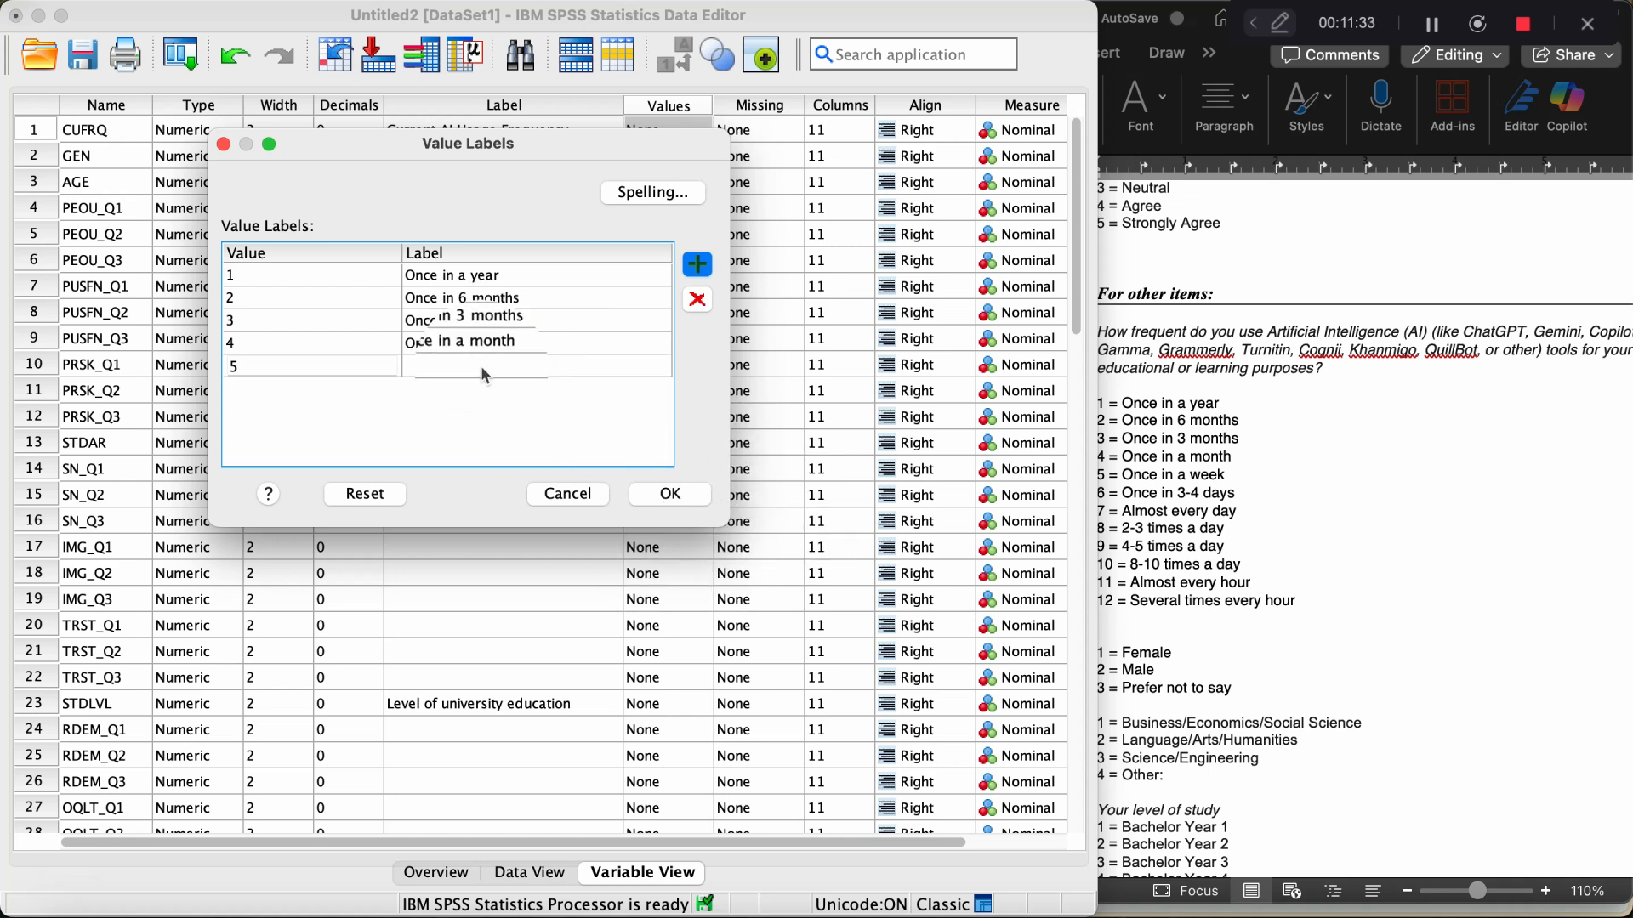
double_click(516, 341)
key("super+c")
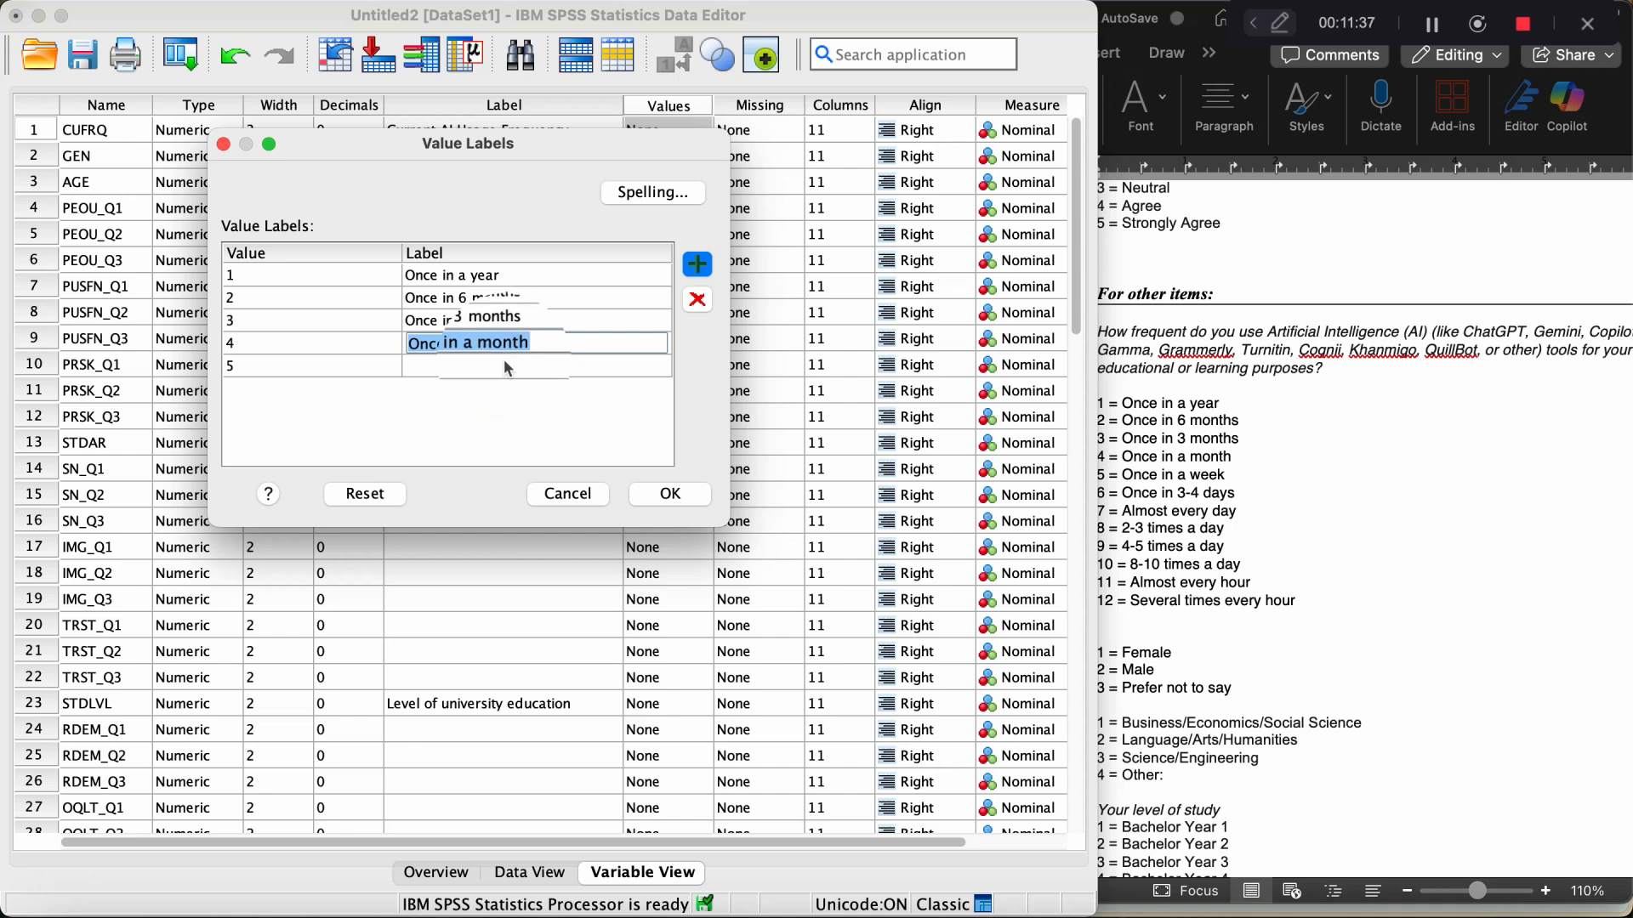
double_click(504, 362)
key("super+v")
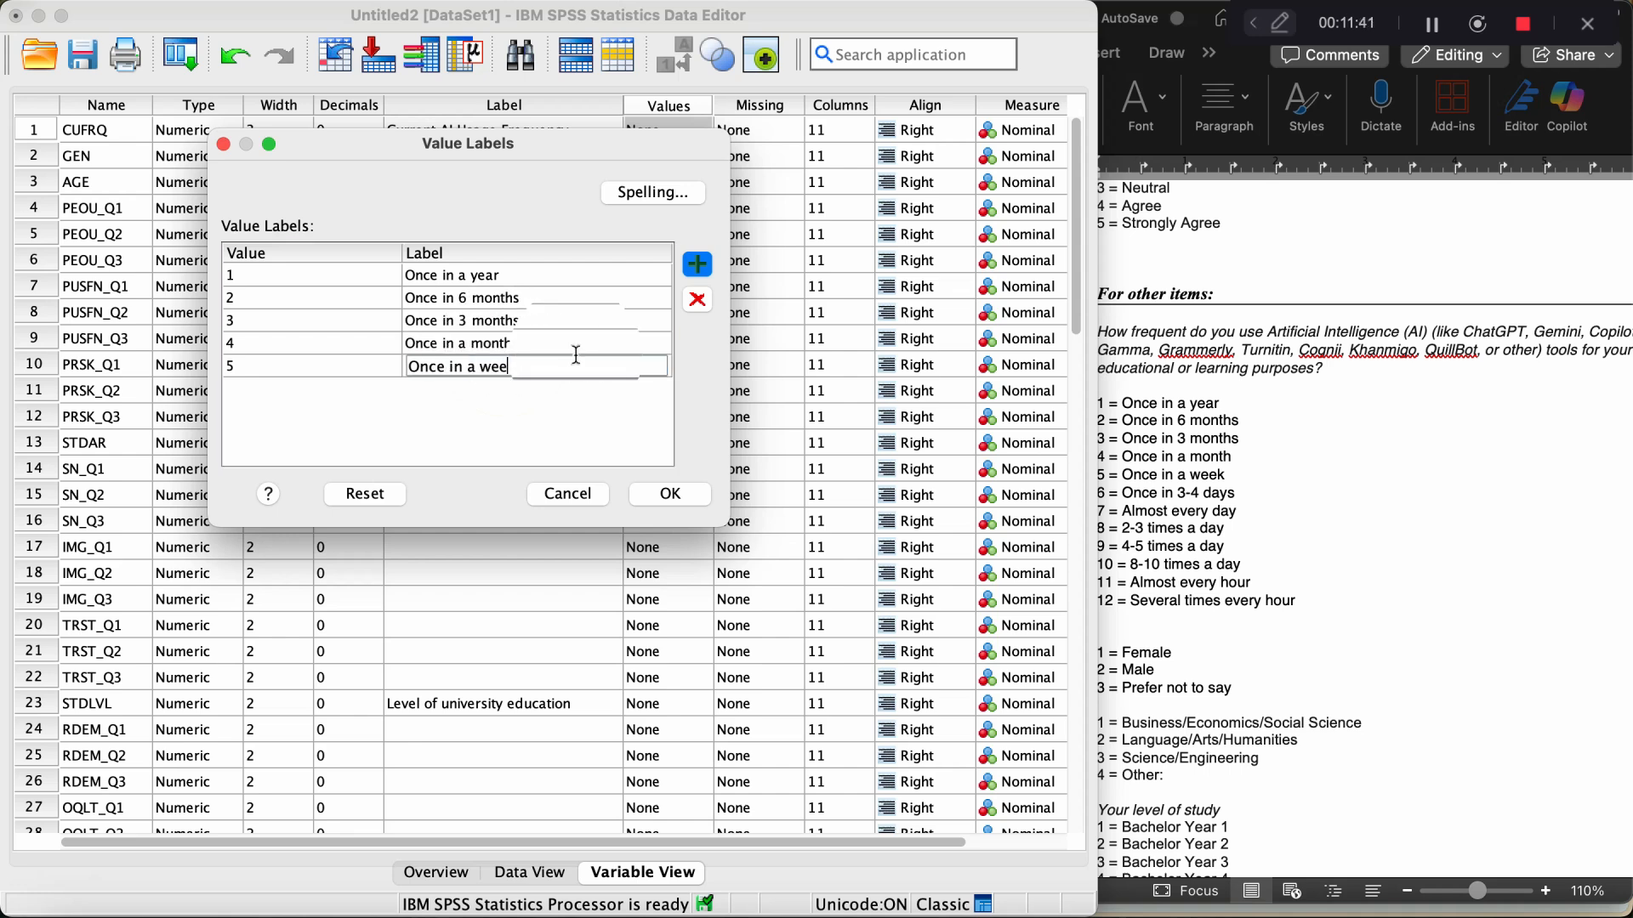
key("Return")
key("Tab")
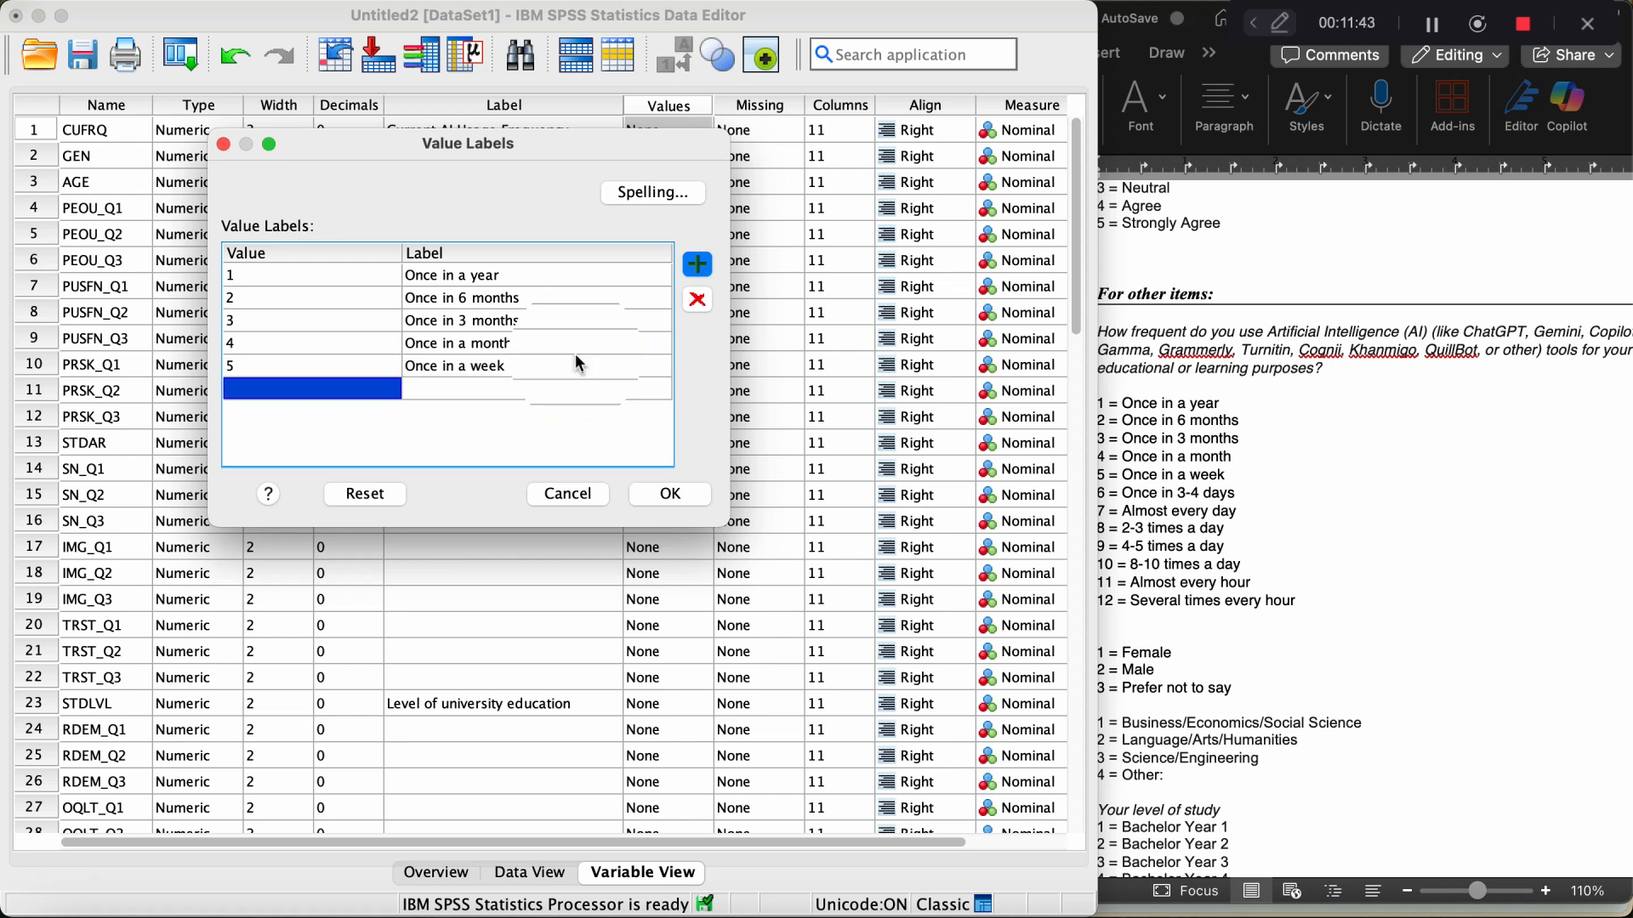
Add value 6 to the value labels, editing the reused label text to read "Once in 3-4 days".
type("6")
key("Tab")
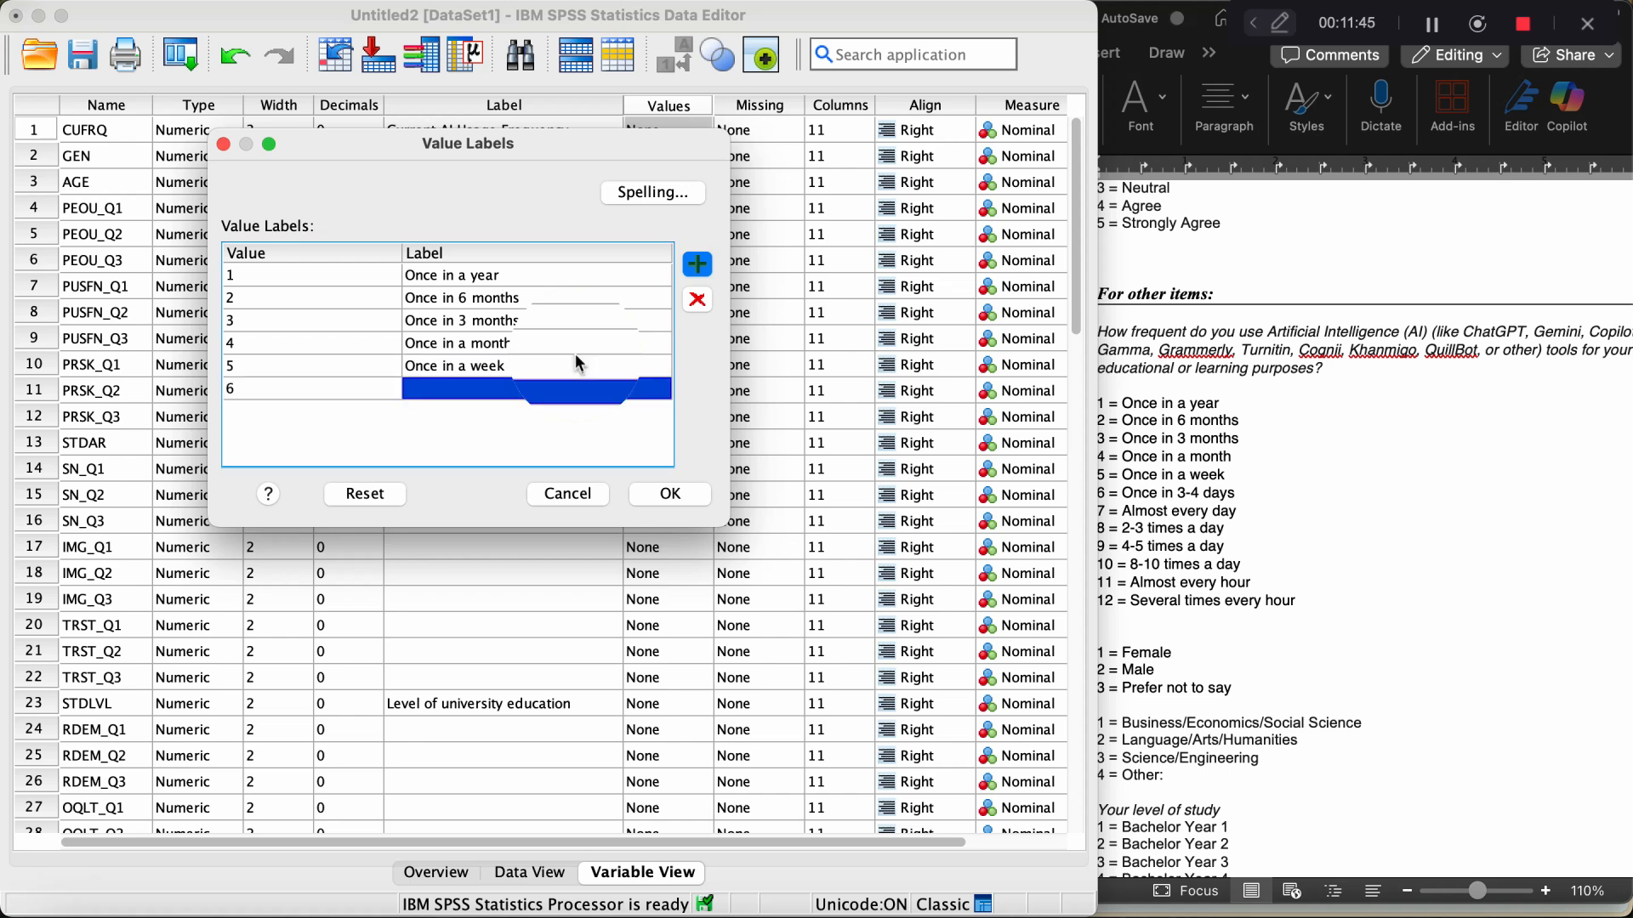
left_click(1157, 515)
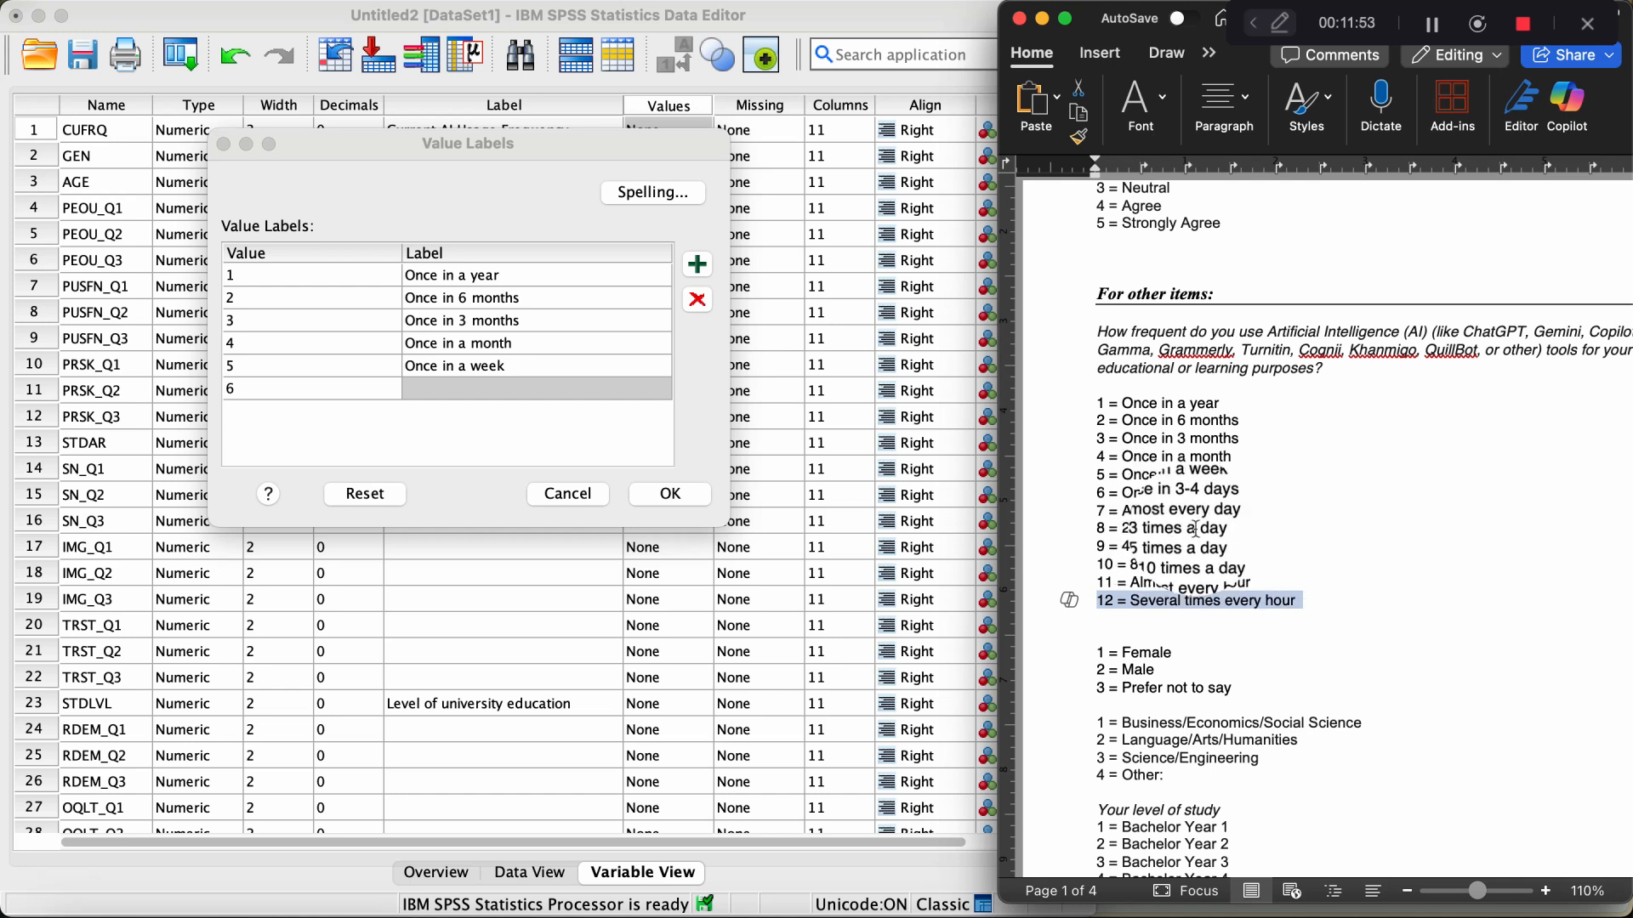
left_click(508, 385)
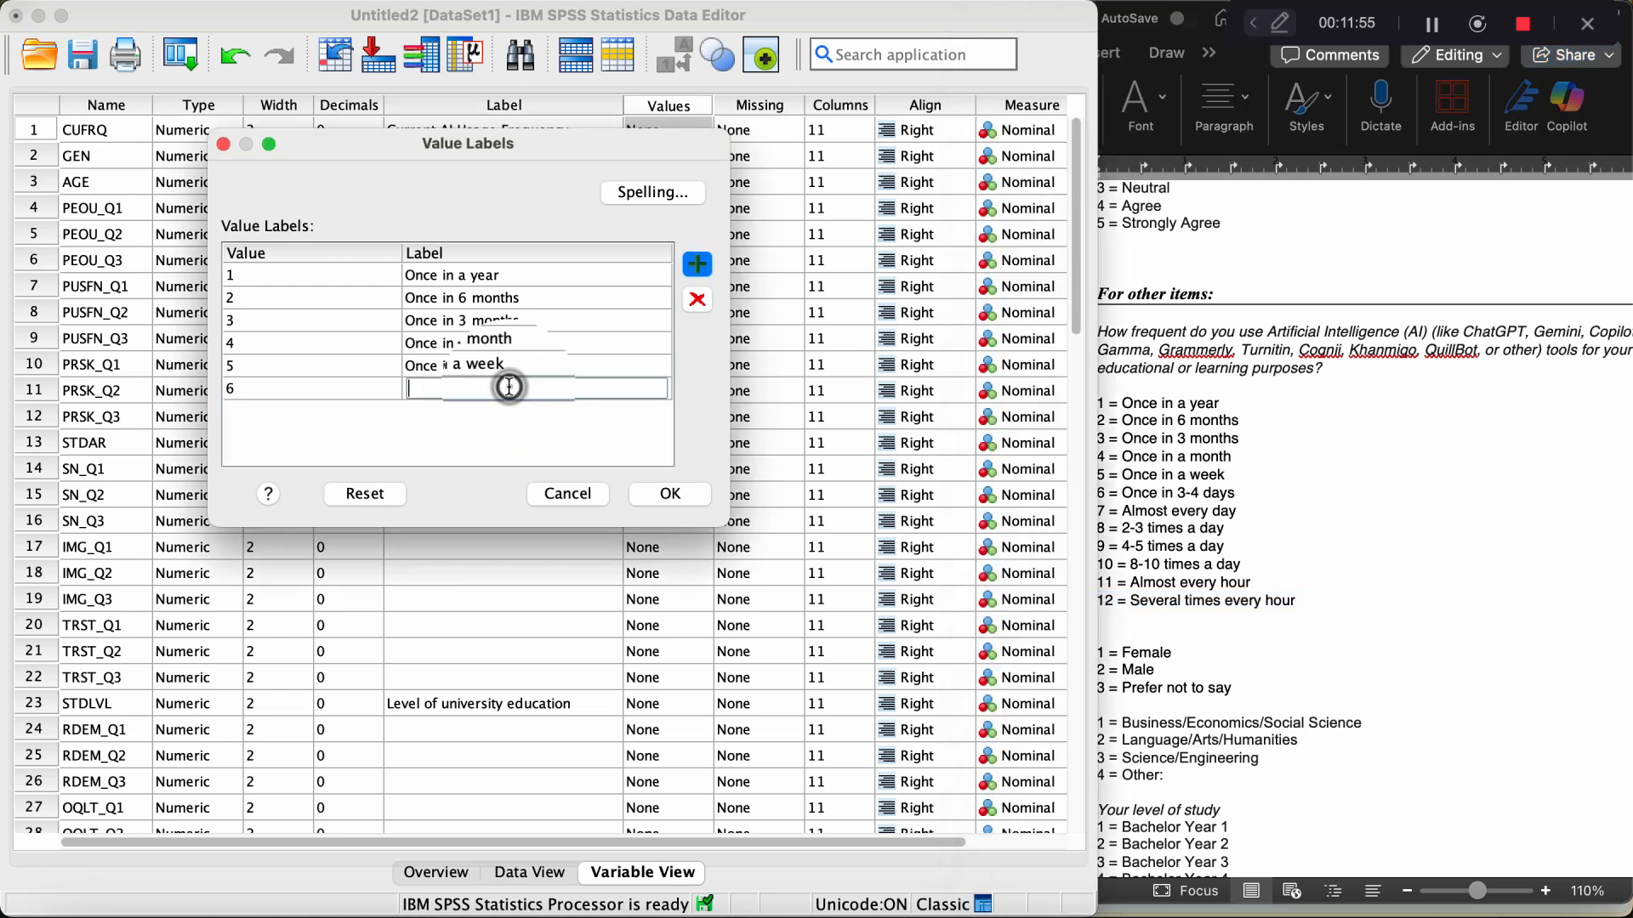
left_click(507, 387)
type("Once in a month")
key("BackSpace")
key("BackSpace")
key("BackSpace")
key("BackSpace")
key("BackSpace")
key("BackSpace")
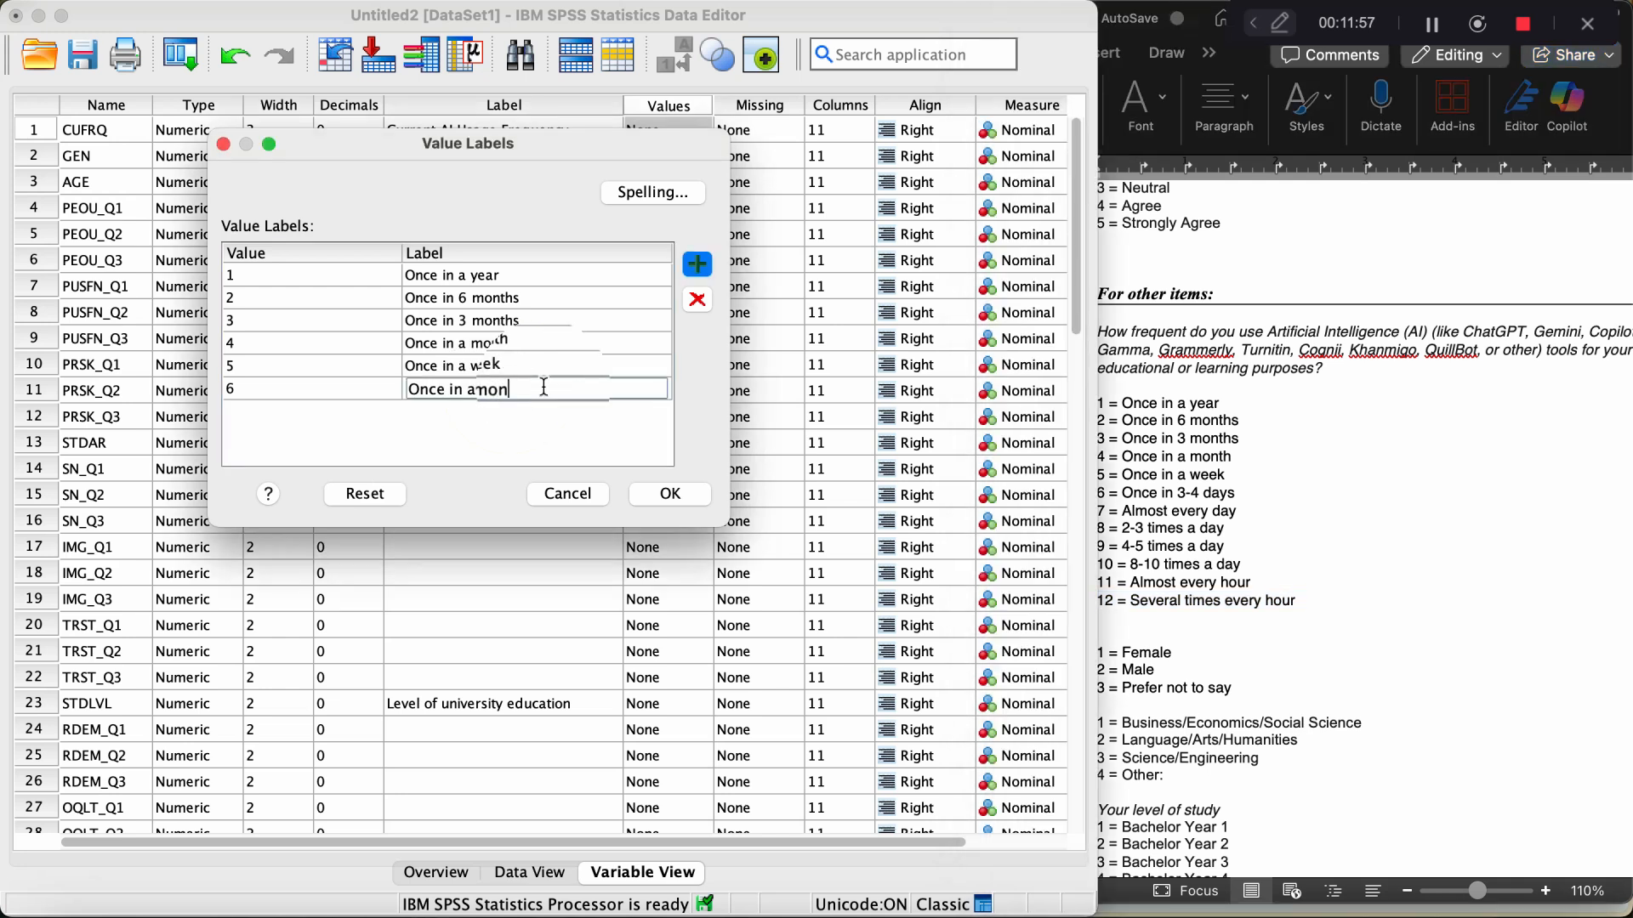
type("3-4 days")
key("Return")
key("Return")
Add value 7 with the label "Almost every day" to the value labels of CUFRQ.
type("7")
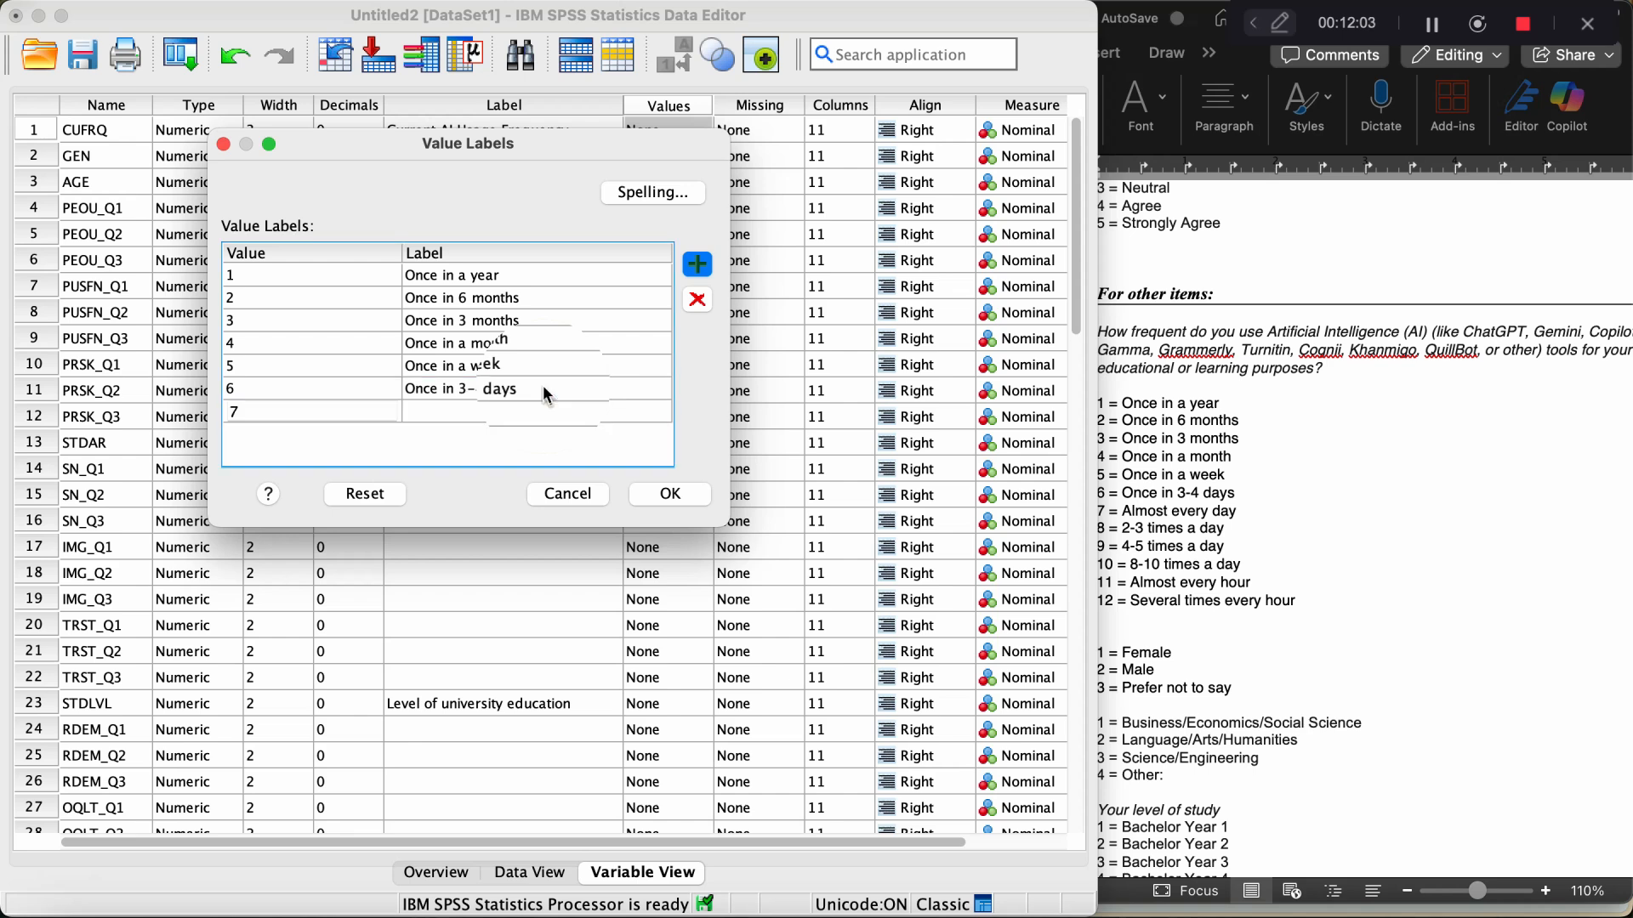
key("Return")
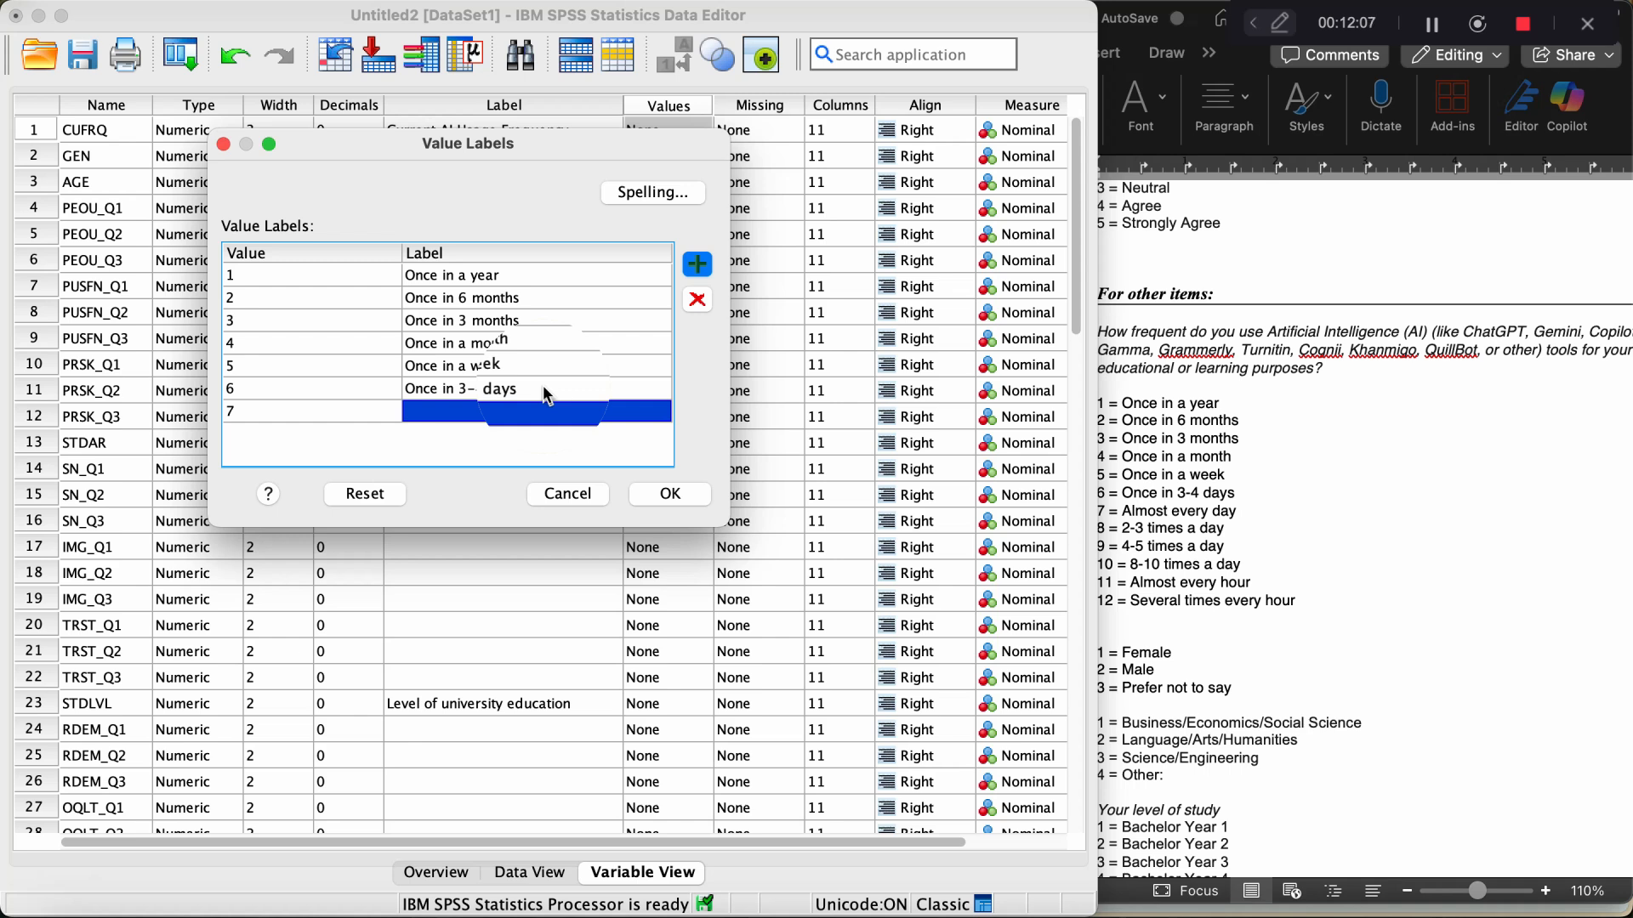
type("Al")
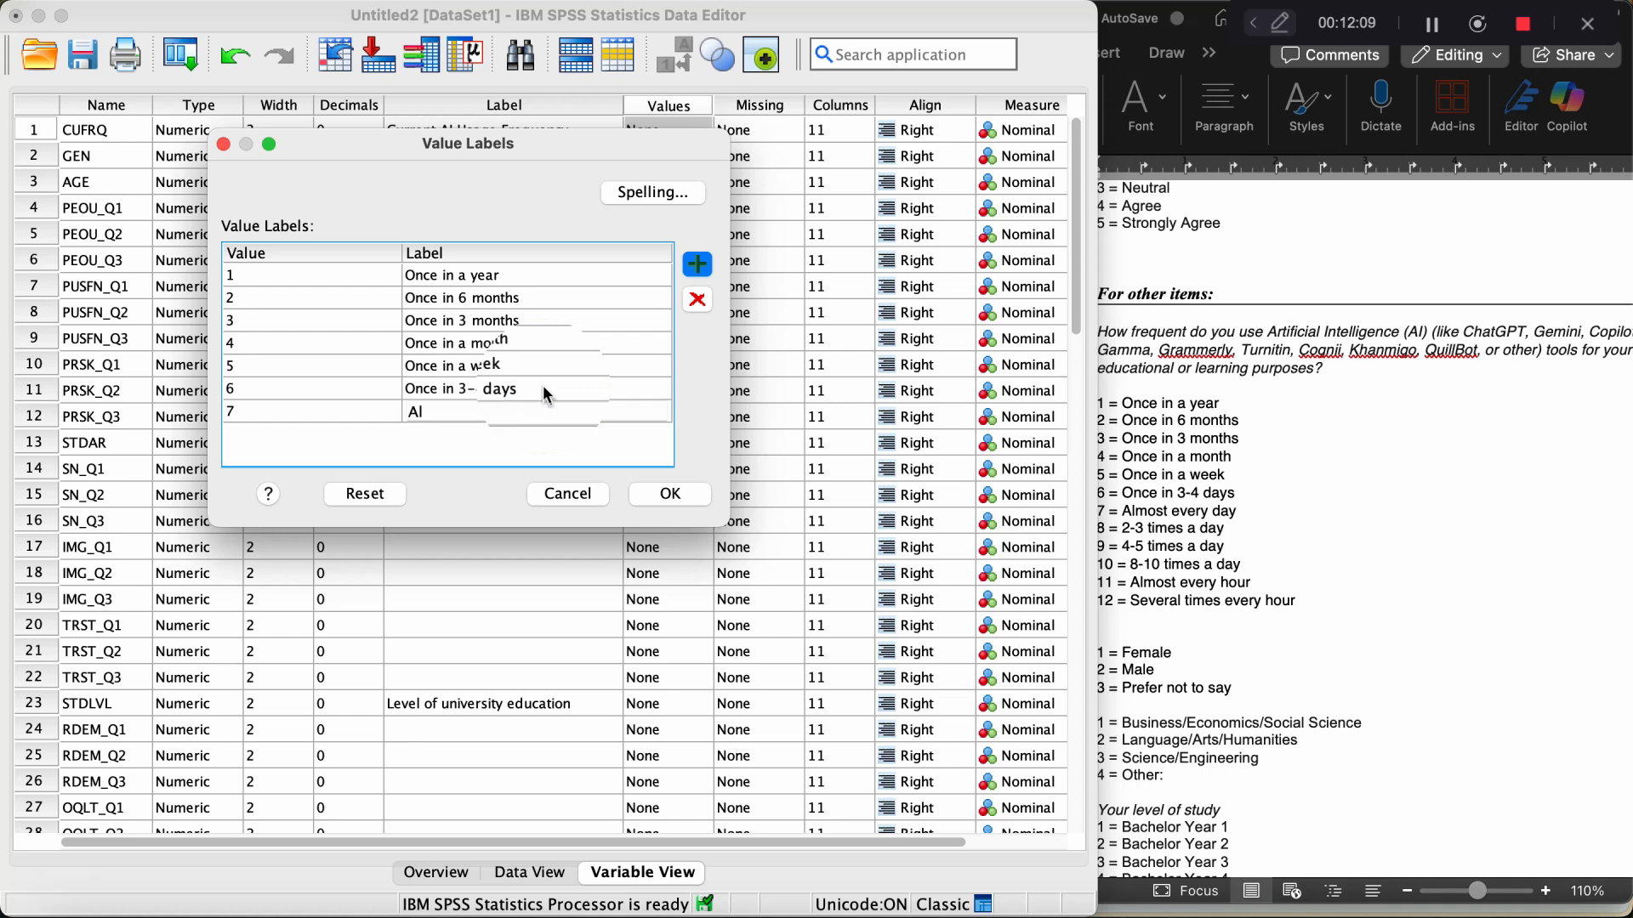
type("most every day")
key("Return")
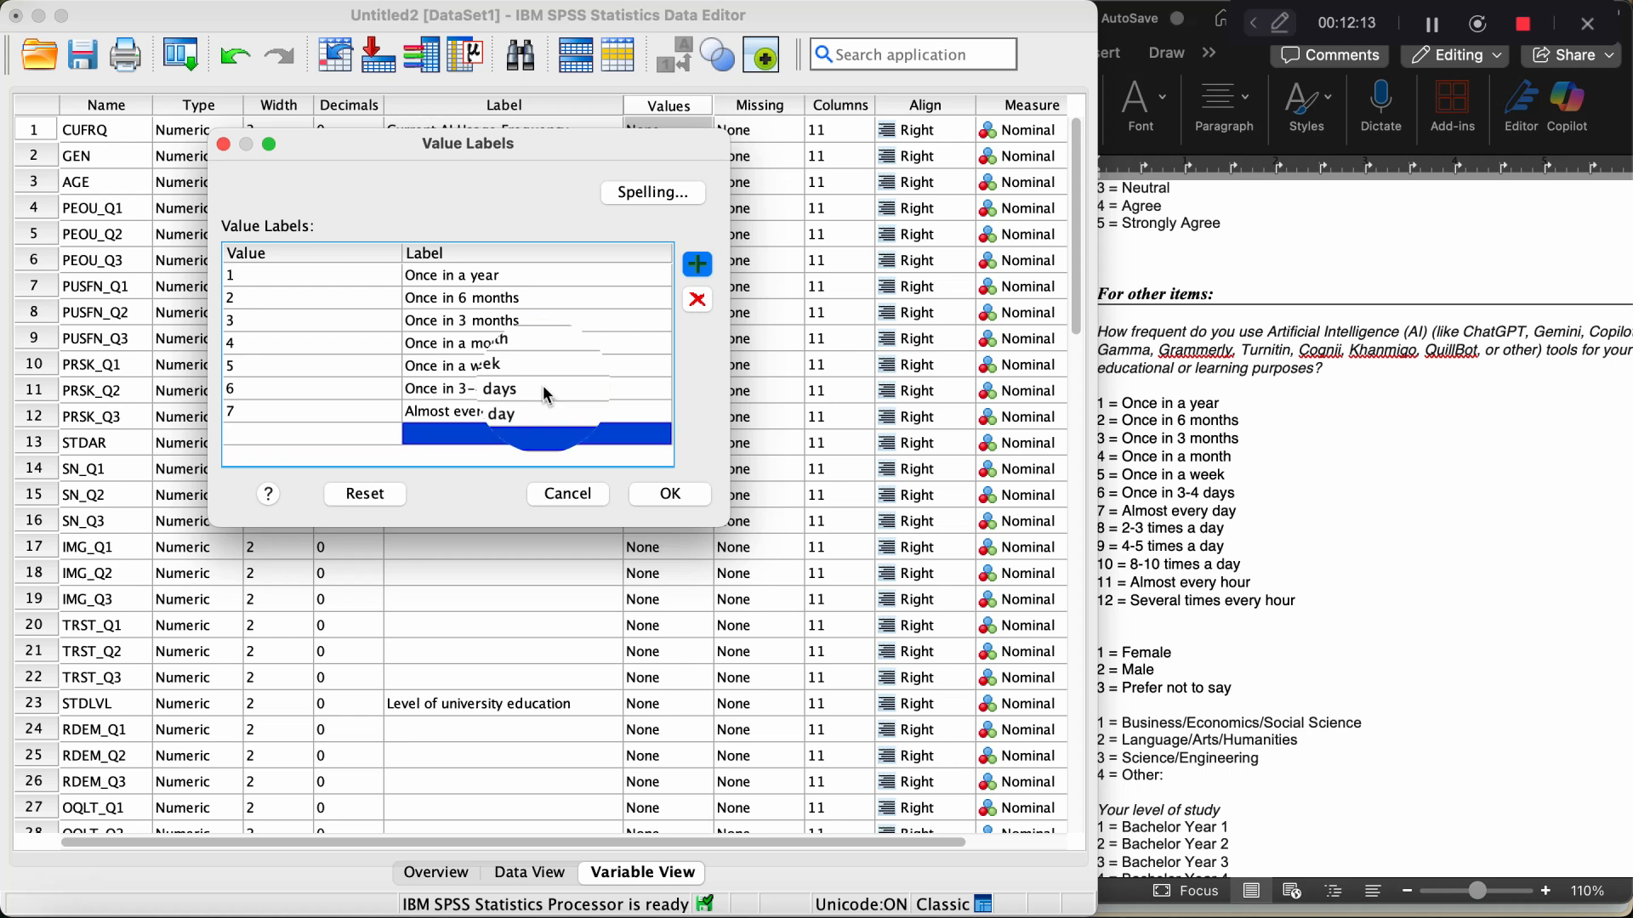
Add value 8 with the label "2-3 times a day" to the value labels of CUFRQ.
key("Left")
type("8")
key("Tab")
type("2-3")
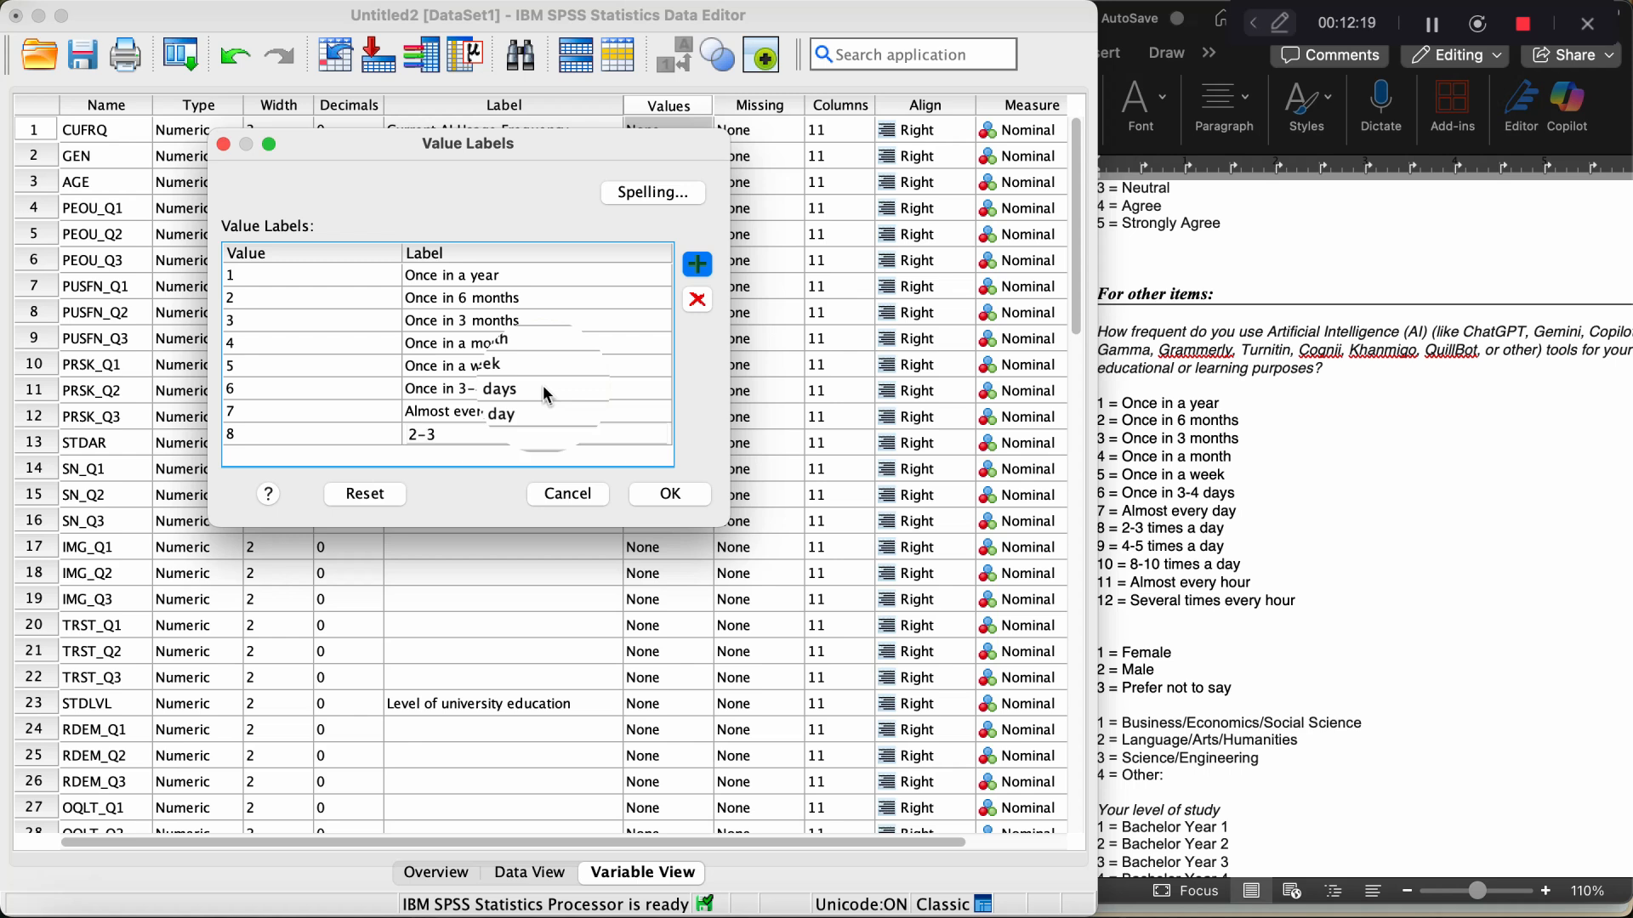
type(" times a day")
key("Tab")
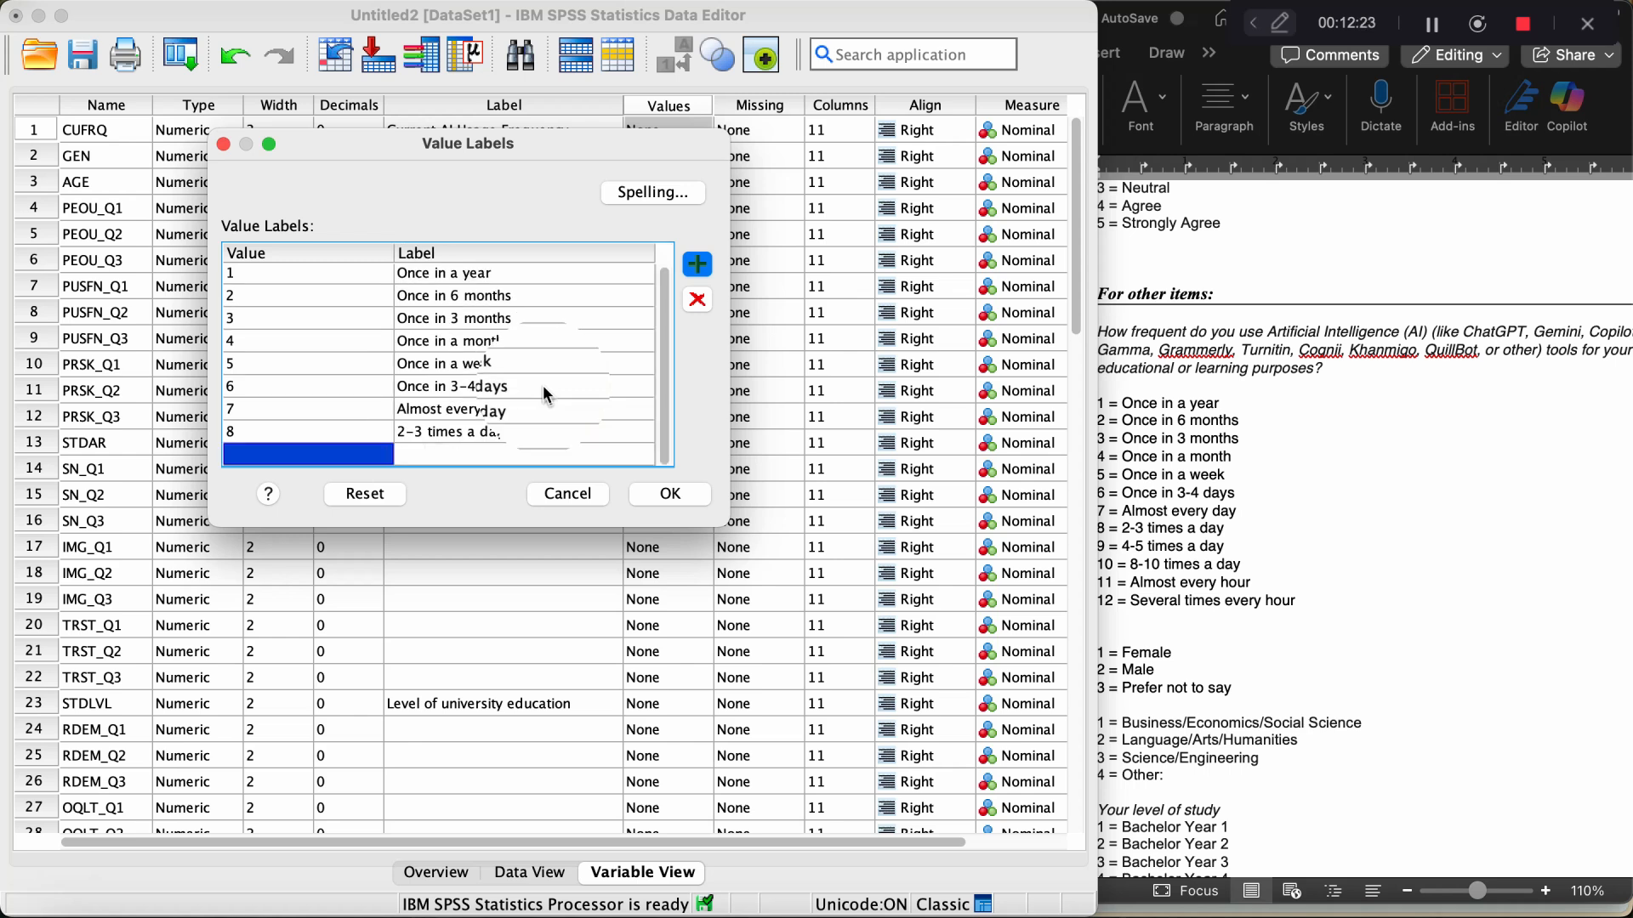
Add value 9 with the label "4-5 times a day" to the value labels of CUFRQ.
type("9")
key("Tab")
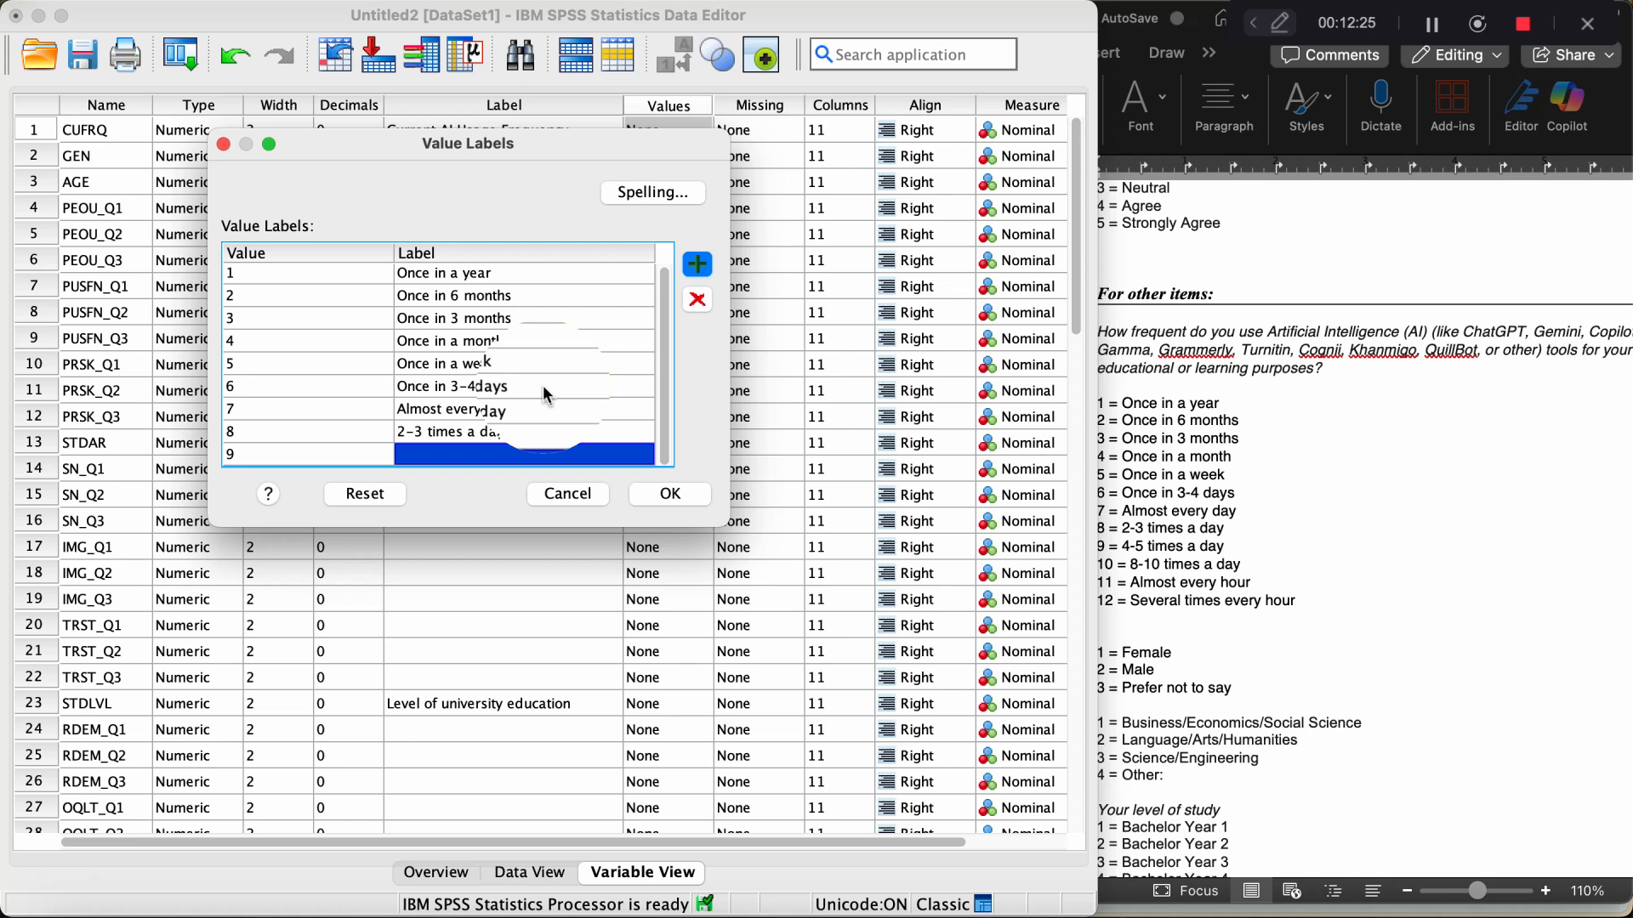
type("4-5")
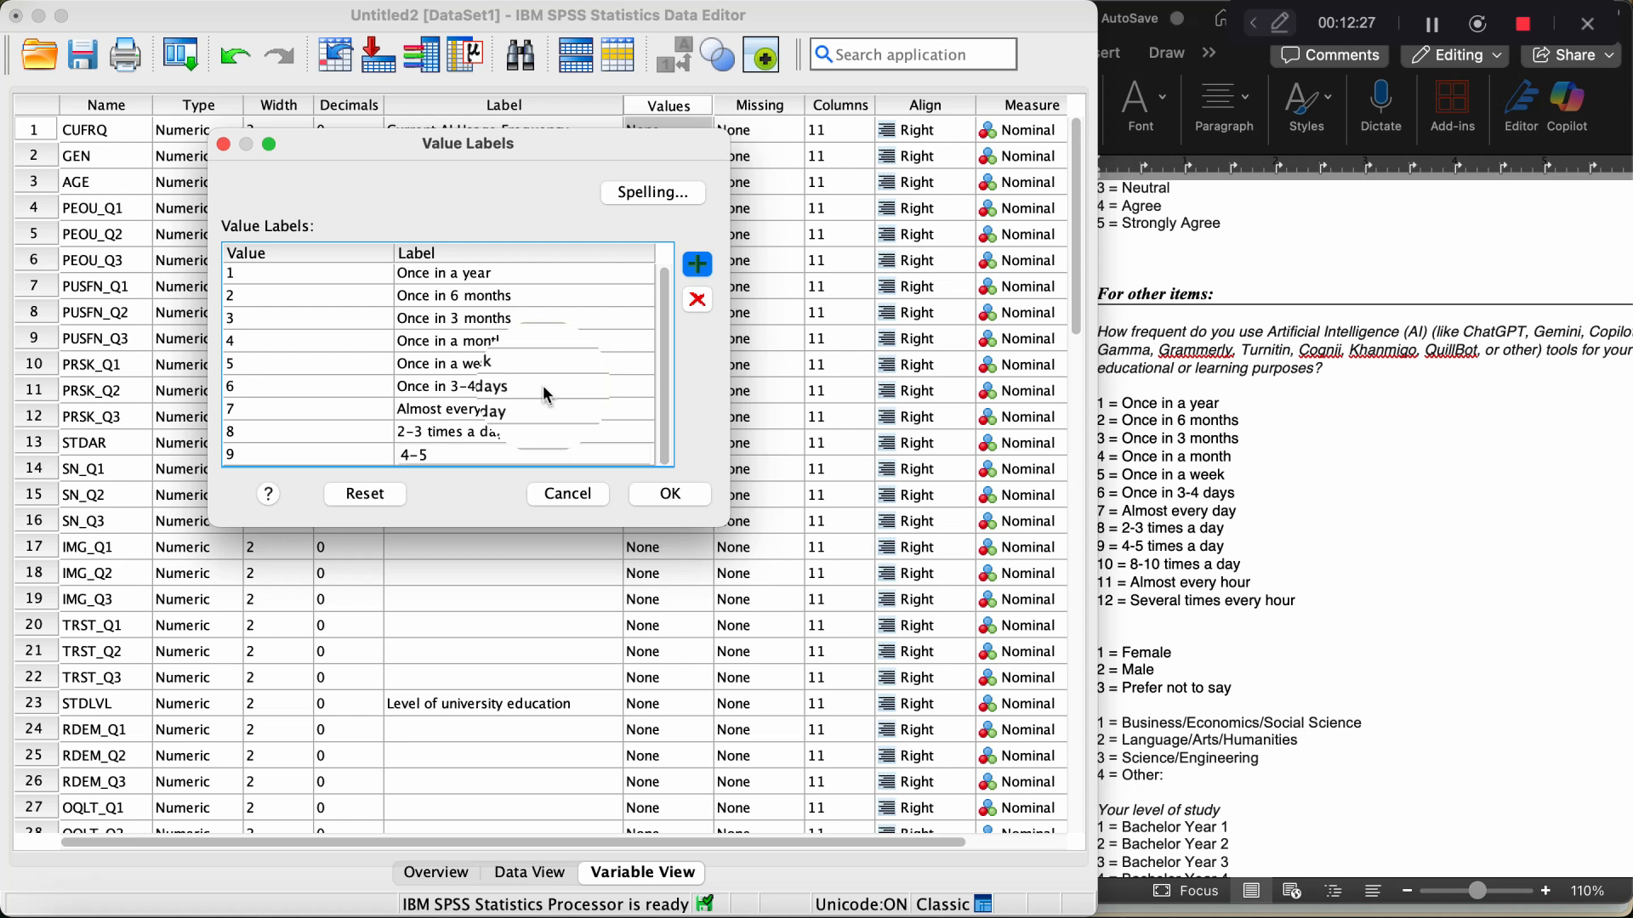
type(" times a day")
key("Tab")
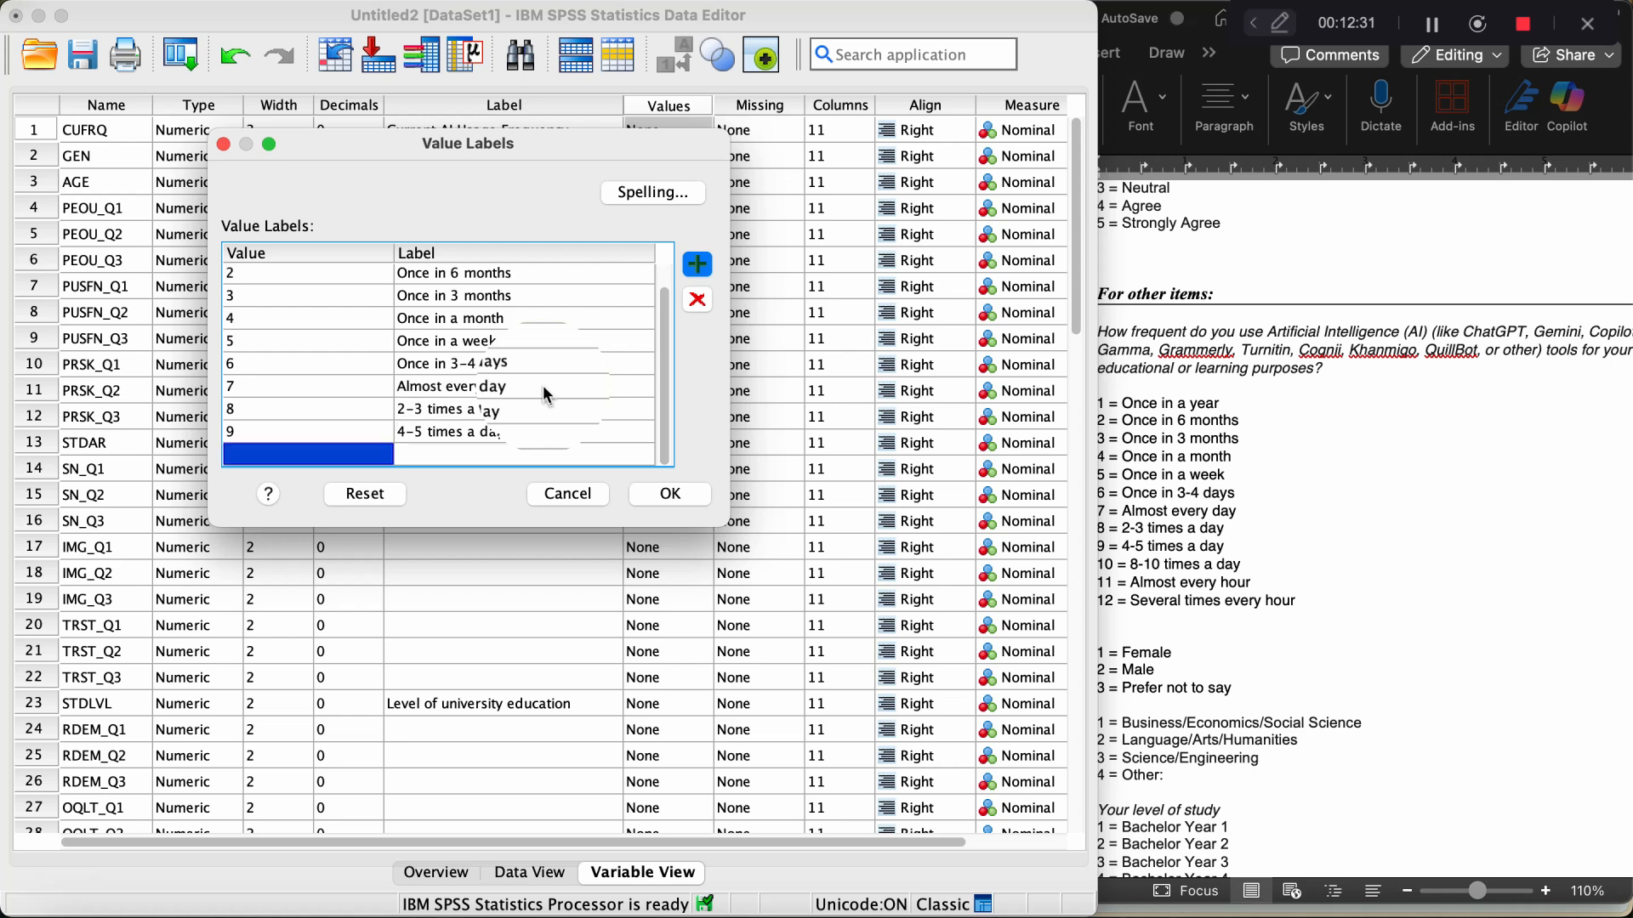
Add value 10 with the label "8-10 times a day" to the value labels of CUFRQ.
type("10")
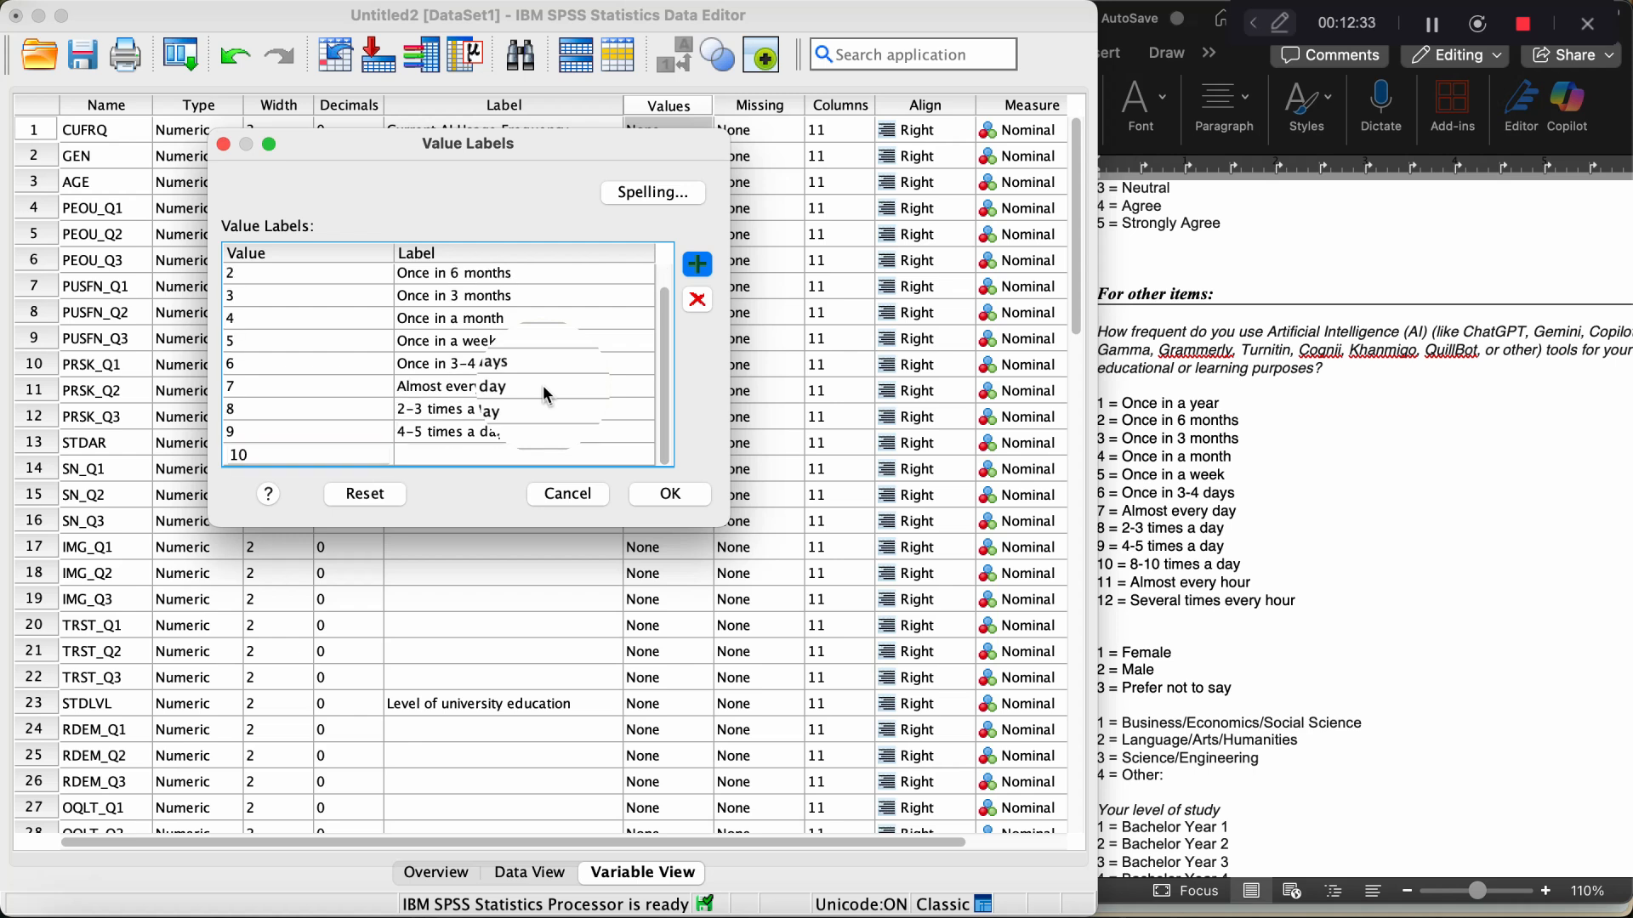
key("Tab")
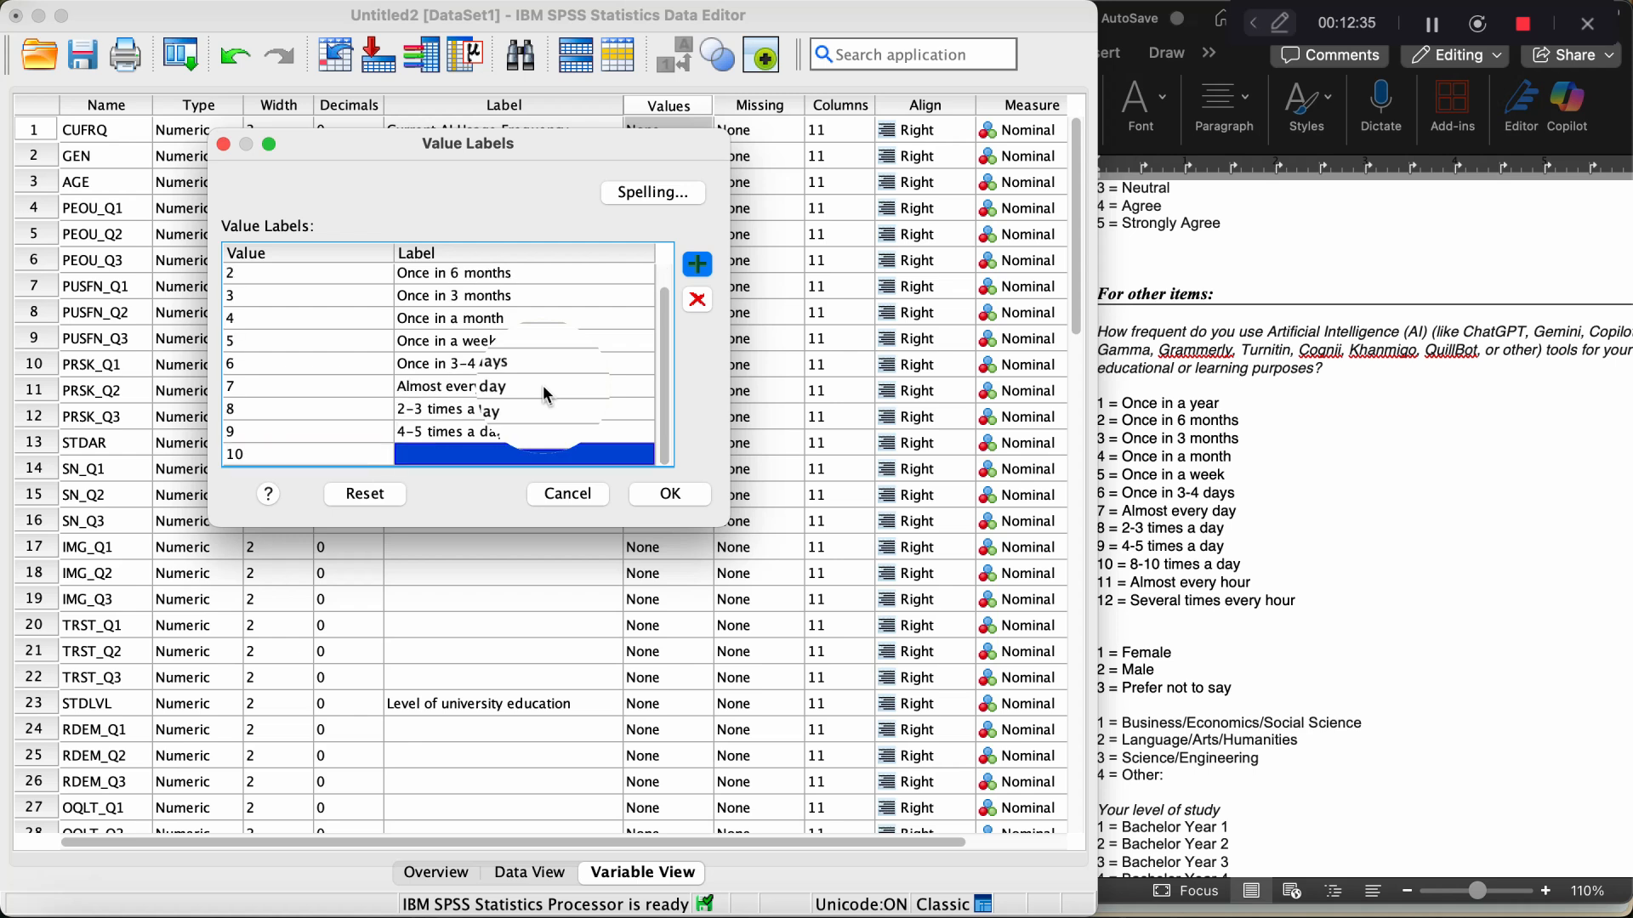
type("8")
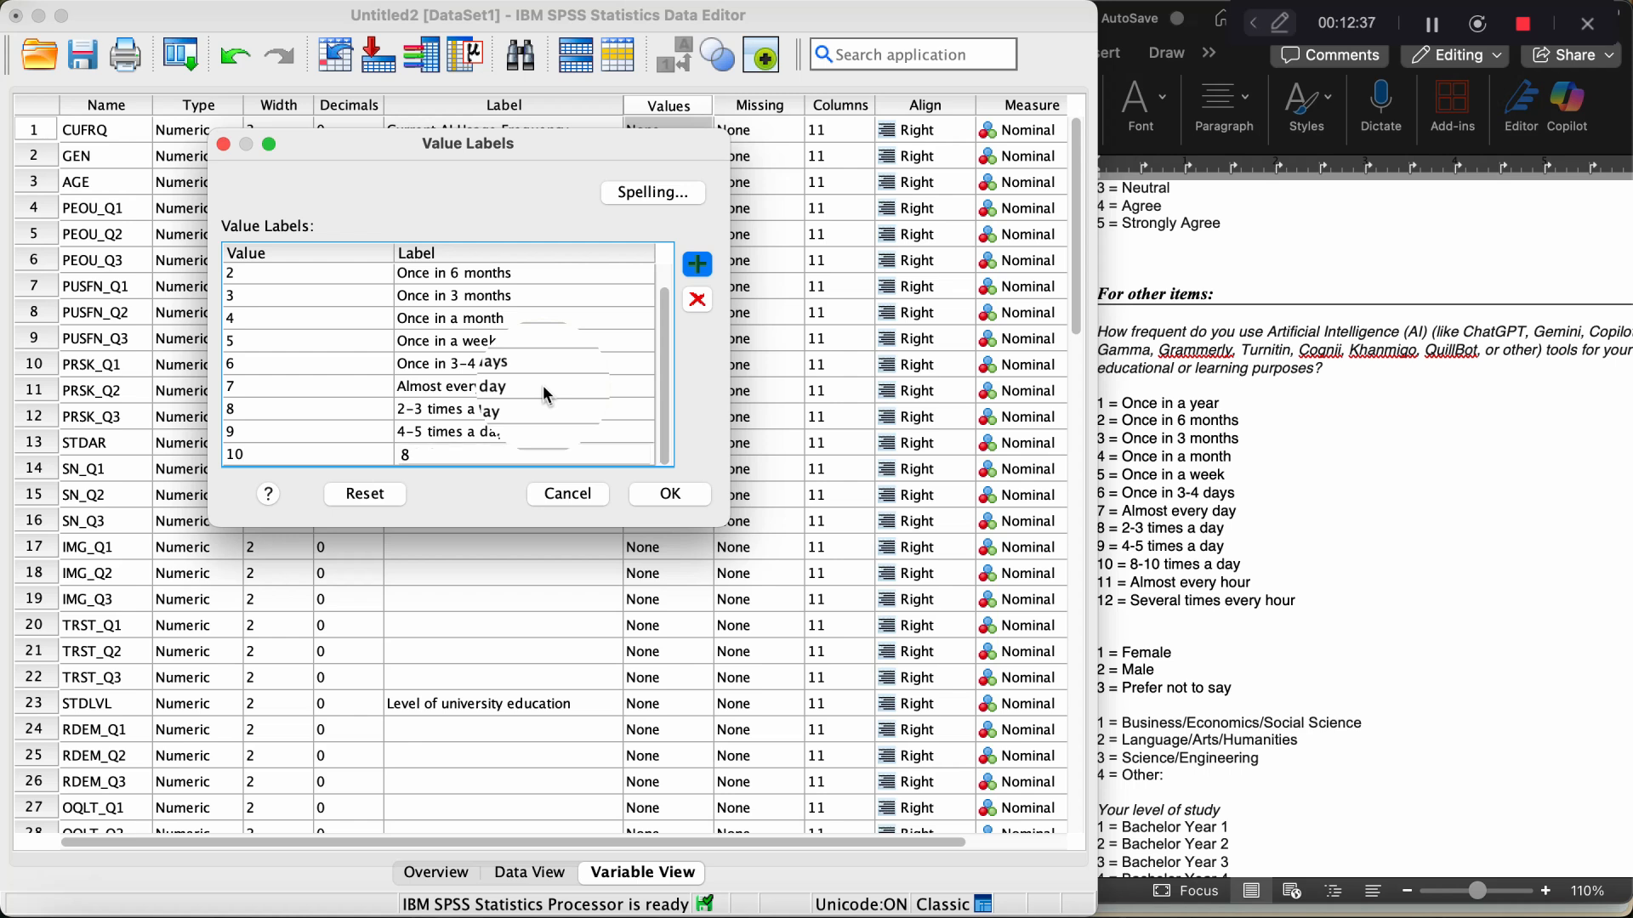
type("-10 times a day")
key("Return")
Add value 11 with the label "Almost every hour" to the value labels of CUFRQ.
type("11")
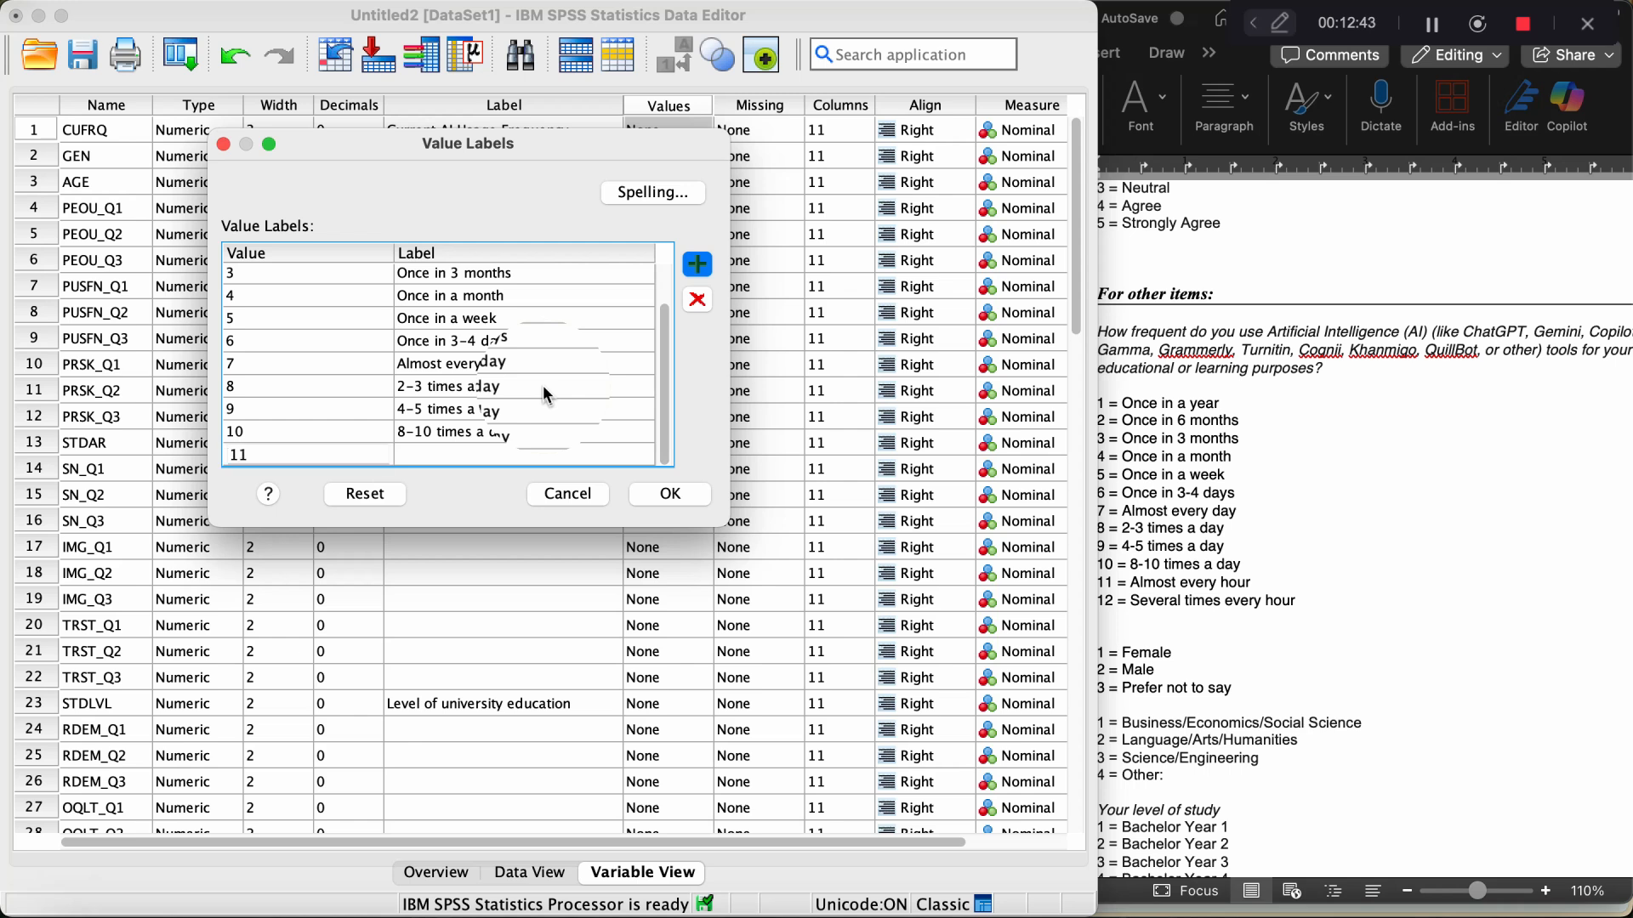
key("Tab")
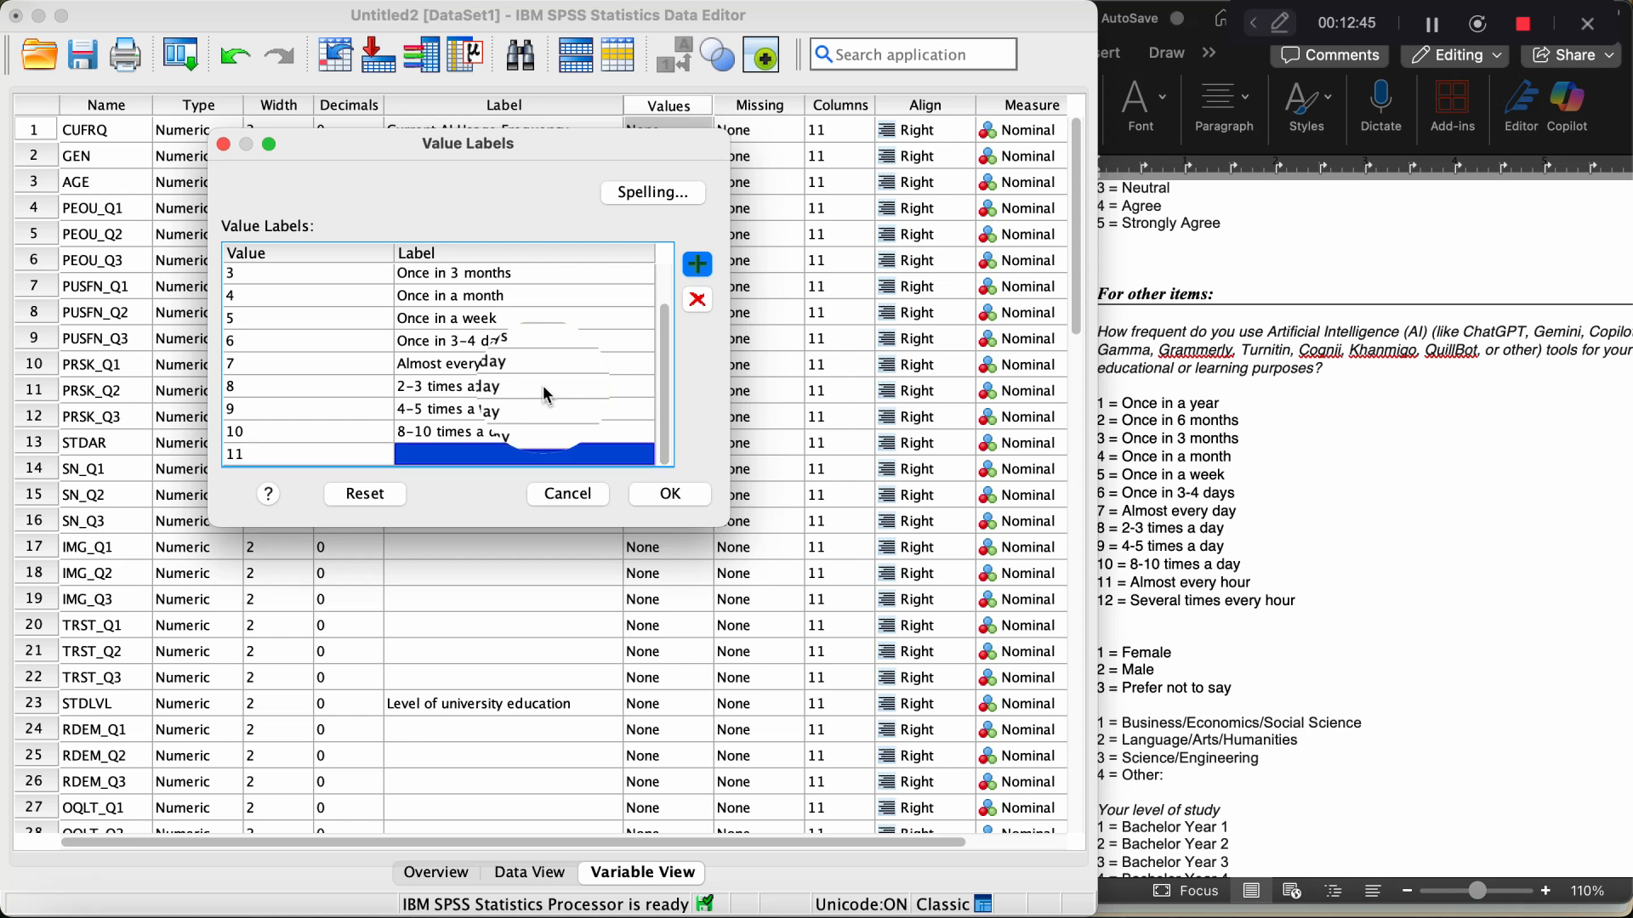
type("Alm")
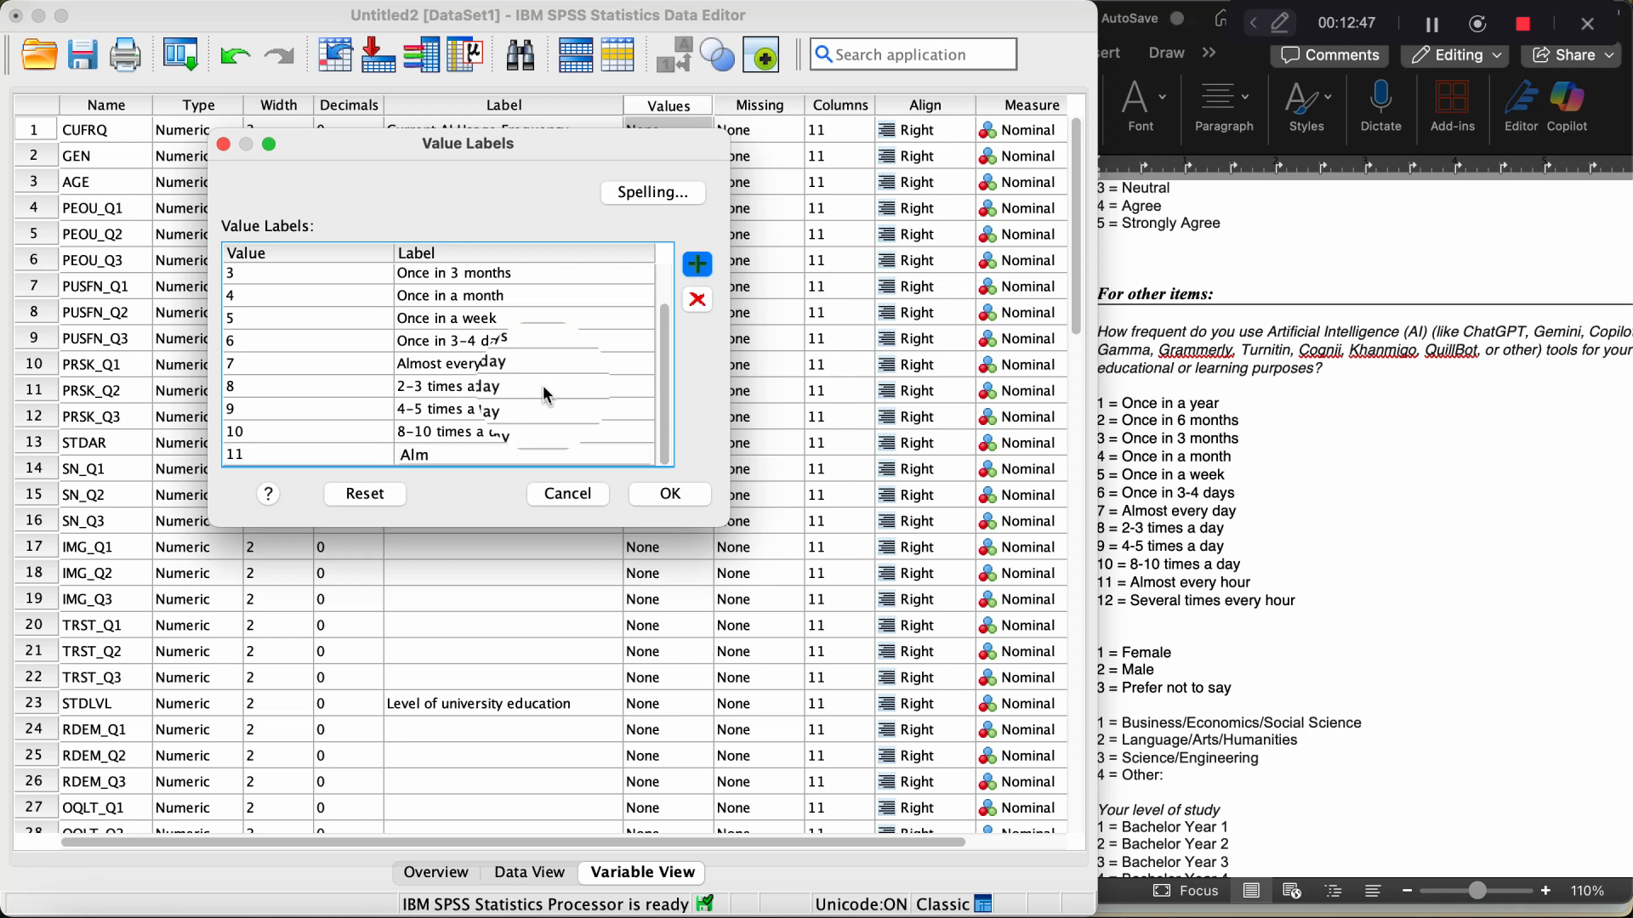
type("ost every hour")
key("Return")
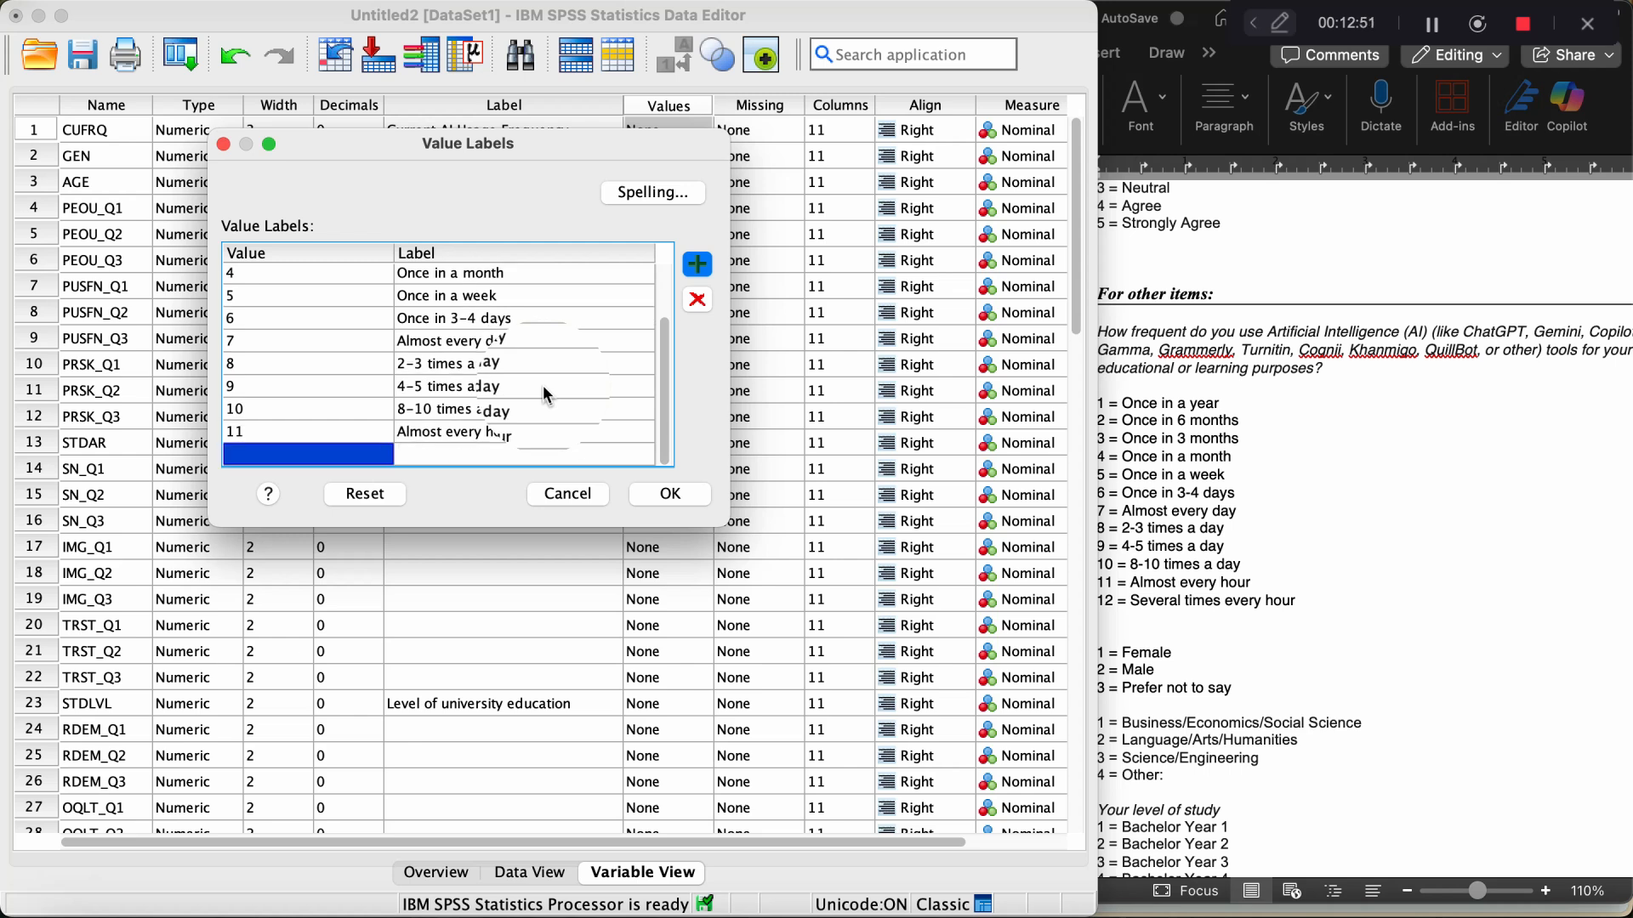
Add value 12 with the label "Several times every hour", and save and recheck the value labels of CUFRQ.
key("Tab")
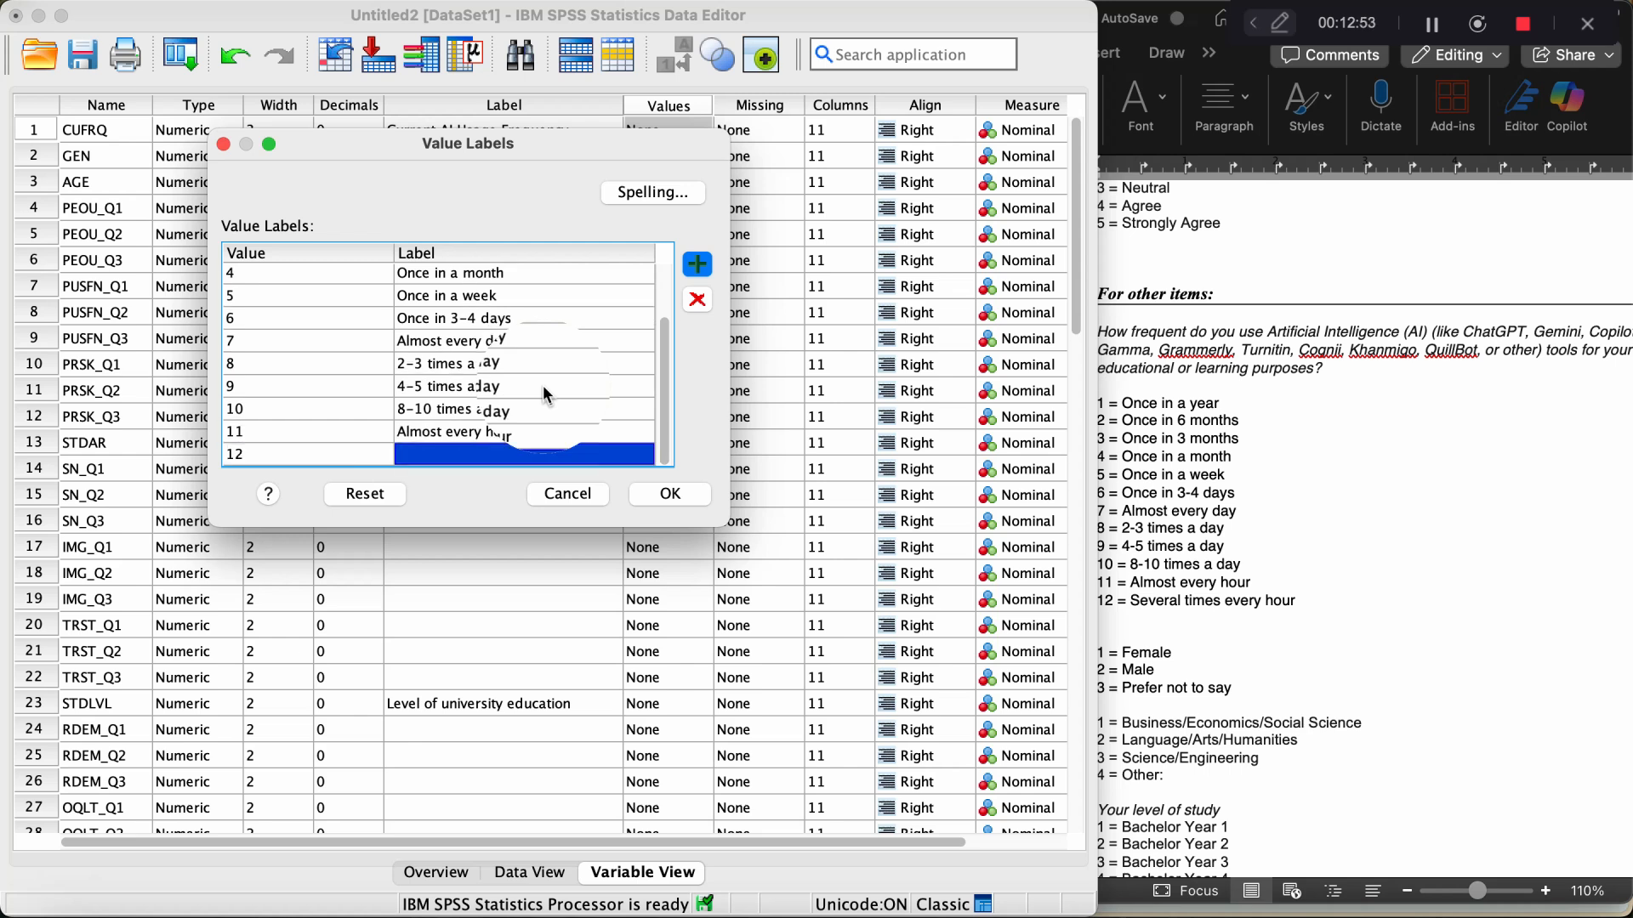
type("Several ti")
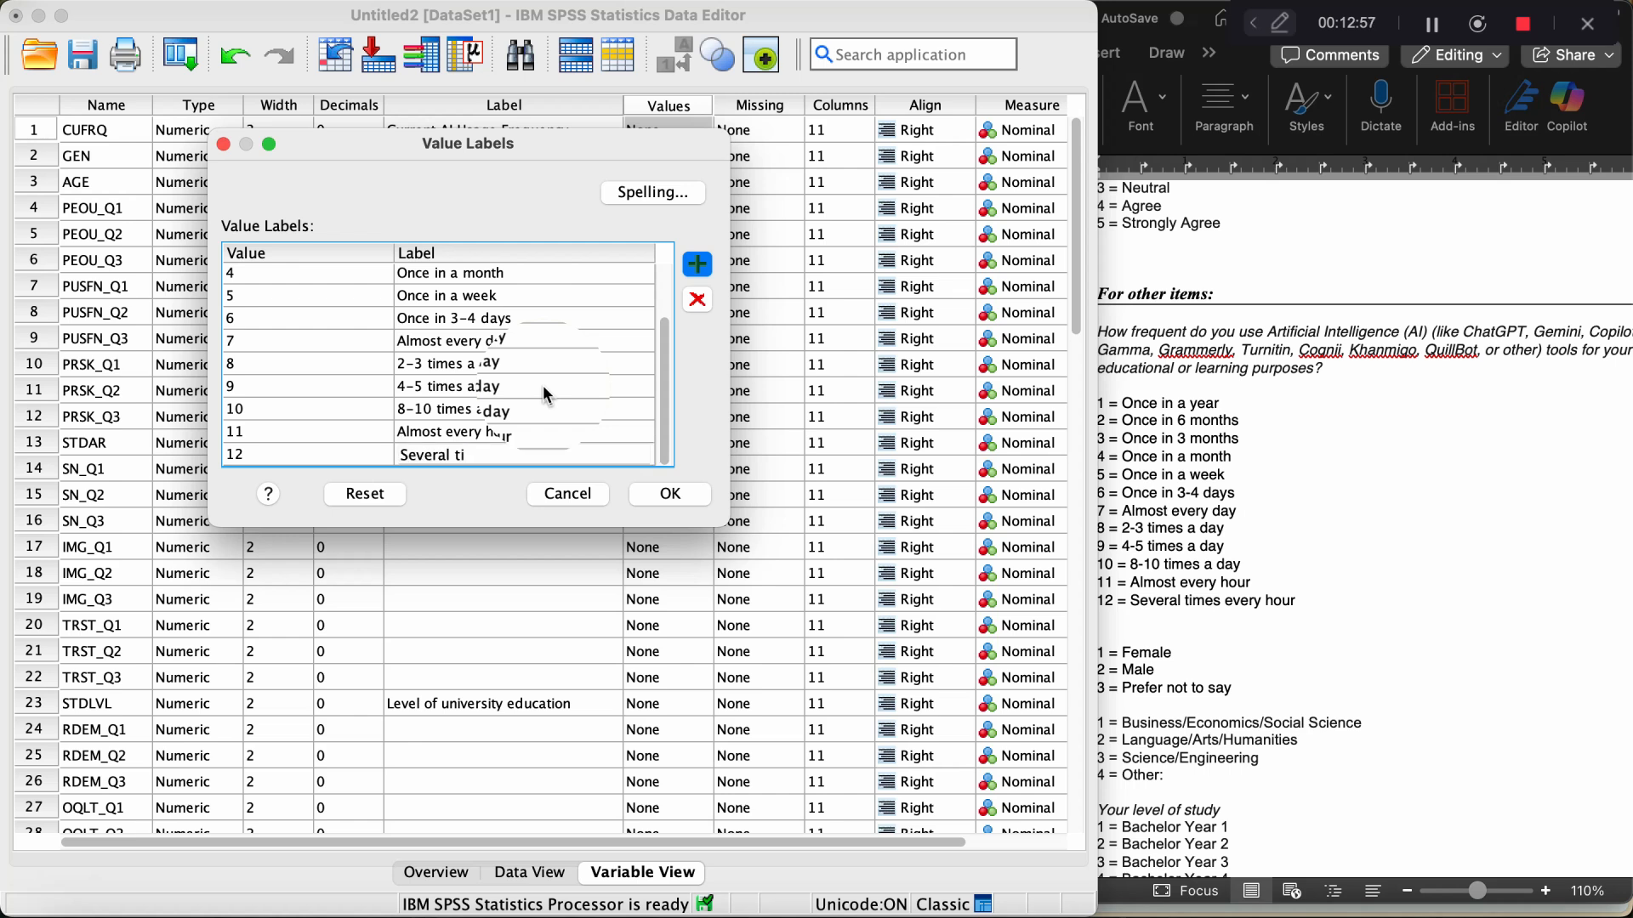
type("mes every hour")
left_click(669, 493)
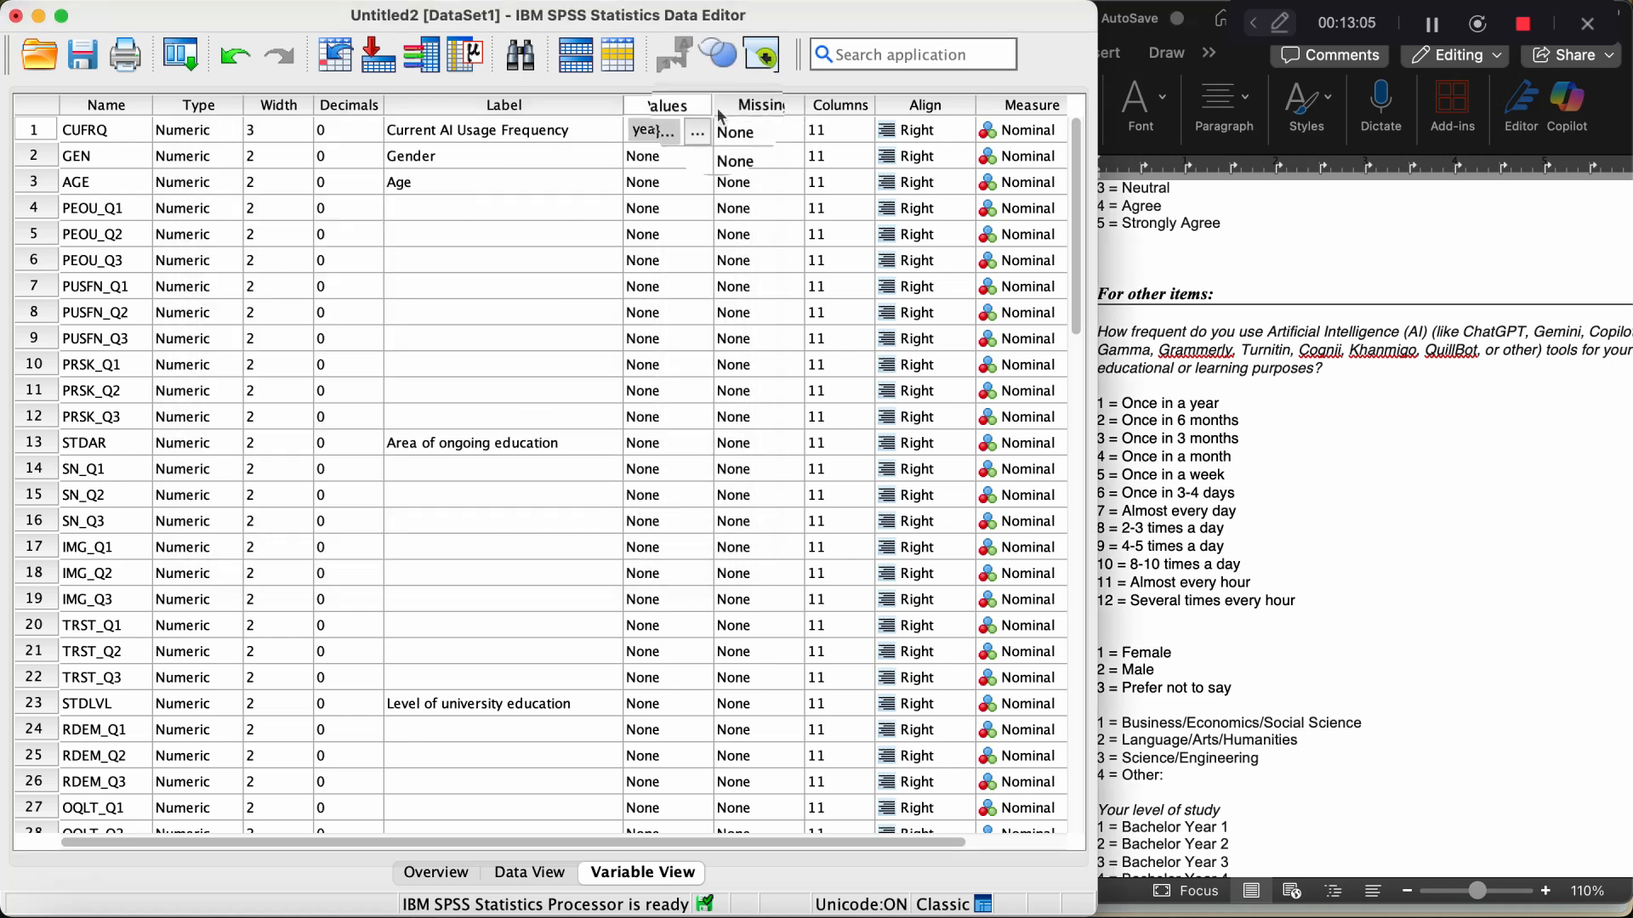
left_click(699, 131)
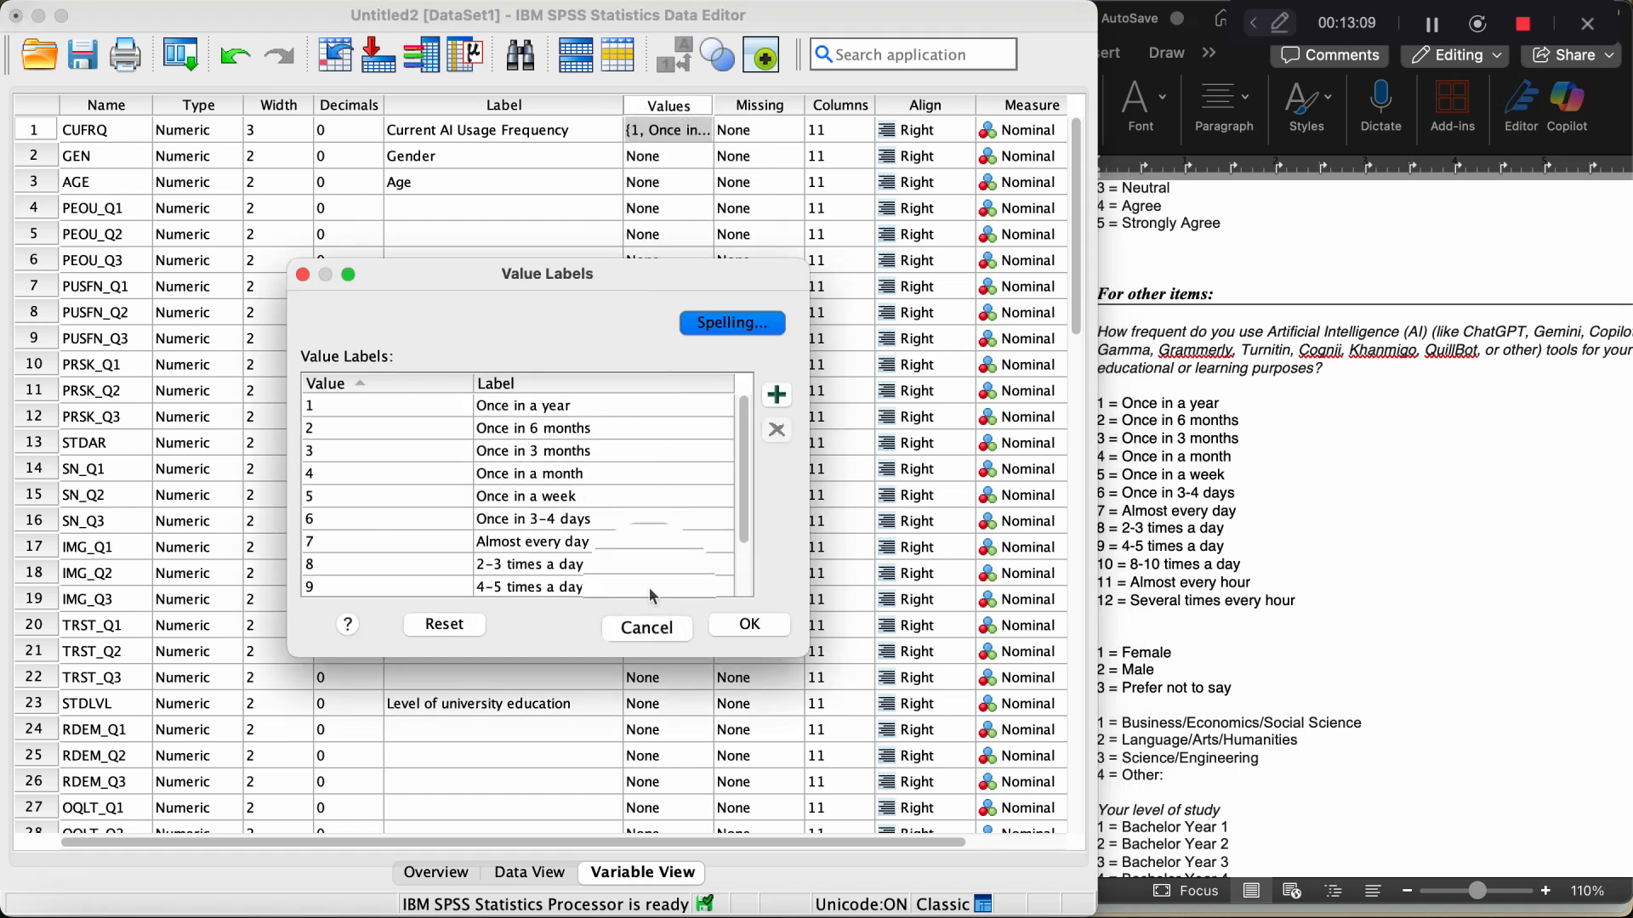
left_click(733, 625)
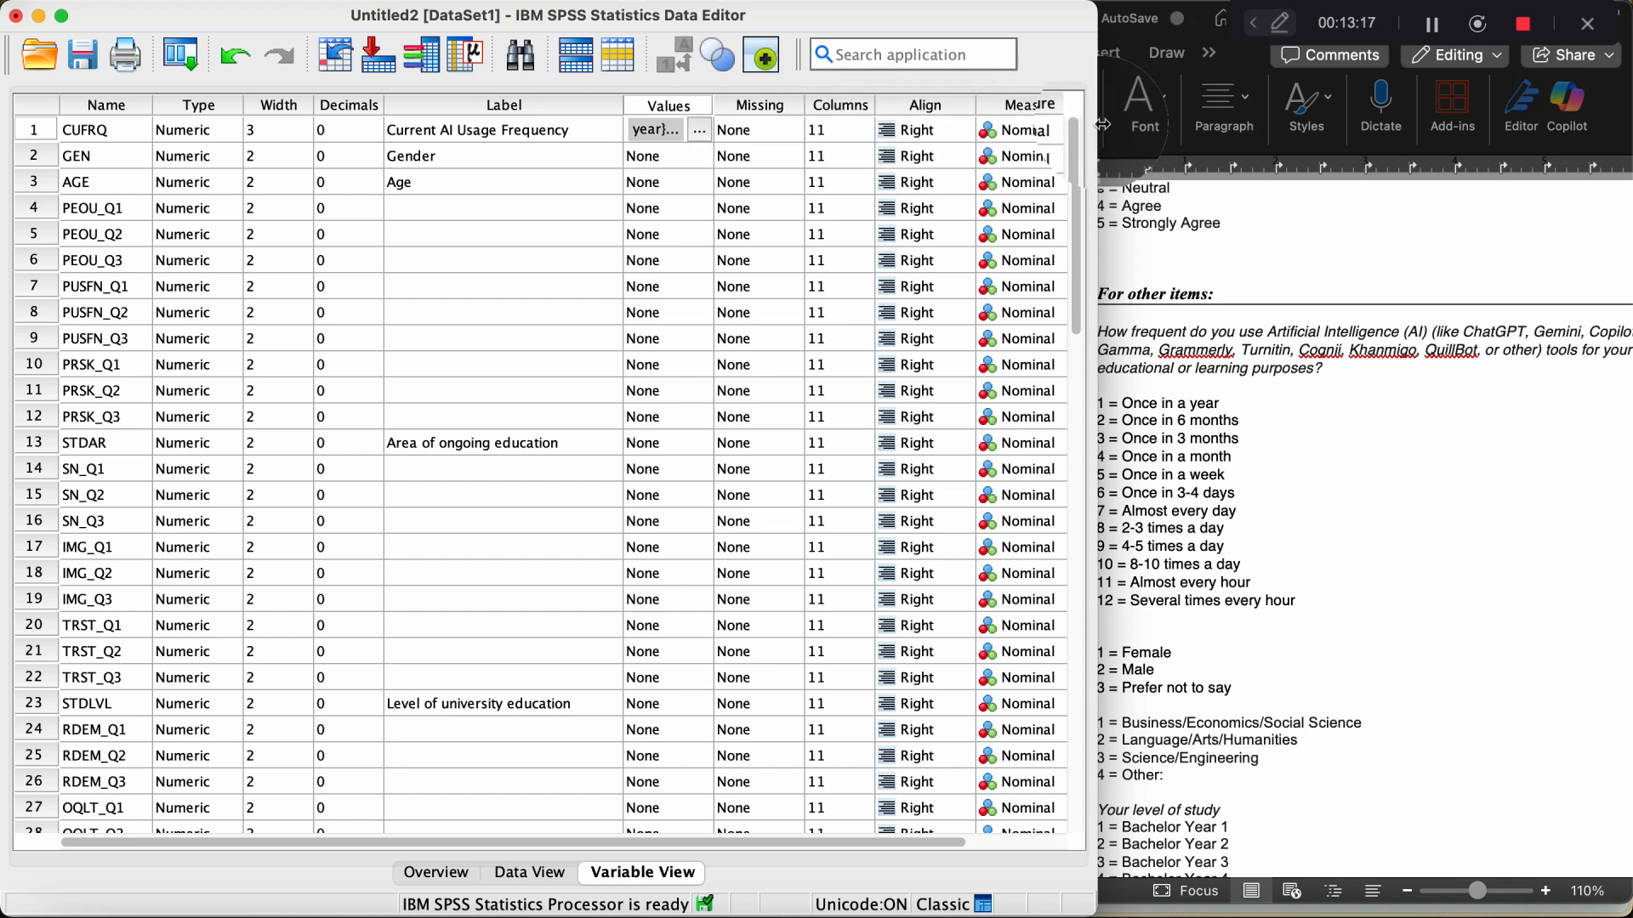
Widen the data editor window to reveal all variable attributes and set the measurement level of CUFRQ to Ordinal.
left_click_drag(1102, 124, 1262, 128)
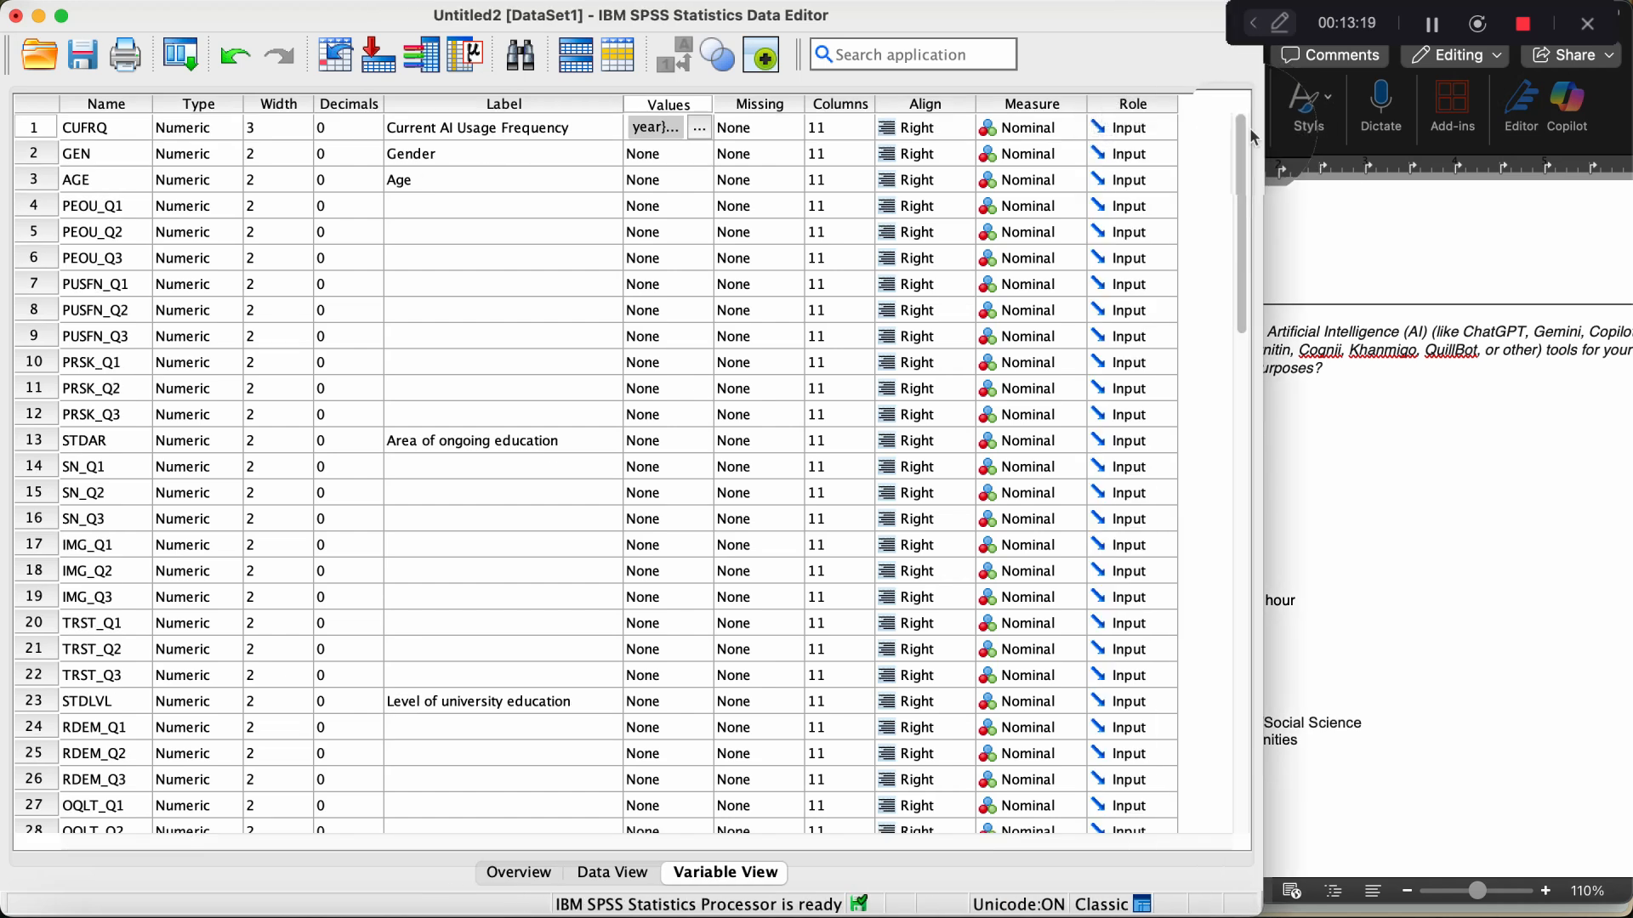
left_click(1038, 128)
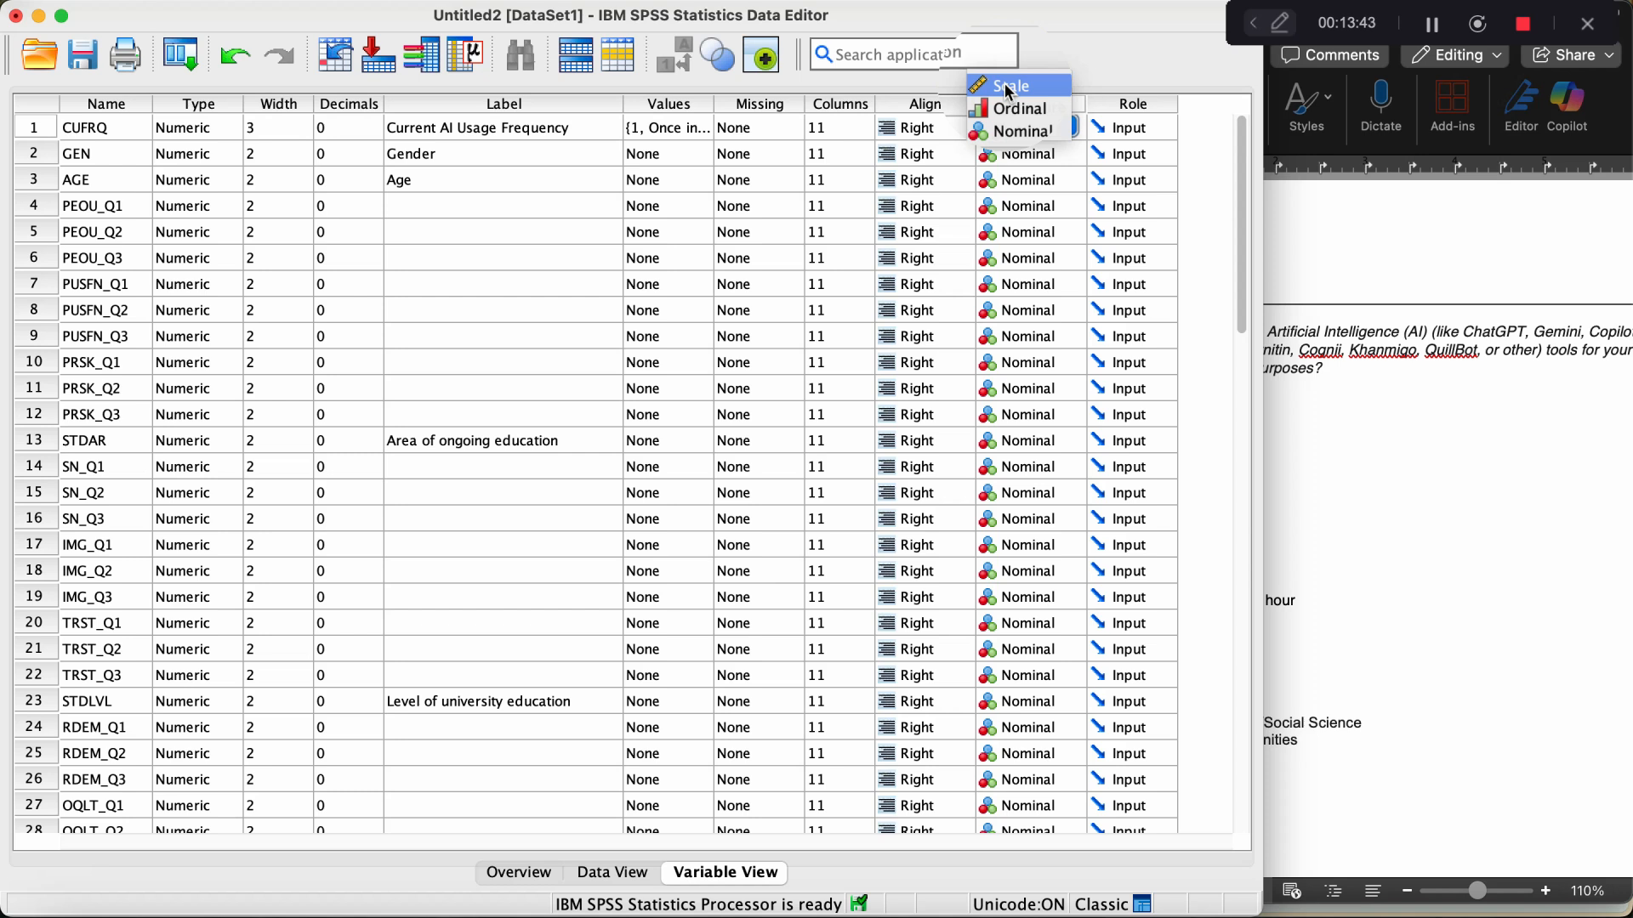
left_click(1014, 108)
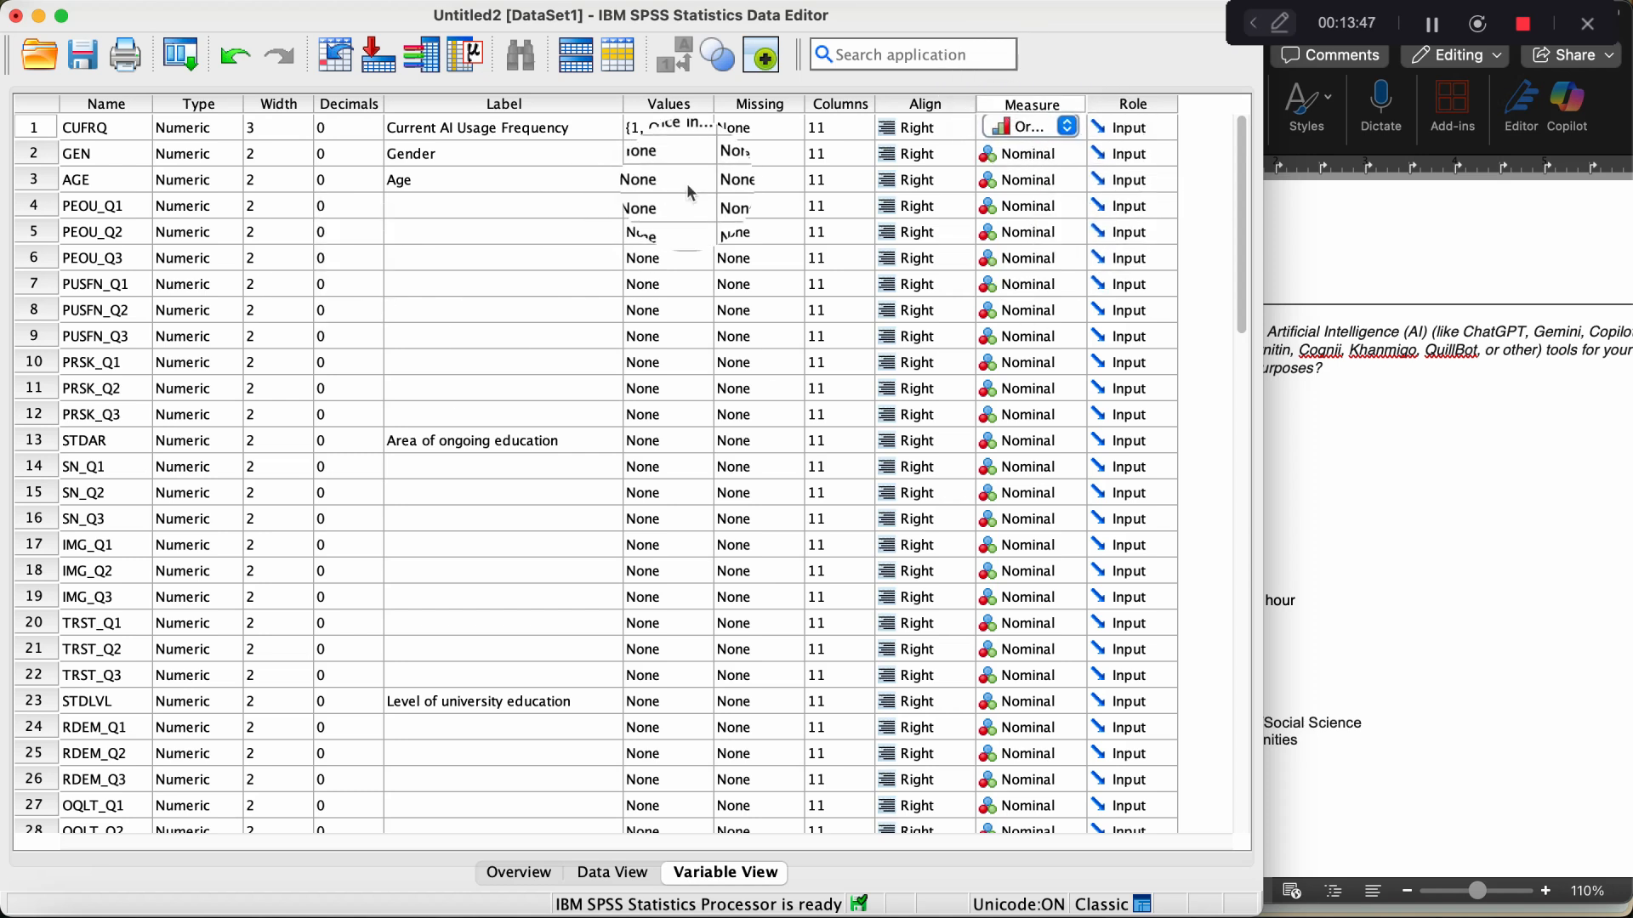
Check the gender codes in the Word document and add value 1 with the label "Female" to the value labels of GEN.
left_click(662, 159)
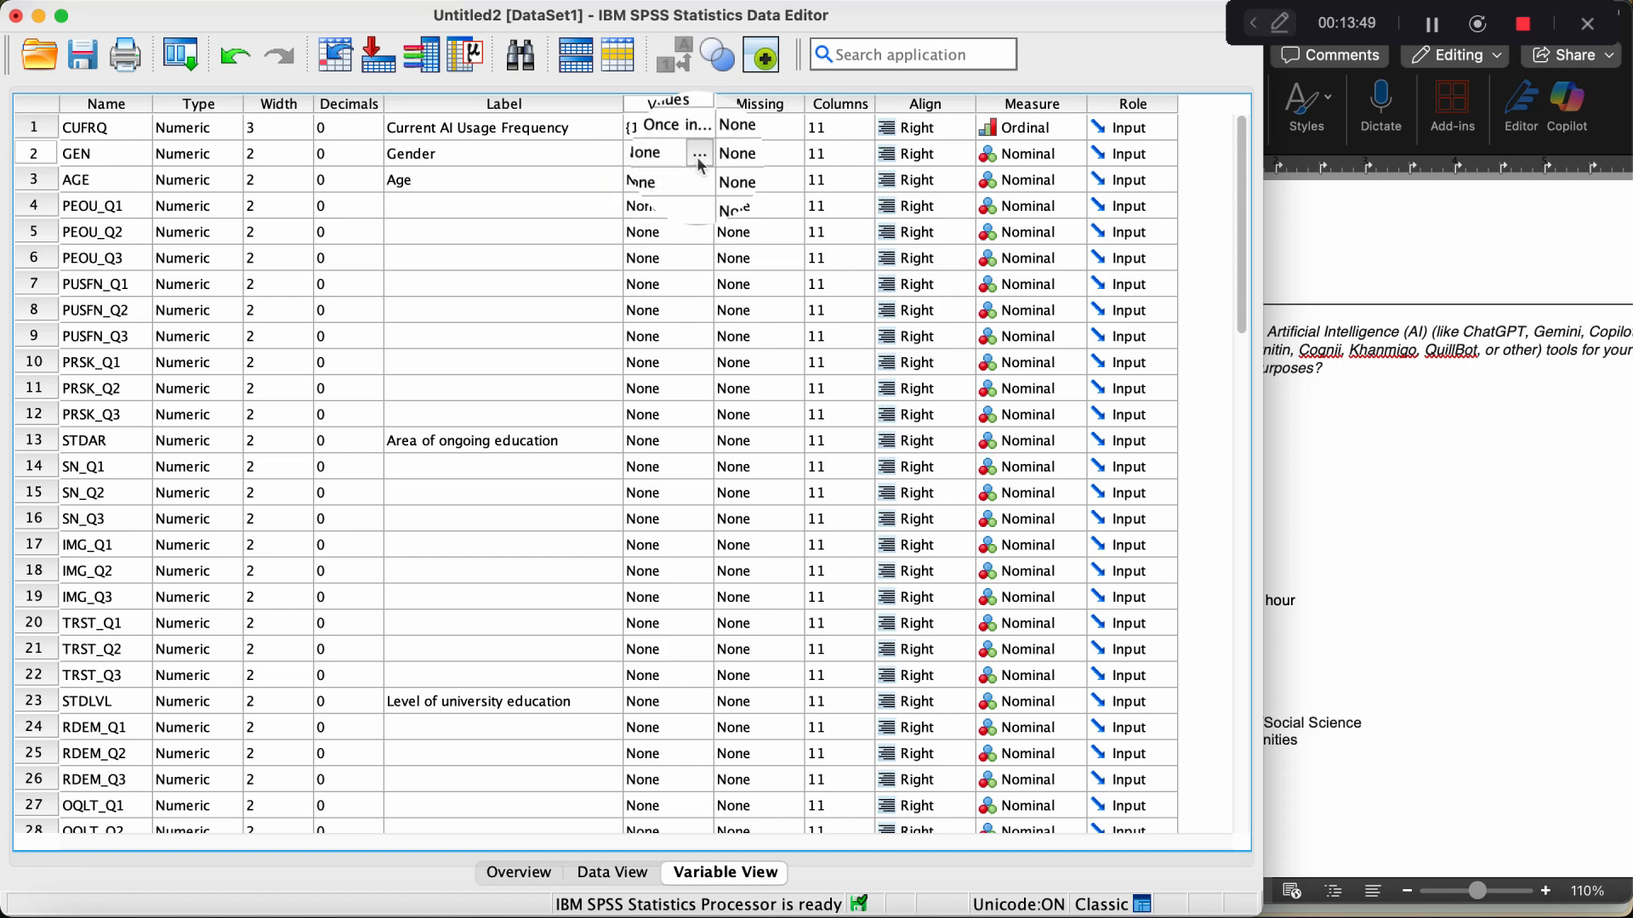
left_click(1350, 414)
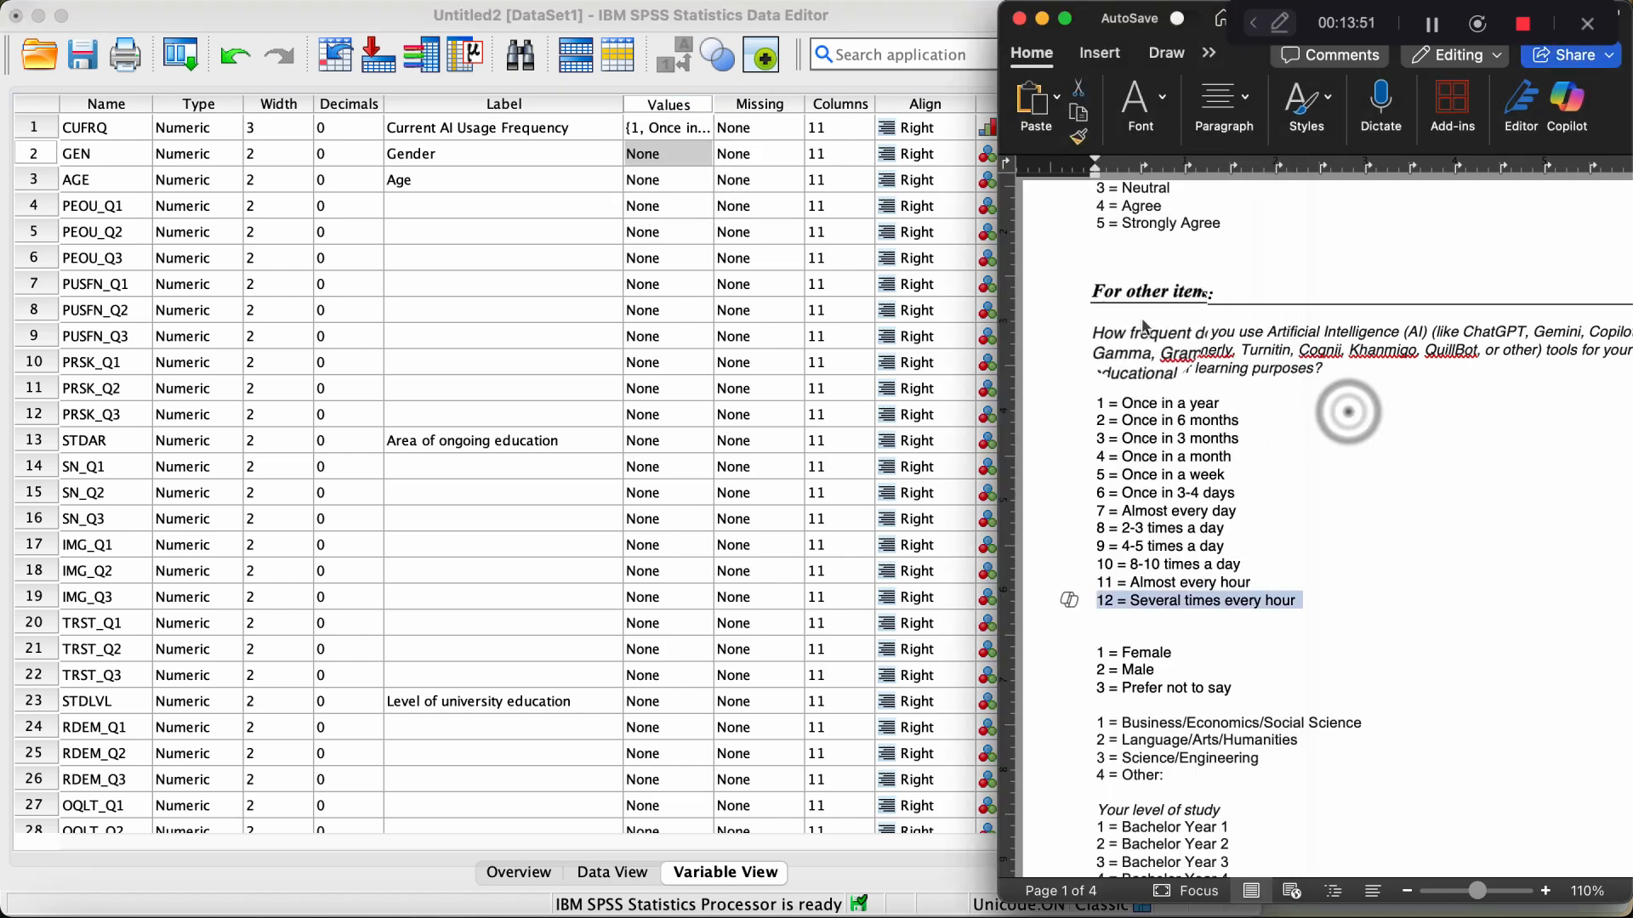
scroll(1229, 469, "down", 4)
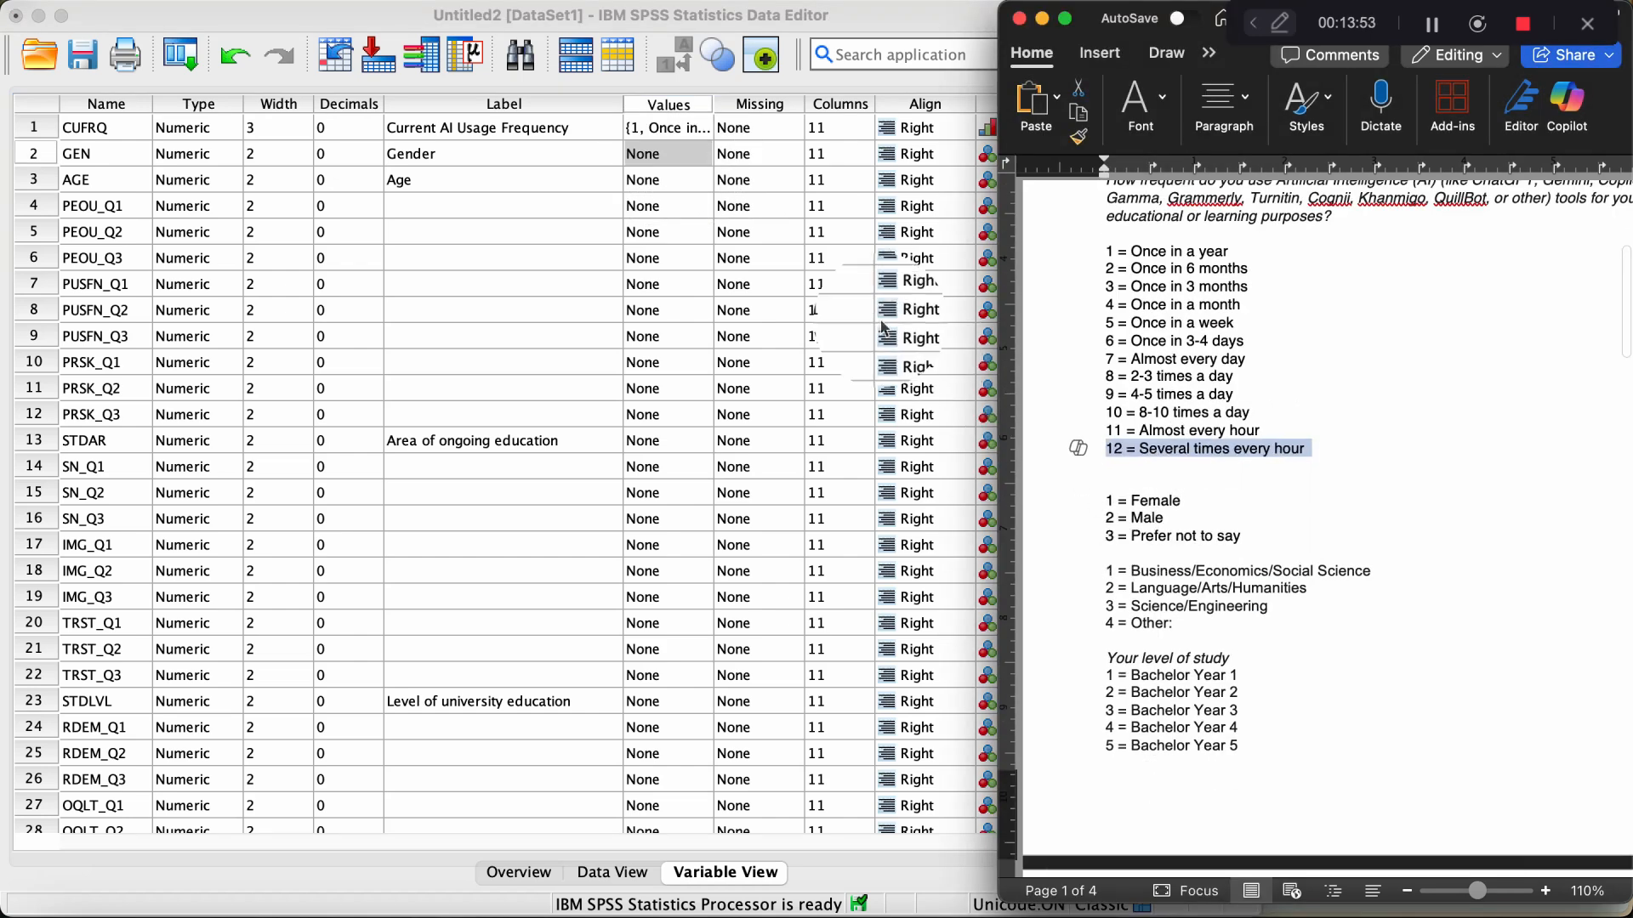
left_click(660, 154)
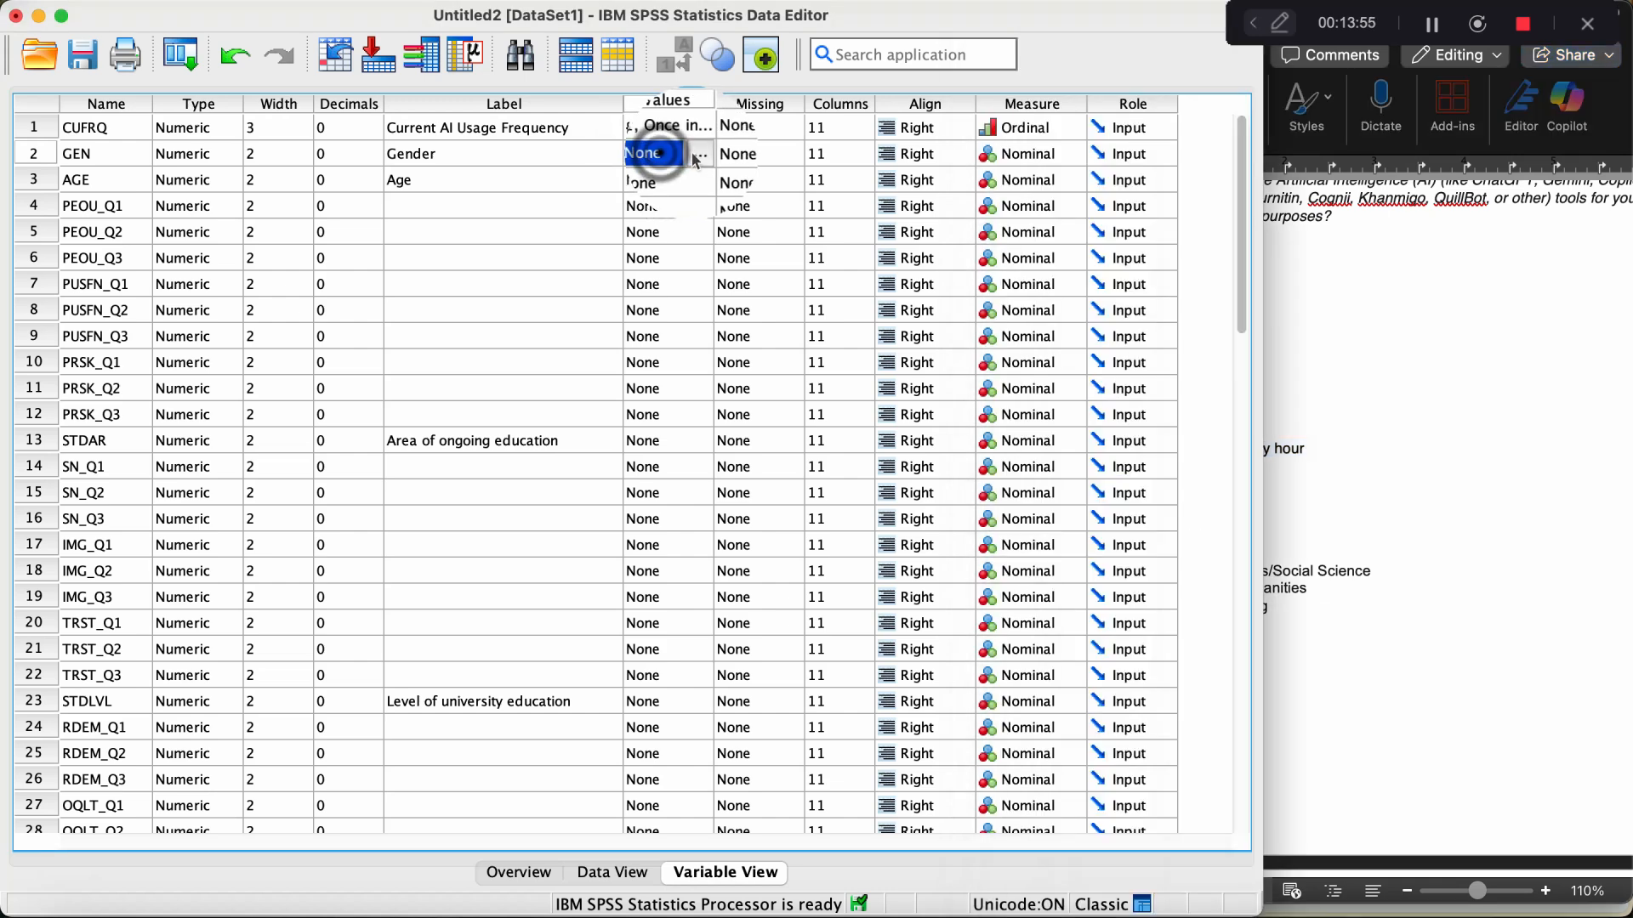
left_click(692, 153)
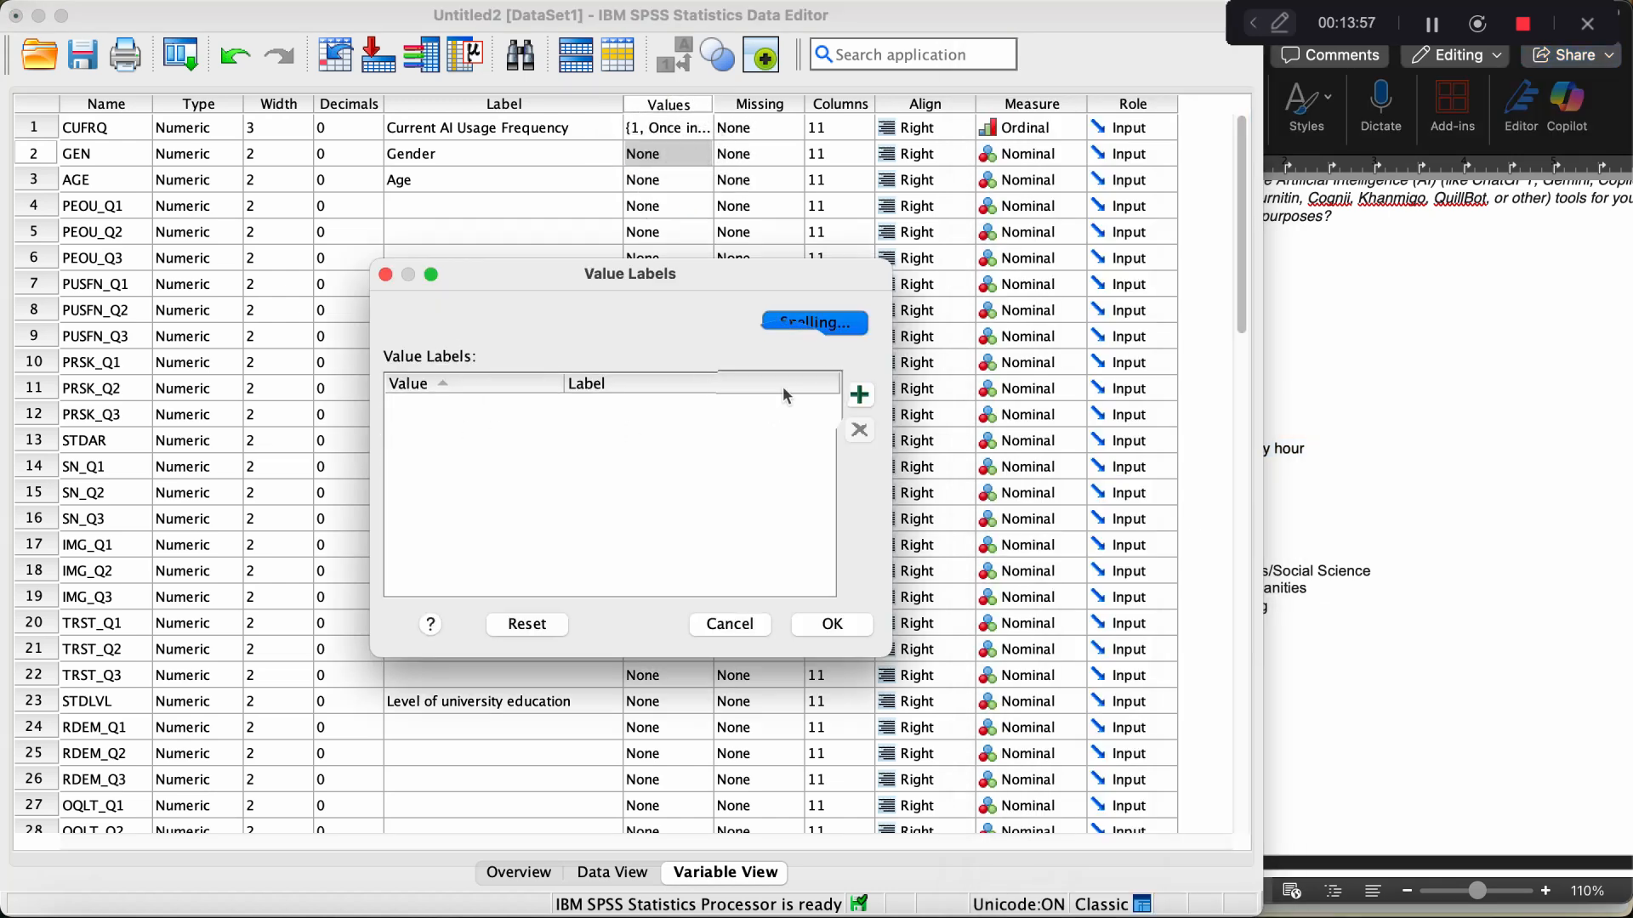
left_click(858, 395)
type("1")
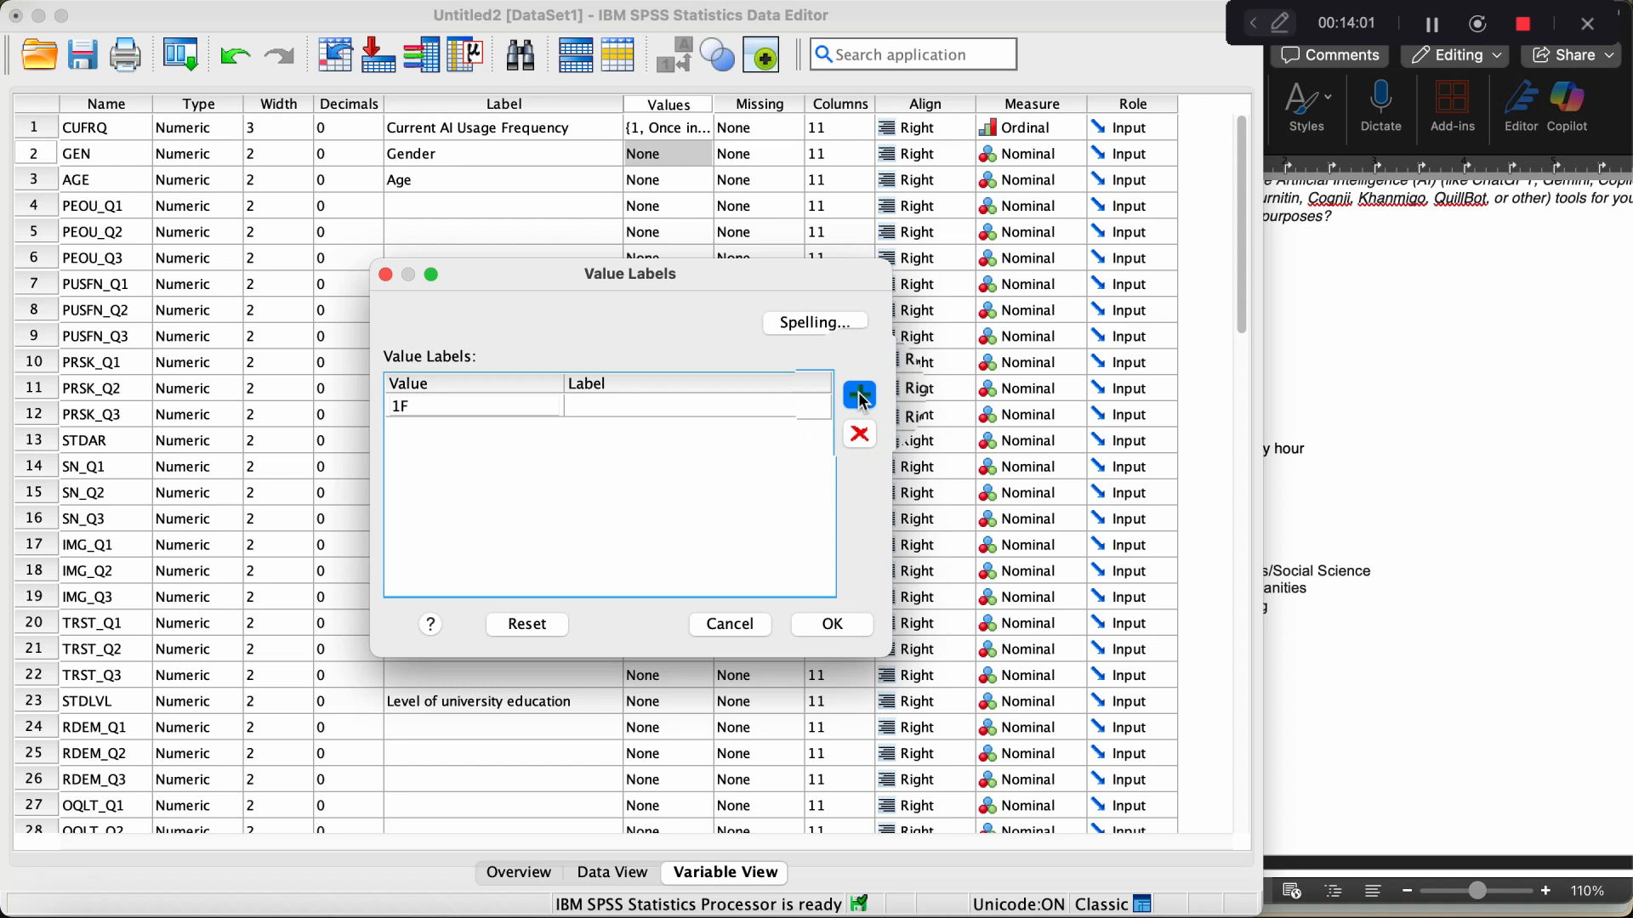
left_click(721, 408)
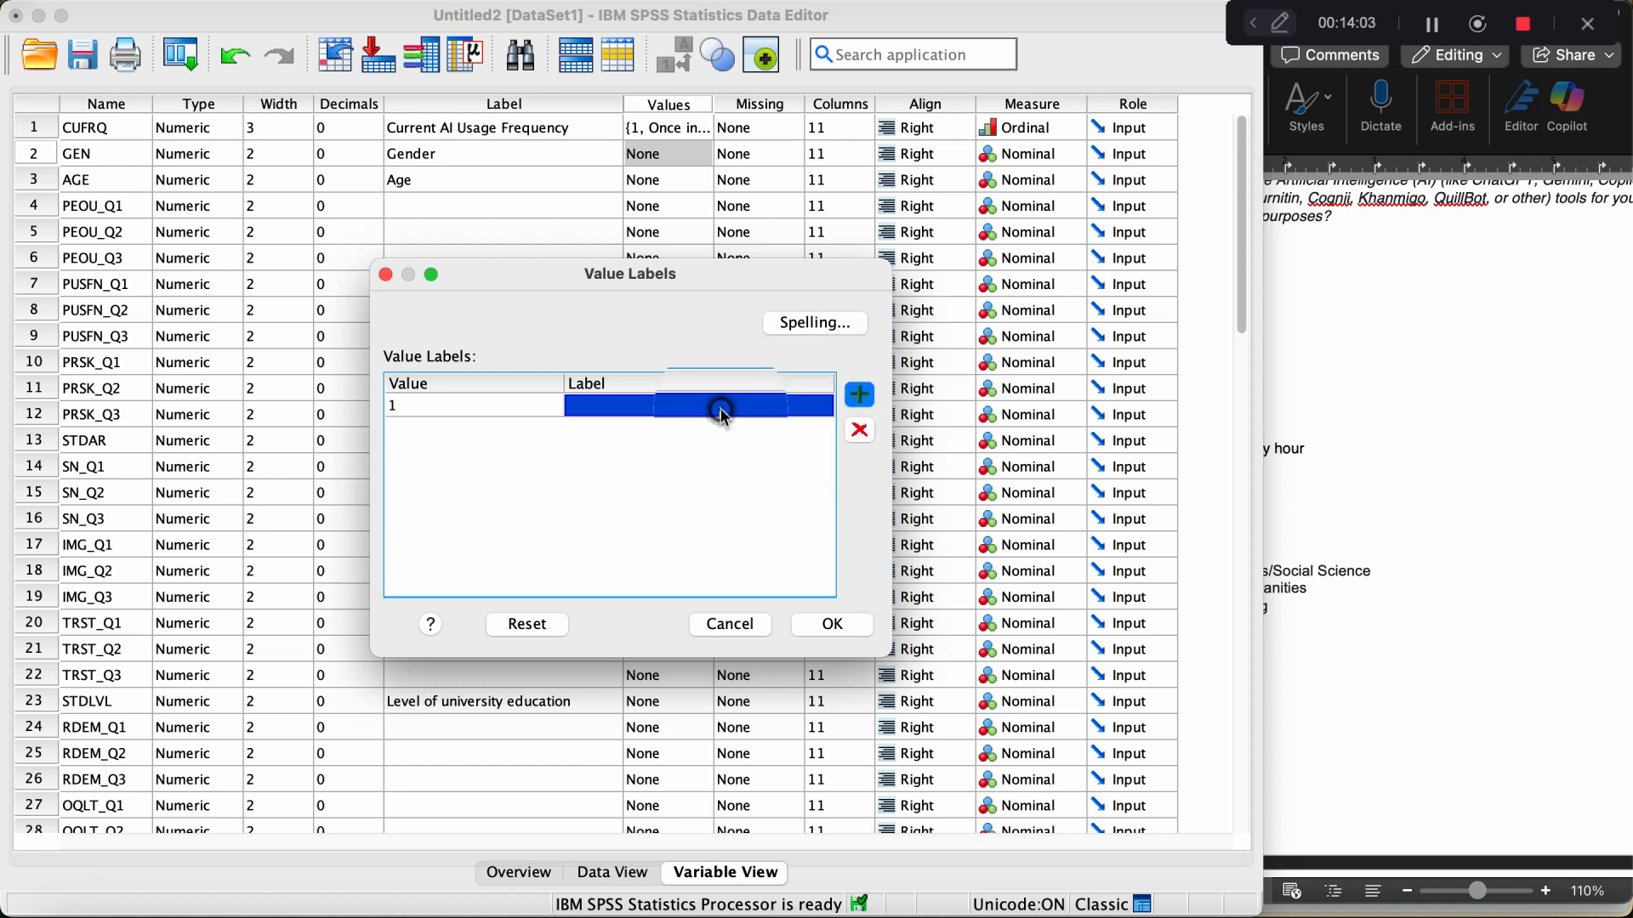
type("Female")
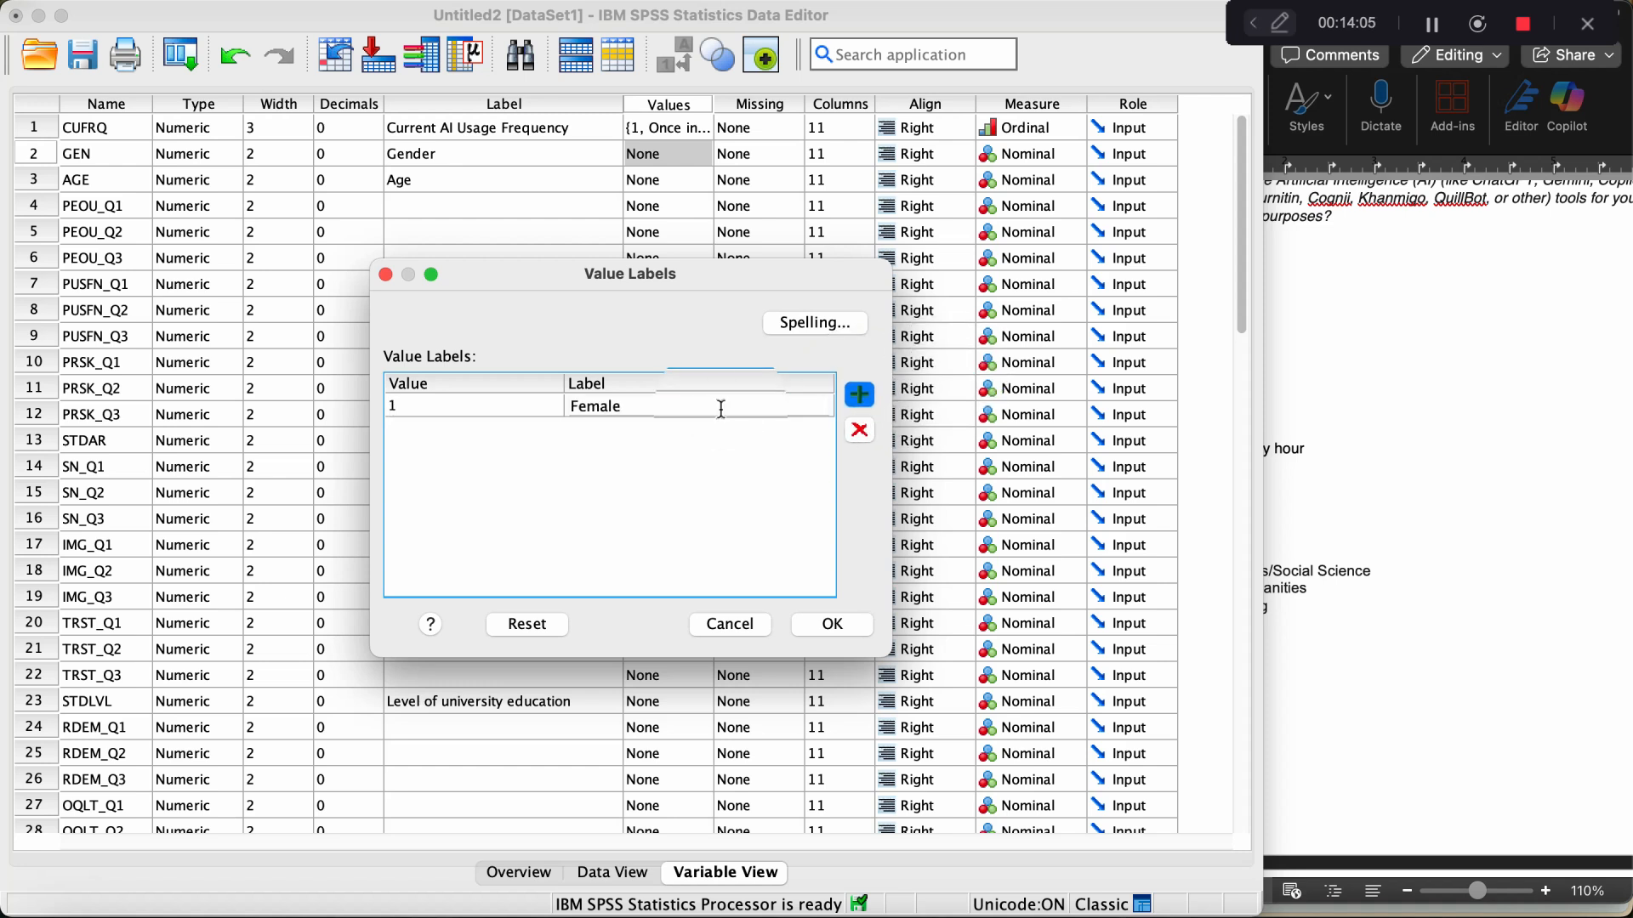
Add value 2 with the label "Male" to the value labels of GEN and save them.
key("Return")
type("2")
key("Tab")
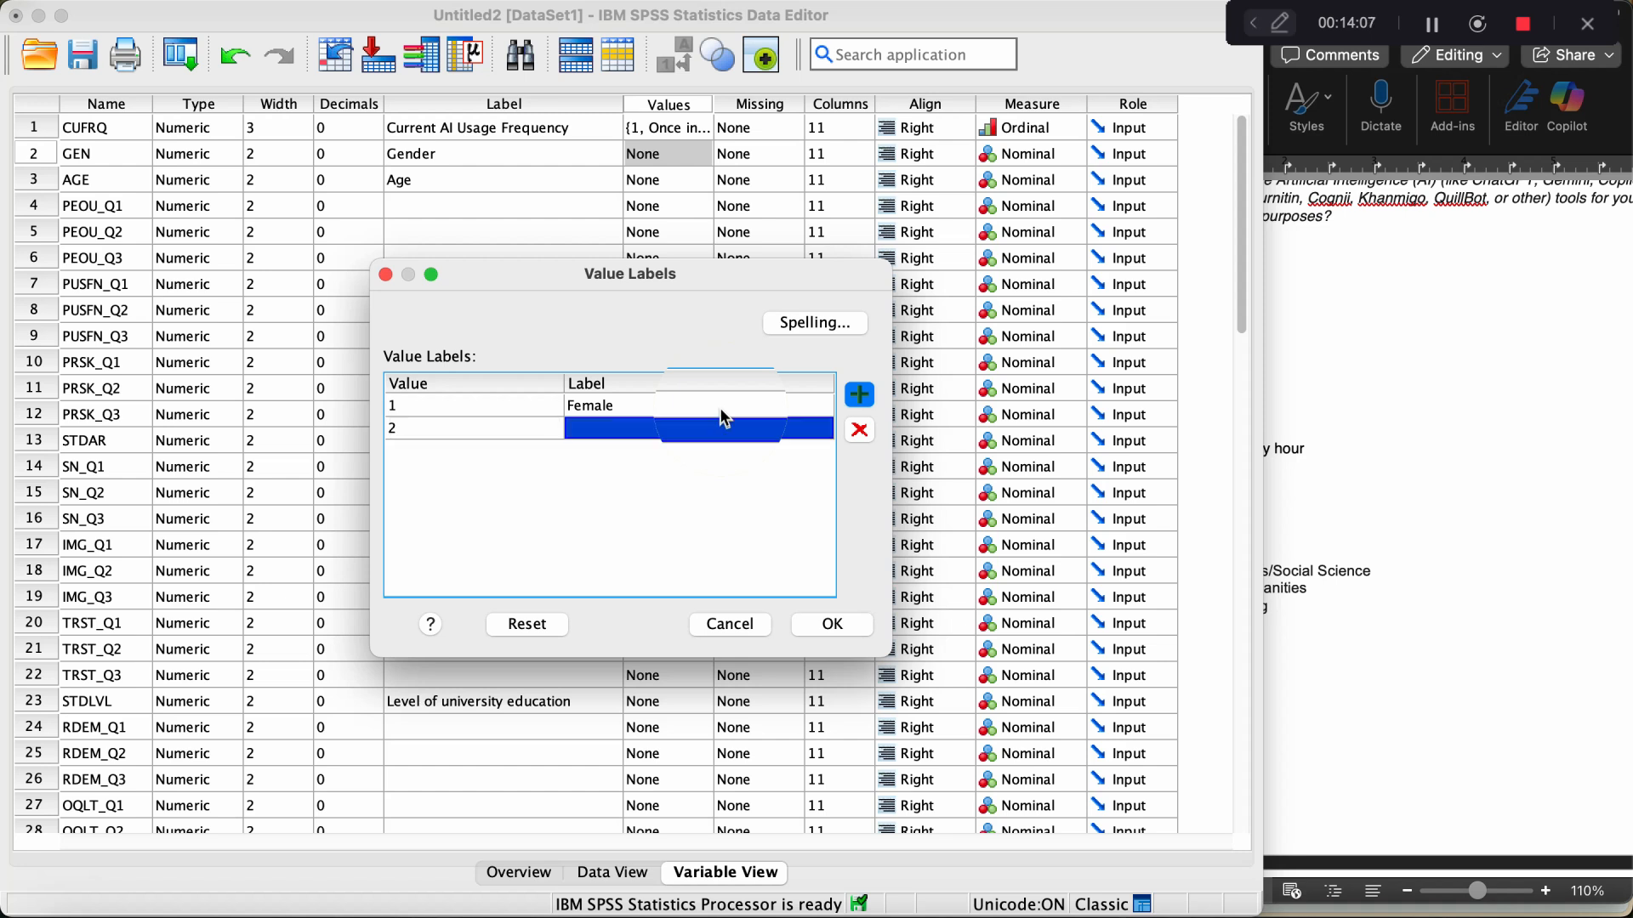
type("Male")
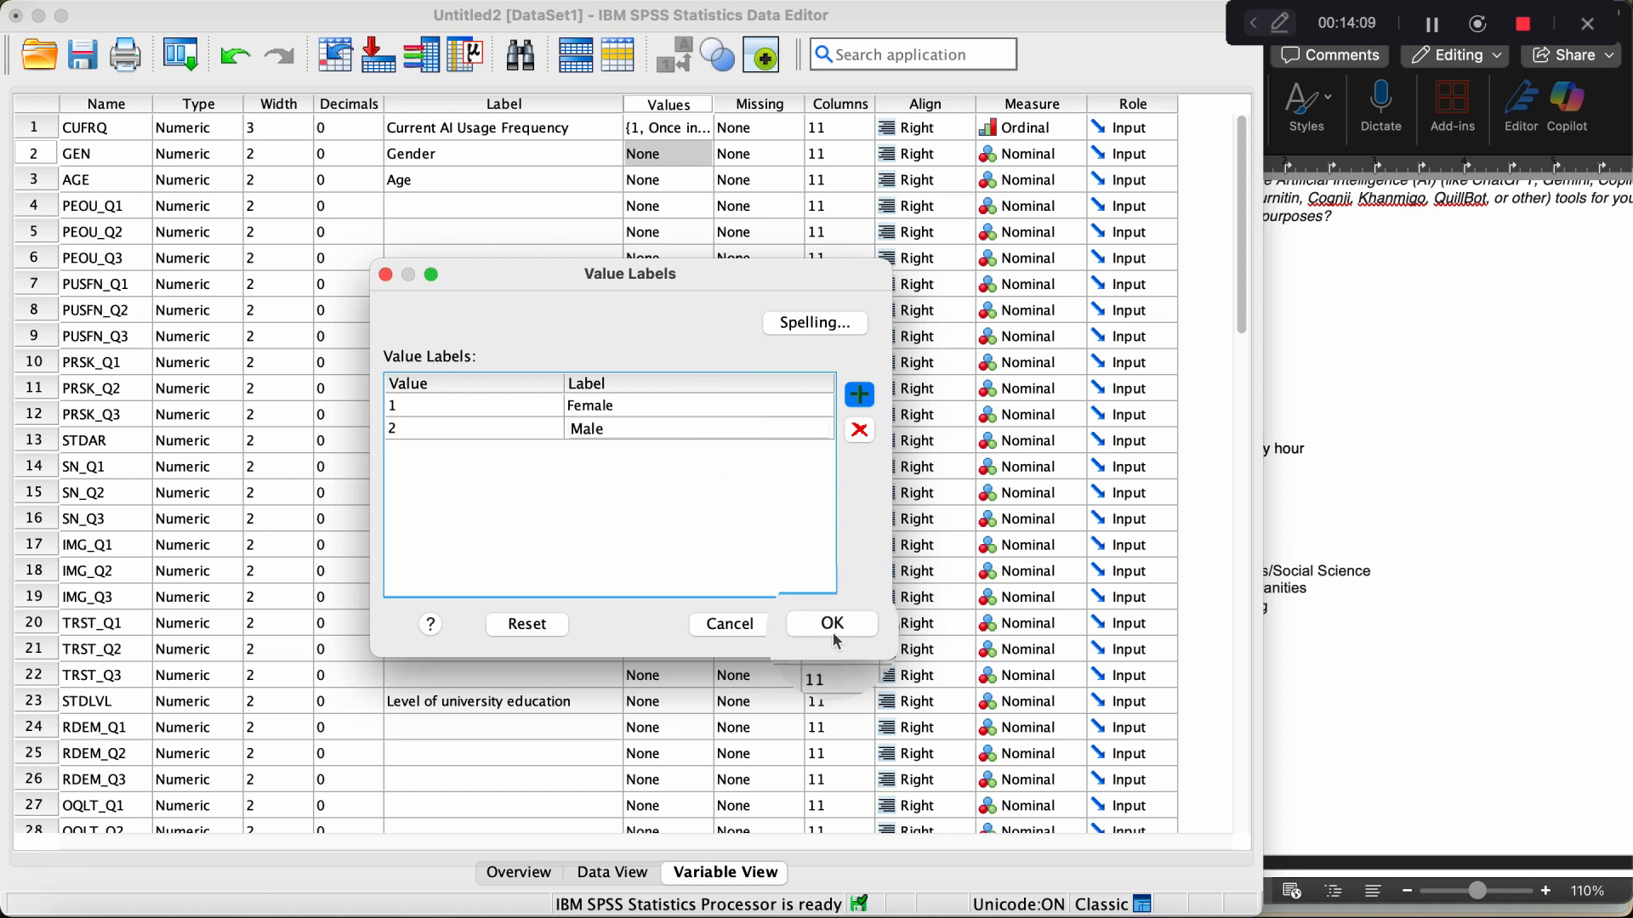
left_click(833, 625)
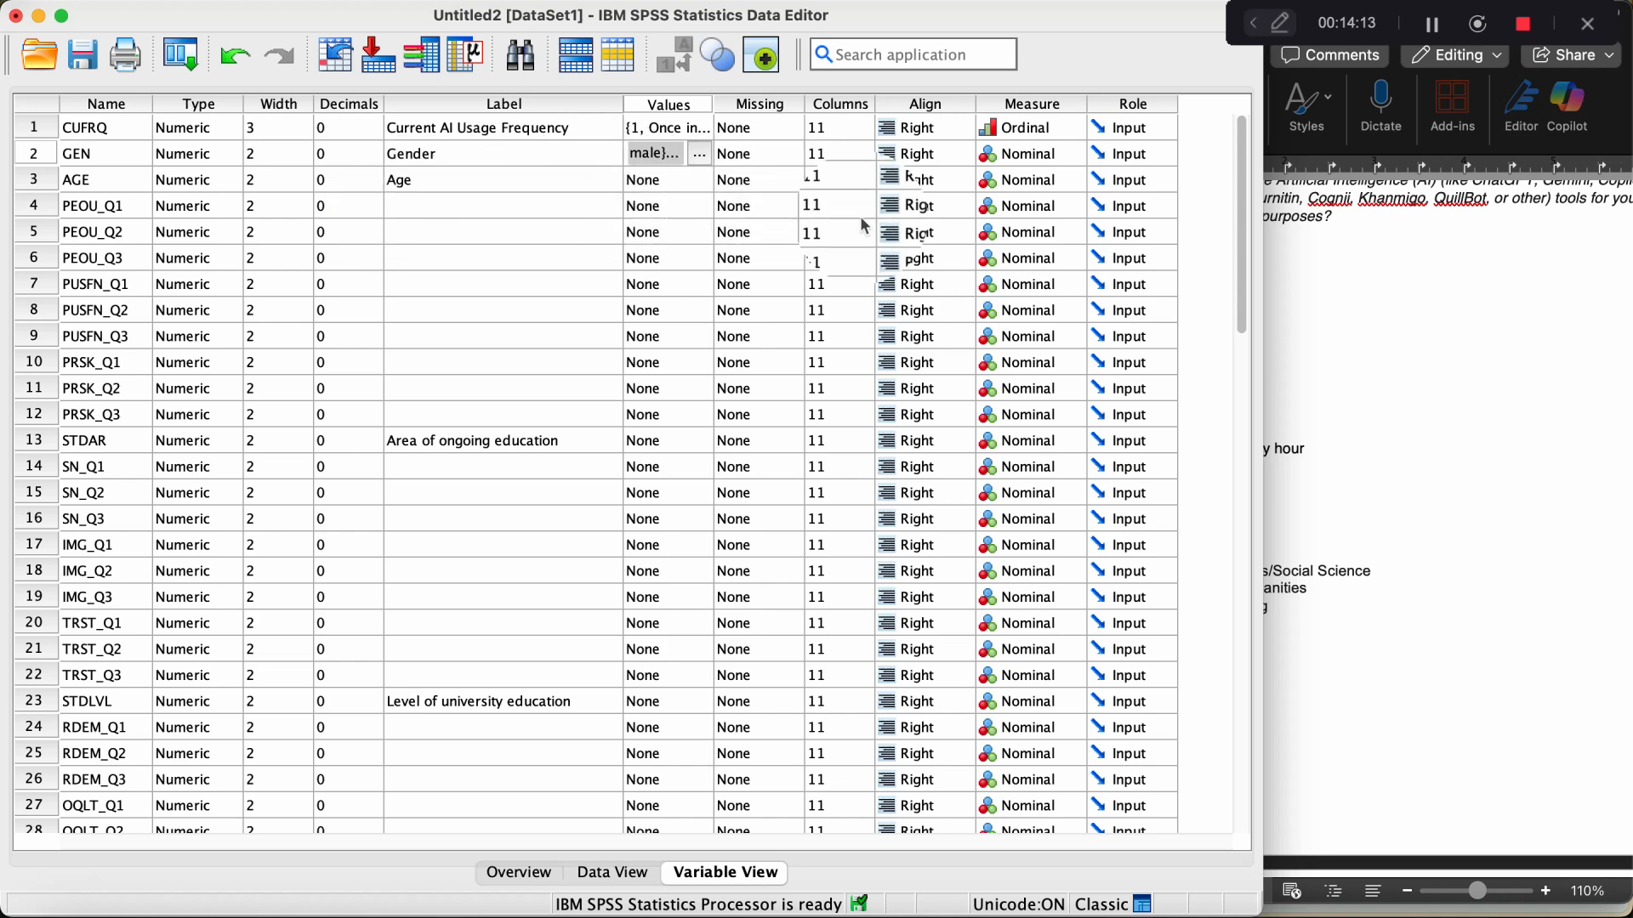
Set the measurement level of AGE to Scale.
left_click(1356, 313)
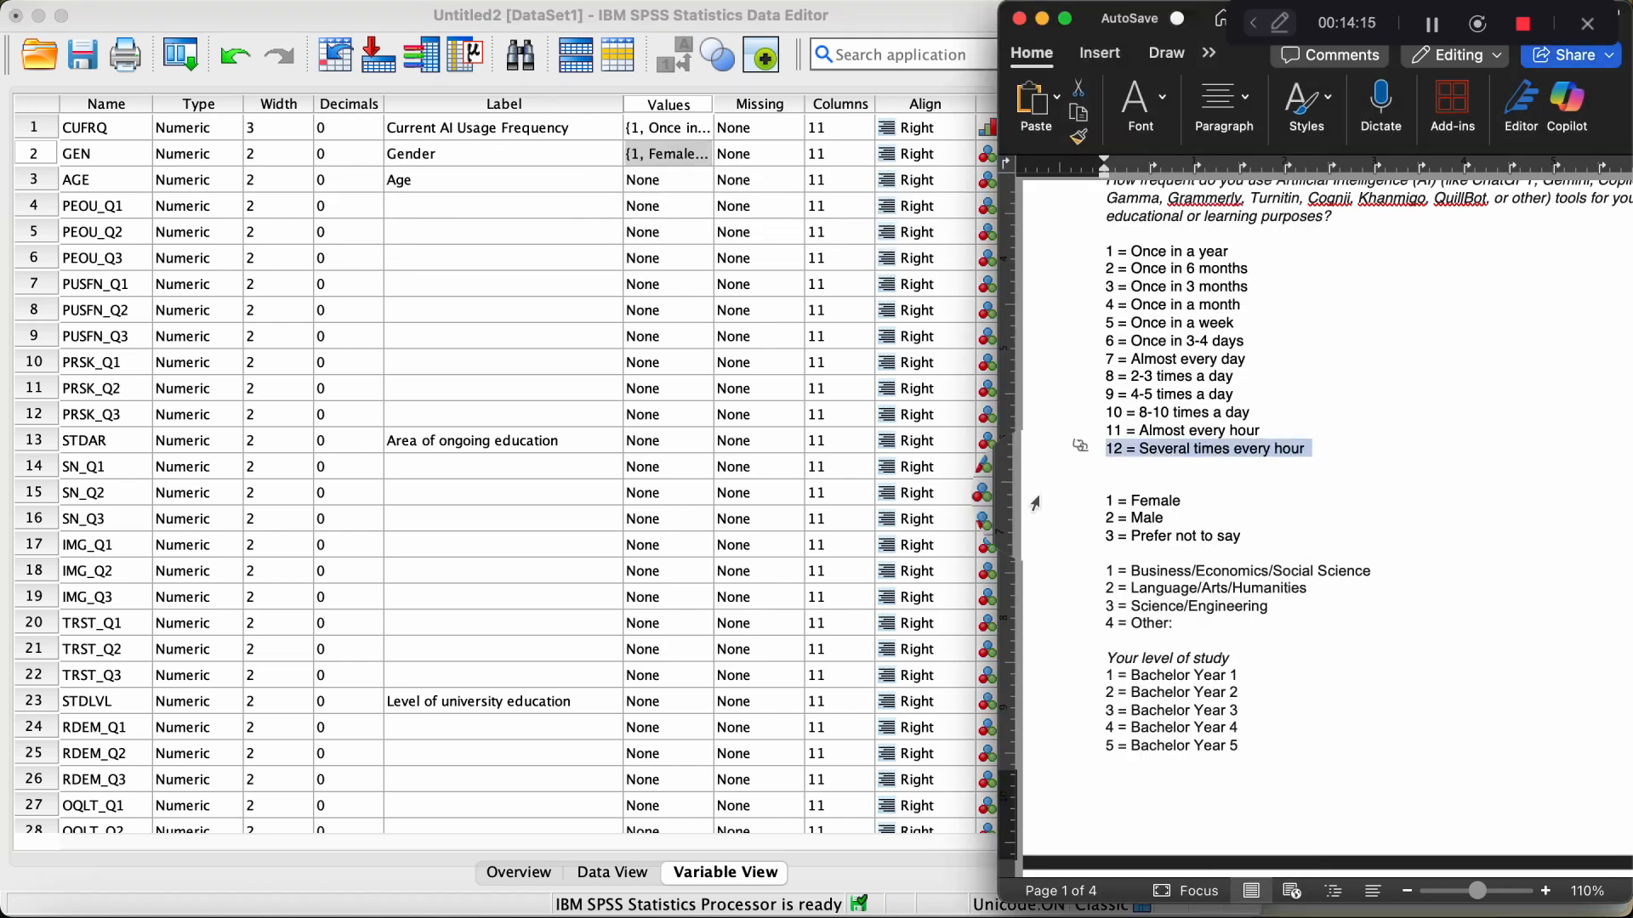
left_click(623, 207)
left_click(525, 206)
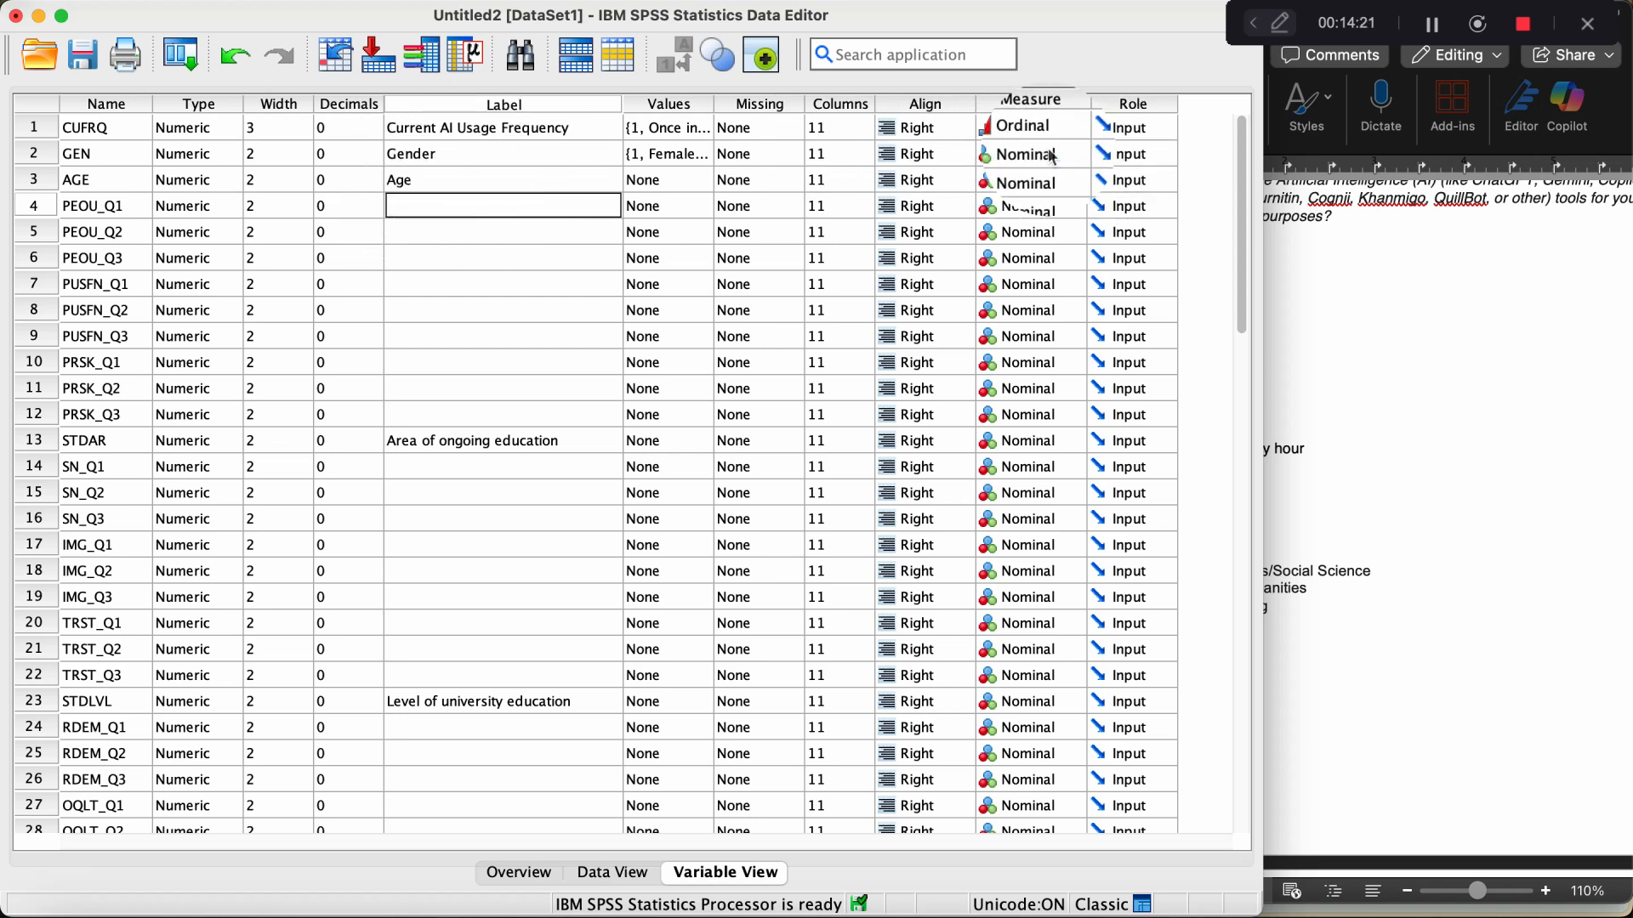
left_click(640, 180)
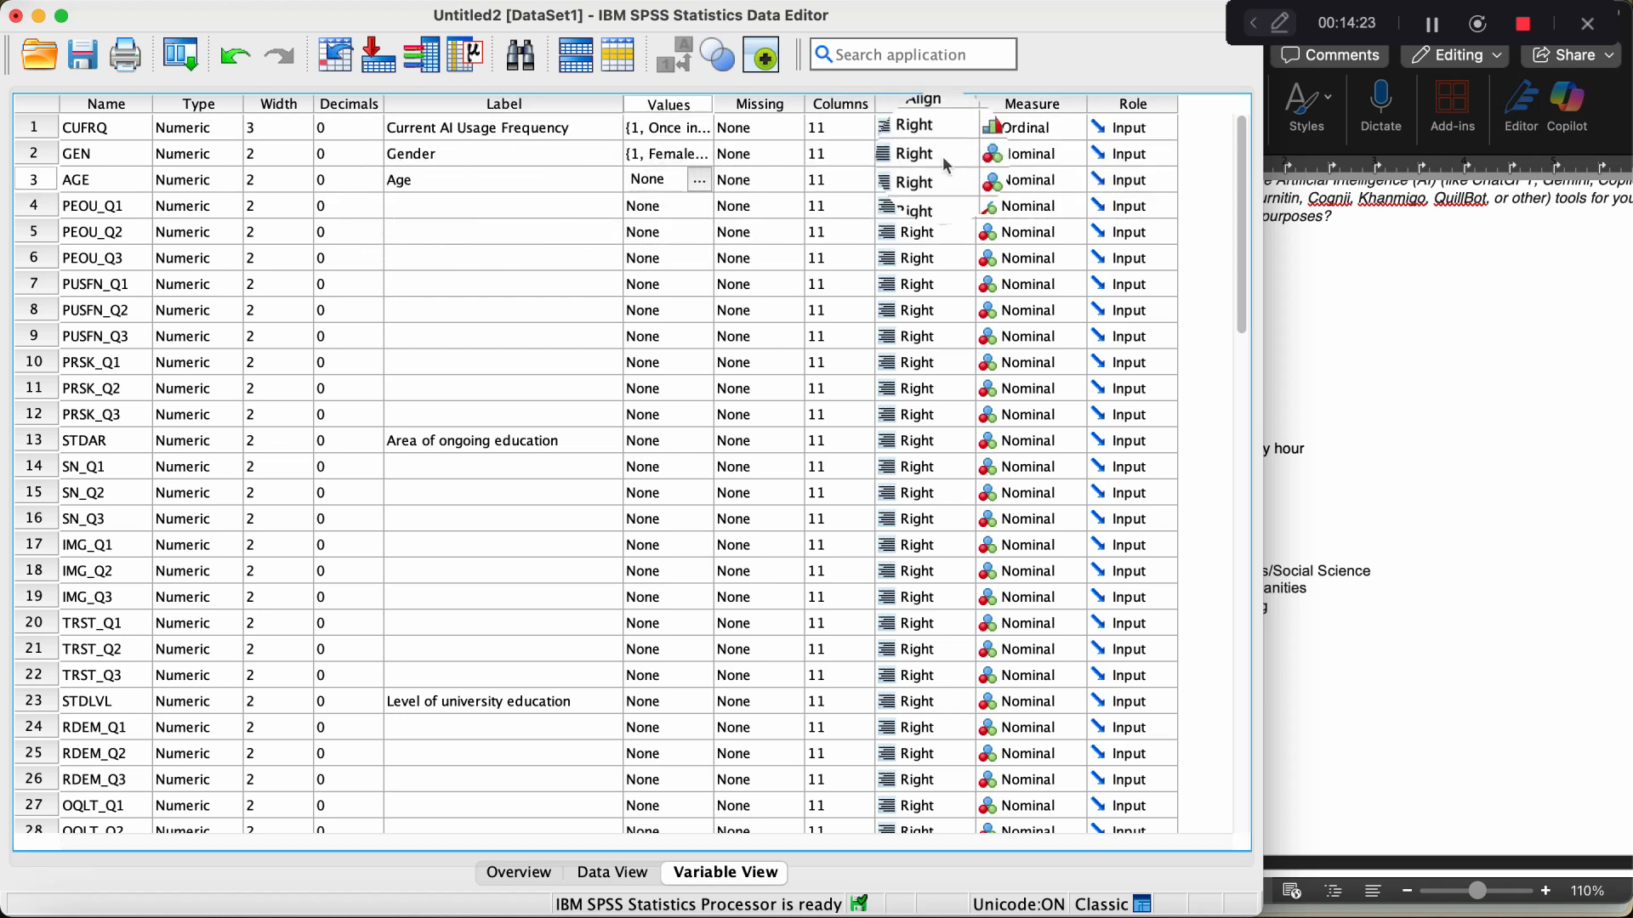
left_click(1029, 179)
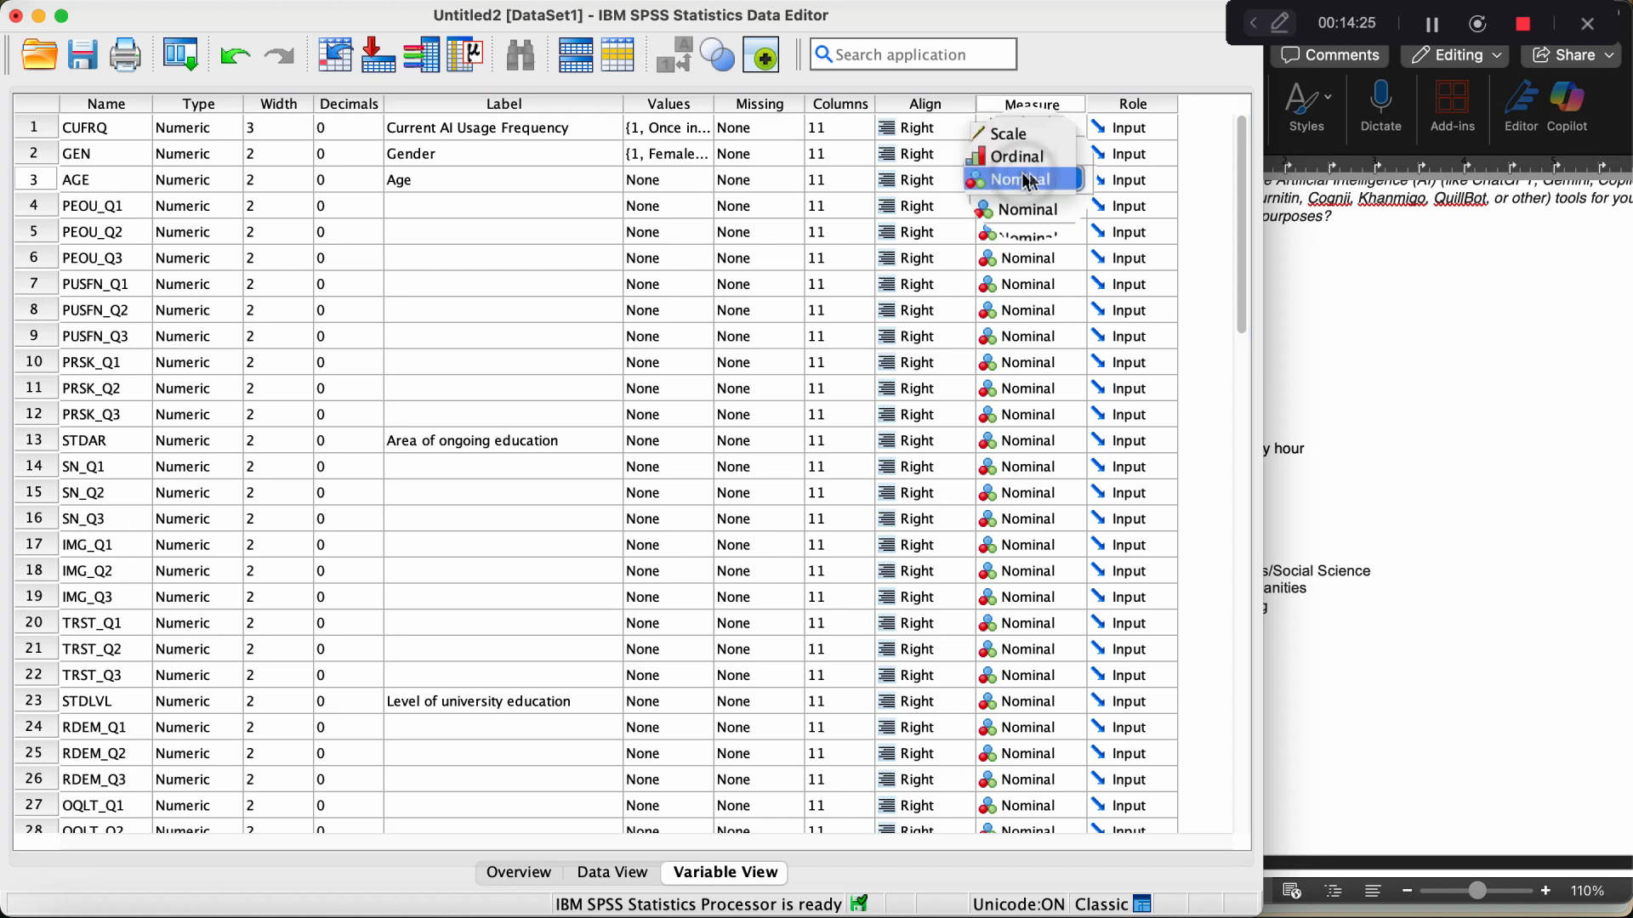
left_click(1042, 179)
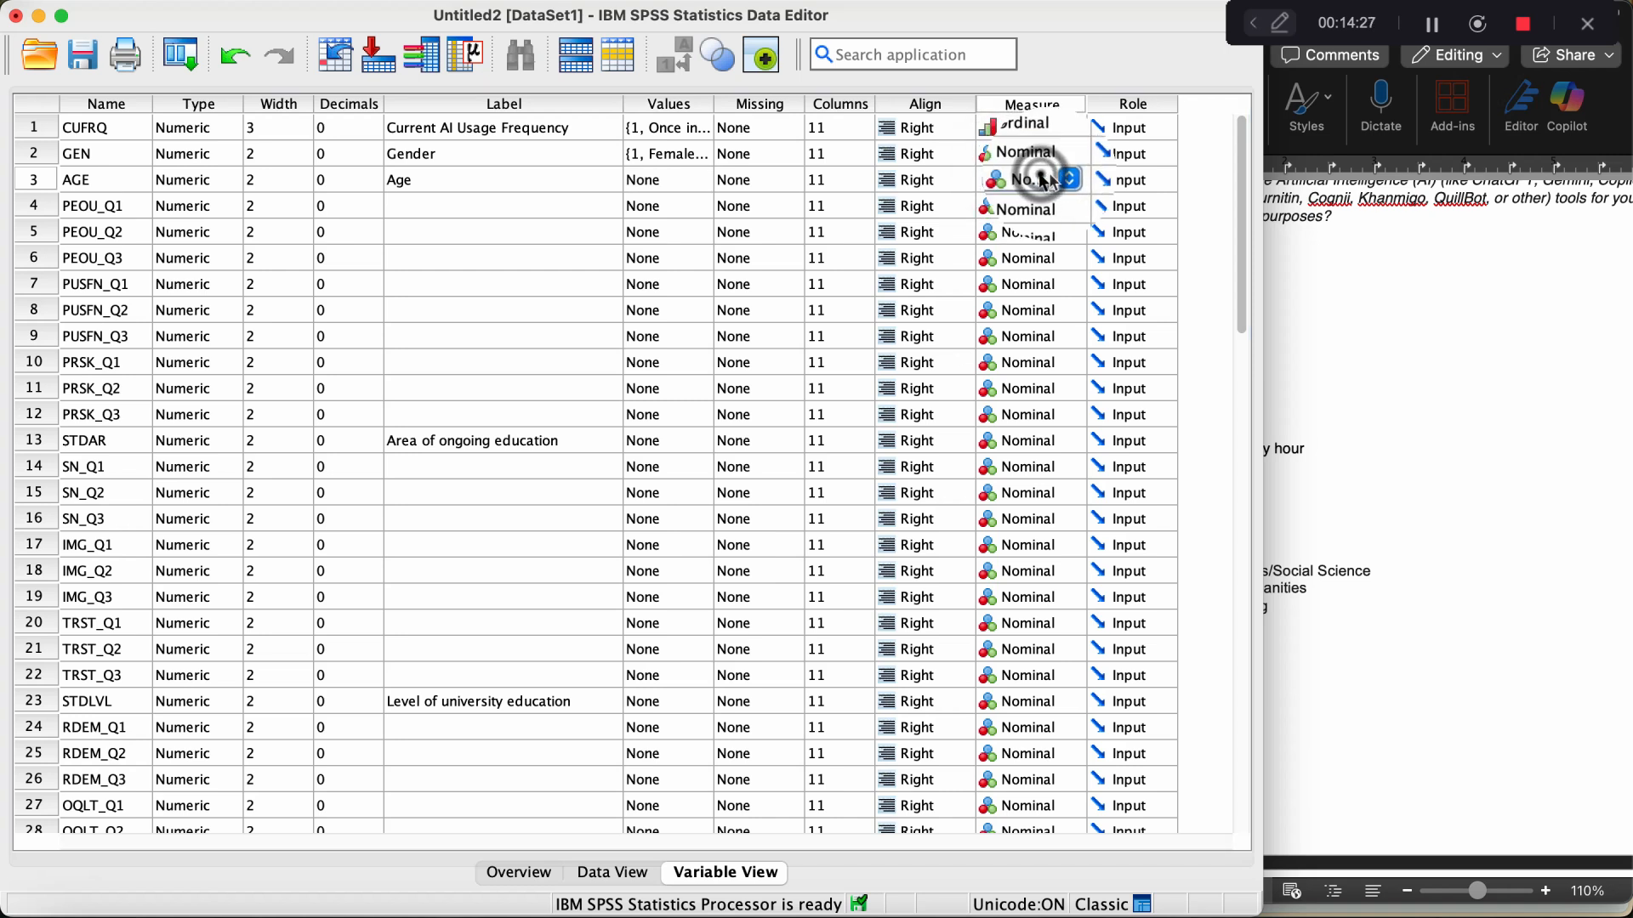
left_click(1070, 179)
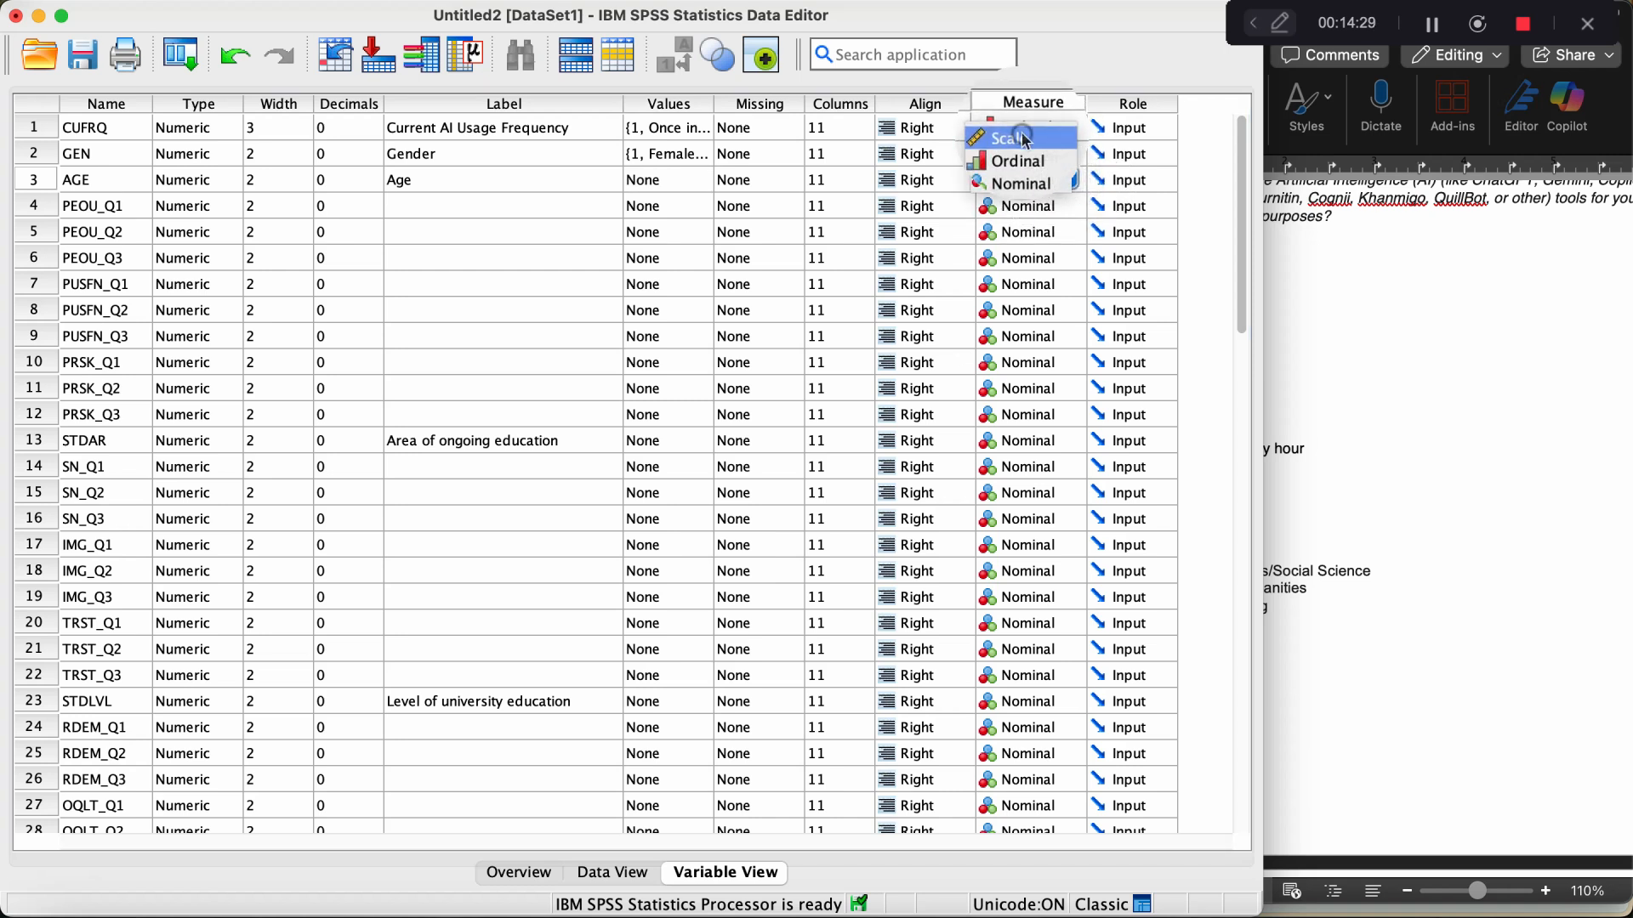
left_click(1023, 128)
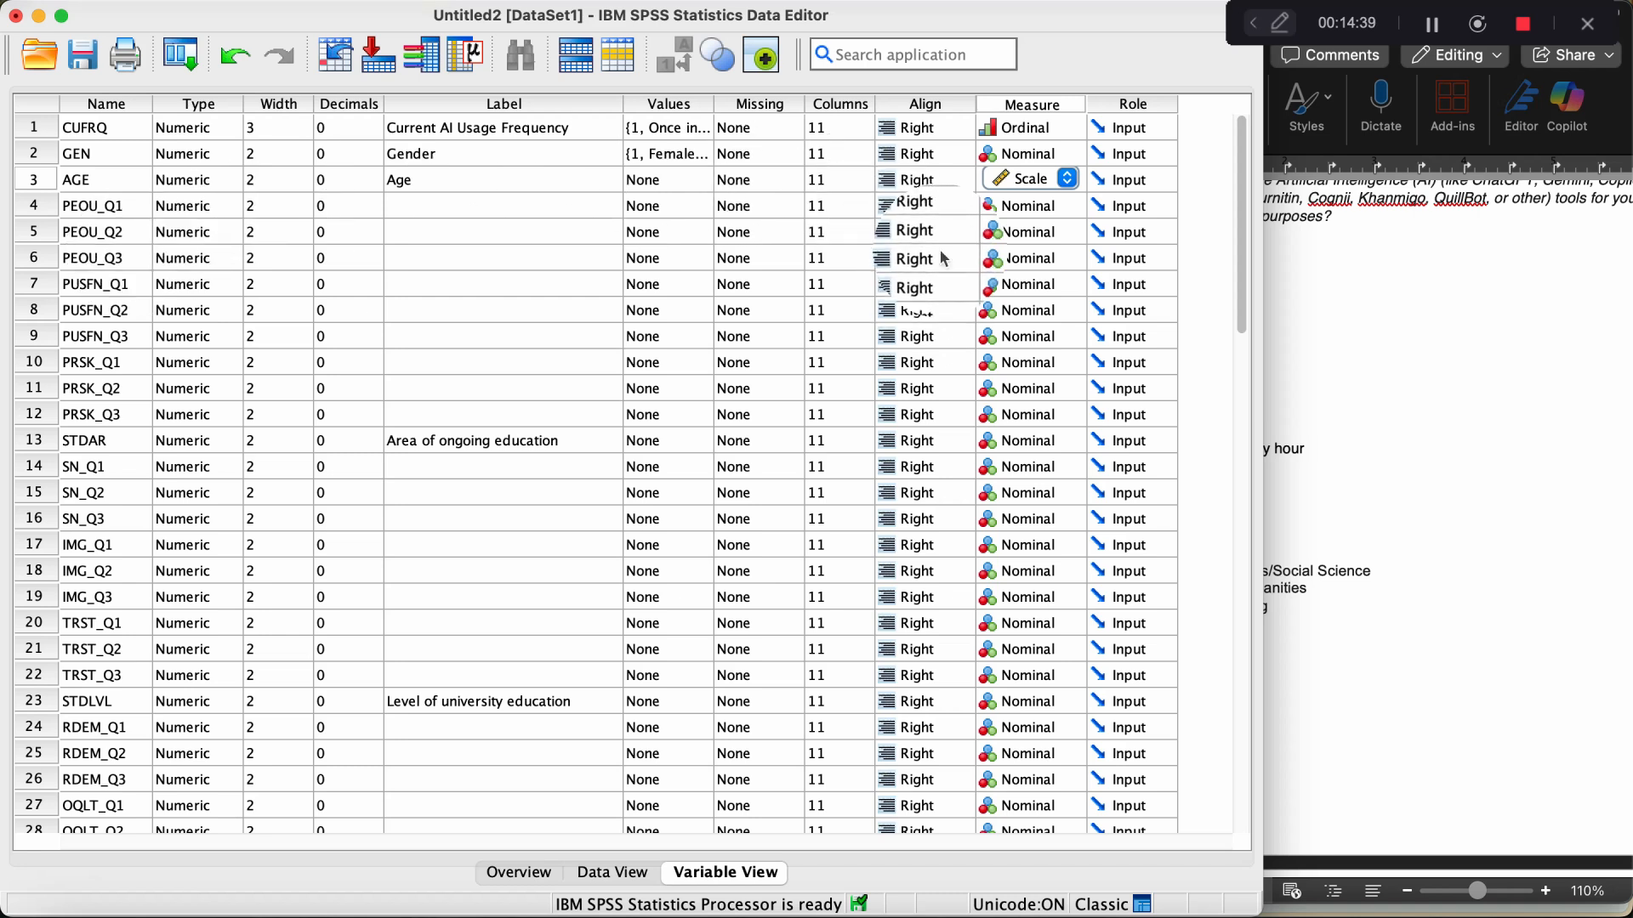
Find STDAR in the variable list and locate its area-of-education codes in the Word document.
left_click(505, 238)
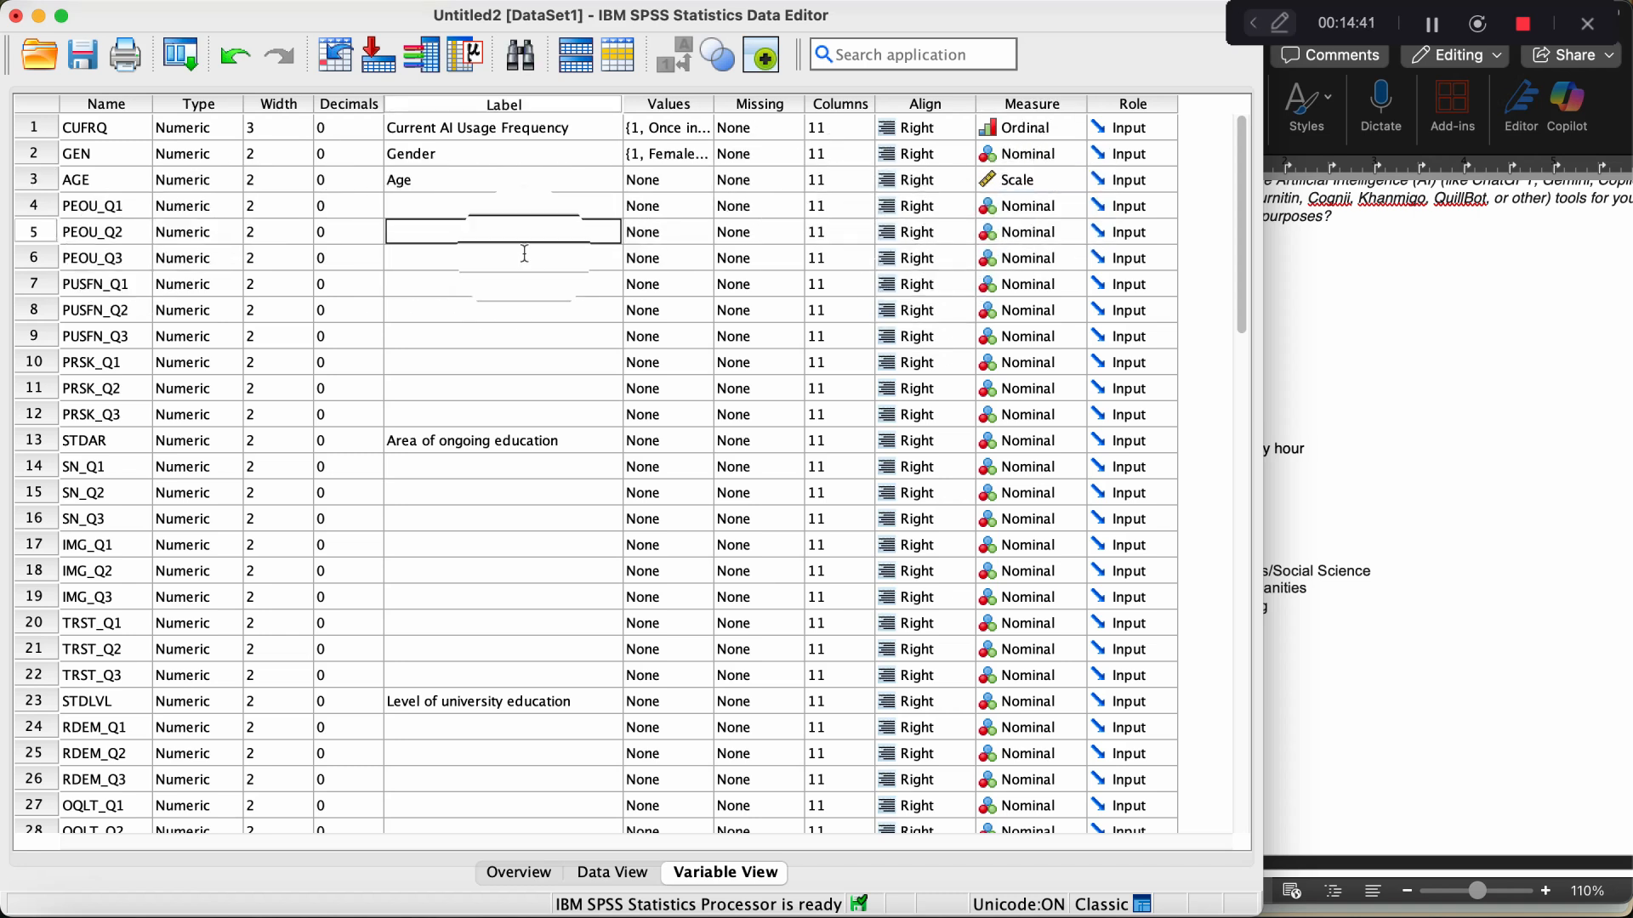
scroll(530, 362, "down", 3)
scroll(529, 362, "up", 3)
scroll(529, 362, "down", 2)
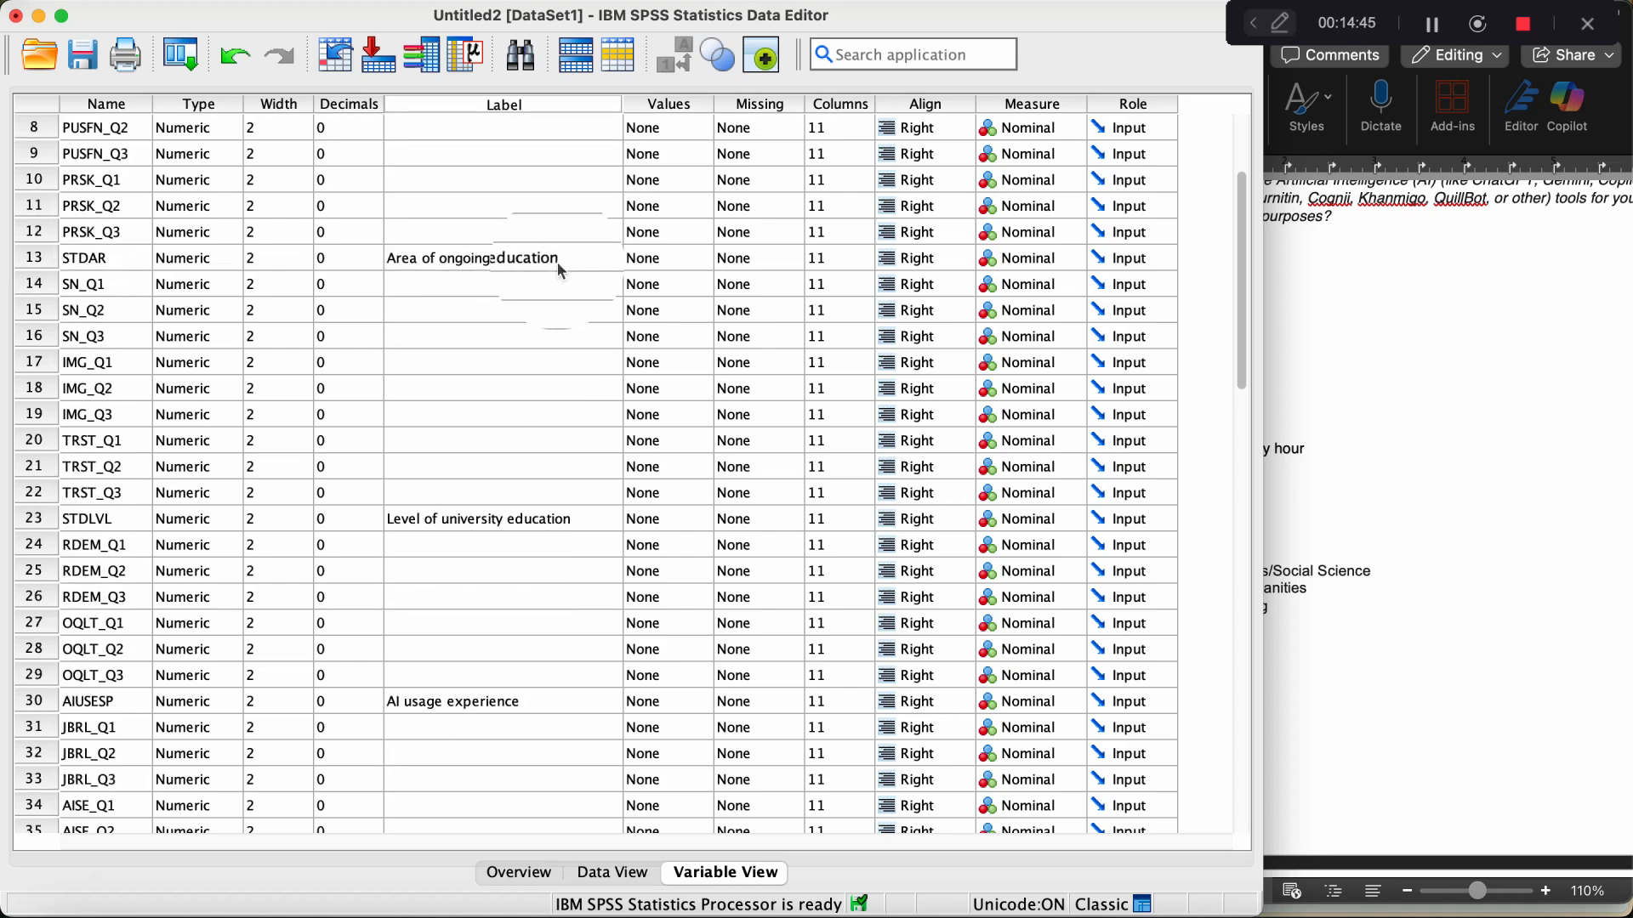
left_click(1398, 437)
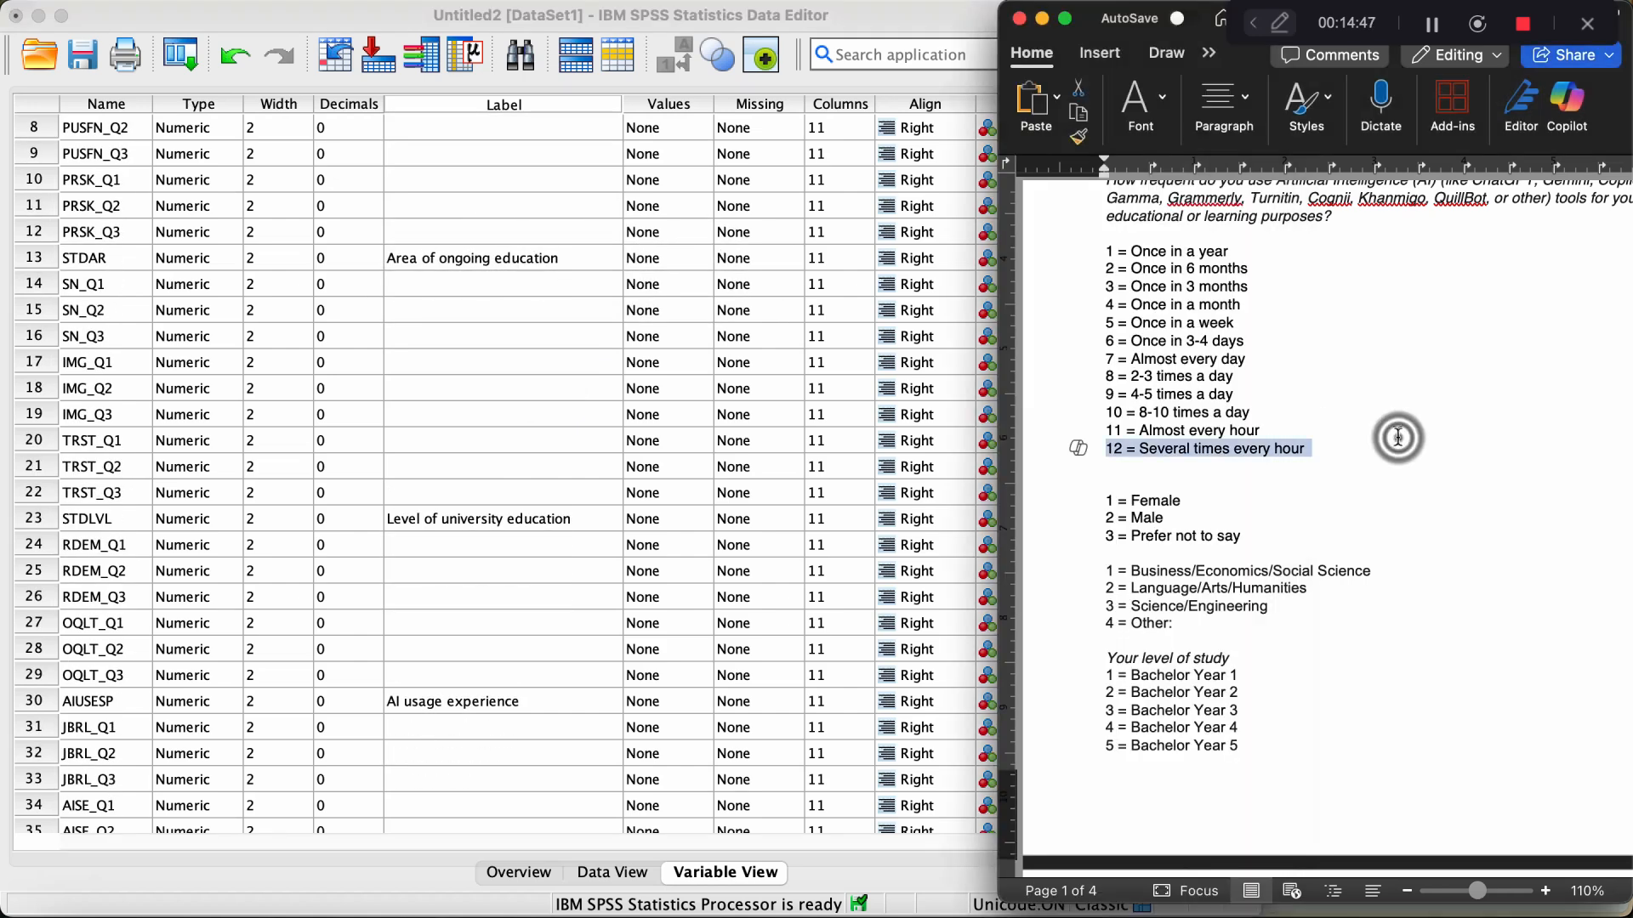
scroll(1398, 437, "down", 5)
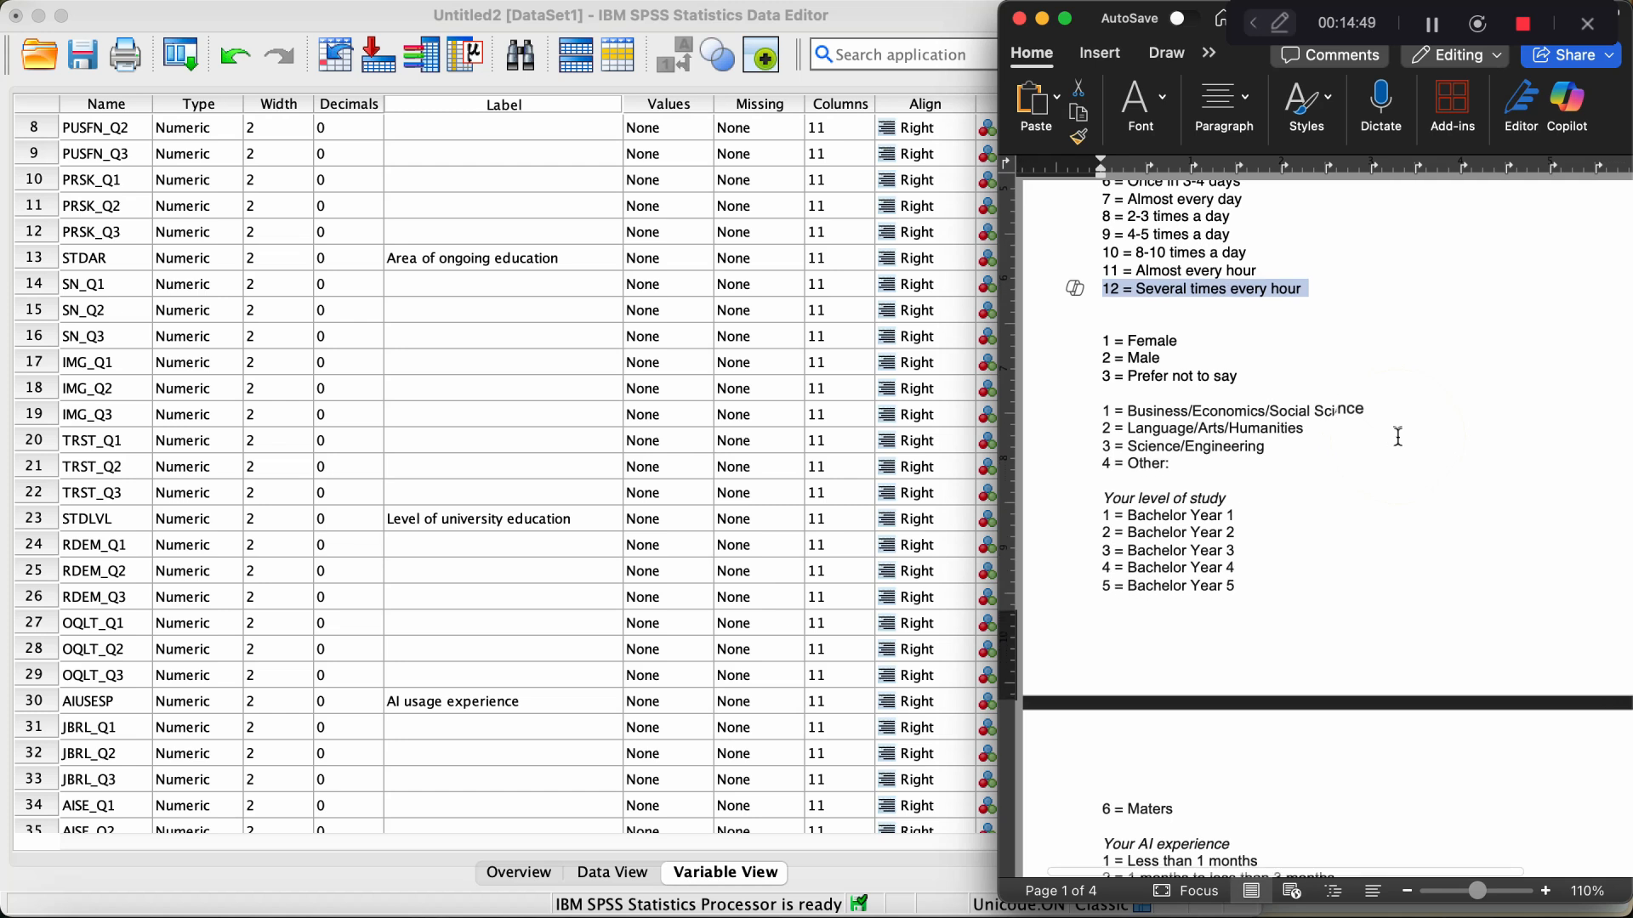
scroll(1398, 437, "up", 1)
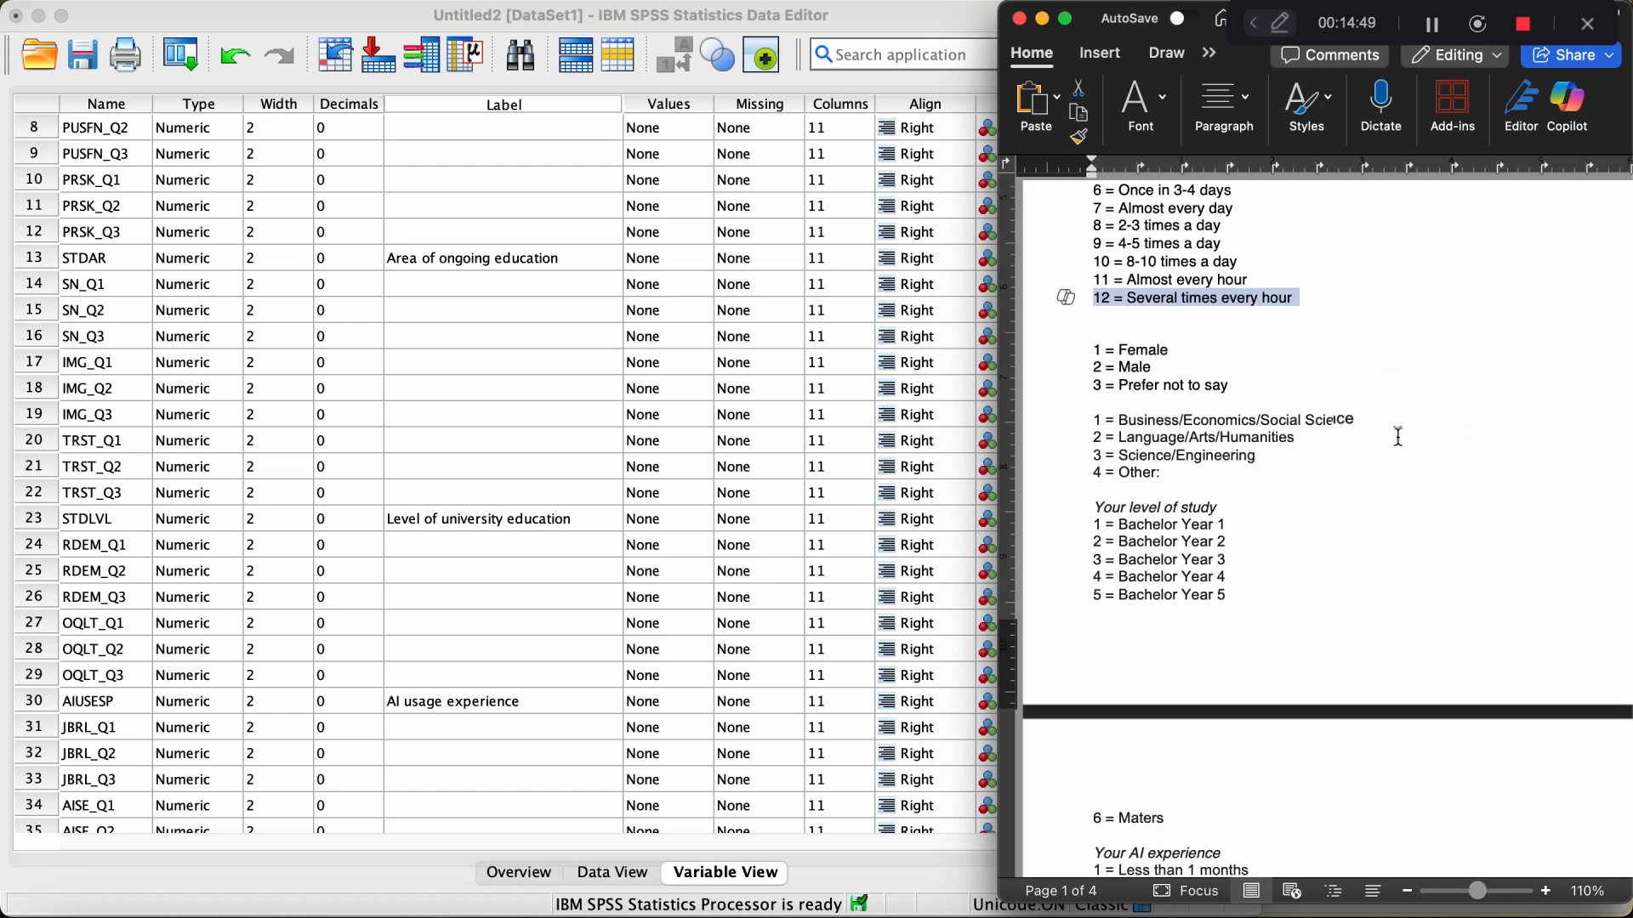
left_click(1073, 437)
left_click(1067, 418)
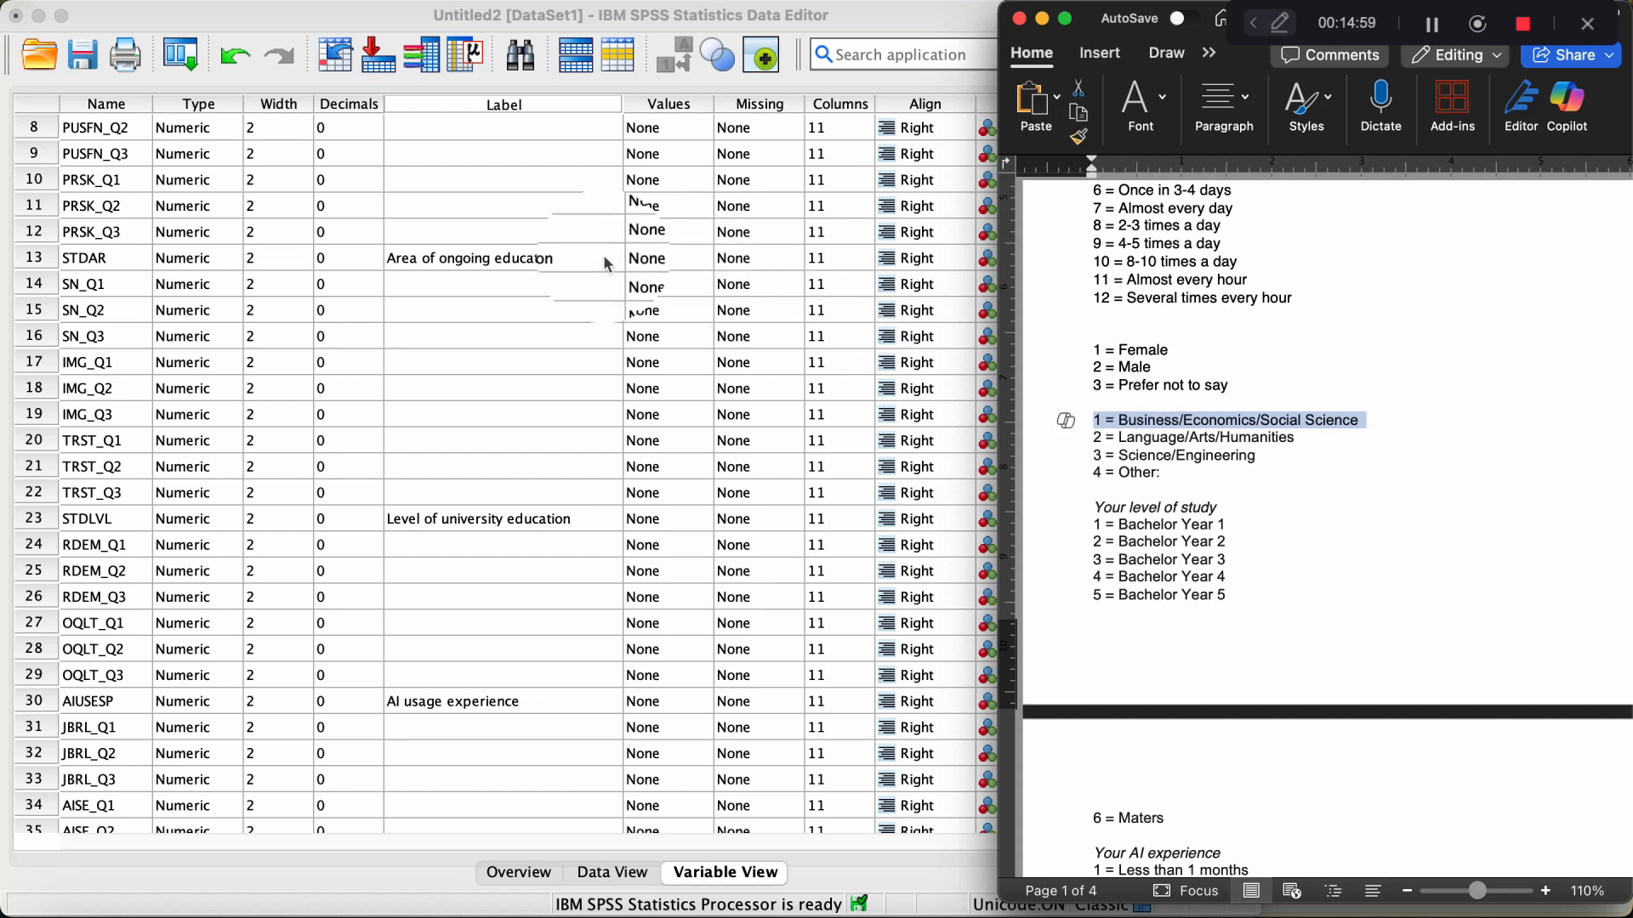
Add value 1 to the value labels of STDAR with the label "Business/Economics/Social Science" copied from the Word document.
left_click(685, 256)
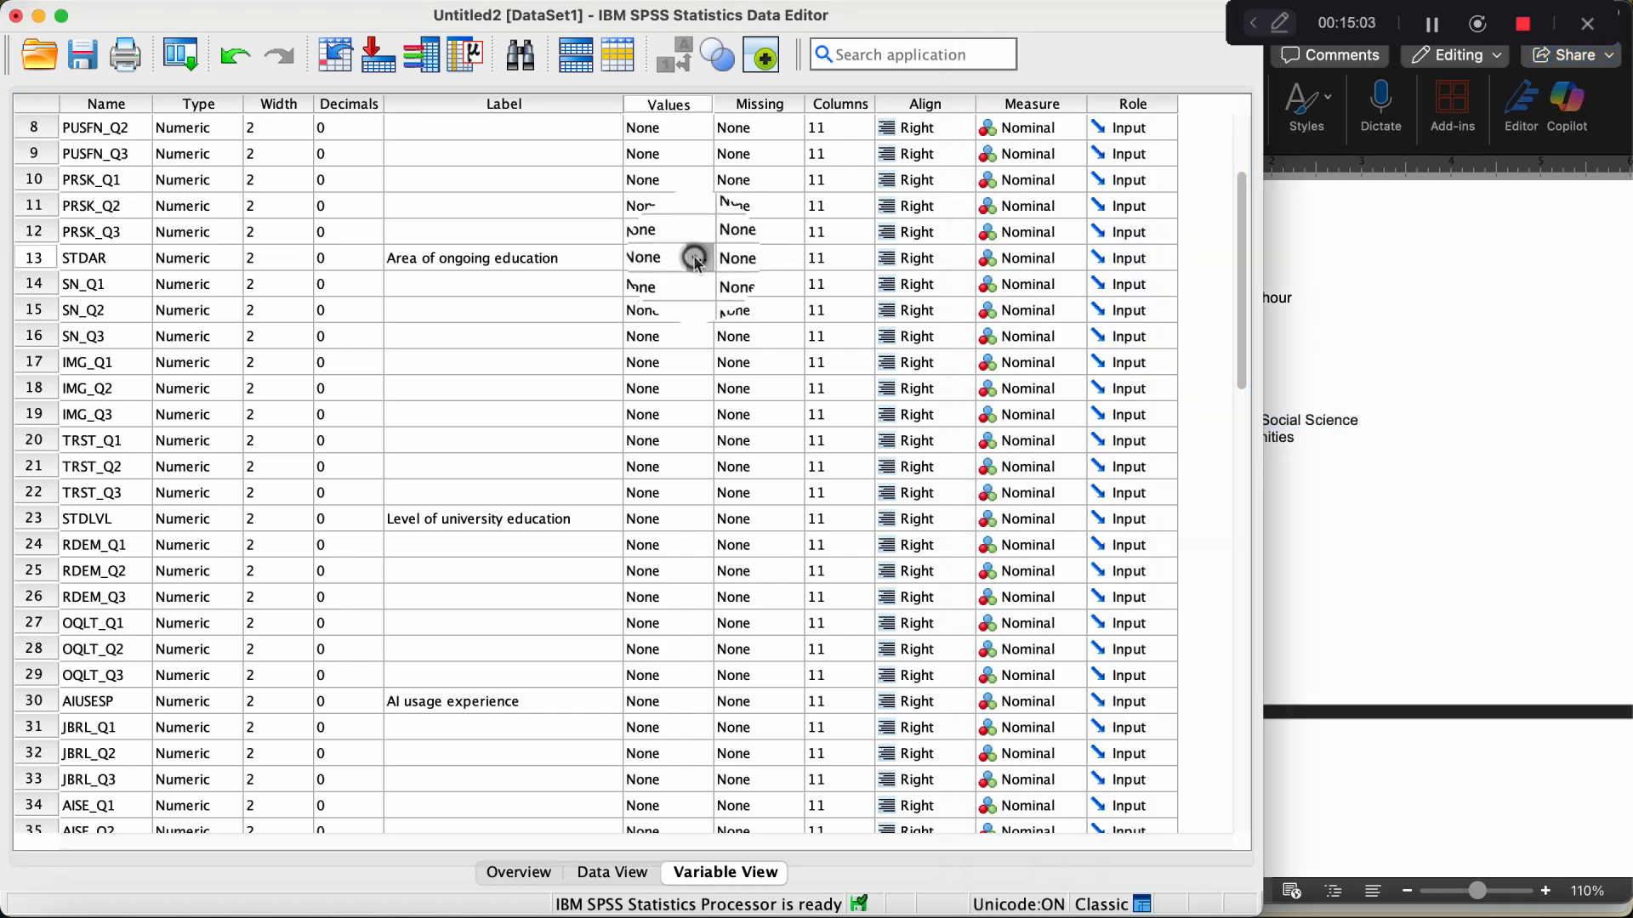
left_click(687, 257)
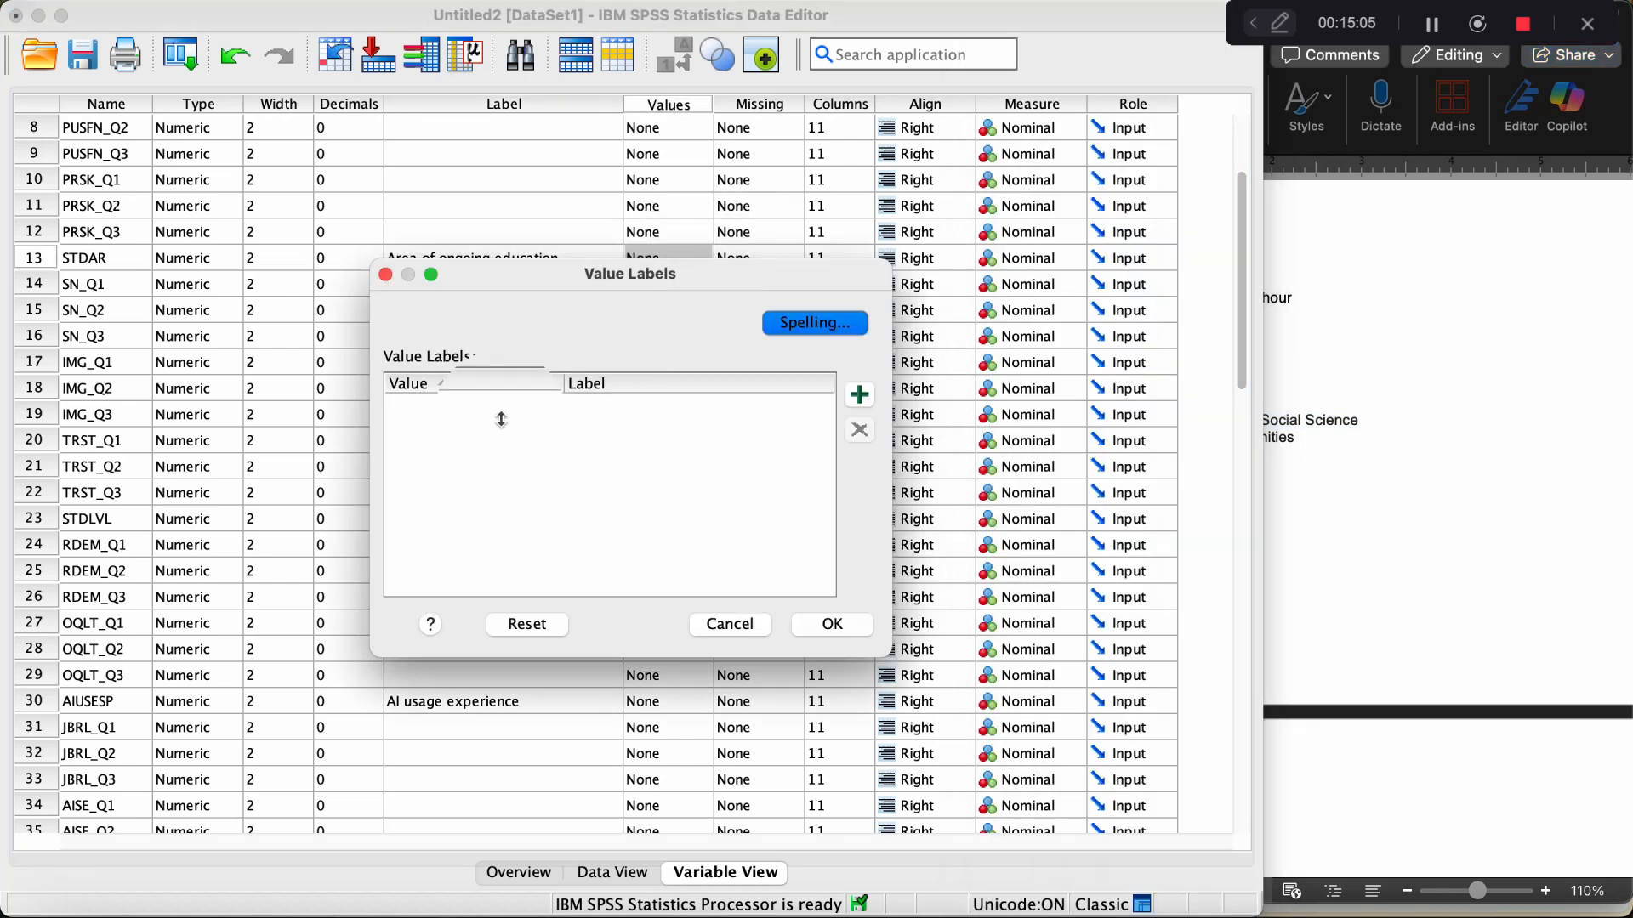
left_click(857, 397)
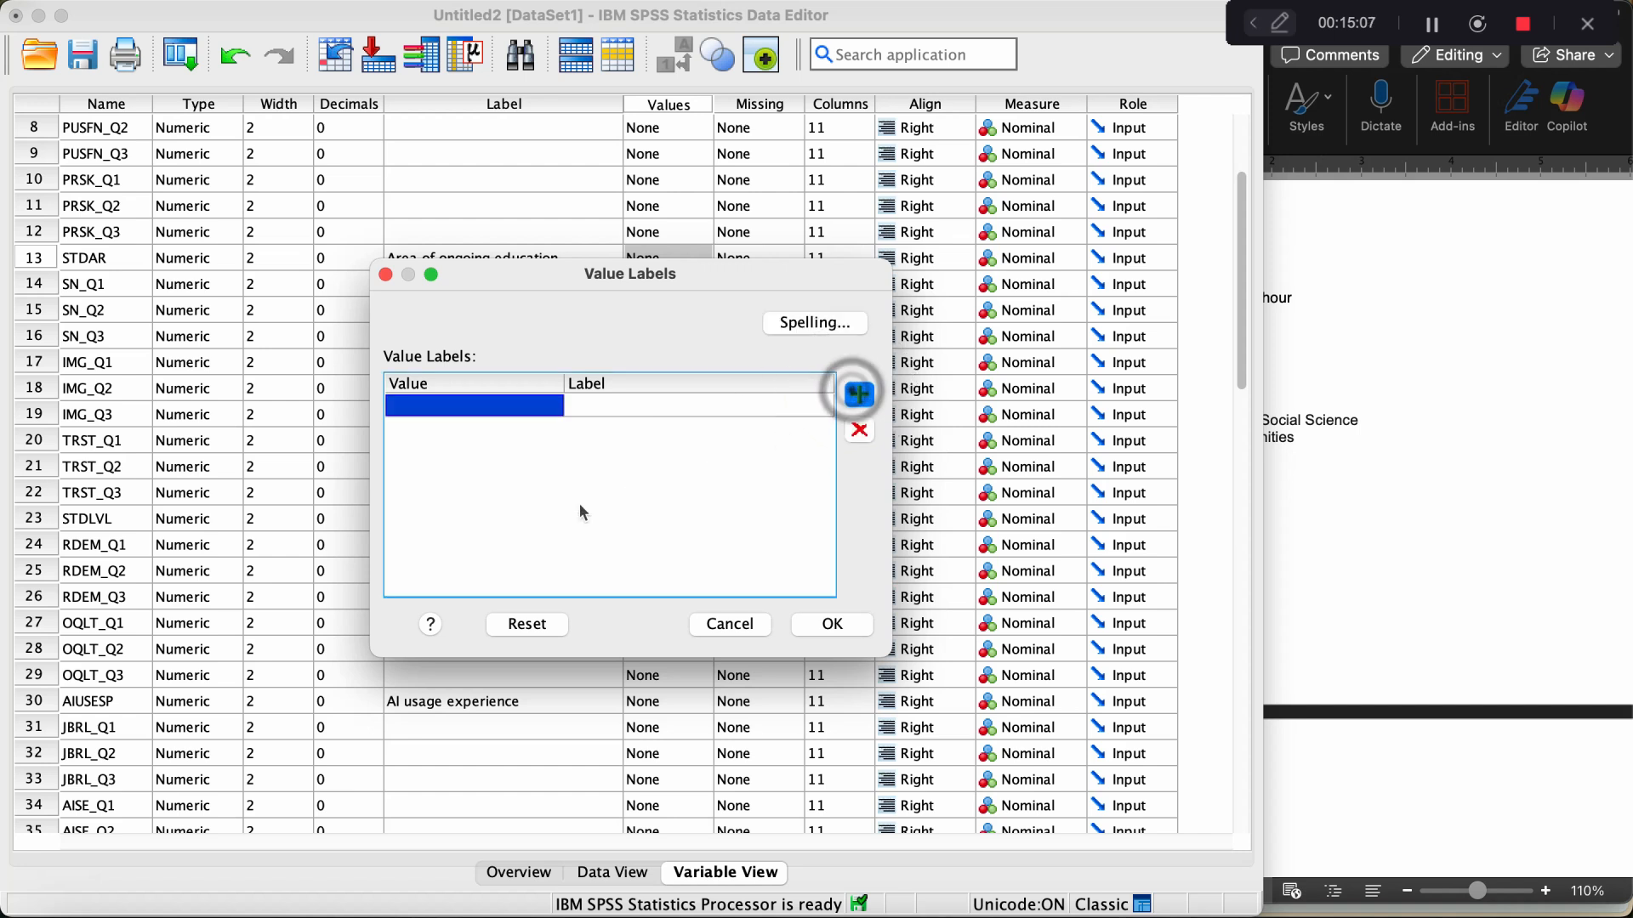
type("1")
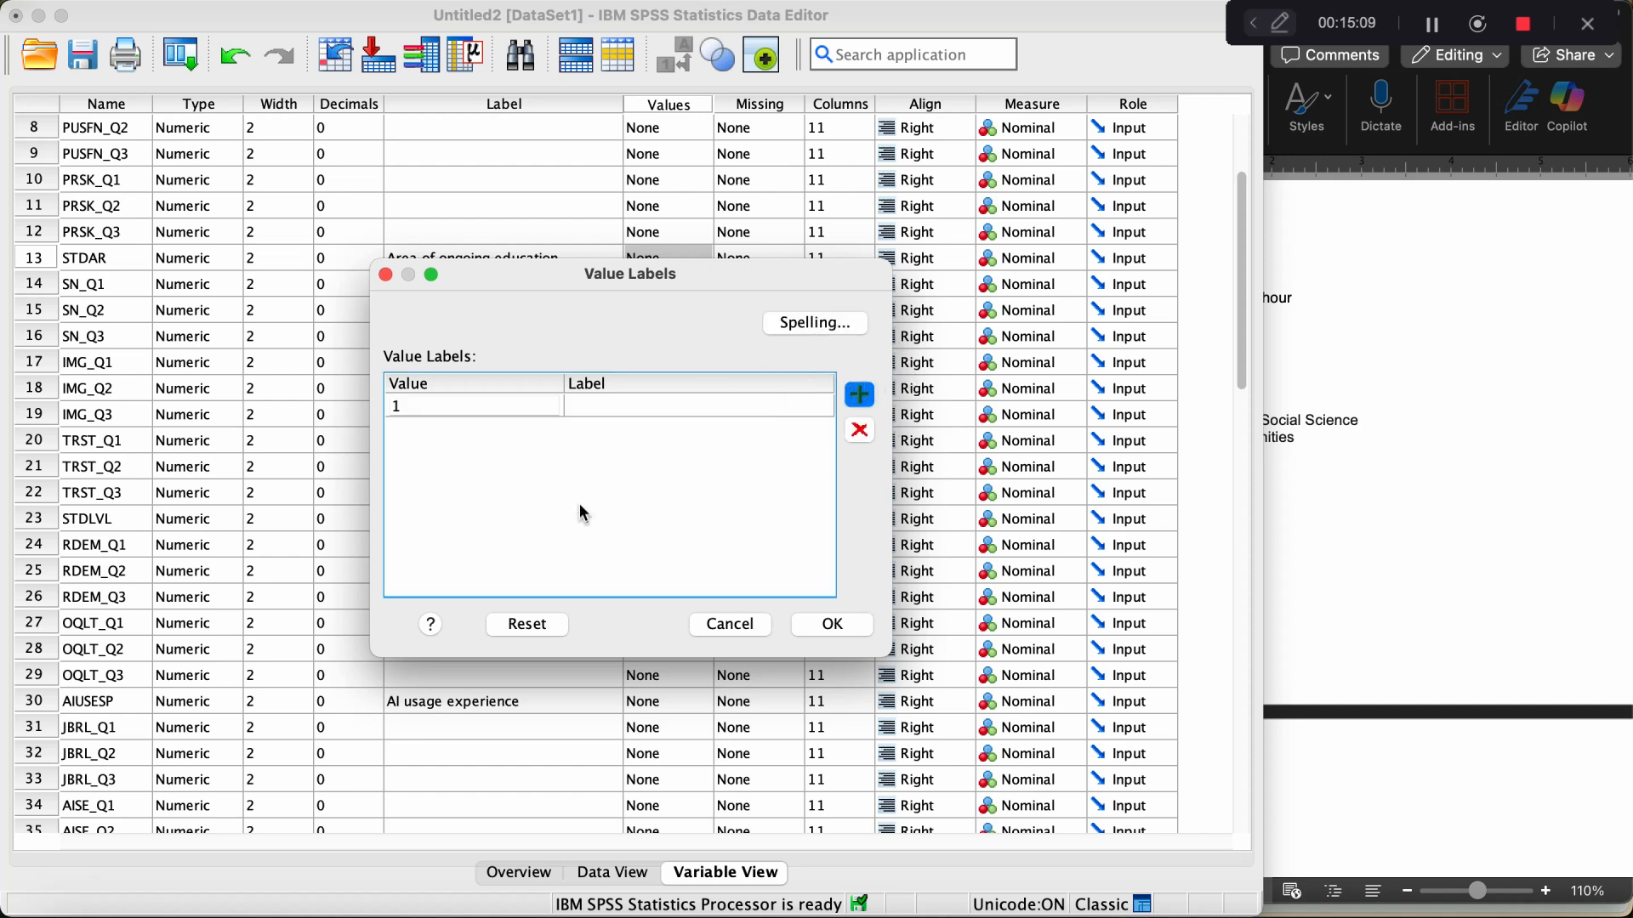
key("Tab")
left_click(1369, 536)
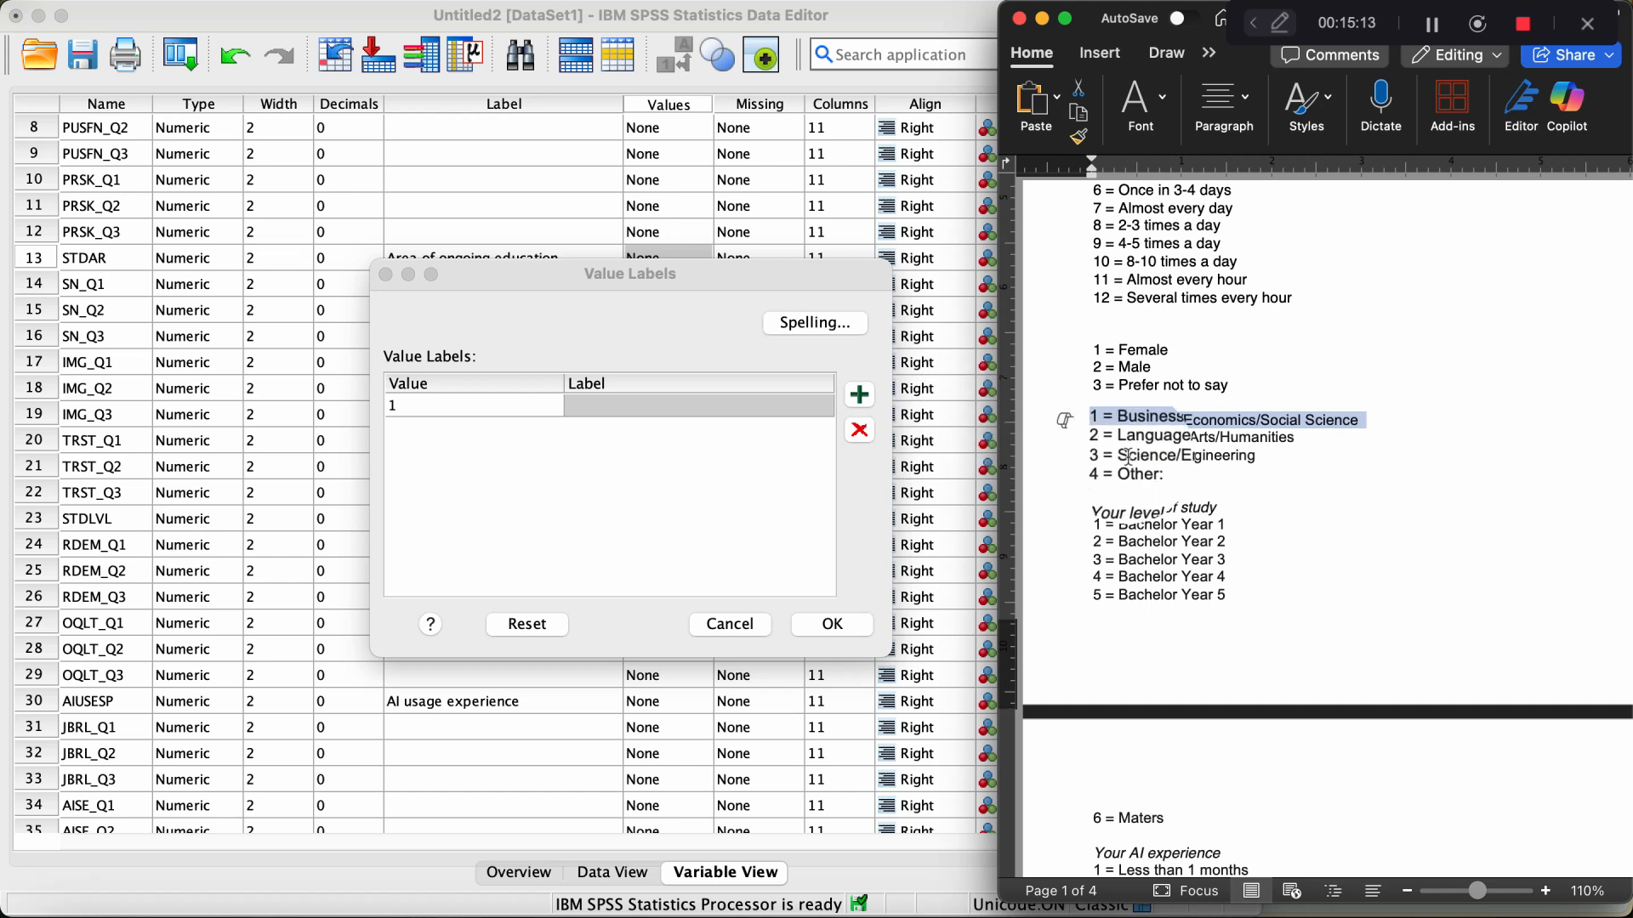
left_click(1183, 431)
left_click_drag(1117, 421, 1343, 418)
key("super+c")
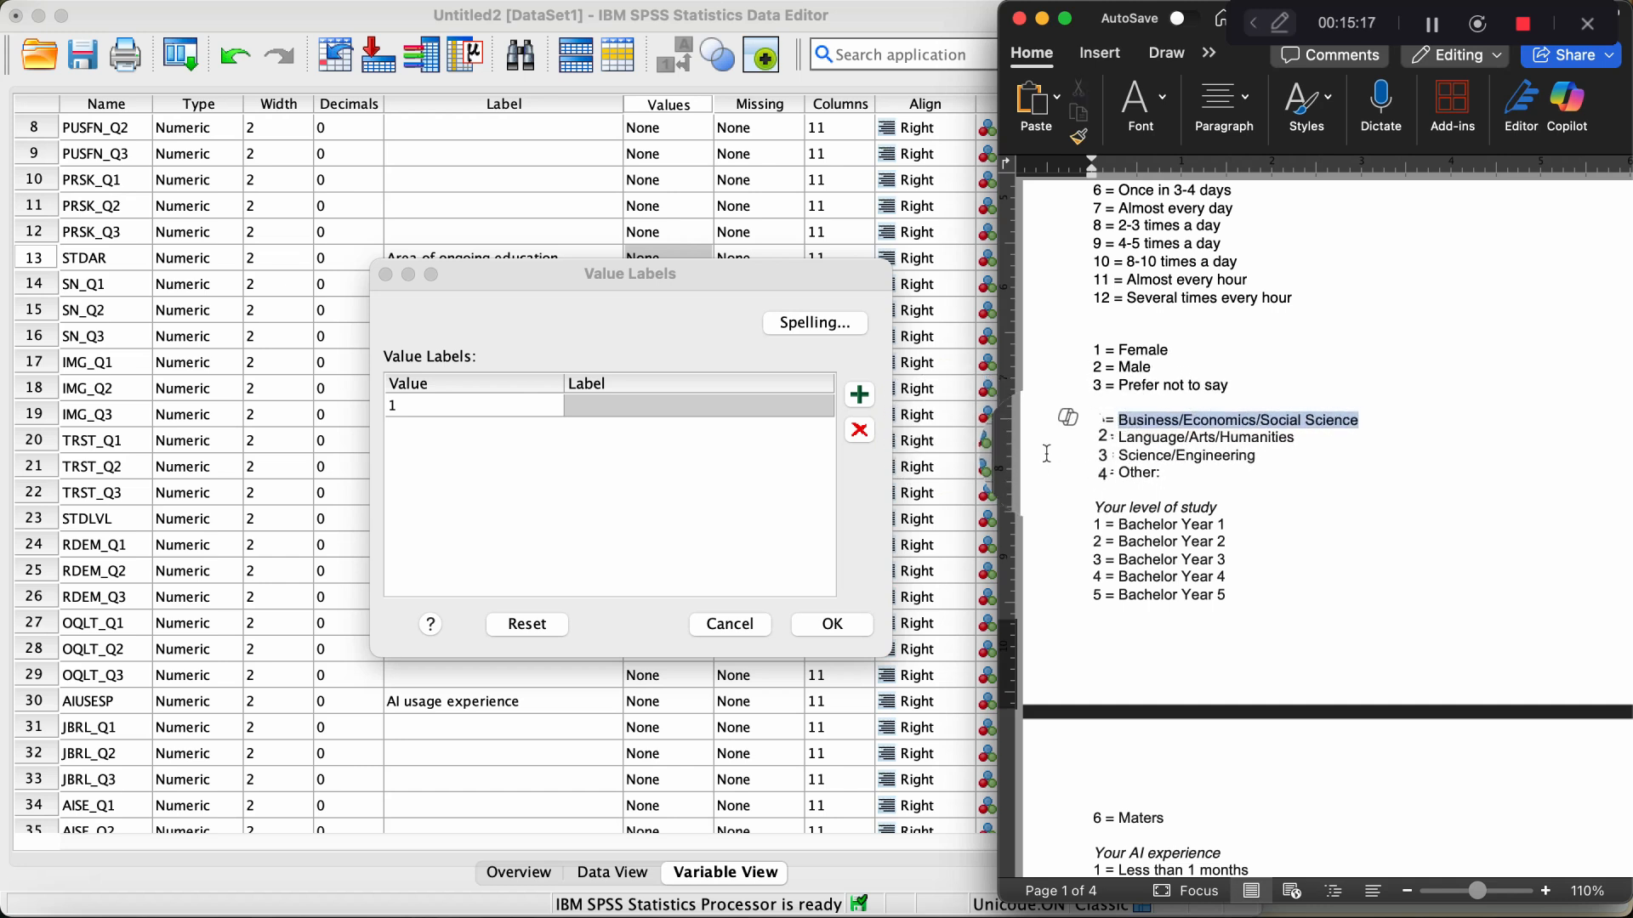
left_click(772, 406)
left_click(772, 405)
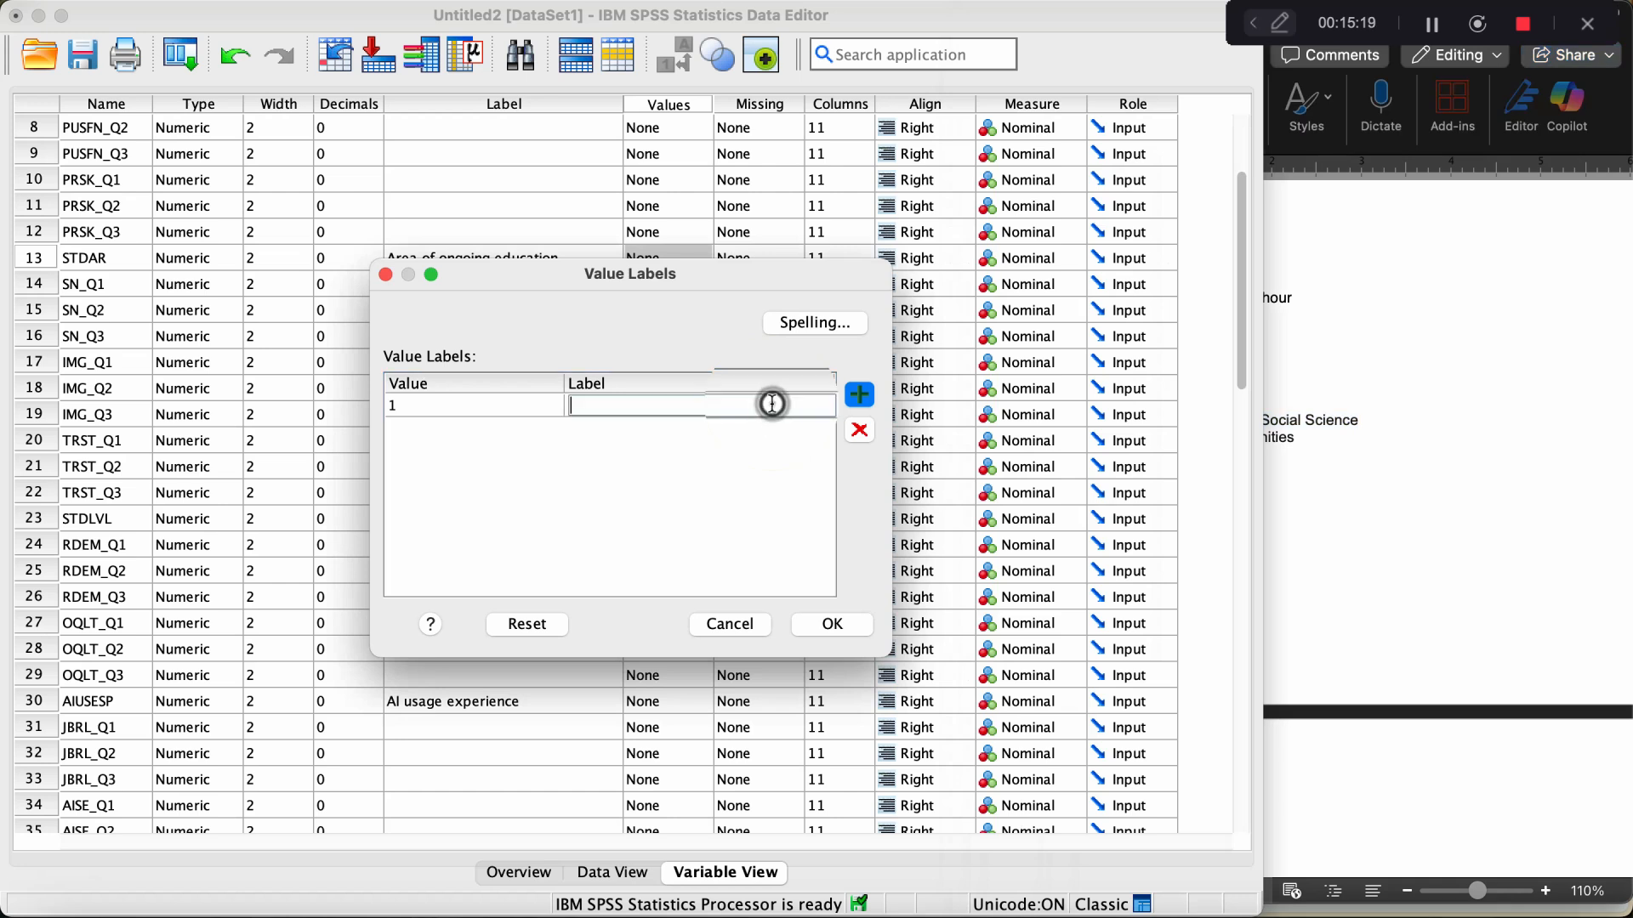
left_click(772, 406)
key("super+v")
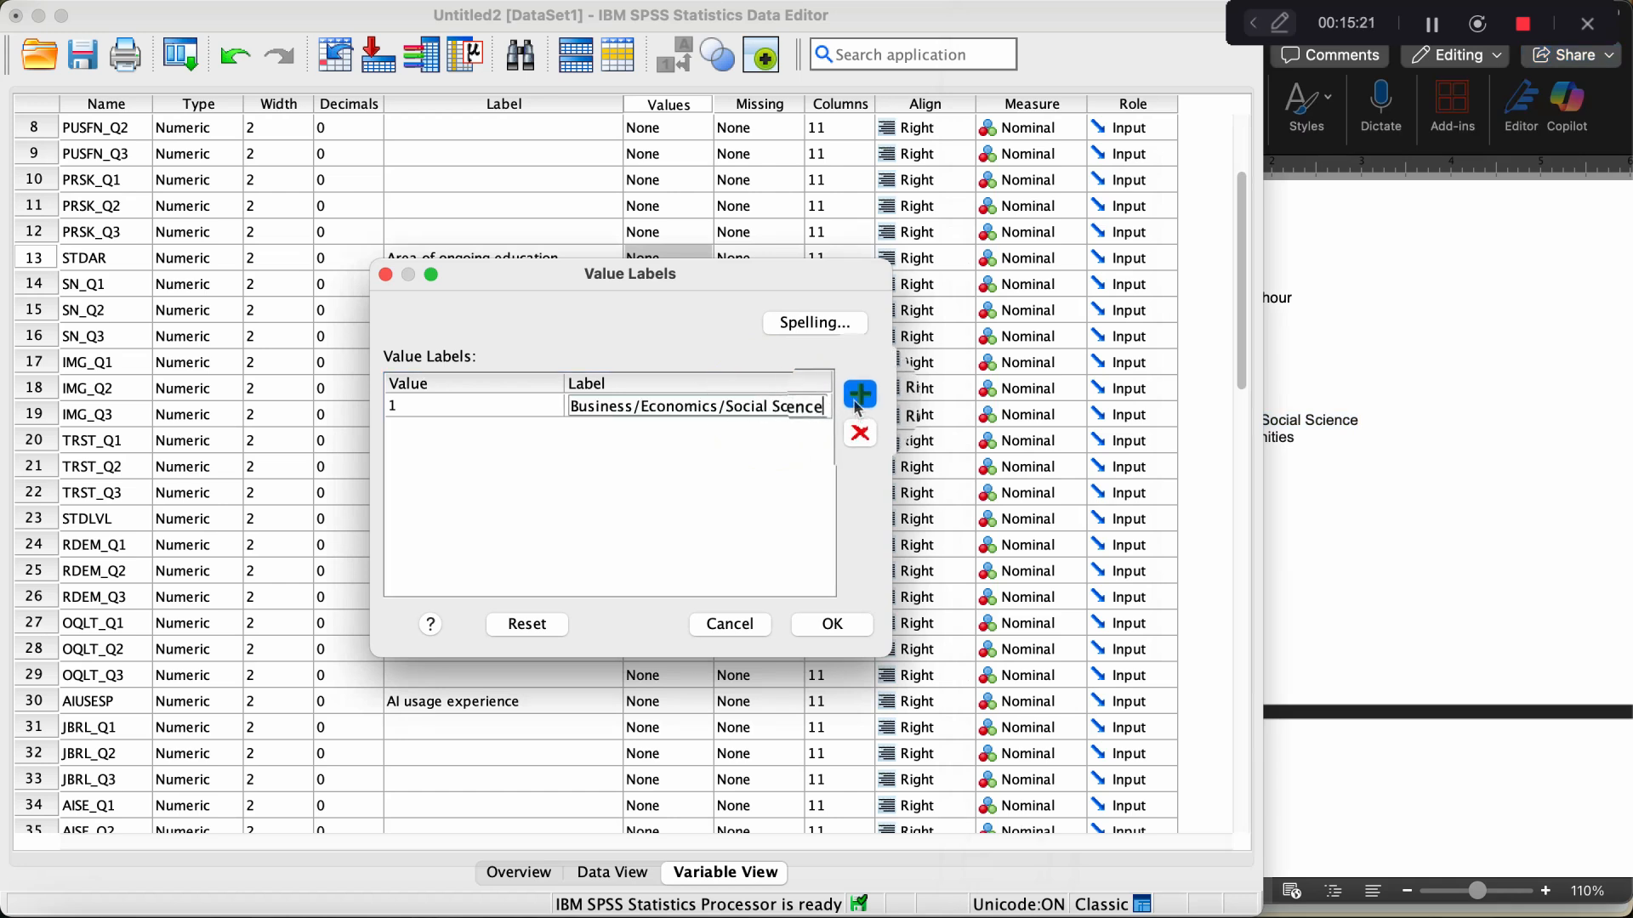
Add value 2 to the value labels of STDAR with the label "Language/Arts/Humanities" copied from the Word document.
left_click(858, 396)
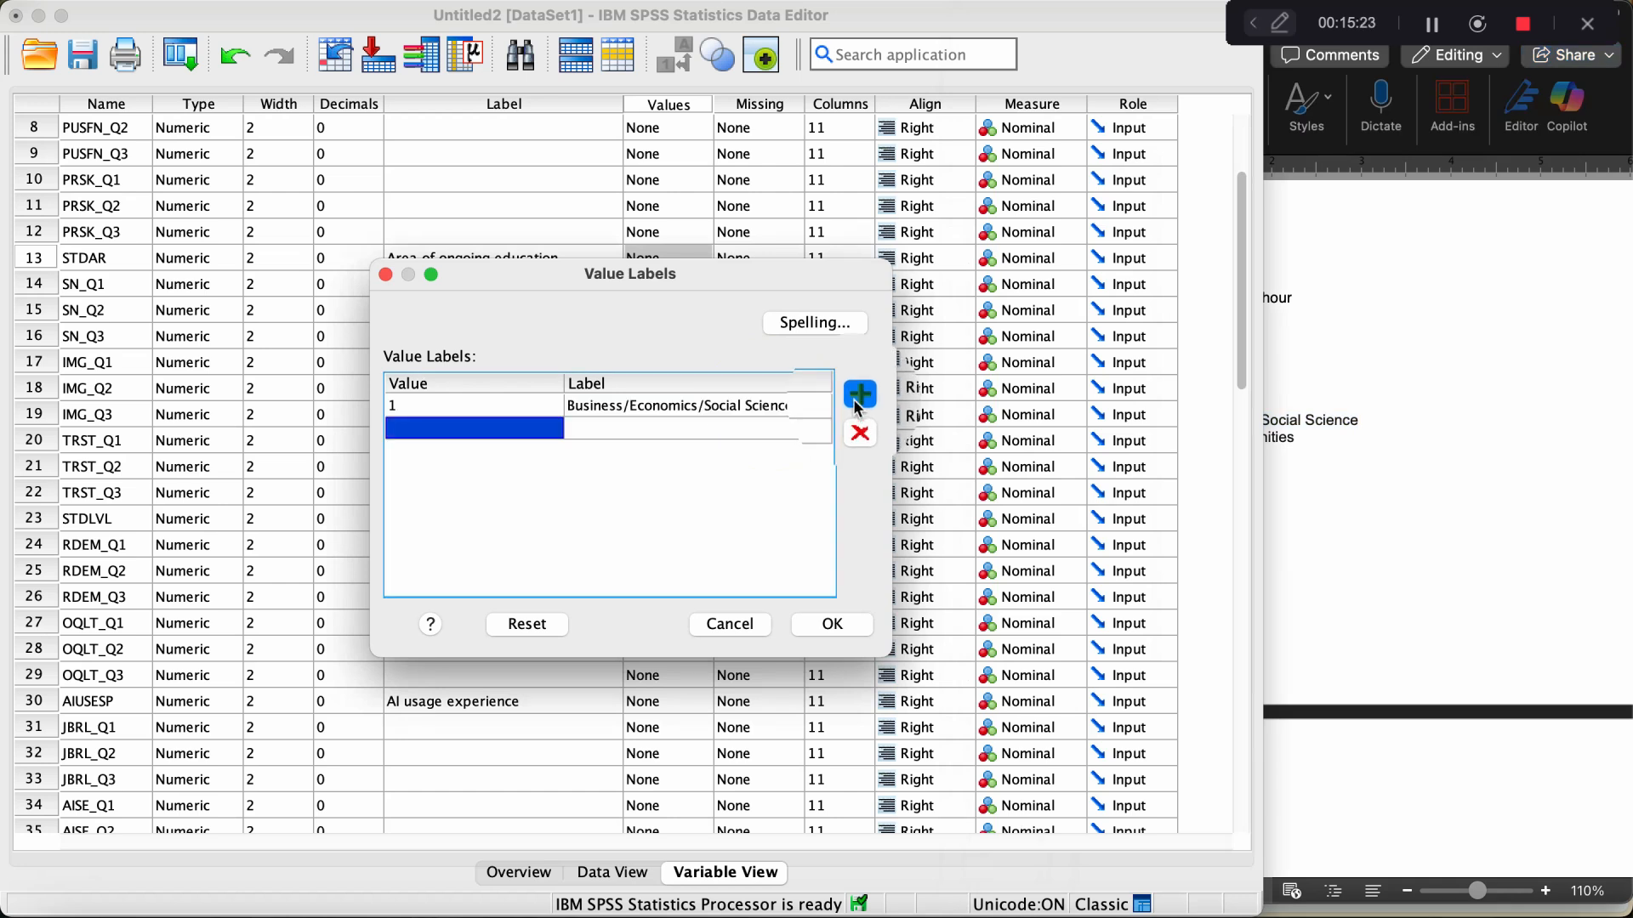
type("2")
key("Tab")
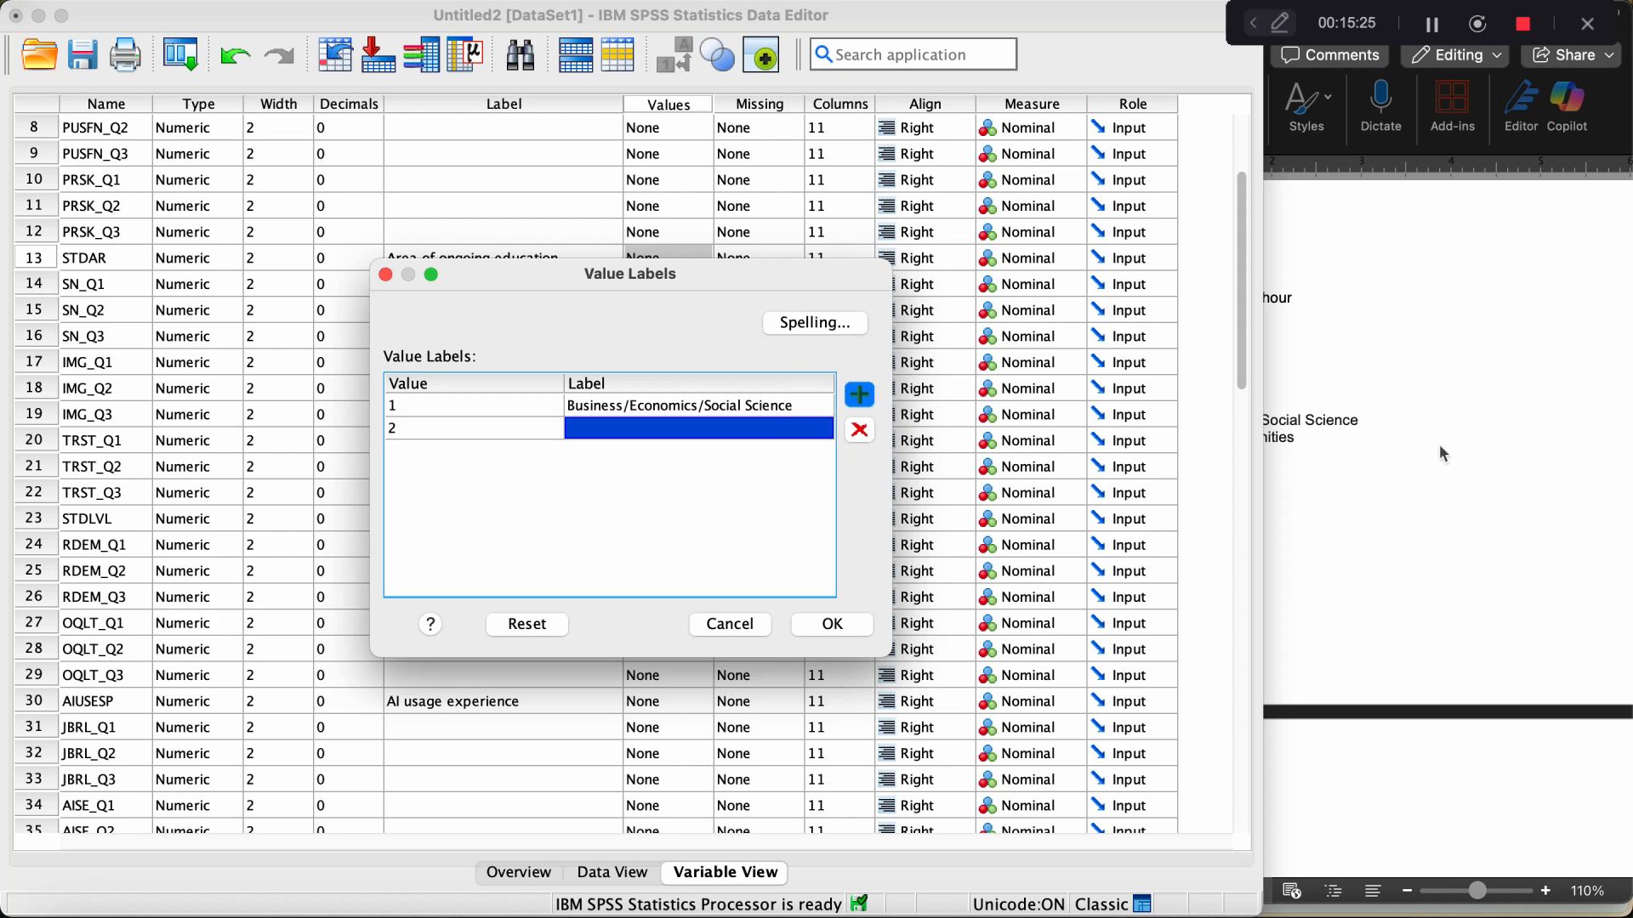
left_click(1437, 448)
left_click_drag(1117, 440, 1252, 444)
key("super+c")
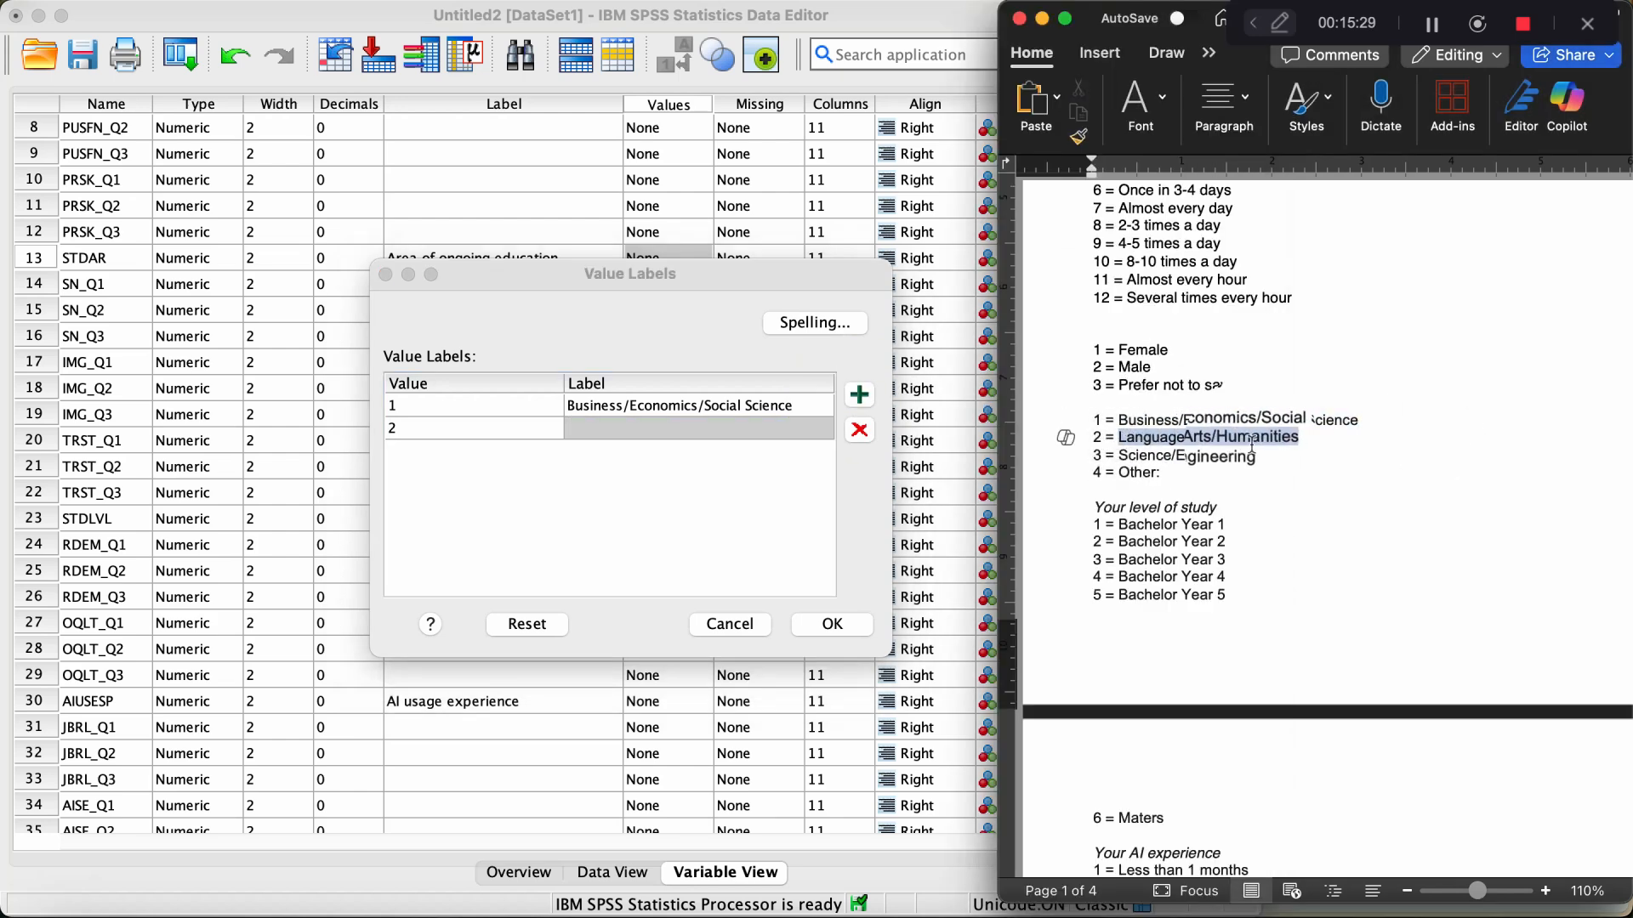
left_click(630, 437)
left_click(630, 437)
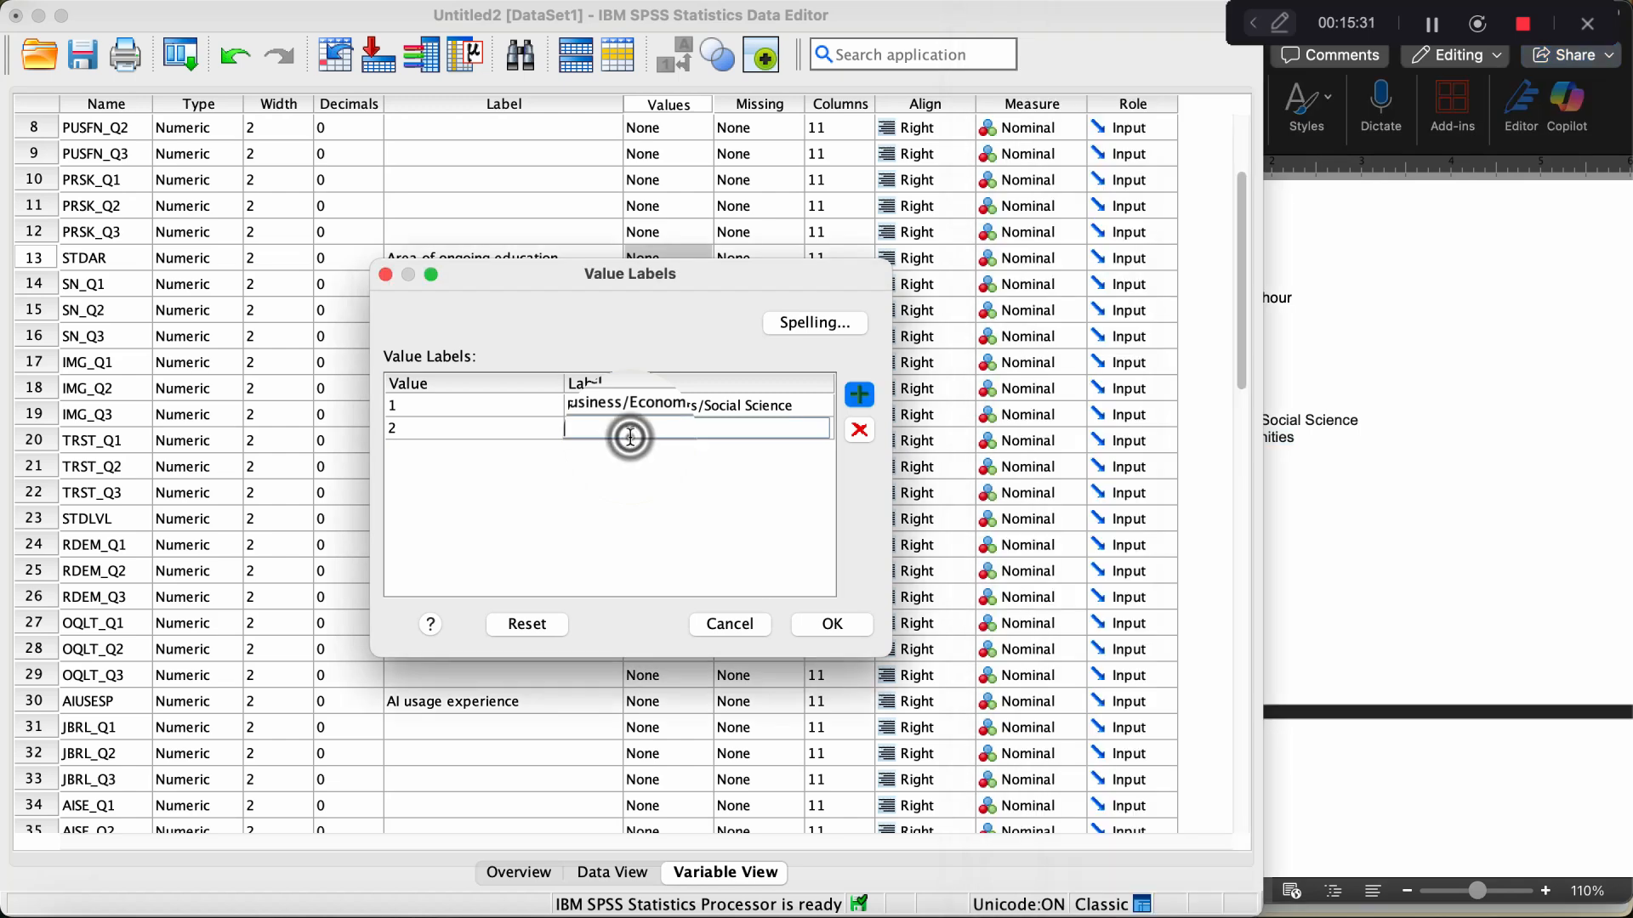
key("super+v")
key("Return")
key("Return")
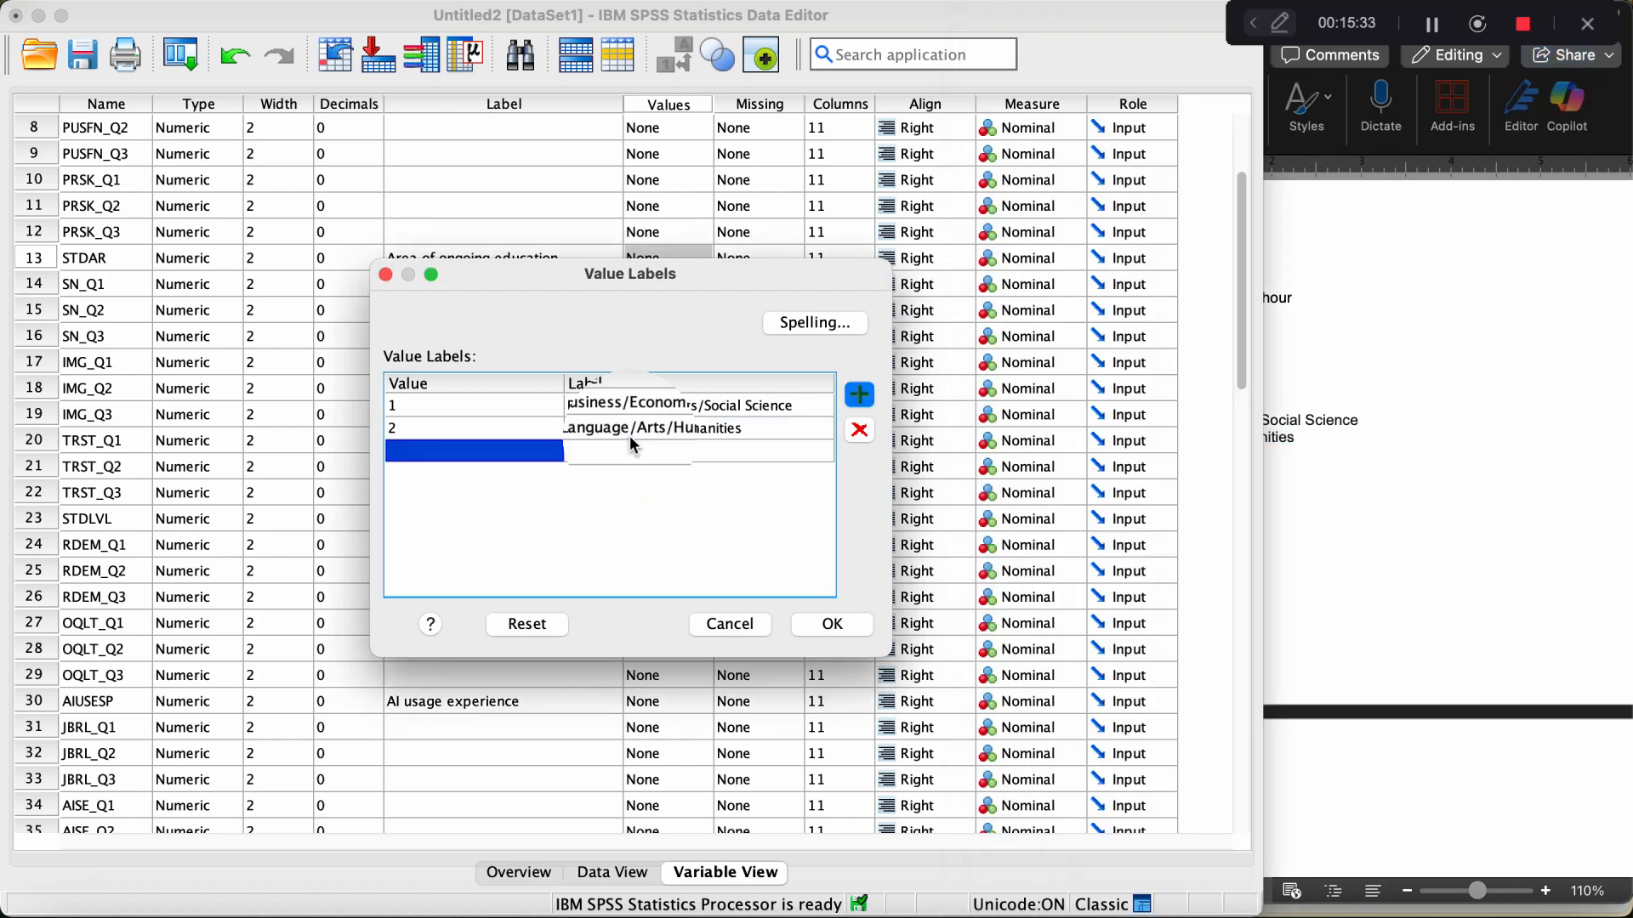
Add value 3 to the value labels of STDAR with the label "Science/Engineering" copied from the Word document.
type("3")
key("Tab")
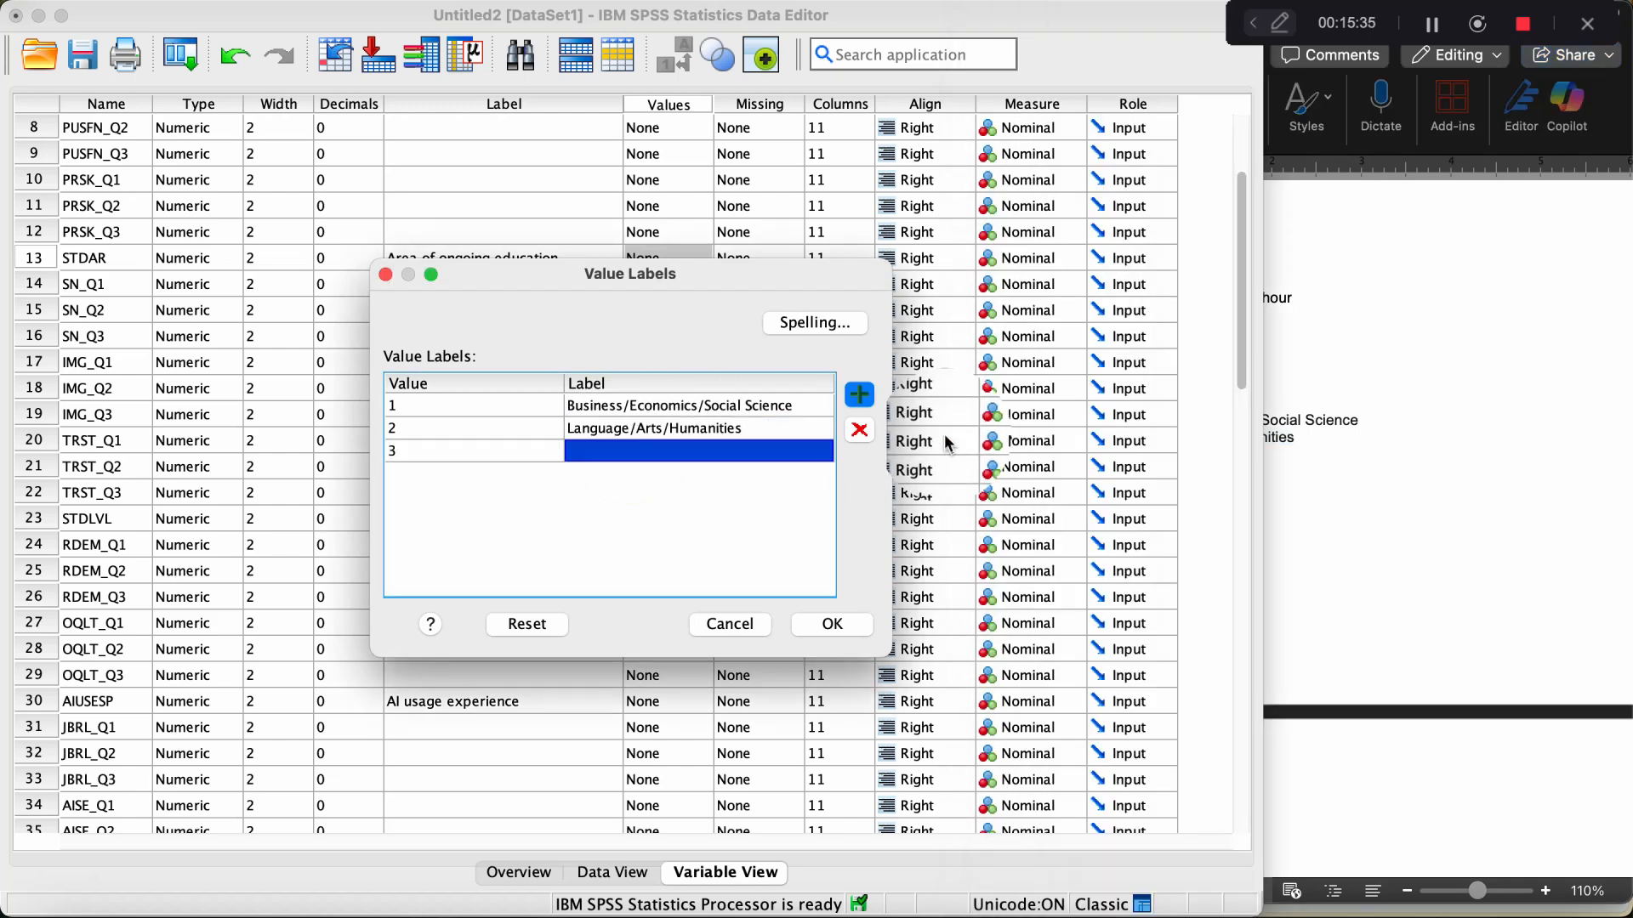
left_click(1334, 490)
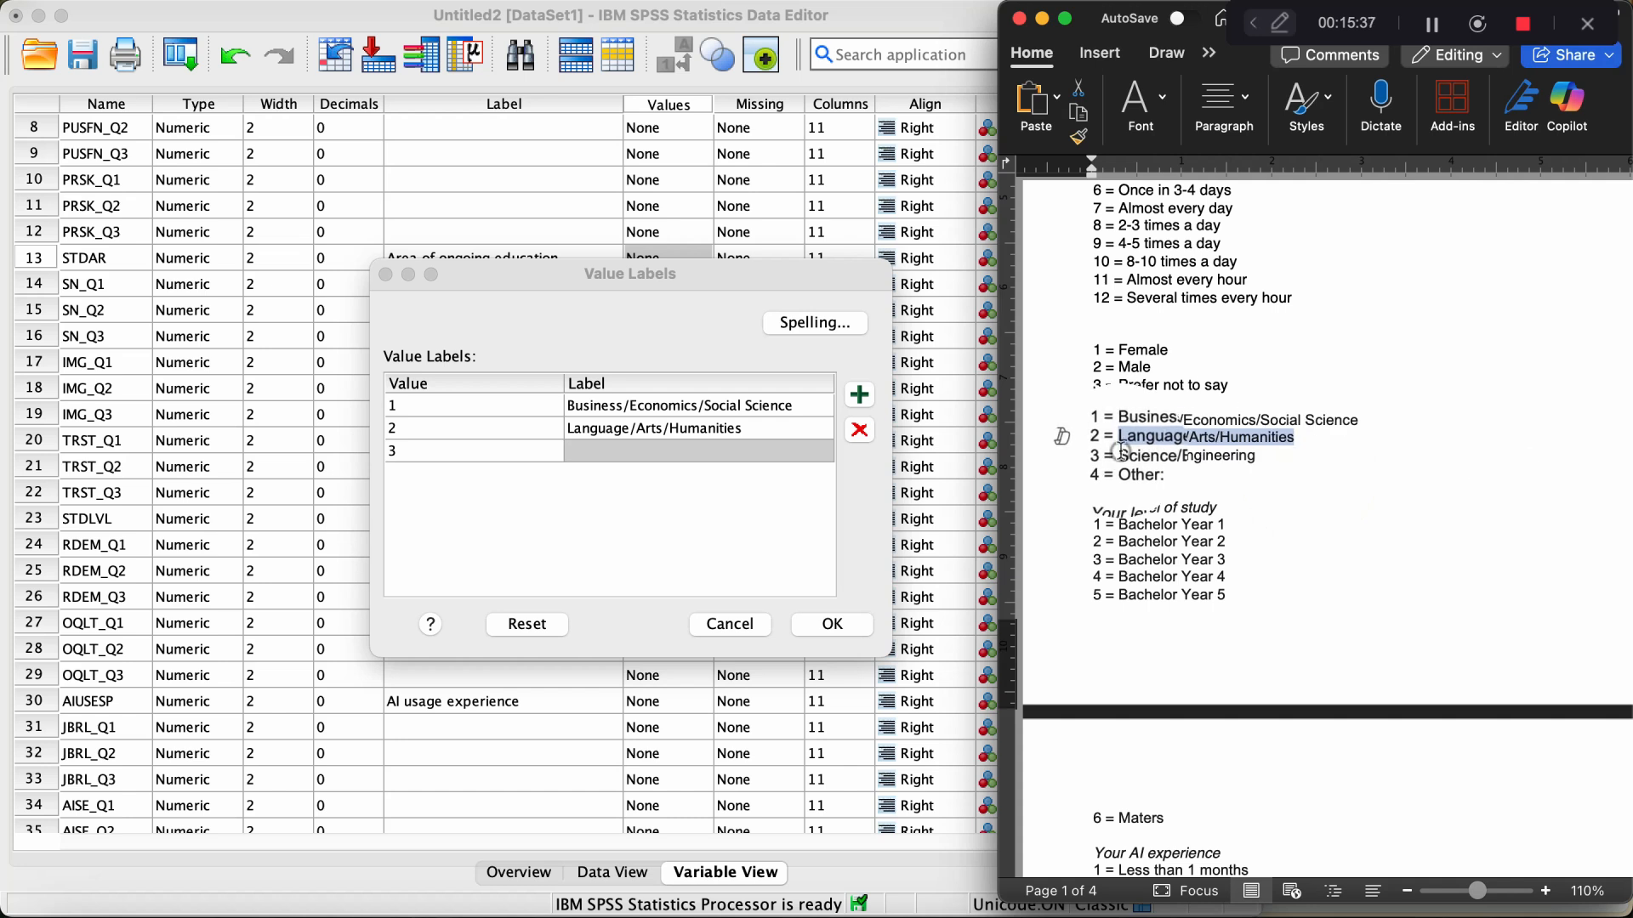
left_click_drag(1120, 452, 1225, 460)
left_click(678, 449)
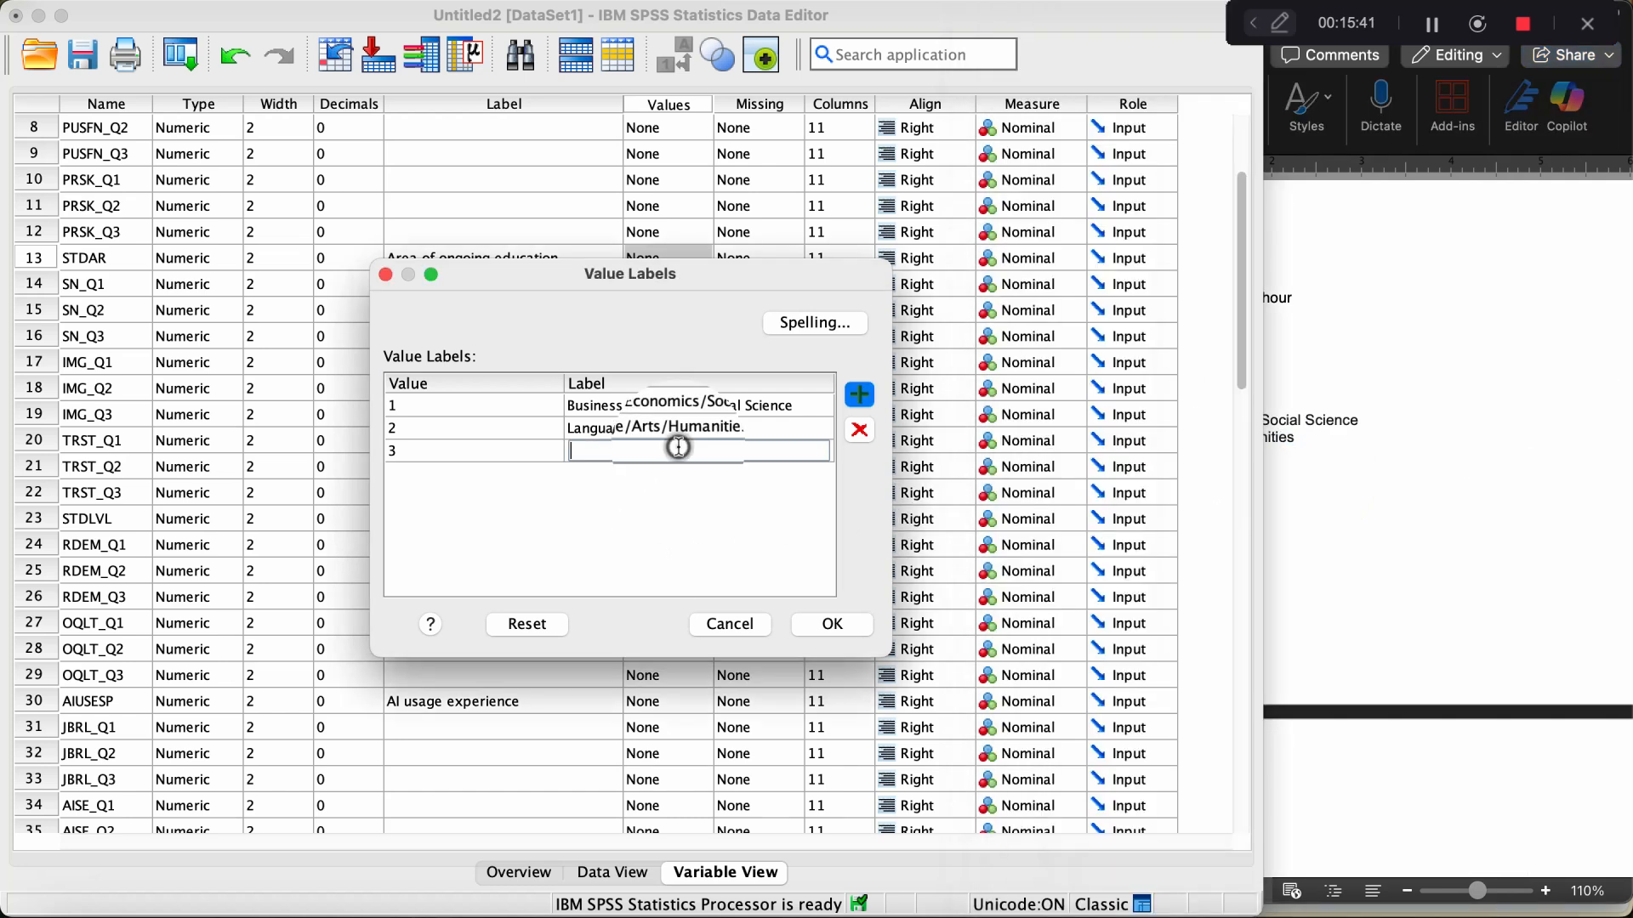
type("Science/Engineering")
key("Return")
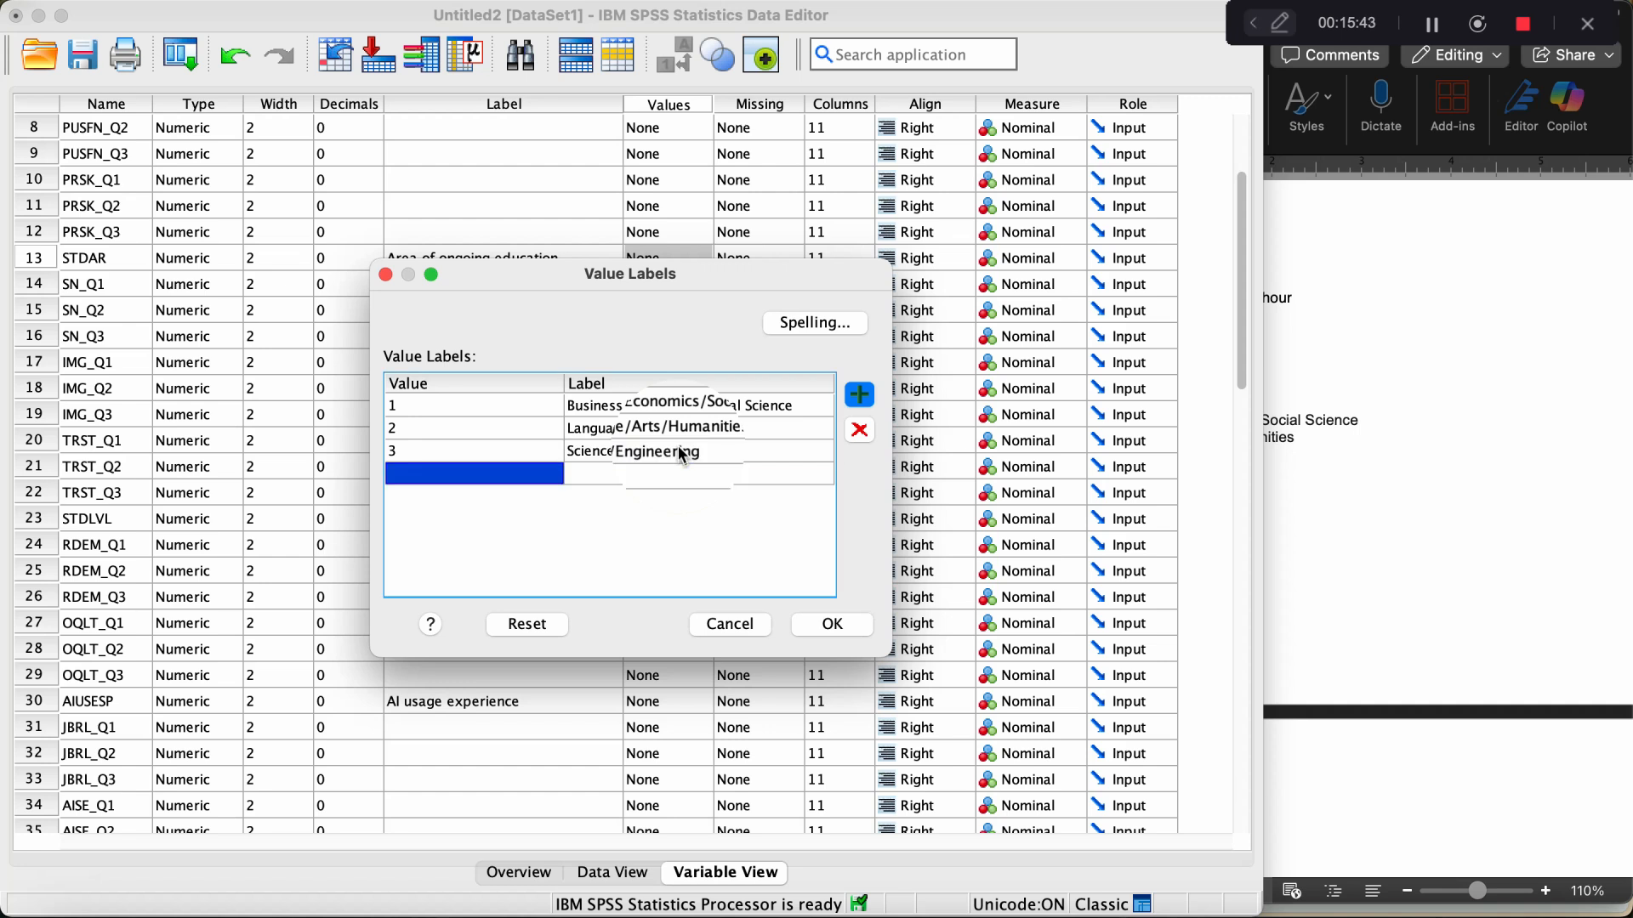
Add value 4 with the label "Other" to the value labels of STDAR and save them.
type("4")
key("Tab")
type("Ot")
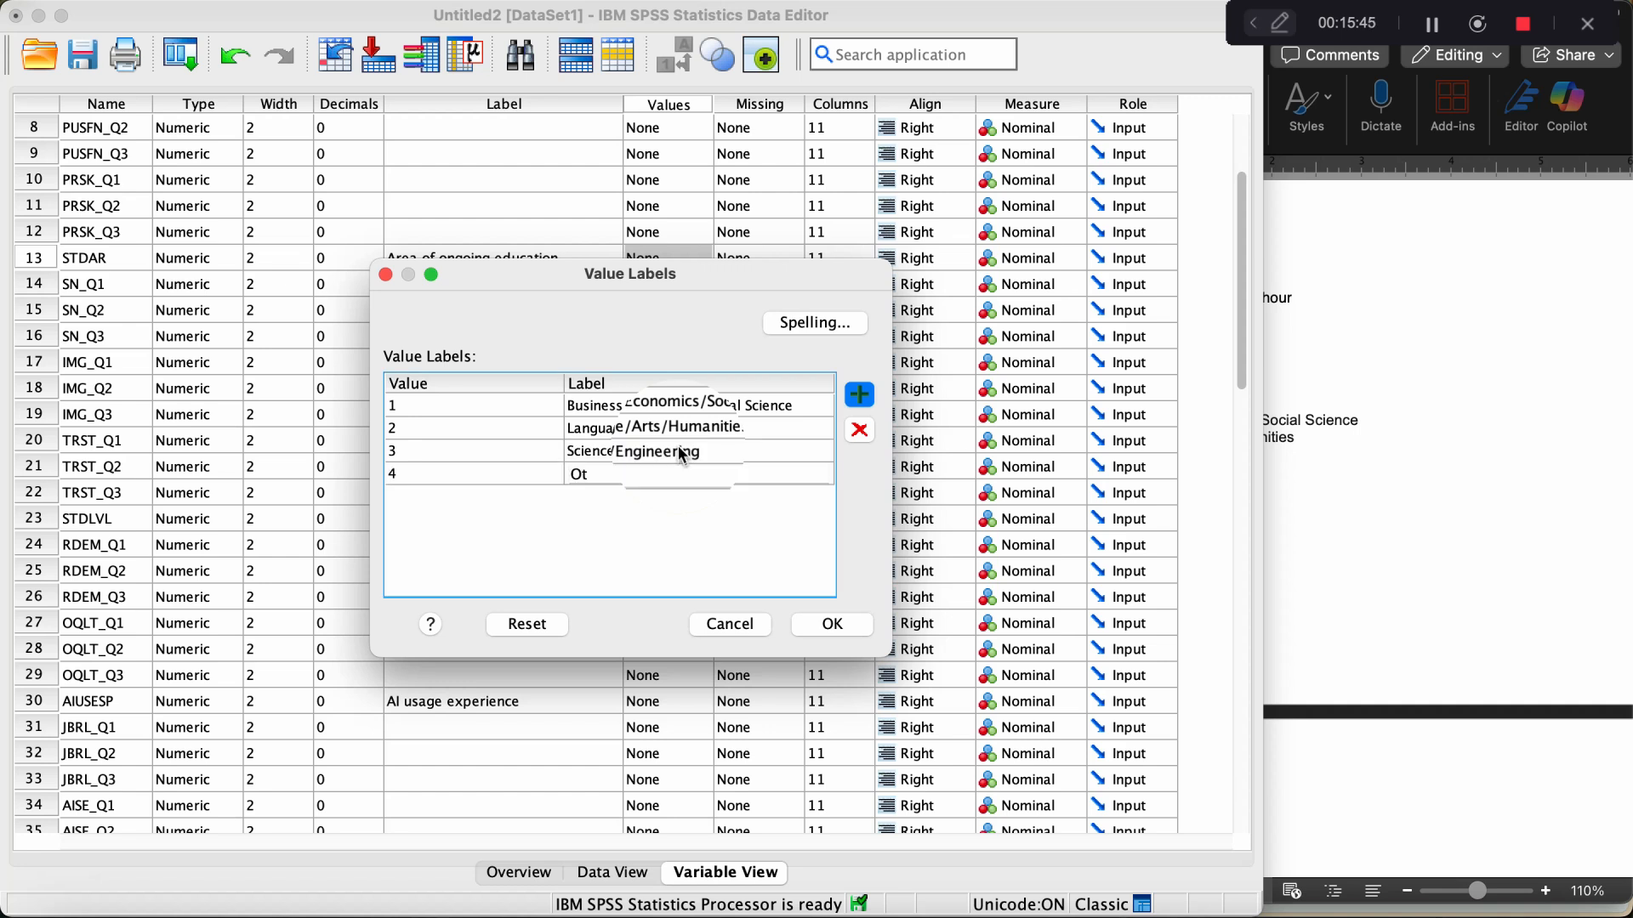
type("her")
left_click(834, 627)
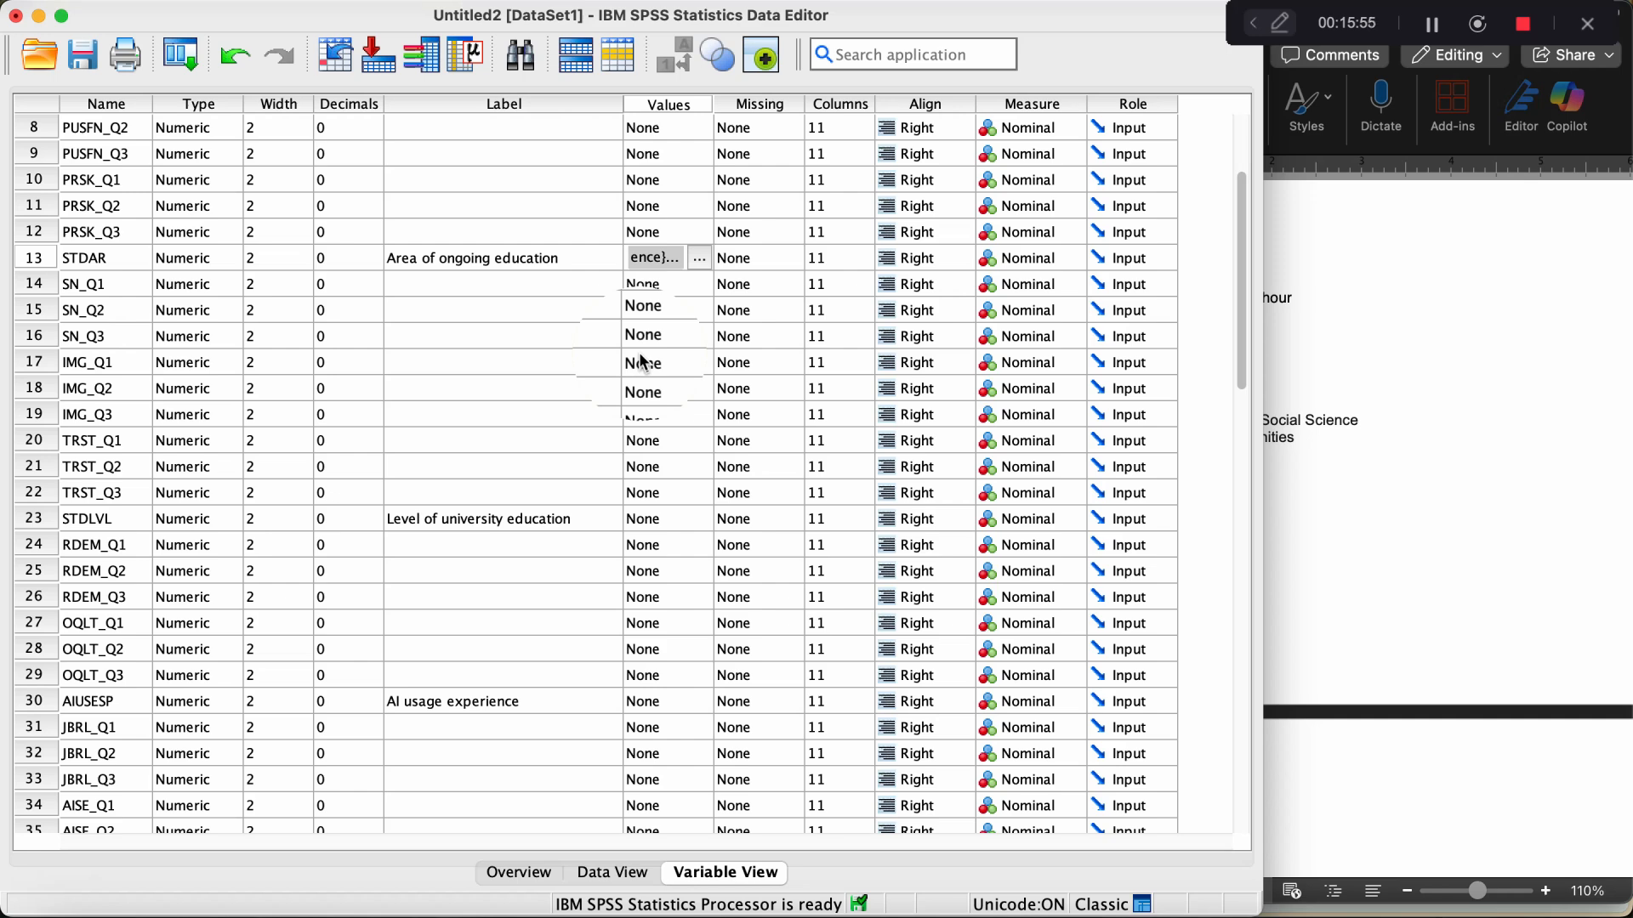
Find STDLVL in the variable list and locate its level-of-study codes in the Word document.
left_click(604, 516)
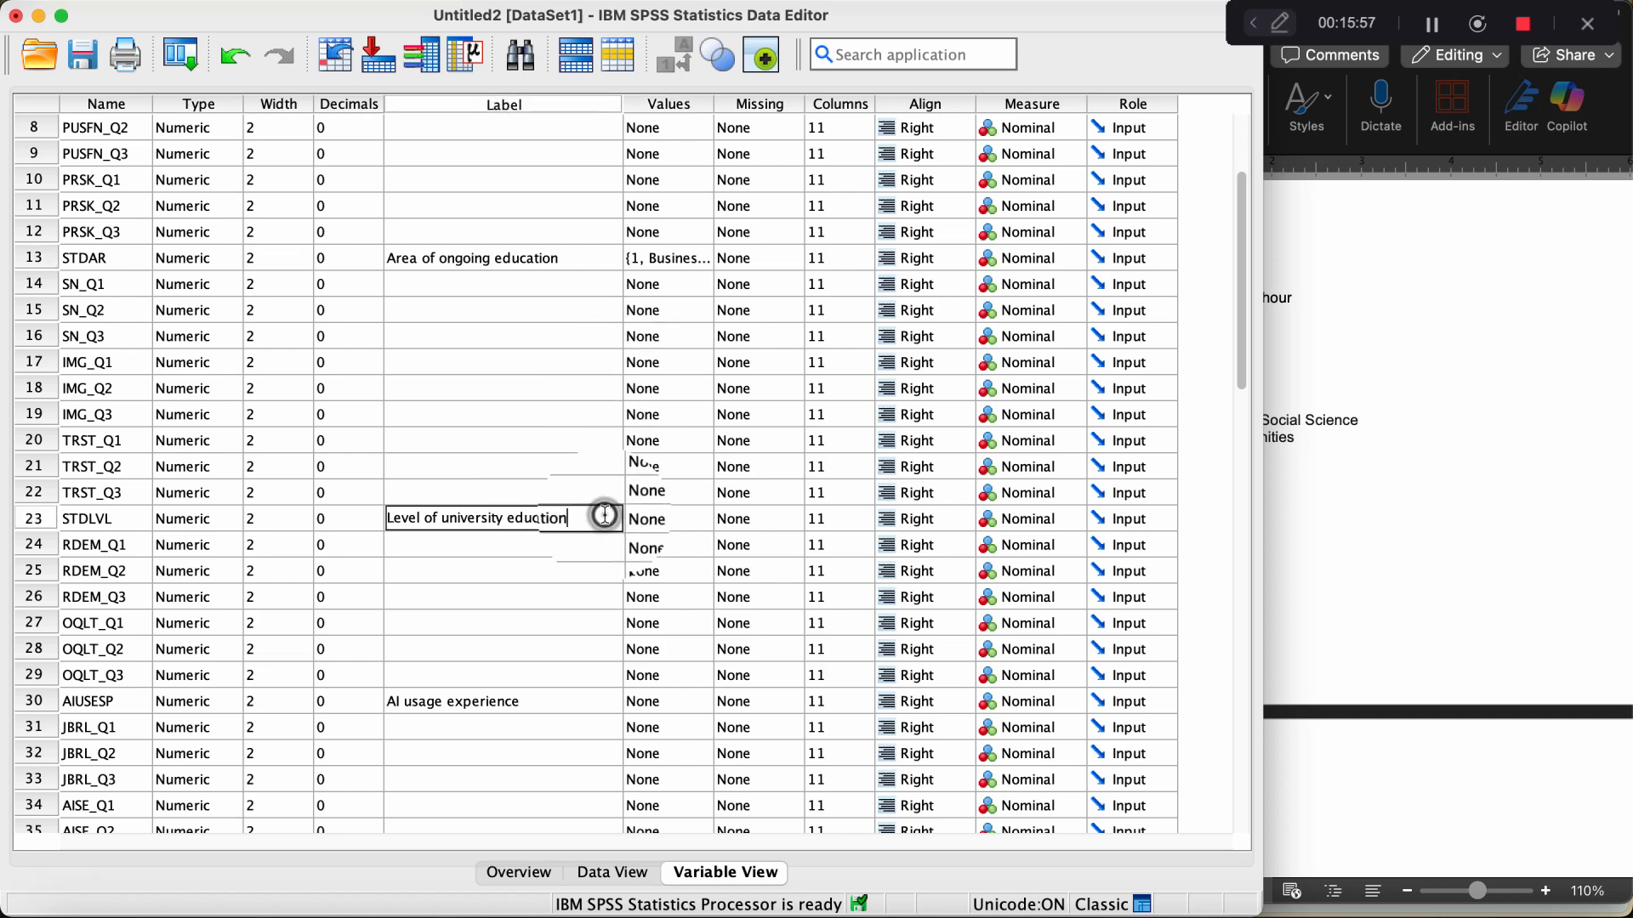
left_click(1323, 459)
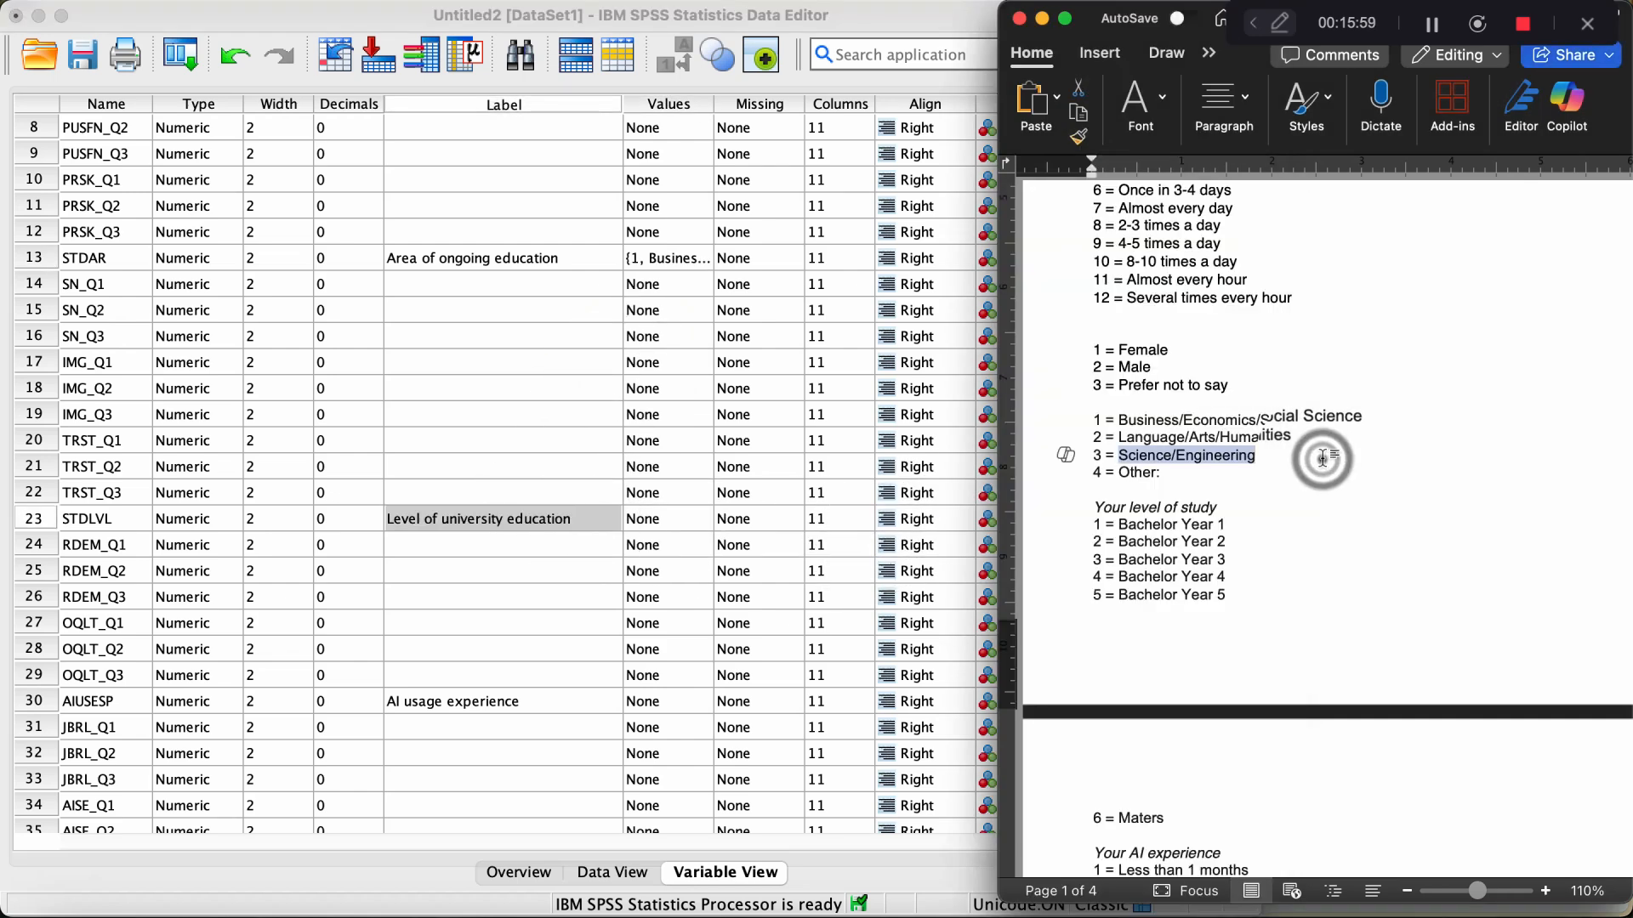
scroll(1323, 459, "down", 5)
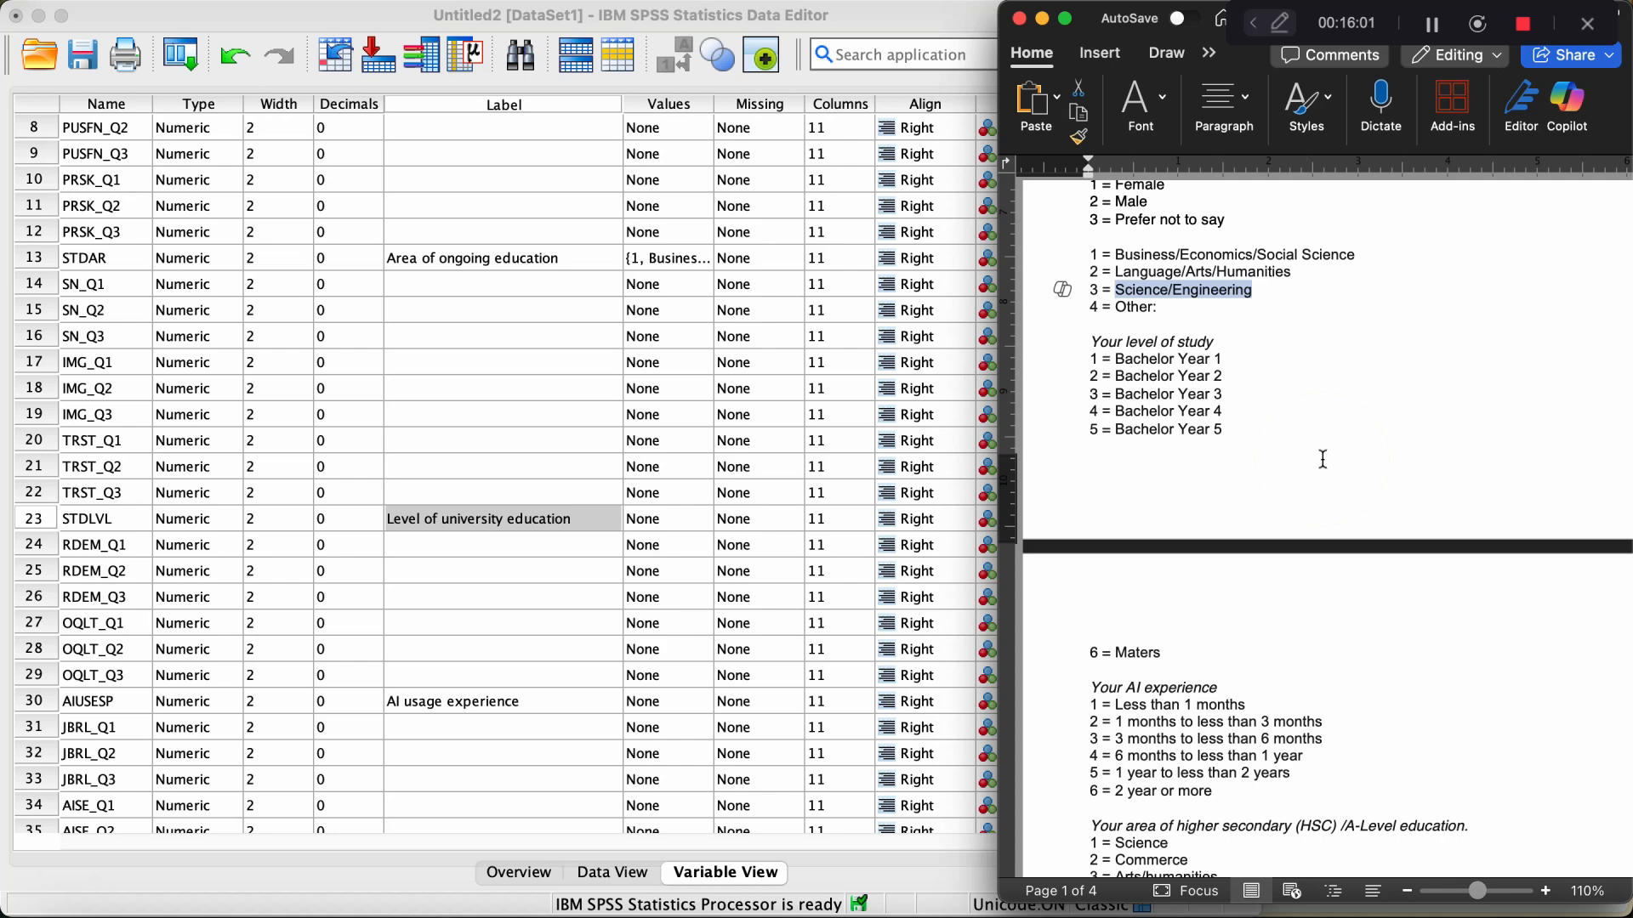
left_click(953, 518)
scroll(972, 460, "up", 3)
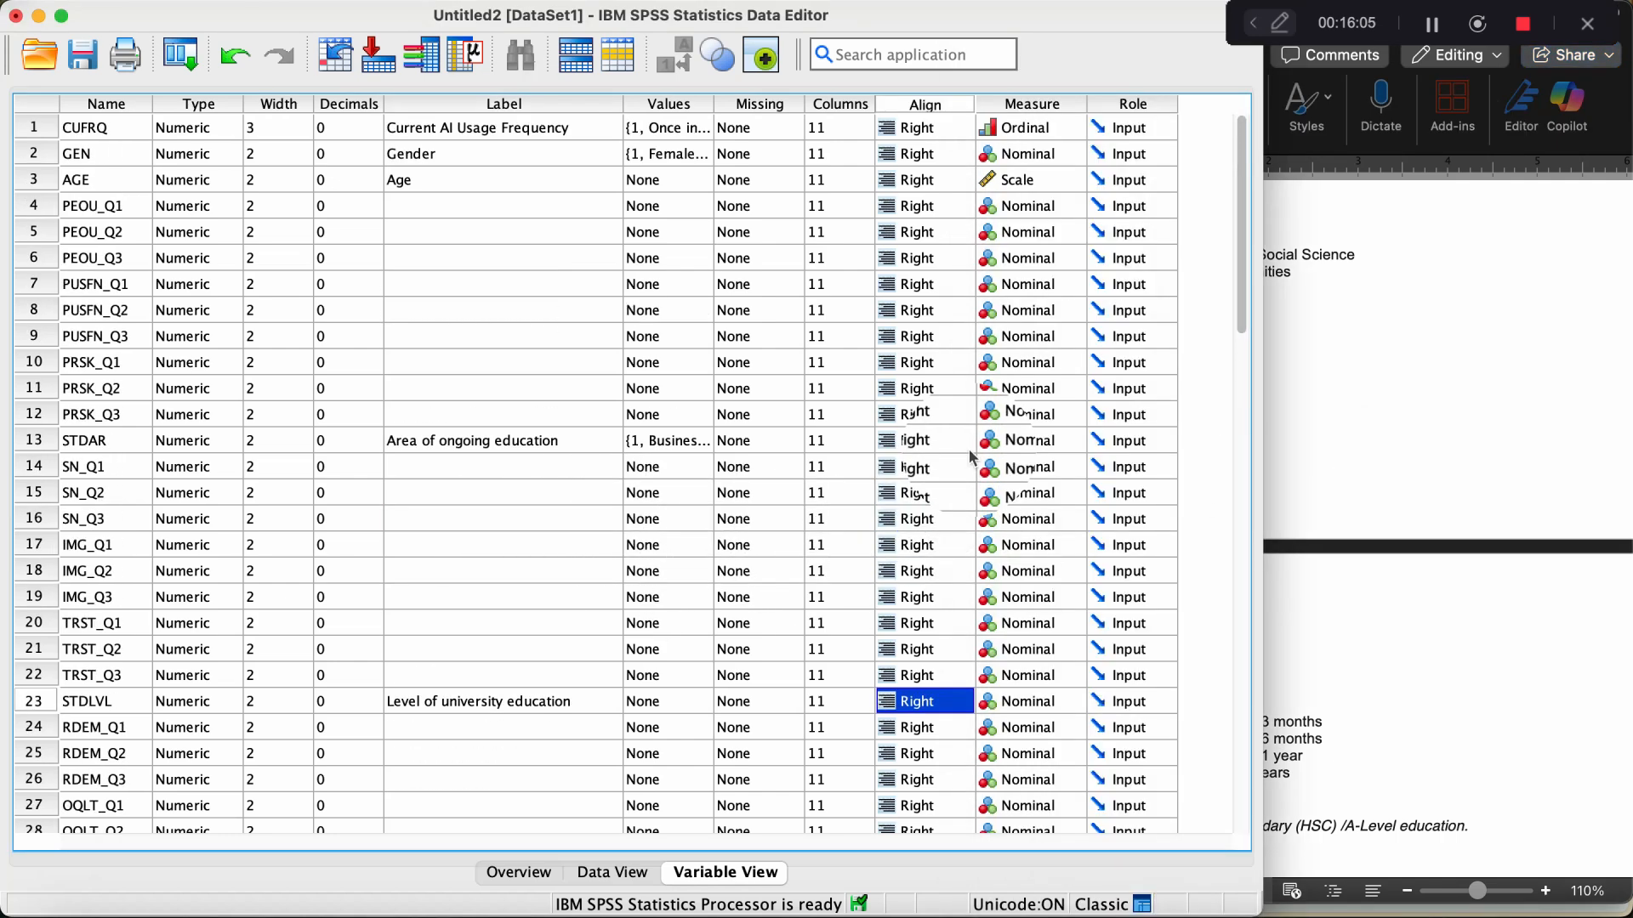
scroll(969, 449, "down", 5)
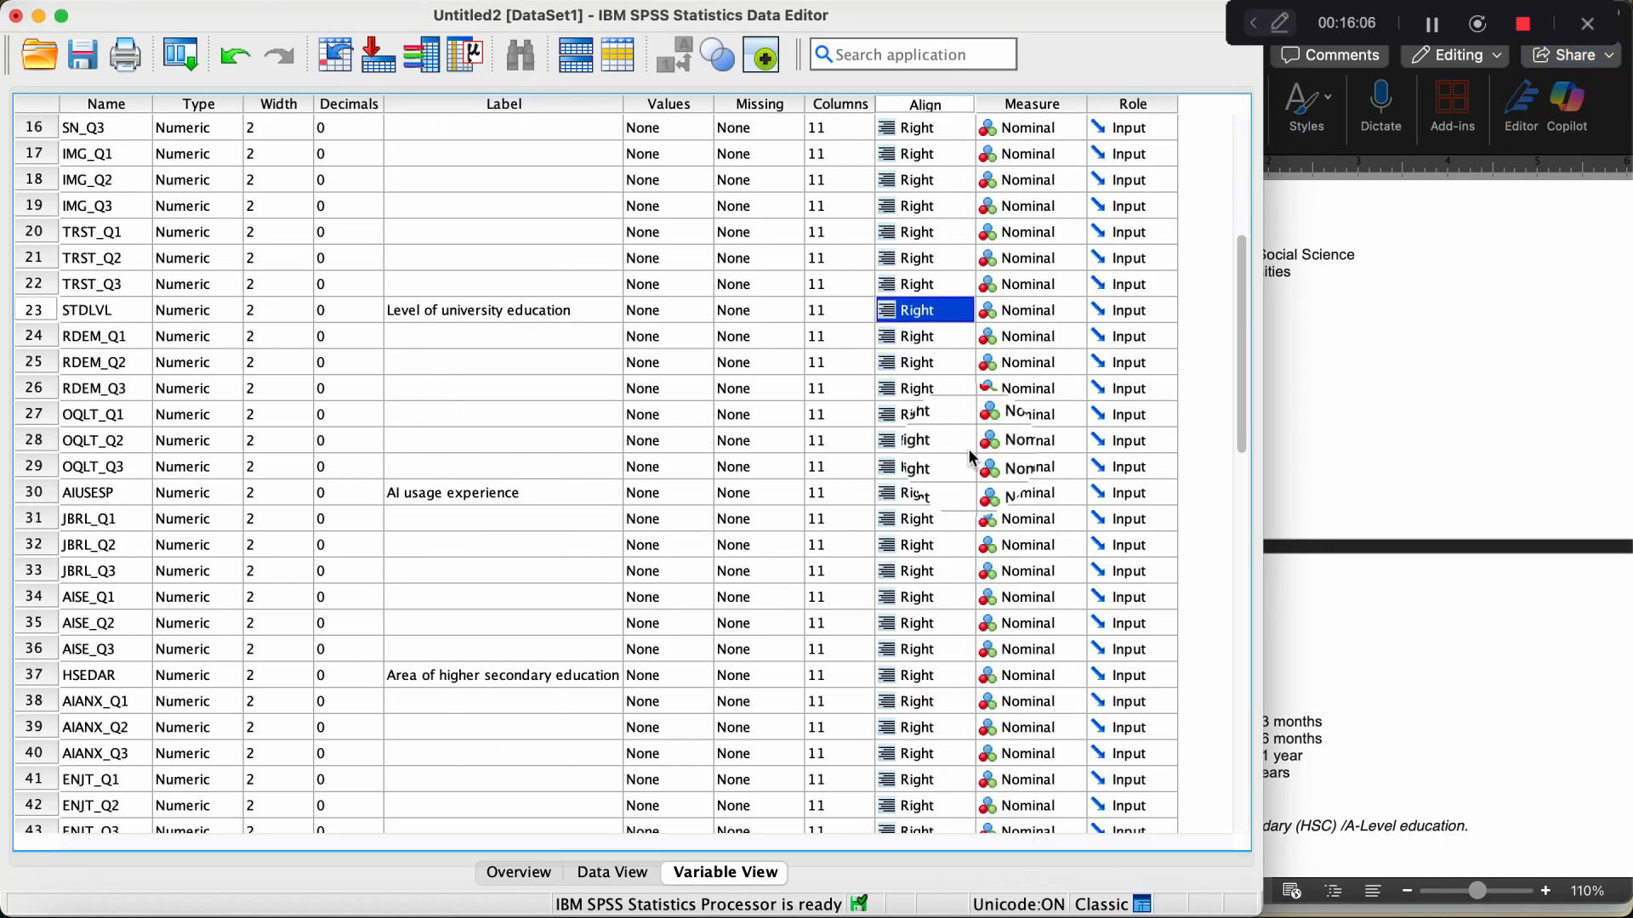
left_click(681, 310)
left_click(1312, 455)
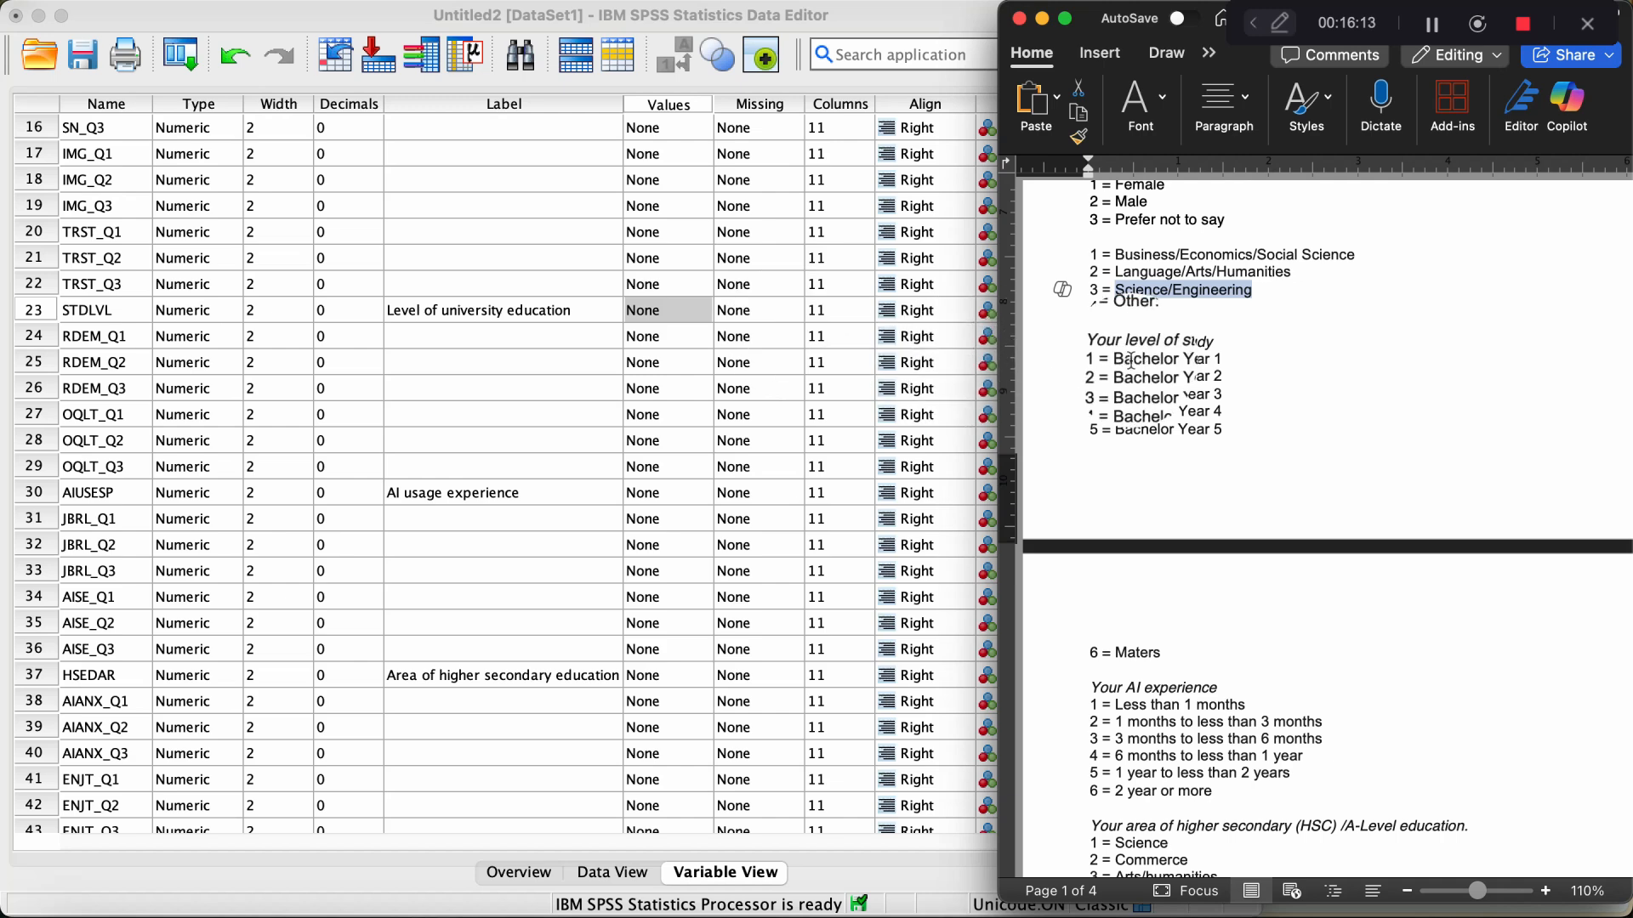
Open the value labels of STDLVL and add value 1 with the label "Bachelor Year 1" copied from the Word document.
left_click(659, 310)
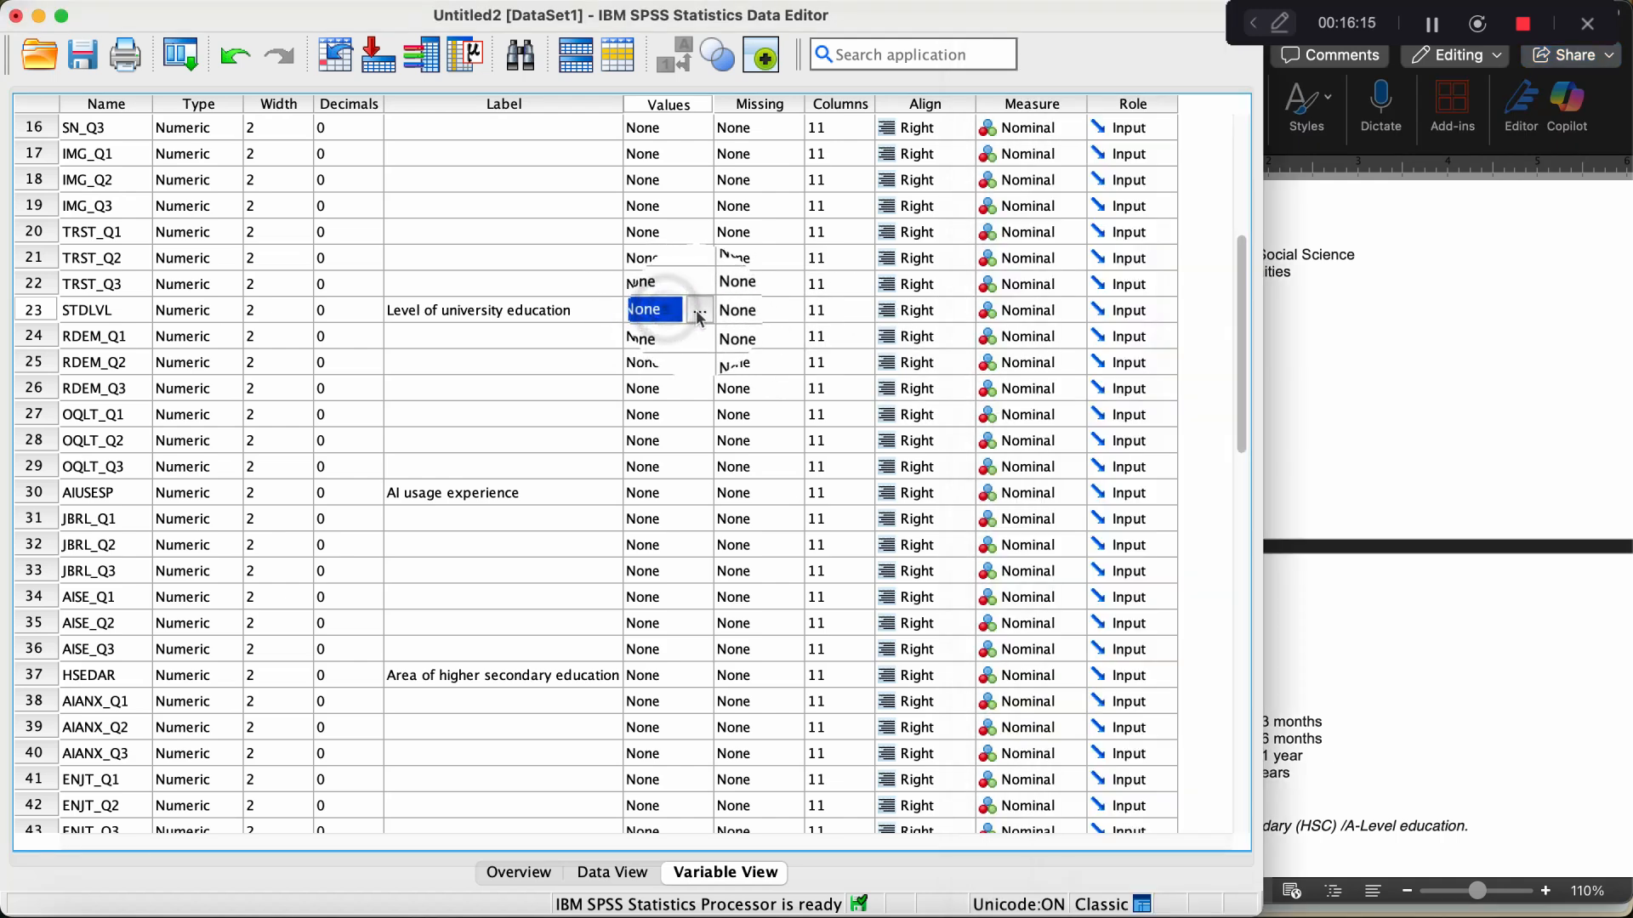
left_click(696, 312)
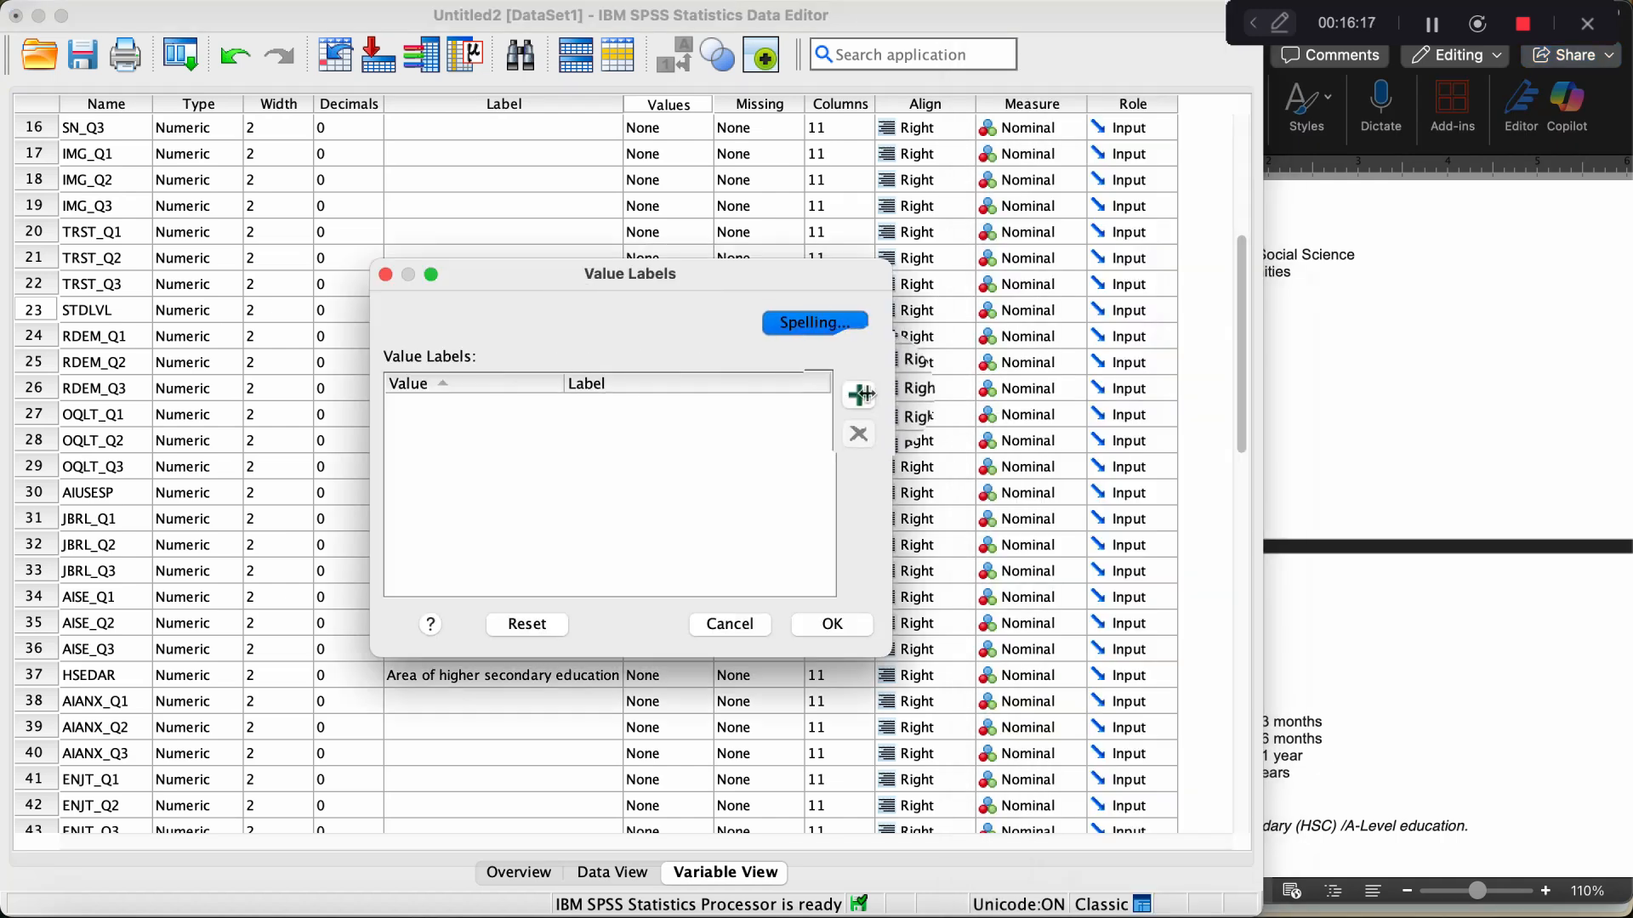
left_click(869, 396)
type("1")
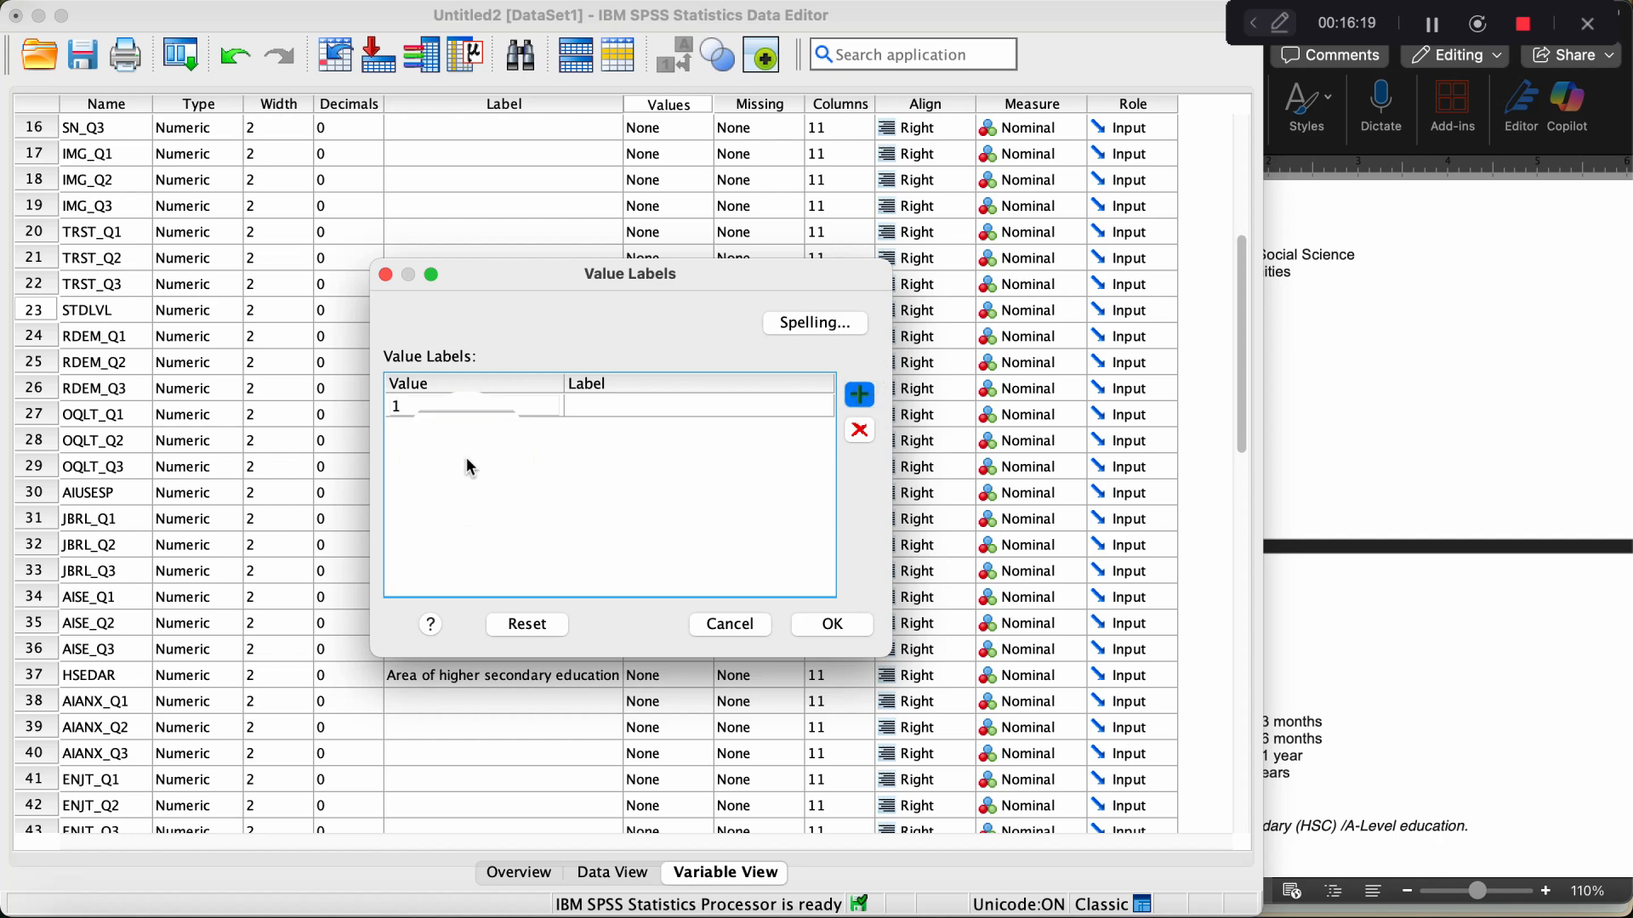
left_click(1523, 417)
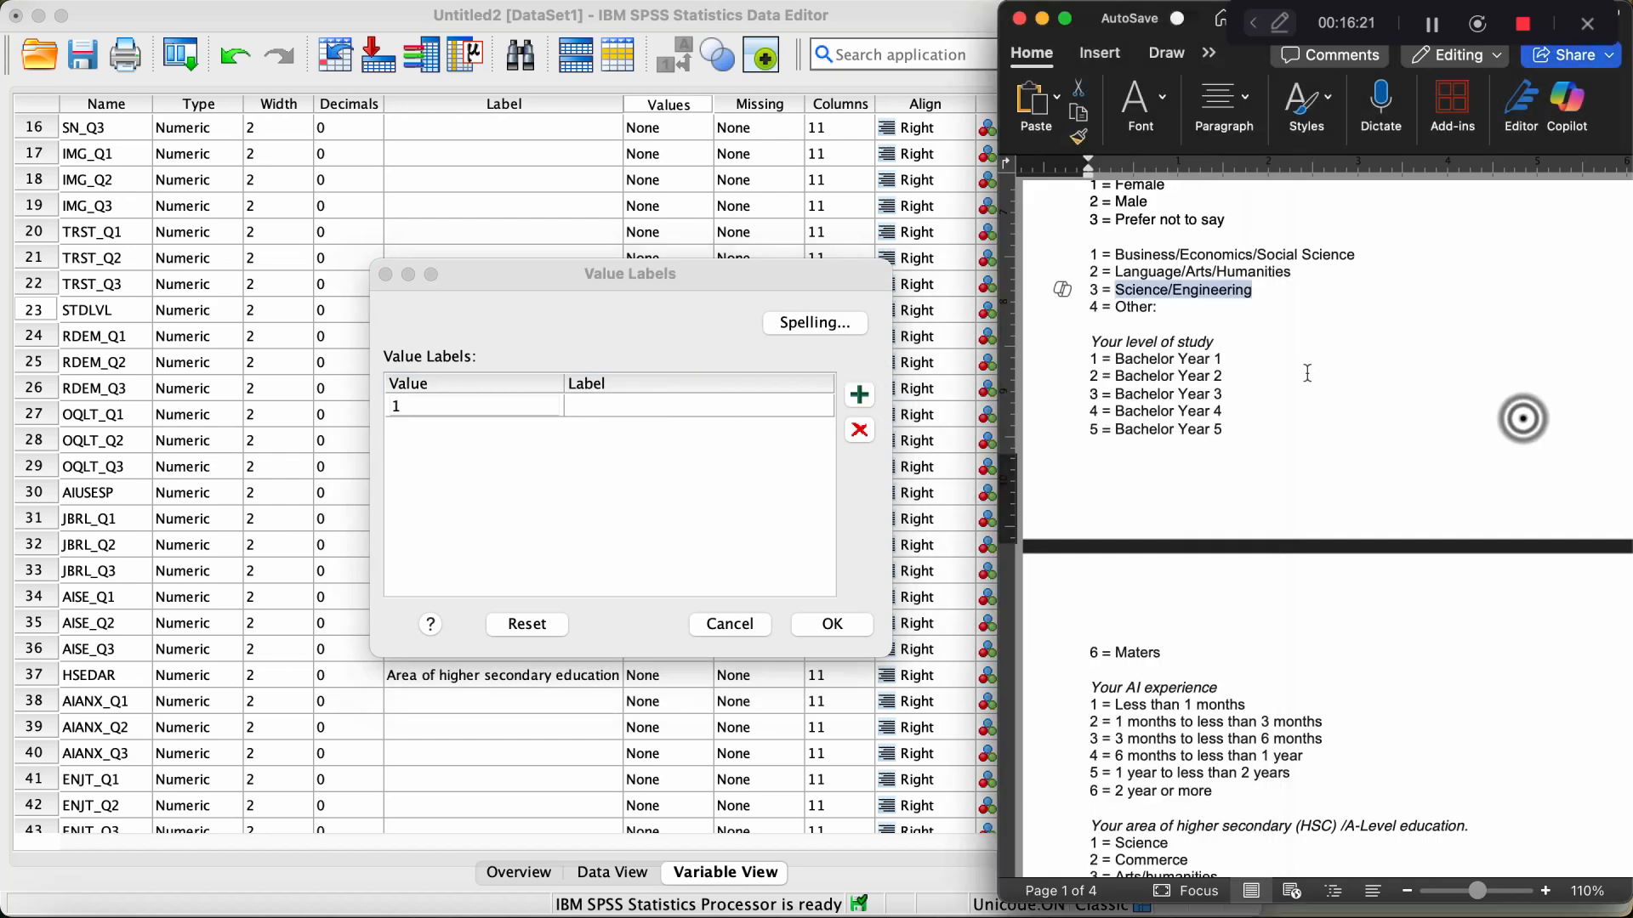
left_click_drag(1241, 355, 1147, 361)
key("super+c")
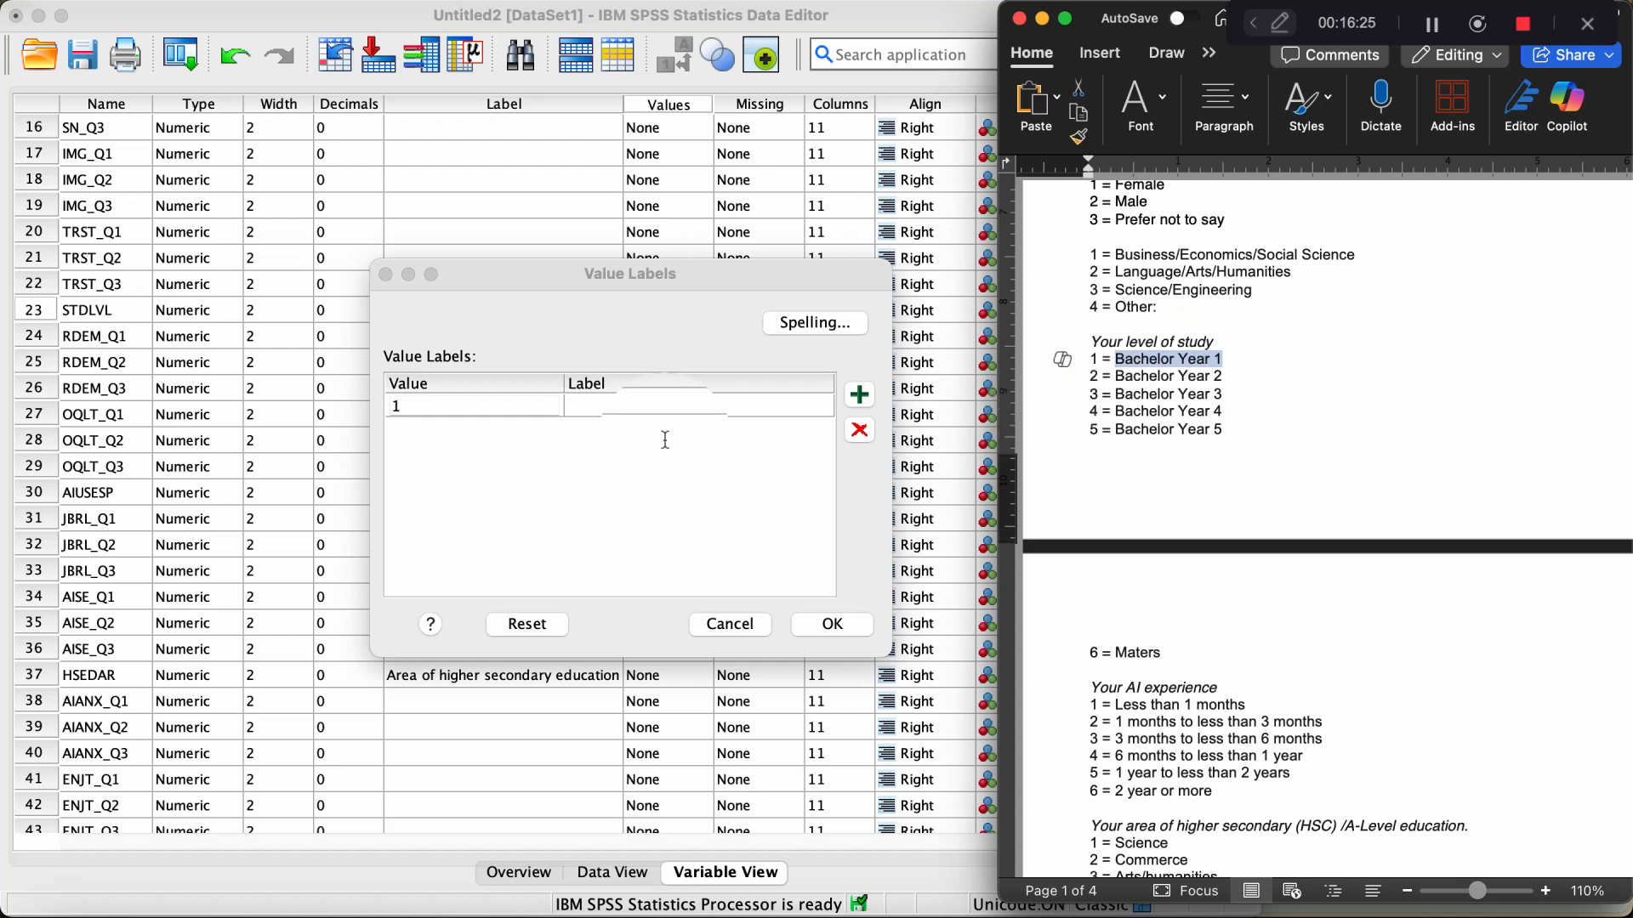
left_click(687, 399)
left_click(687, 400)
key("super+v")
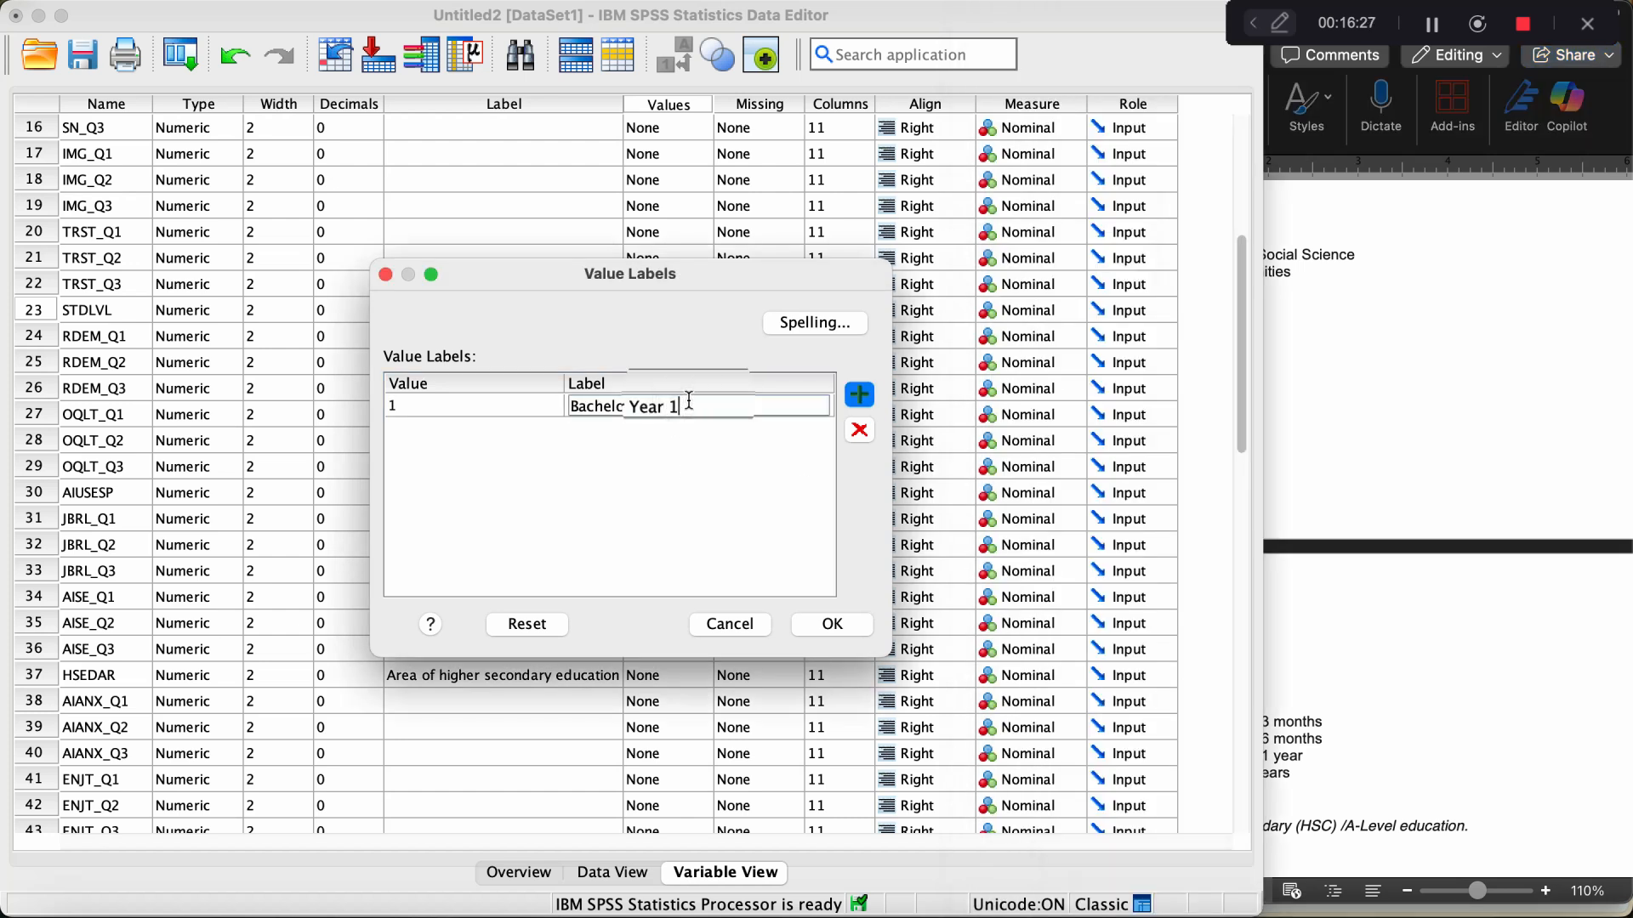
key("Return")
key("Return")
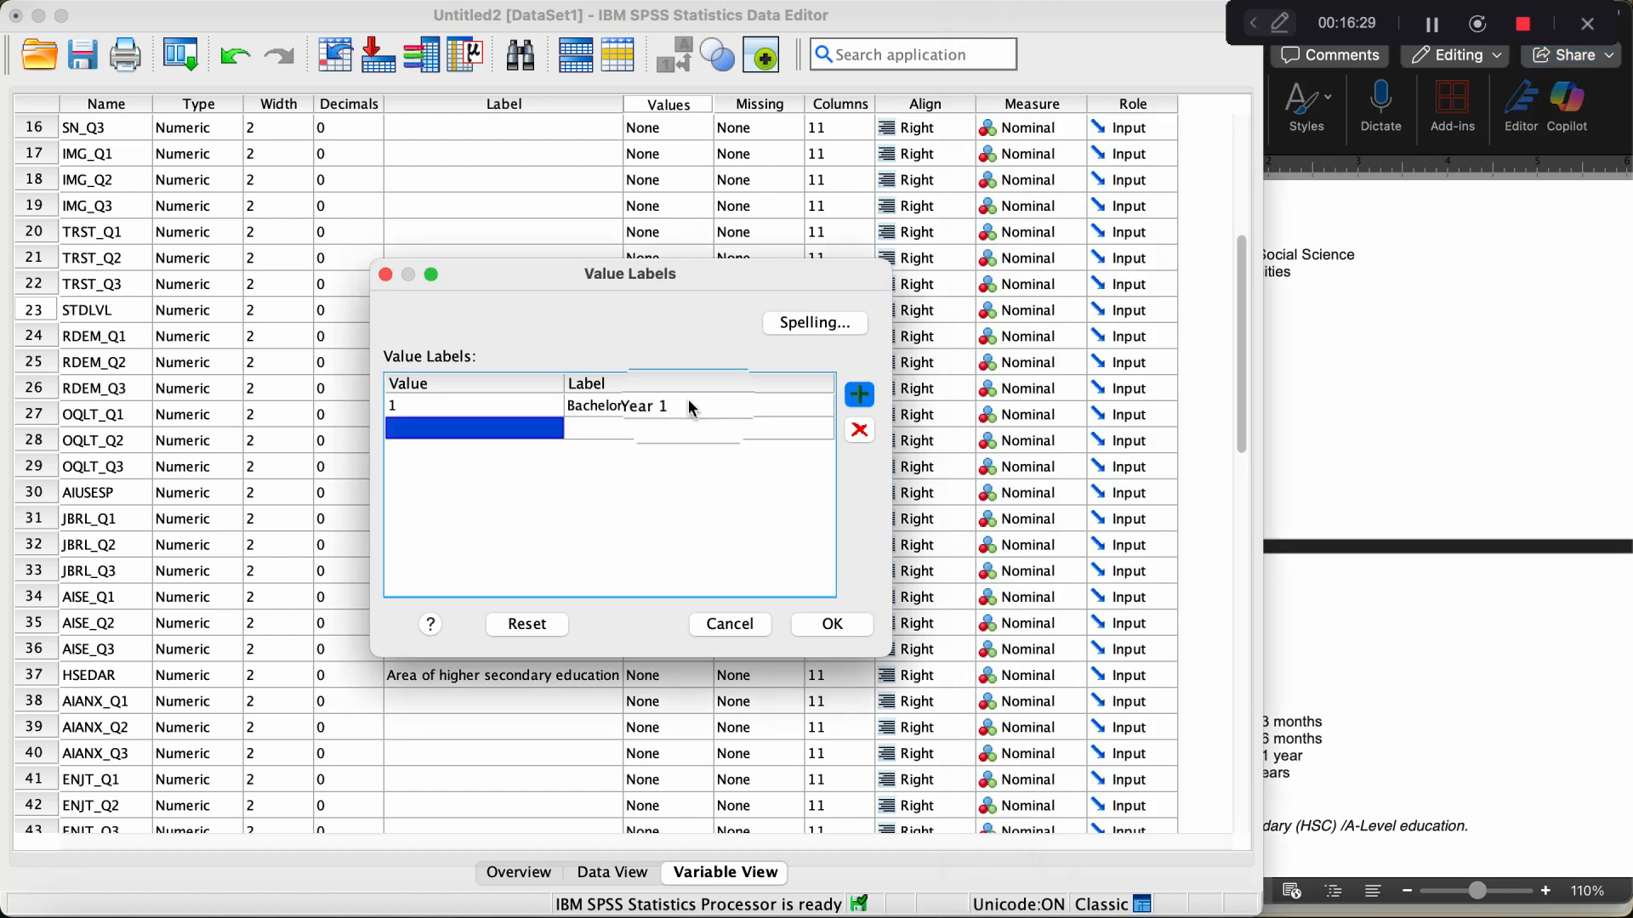
Add value 2 with the label "Bachelor Year 2" to the value labels of STDLVL, reusing the copied text.
type("2")
key("Tab")
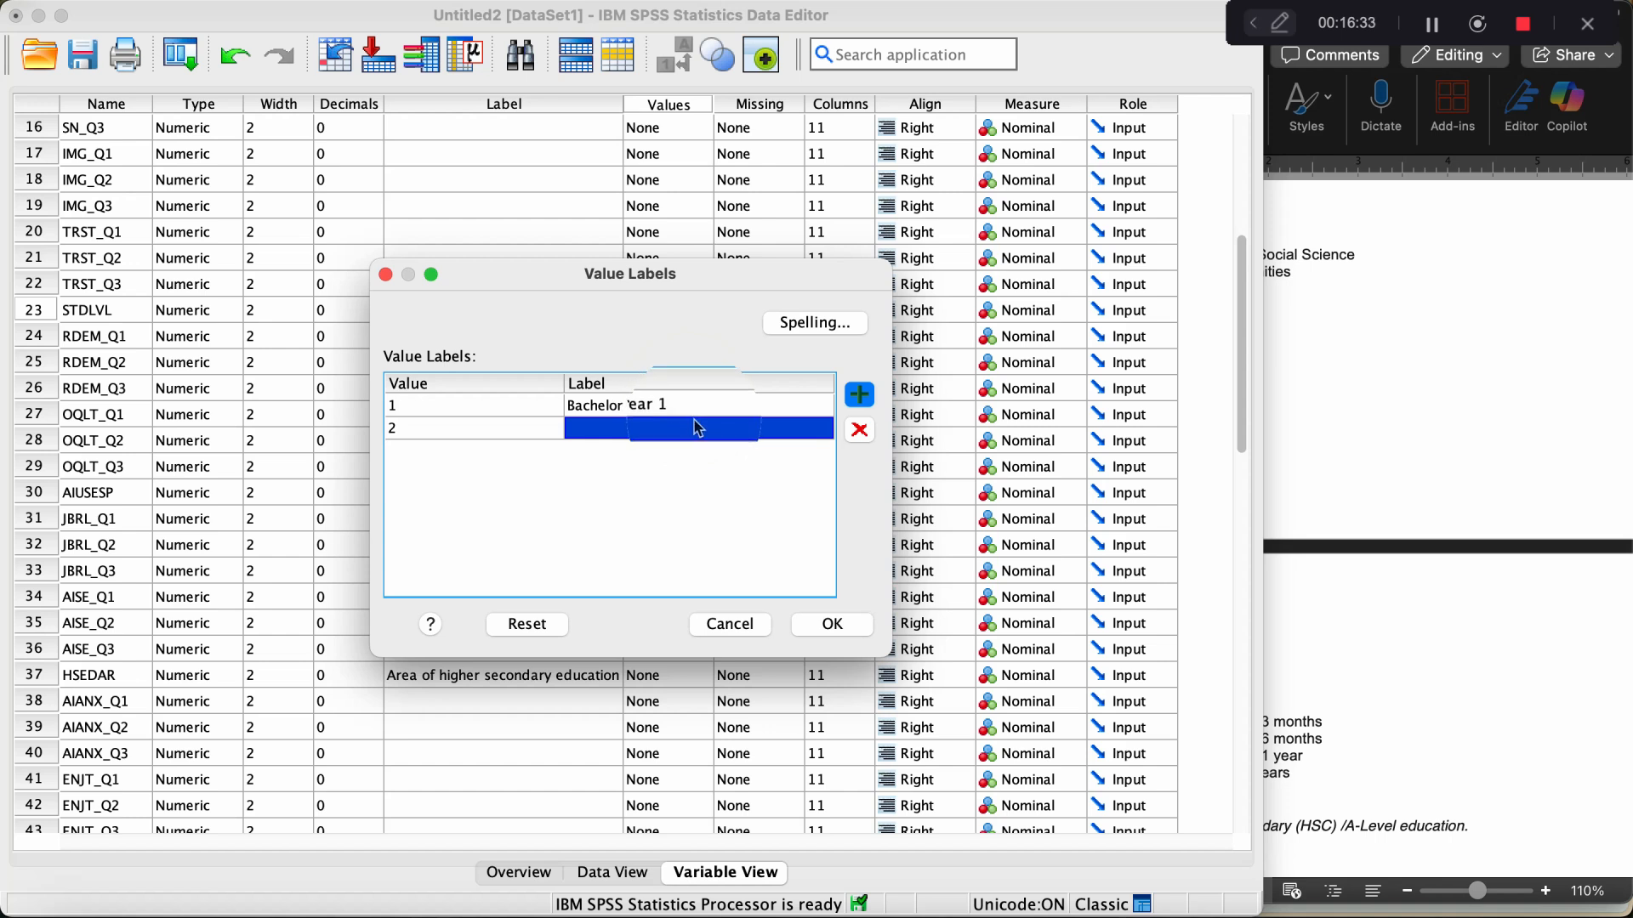
double_click(684, 426)
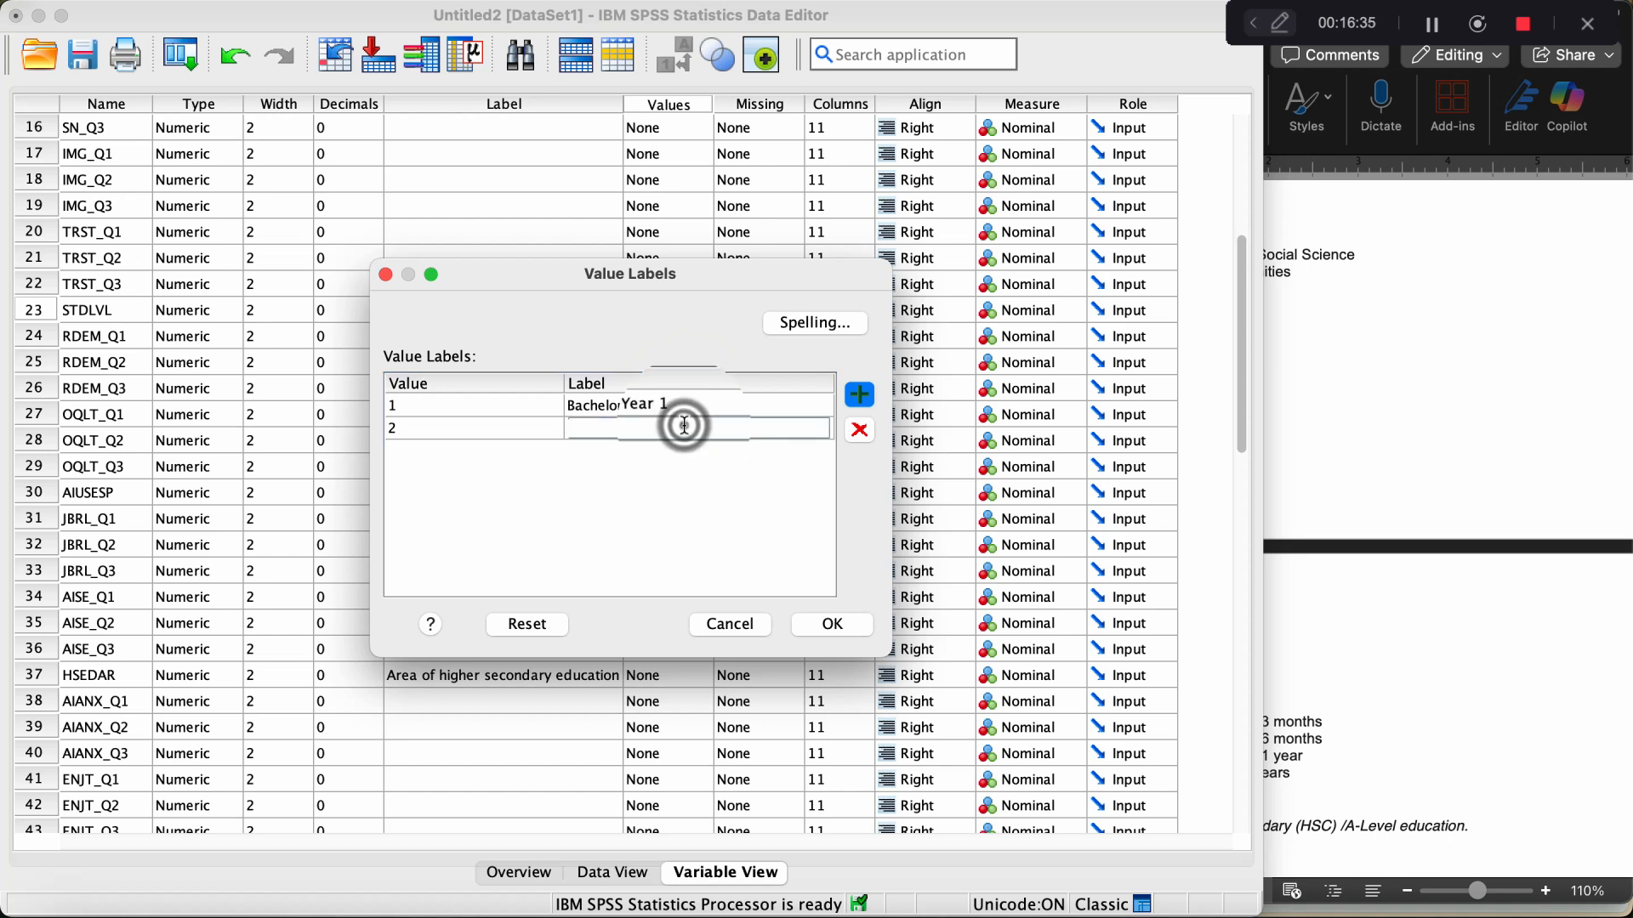
key("cmd+v")
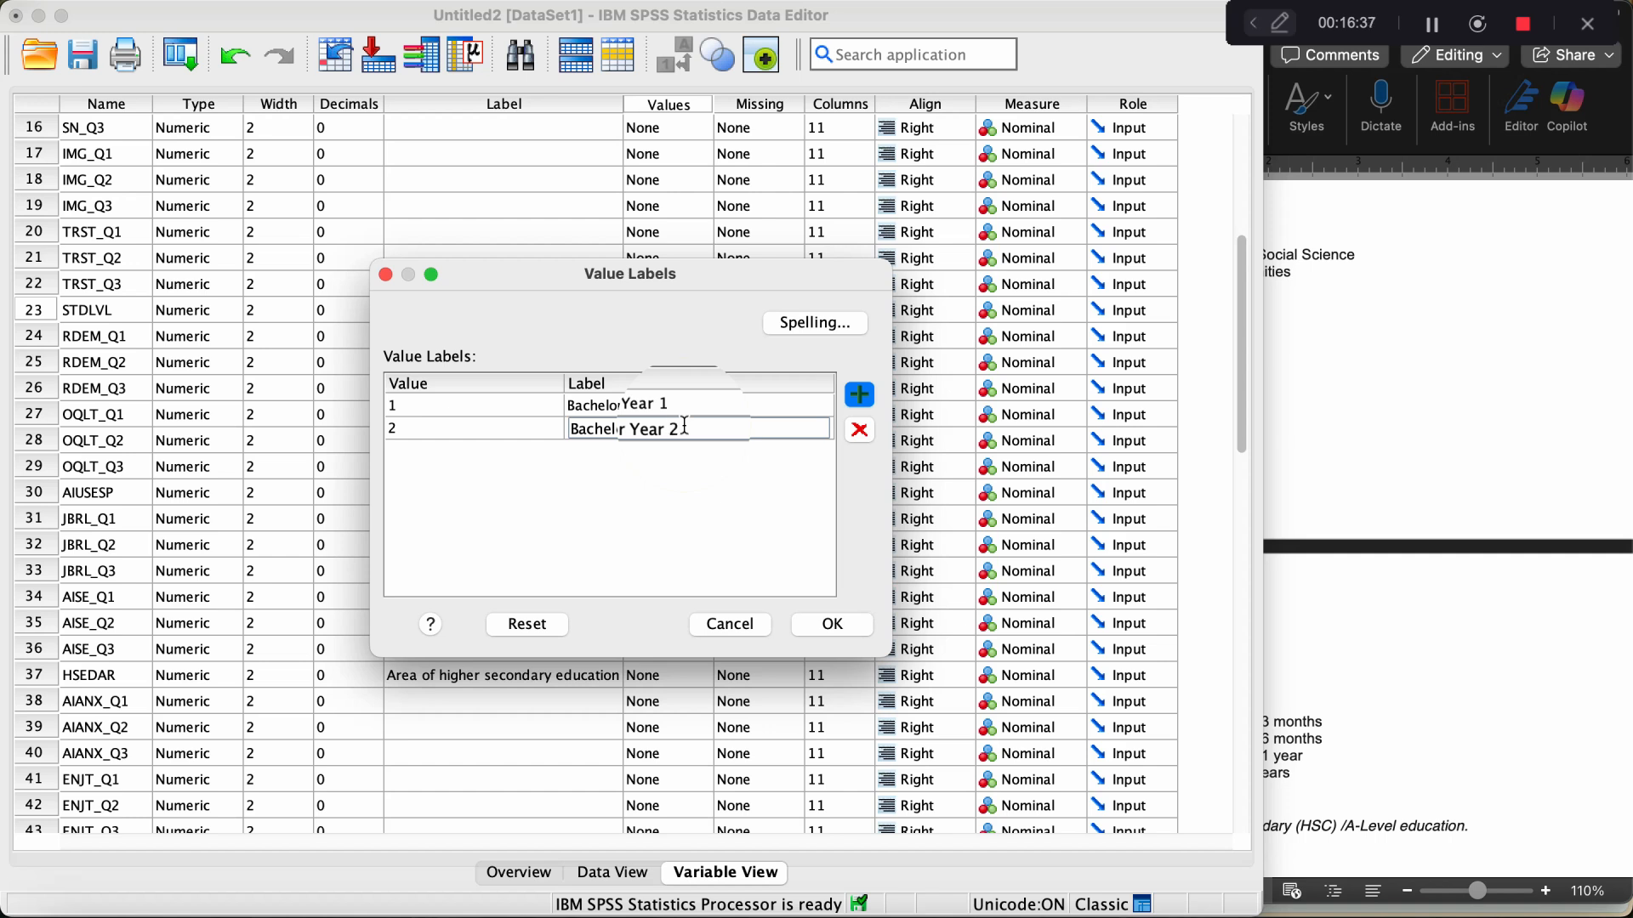
key("Return")
key("Down")
Add value 3 with the label "Bachelor Year 3" to the value labels of STDLVL, reusing the copied text.
type("3")
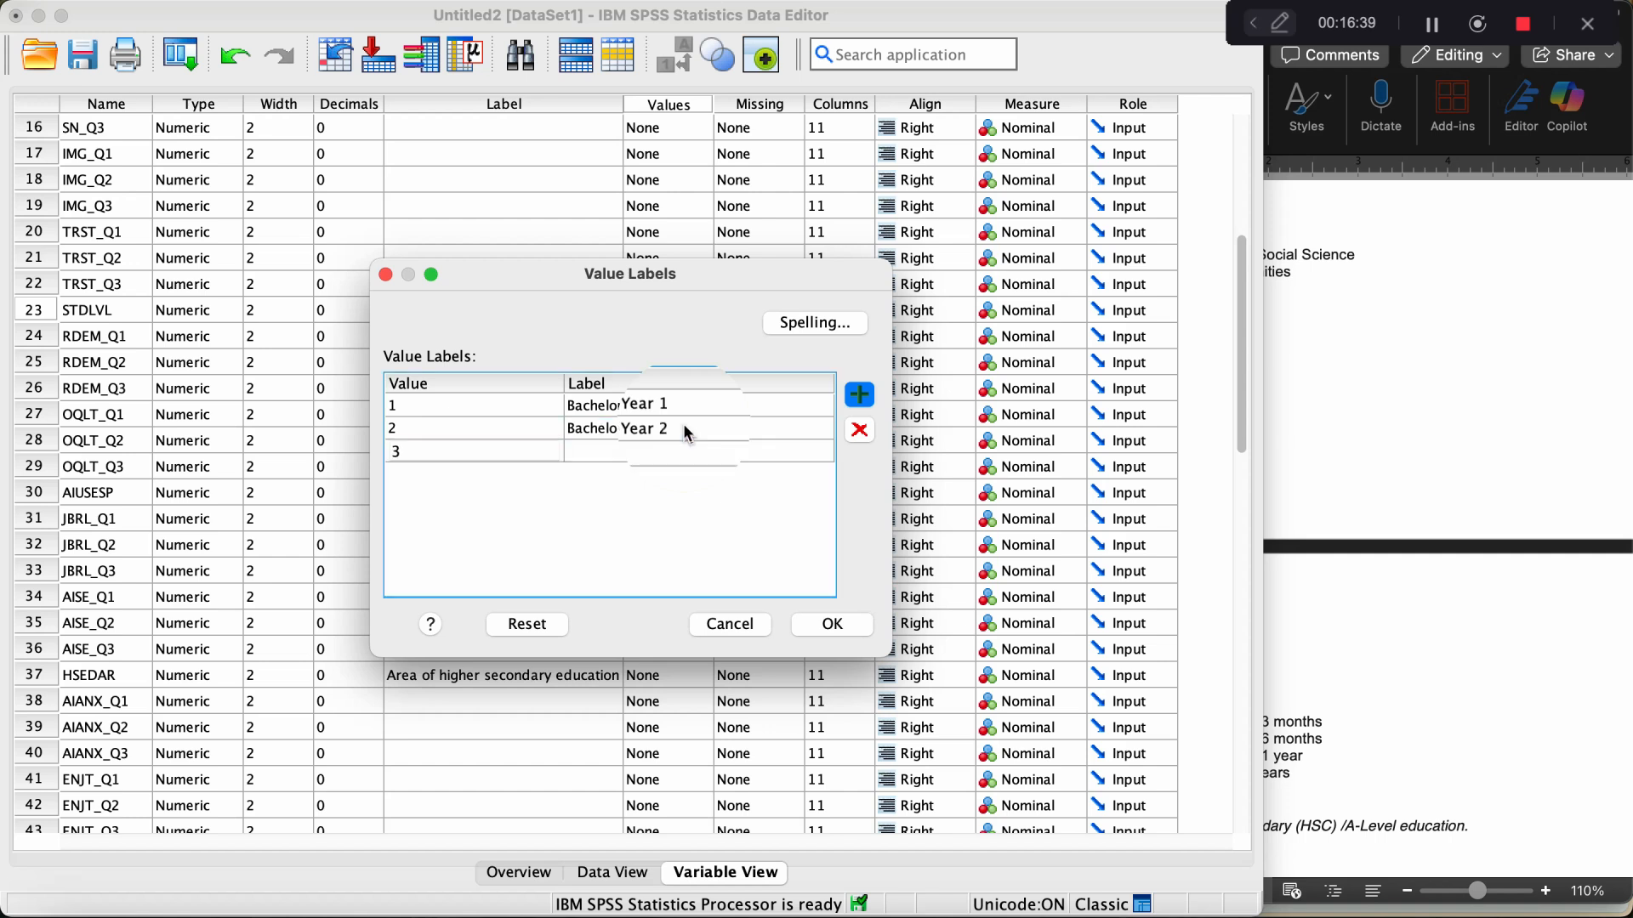
key("Tab")
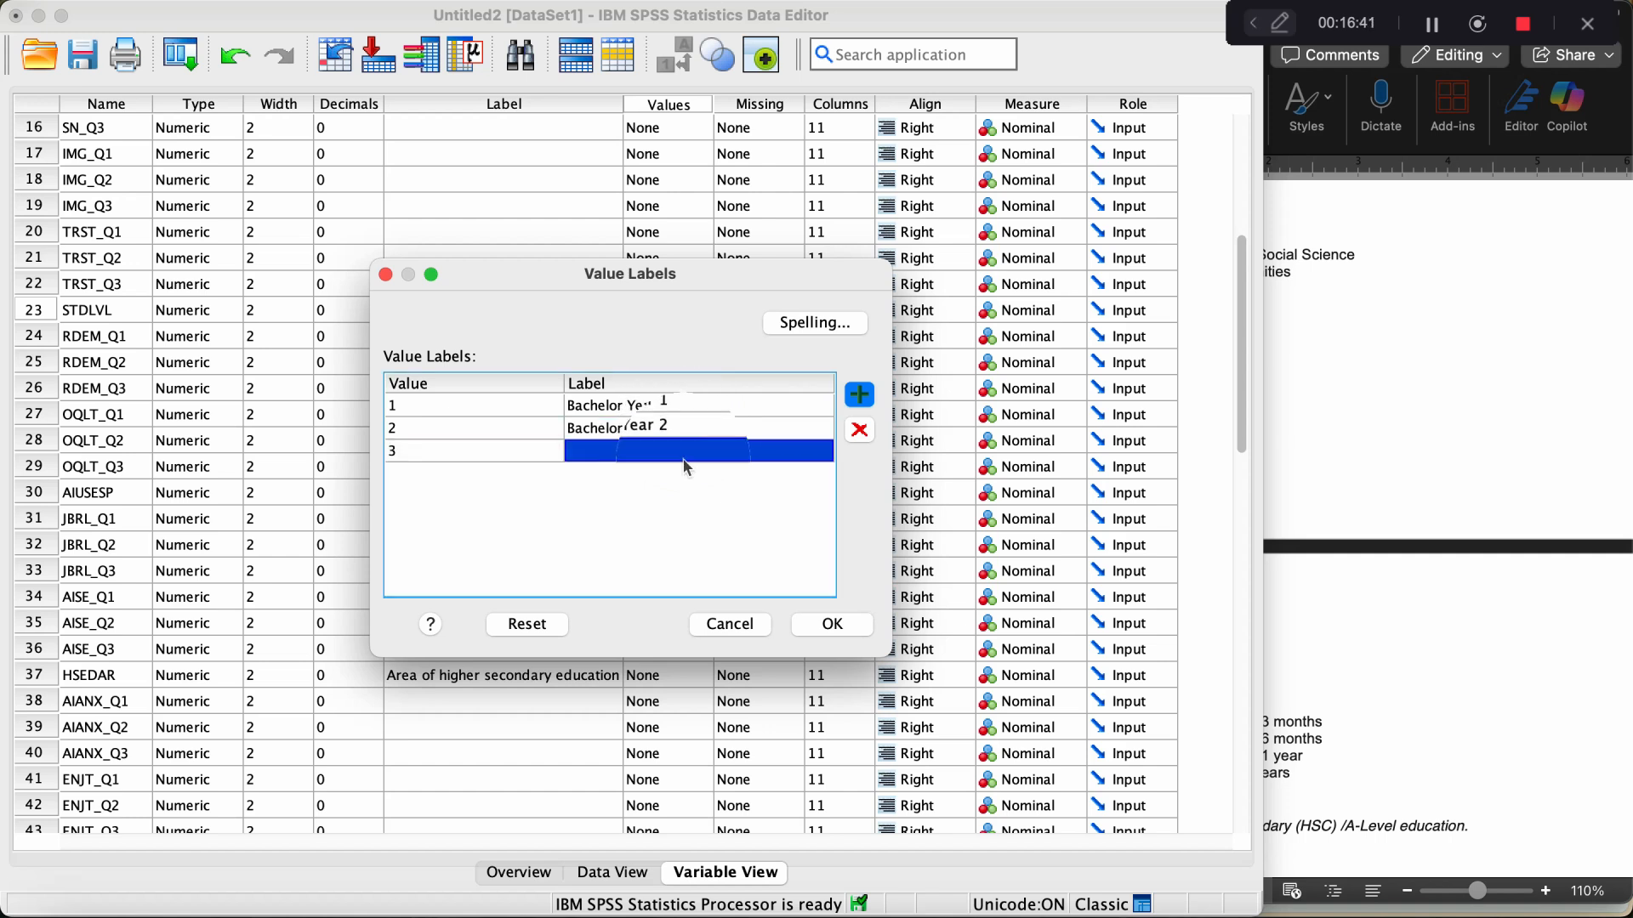
double_click(683, 460)
key("super+v")
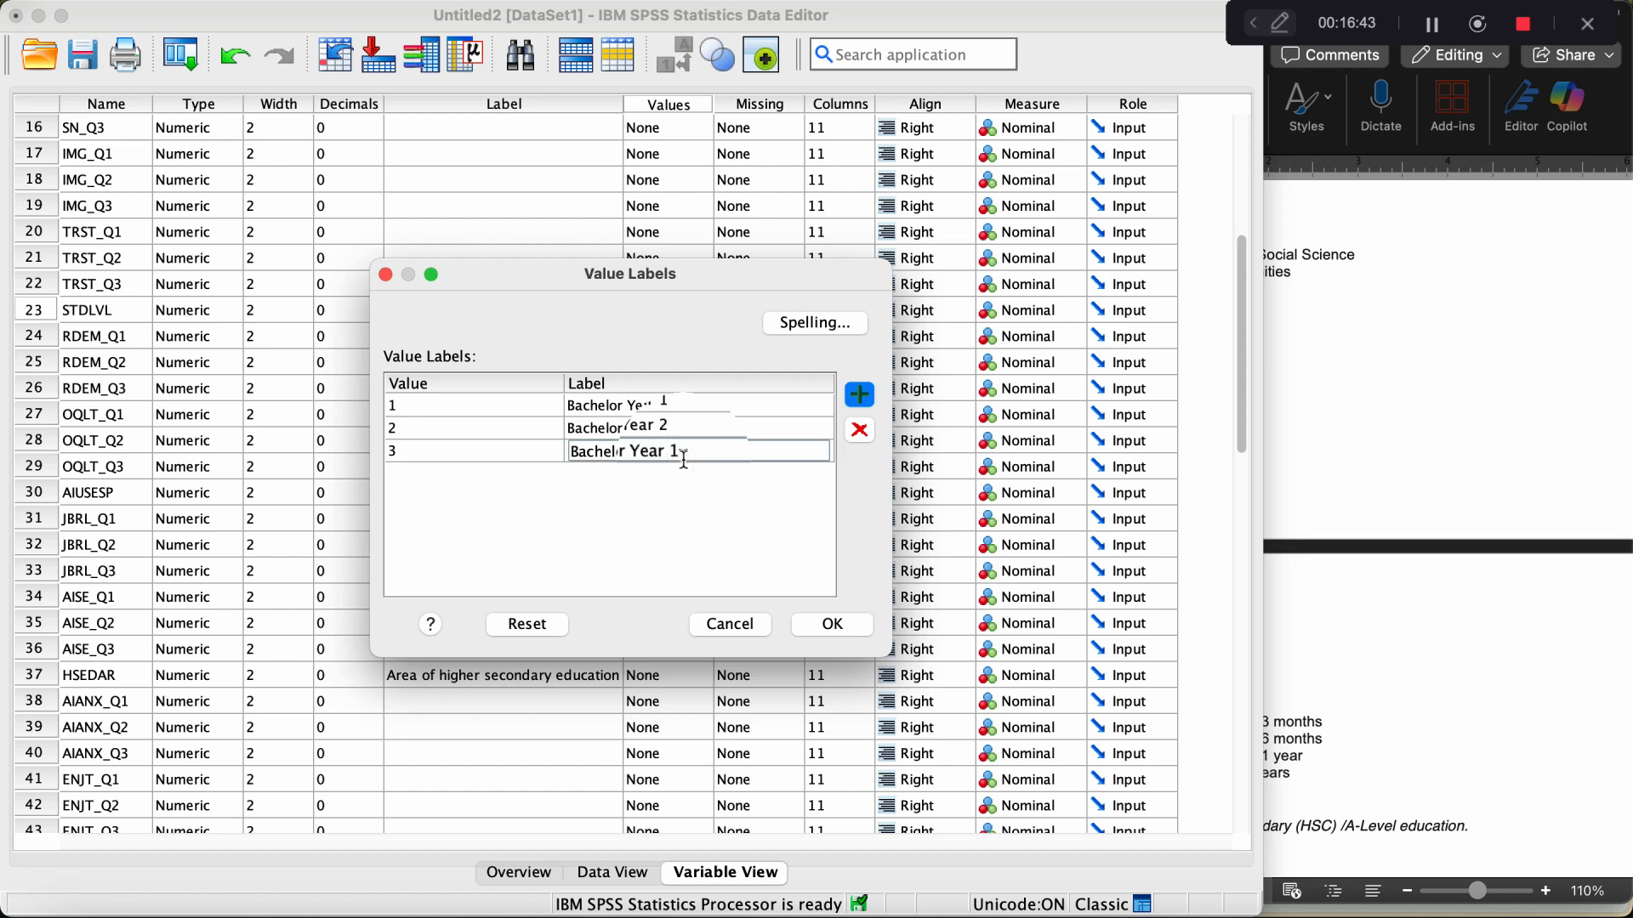
key("Return")
key("Down")
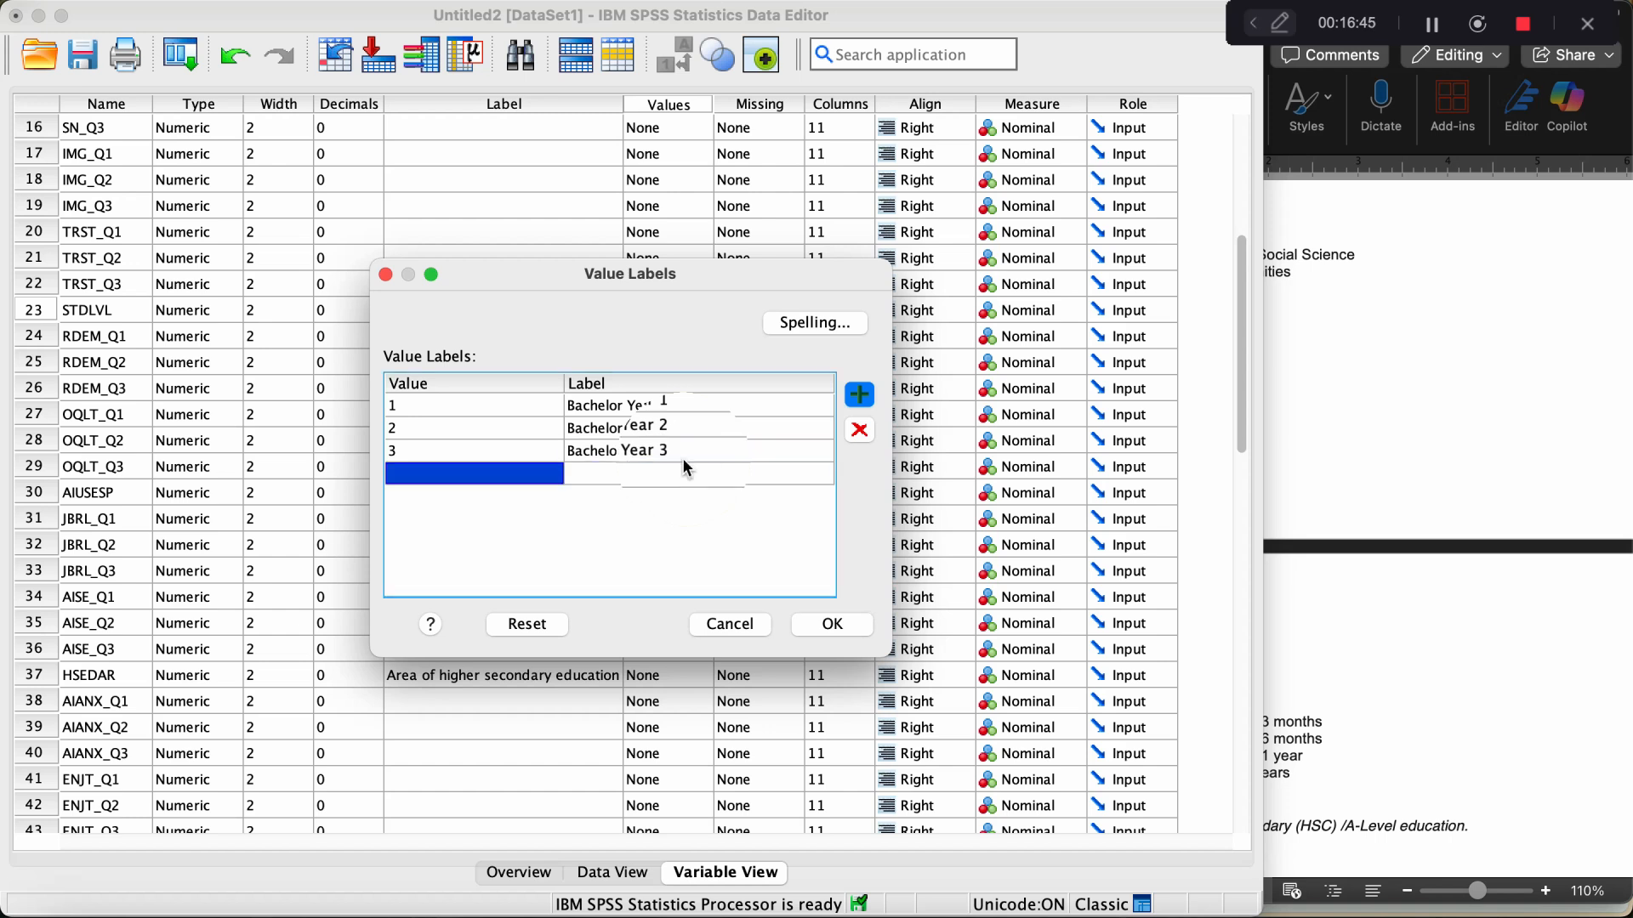
Add value 4 with the label "Bachelor Year 4" to the value labels of STDLVL and check the codes in the Word document.
type("4")
left_click(684, 466)
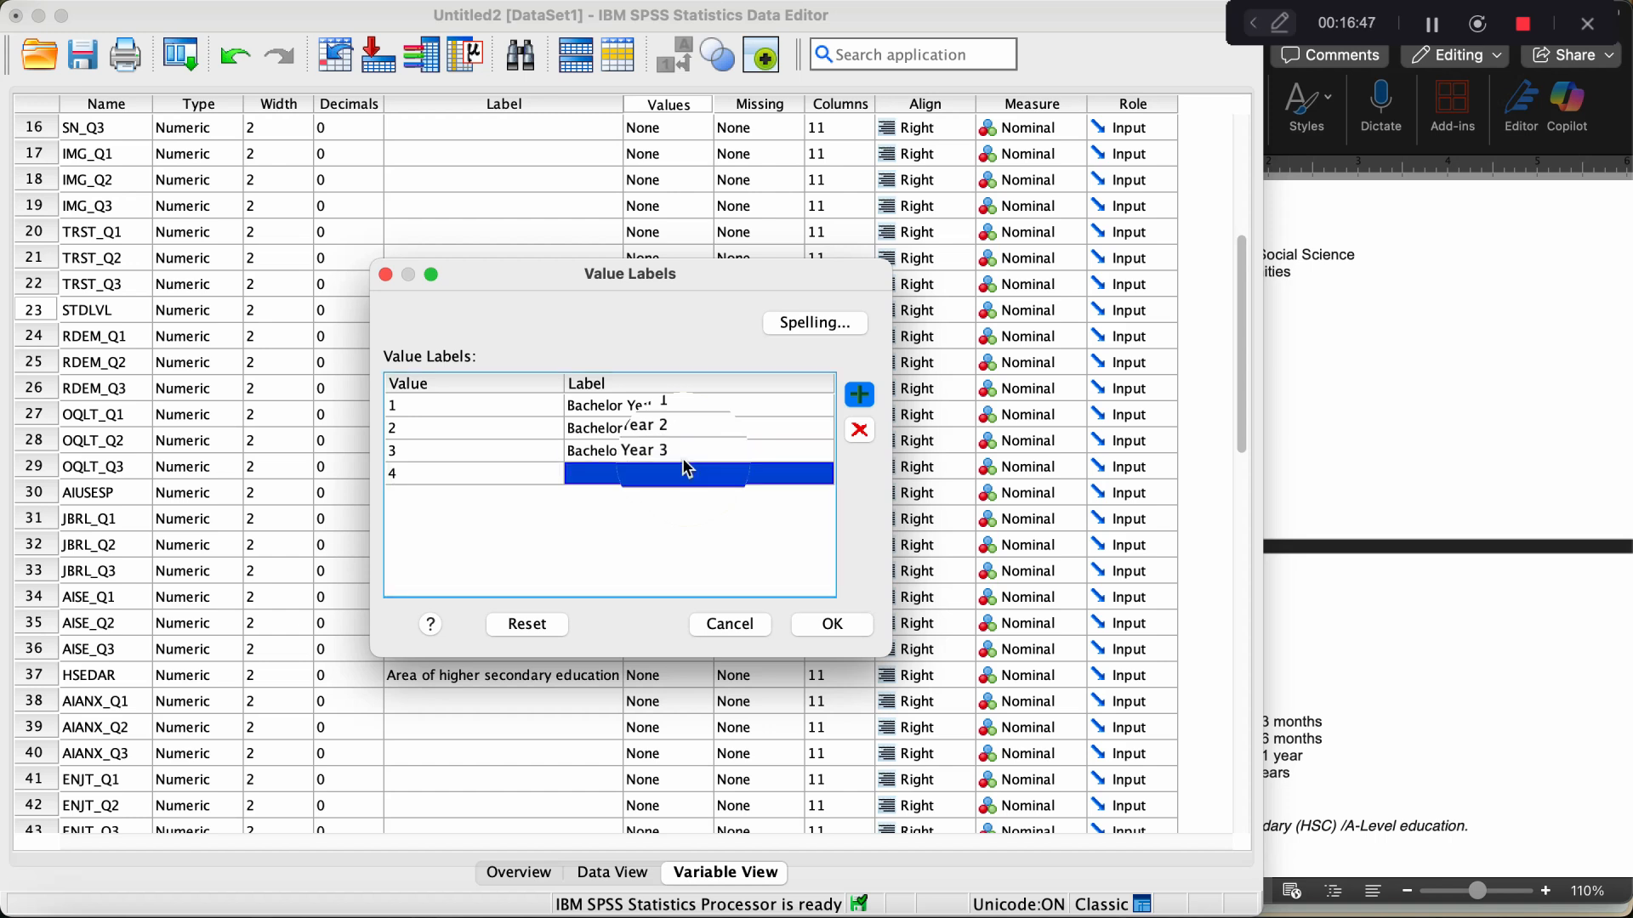
left_click(685, 468)
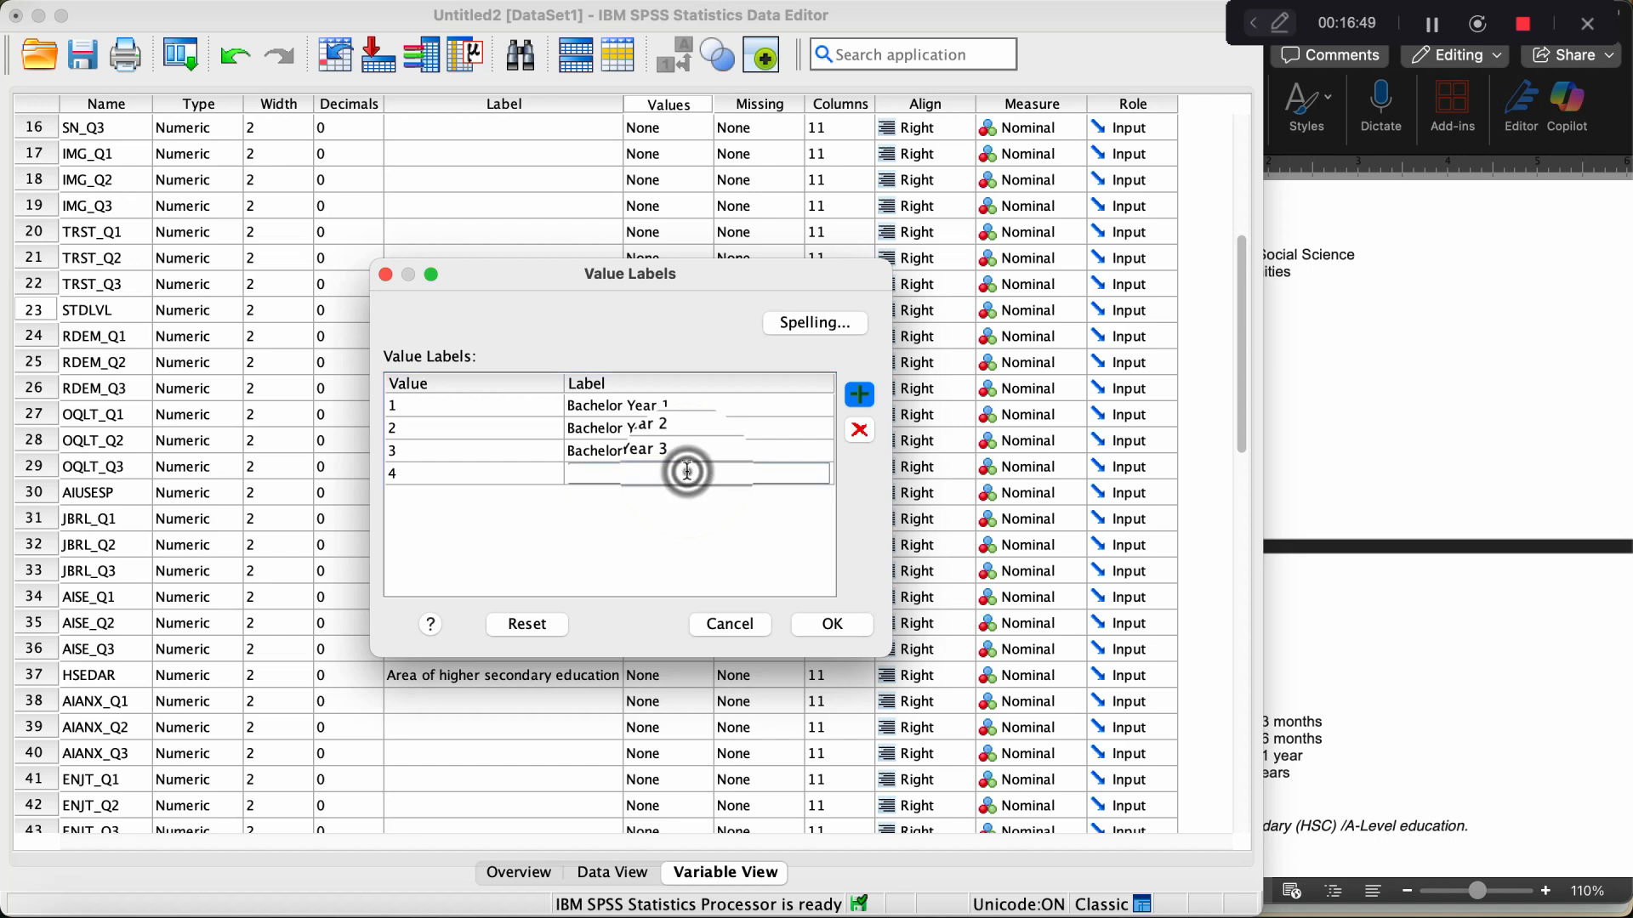
type("Bachelor Year 1")
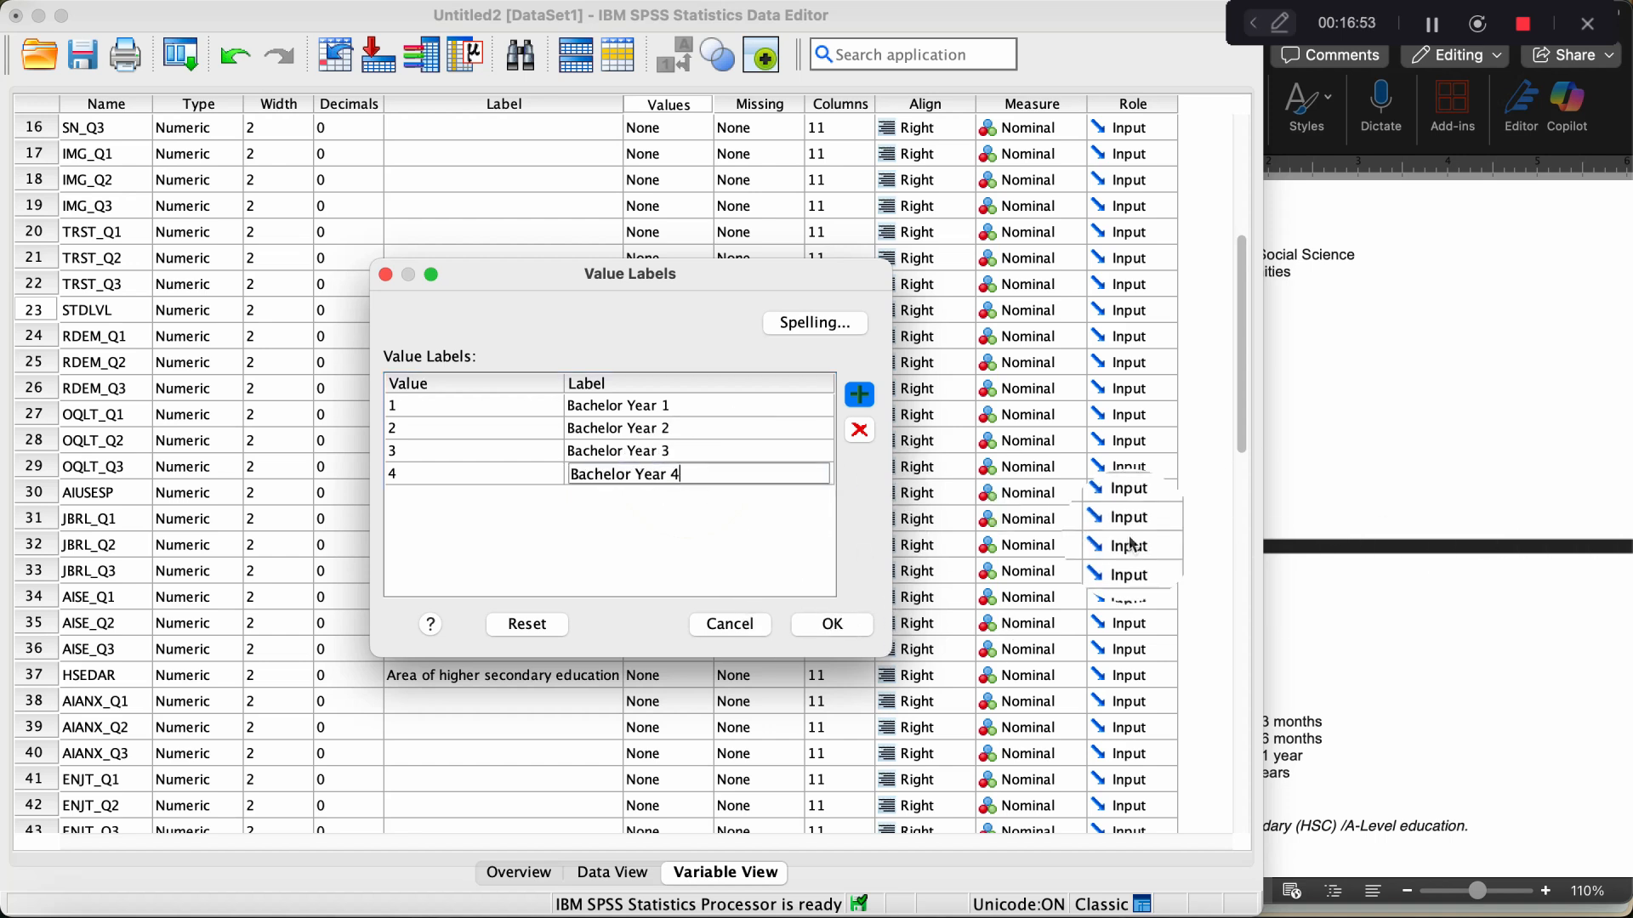
left_click(1476, 471)
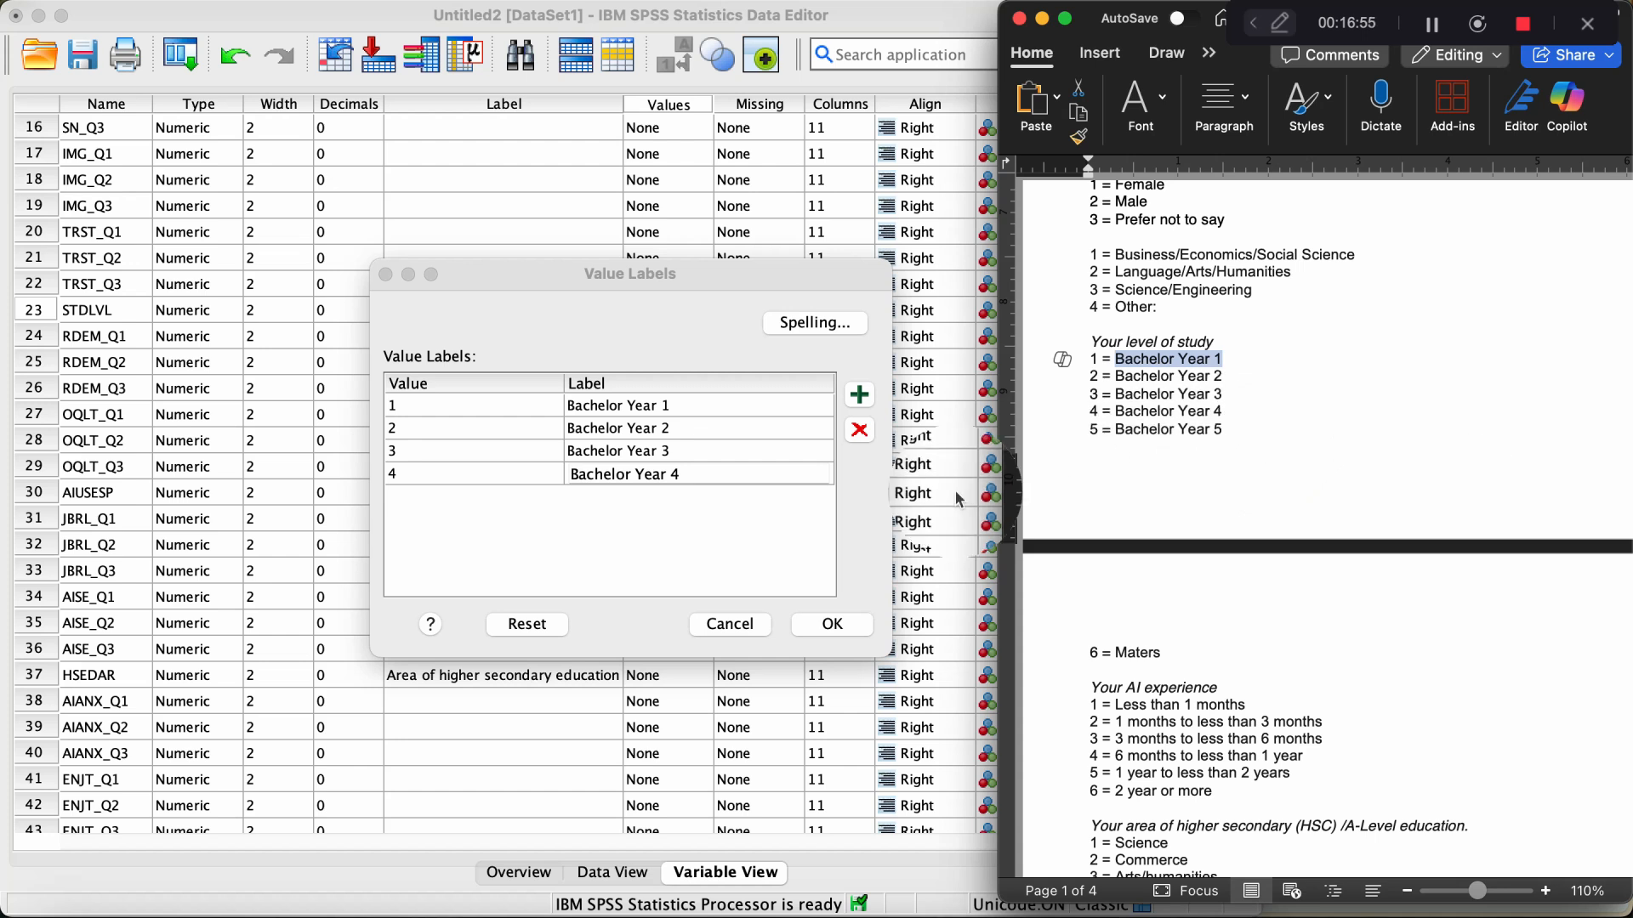
Add value 5 with the label "Bachelor Year 5" to the value labels of STDLVL, reusing the copied text.
left_click(674, 492)
key("Return")
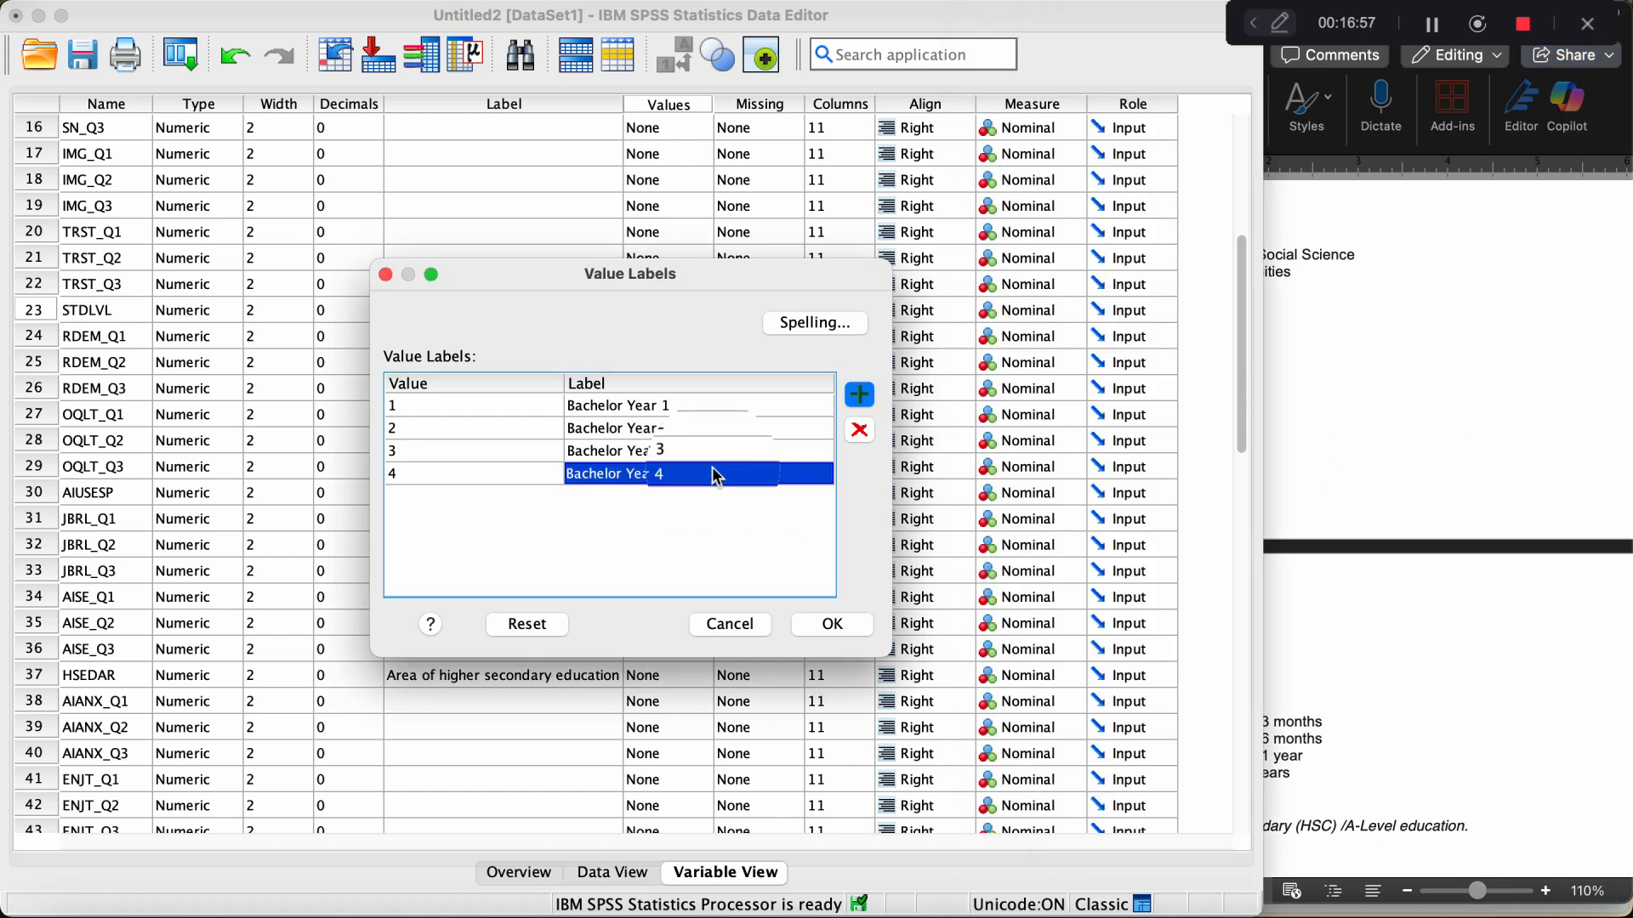
key("Tab")
type("5")
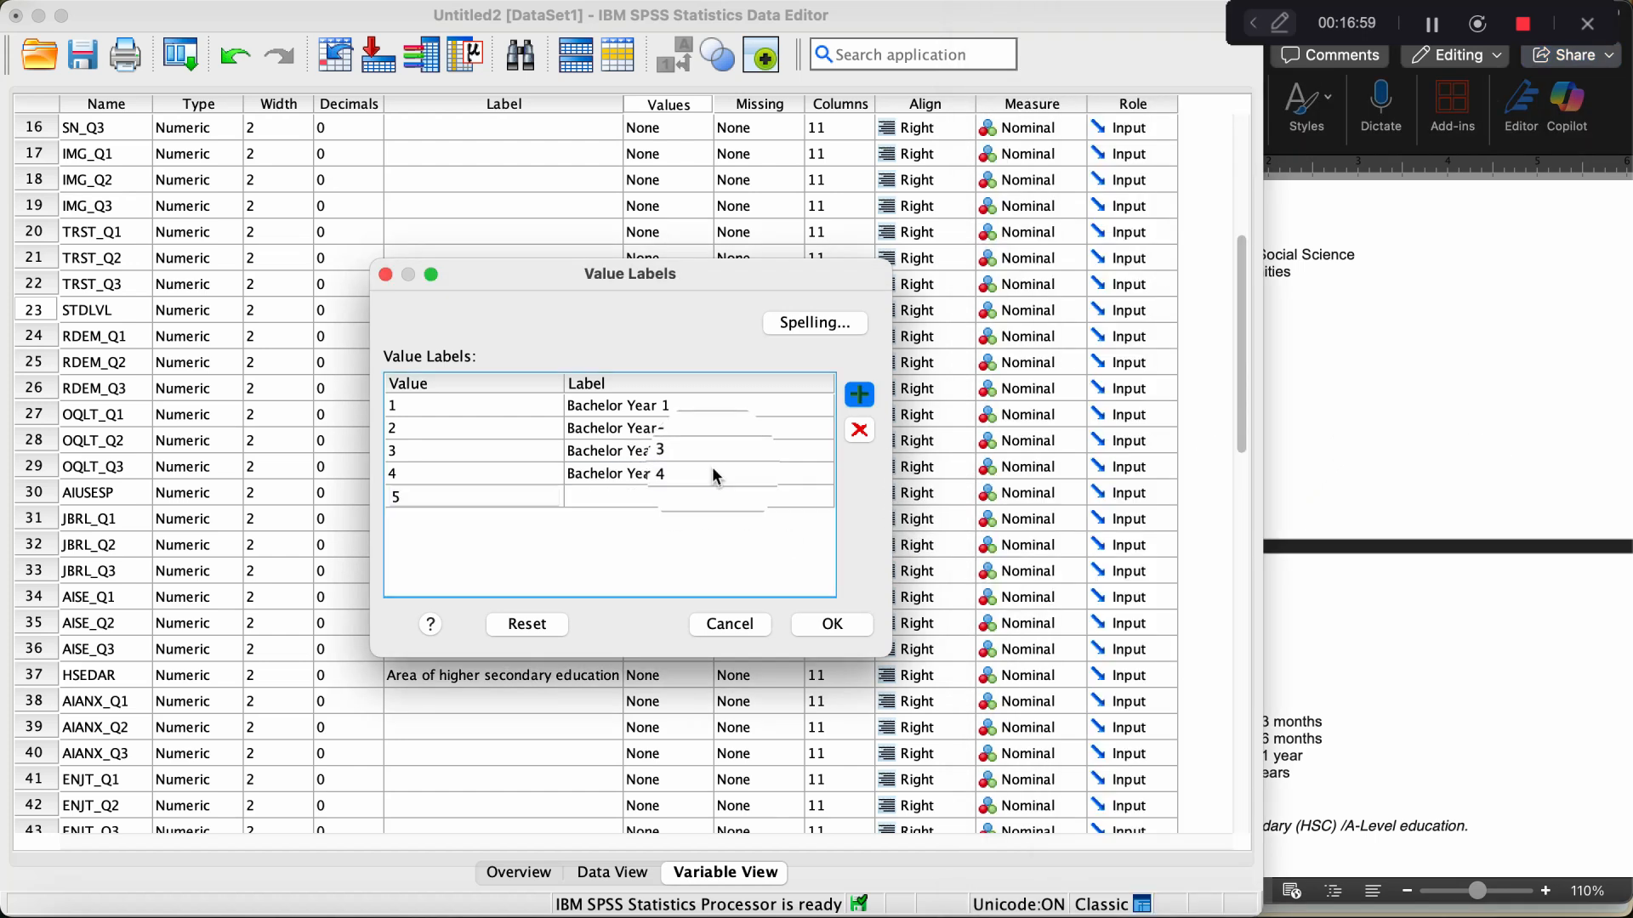
key("Tab")
key("Tab")
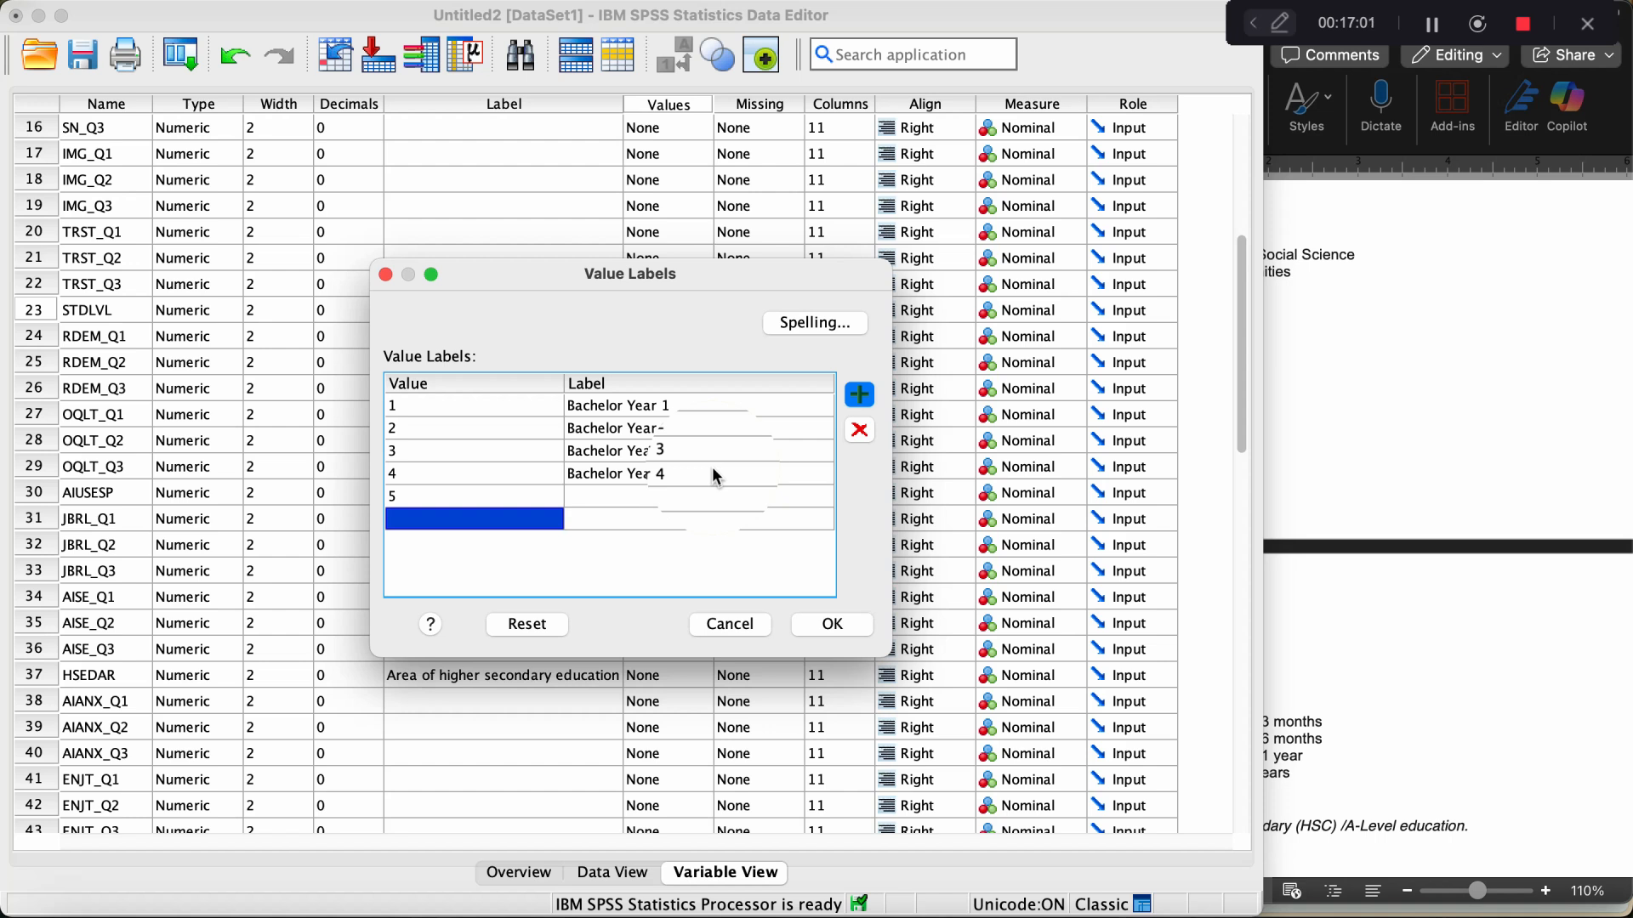
double_click(704, 493)
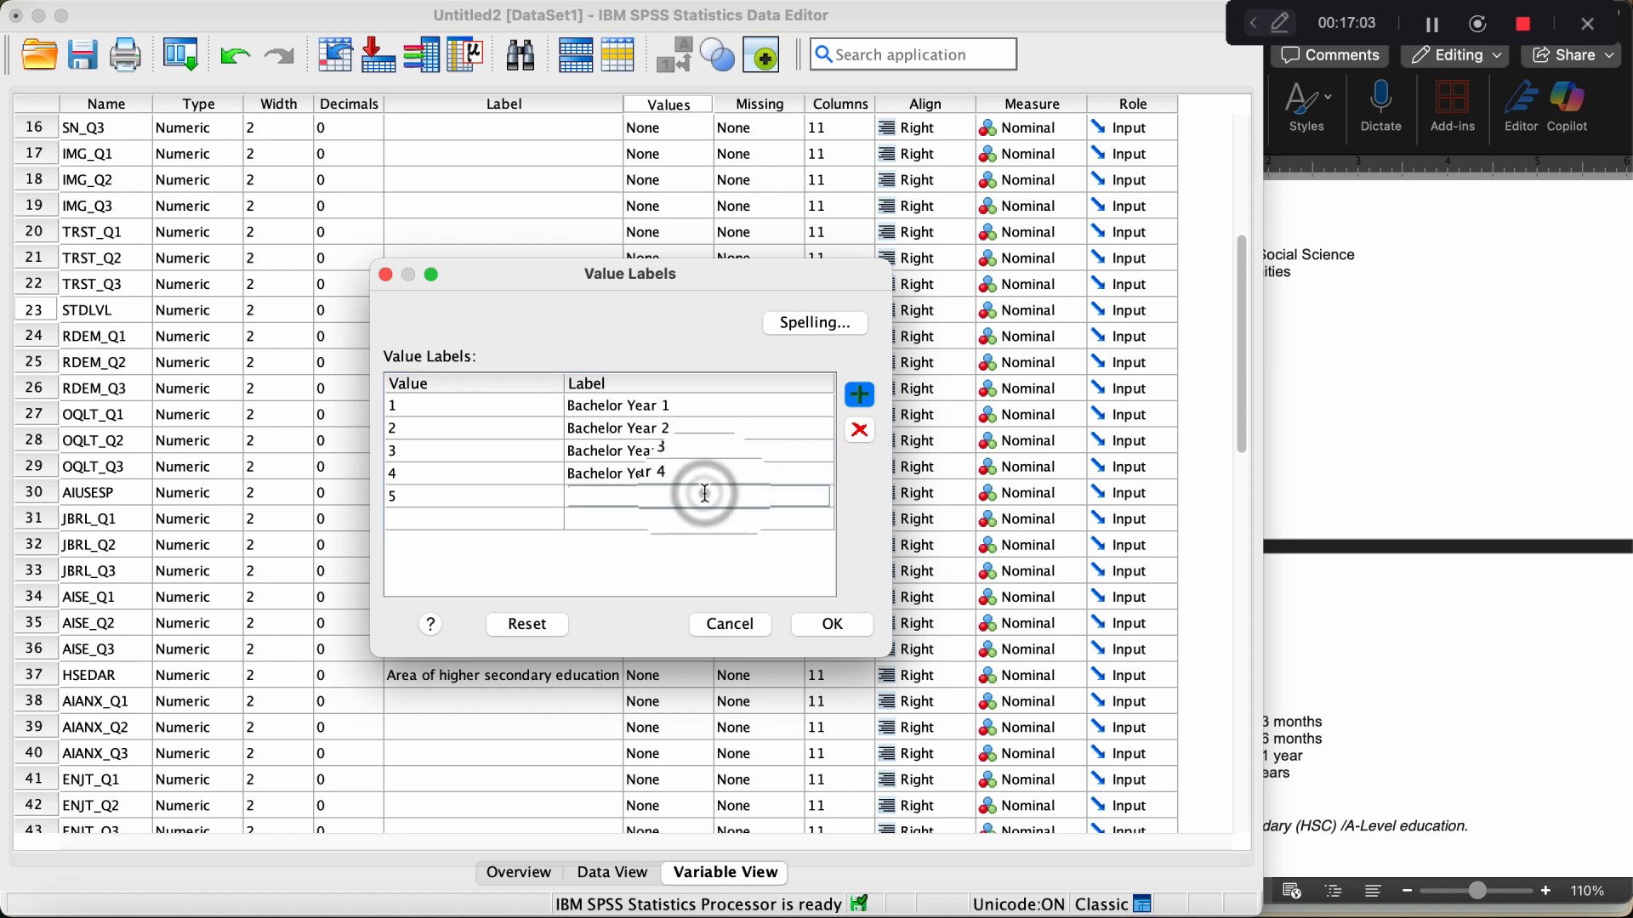
type("Bachelor Year 1")
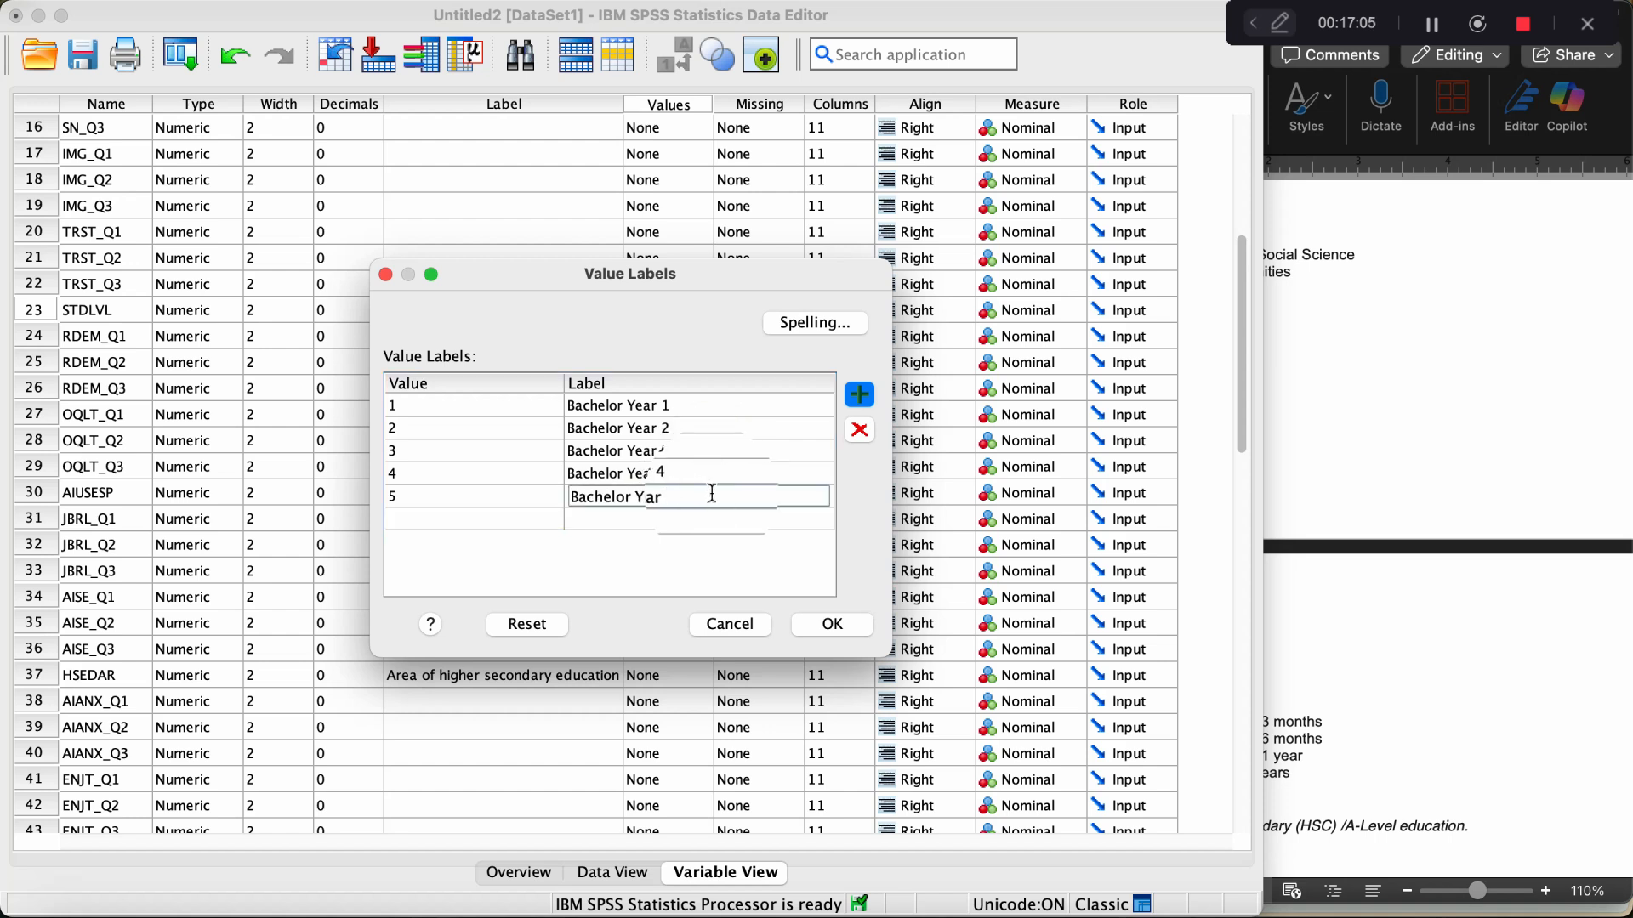
Add value 6 with the label "Masters" and apply the value labels of STDLVL.
left_click(517, 519)
left_click(517, 519)
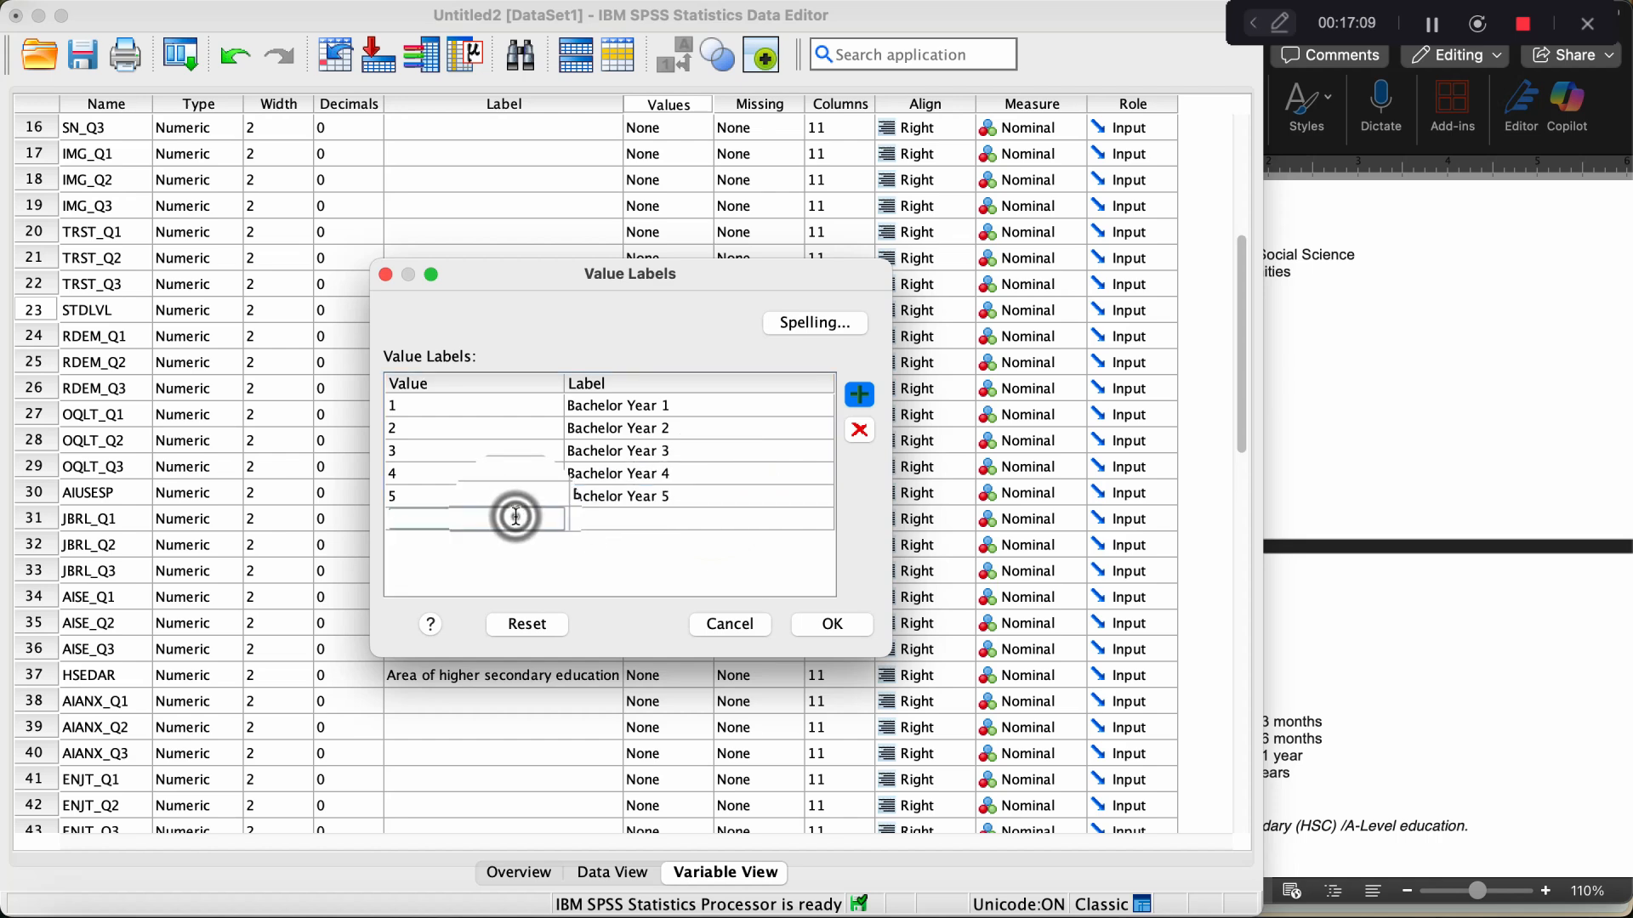
type("6")
left_click(584, 520)
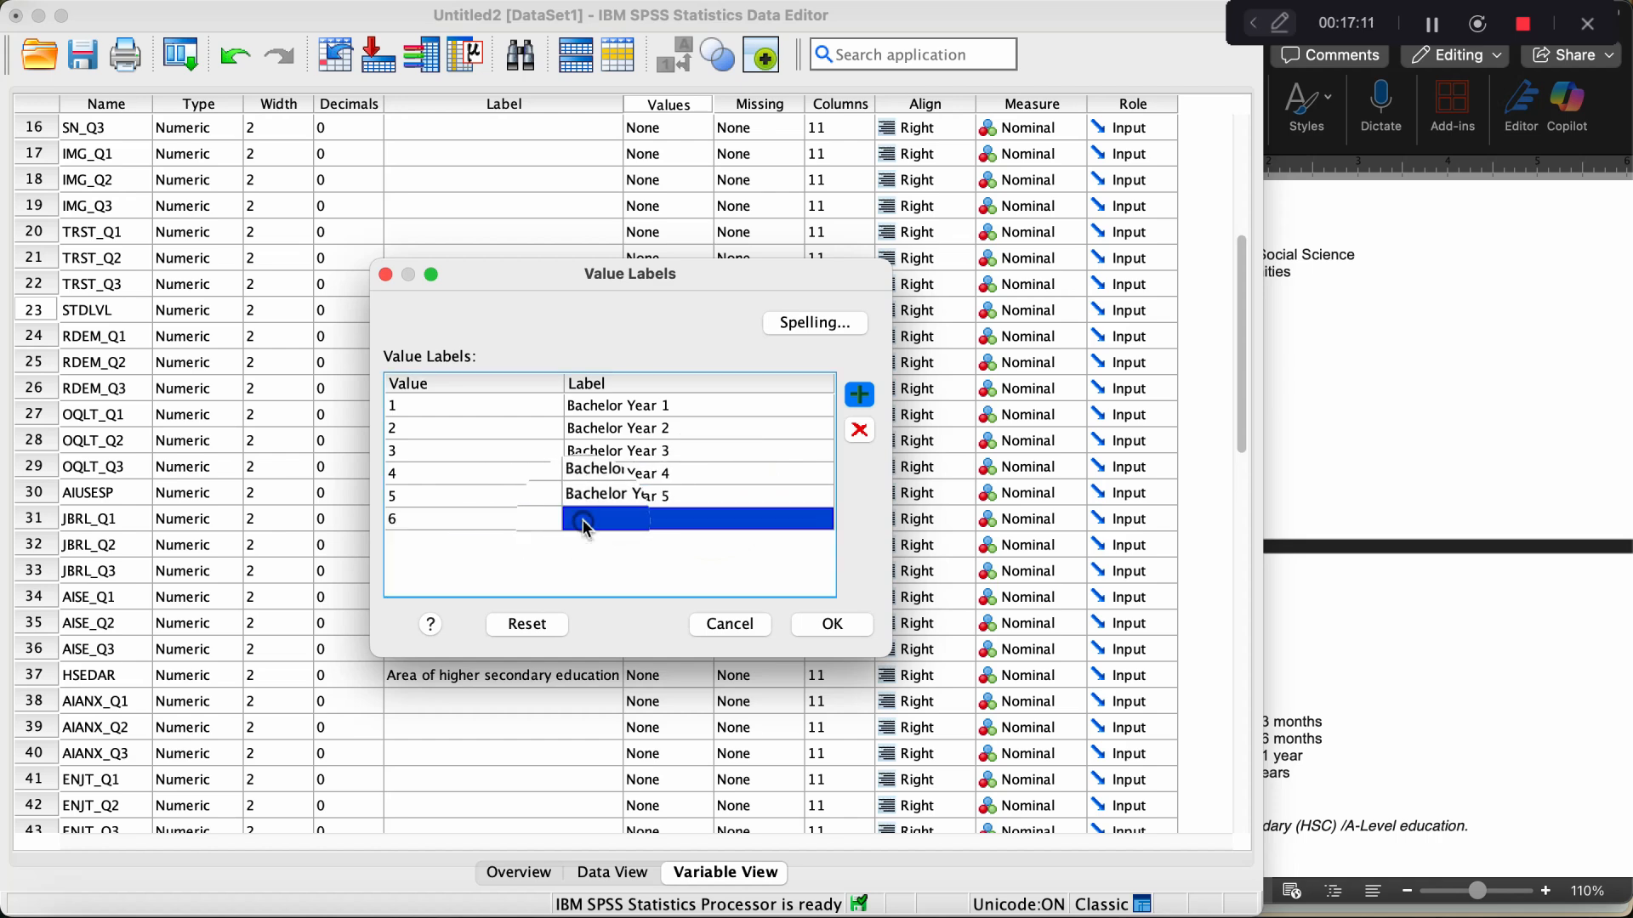
left_click(1412, 357)
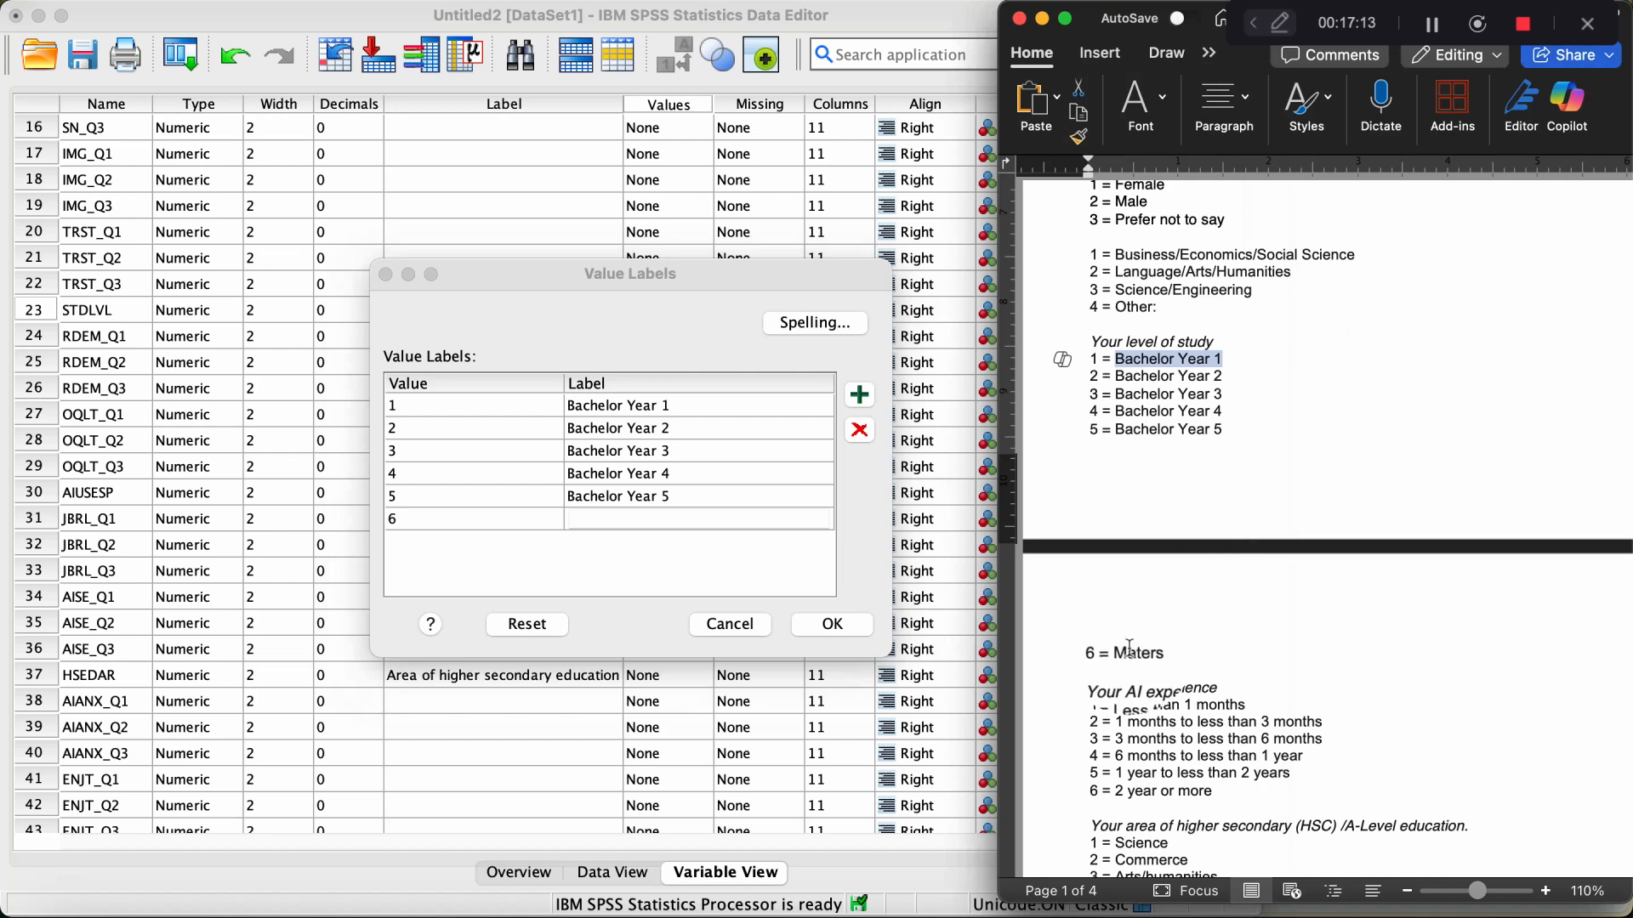
left_click(687, 525)
type("Mas")
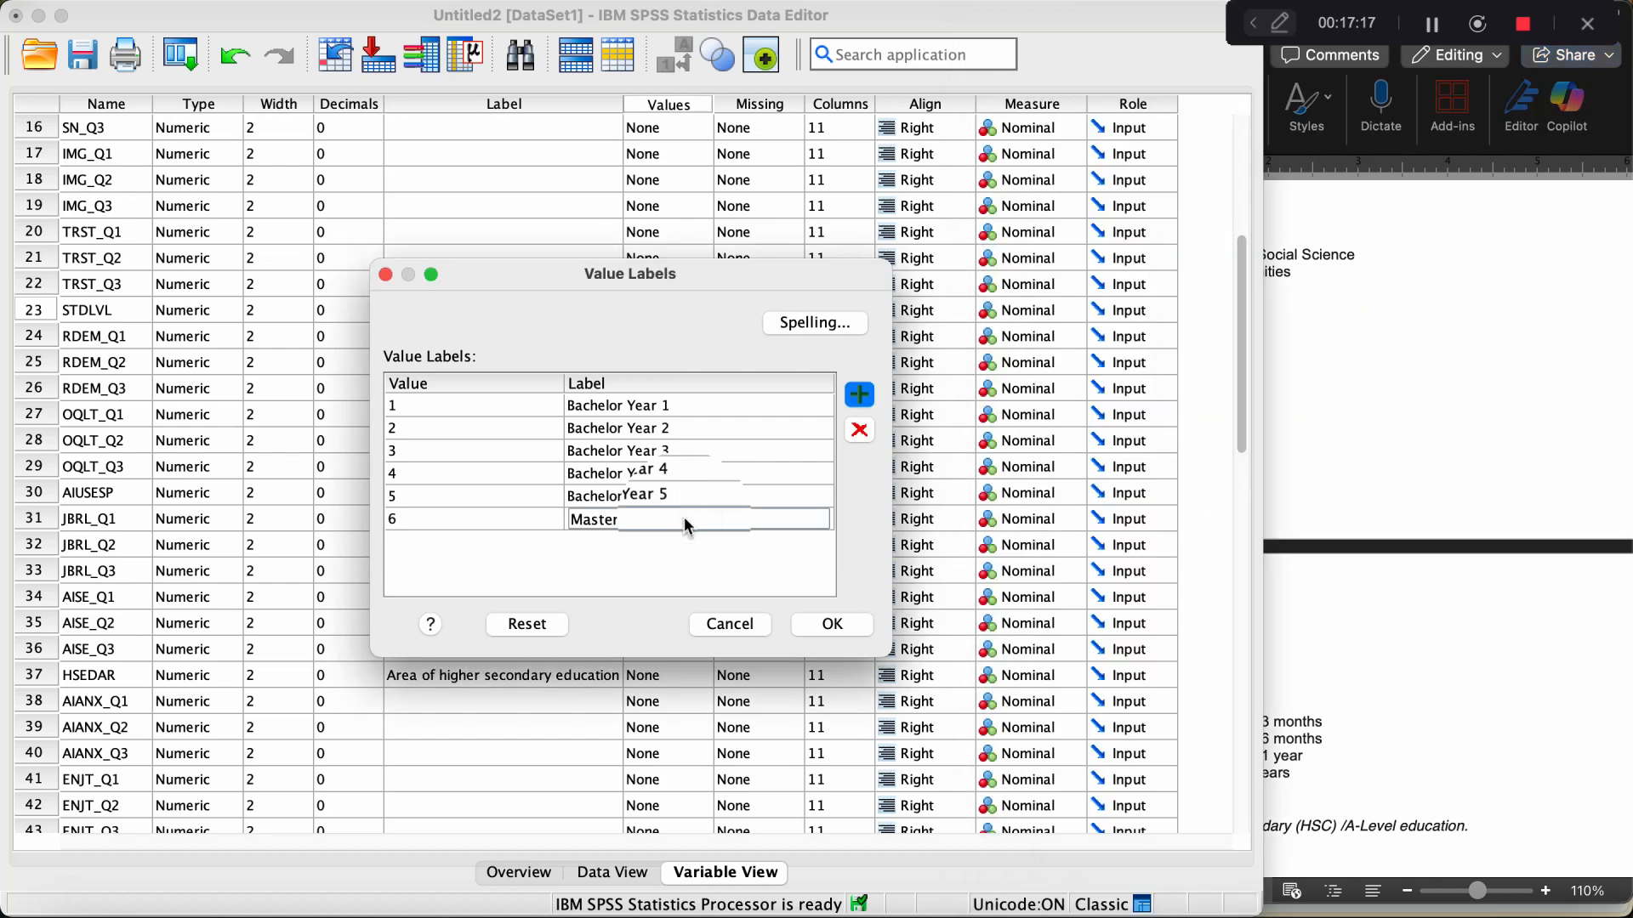
type("ters")
left_click(832, 623)
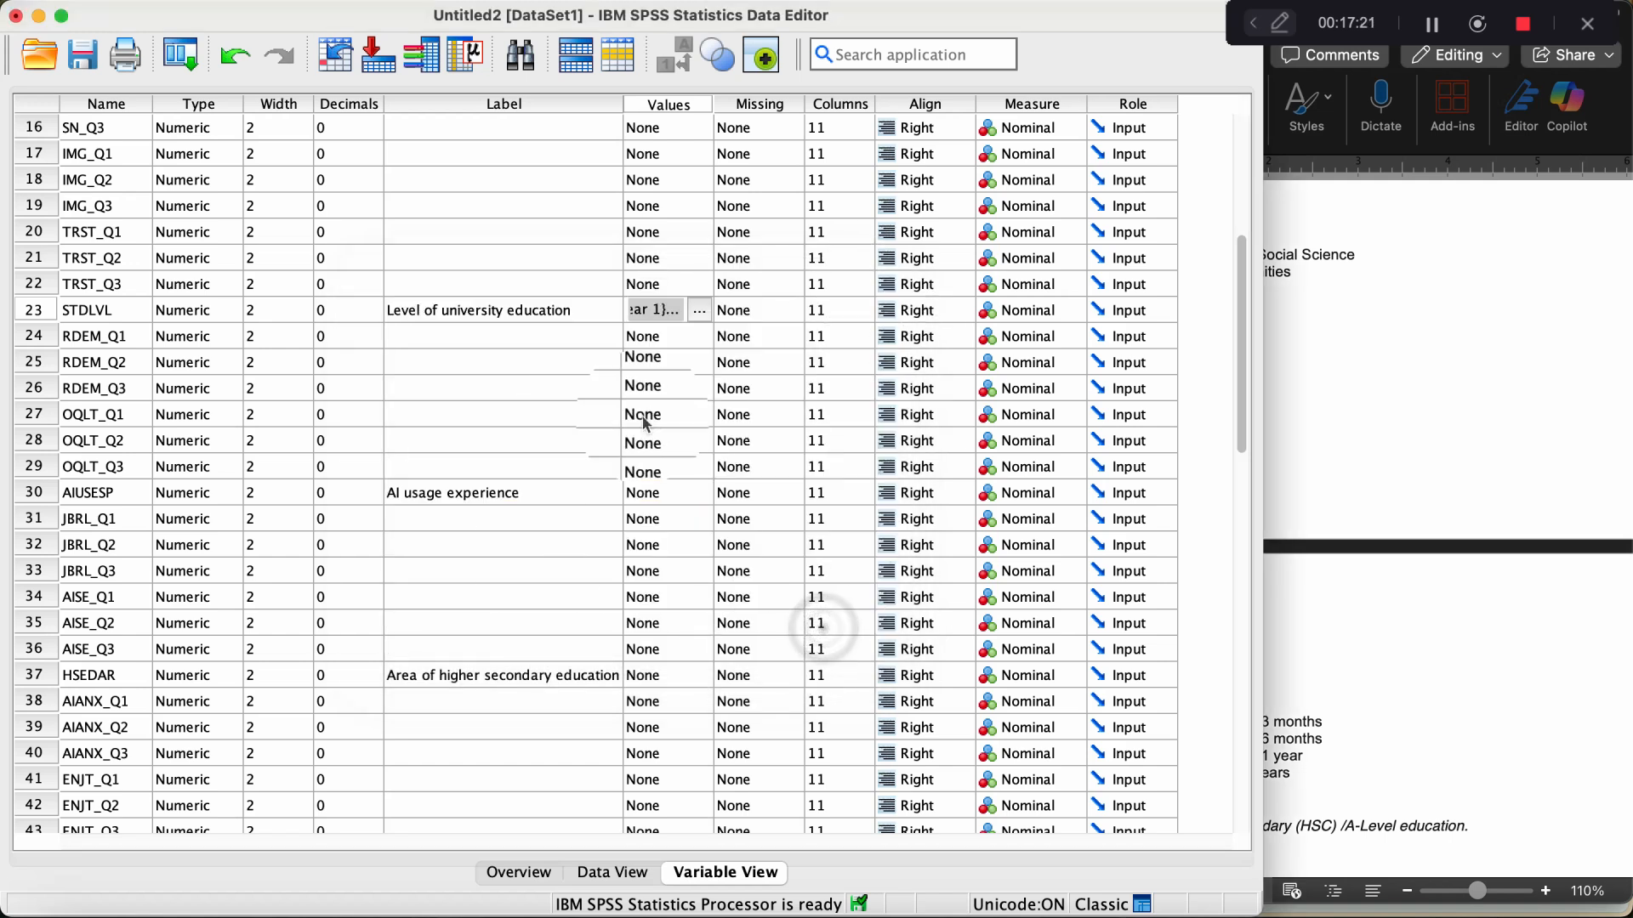
Set the measurement level of STDLVL to Ordinal.
left_click(1043, 311)
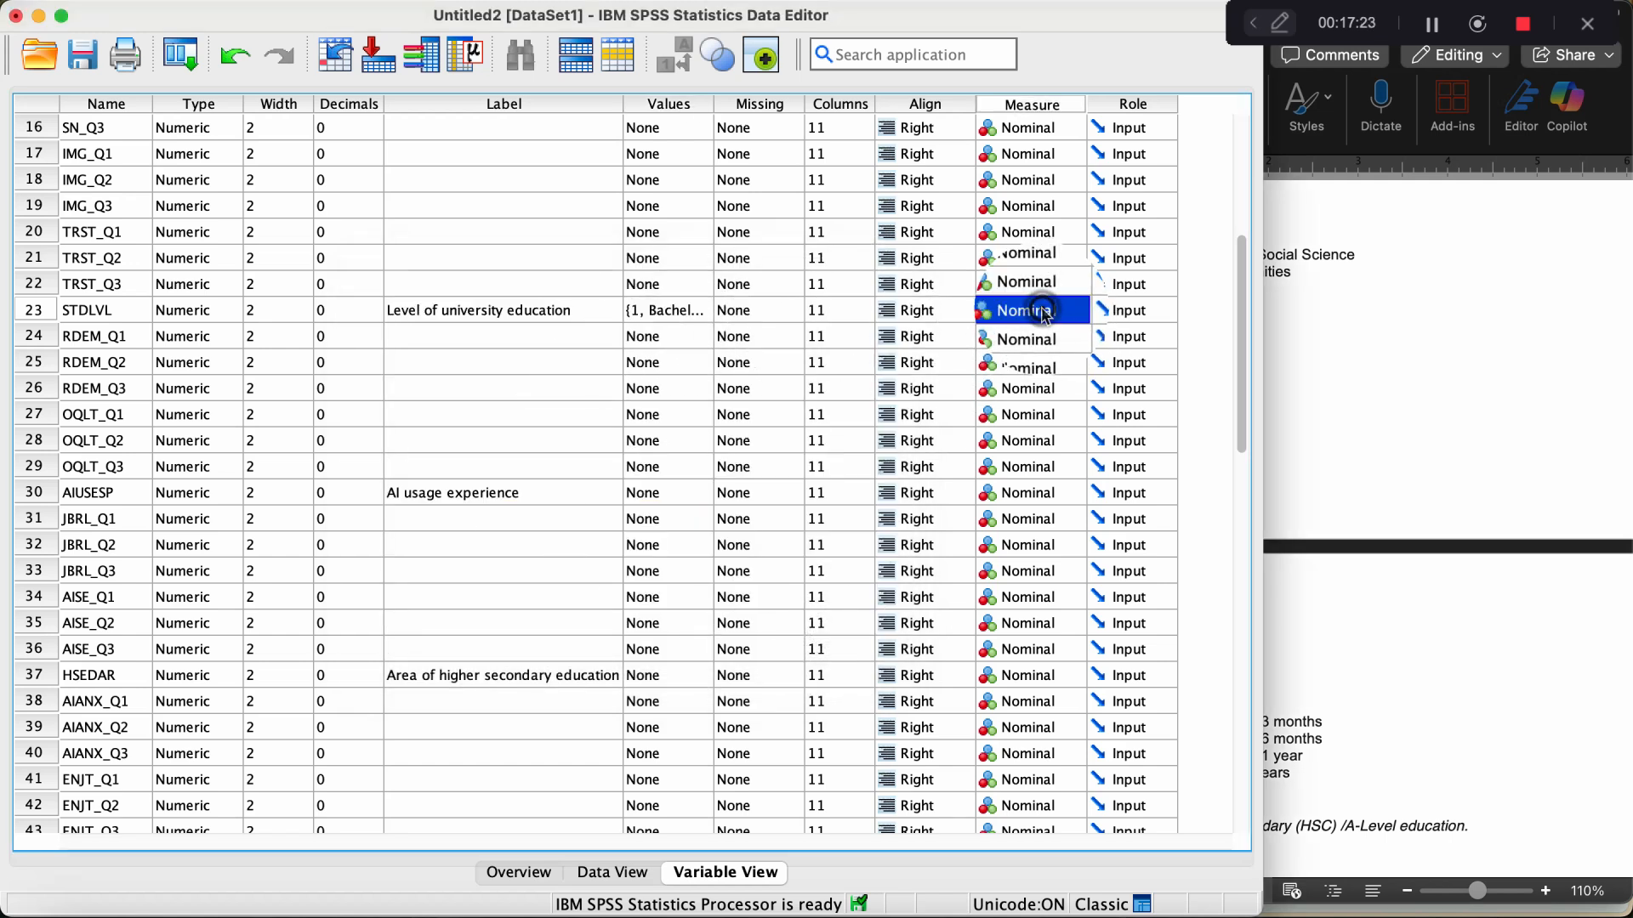
left_click(1043, 311)
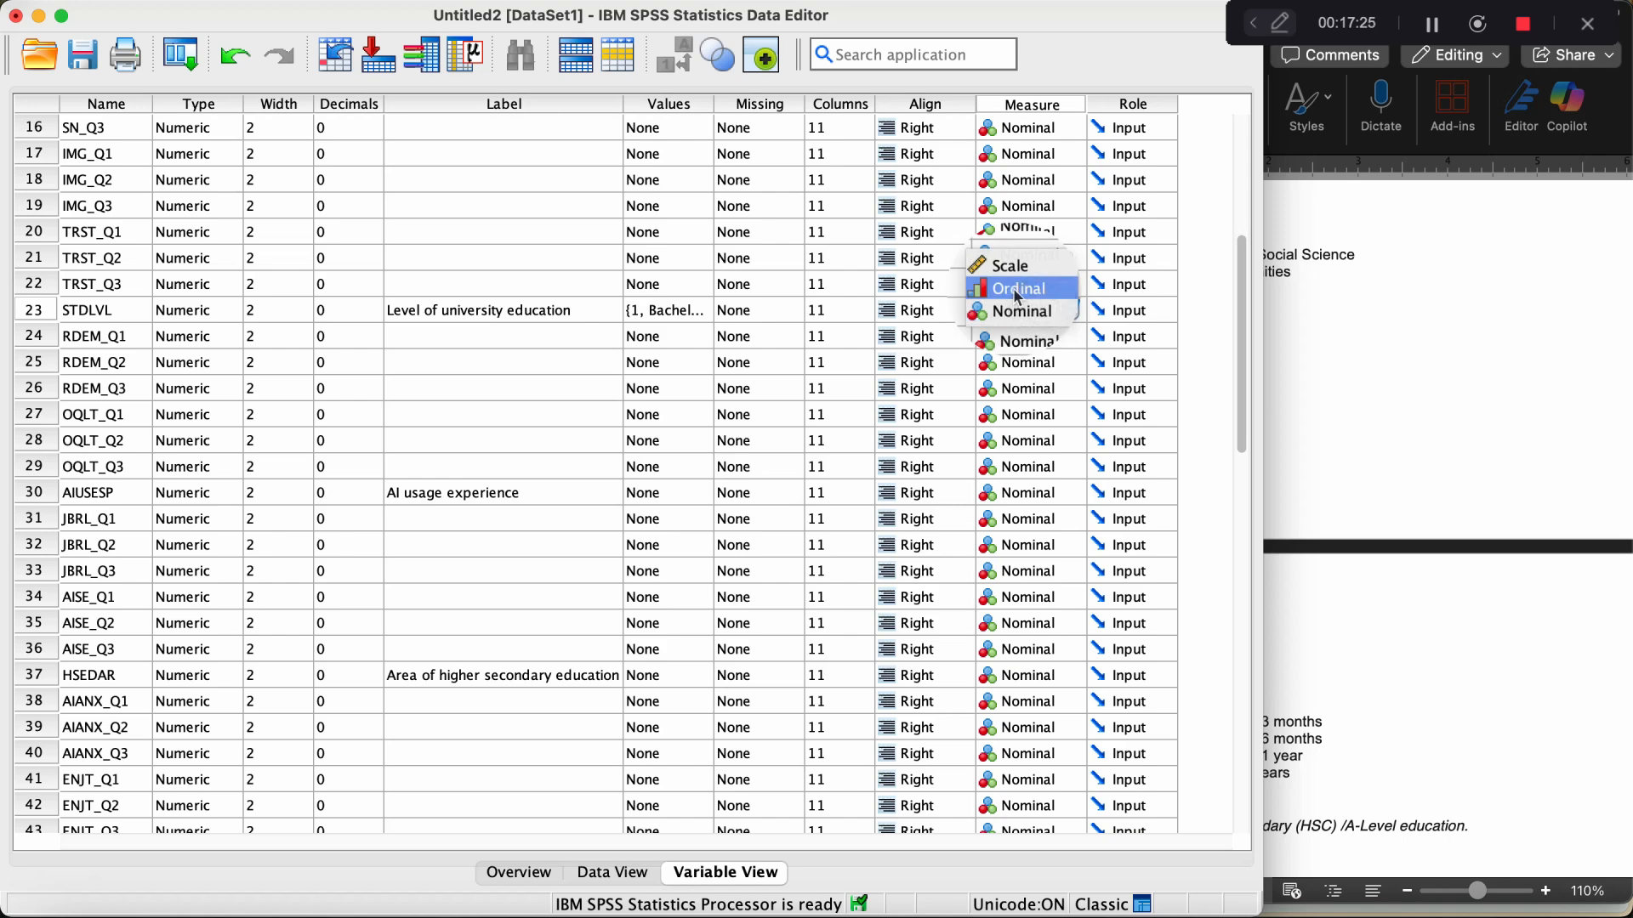
left_click(1015, 291)
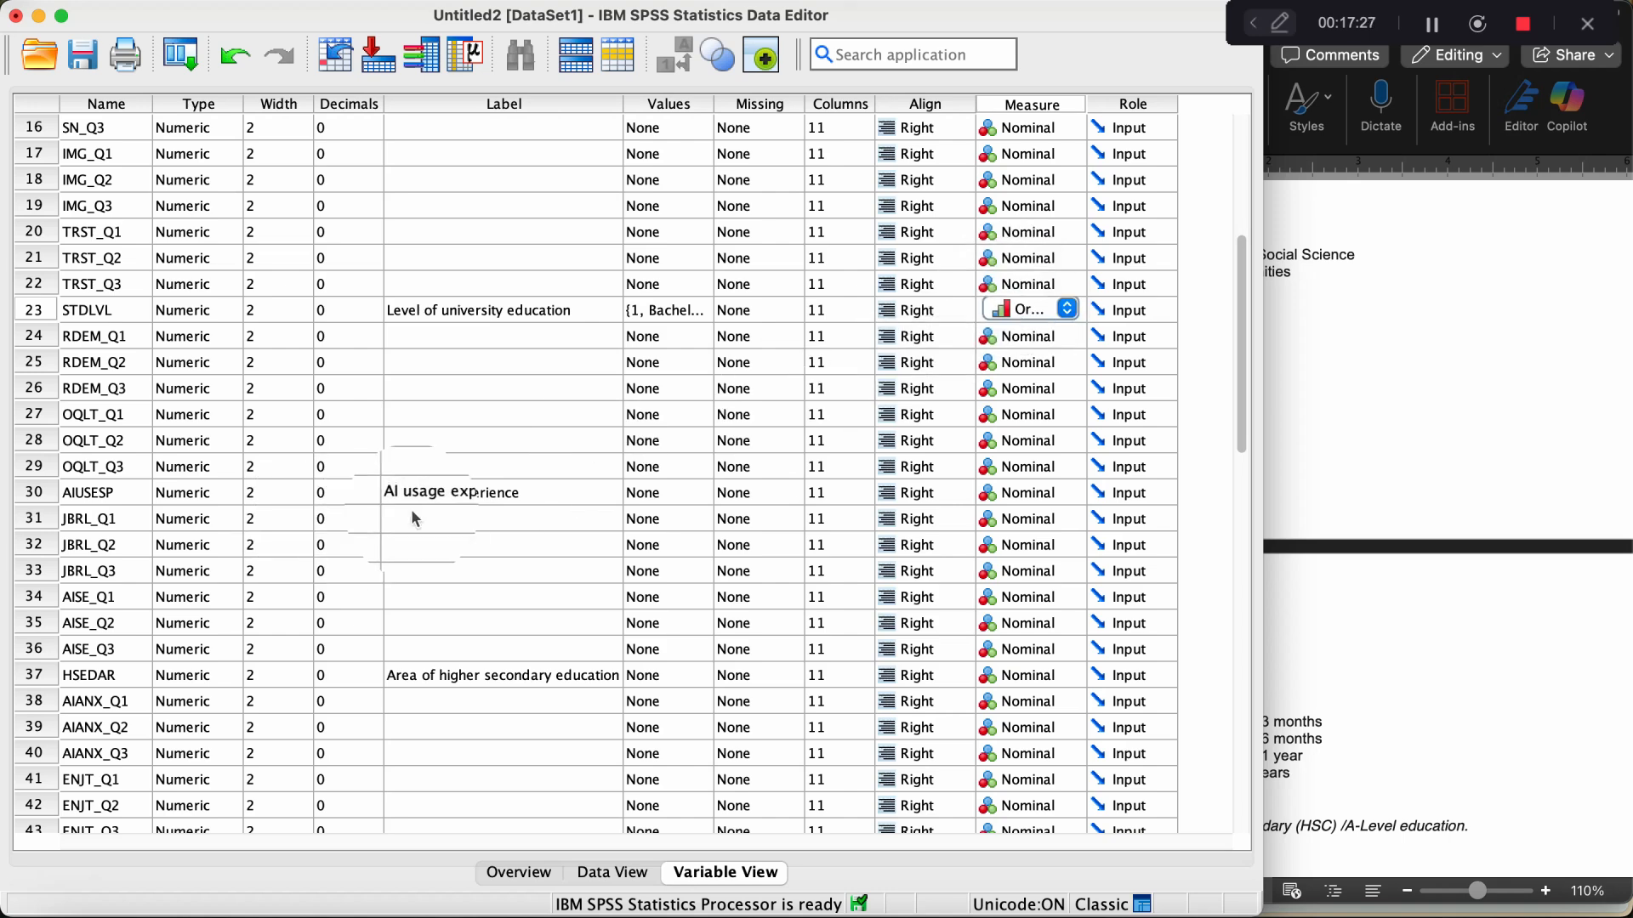
Find the AI experience codes in the Word document and start a new entry in the value labels of AIUSESP.
left_click(476, 495)
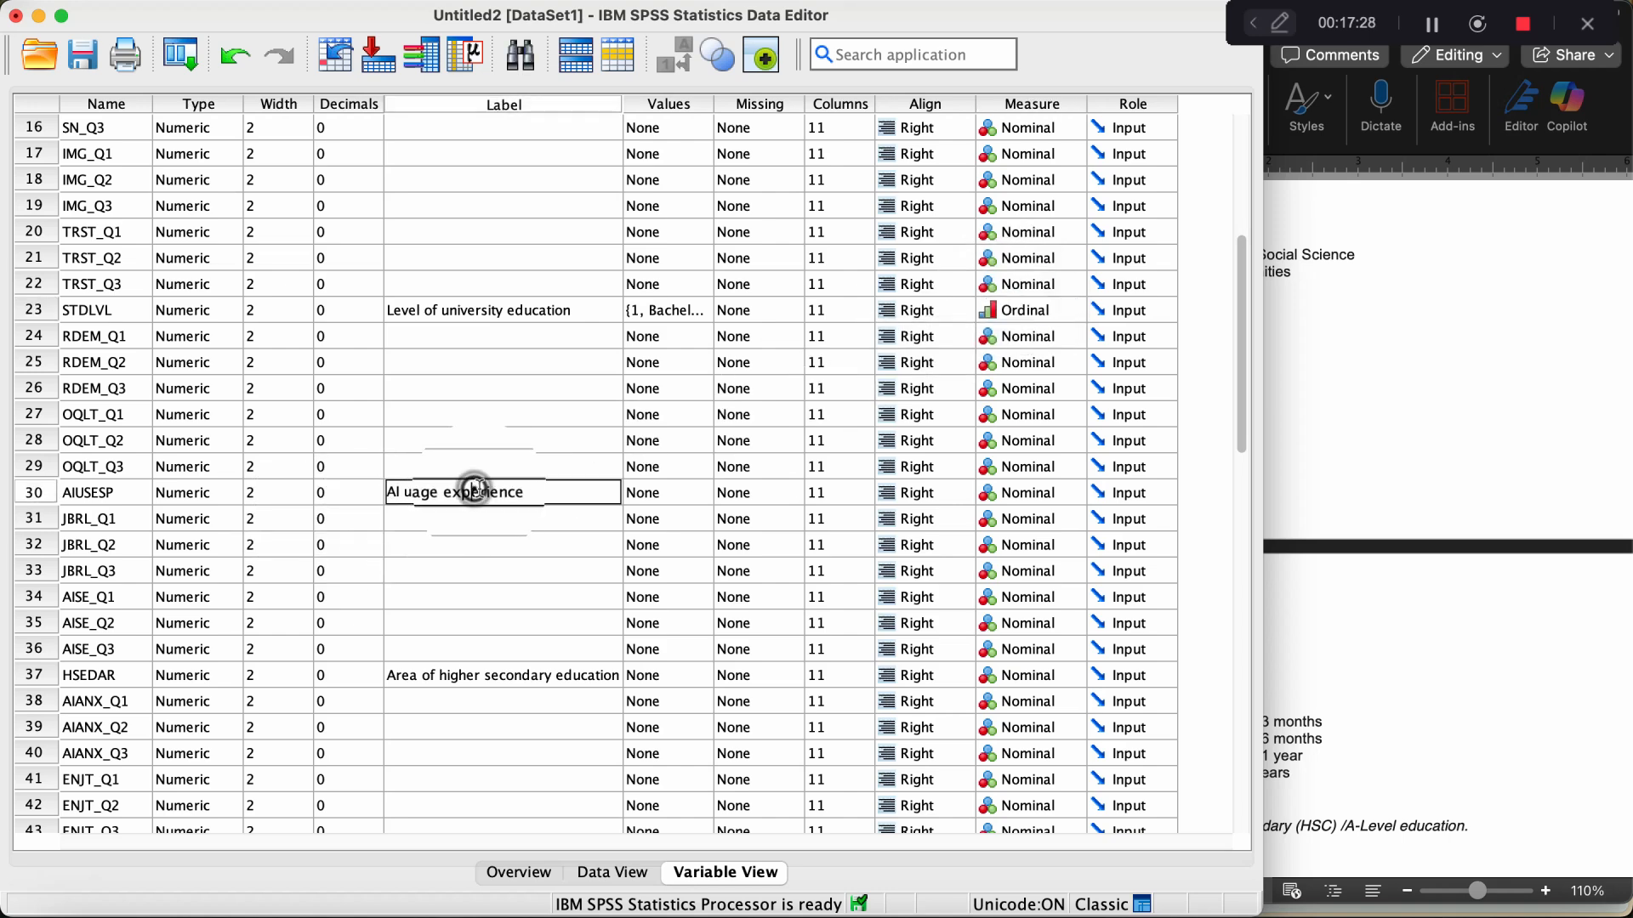
left_click(1553, 426)
scroll(1361, 646, "down", 5)
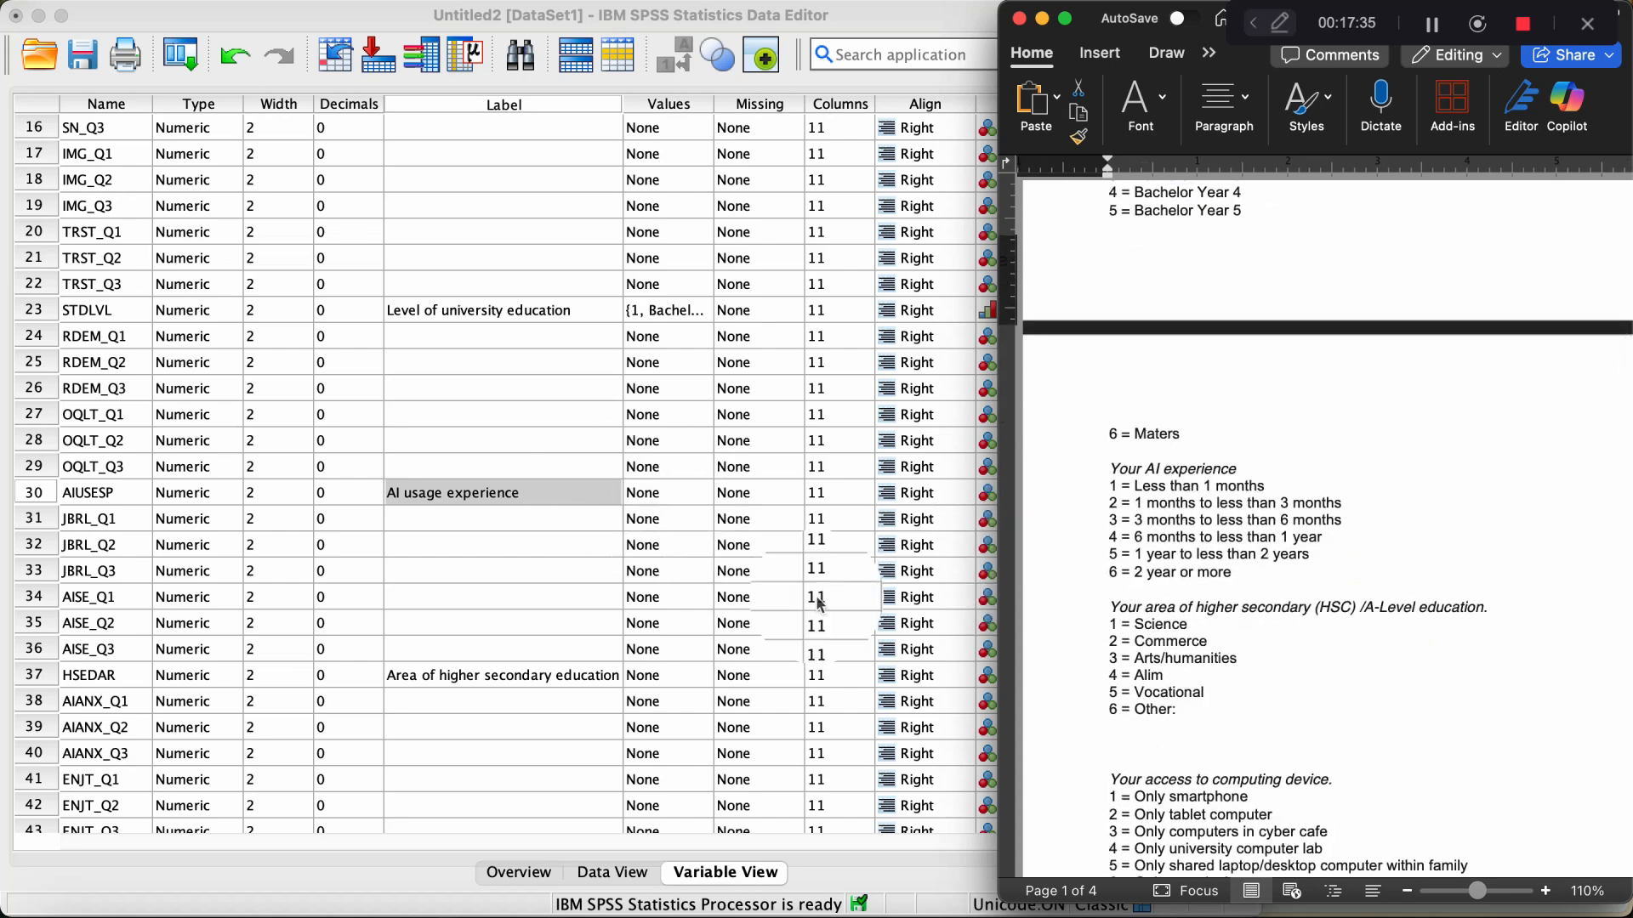
left_click(686, 492)
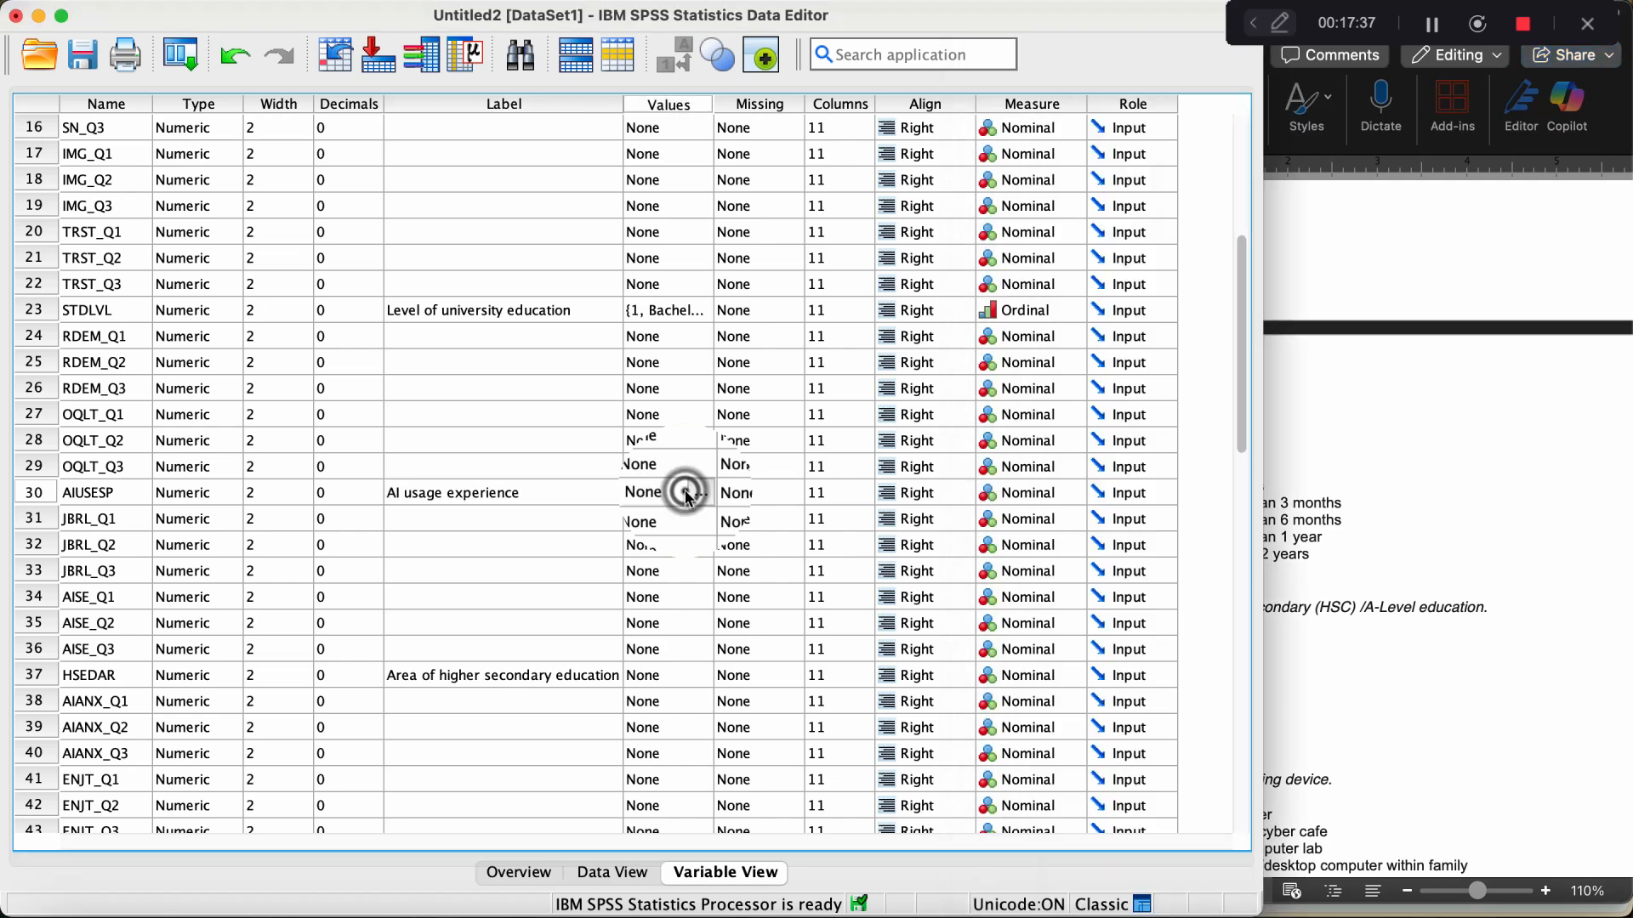
left_click(700, 493)
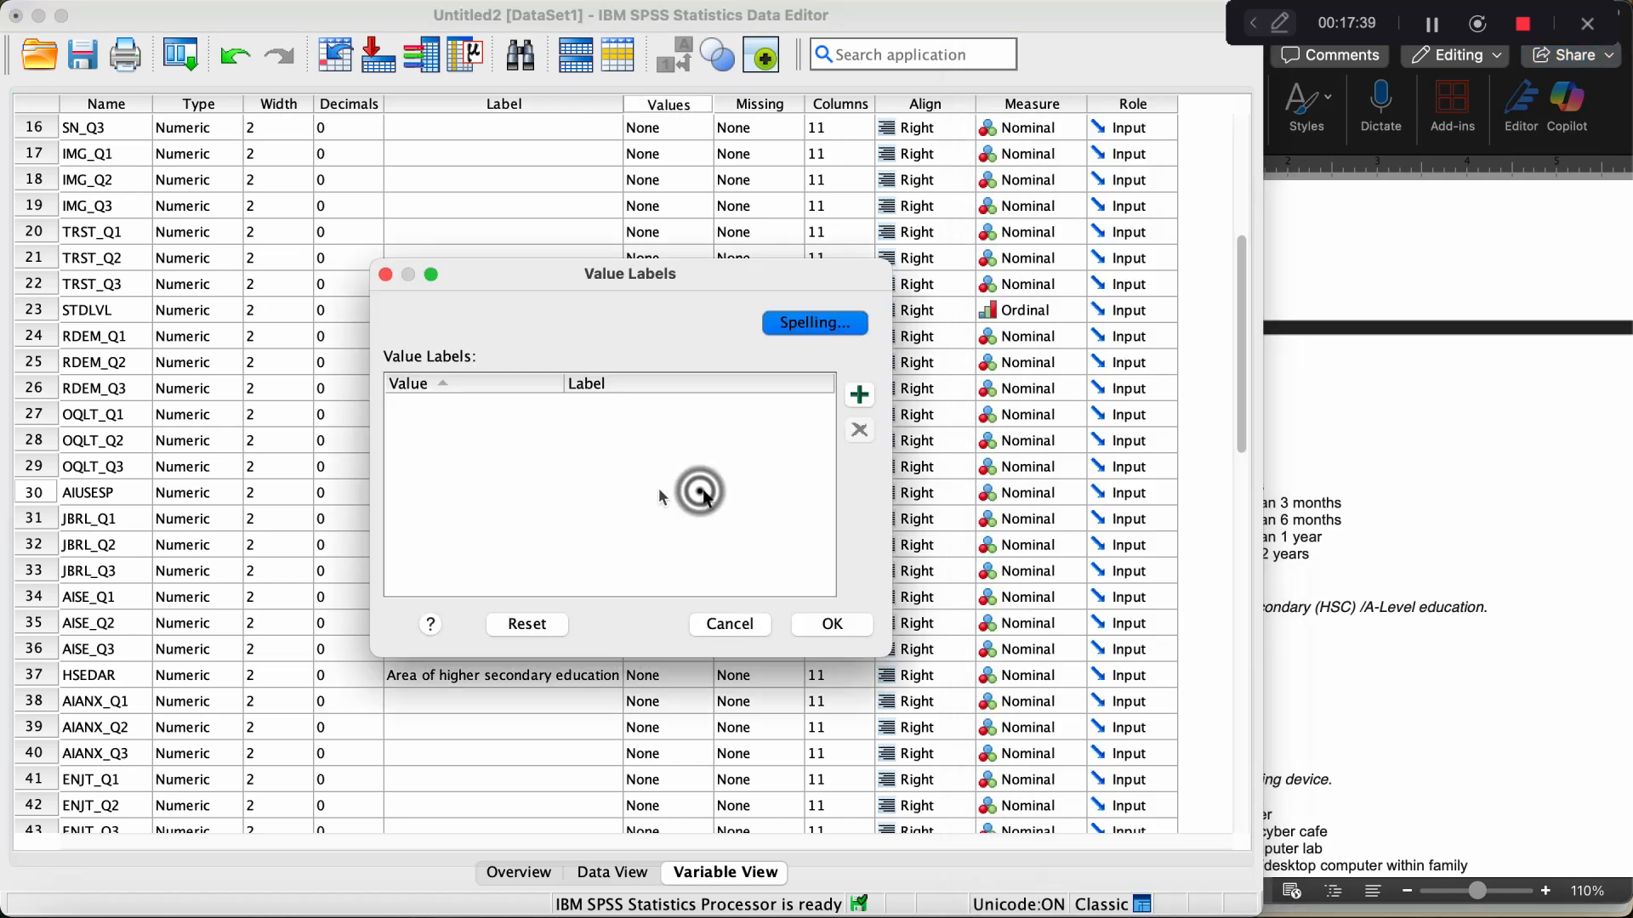
left_click(859, 395)
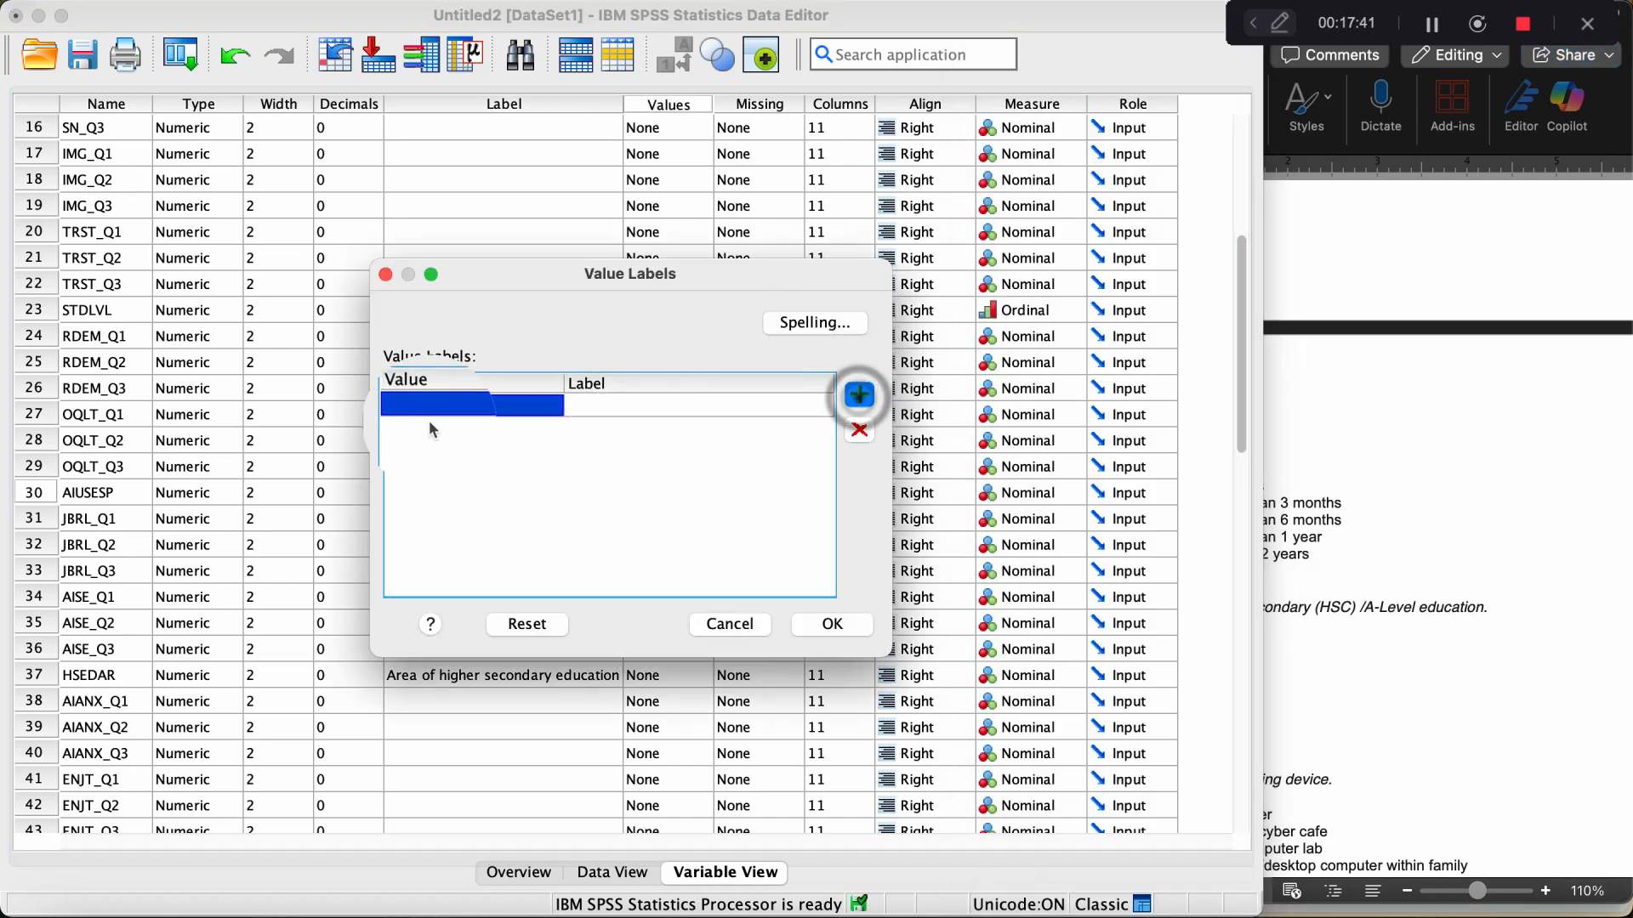
Define value 1 of AIUSESP with the label "Less than 1 months" copied from the Word document.
left_click(1337, 468)
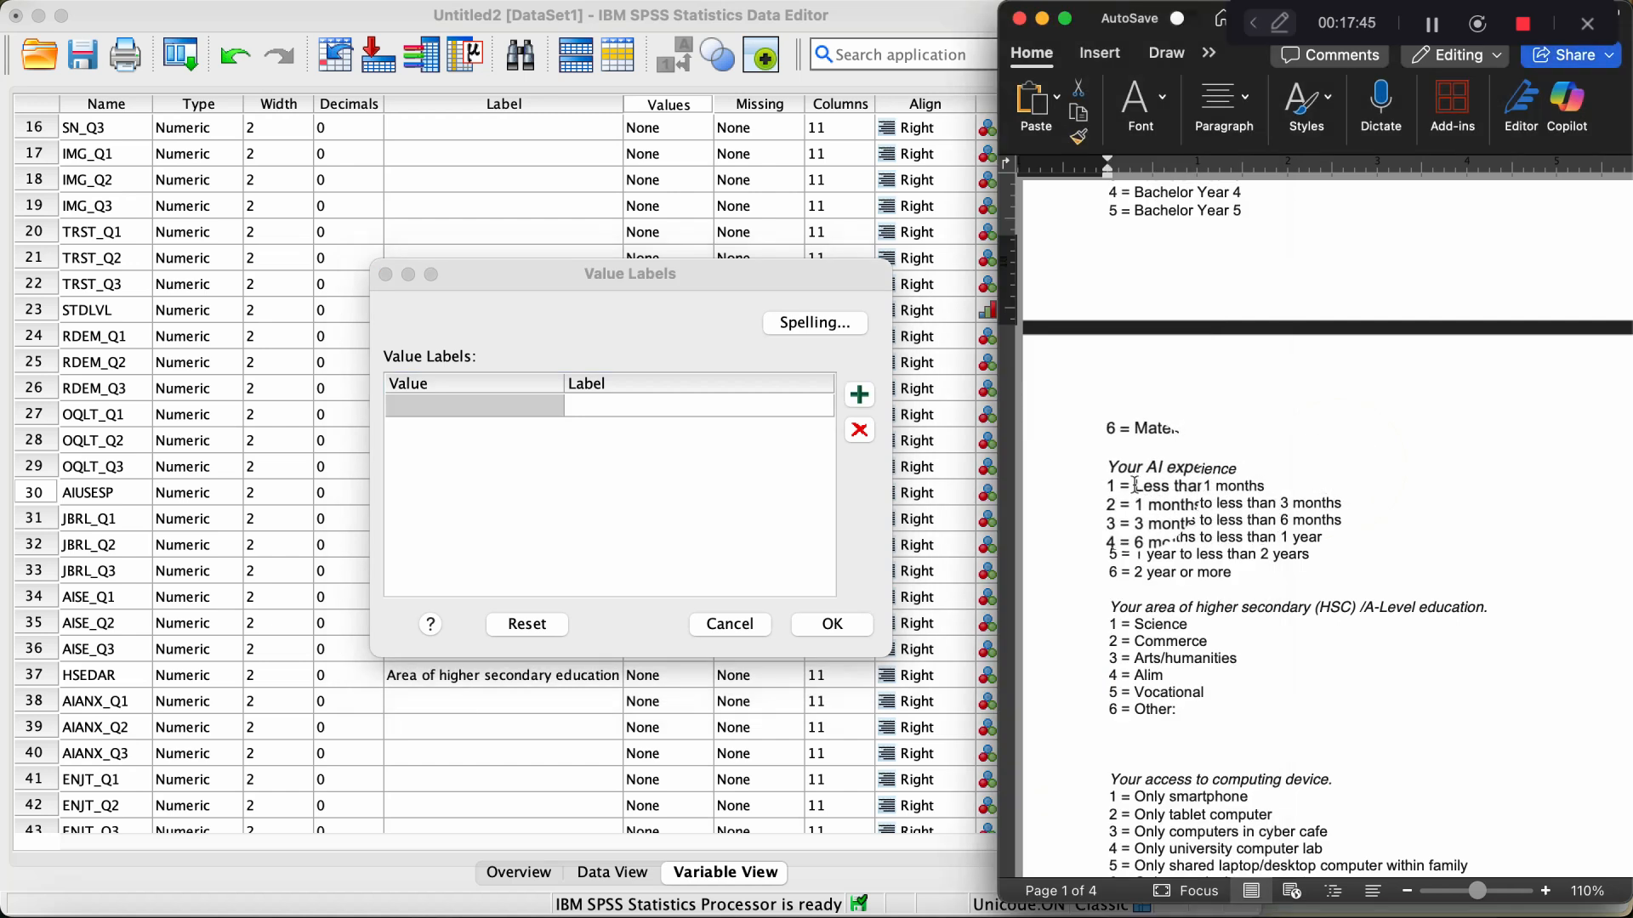
left_click_drag(1136, 486, 1254, 486)
key("cmd+c")
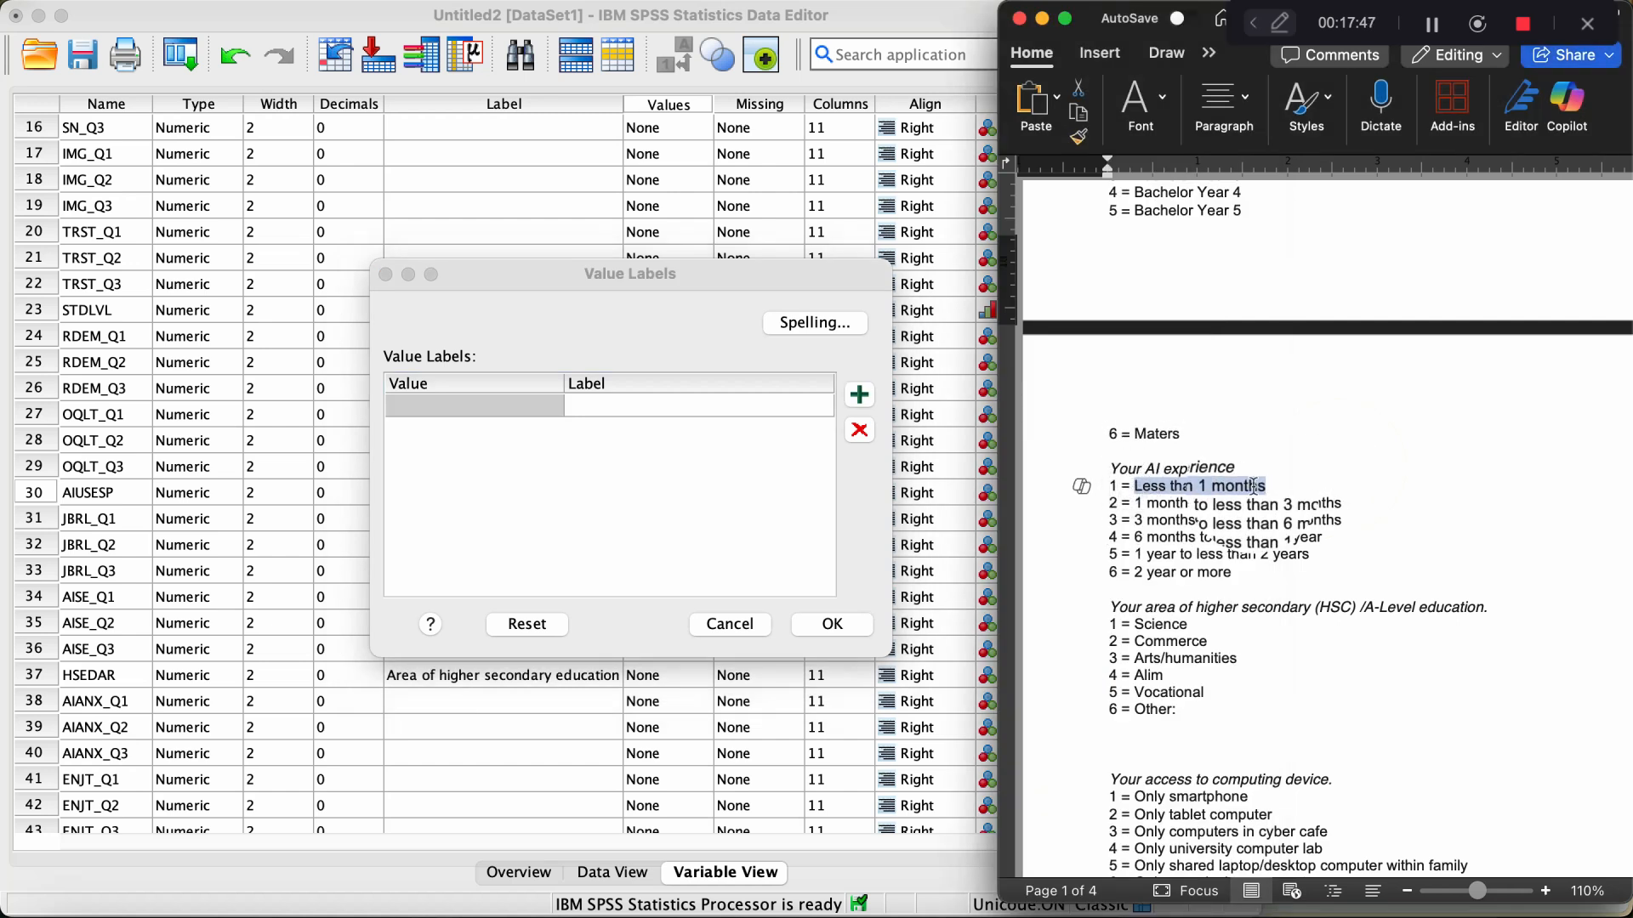
left_click(493, 405)
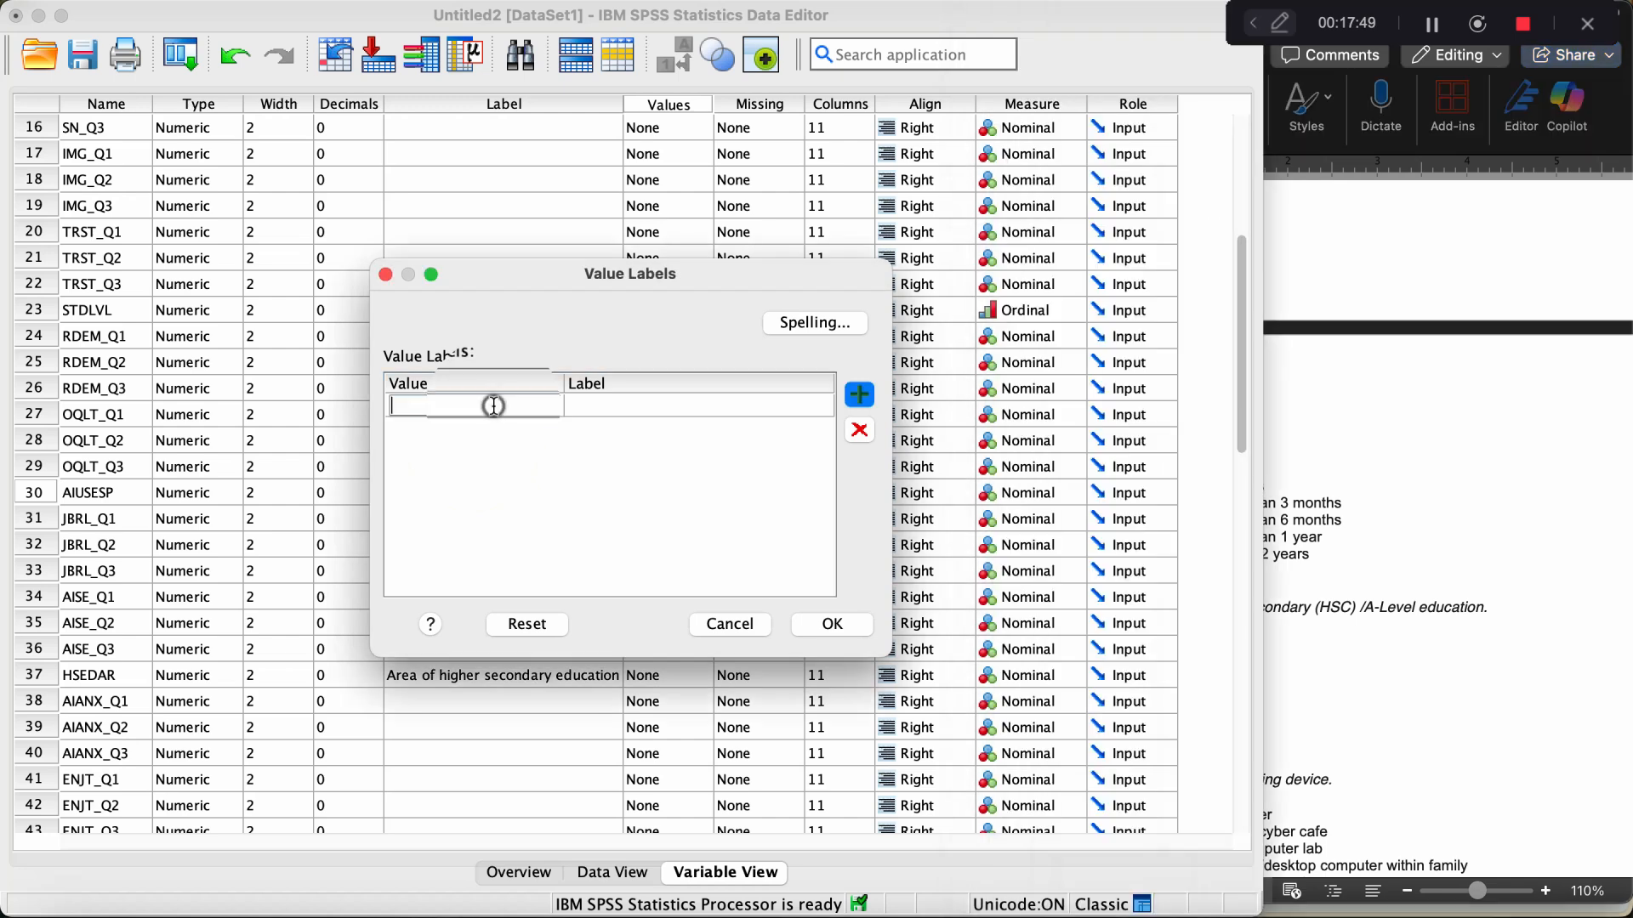
type("1")
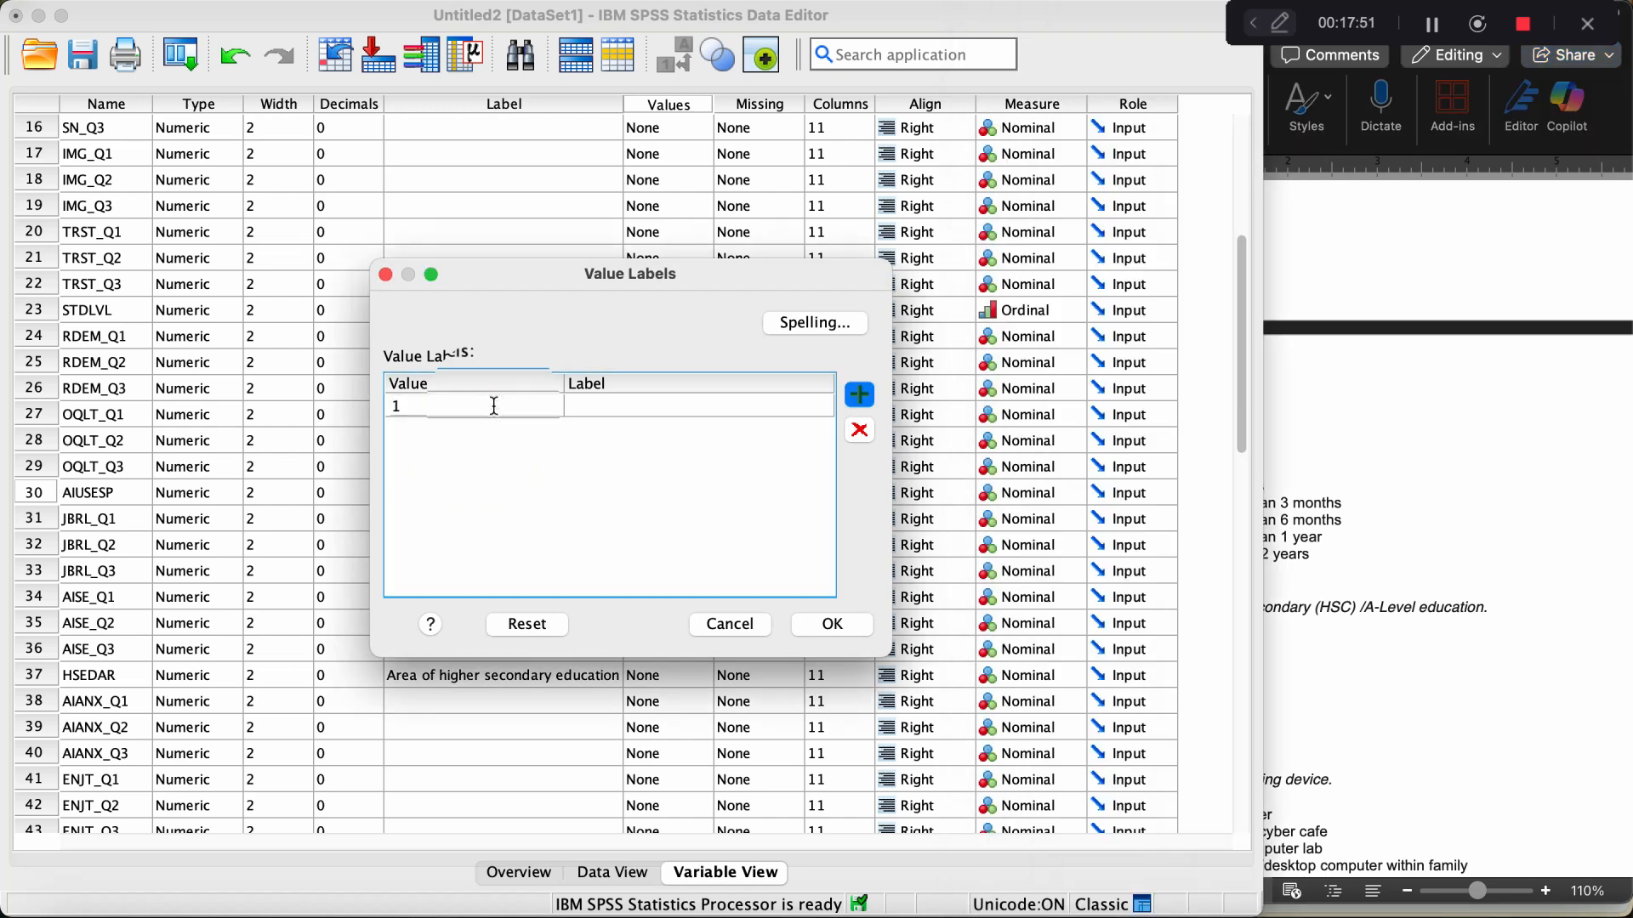
left_click(596, 405)
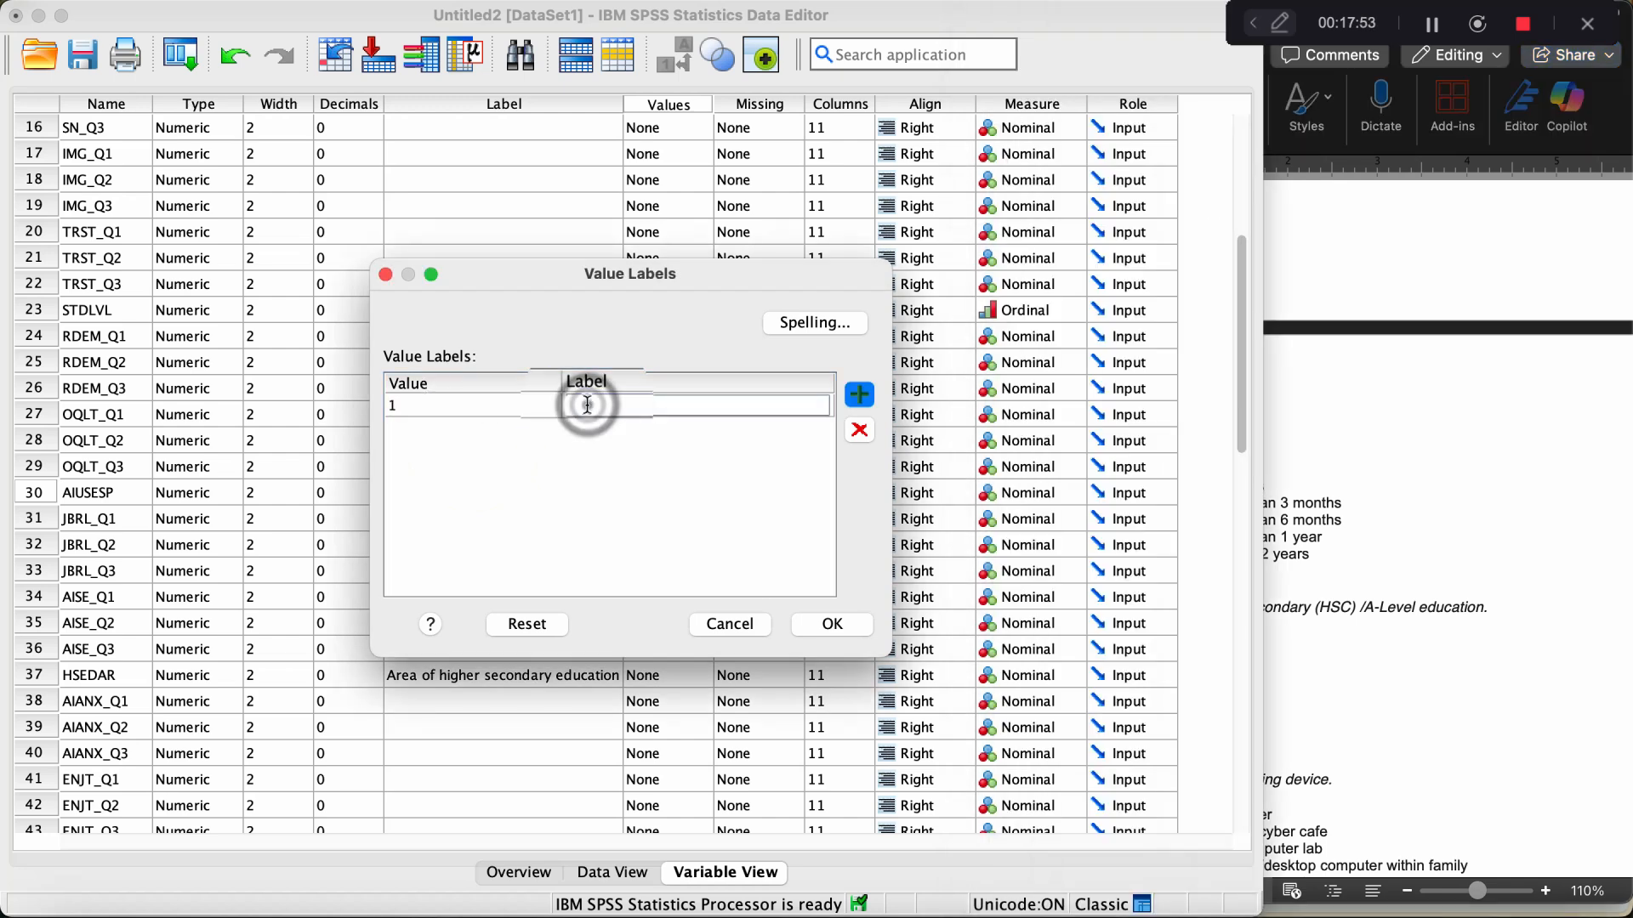
key("cmd+v")
key("Return")
Add value 2 to AIUSESP with the label "1 months to less than 3 months" copied from the Word document.
left_click(523, 424)
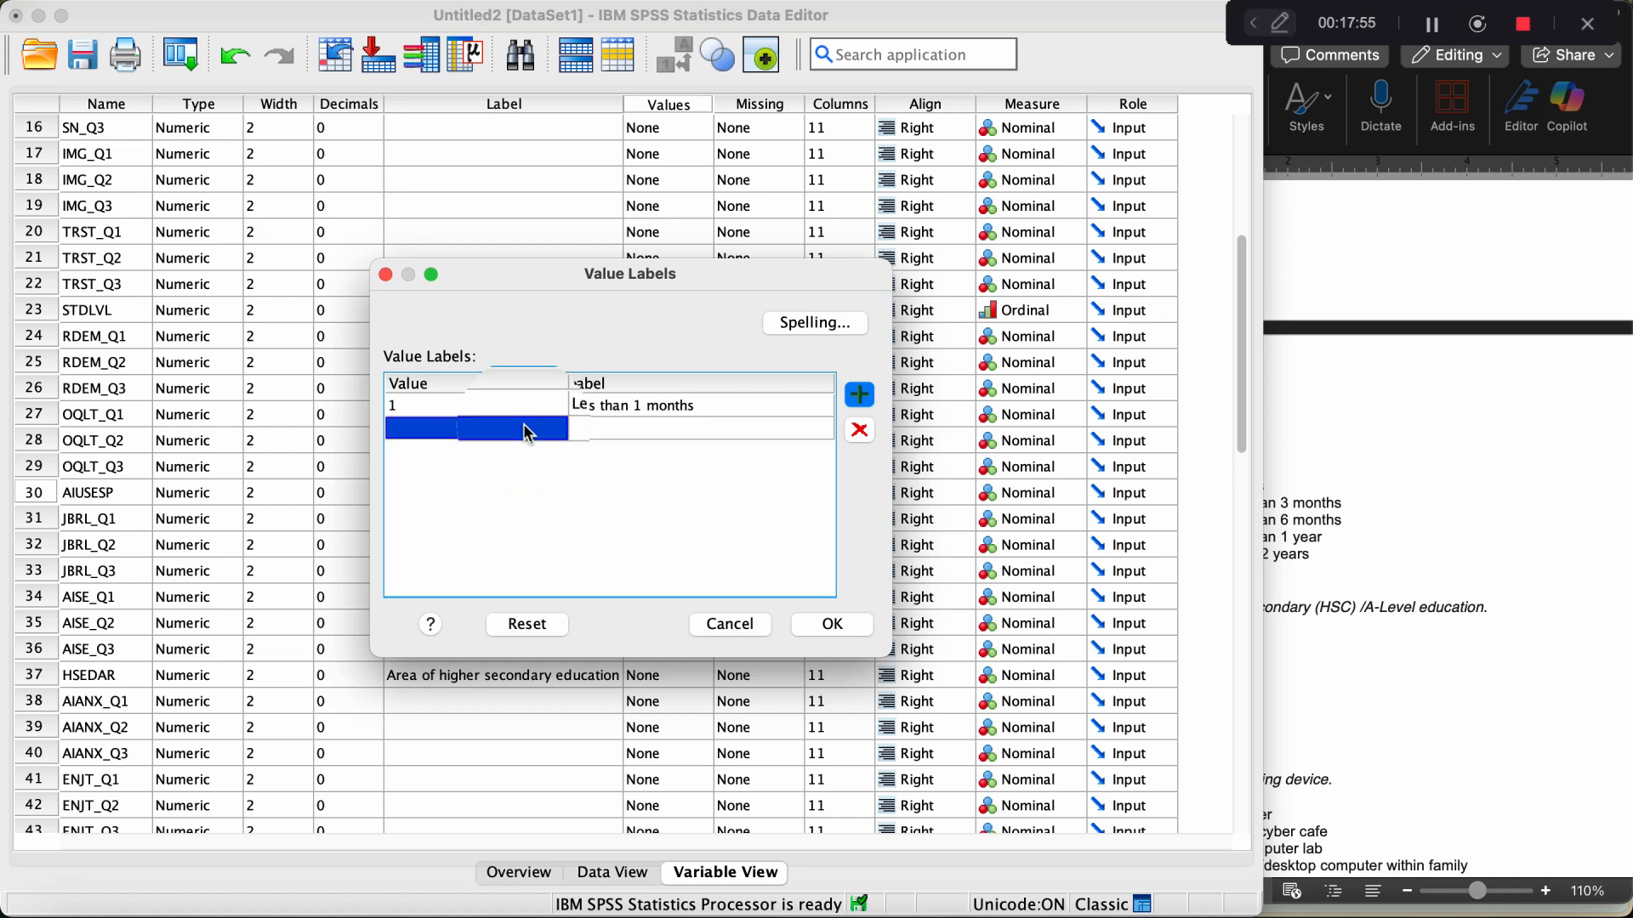
type("2")
key("Tab")
left_click(1442, 441)
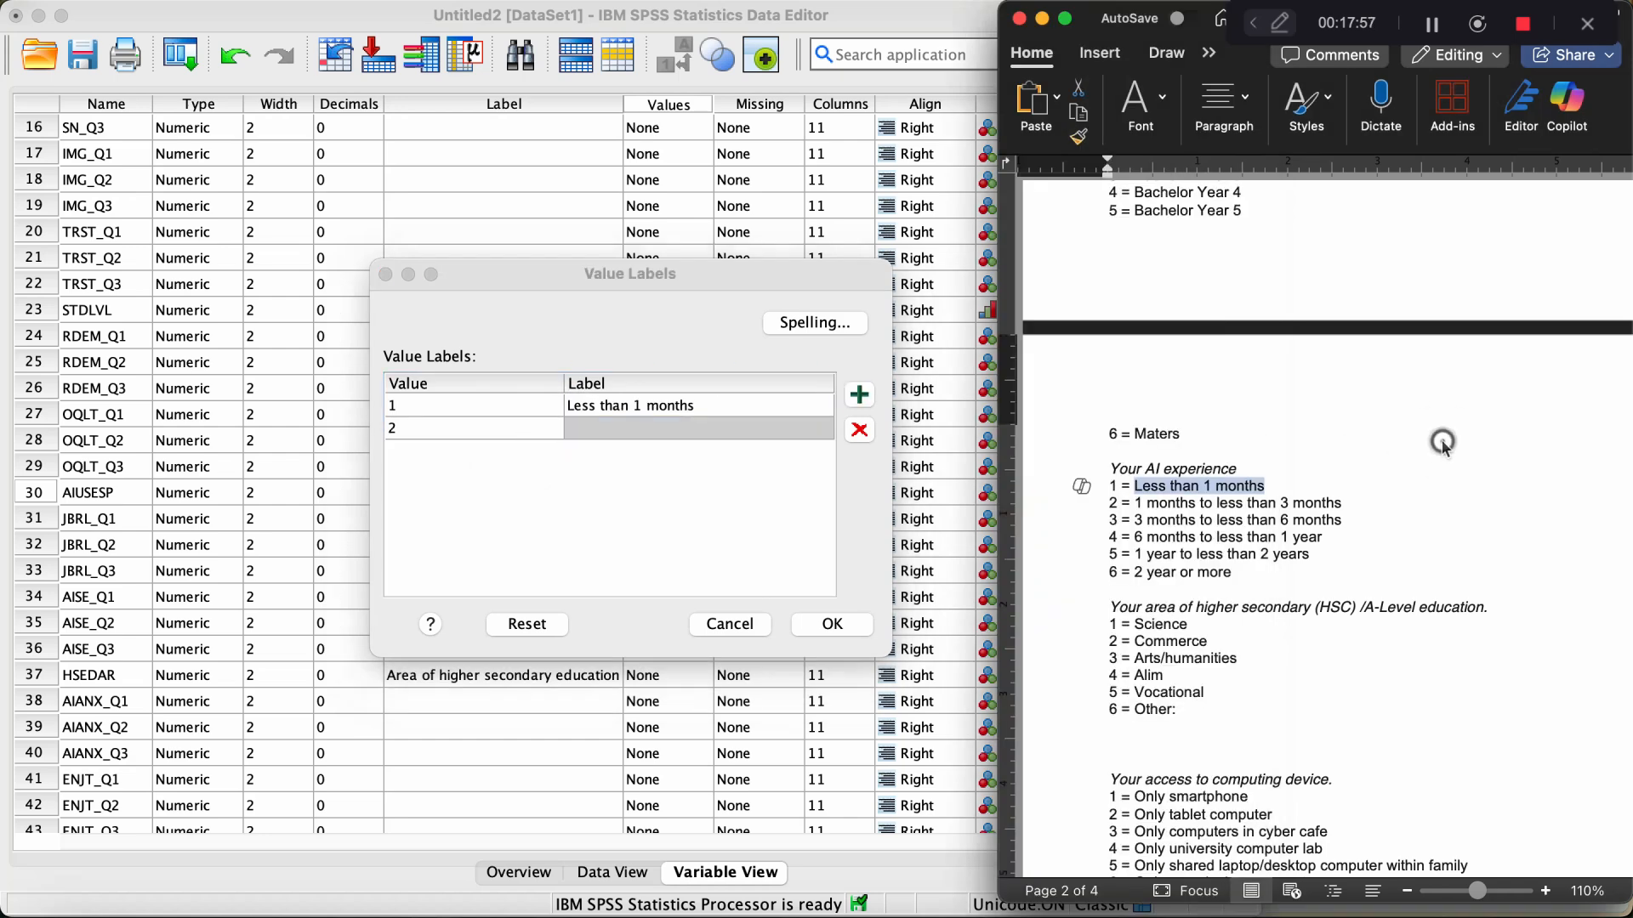
left_click_drag(1138, 504, 1334, 501)
key("super+c")
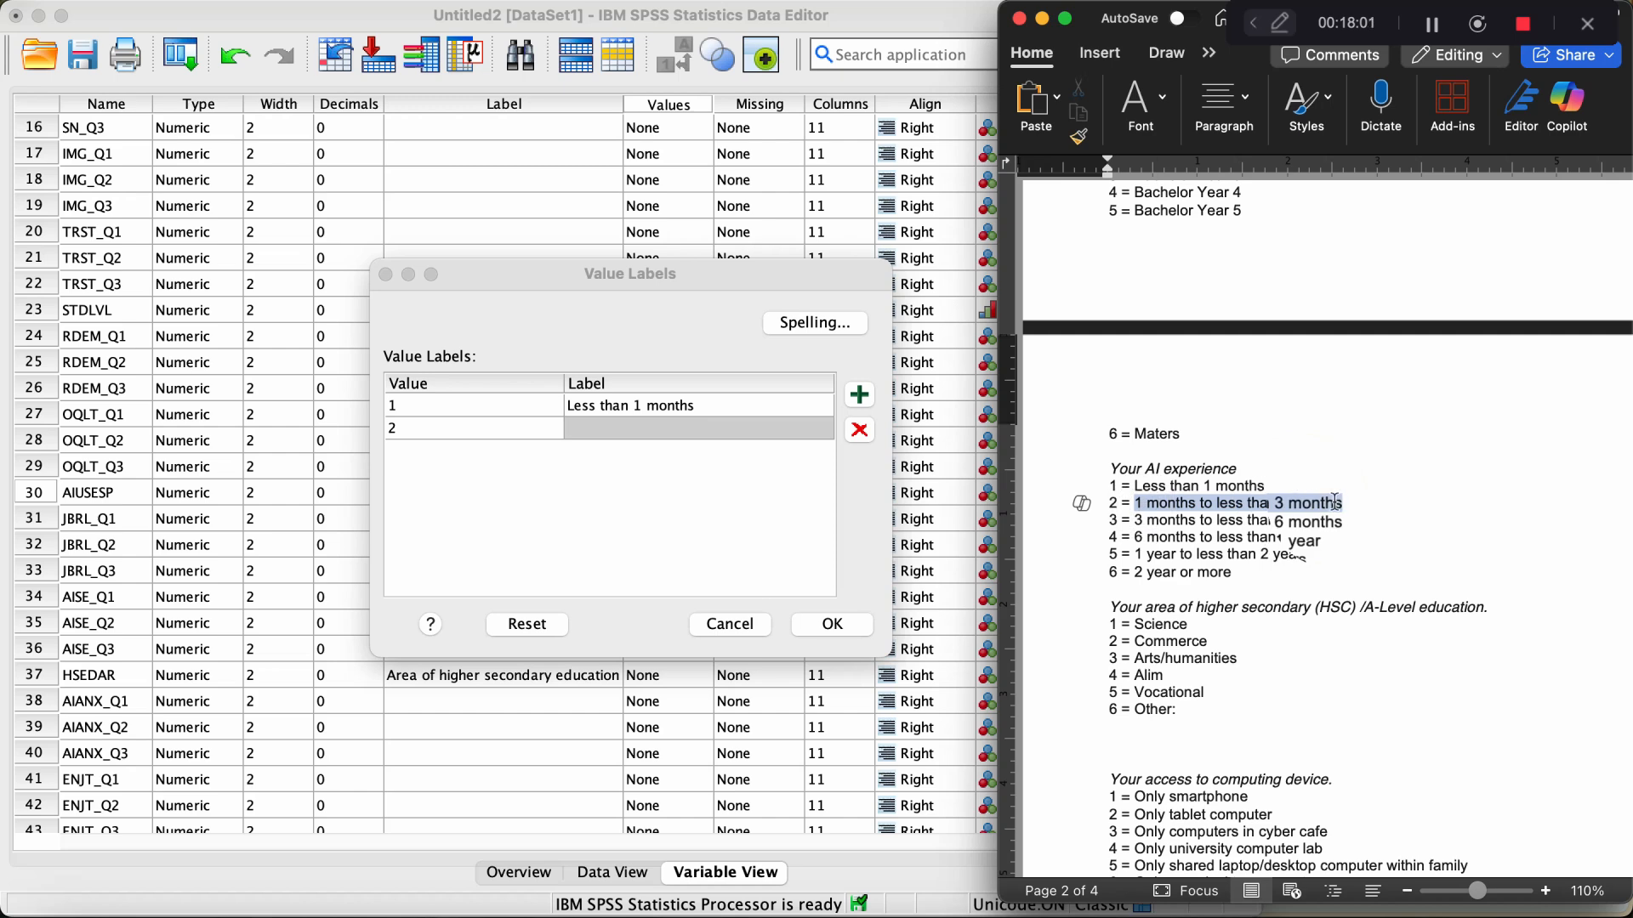
left_click(640, 431)
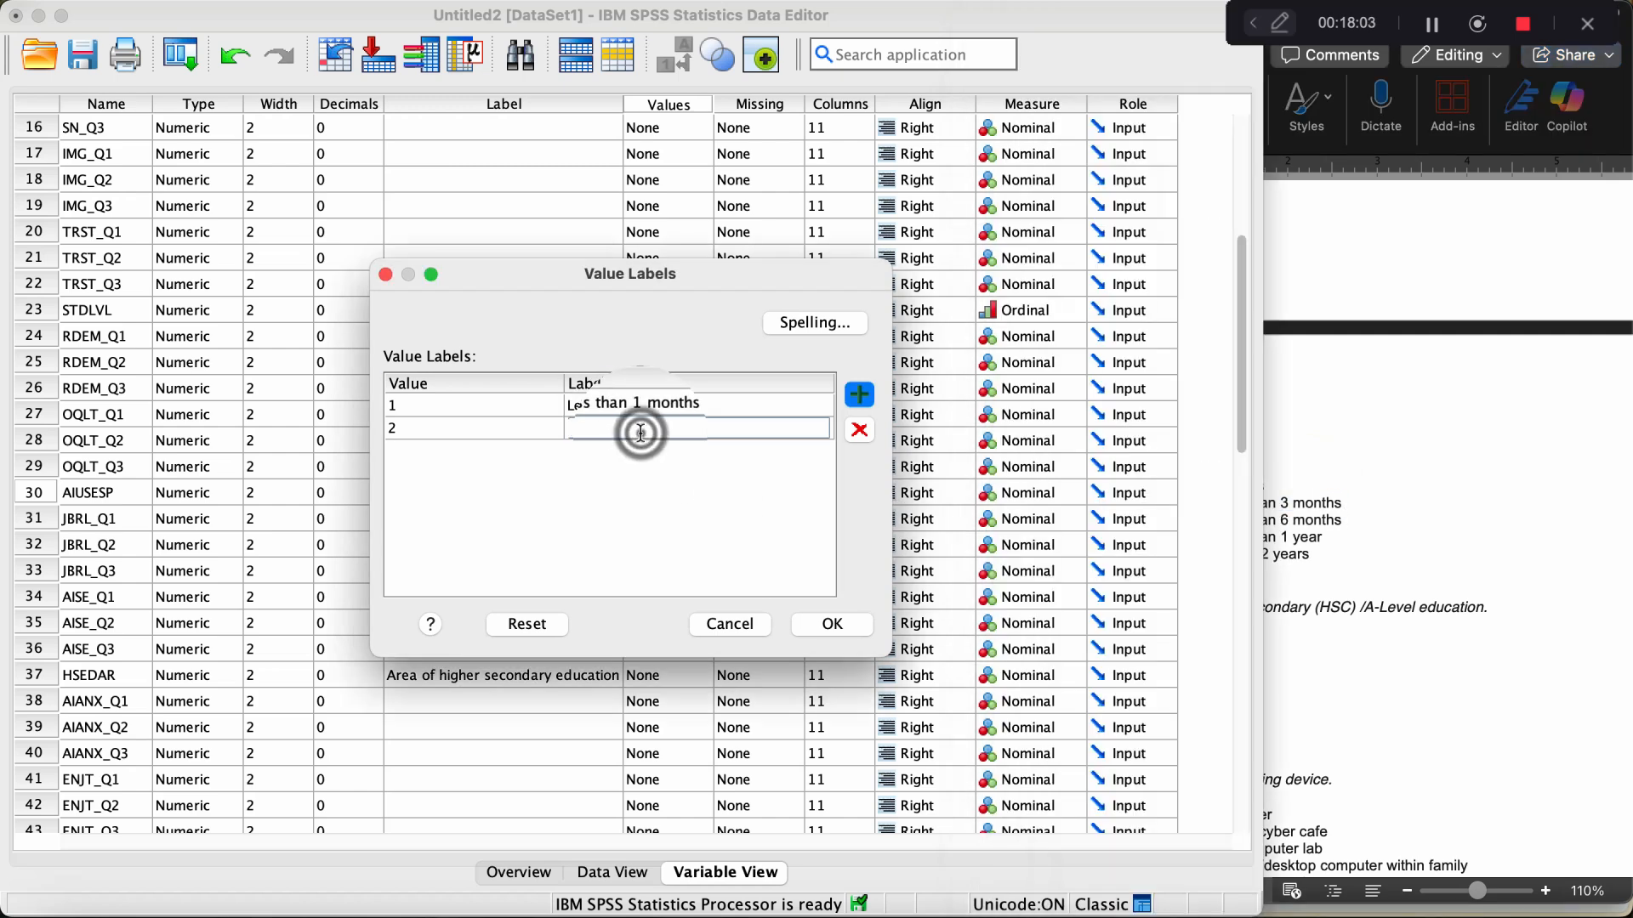
key("super+v")
key("Return")
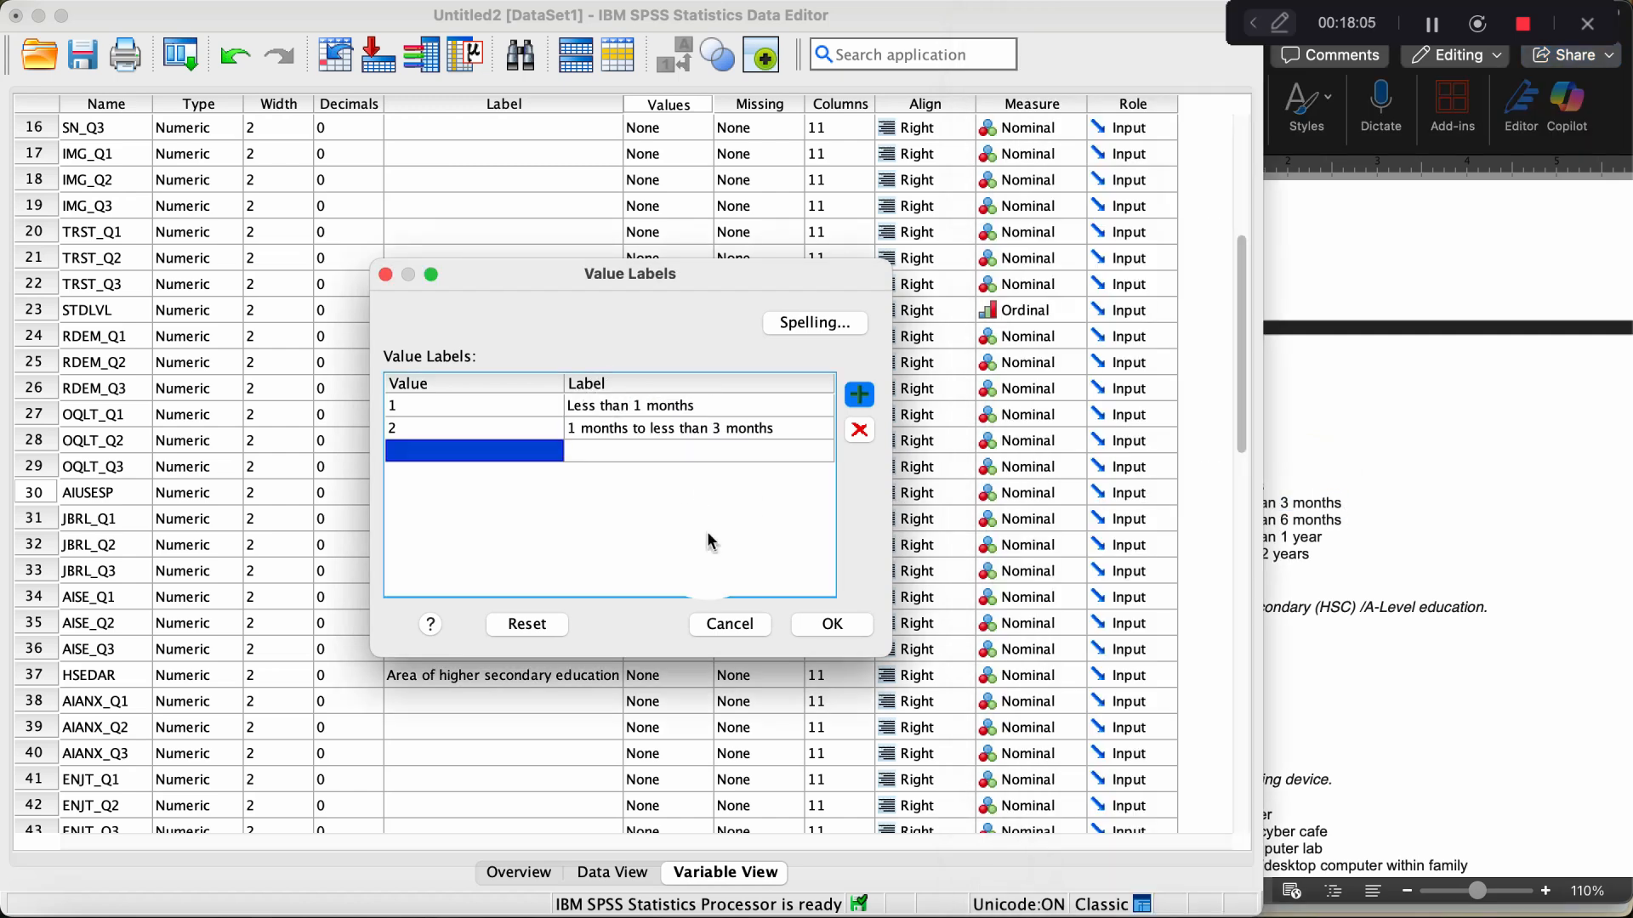
Add value 3 to AIUSESP with the label "3 months to less than 6 months" copied from the Word document.
type("3")
left_click(1372, 538)
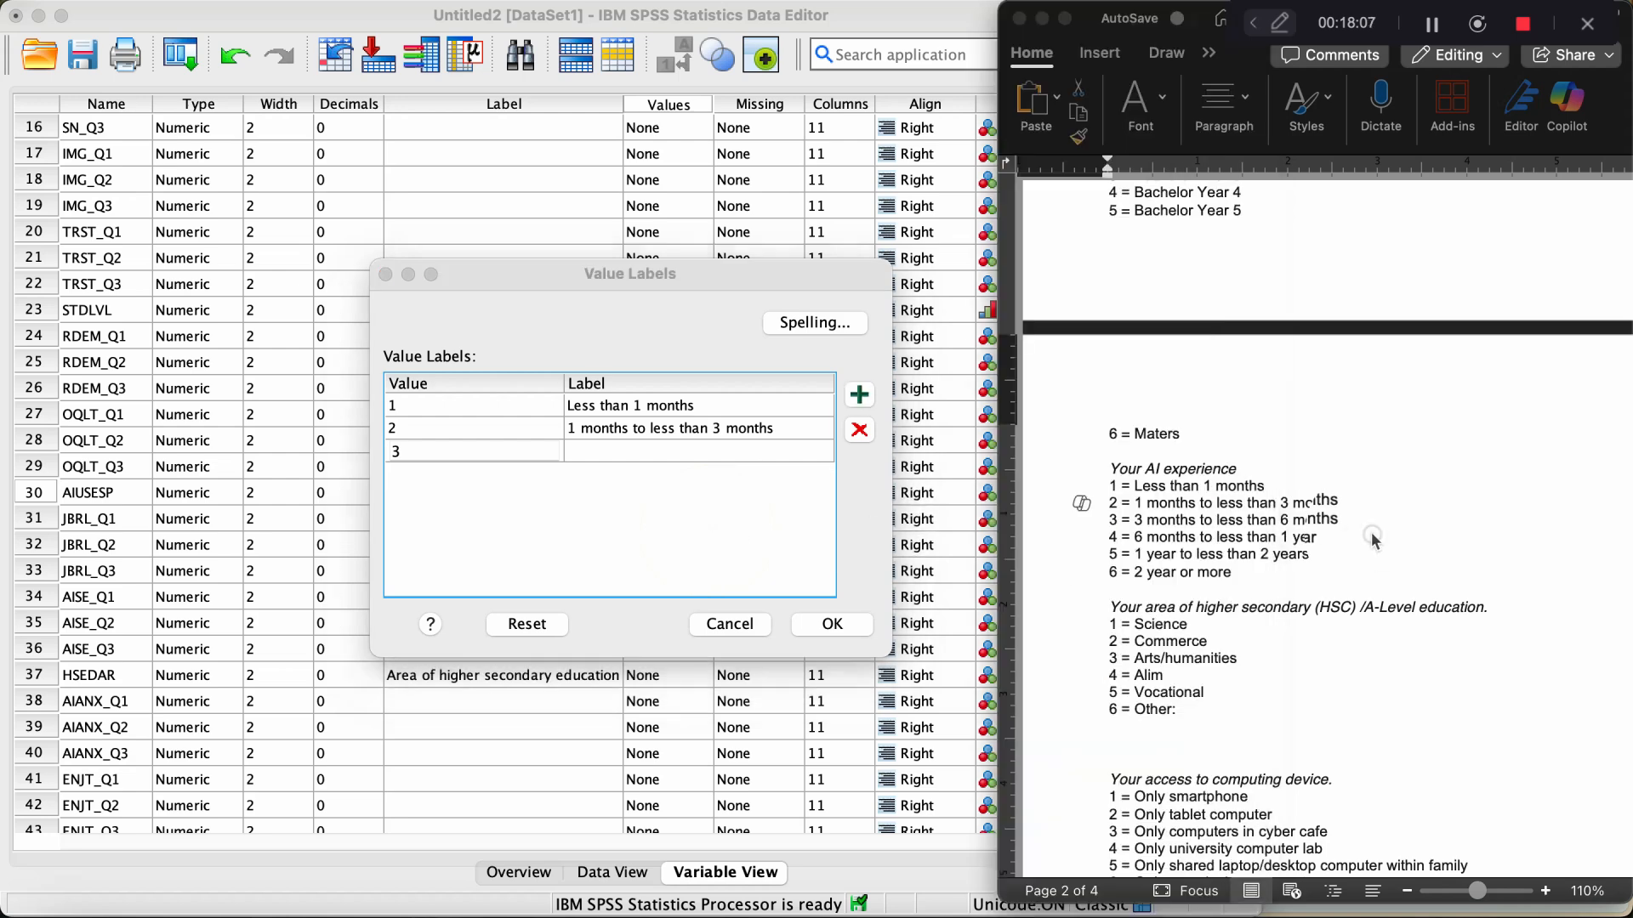
left_click_drag(1132, 518, 1320, 515)
key("super+c")
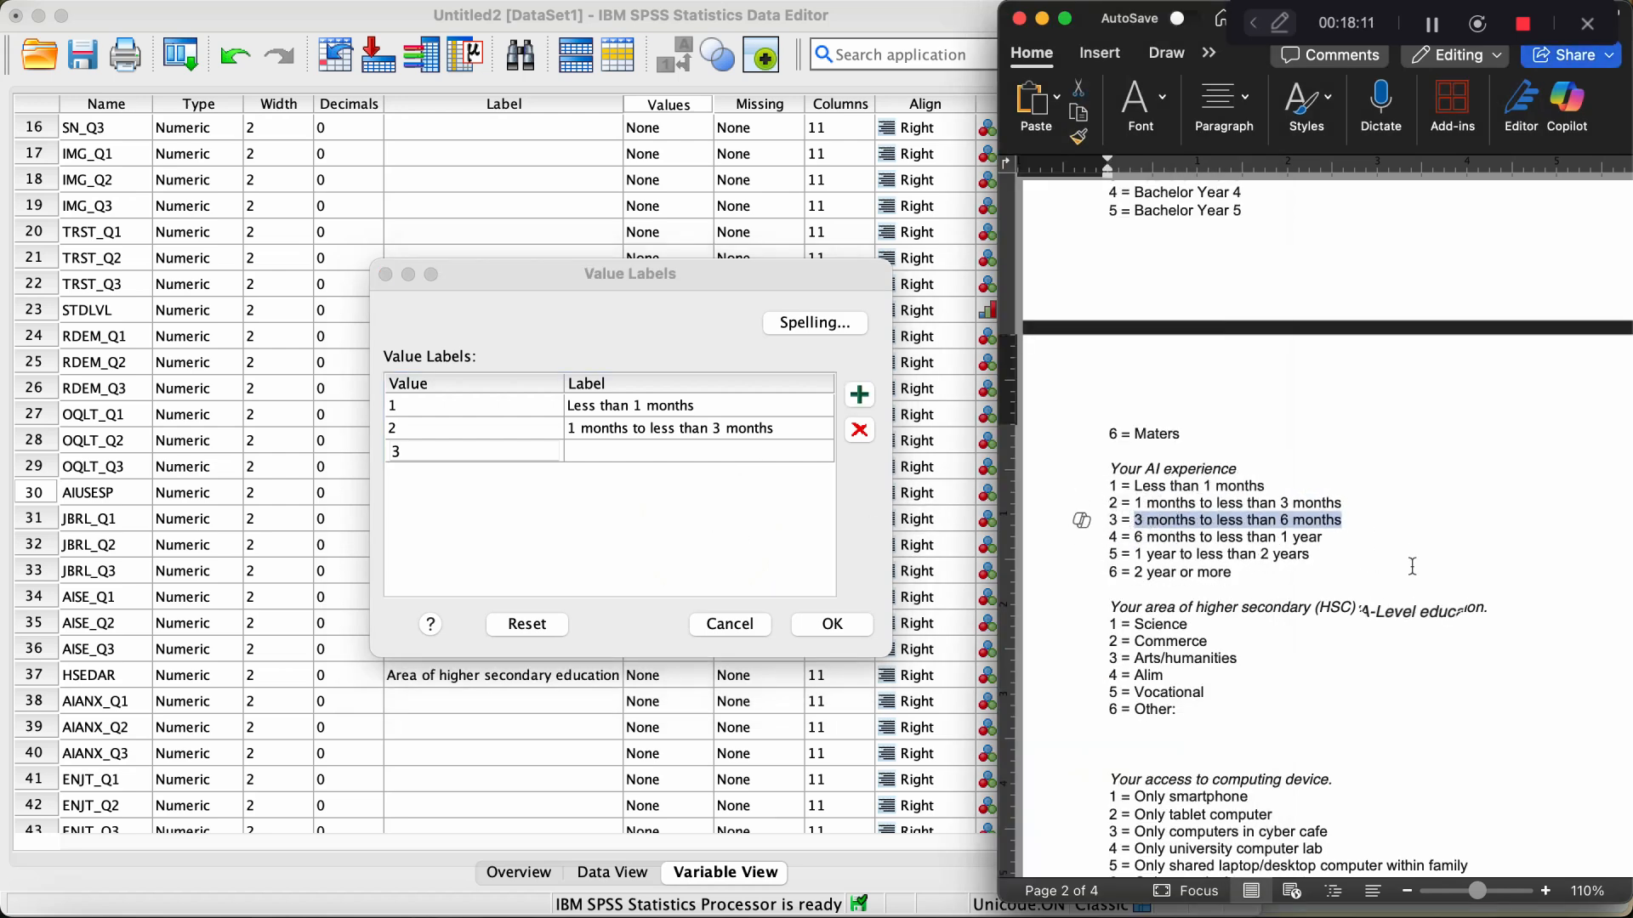
left_click(604, 450)
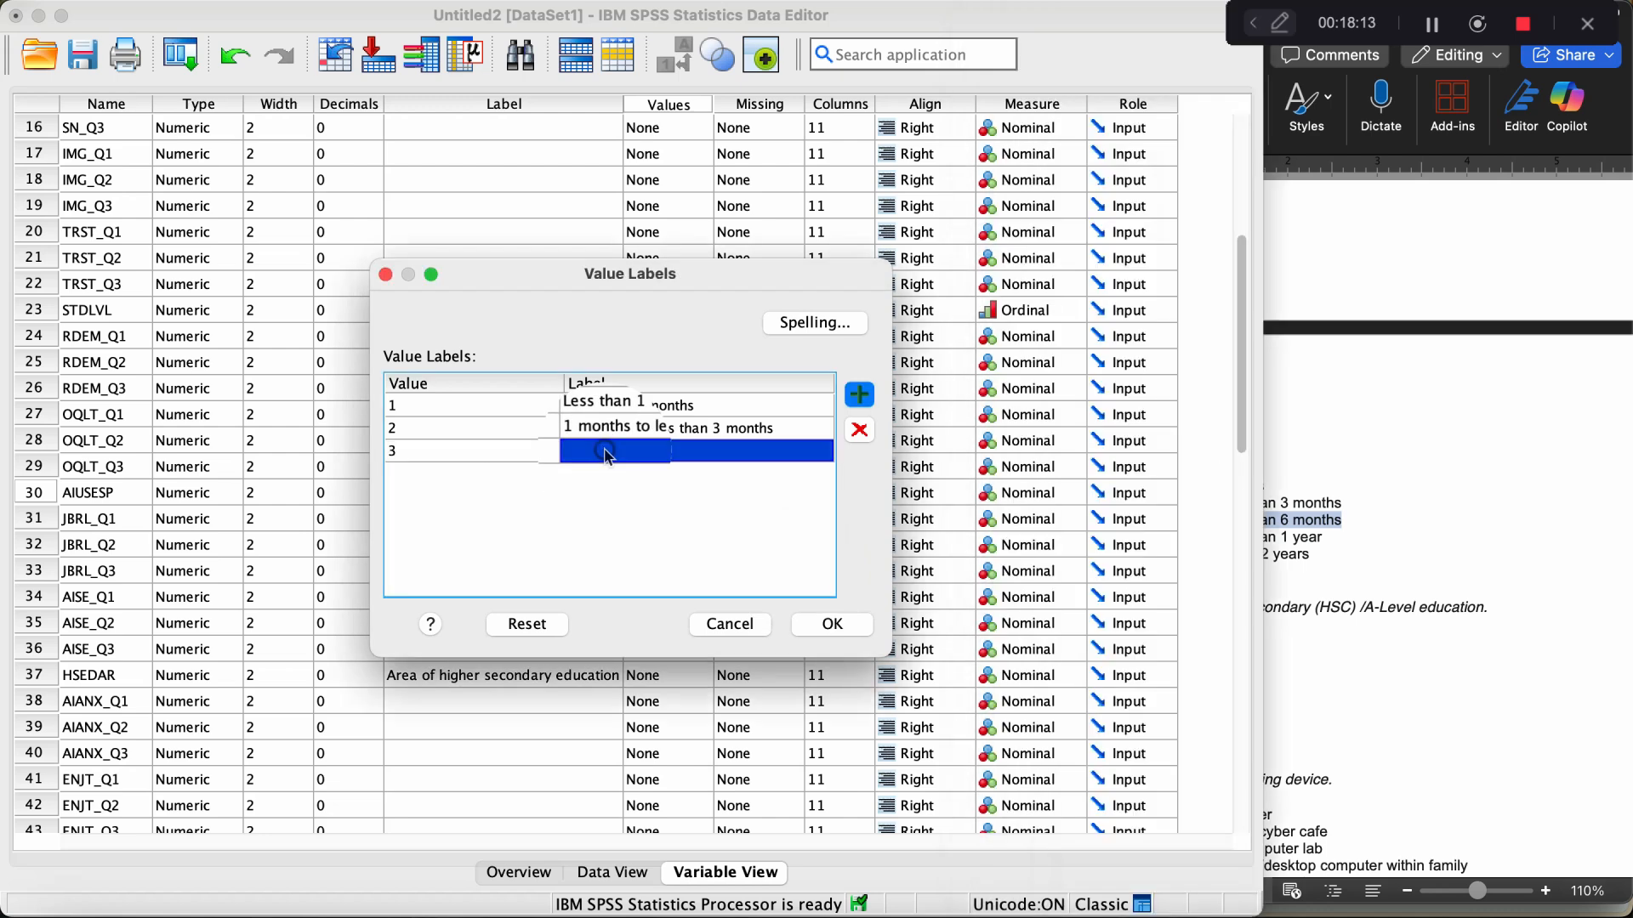
left_click(605, 450)
key("super+v")
key("Return")
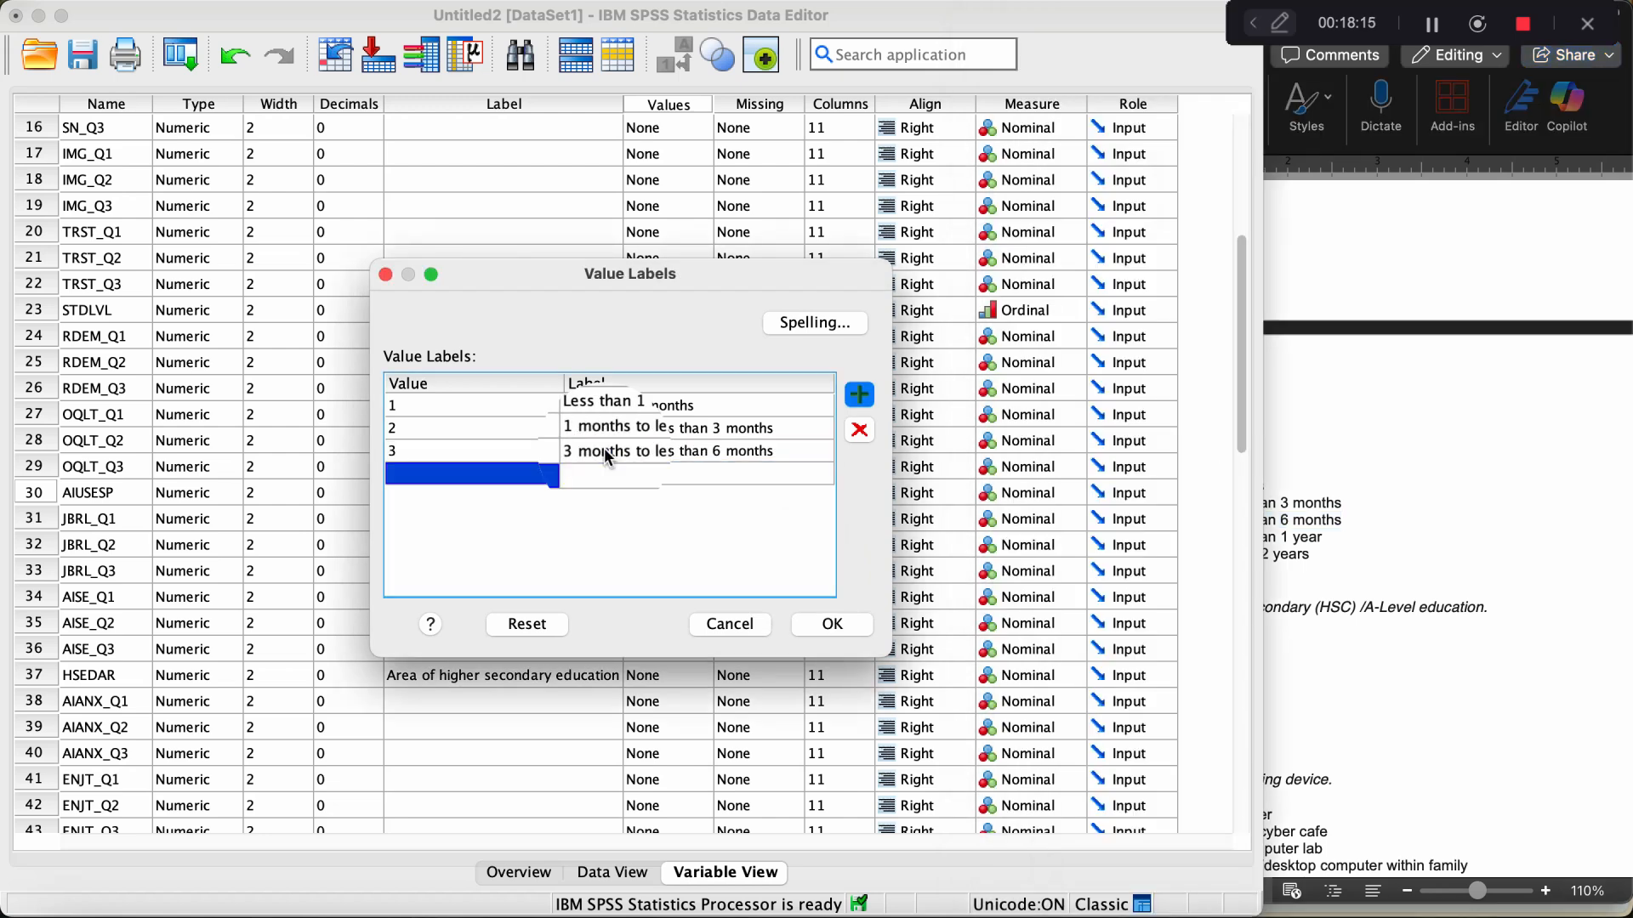
Add value 4 to AIUSESP with the label "6 months to less than 1 year" copied from the Word document.
left_click(1399, 517)
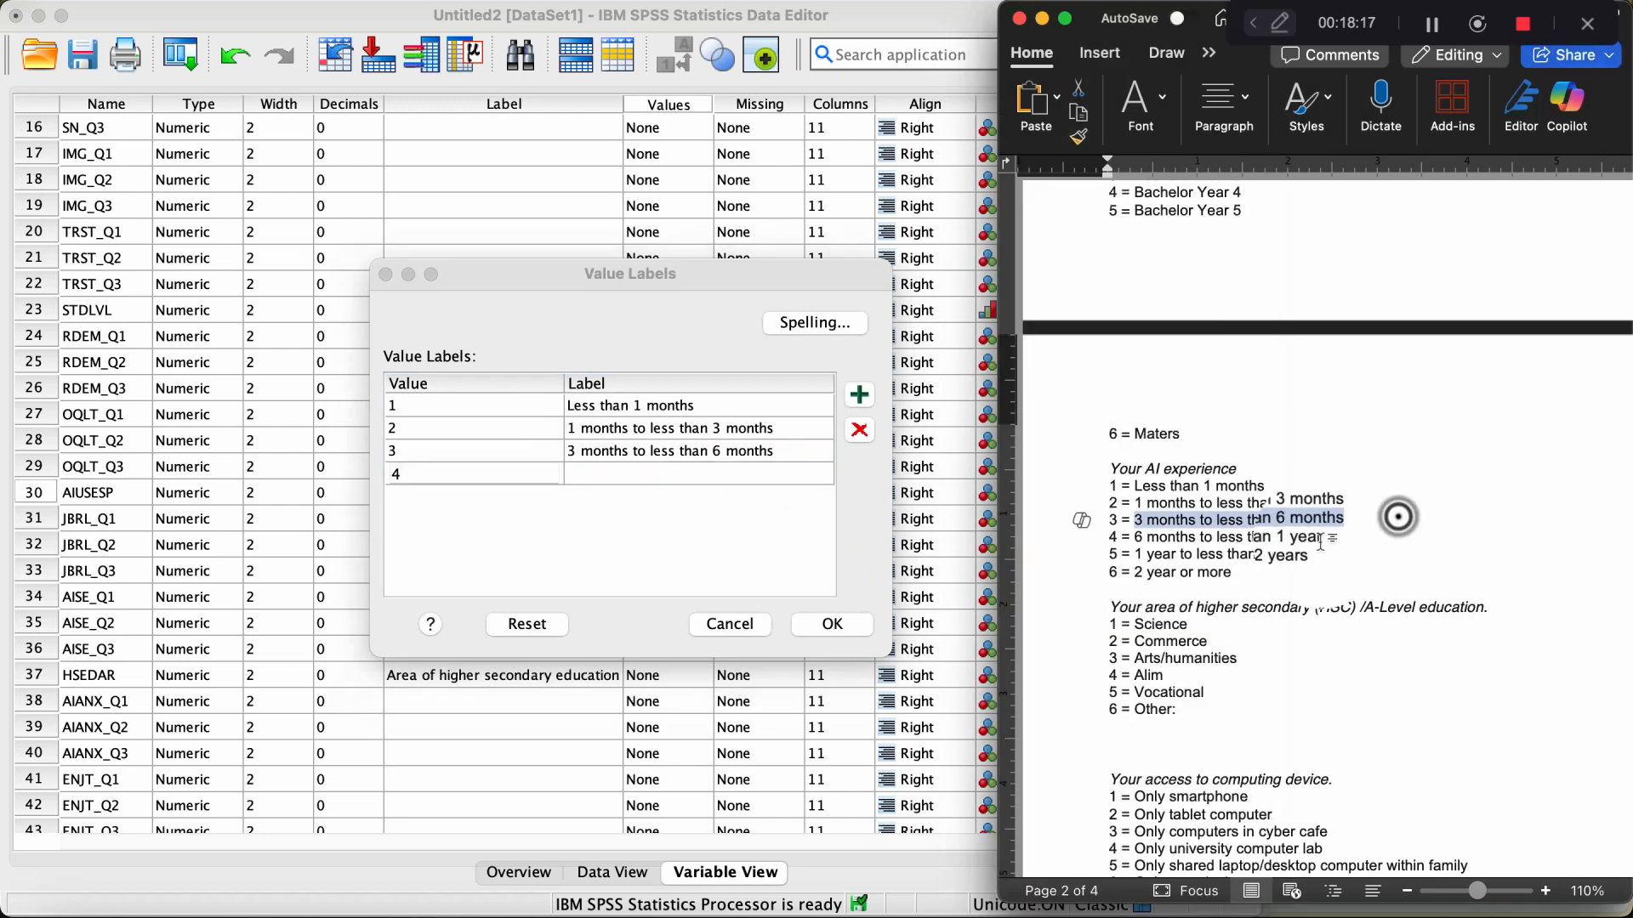
left_click(1138, 535)
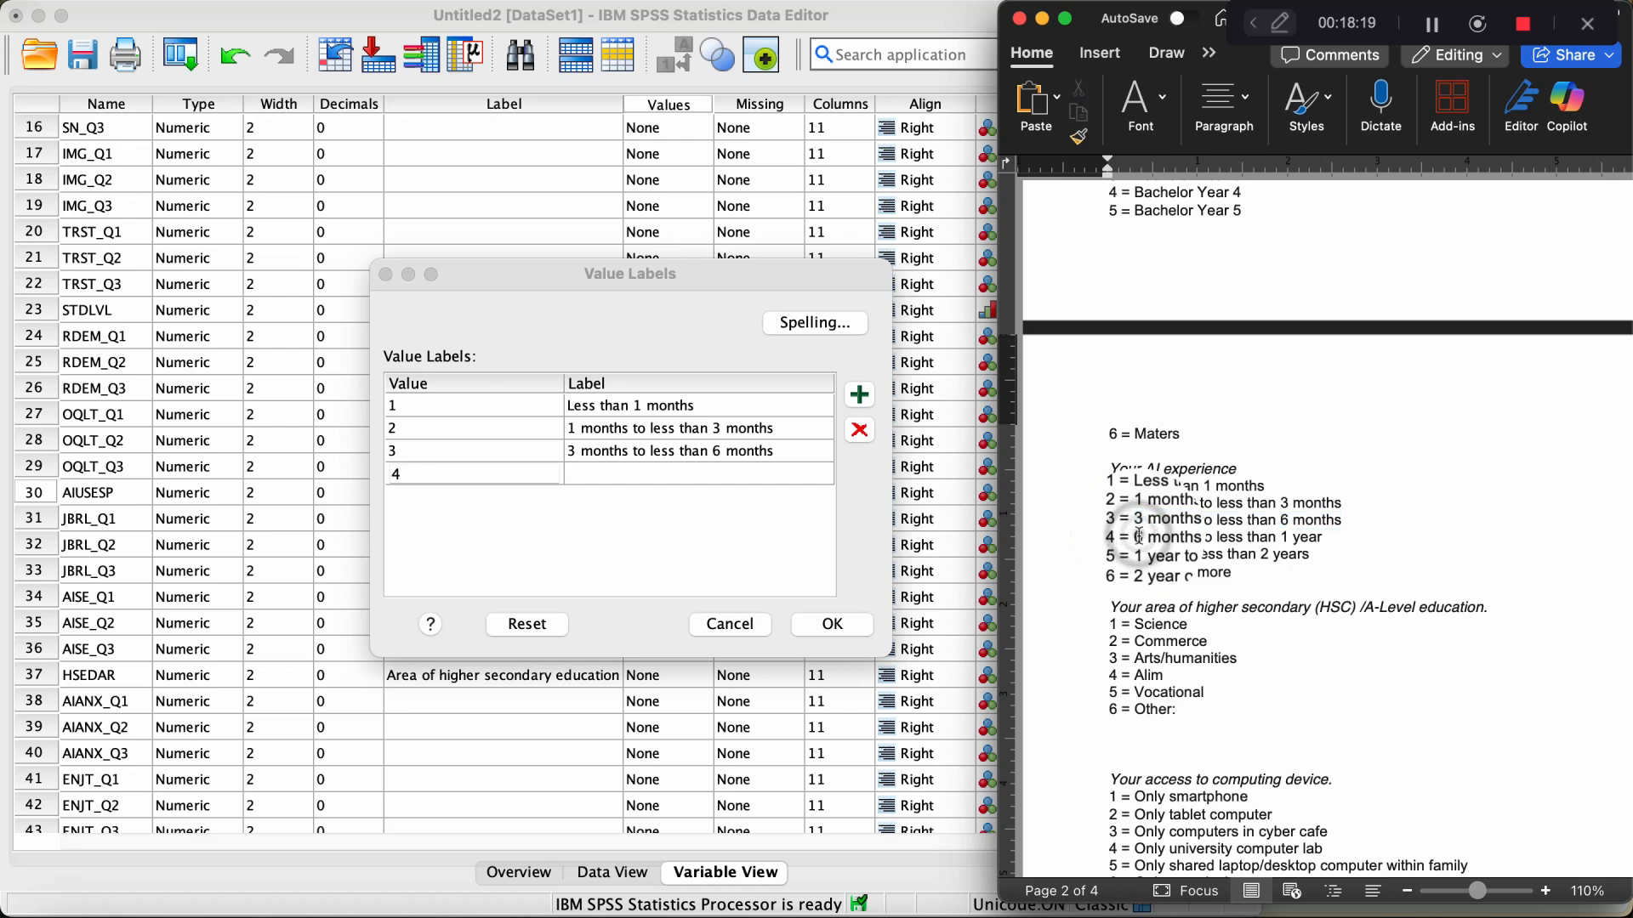
left_click_drag(1138, 535, 653, 473)
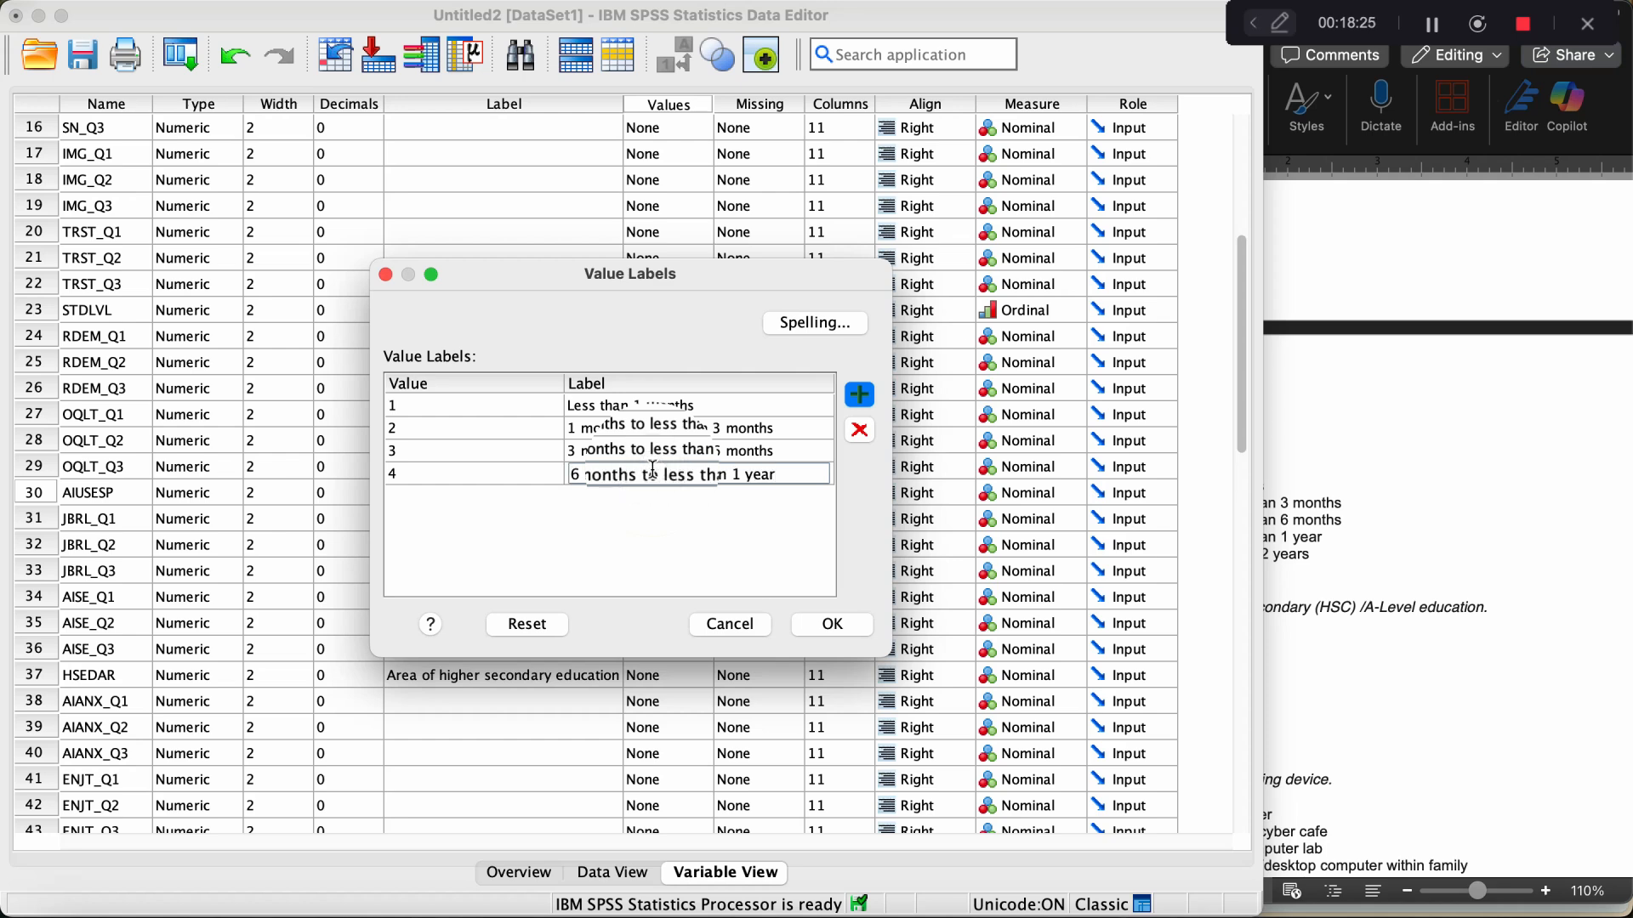
Add value 5 to AIUSESP with the label "1 year to less than 2 years" copied from the Word document.
key("Return")
type("5")
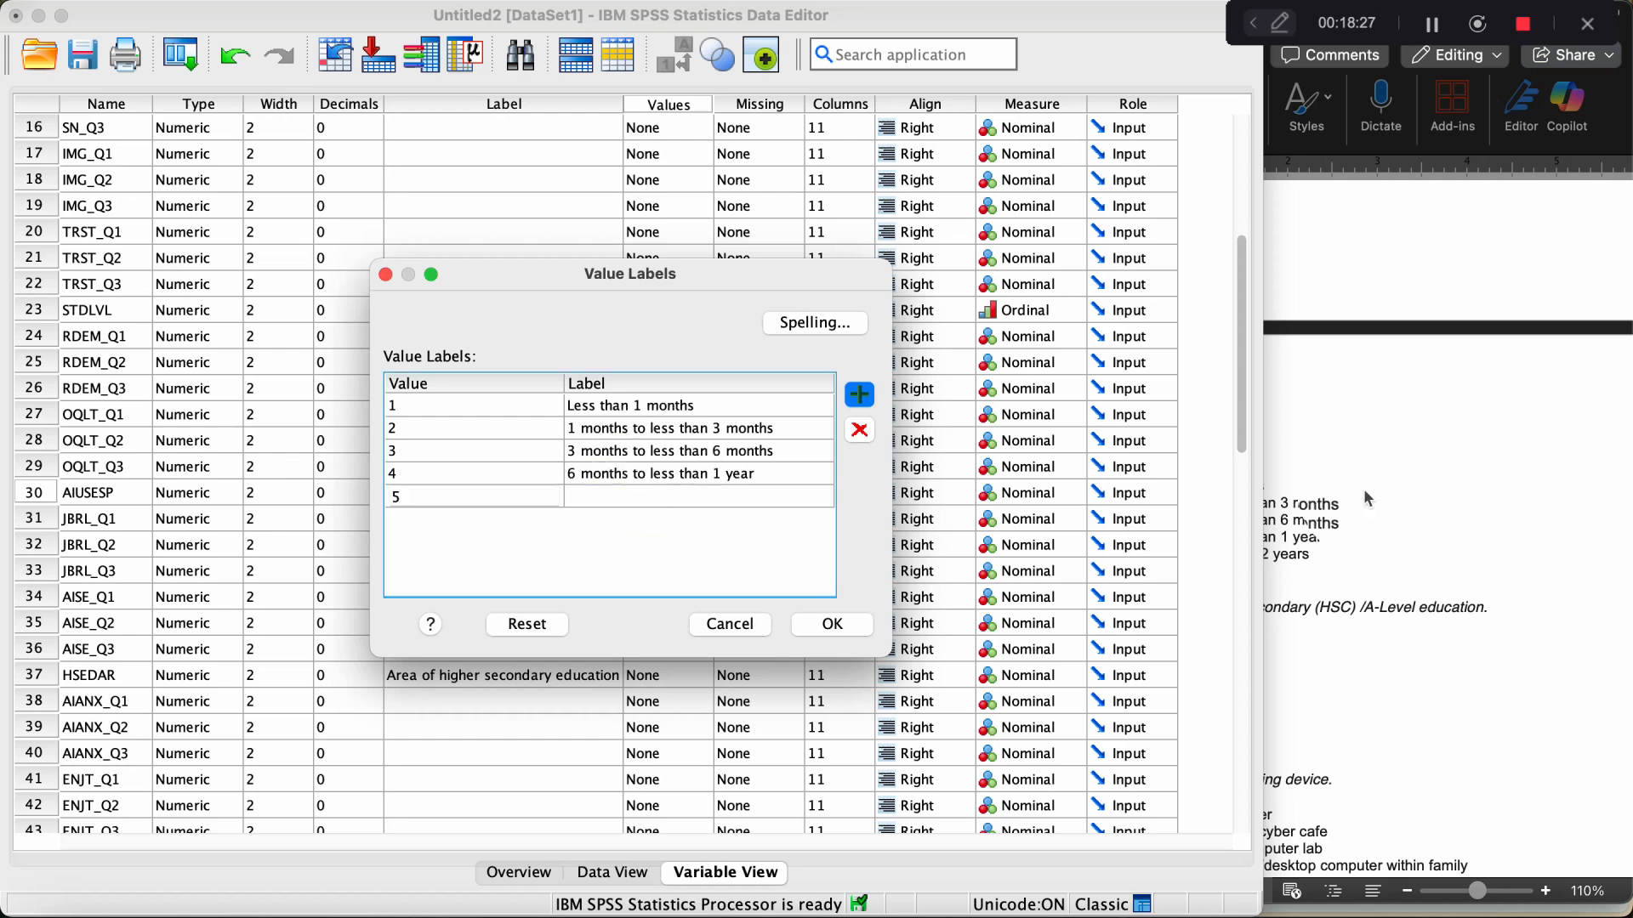
left_click(1450, 572)
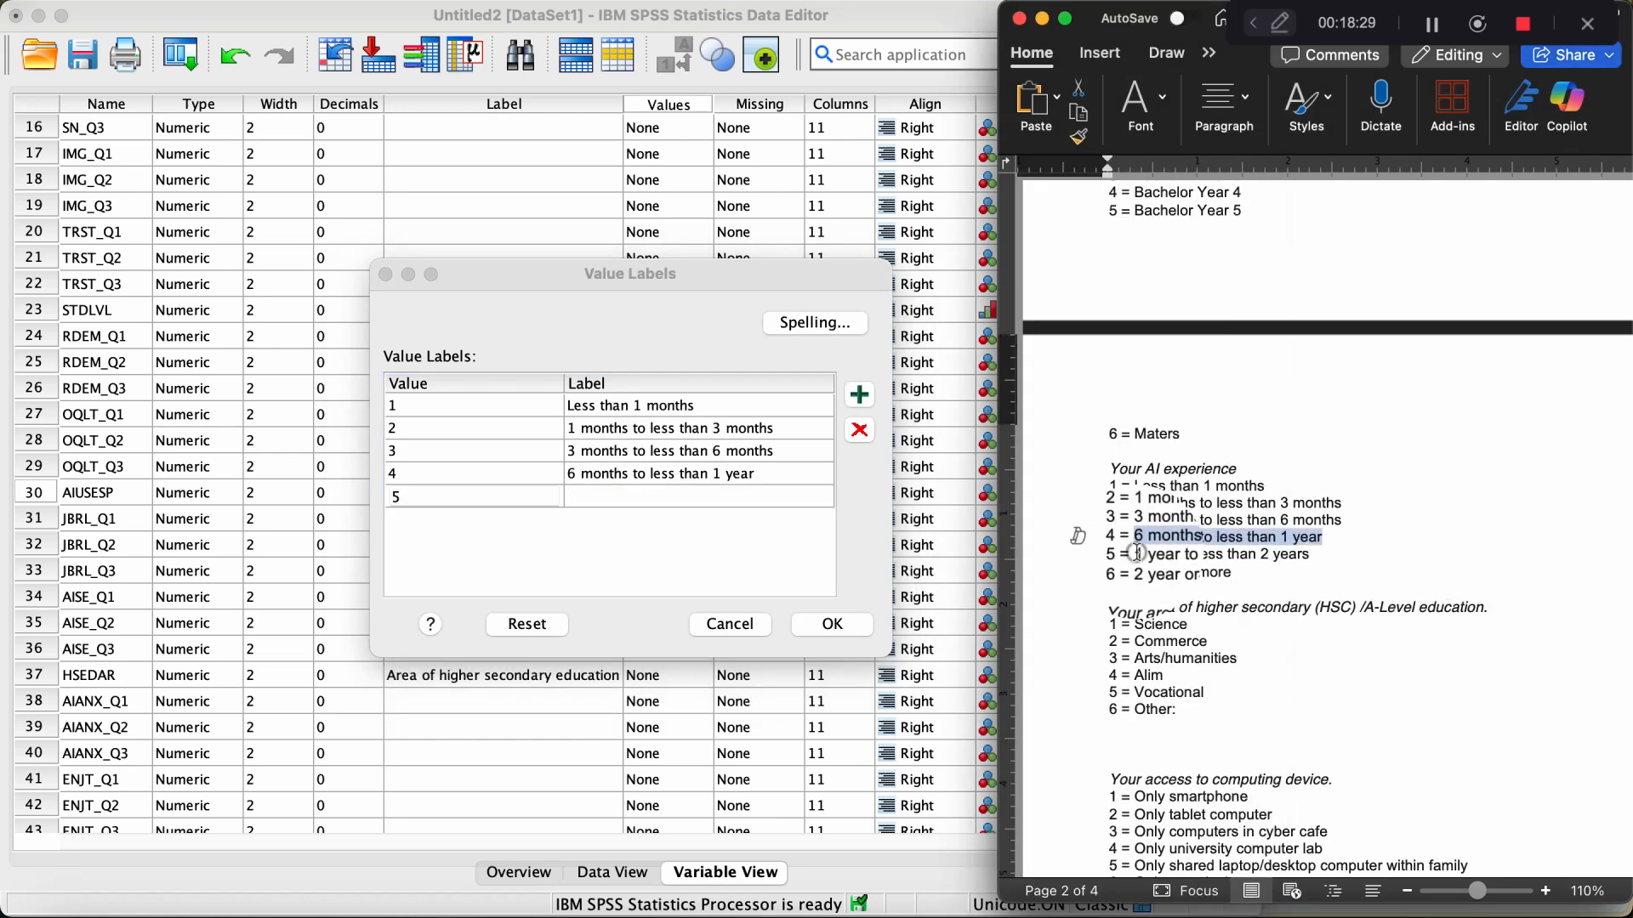
left_click_drag(1137, 553, 1302, 557)
key("super+c")
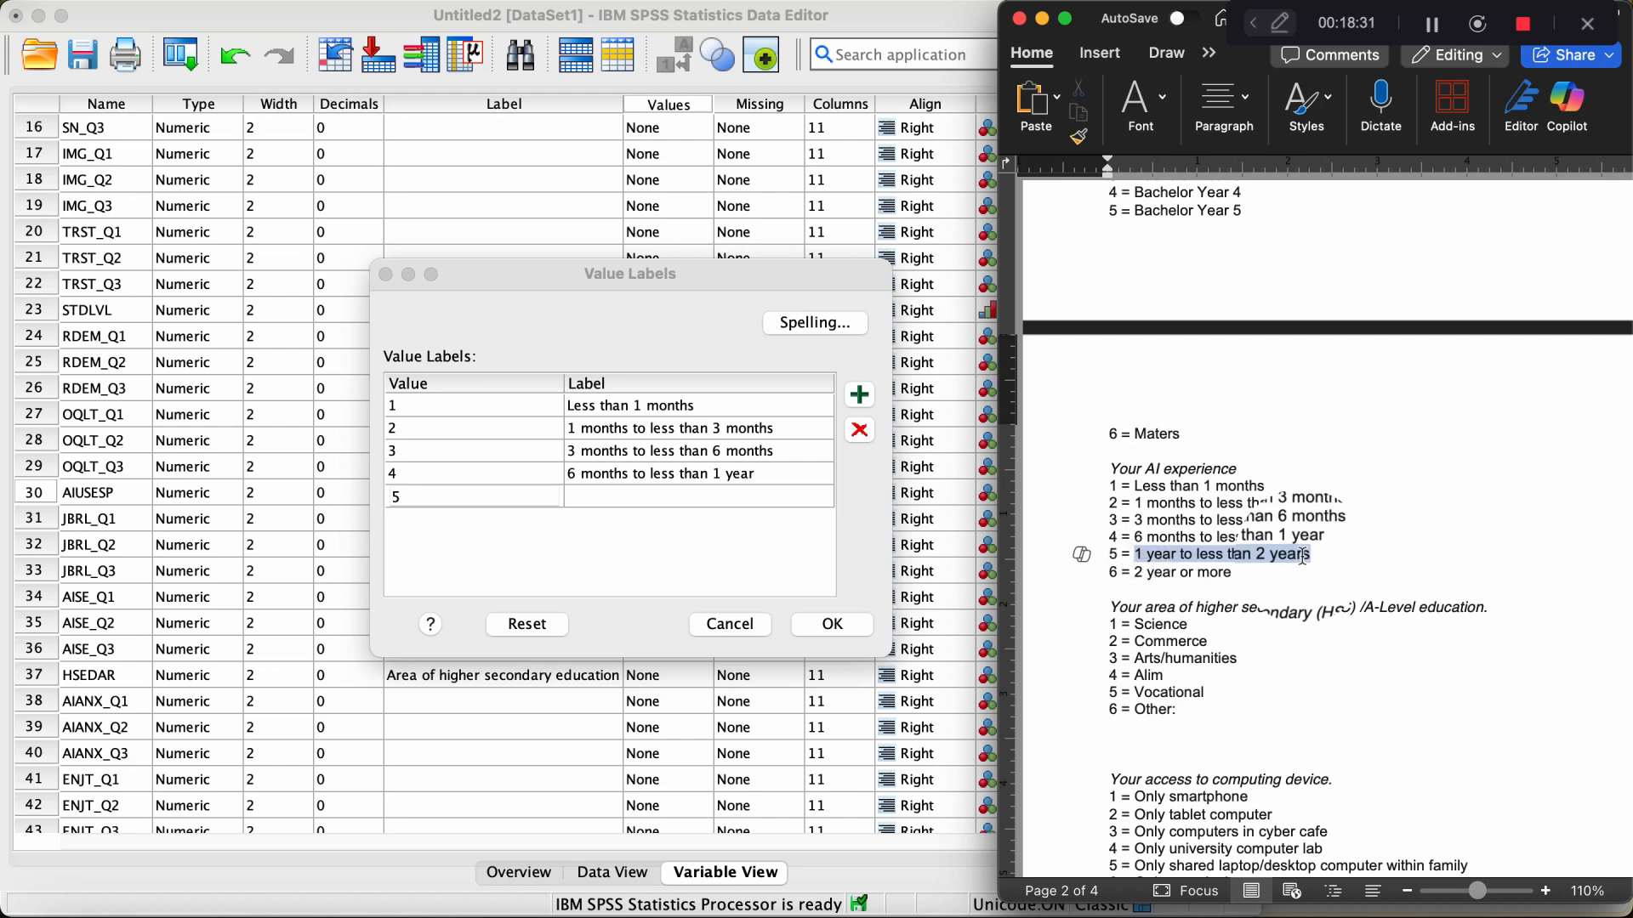
double_click(591, 495)
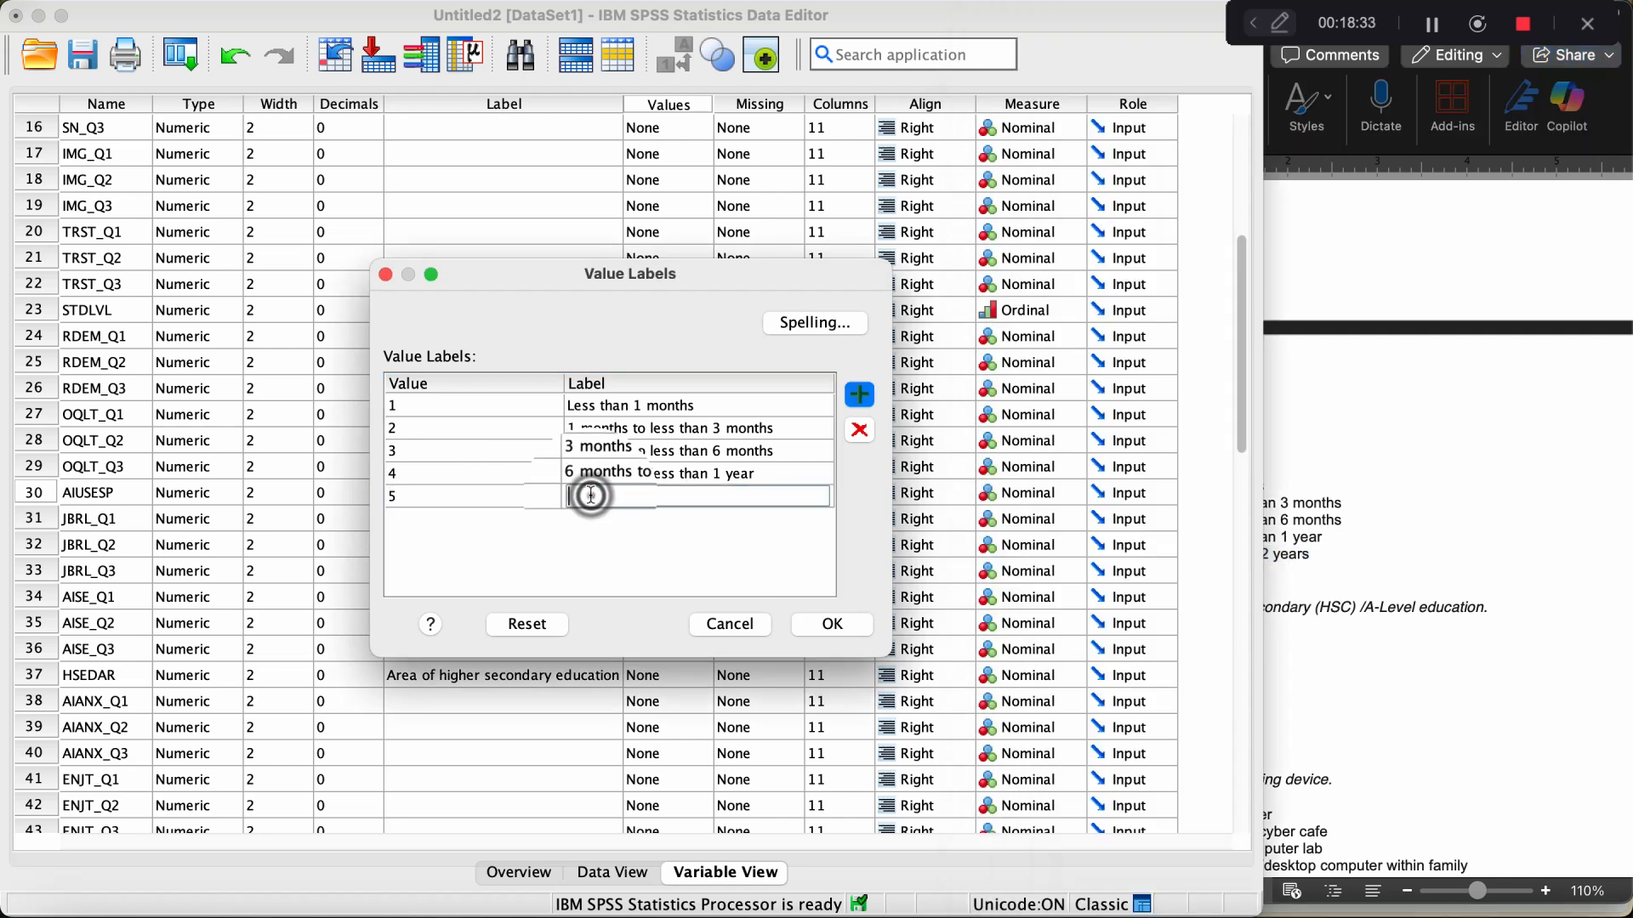
key("super+v")
key("Return")
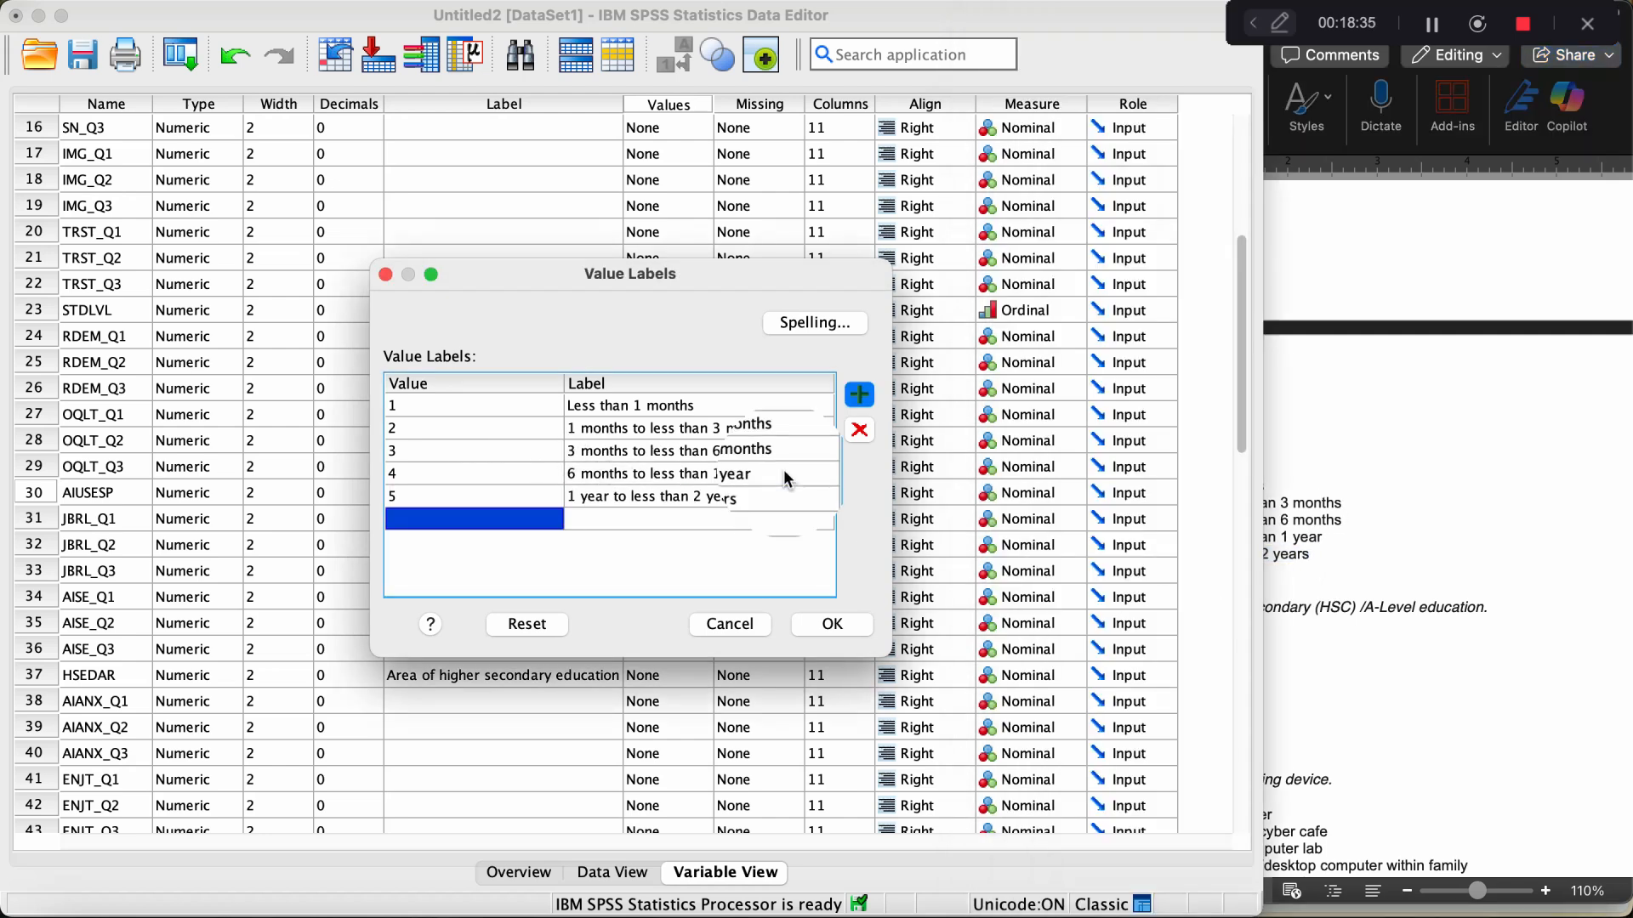
Add value 6 to AIUSESP with the label "2 year or more" and set the variable's measure to Ordinal.
type("6")
left_click(1415, 595)
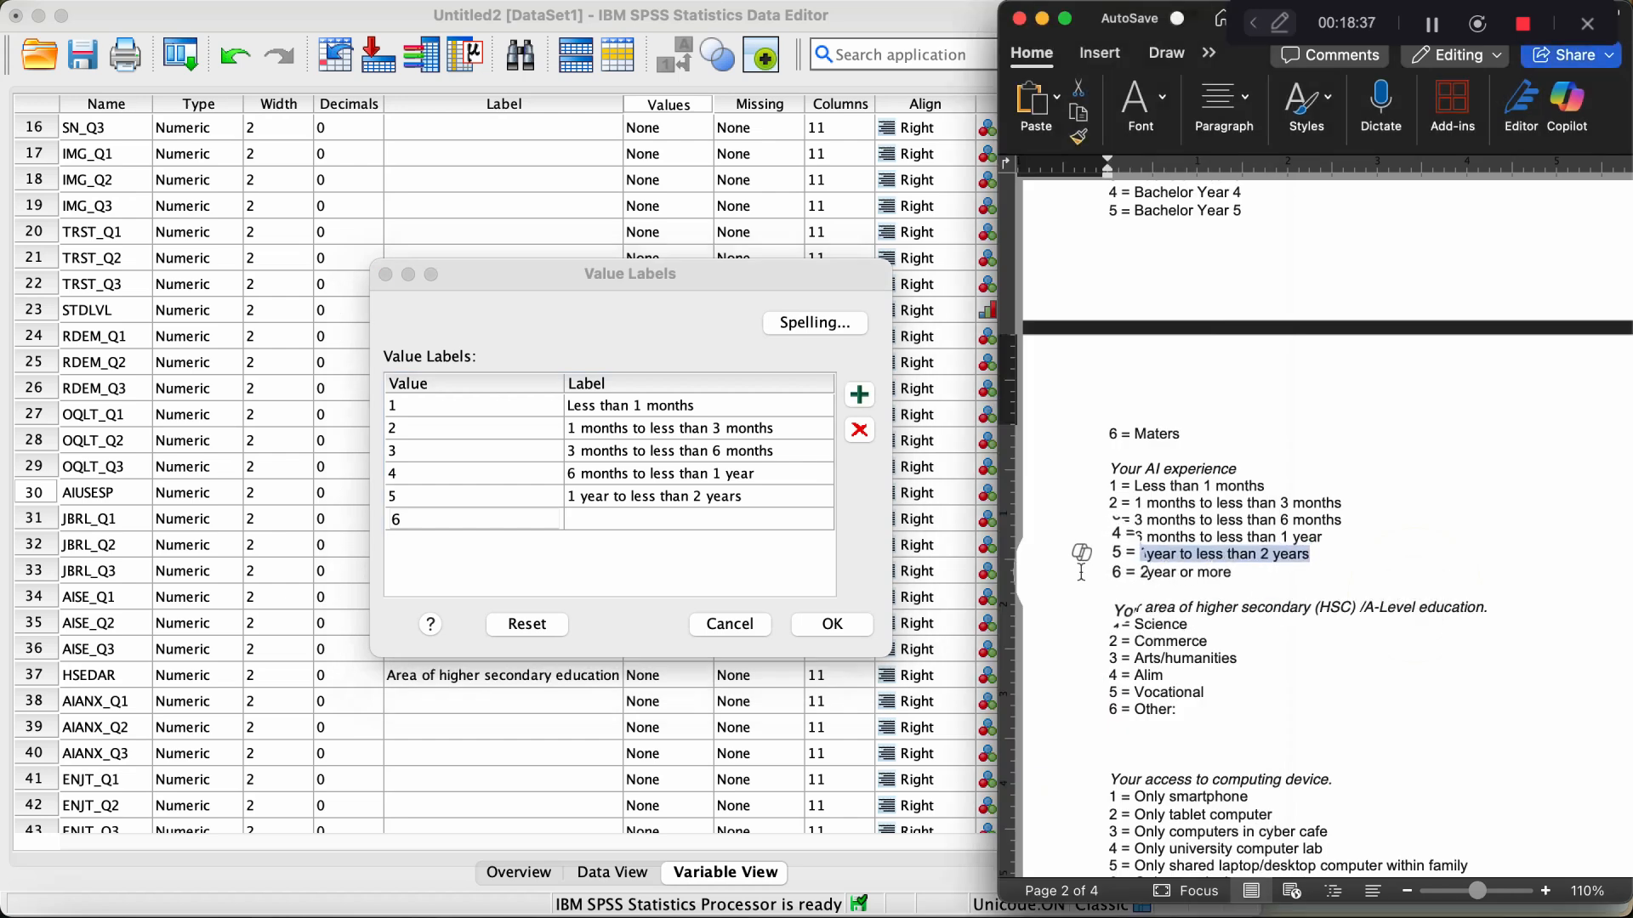
left_click_drag(1081, 562, 753, 517)
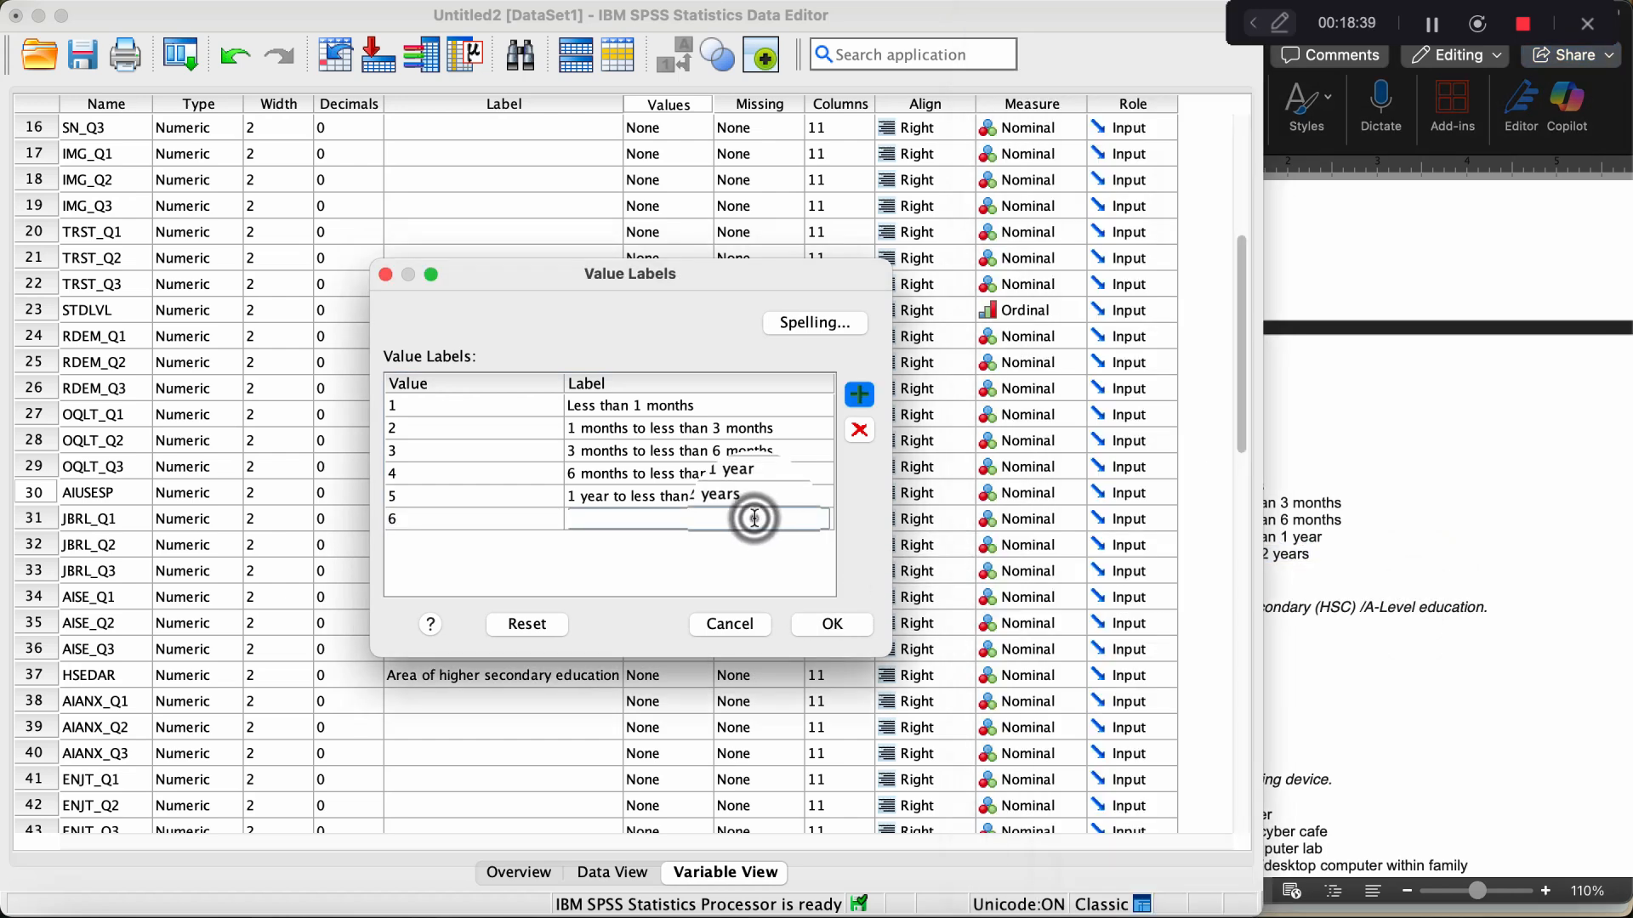
type("2 year or more")
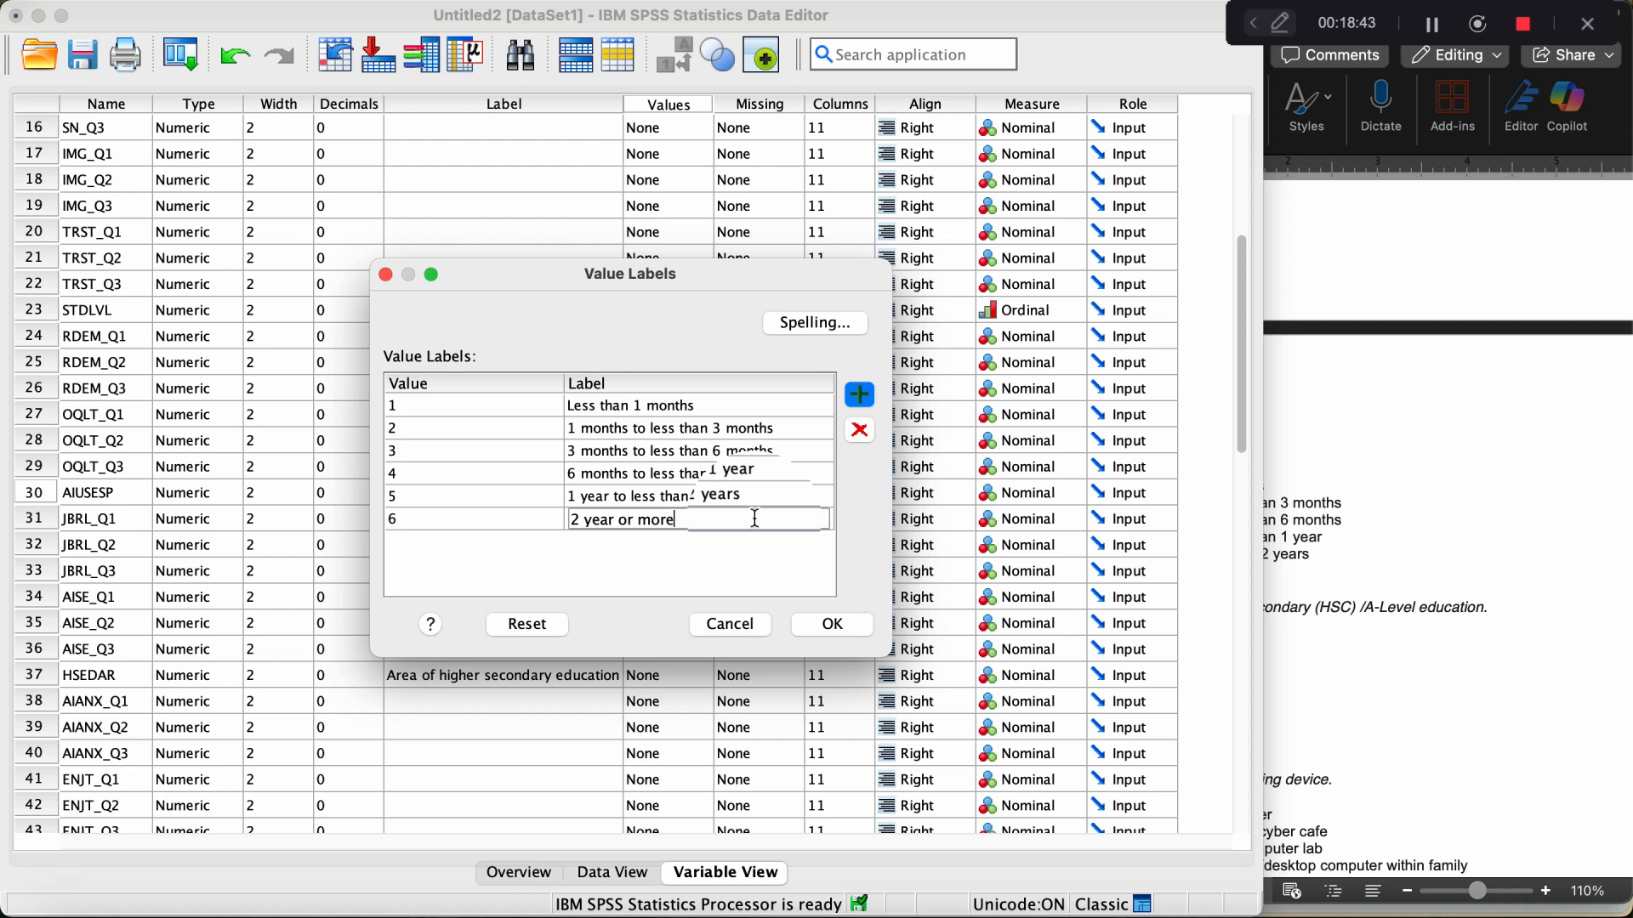
left_click(835, 625)
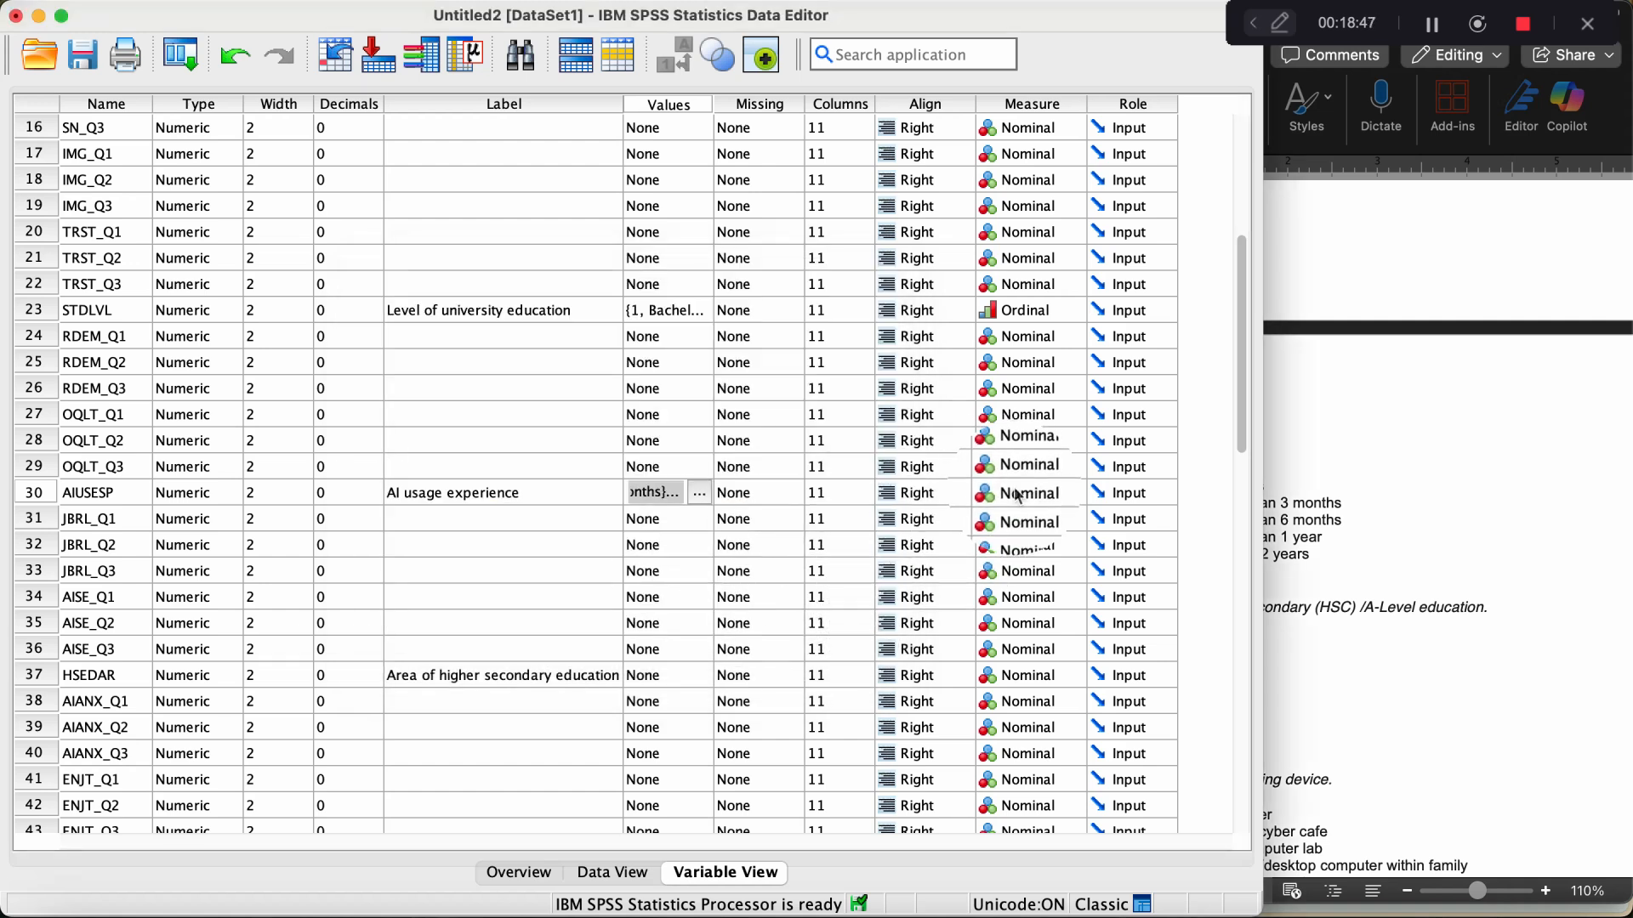
left_click(1018, 492)
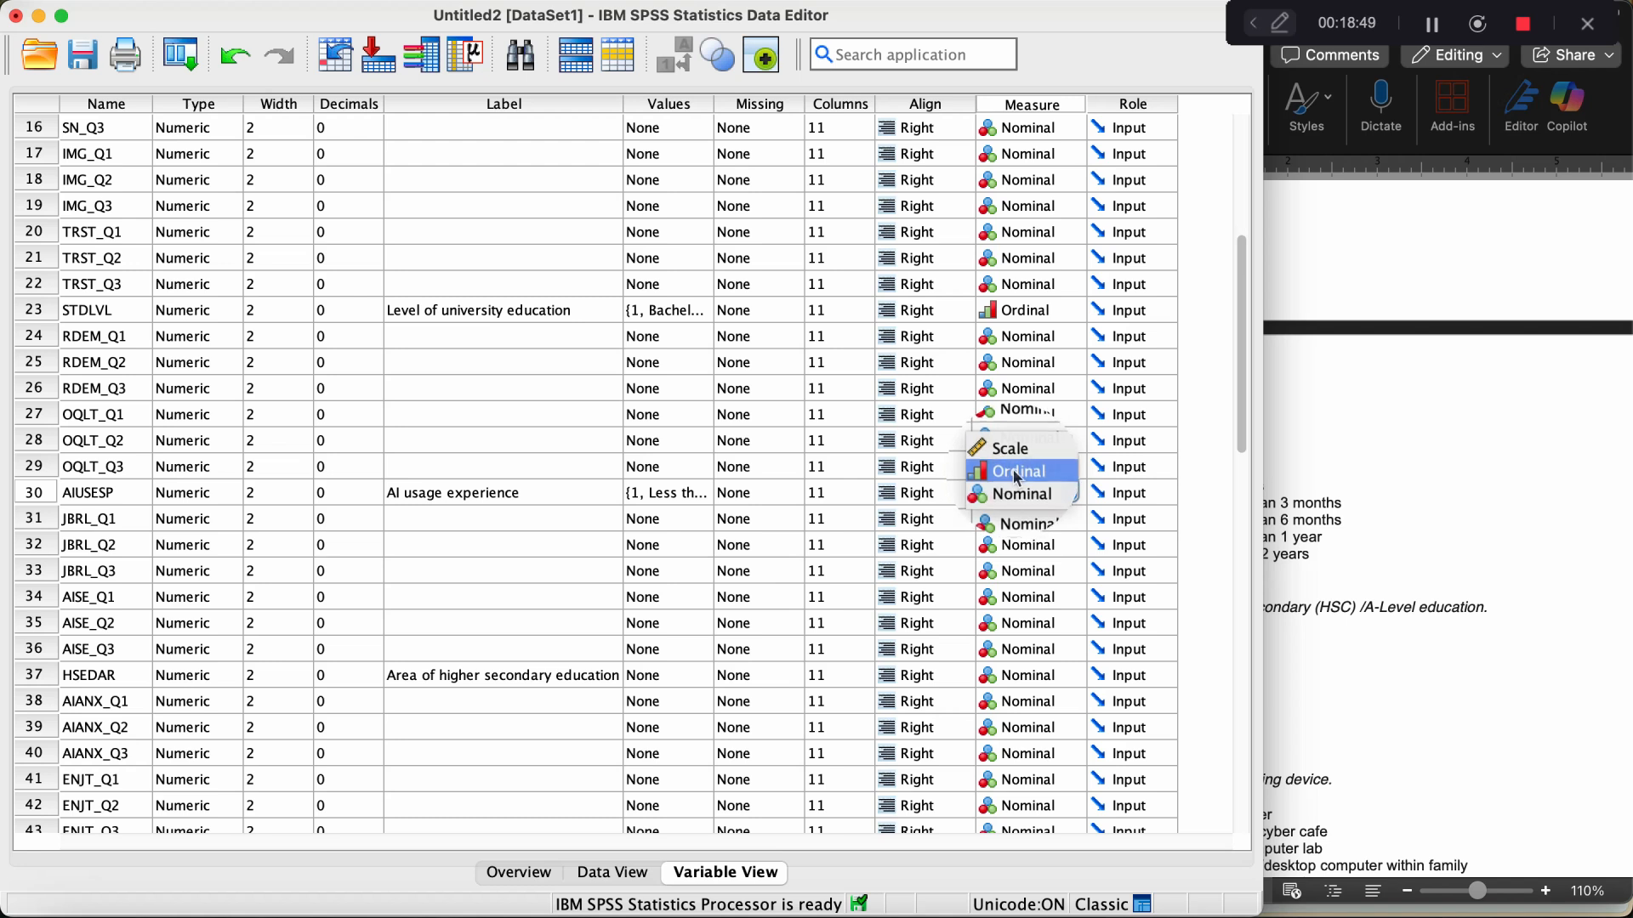
left_click(1018, 473)
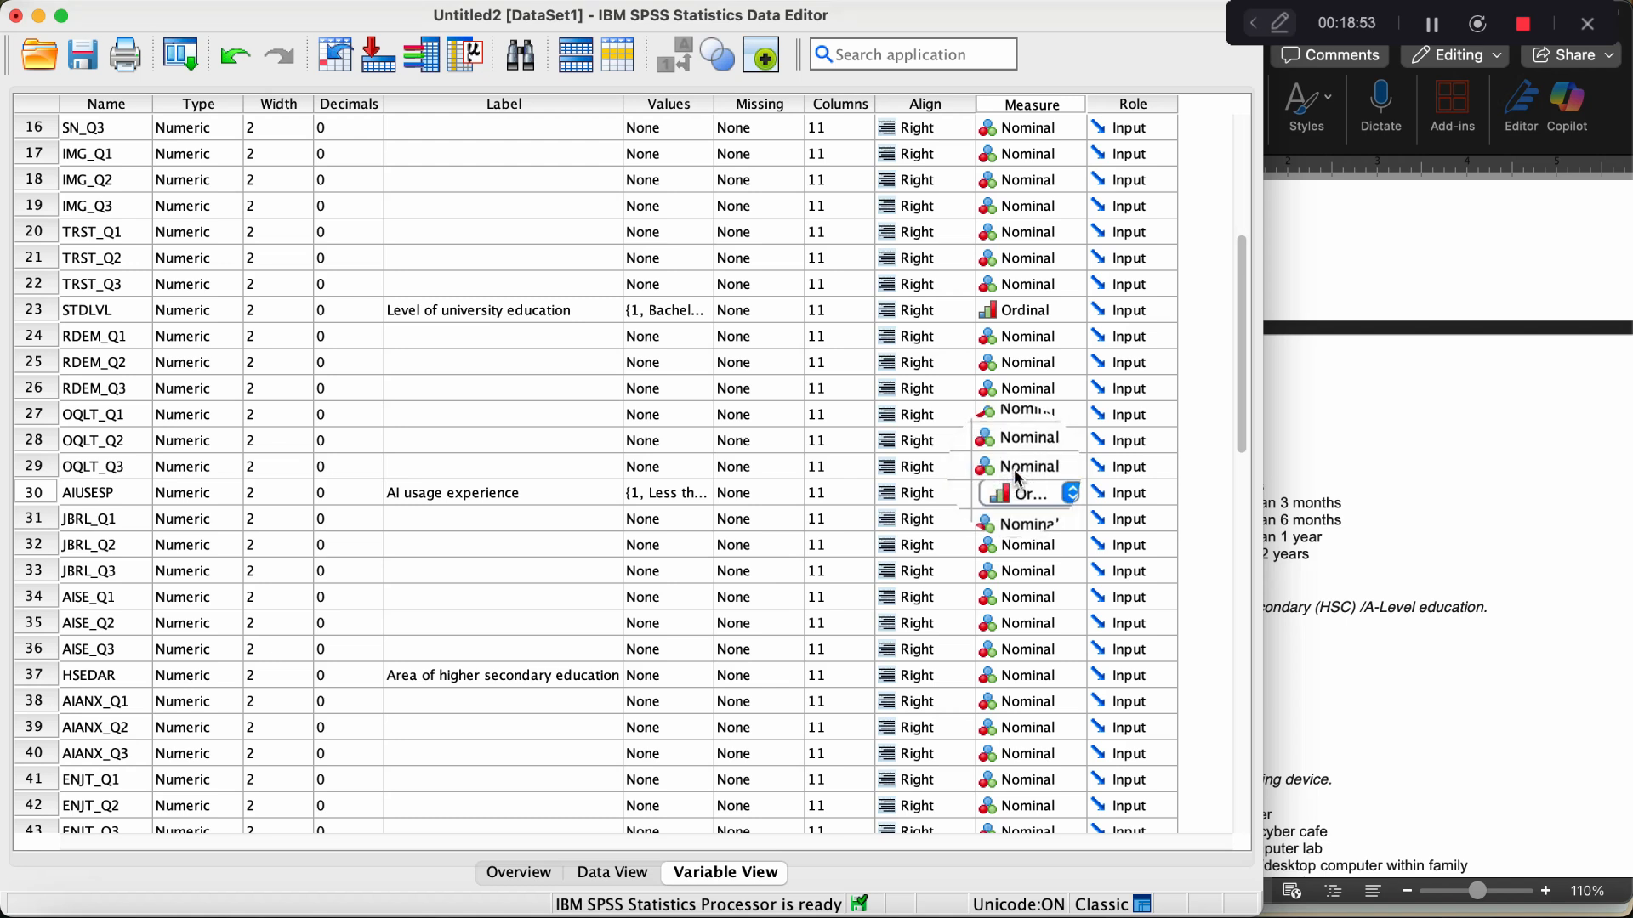
Check the codes for area of higher secondary education in the Word document and add value 1 to the value labels of HSEDAR.
scroll(509, 615, "down", 5)
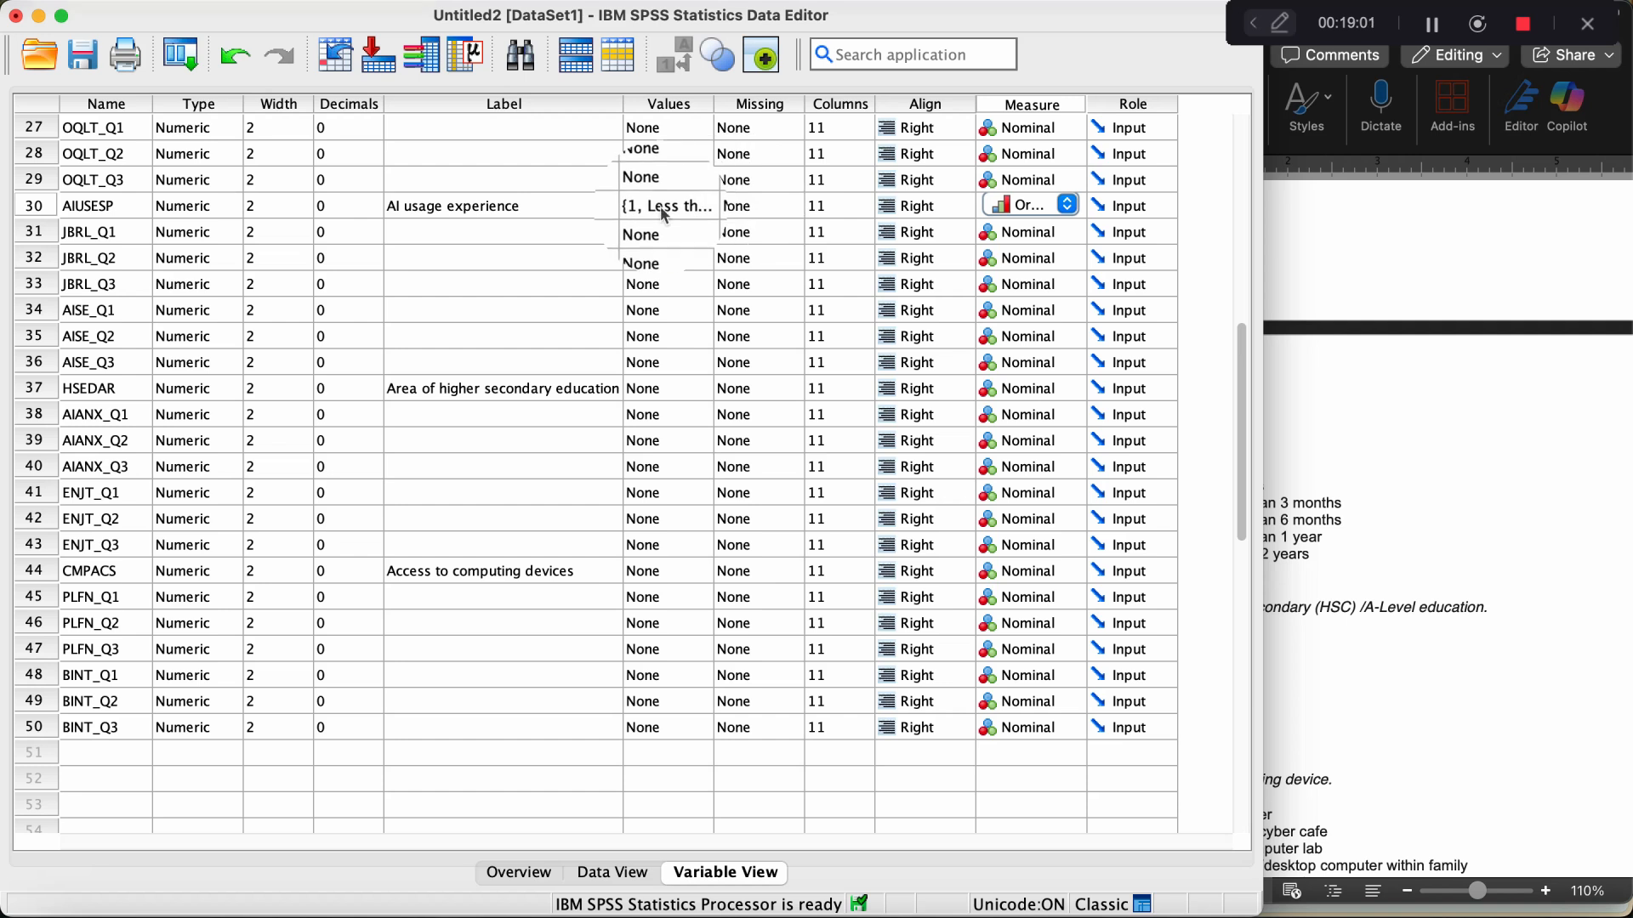
left_click(1472, 524)
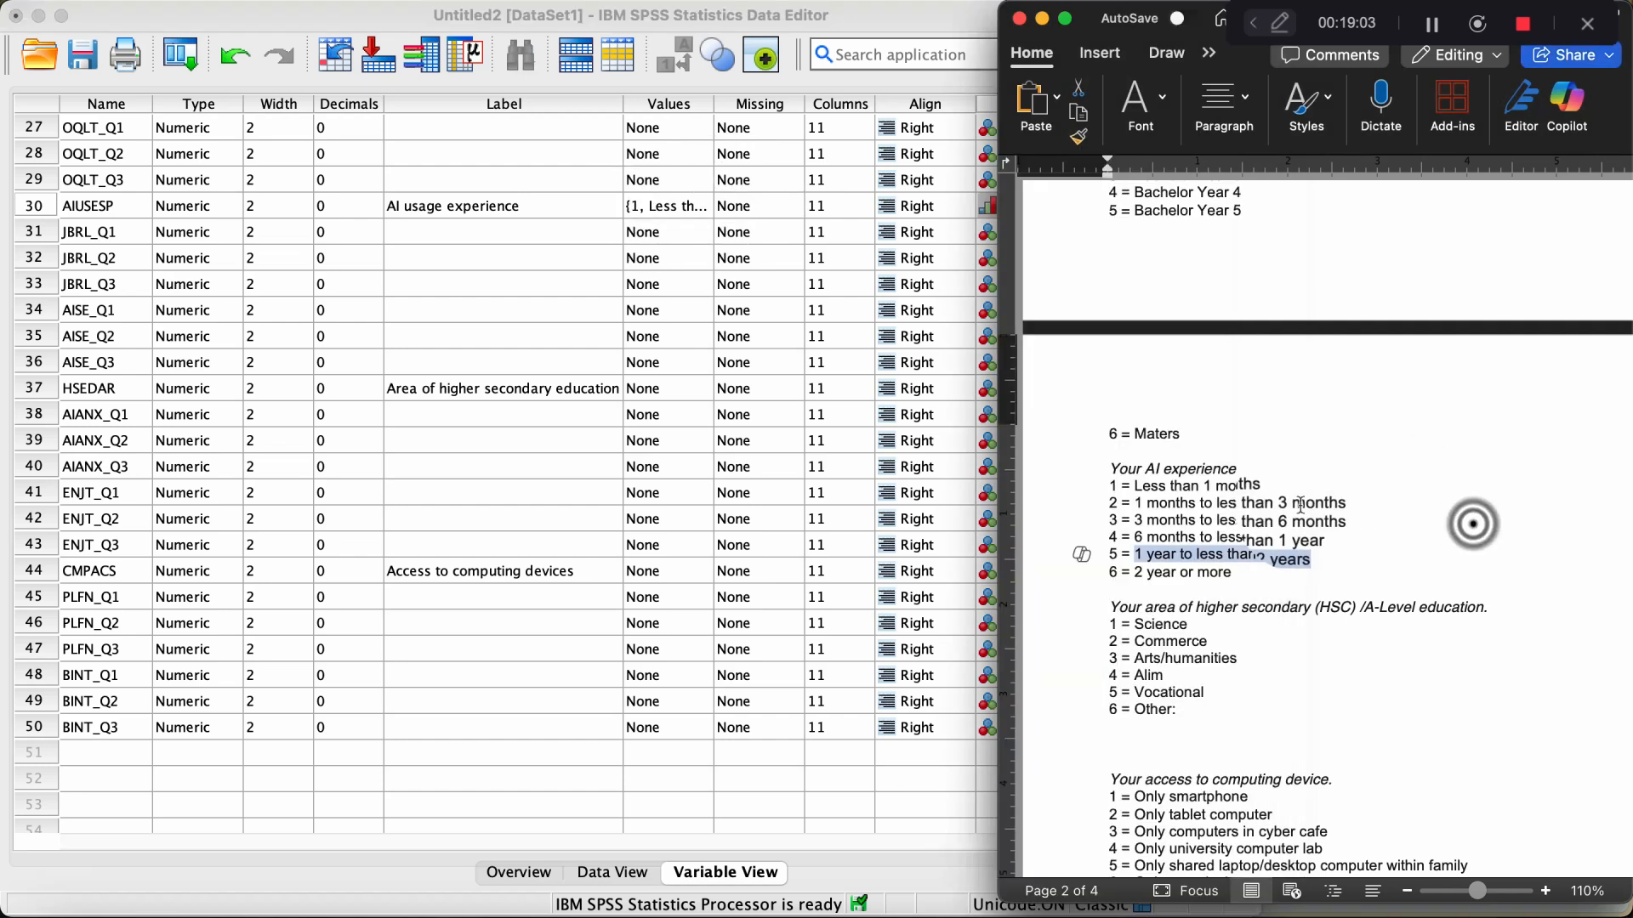
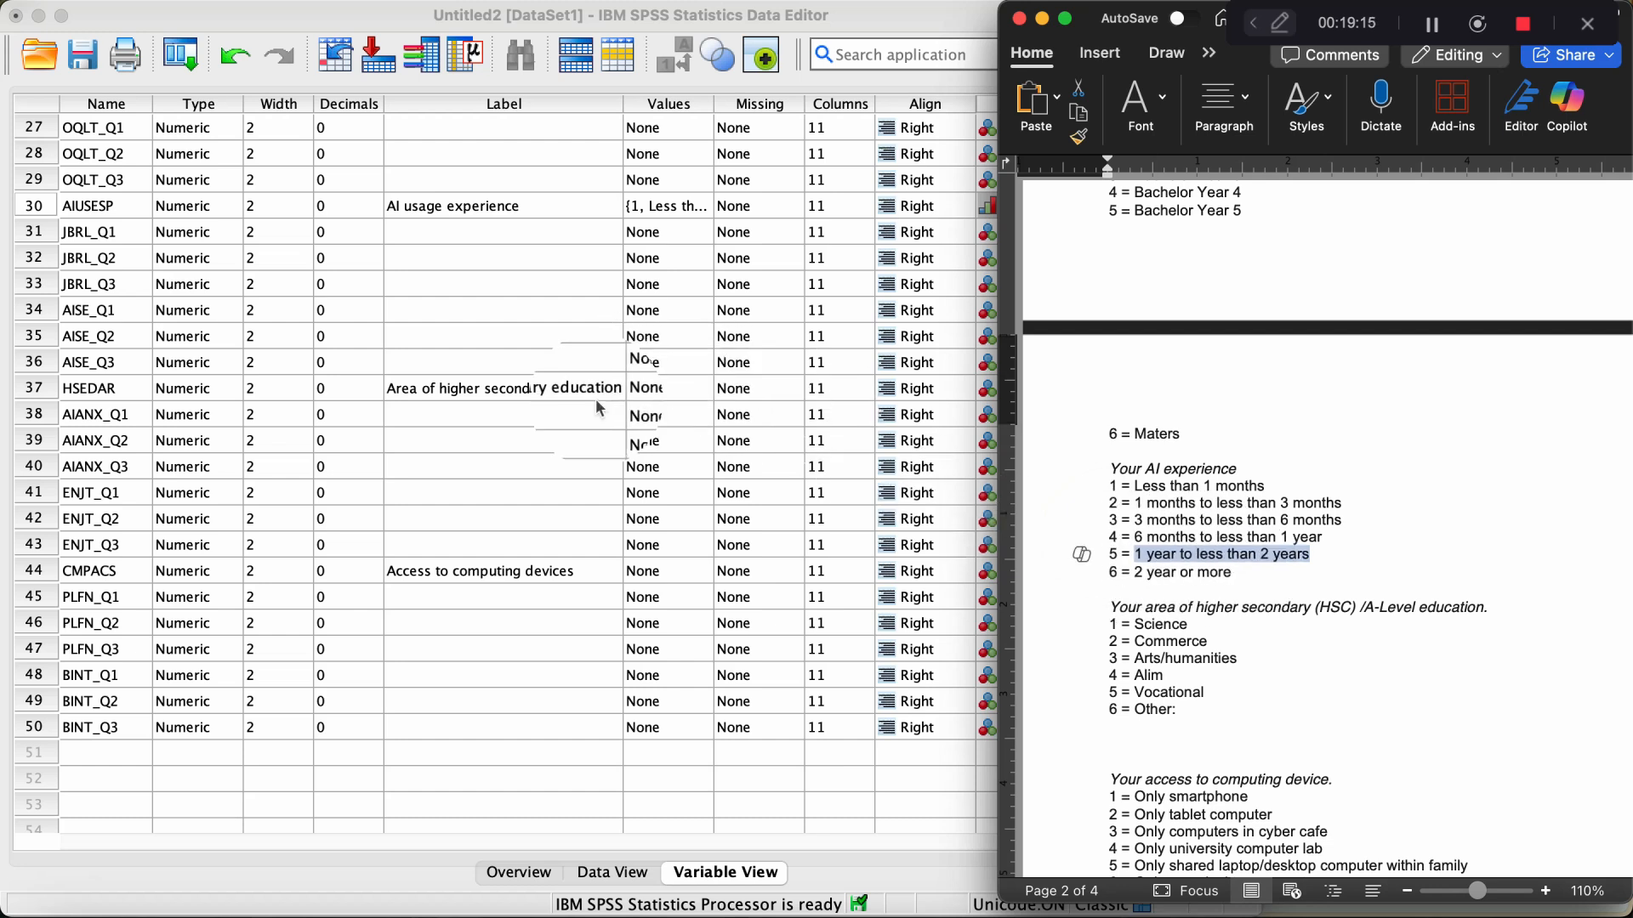
left_click(542, 426)
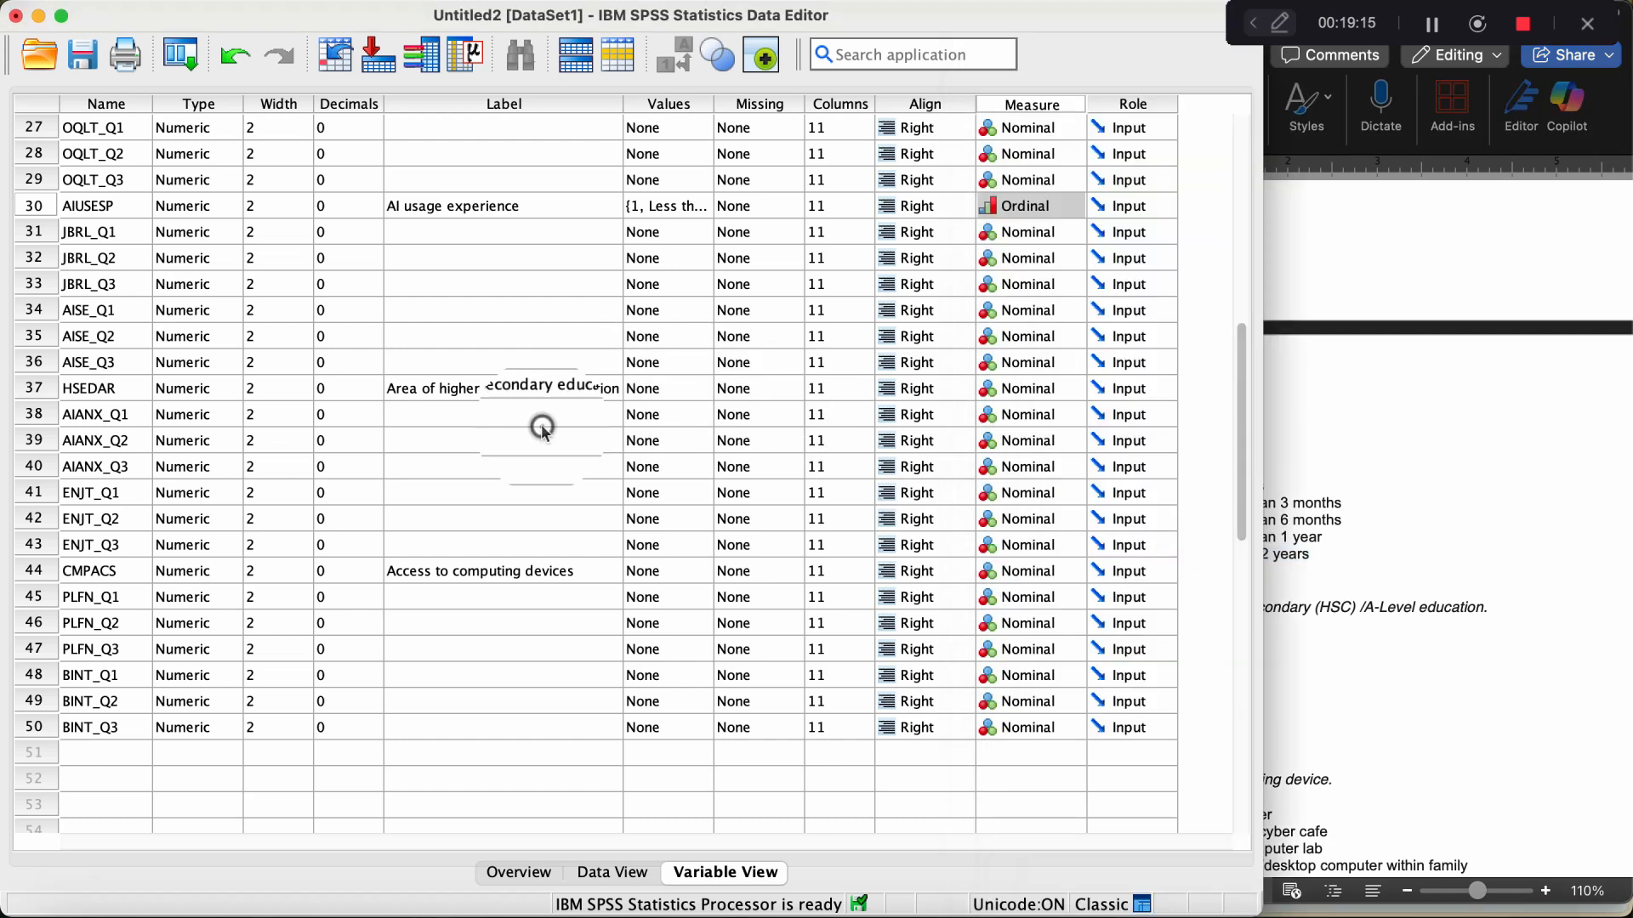
left_click(510, 391)
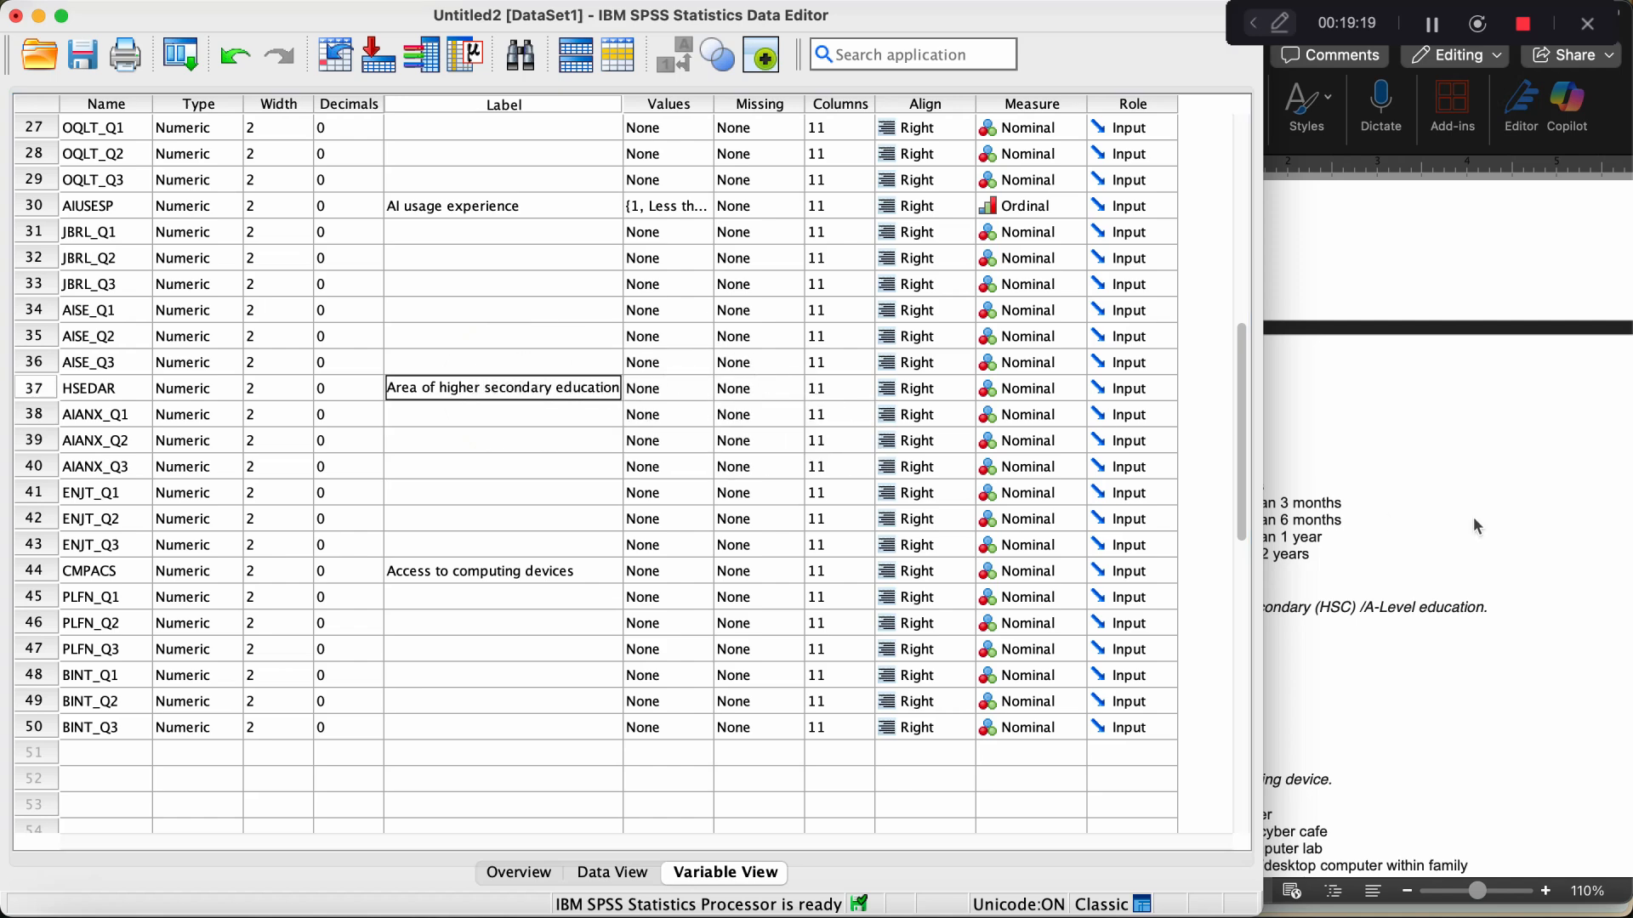
left_click(1594, 544)
scroll(1368, 637, "down", 3)
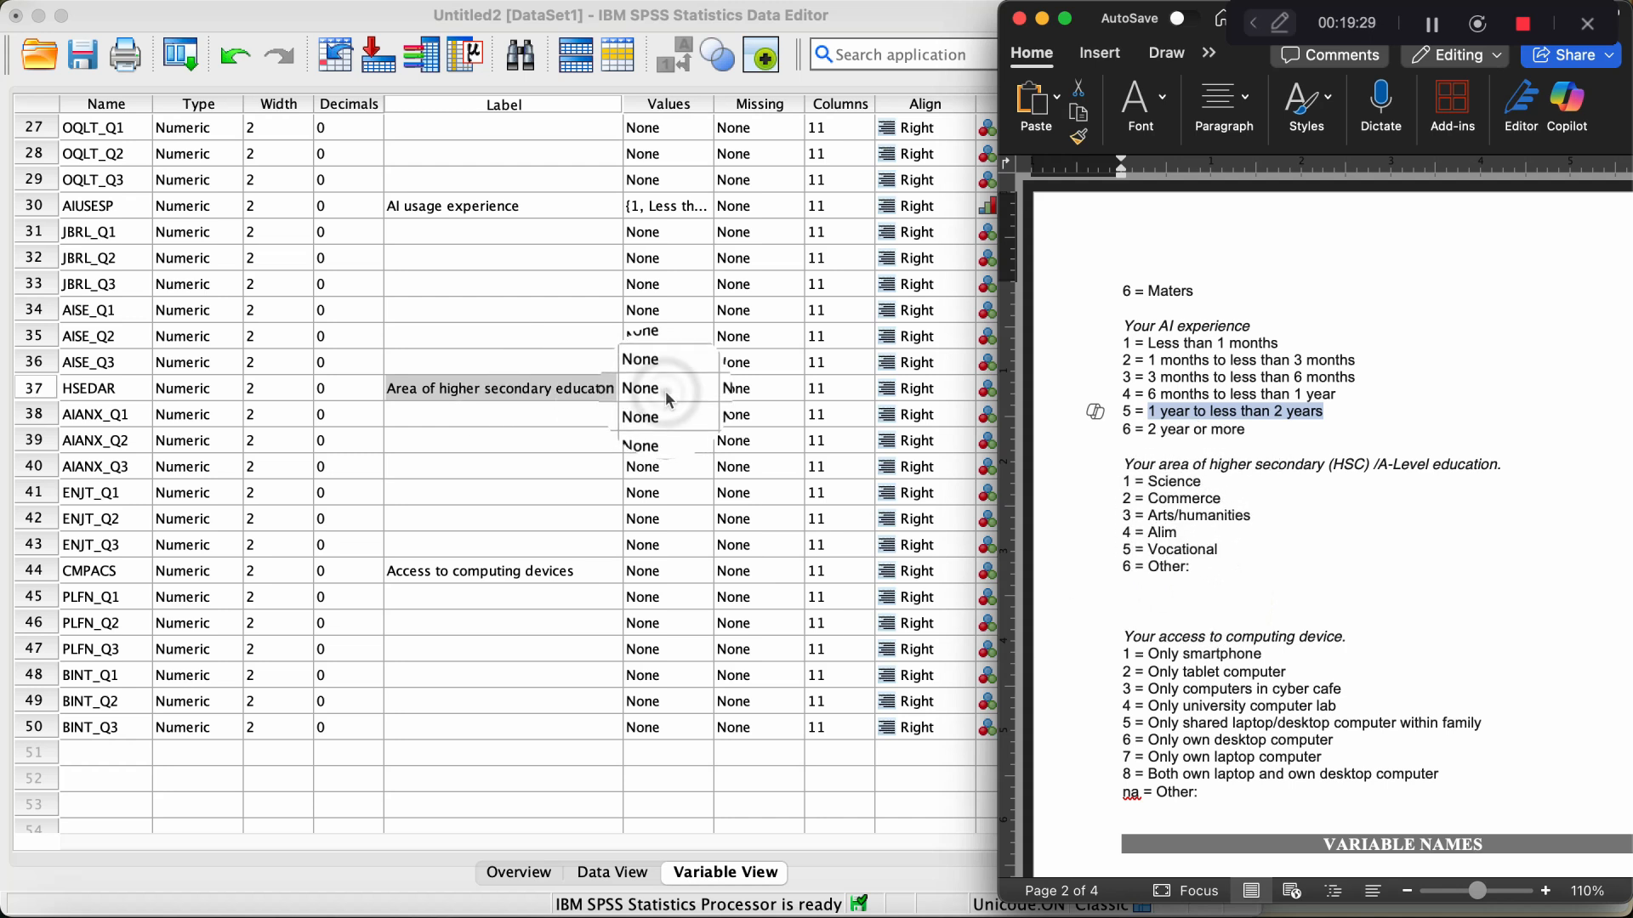
left_click(665, 391)
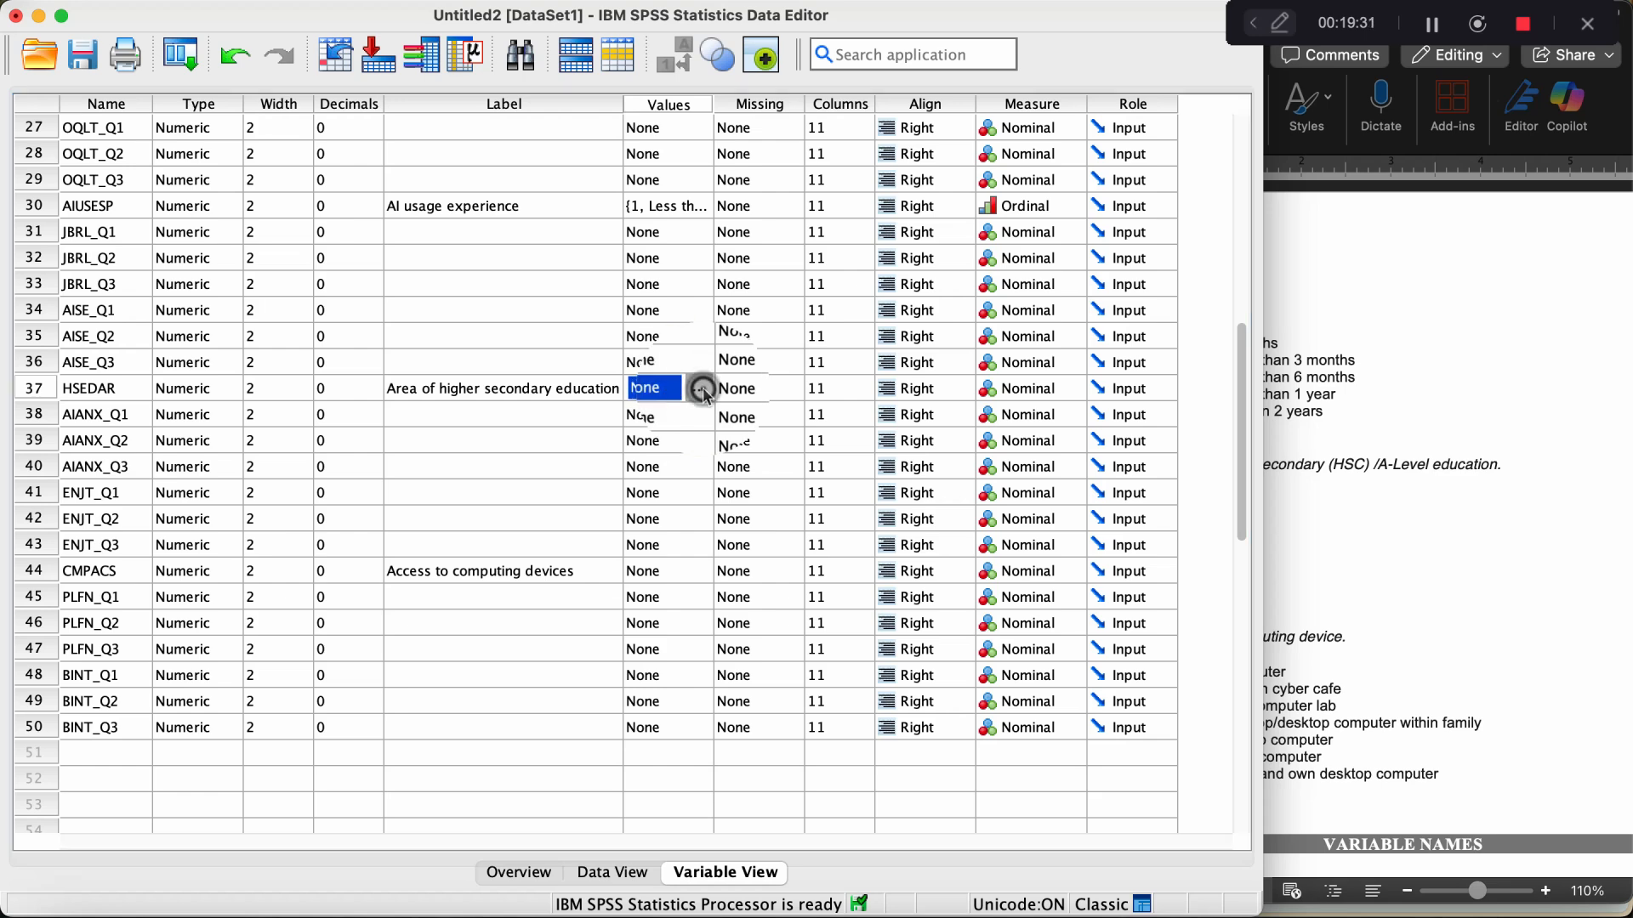
left_click(700, 388)
left_click(857, 395)
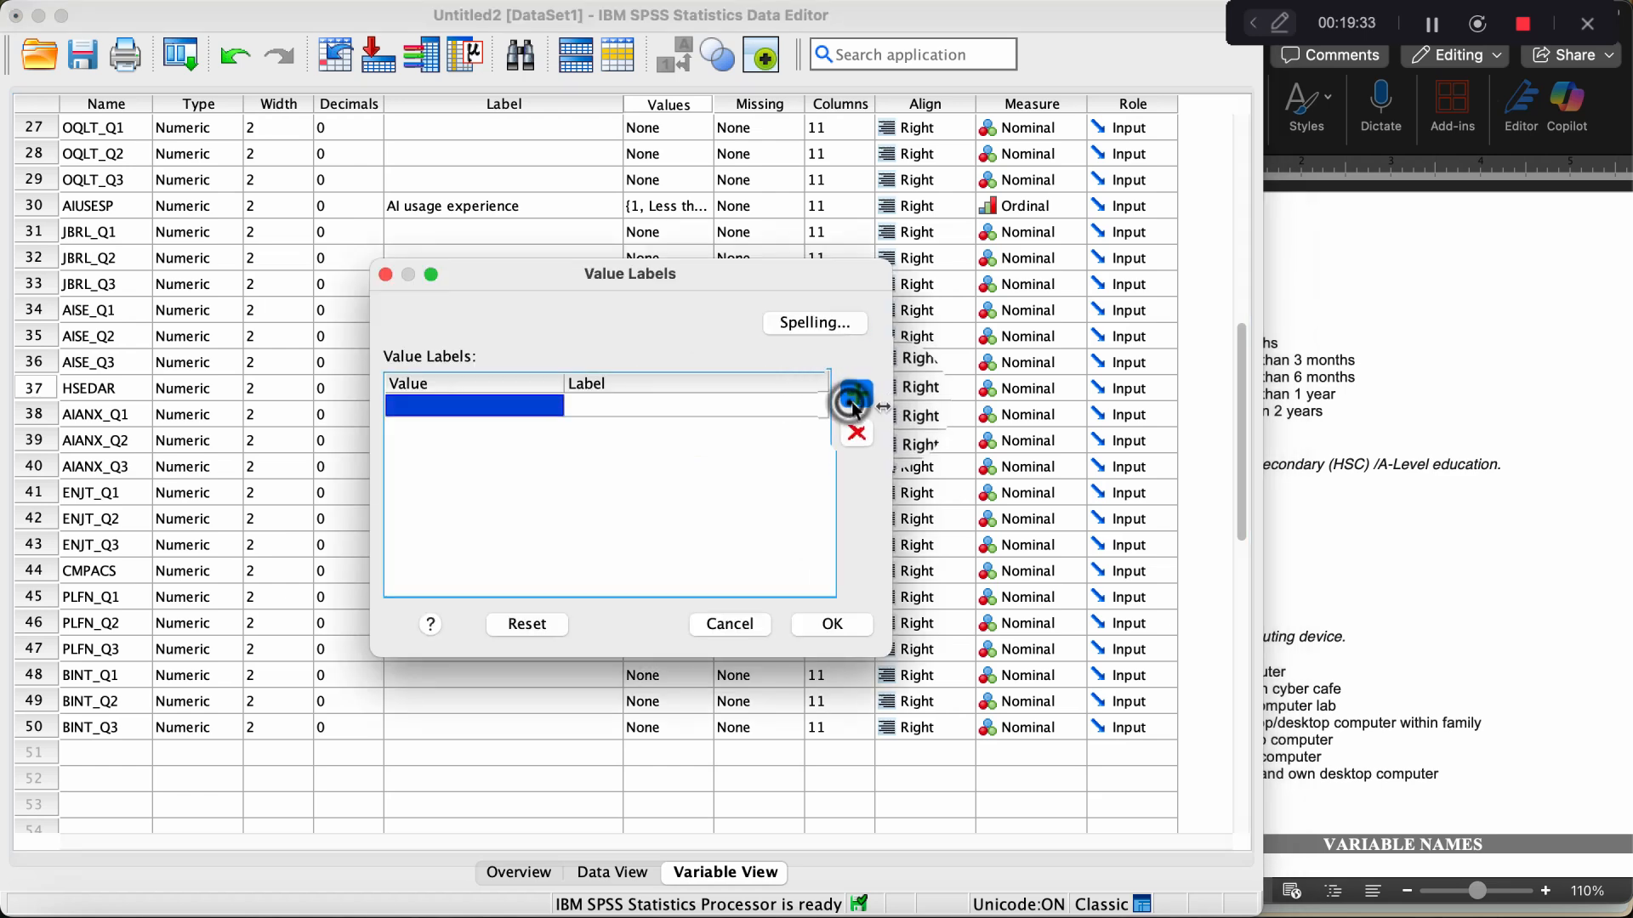
type("1")
key("Tab")
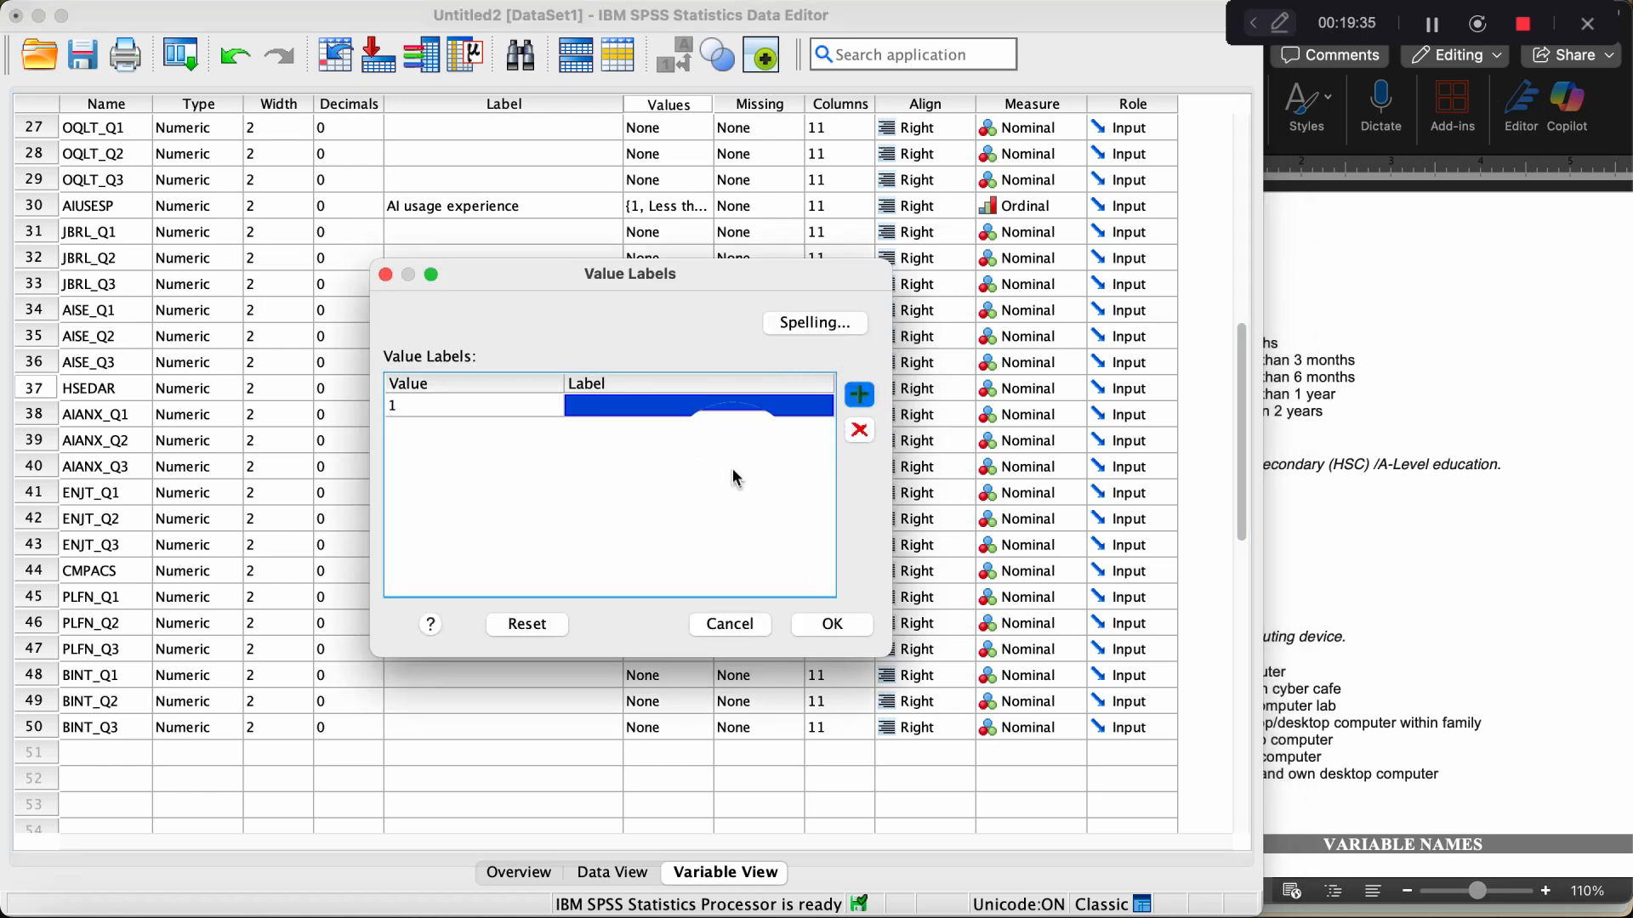
left_click(1371, 542)
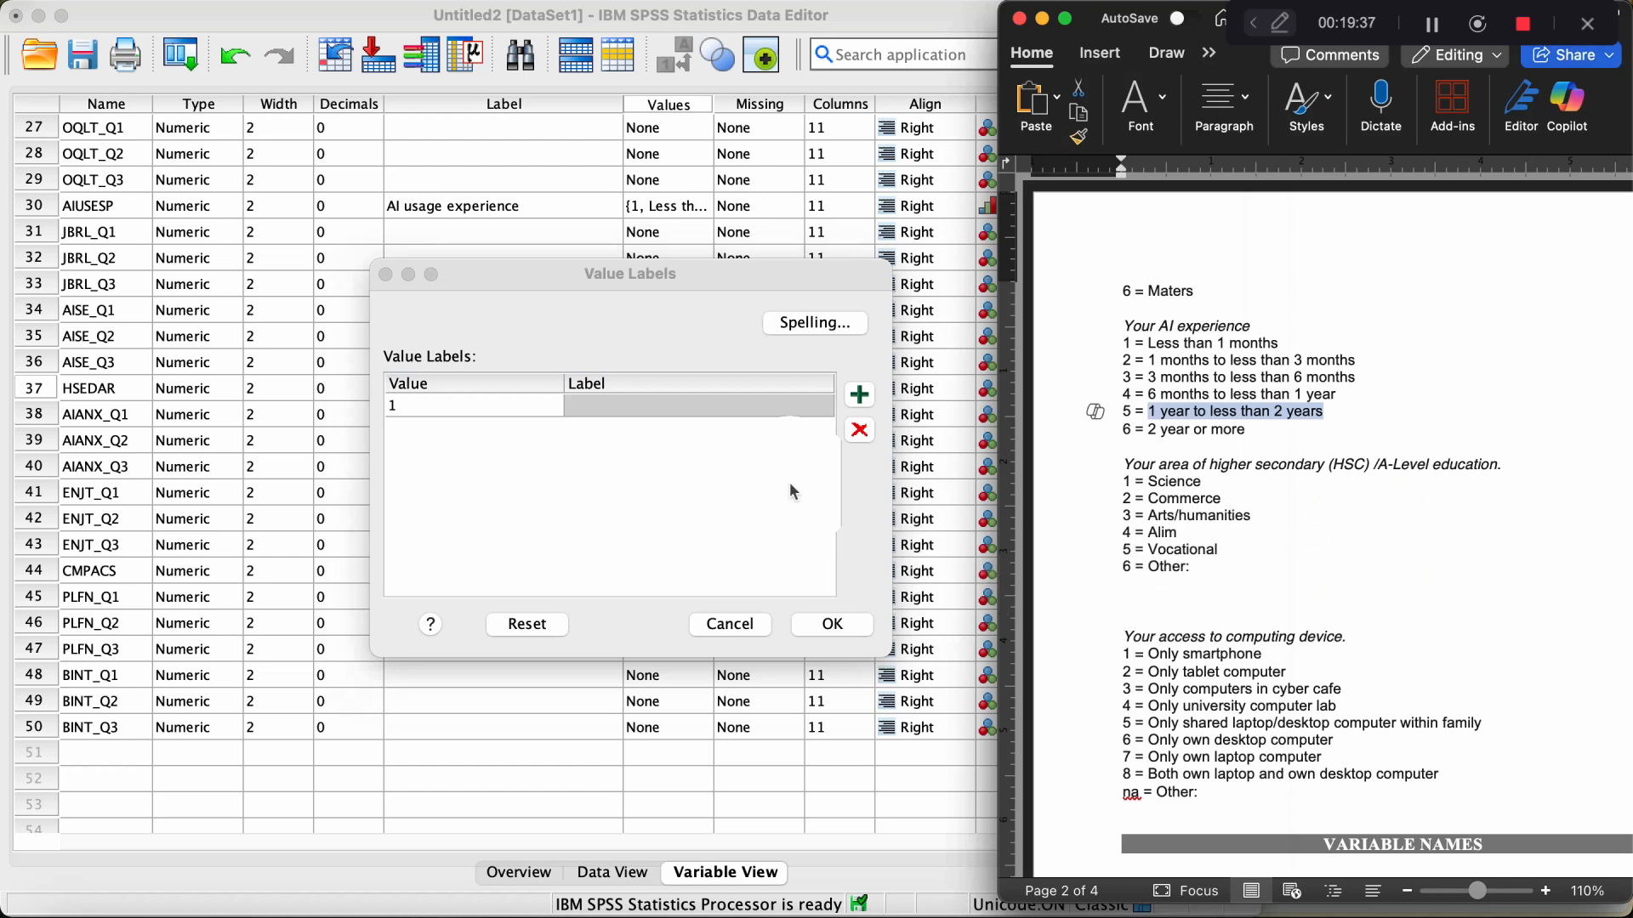
left_click(737, 415)
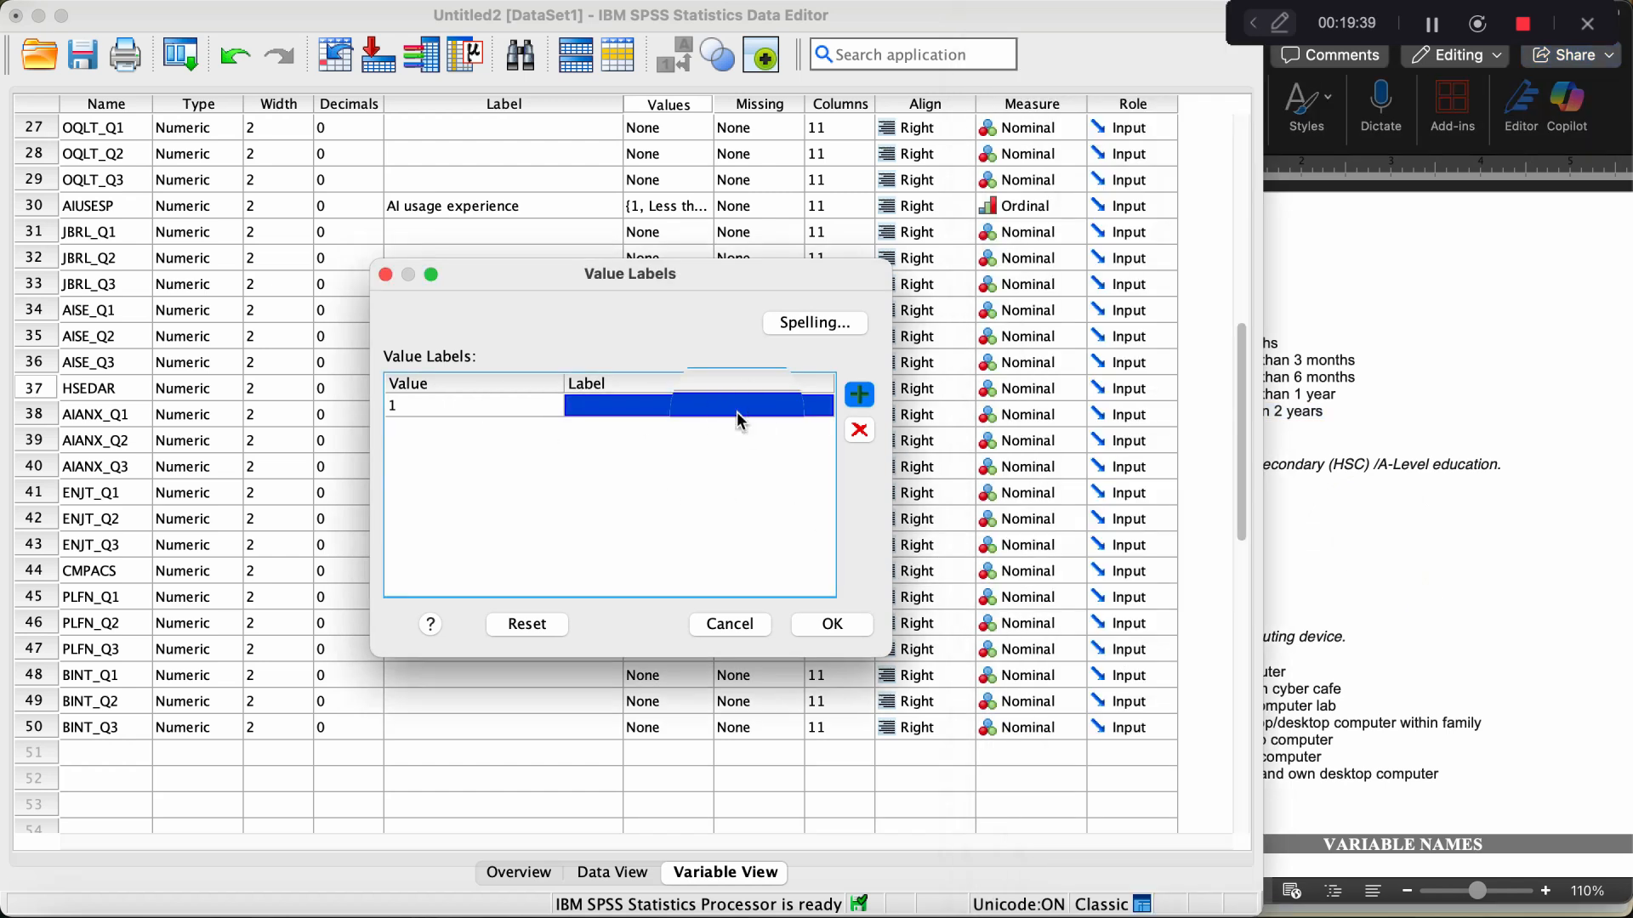
Add values 2, 3, 4, 5 and 6 to the value labels of HSEDAR, leaving their labels blank.
key("Tab")
type("2")
key("Tab")
type("2")
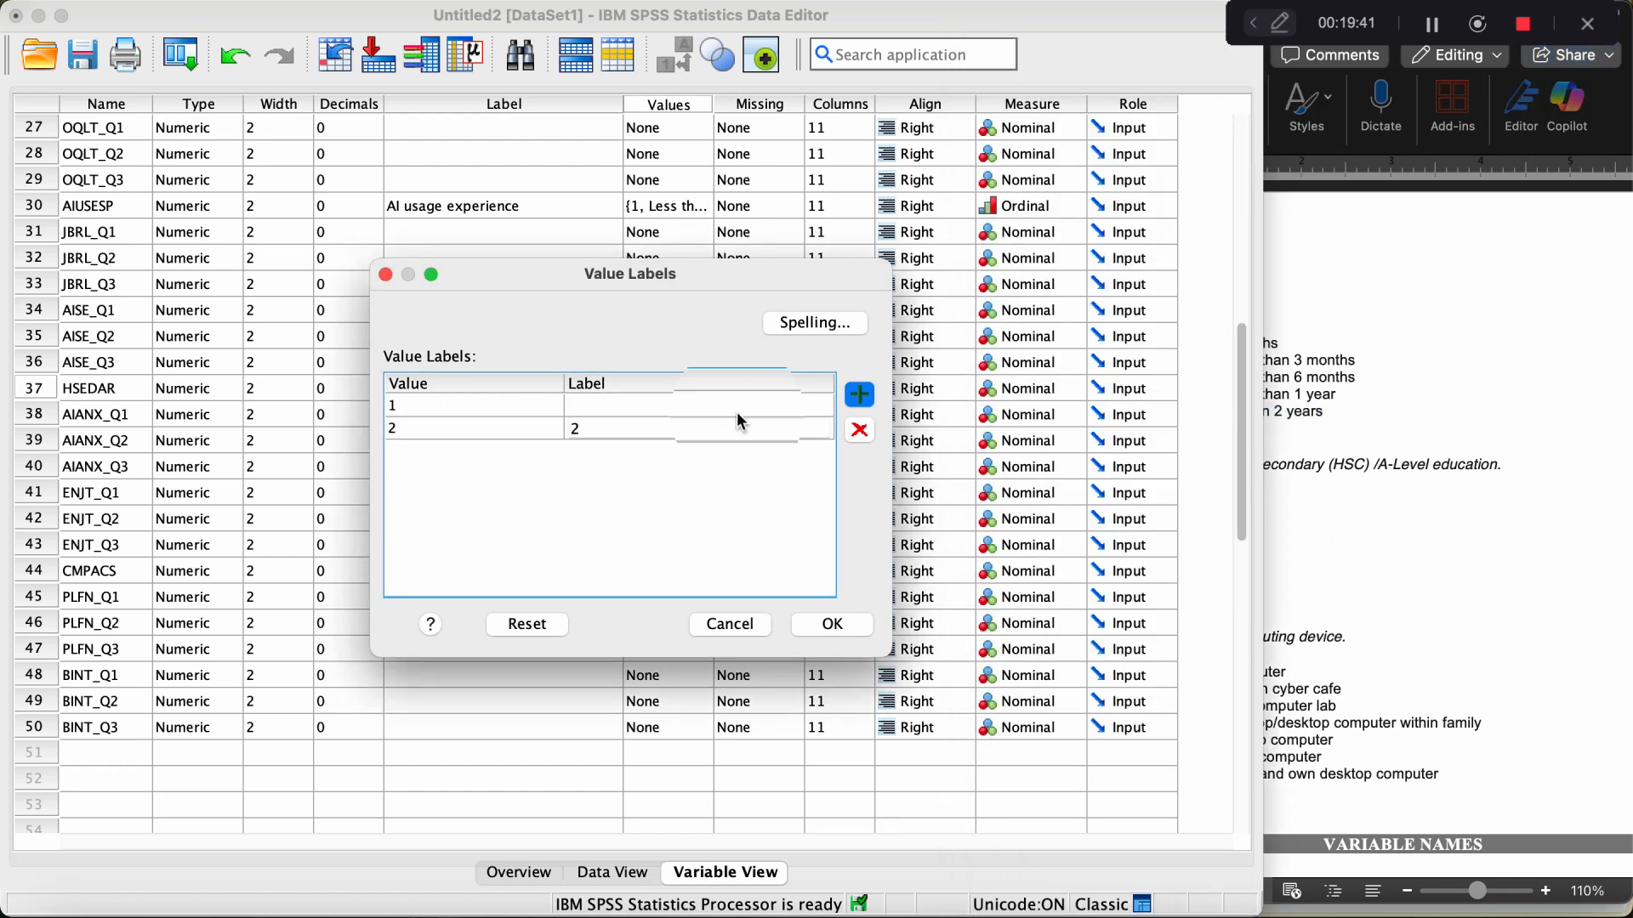
key("BackSpace")
key("Tab")
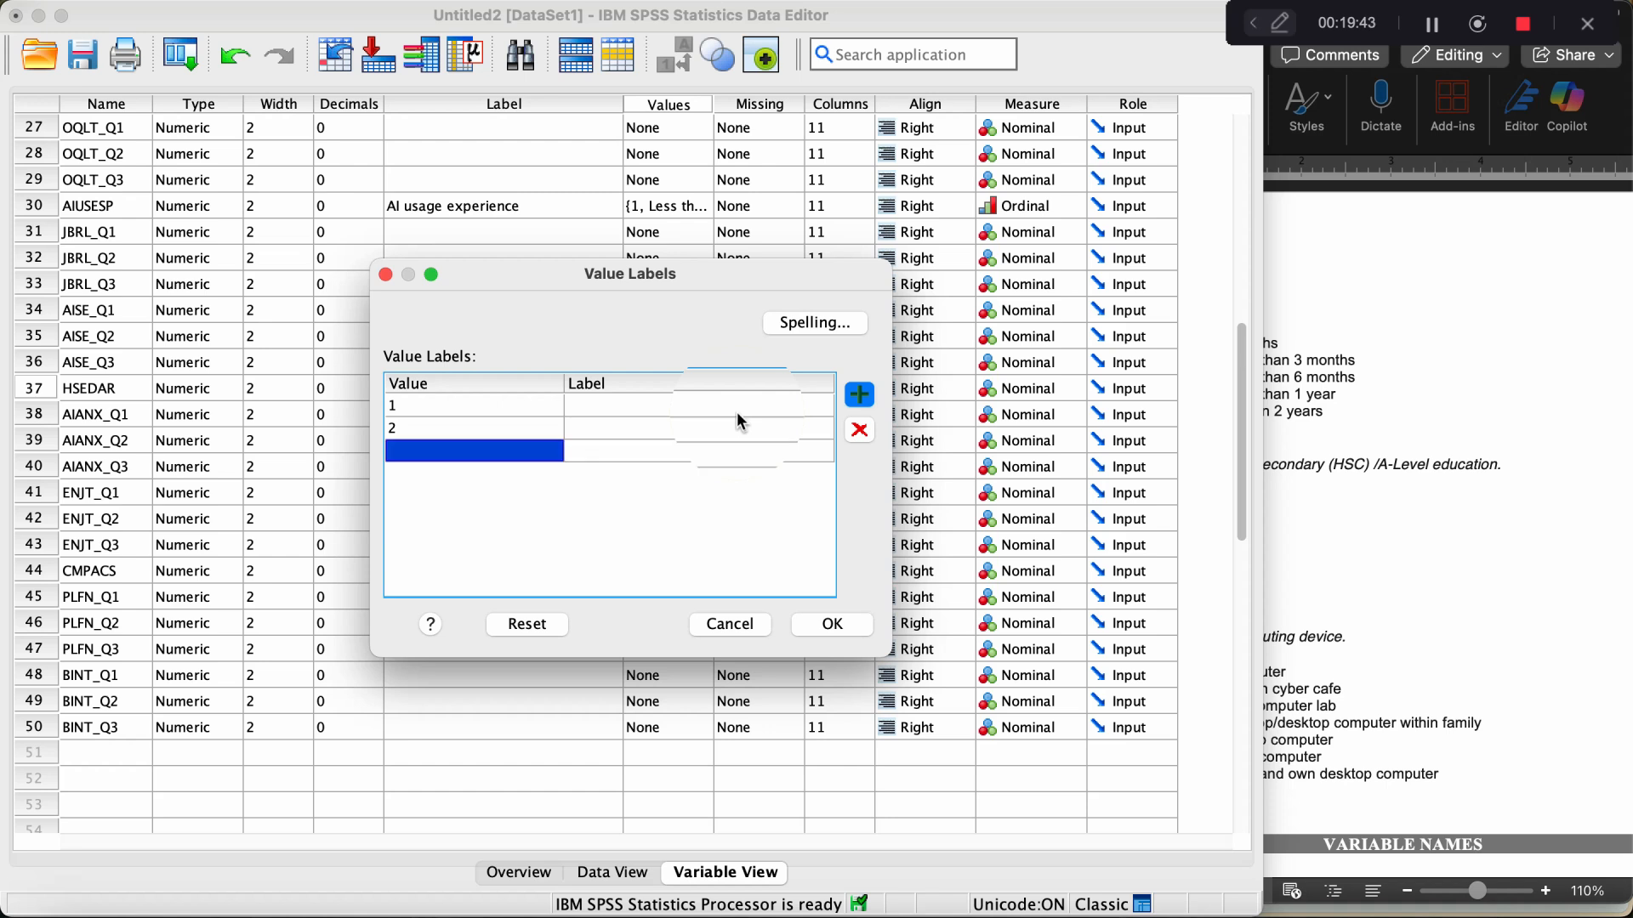
type("3")
key("Tab")
key("Tab")
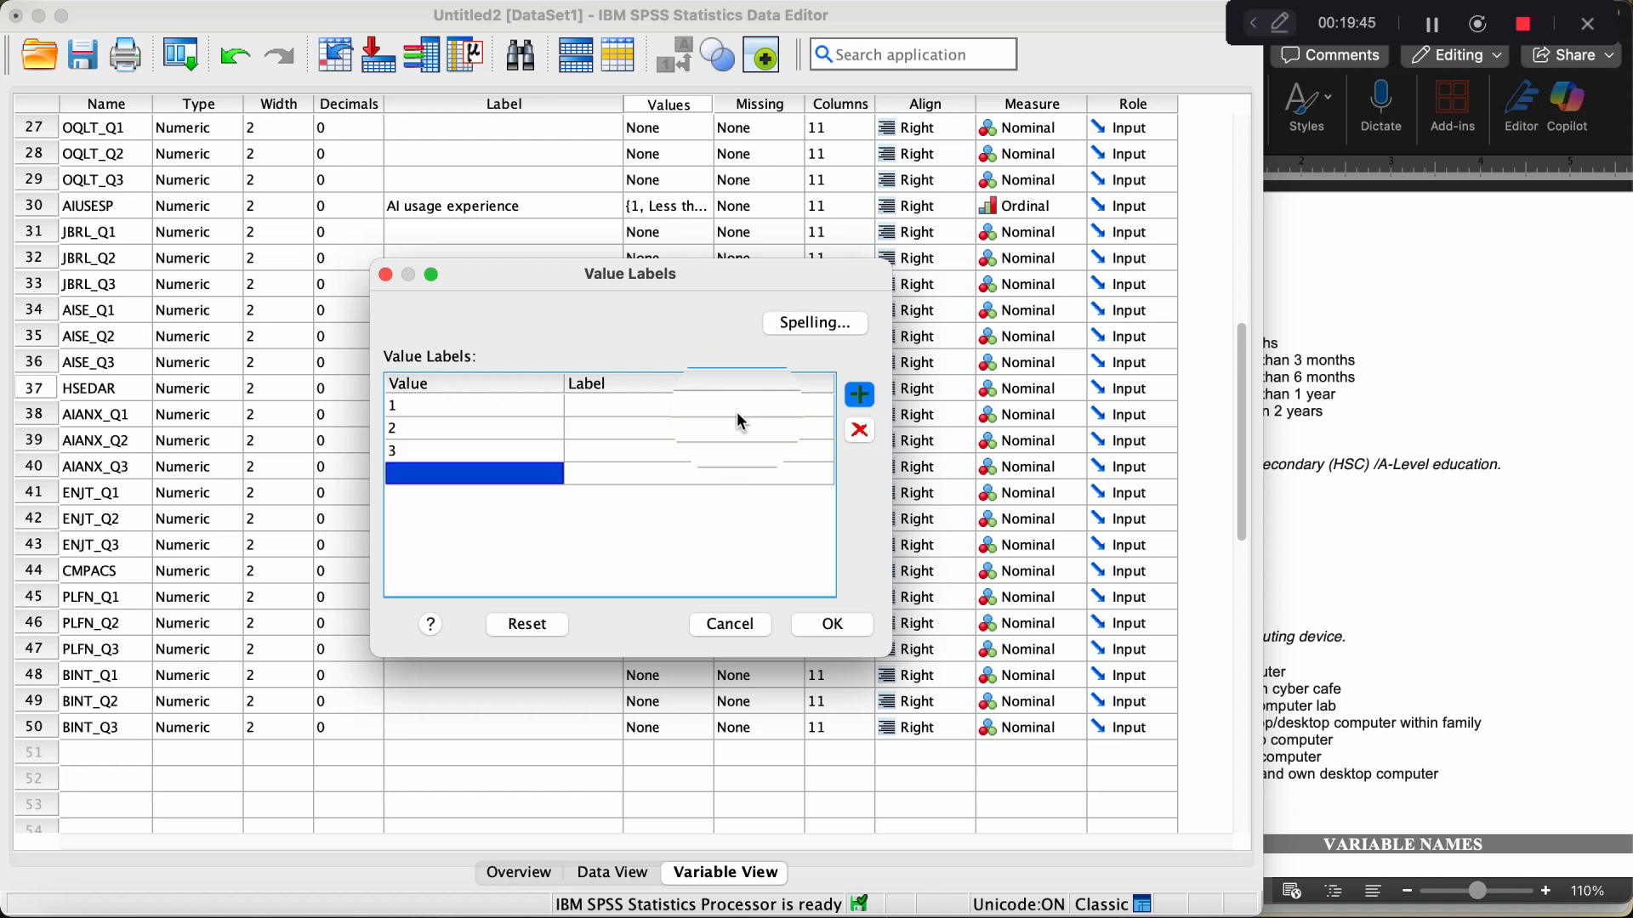
type("4")
key("Tab")
key("Tab")
type("5")
key("Tab")
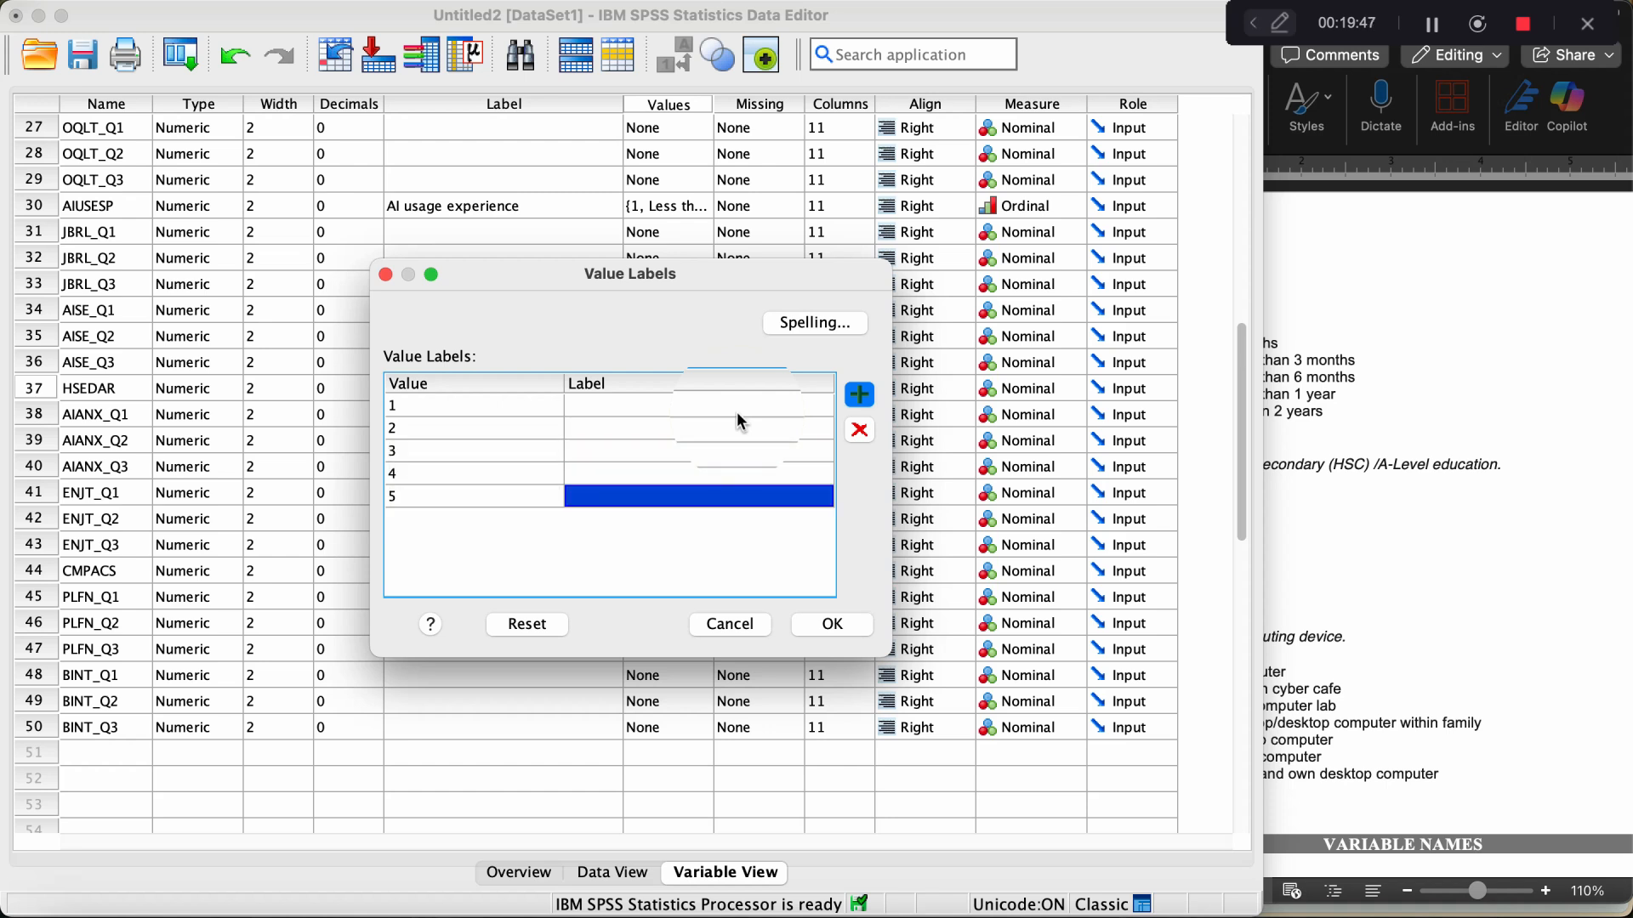
key("Tab")
type("6")
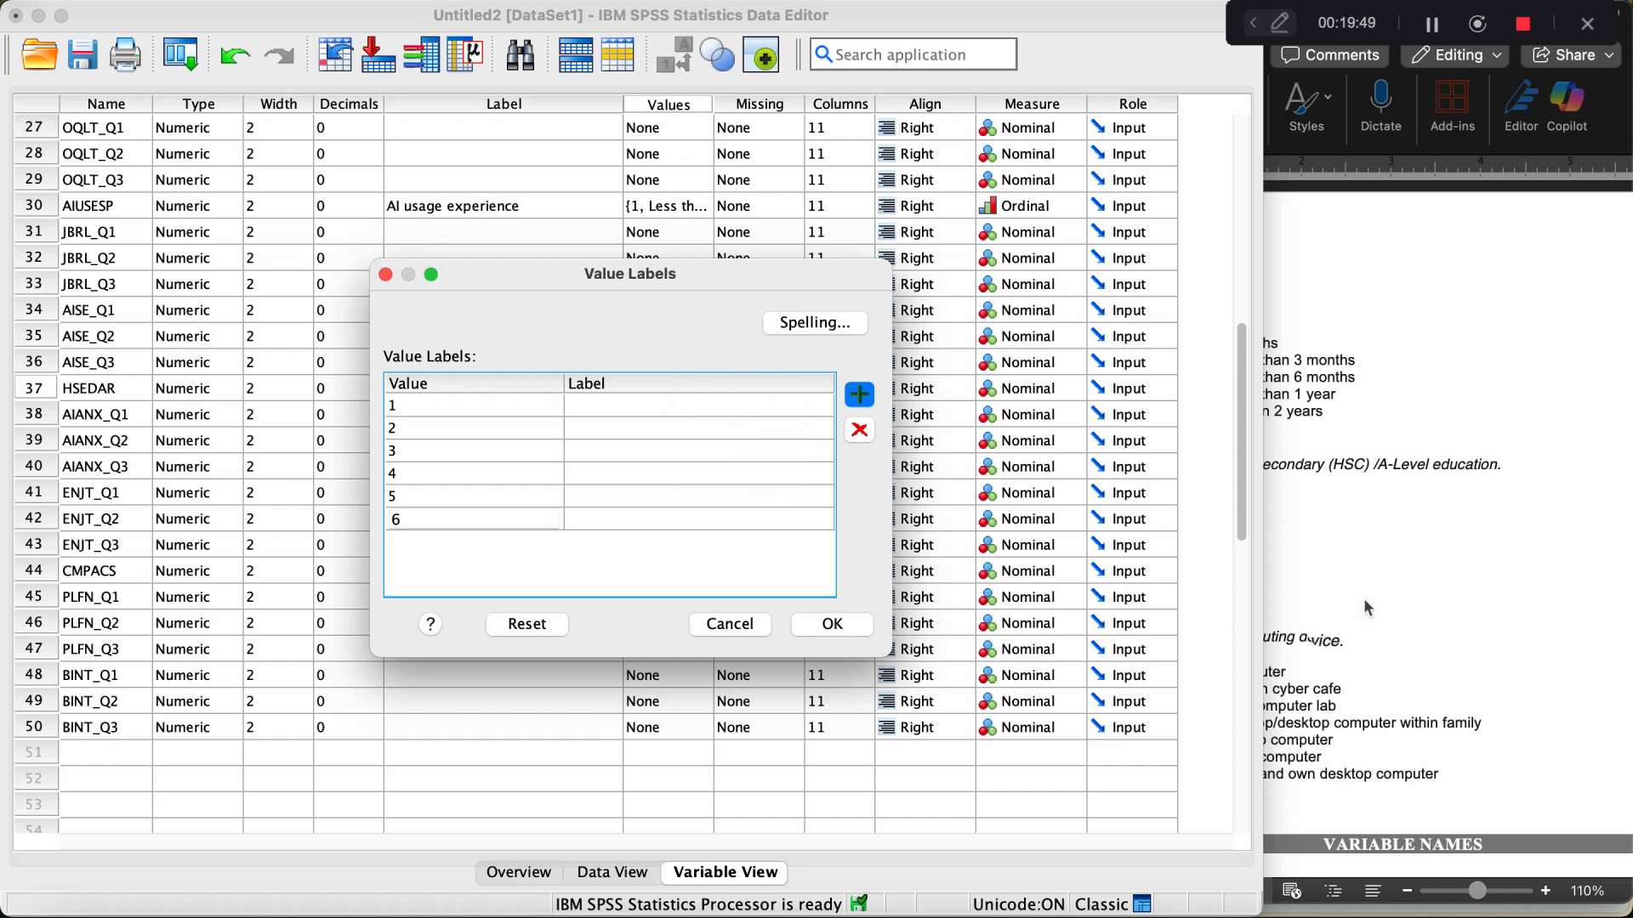
Label value 1 of HSEDAR as "Science" according to the code list in the Word document.
left_click(1537, 612)
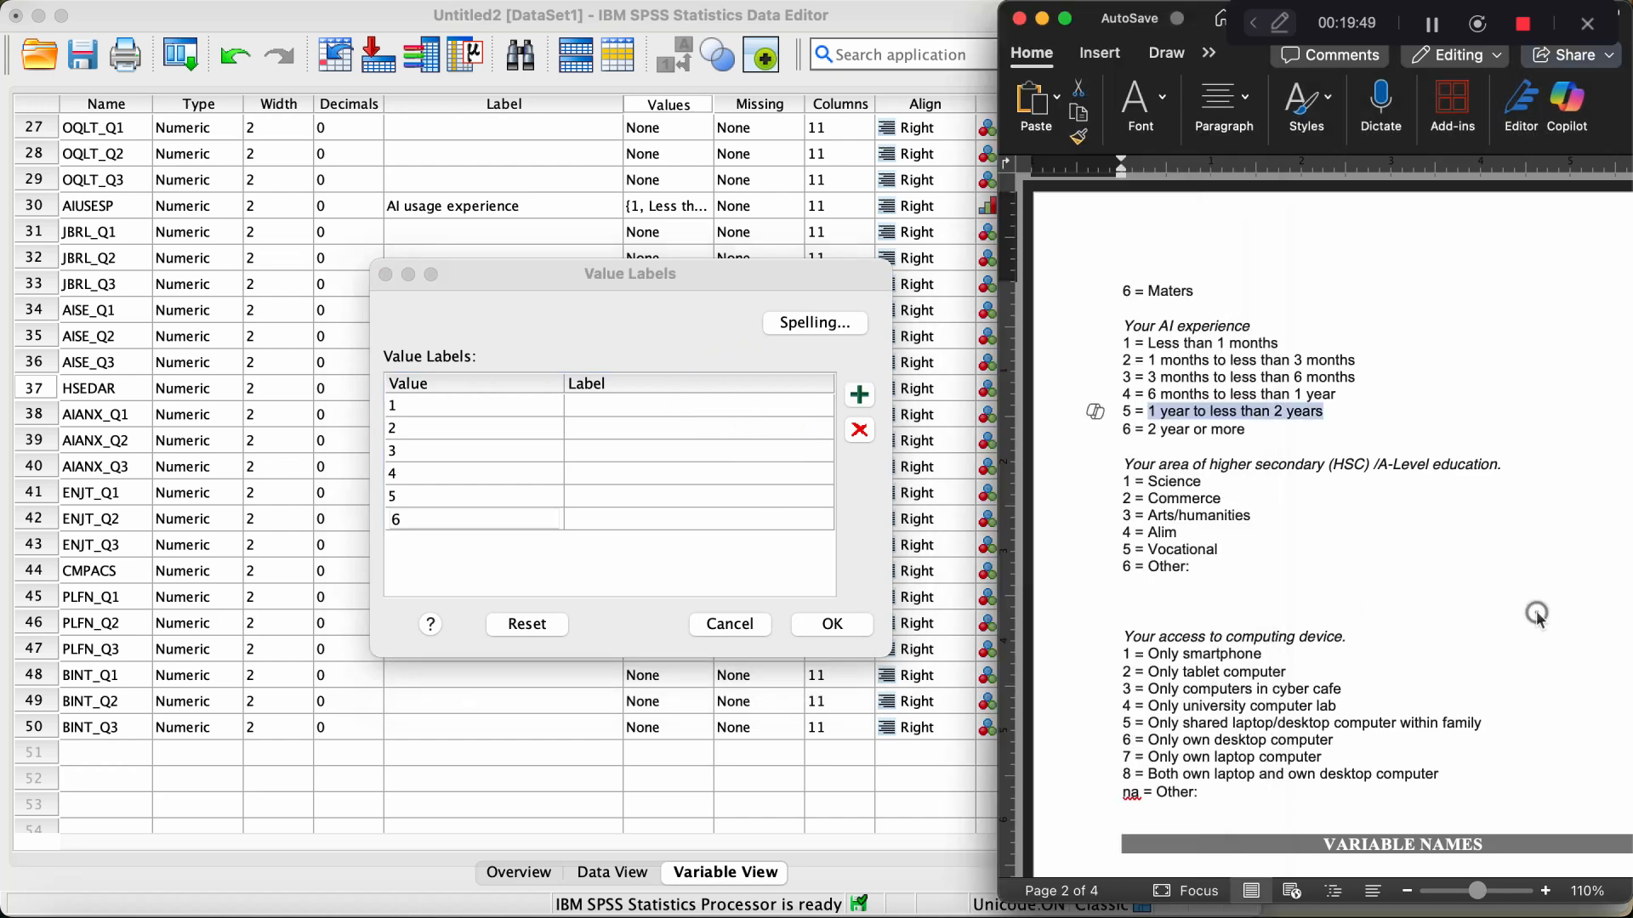
left_click(626, 404)
type("Science")
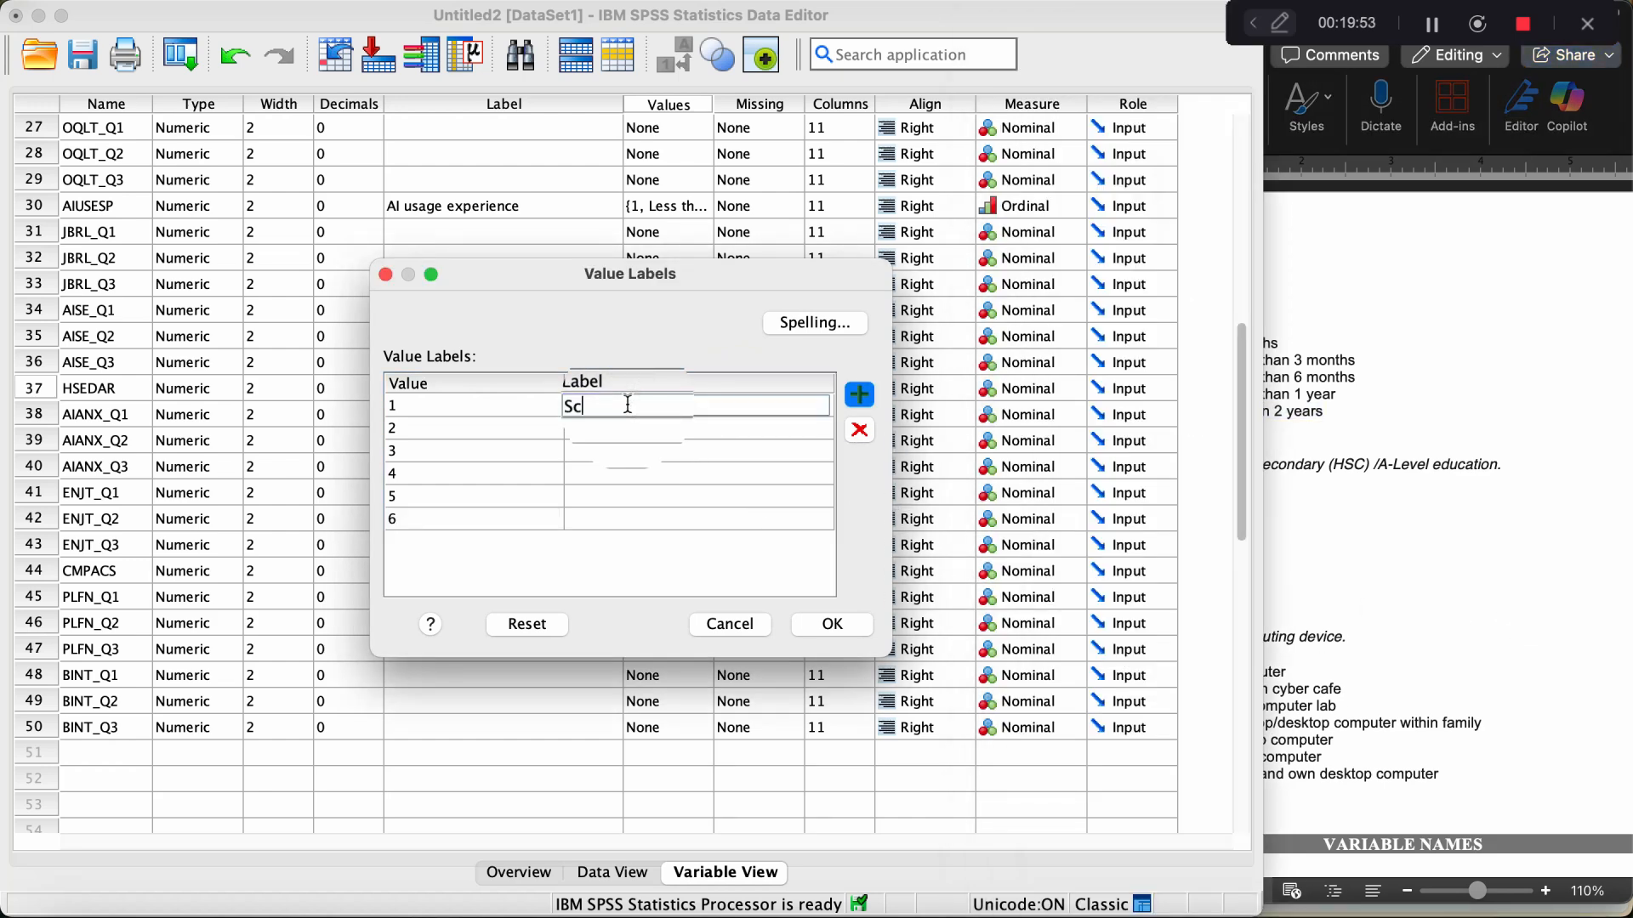
Label value 2 of HSEDAR as "Commerce" according to the code list in the Word document.
left_click(1393, 526)
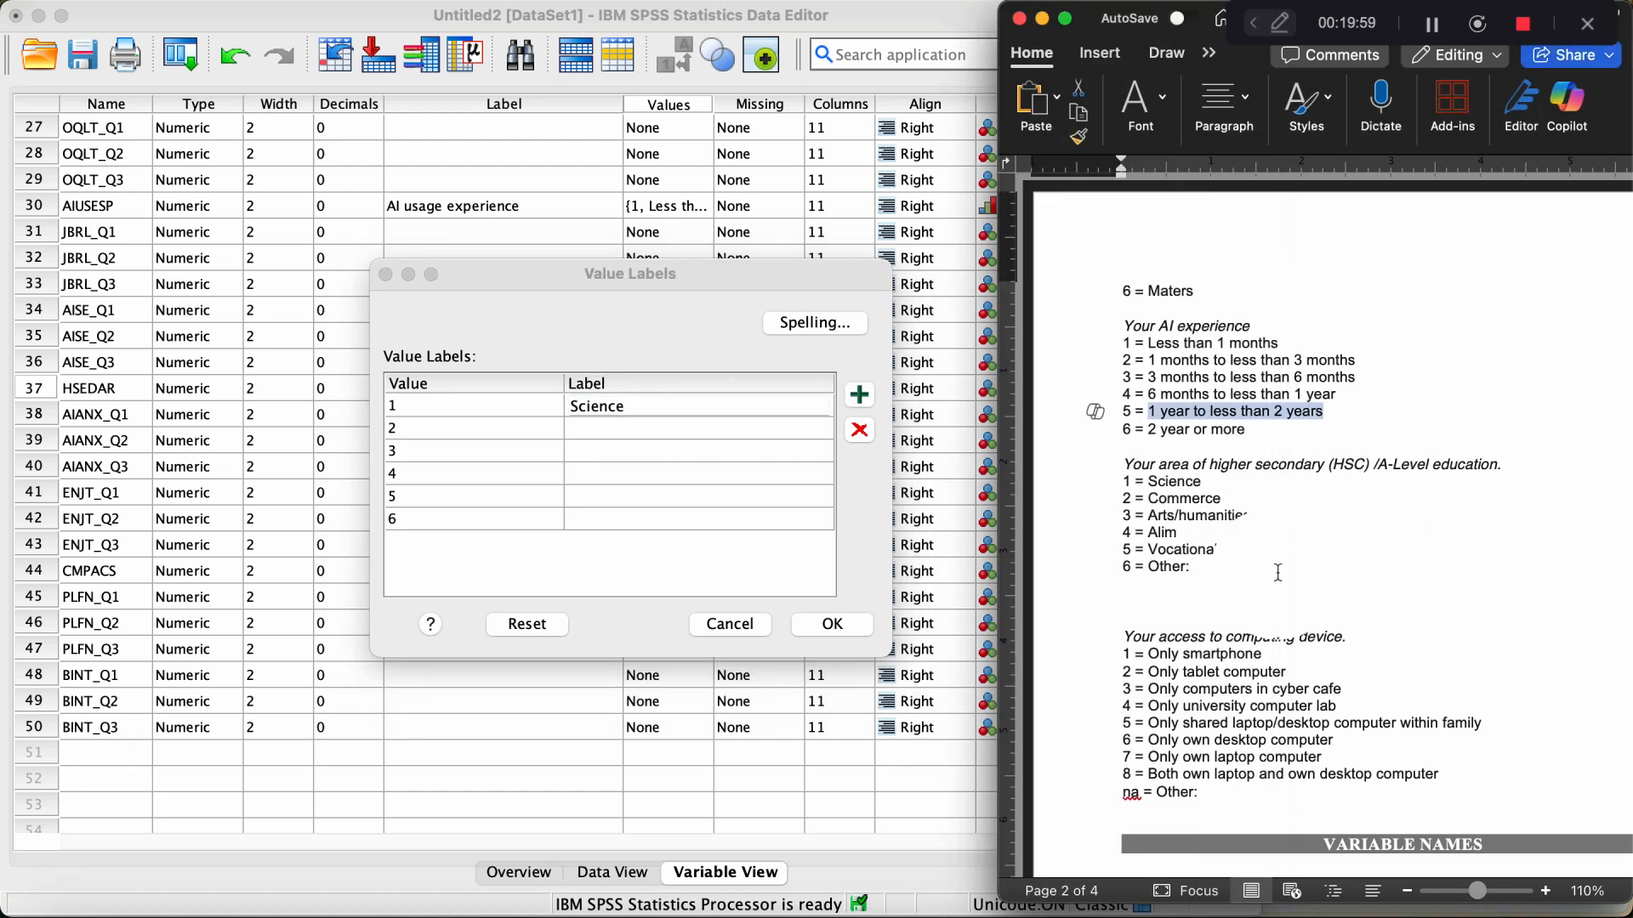
left_click(689, 485)
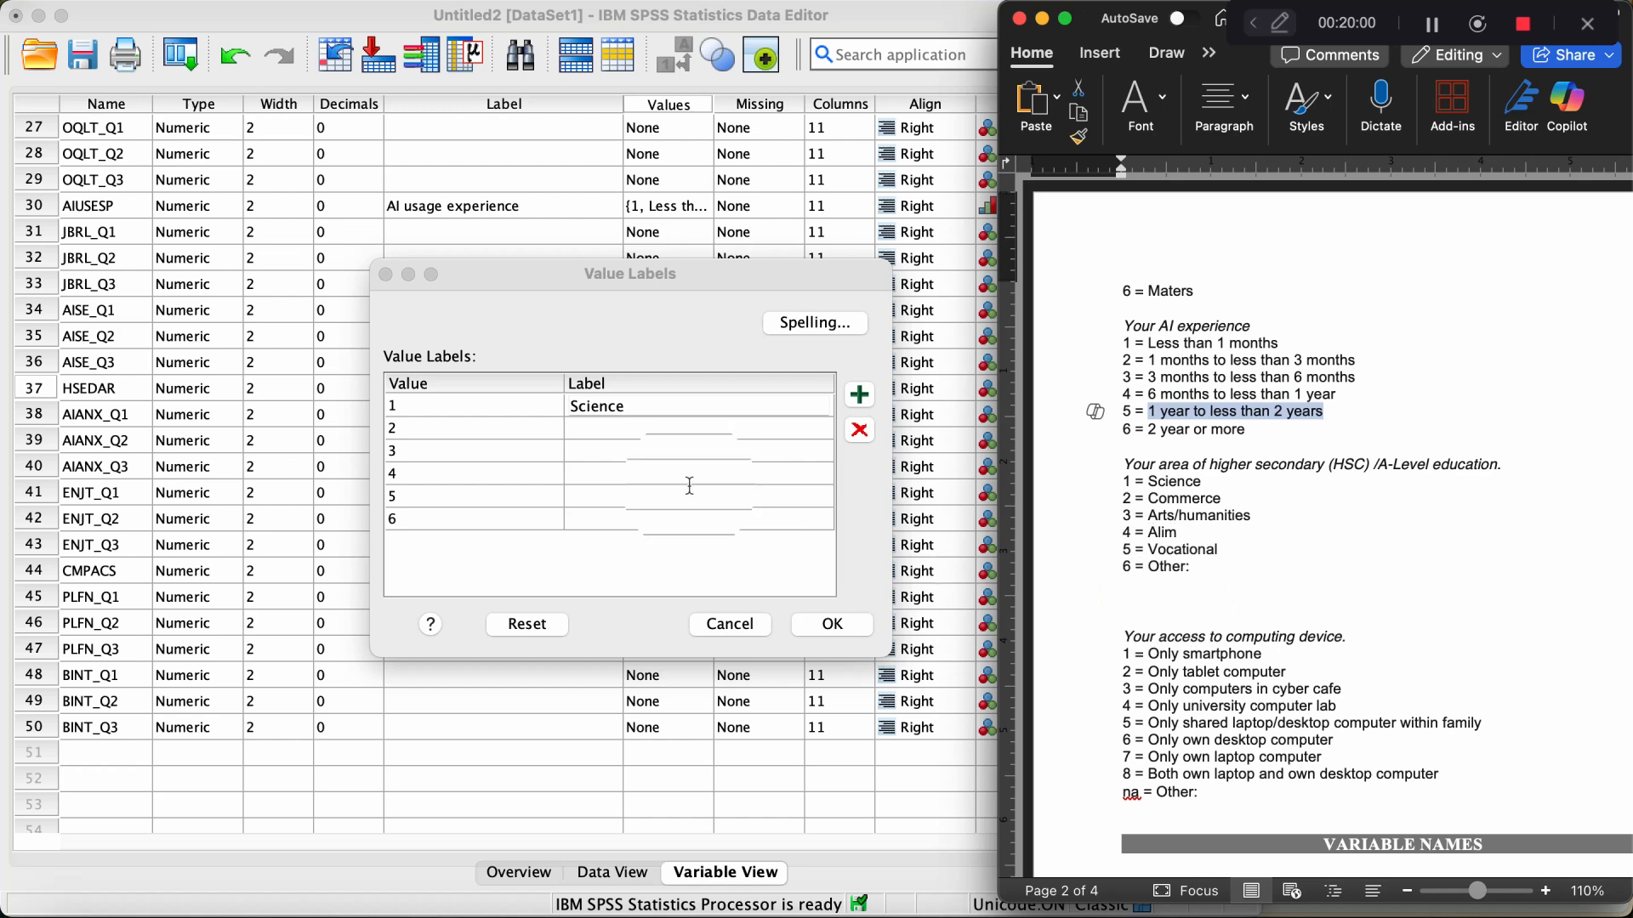
left_click(635, 422)
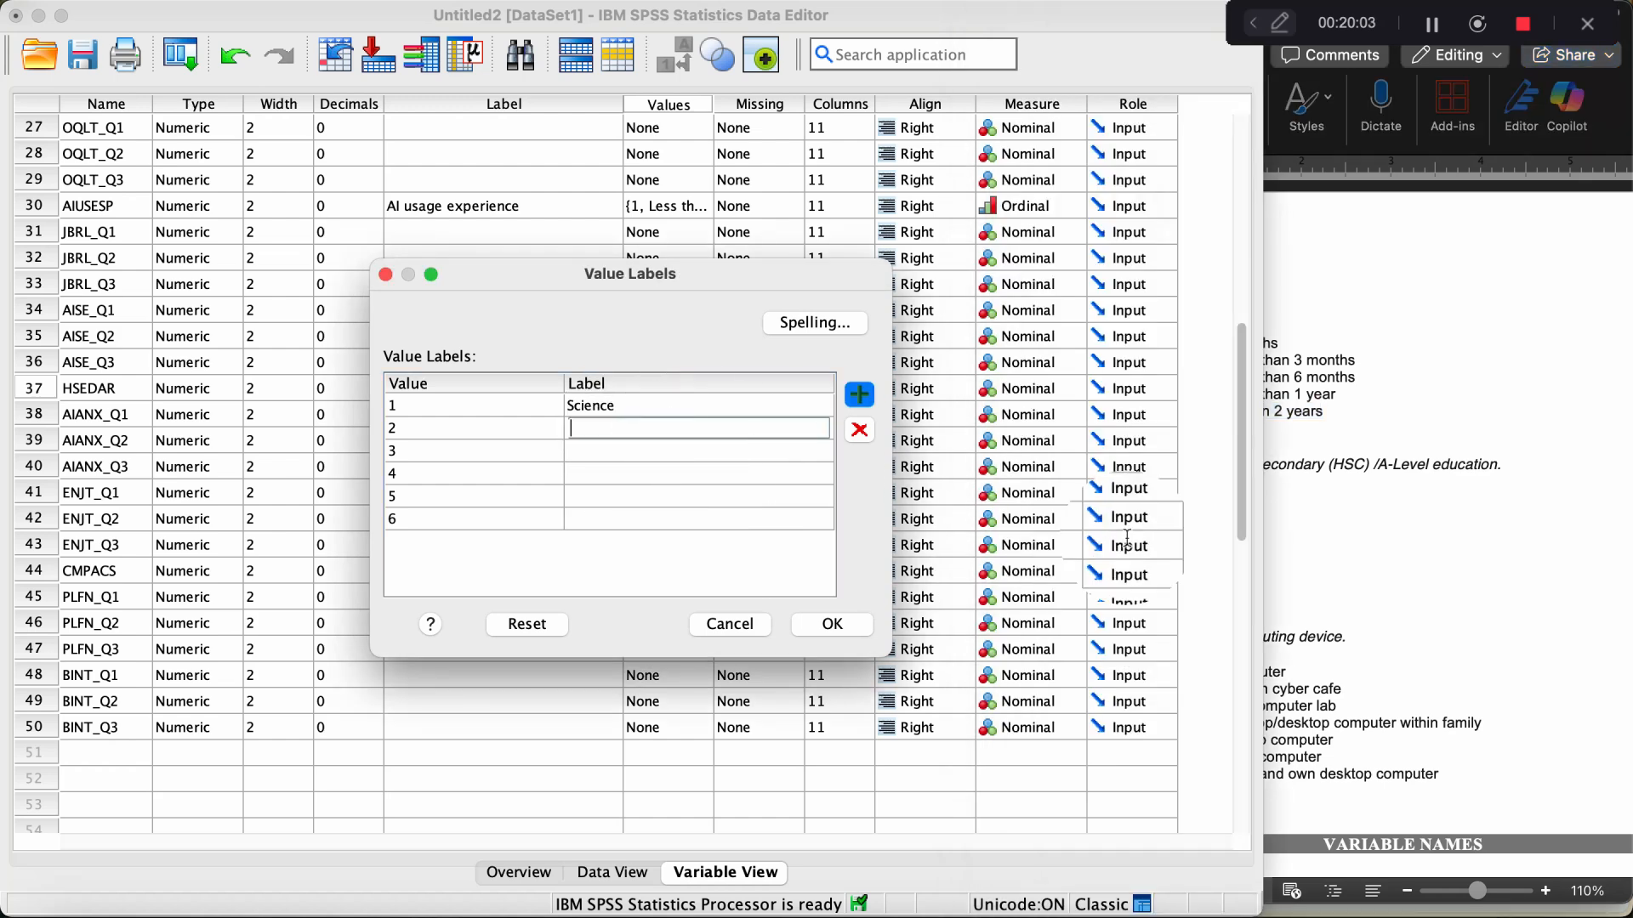
left_click(1445, 499)
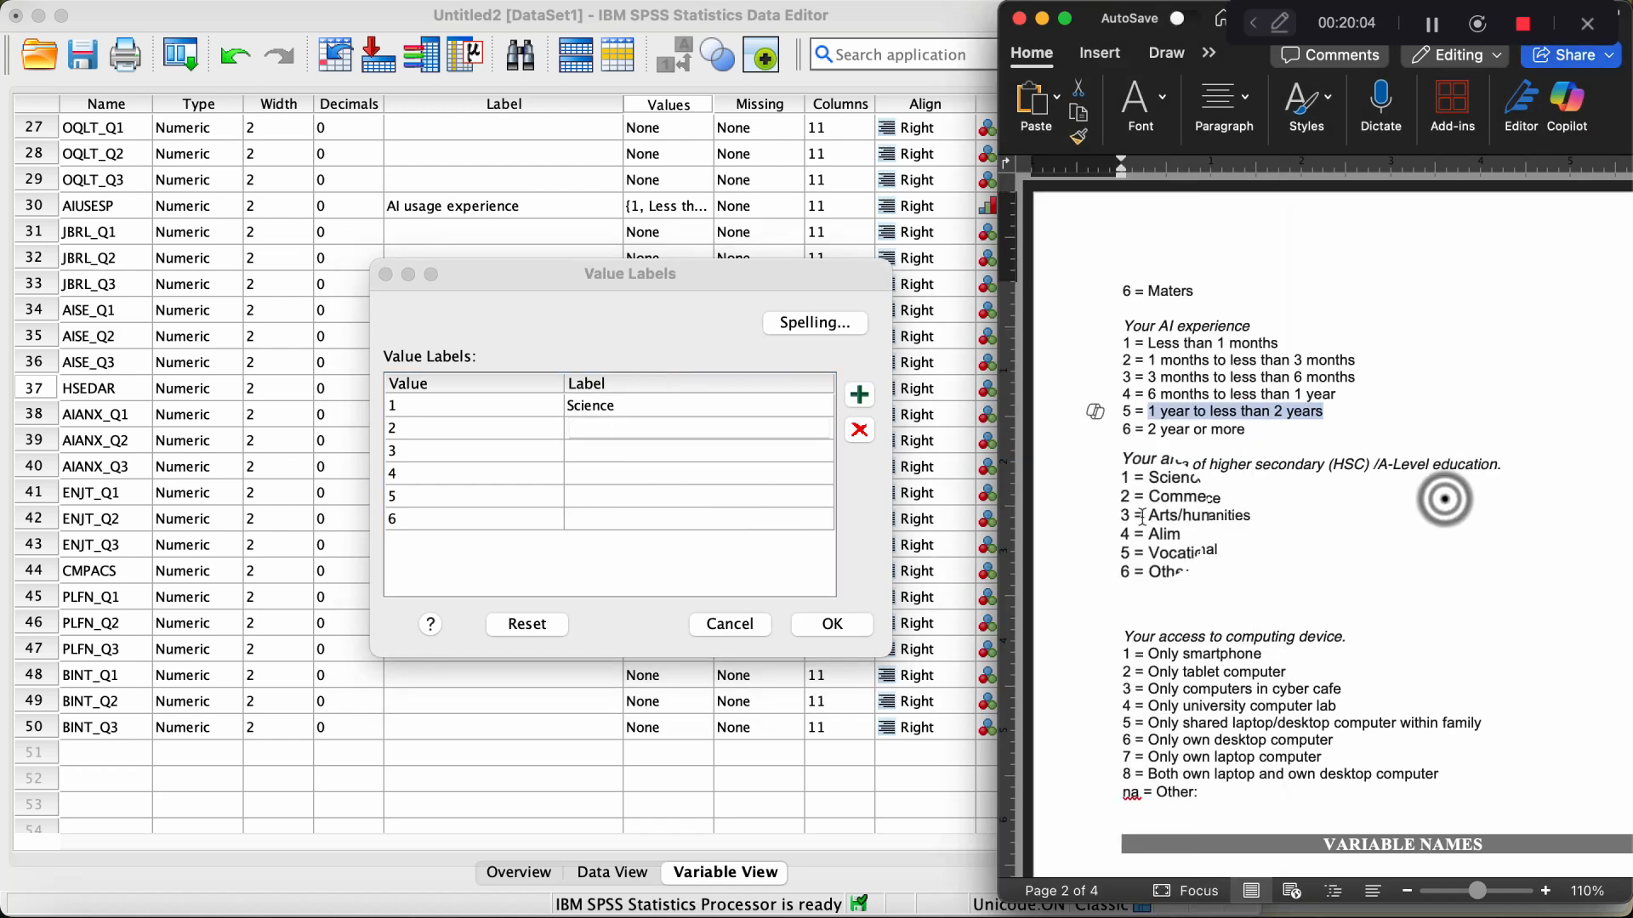
left_click(624, 424)
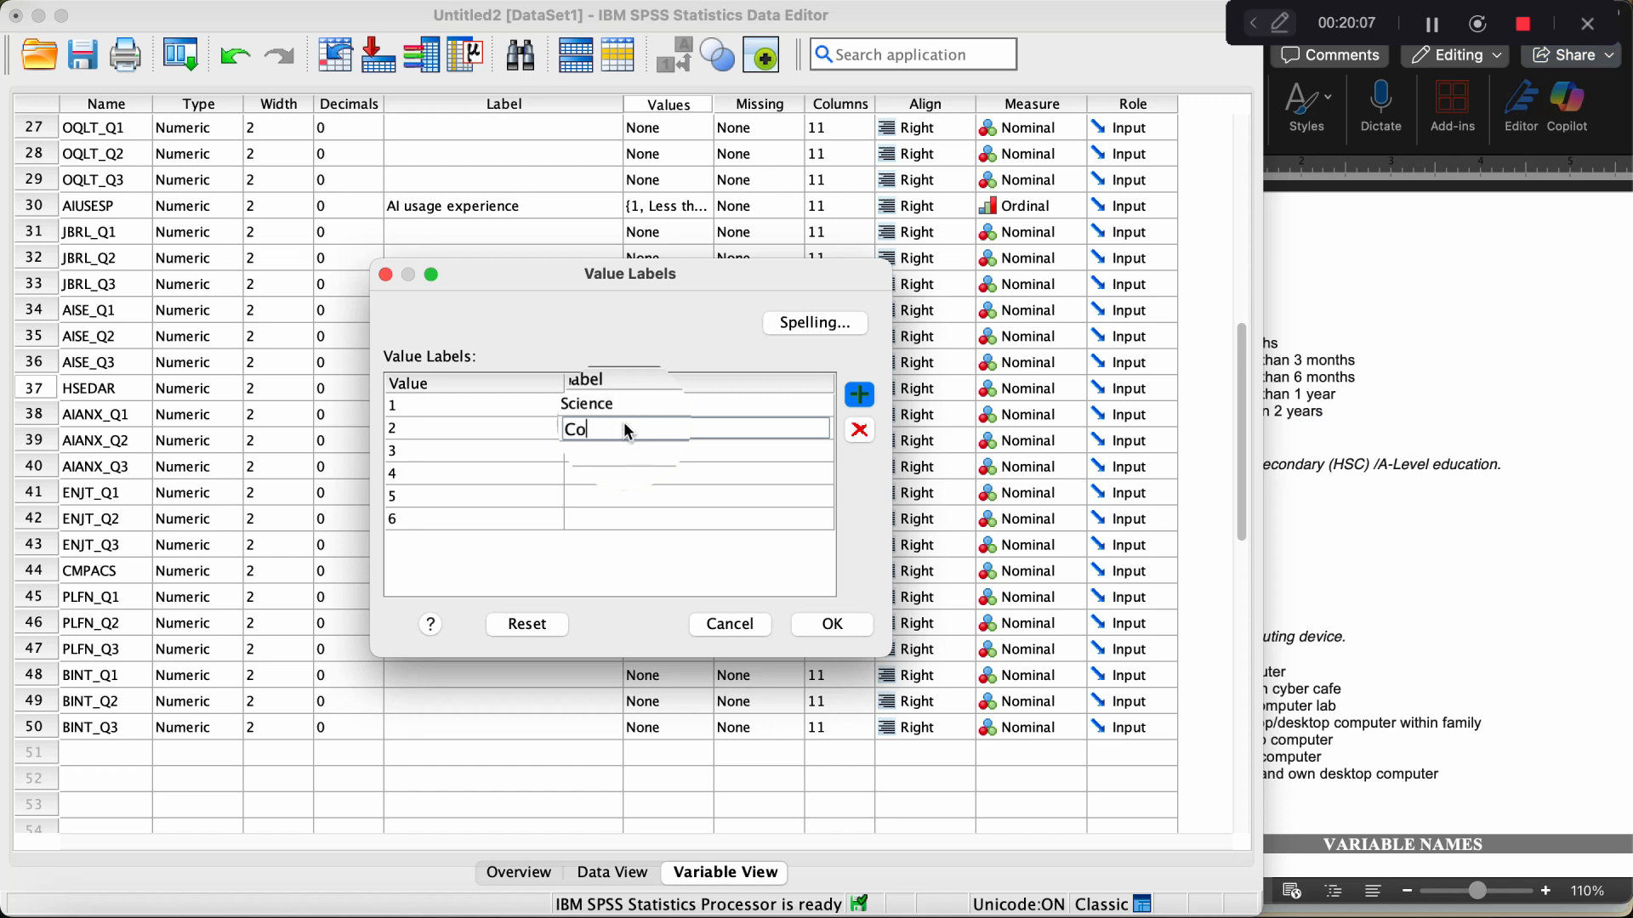
type("Commerce")
key("Return")
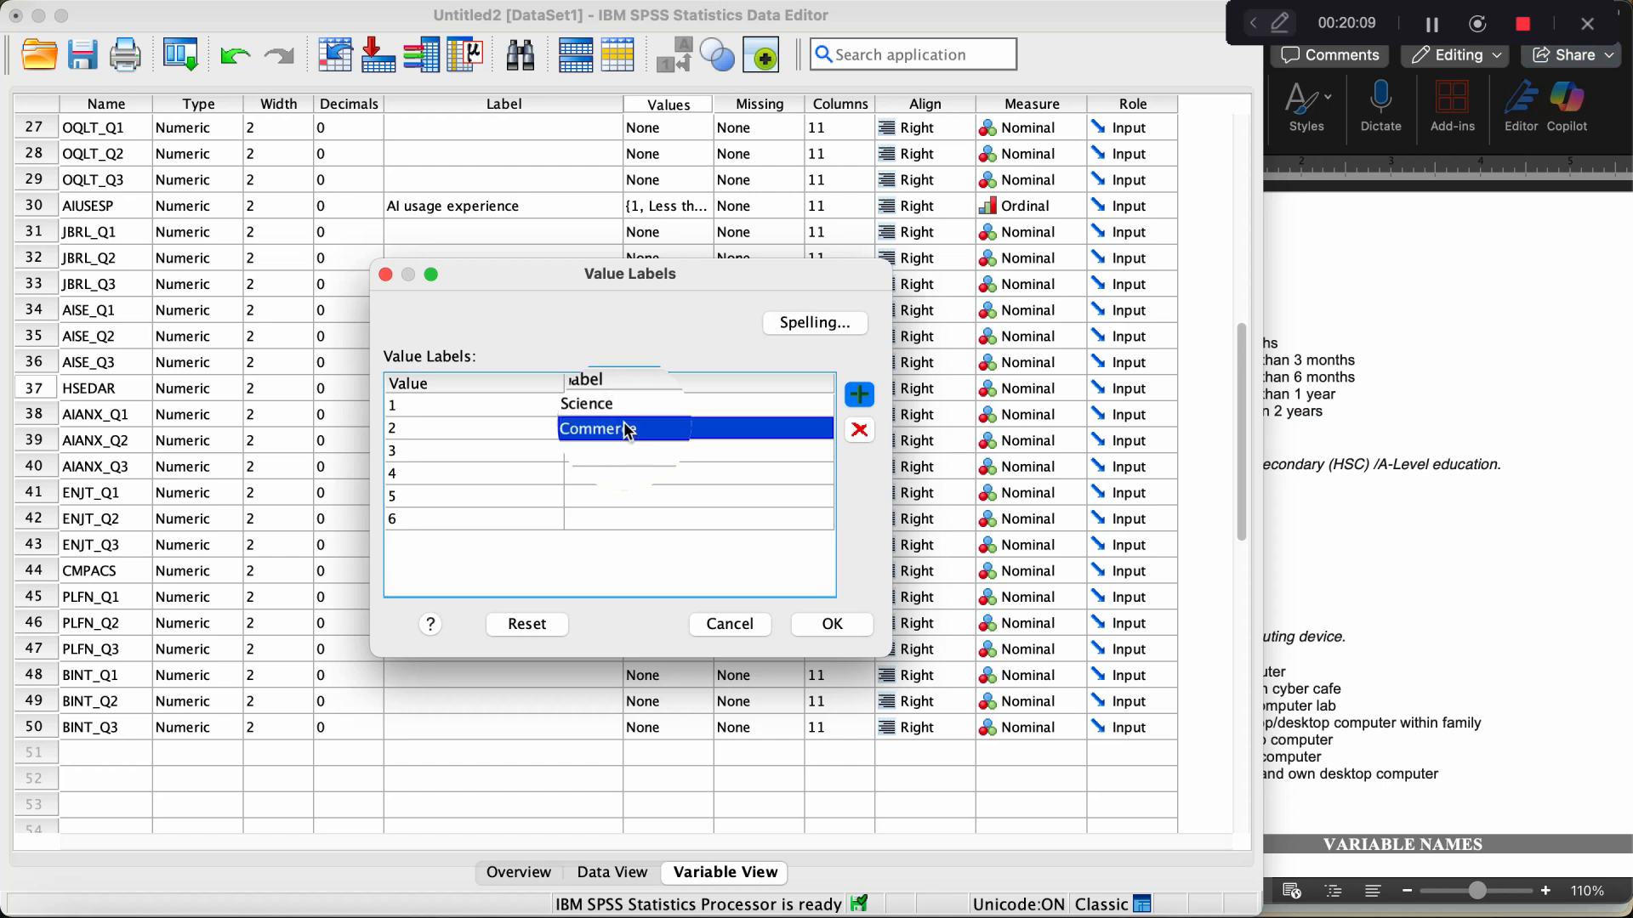
Label value 3 of HSEDAR as "Arts/Humanities" according to the code list in the Word document.
left_click(1378, 547)
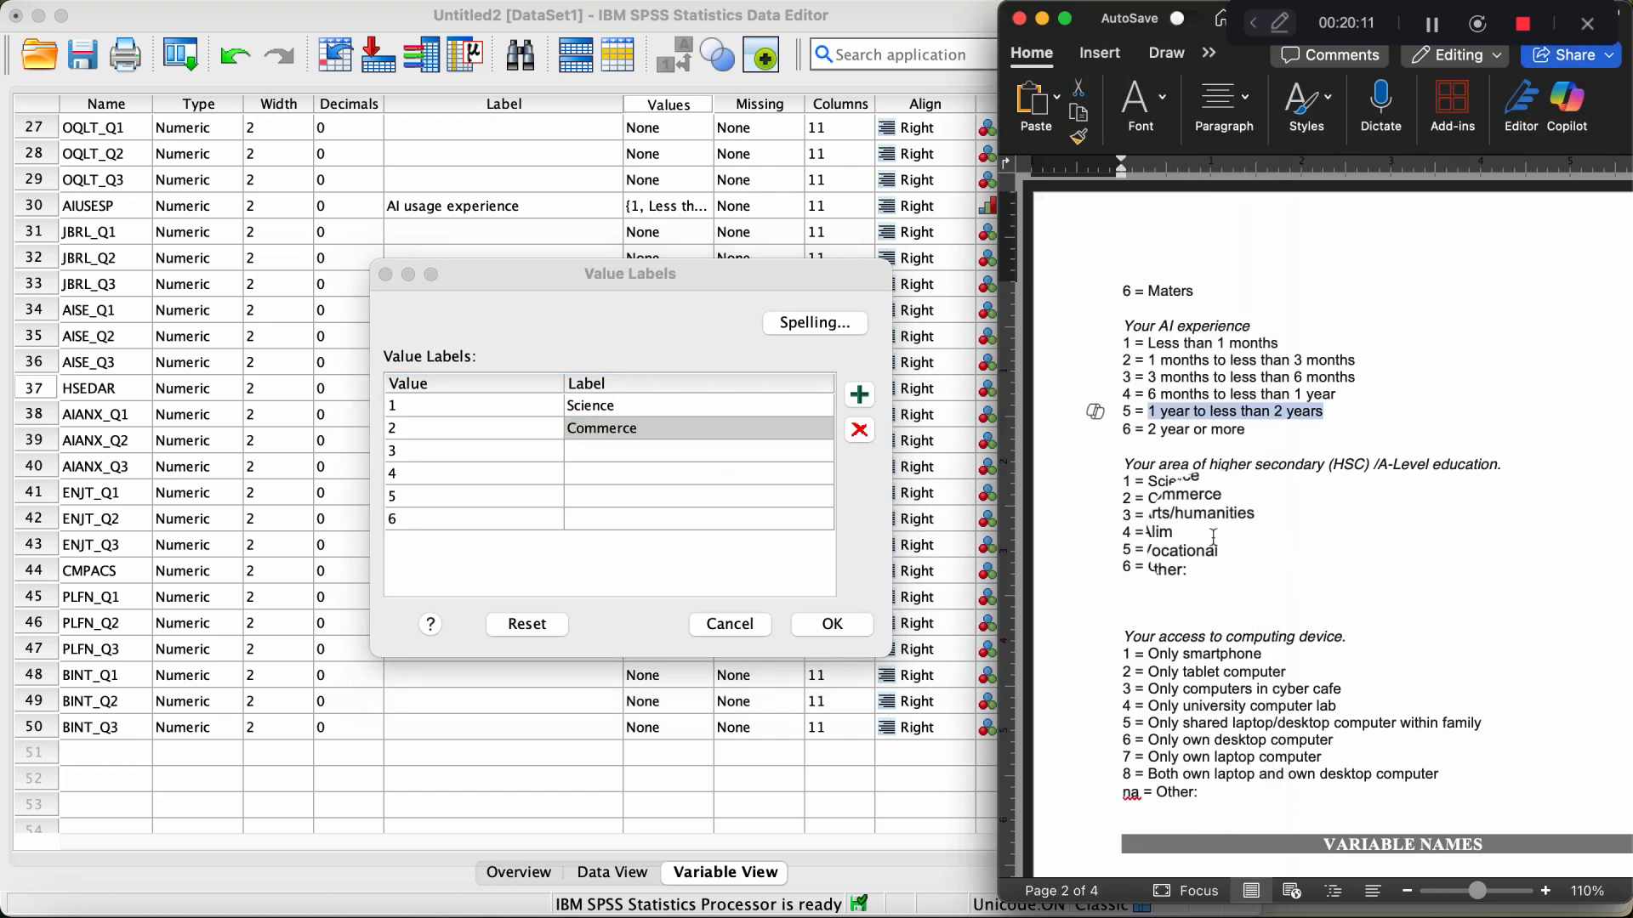
left_click(754, 487)
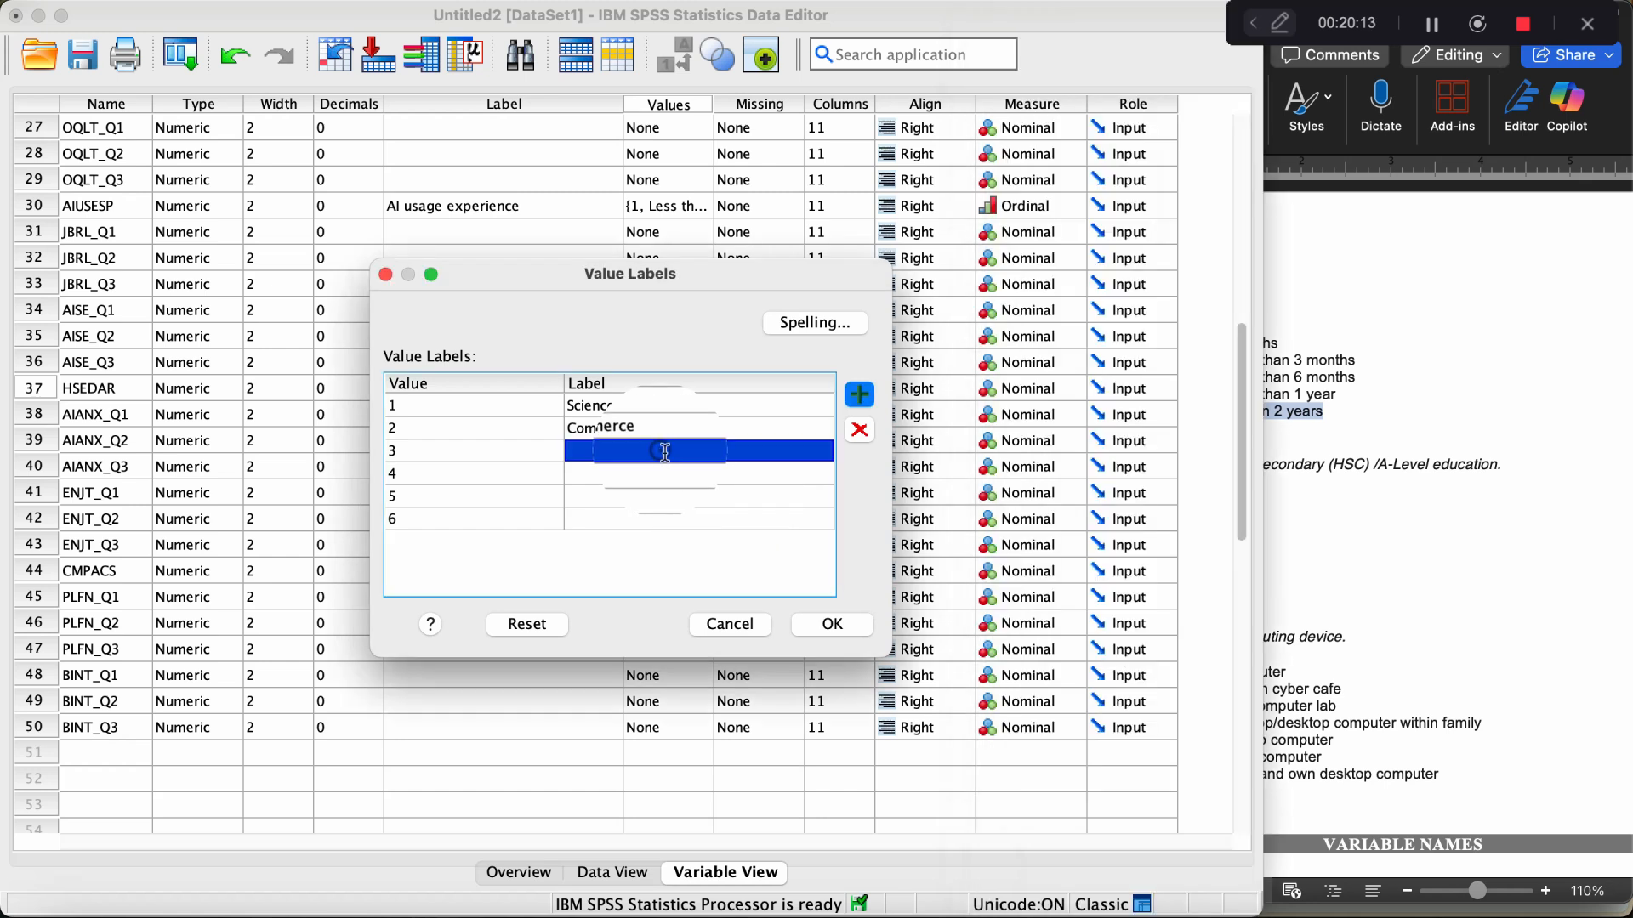
left_click(660, 450)
type("Art")
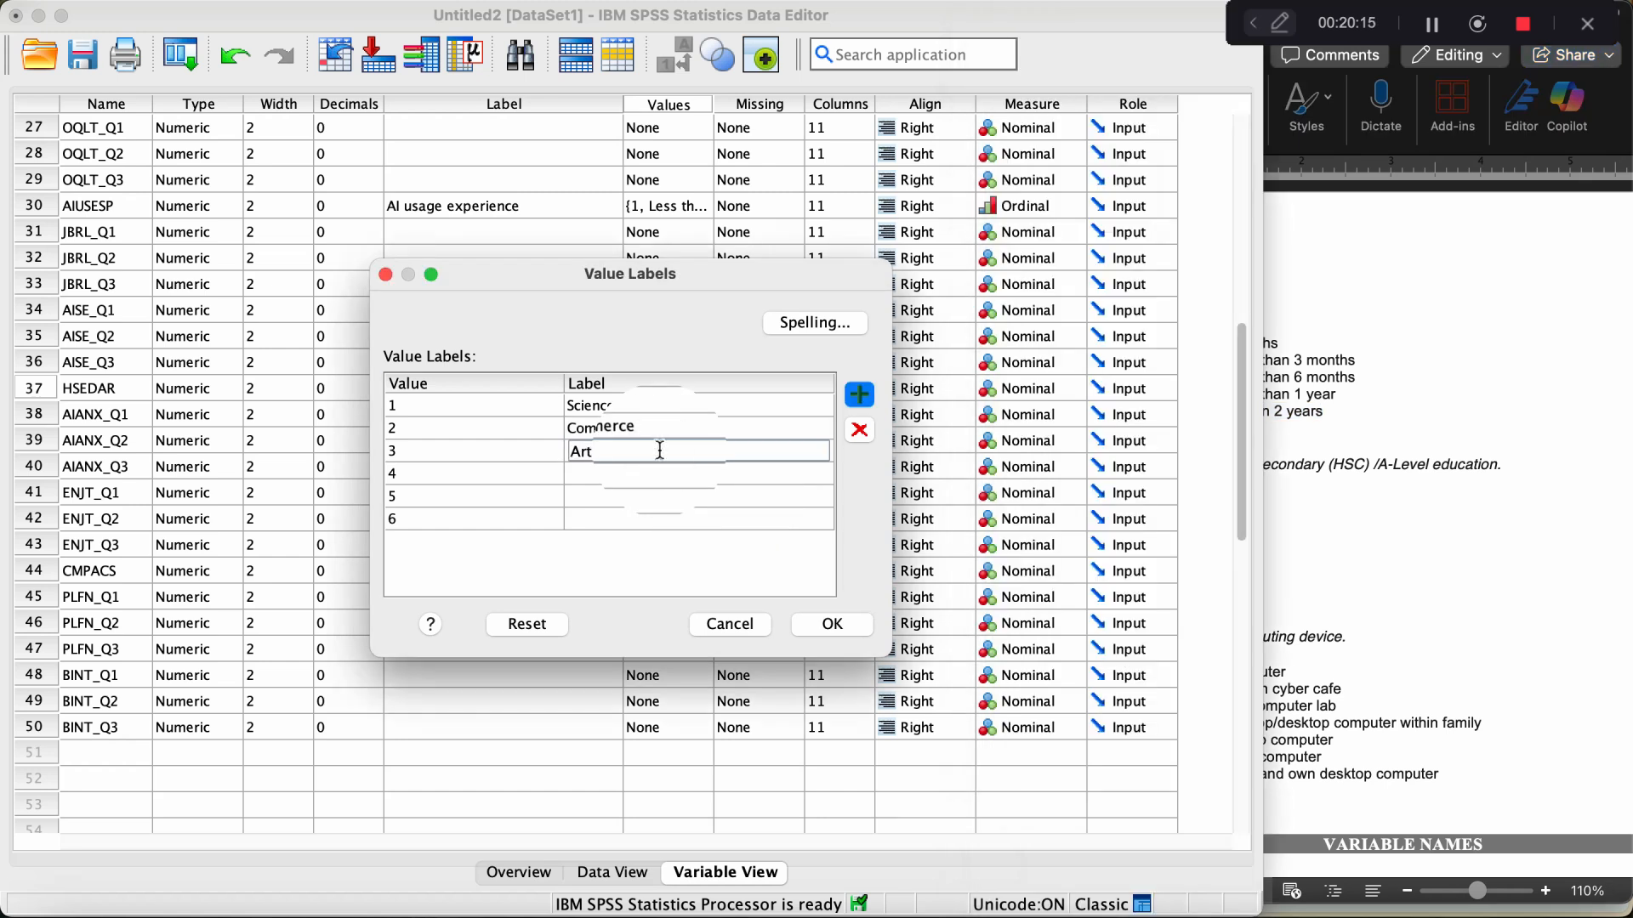
type("s/Humanities")
key("Return")
Label value 4 of HSEDAR as "Alim" according to the code list in the Word document.
left_click(1334, 556)
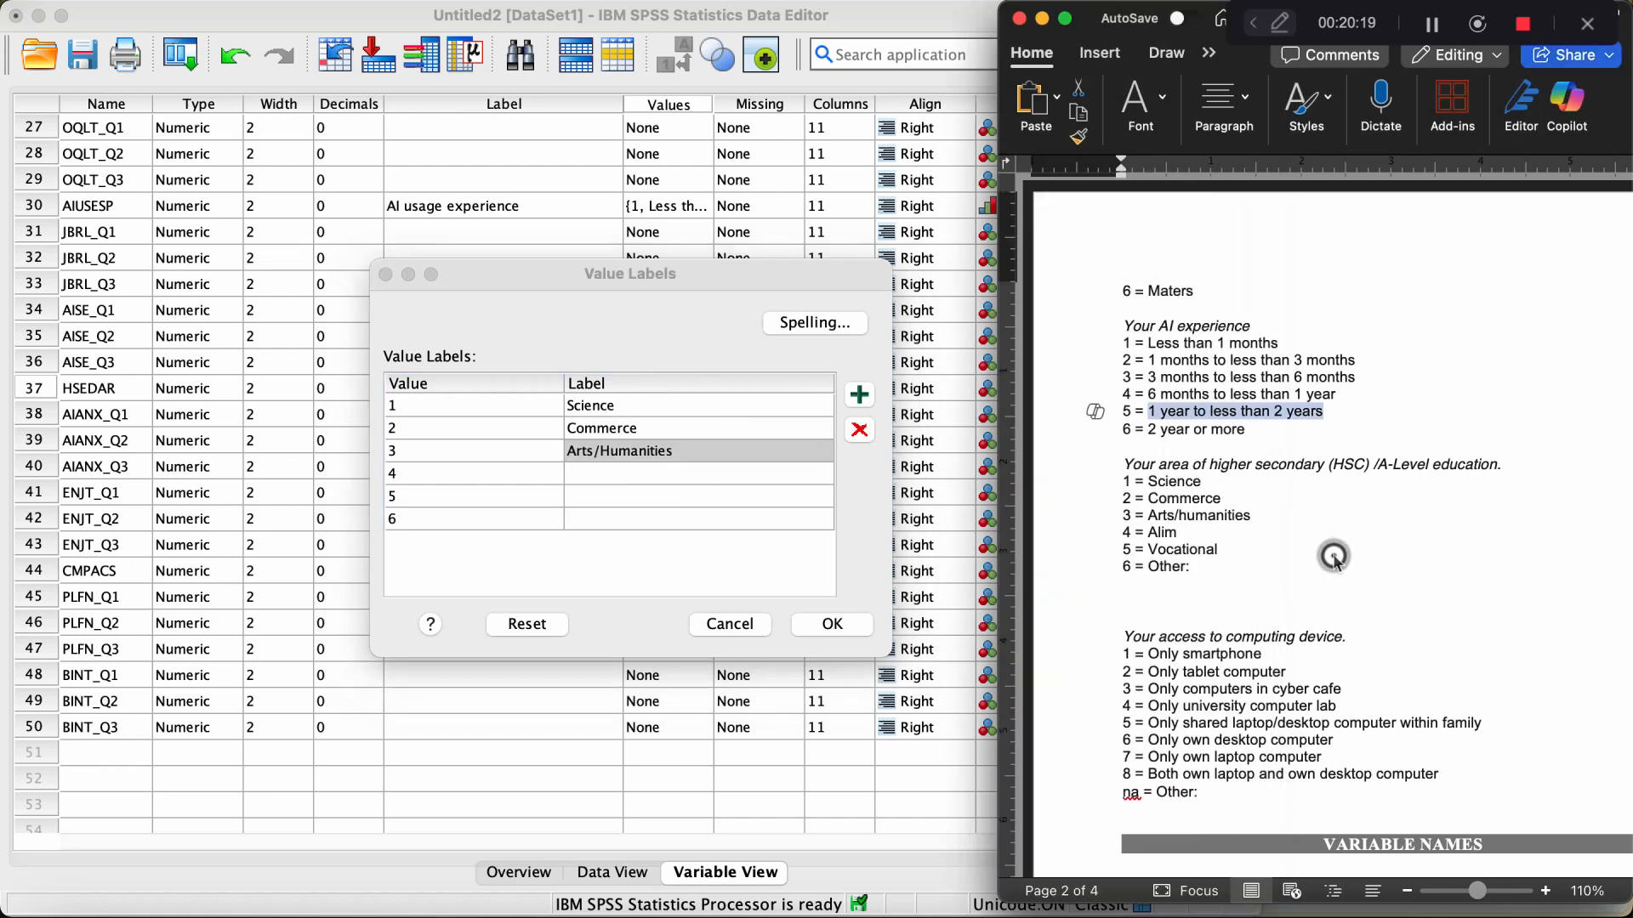
left_click(614, 469)
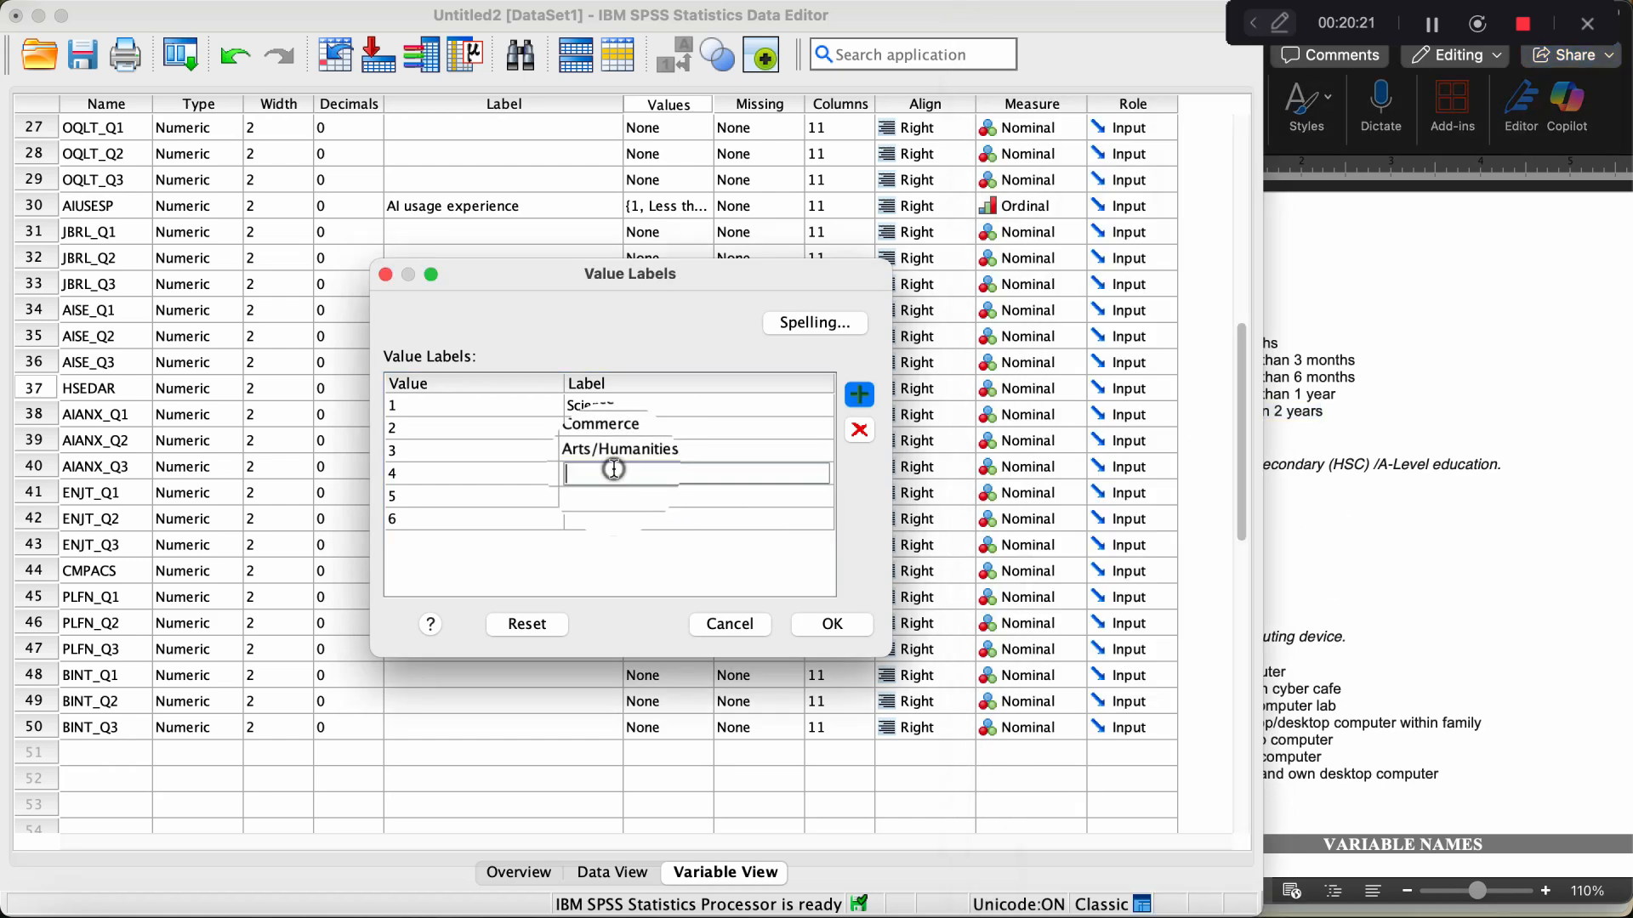
type("Alim")
key("Return")
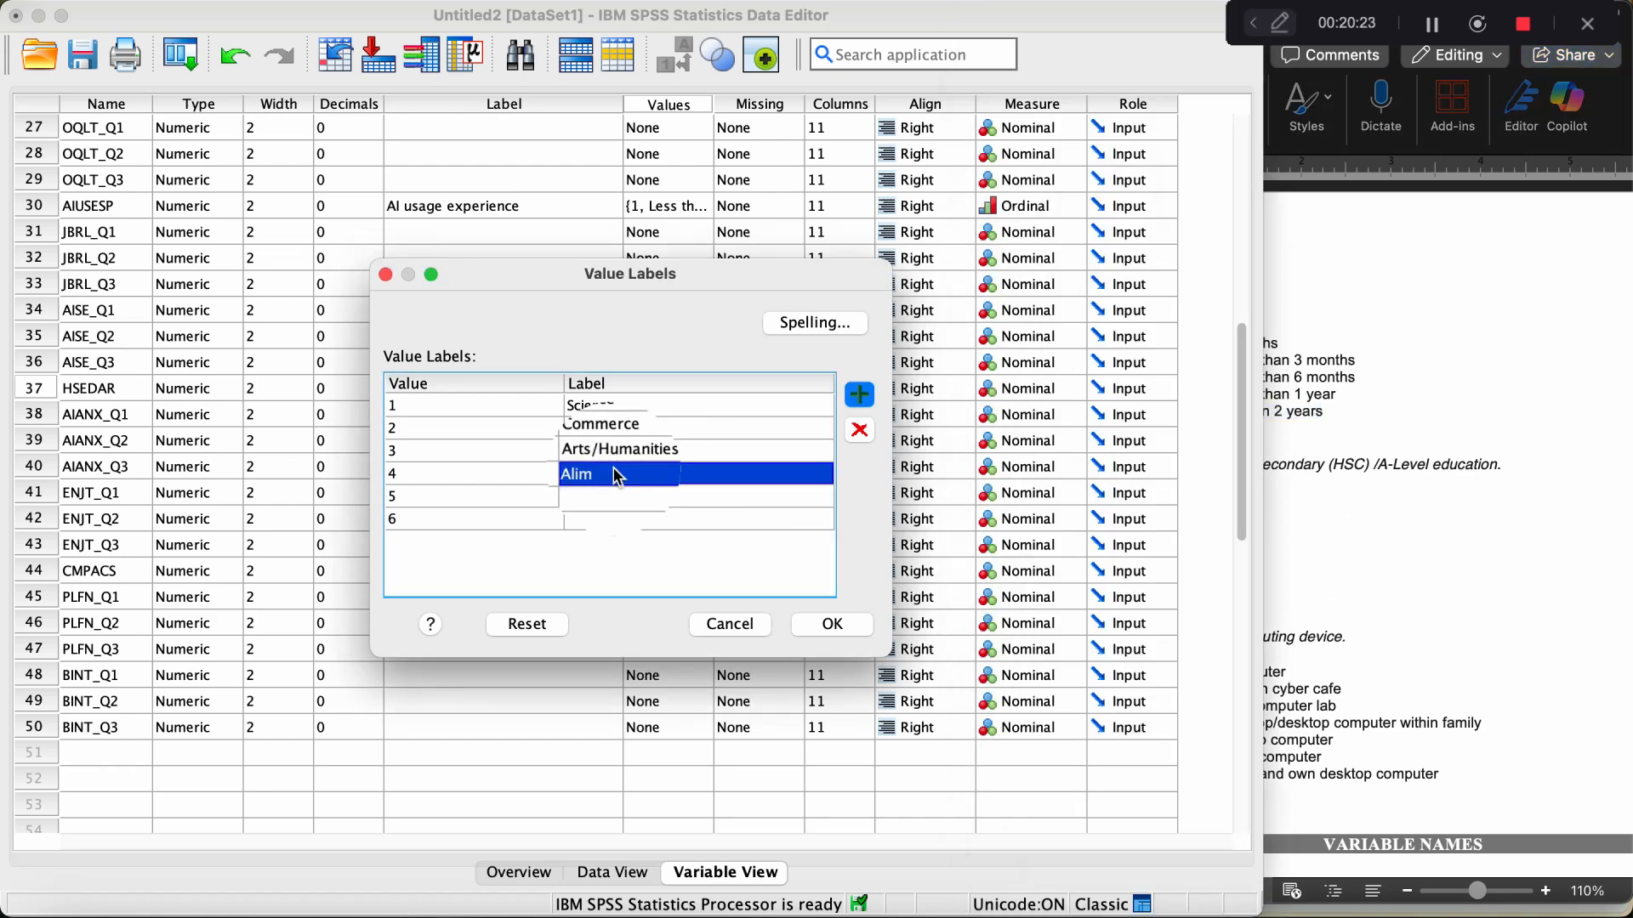
Label value 5 of HSEDAR as "Vocational" according to the code list in the Word document.
left_click(1410, 495)
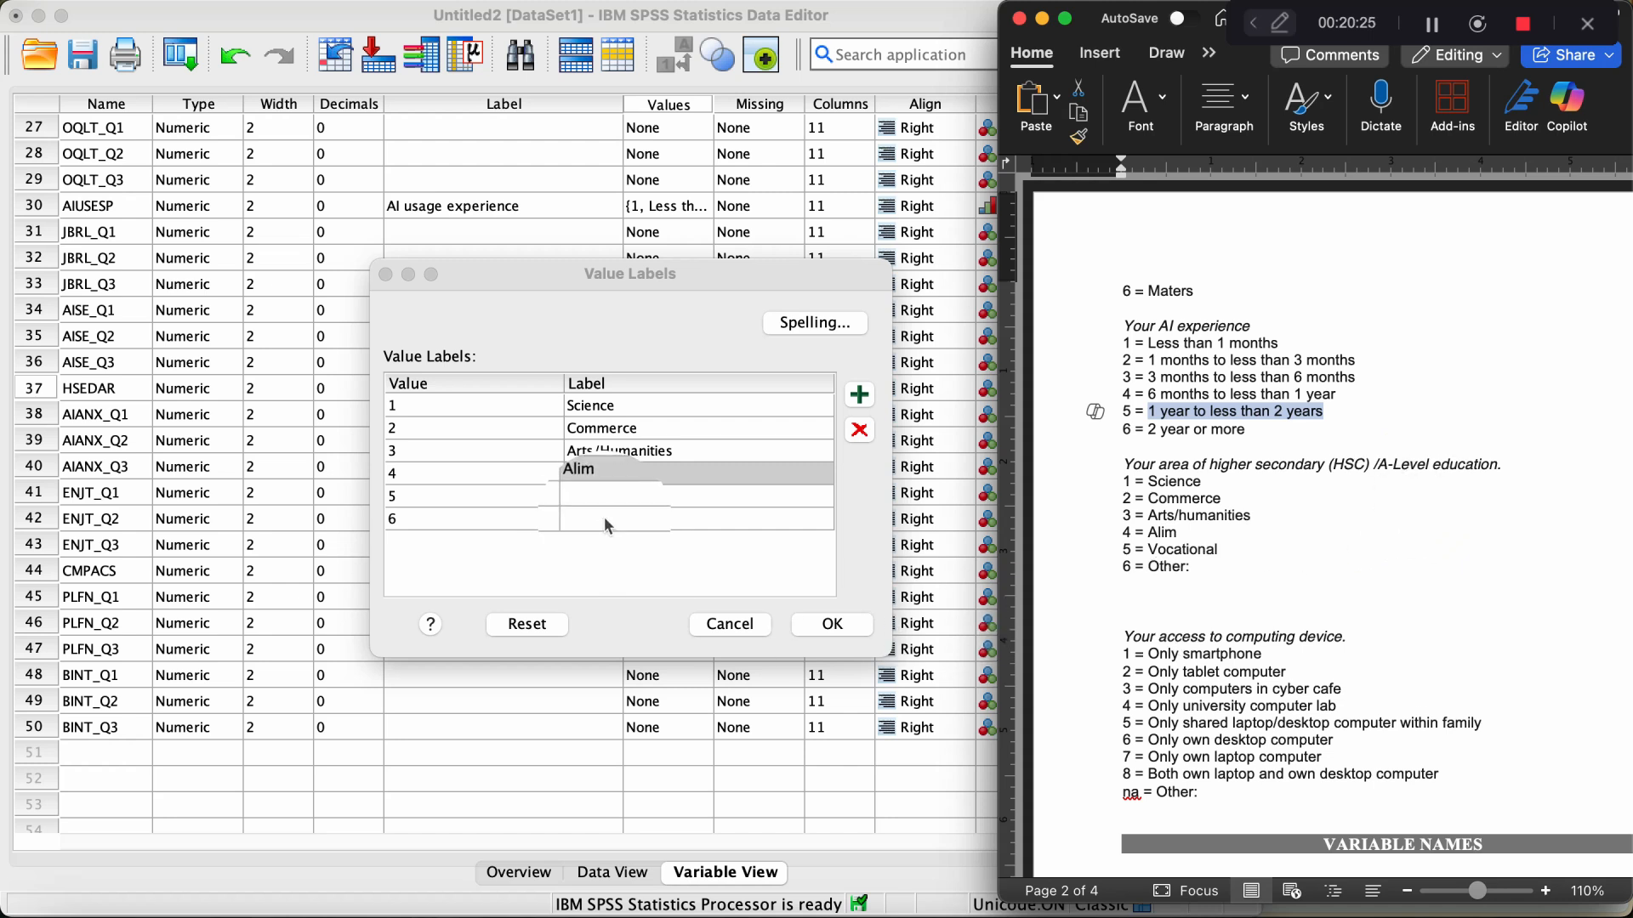
left_click(615, 496)
type("C")
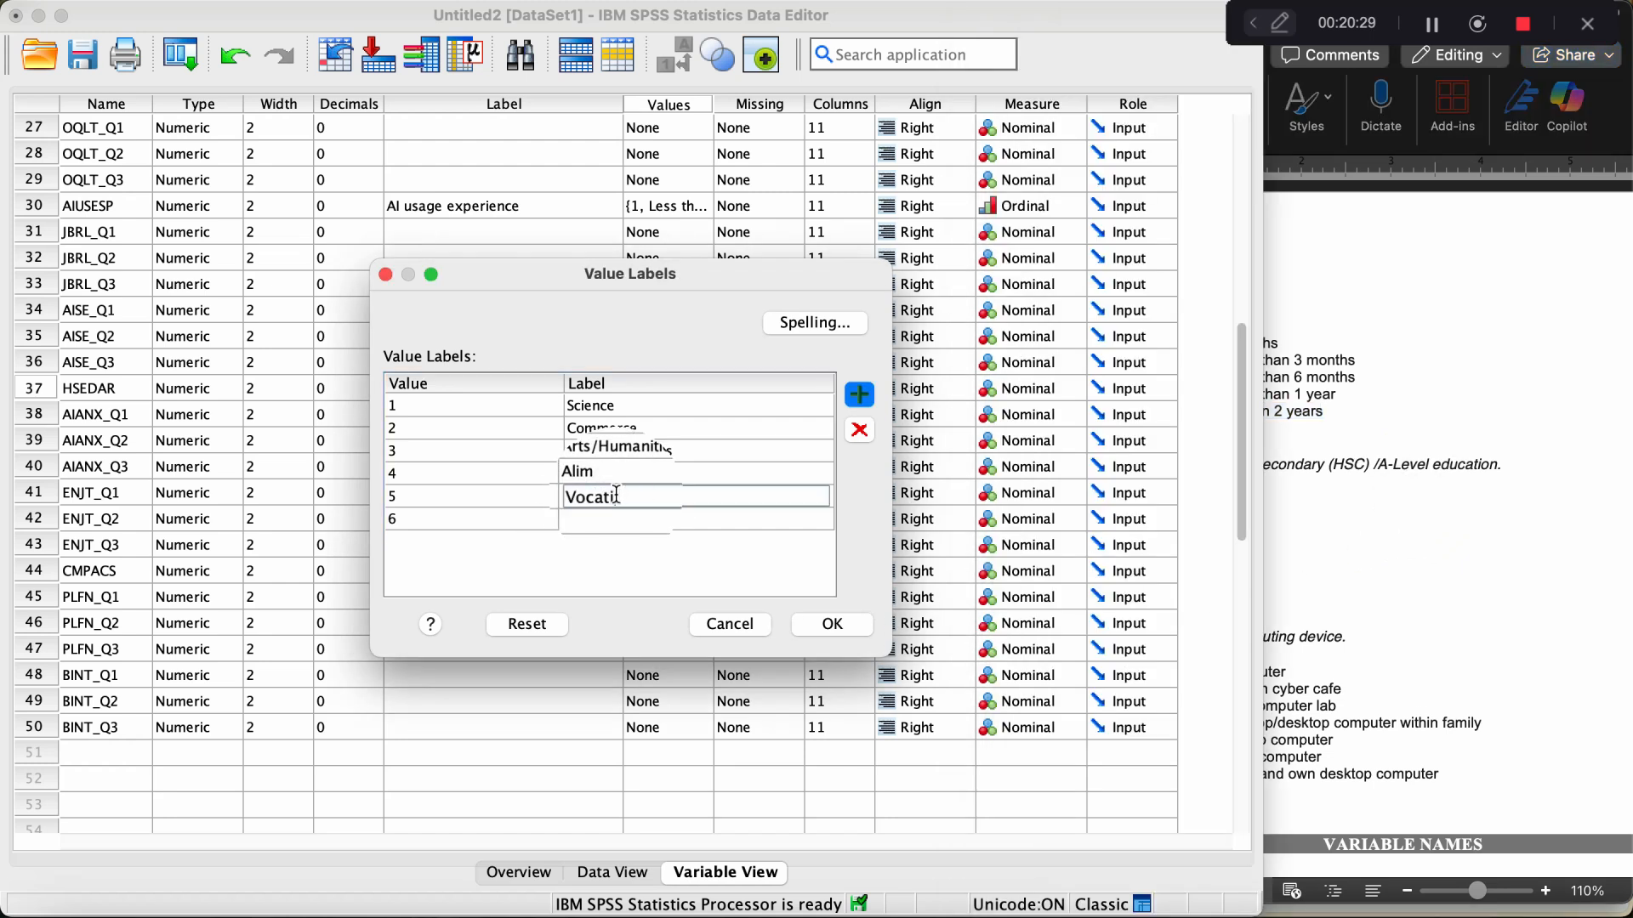
type("ocational")
key("Return")
Label value 6 of HSEDAR as "Other" and apply the value labels to the variable.
key("Tab")
key("Tab")
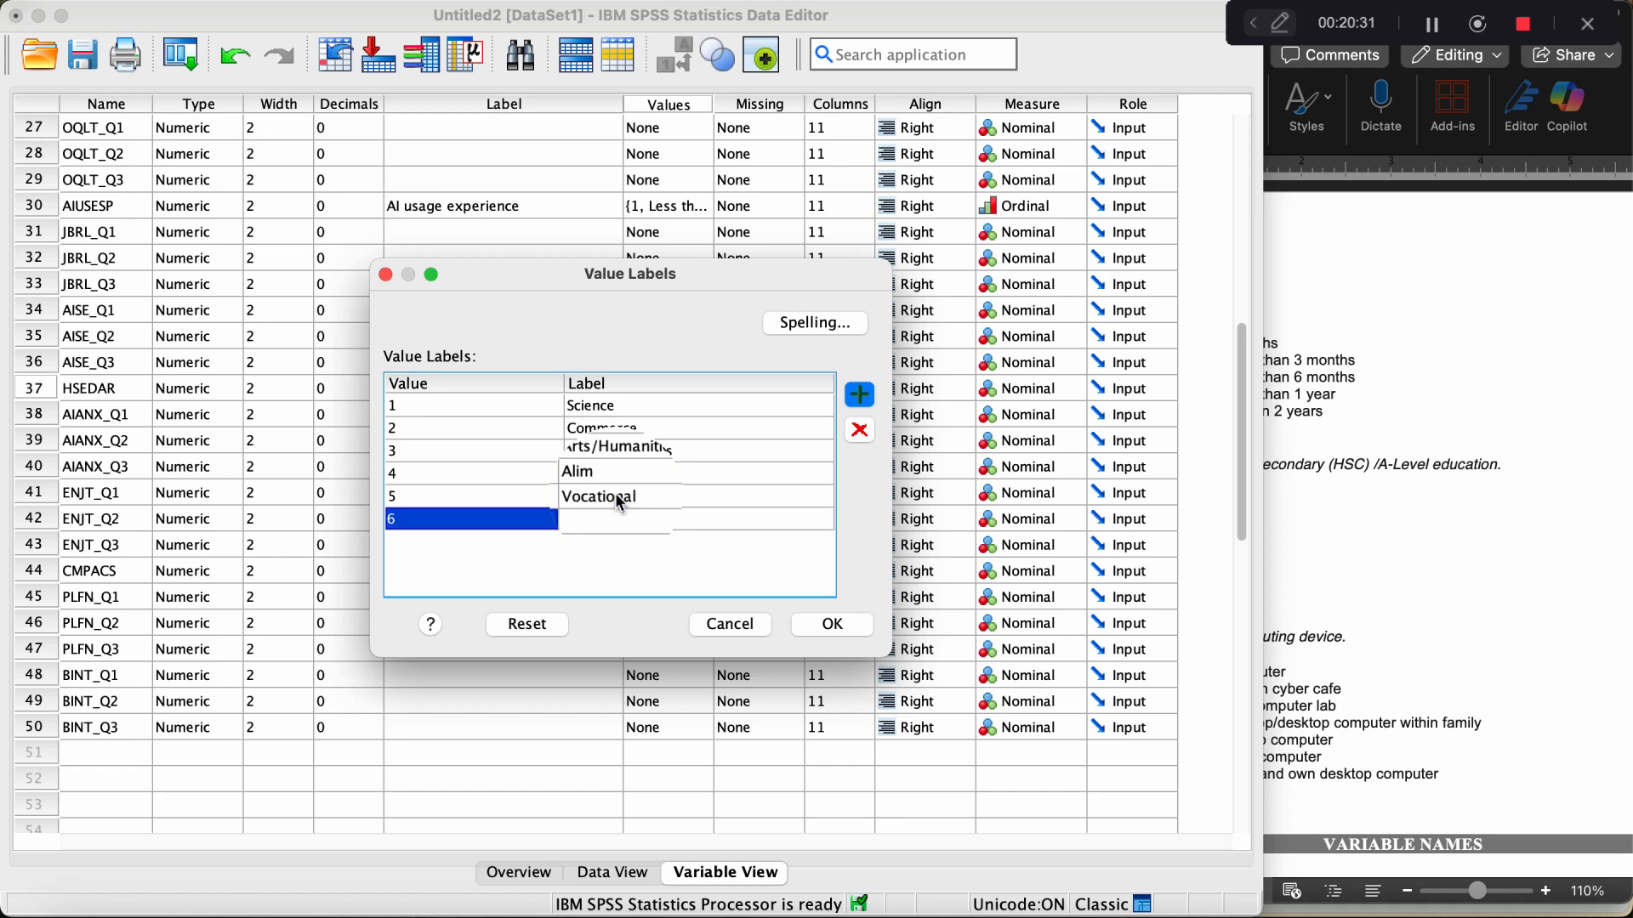
type("Other")
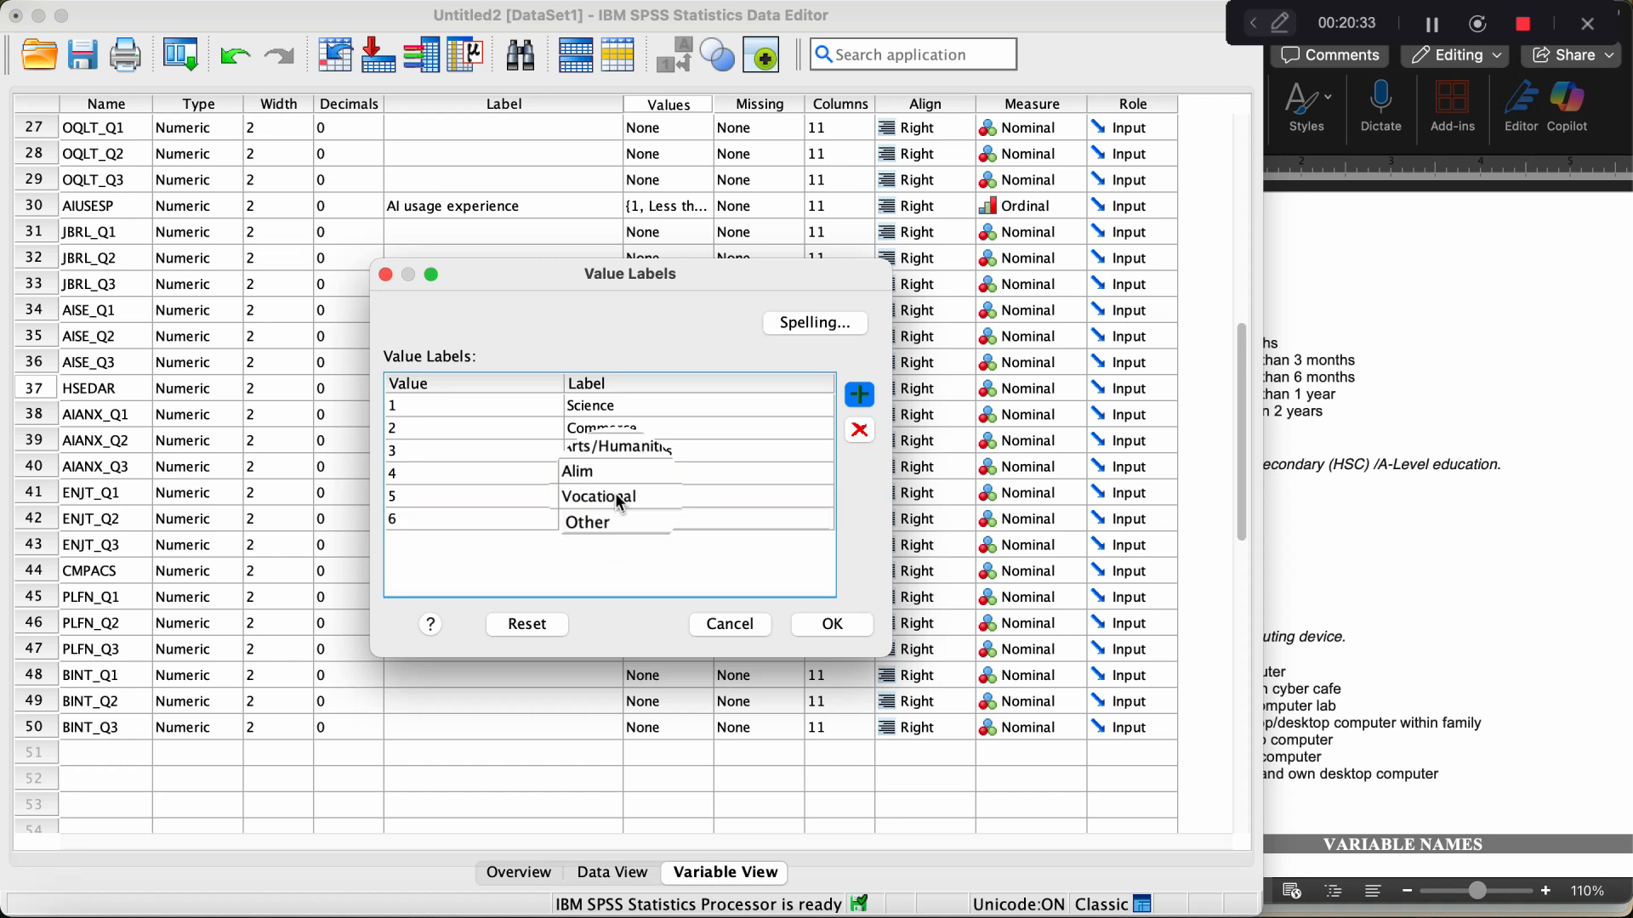
left_click(856, 630)
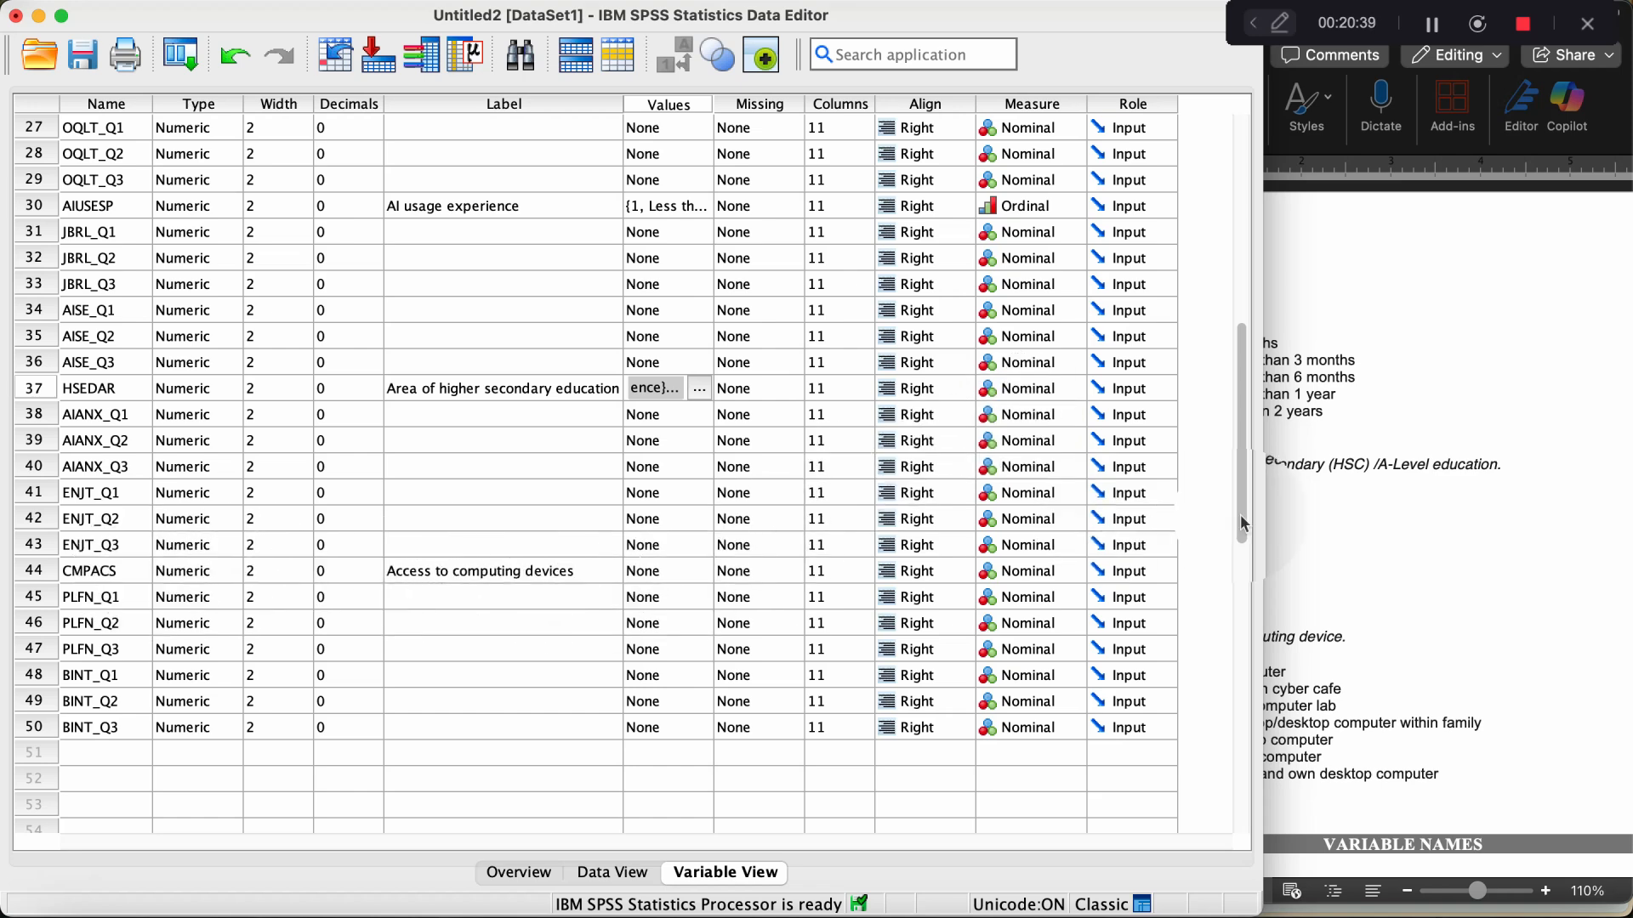
Check the codes for access to computing device in the Word document and open the value labels of CMPACS.
left_click(1268, 572)
scroll(1331, 542, "down", 2)
scroll(1331, 541, "down", 1)
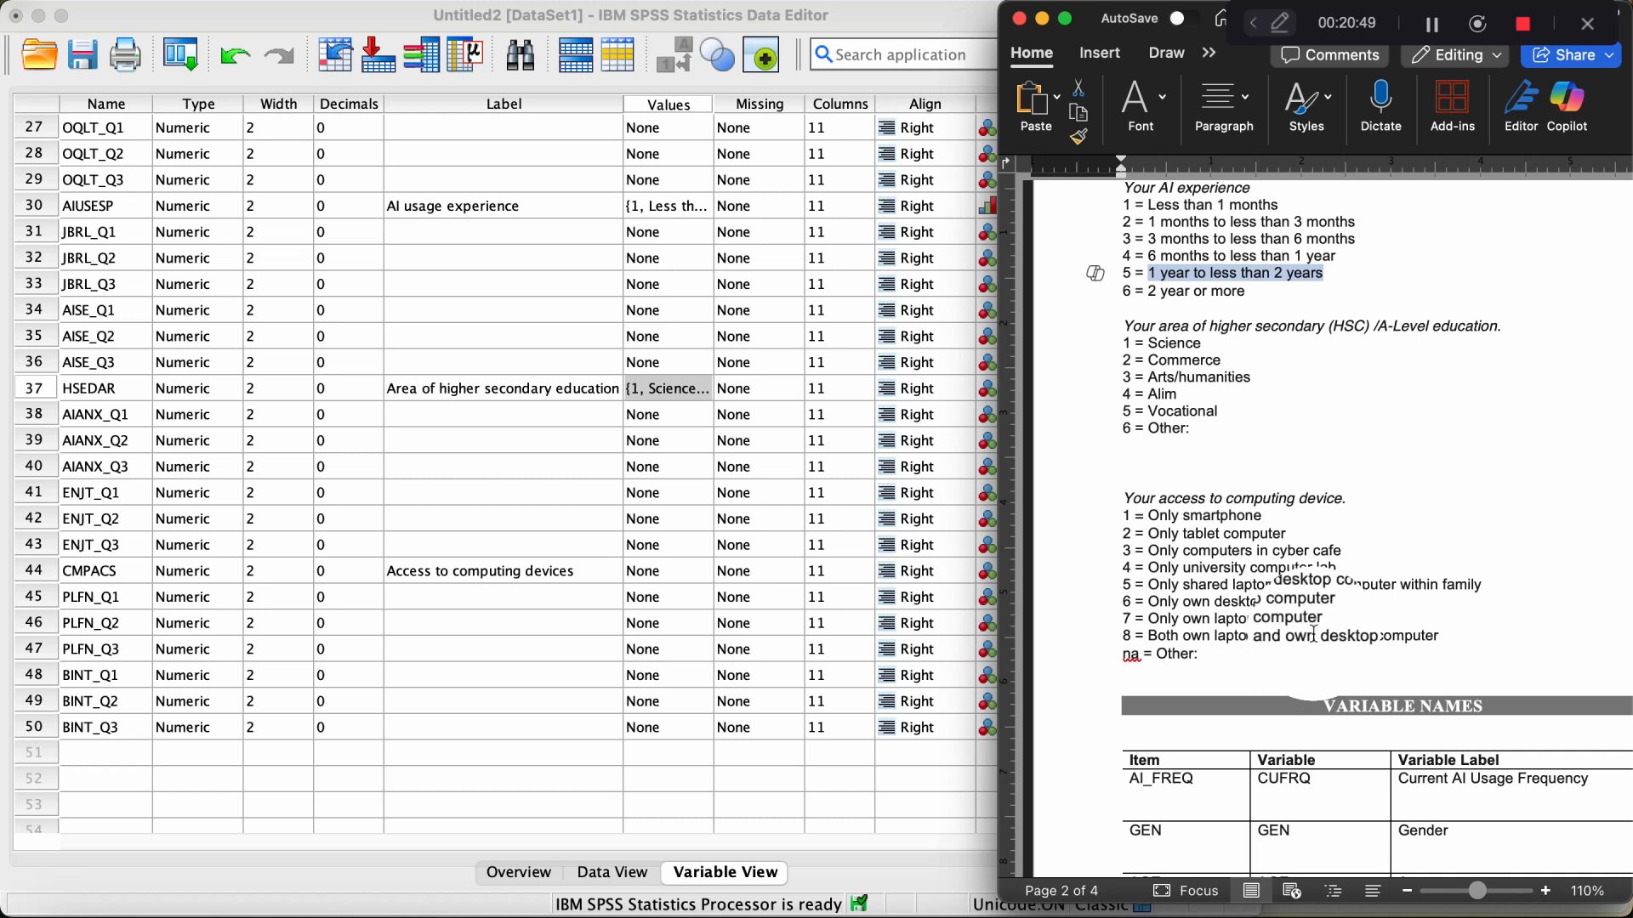
left_click(677, 573)
left_click(678, 574)
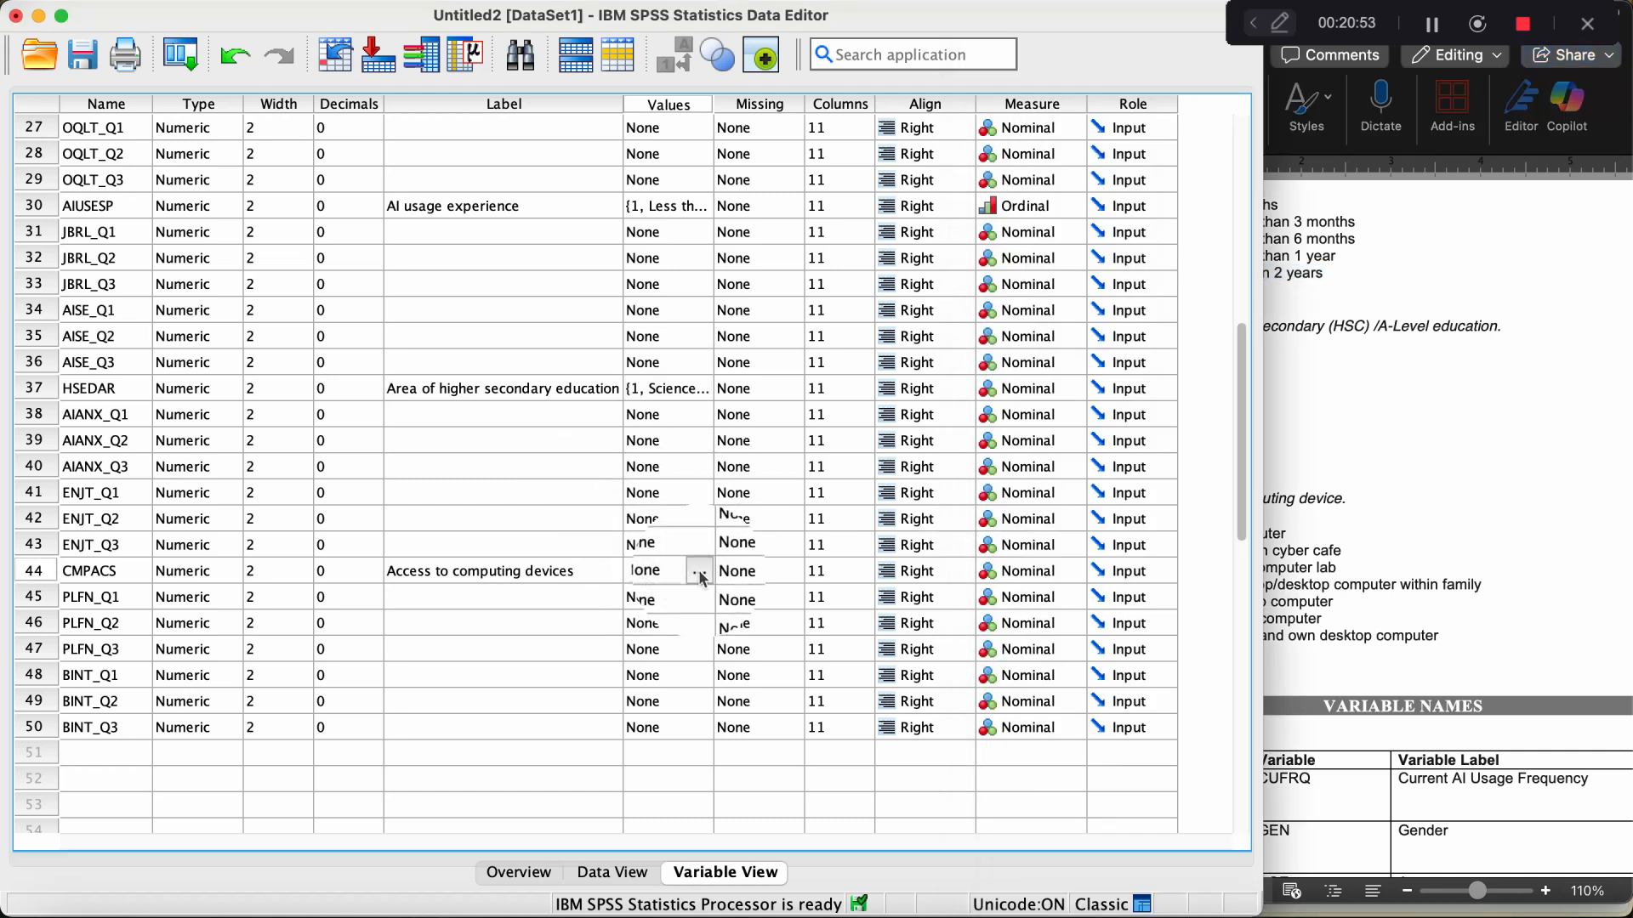
left_click(699, 576)
left_click(1429, 564)
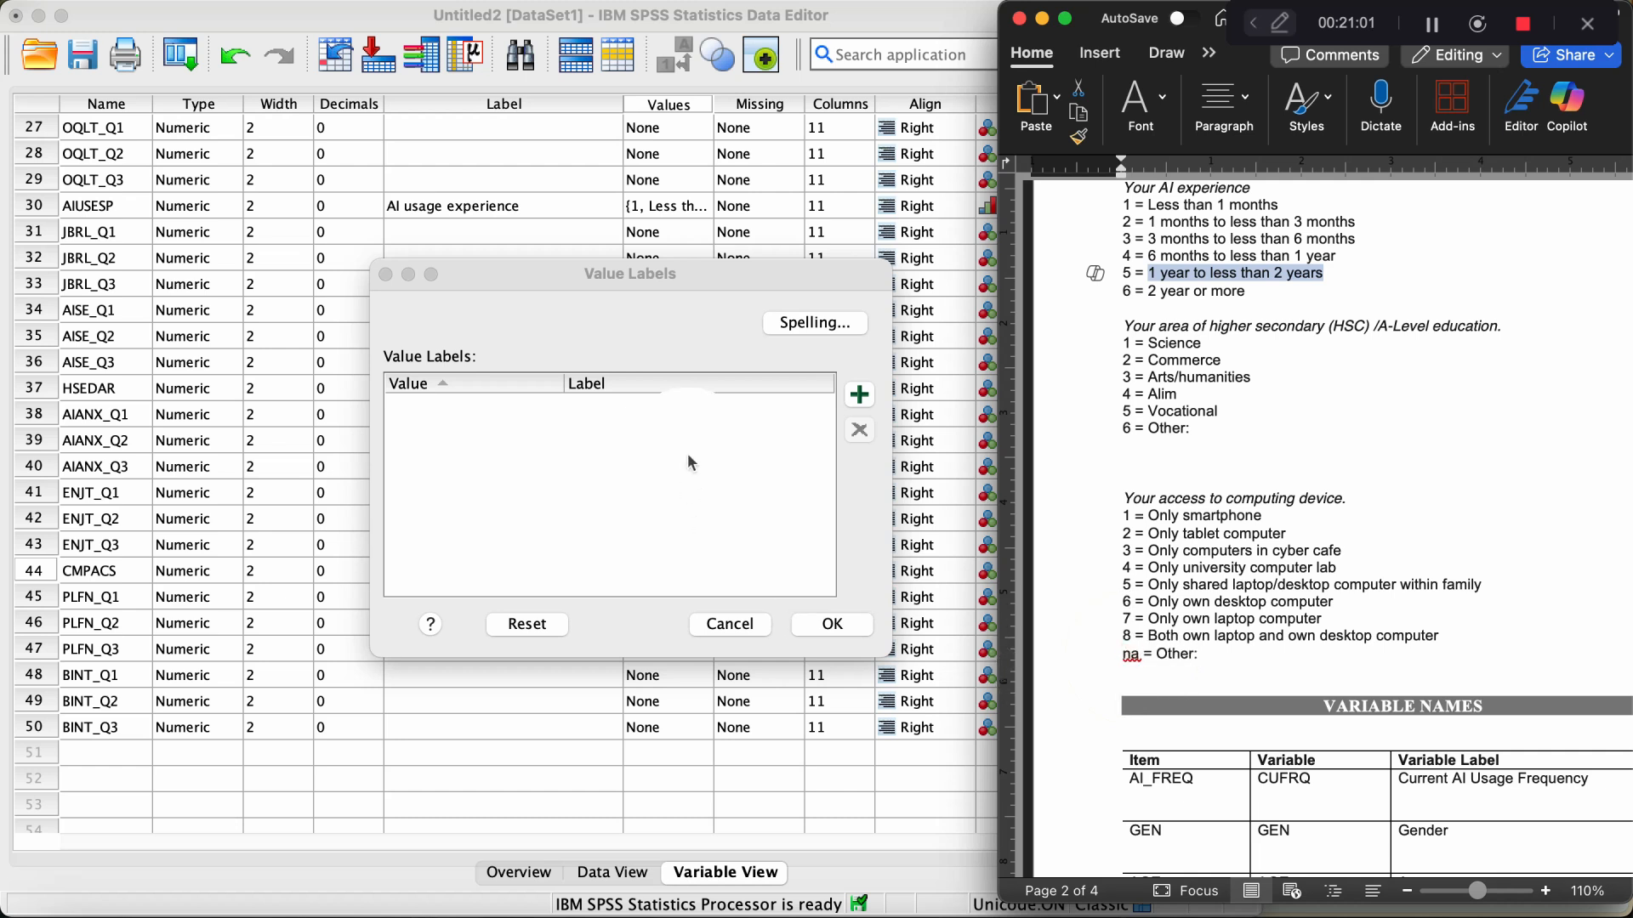
Add nine empty rows to the value labels of CMPACS.
left_click(863, 399)
left_click(860, 399)
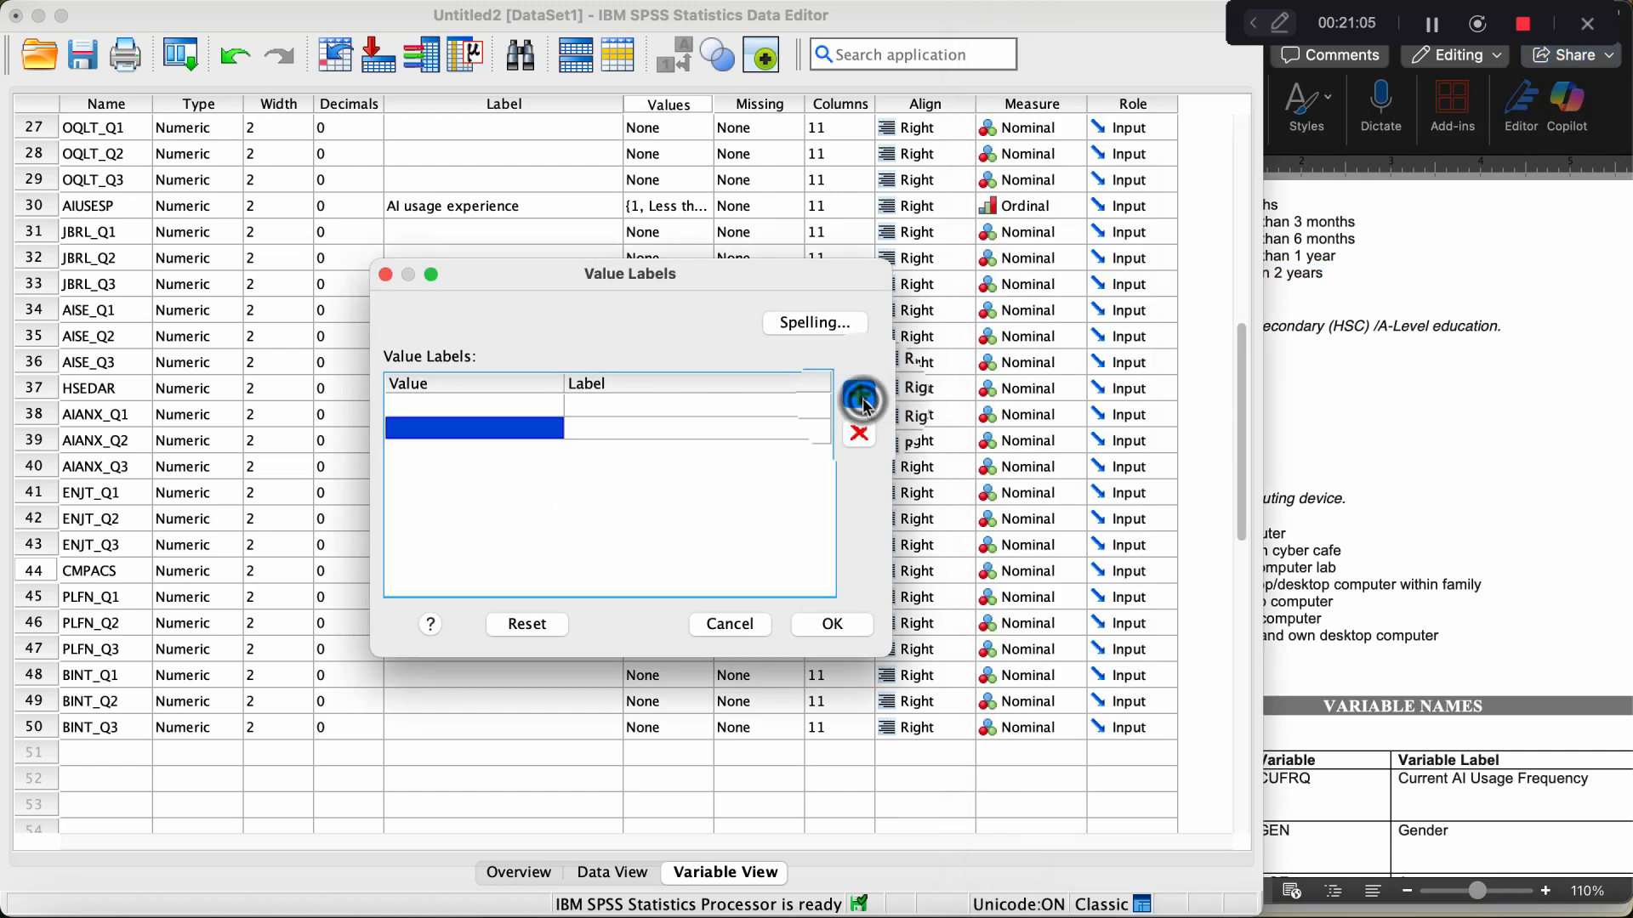
left_click(861, 400)
left_click(860, 400)
left_click(861, 400)
left_click(861, 398)
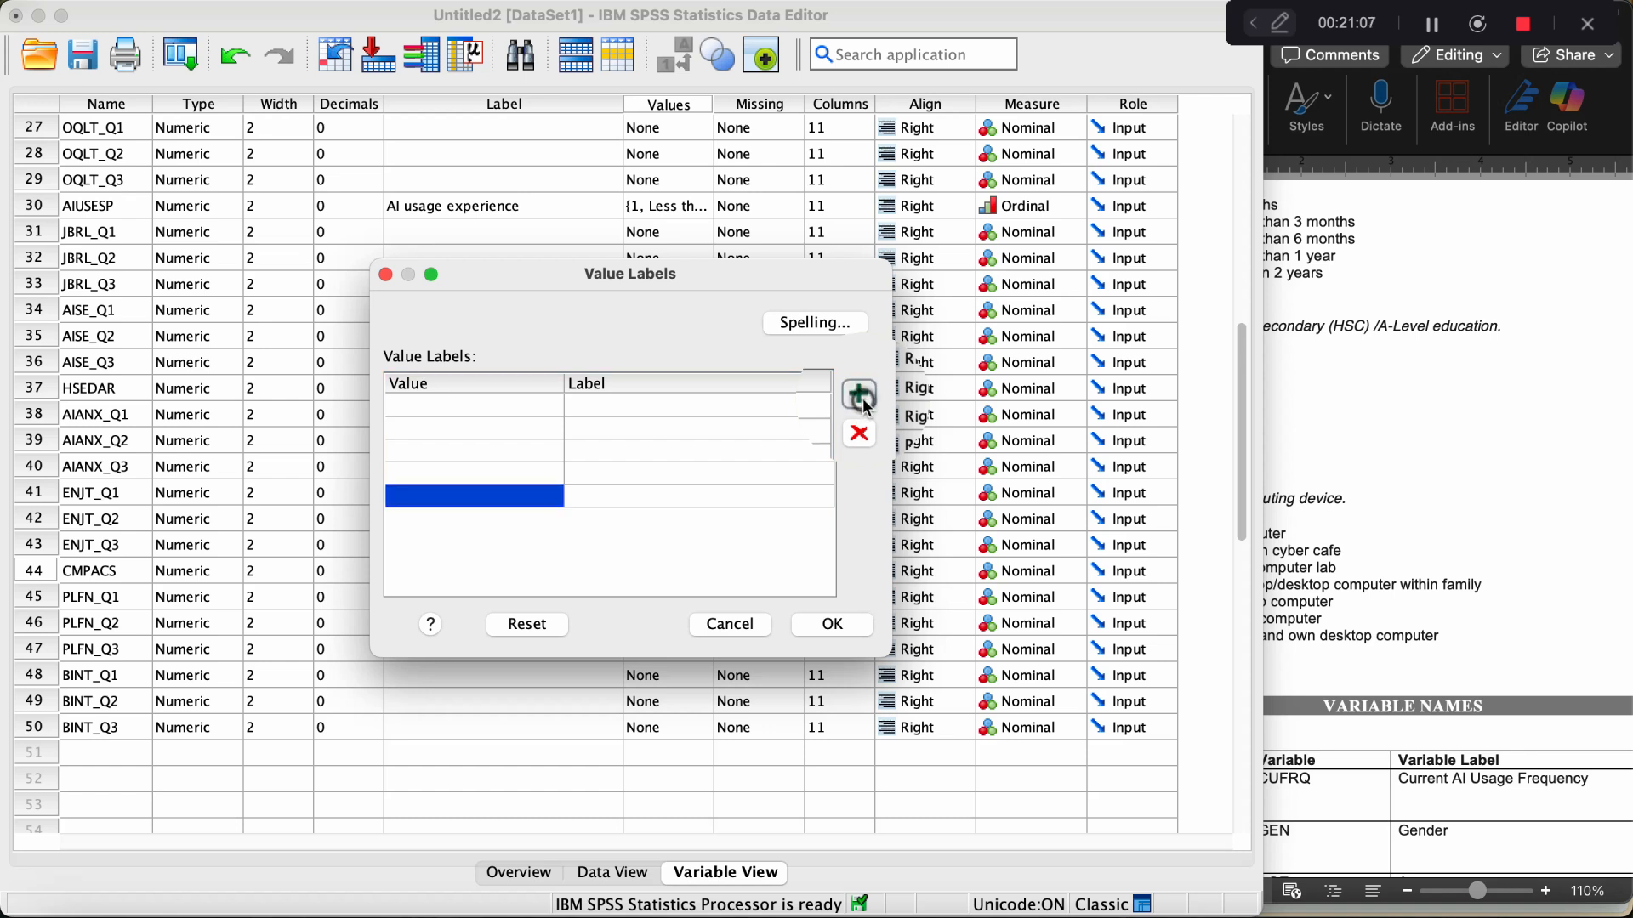
left_click(861, 398)
left_click(861, 398)
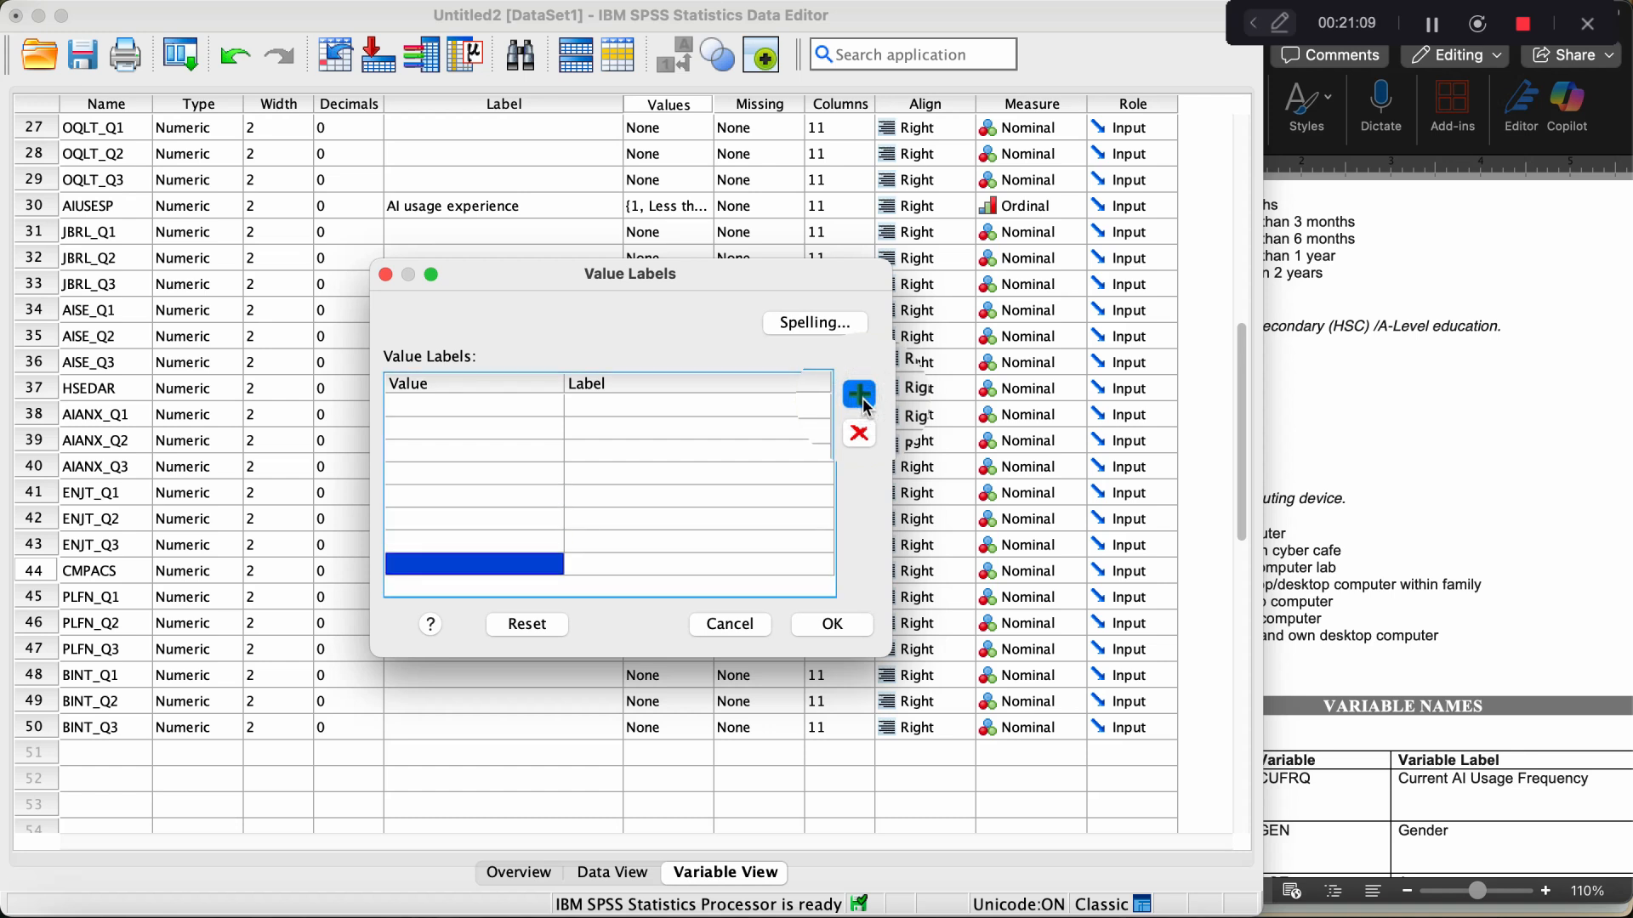
left_click(861, 396)
Enter the values 1 through 9 in the nine empty value label rows of CMPACS.
left_click(493, 408)
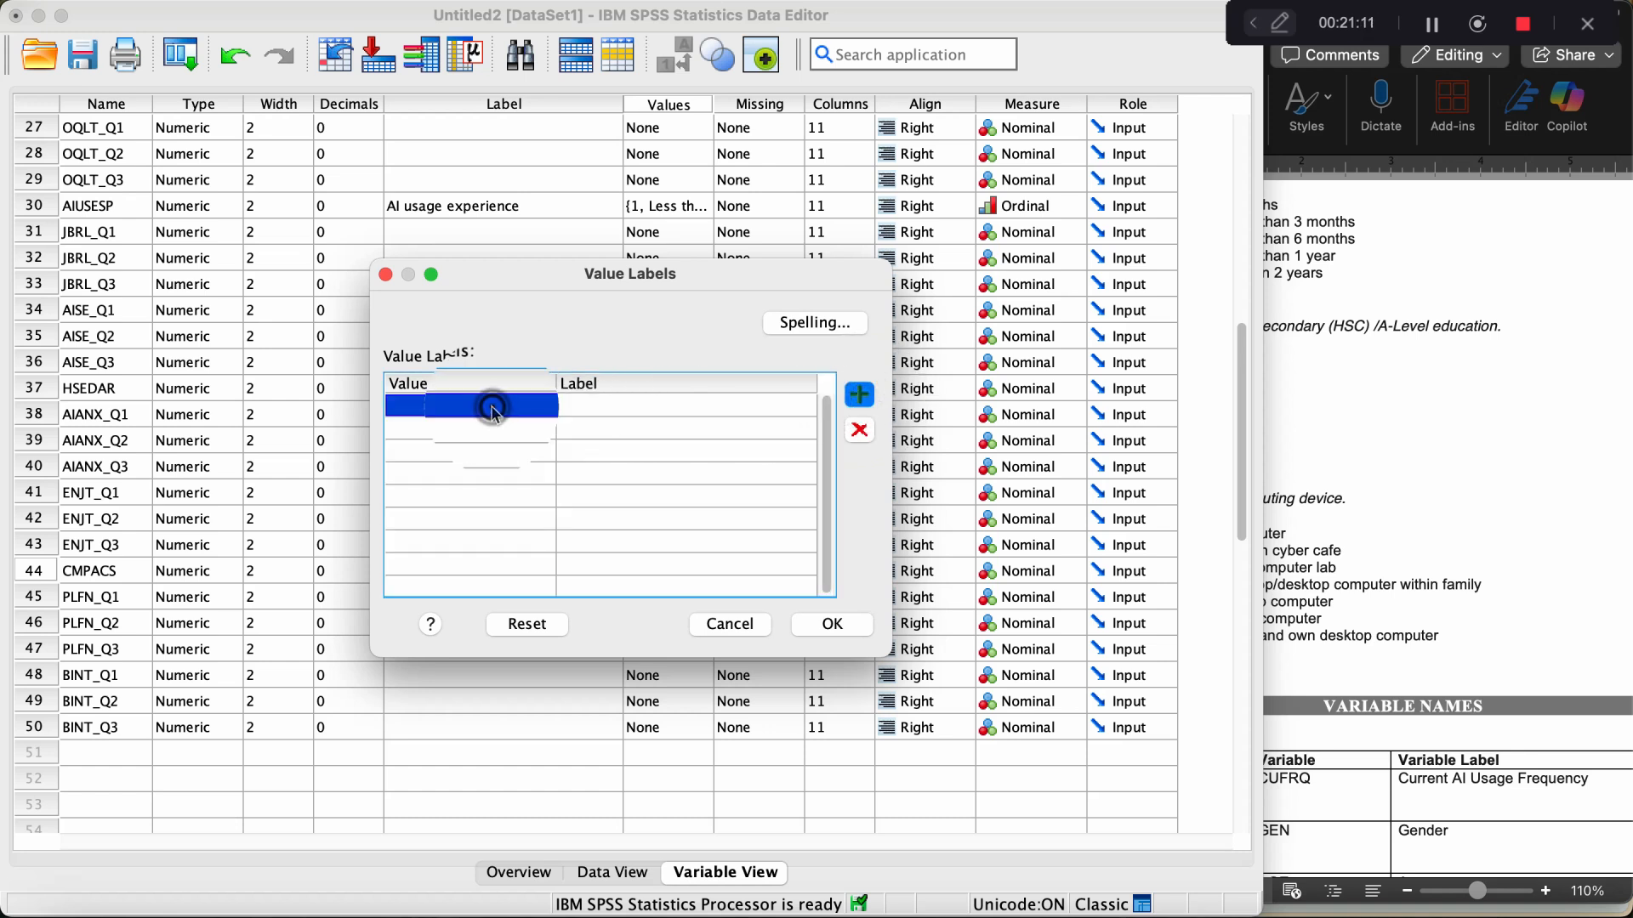
type("1")
key("Return")
type("2")
key("Return")
type("3")
key("Return")
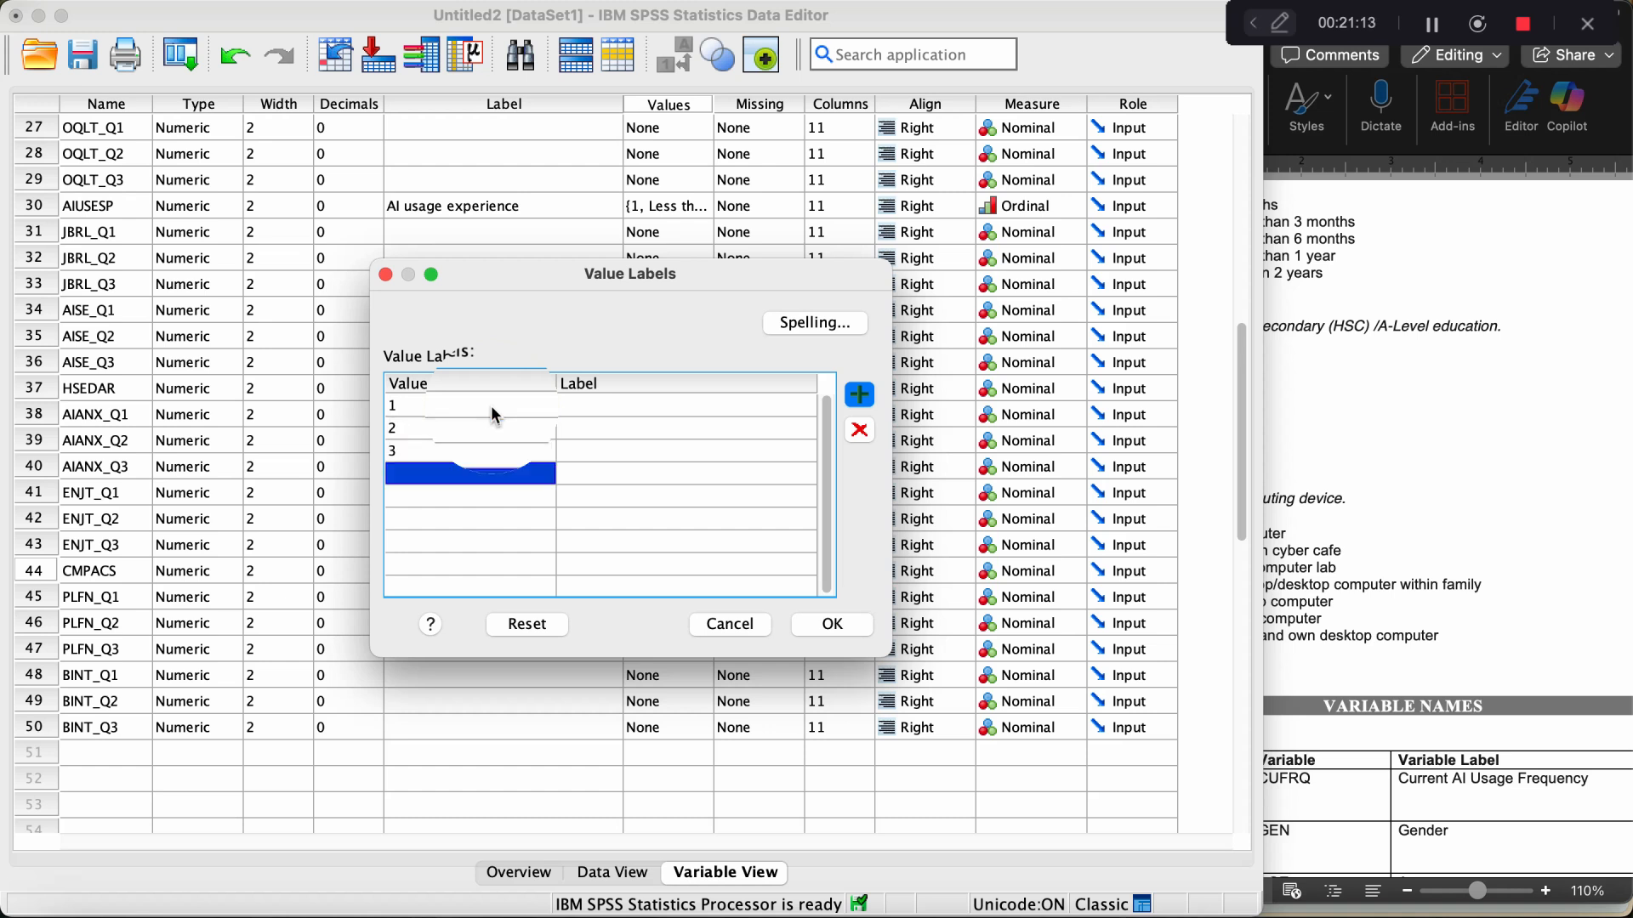
type("4")
key("Return")
type("5")
key("Return")
type("6")
key("Return")
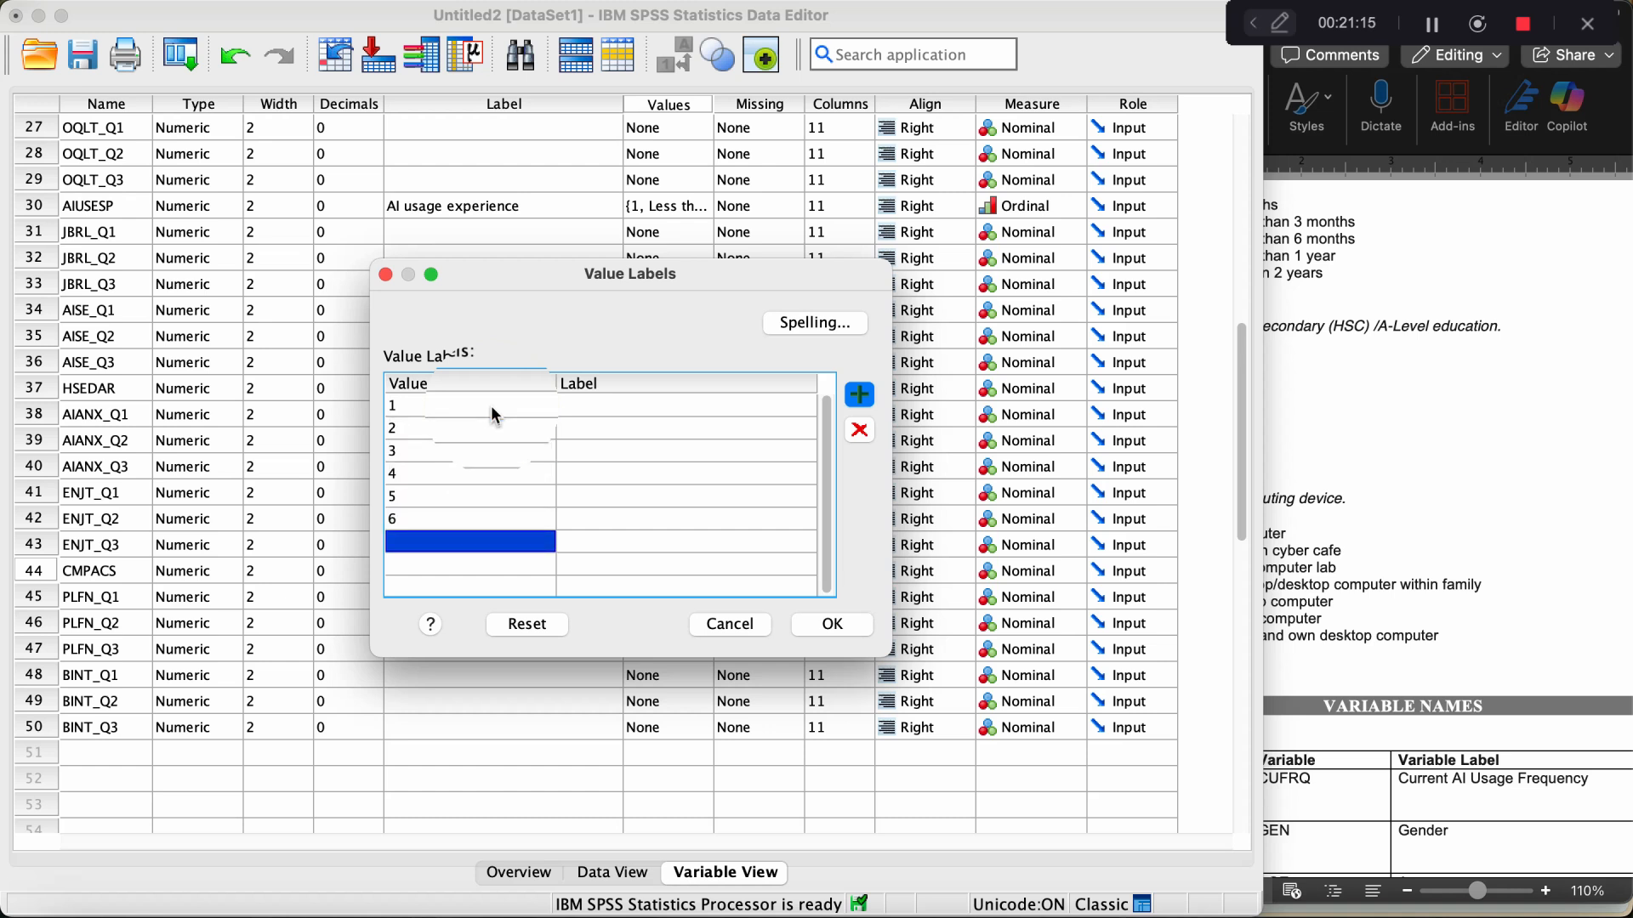
type("7")
key("Return")
type("8")
key("Return")
type("9")
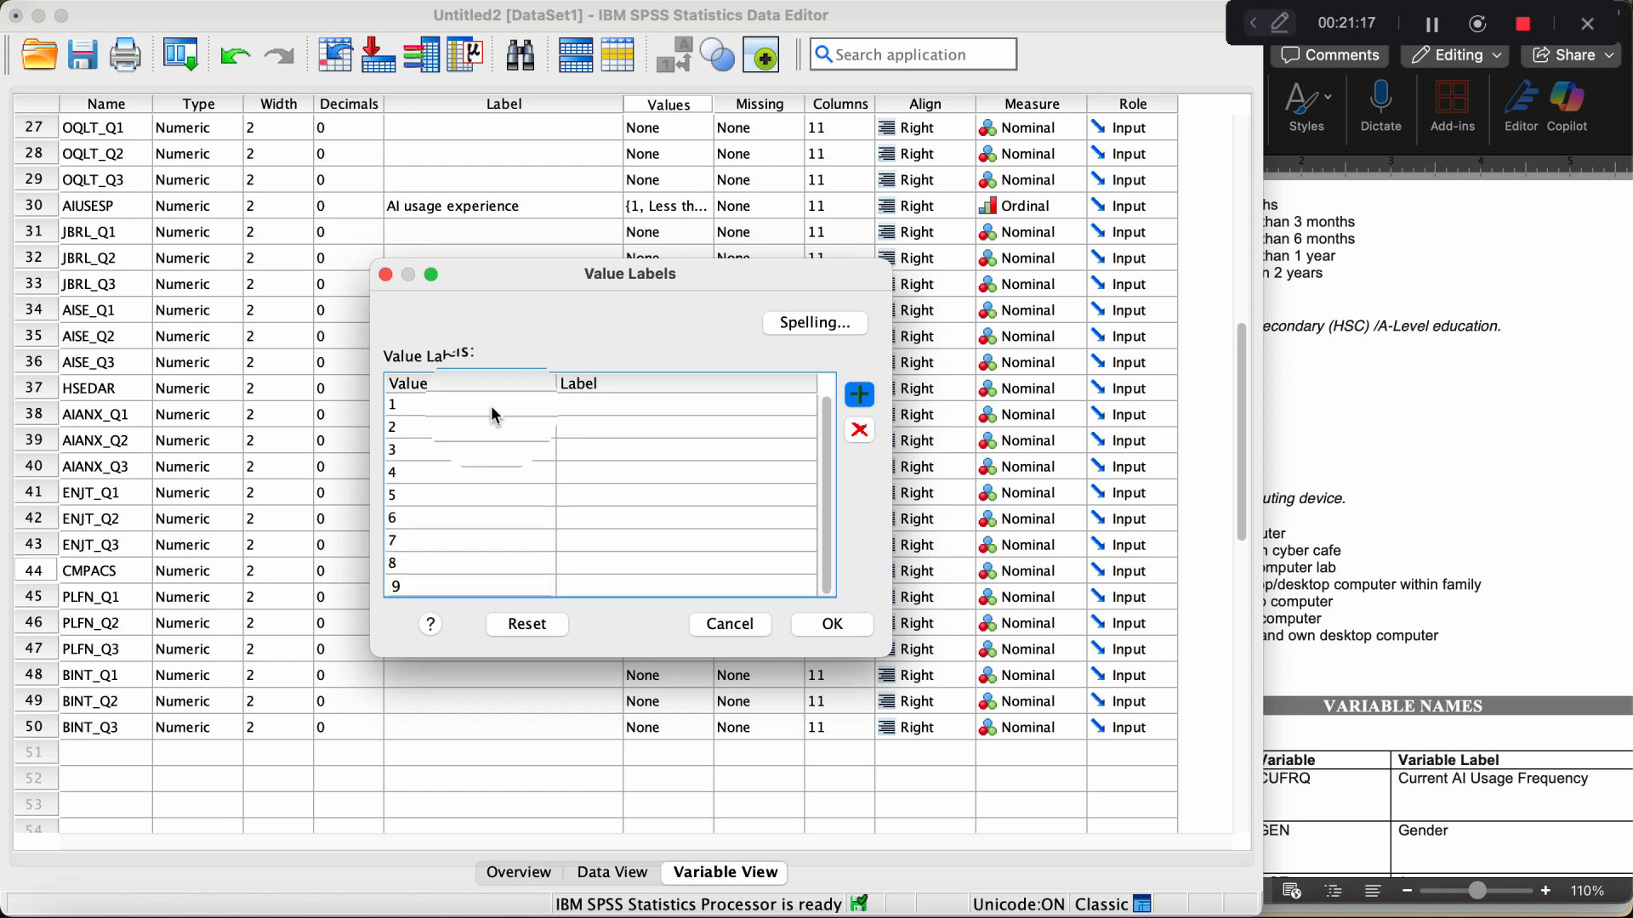
Copy "Only smartphone" from the code list in the Word document as the label for value 1 of CMPACS.
left_click(598, 400)
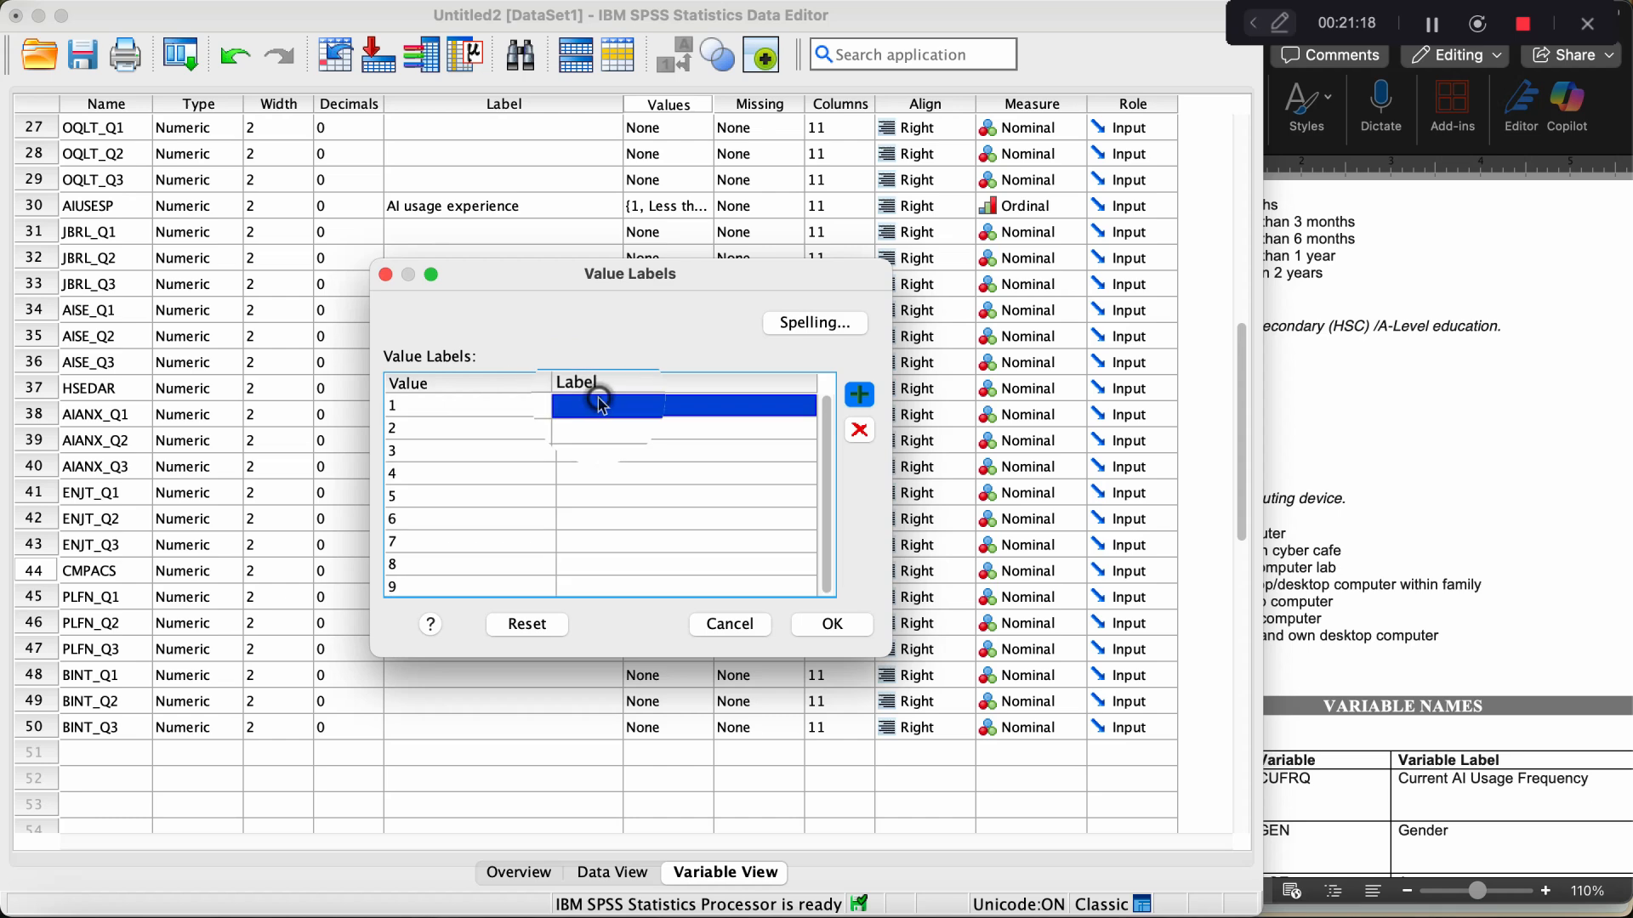
left_click(1422, 598)
left_click(1150, 516)
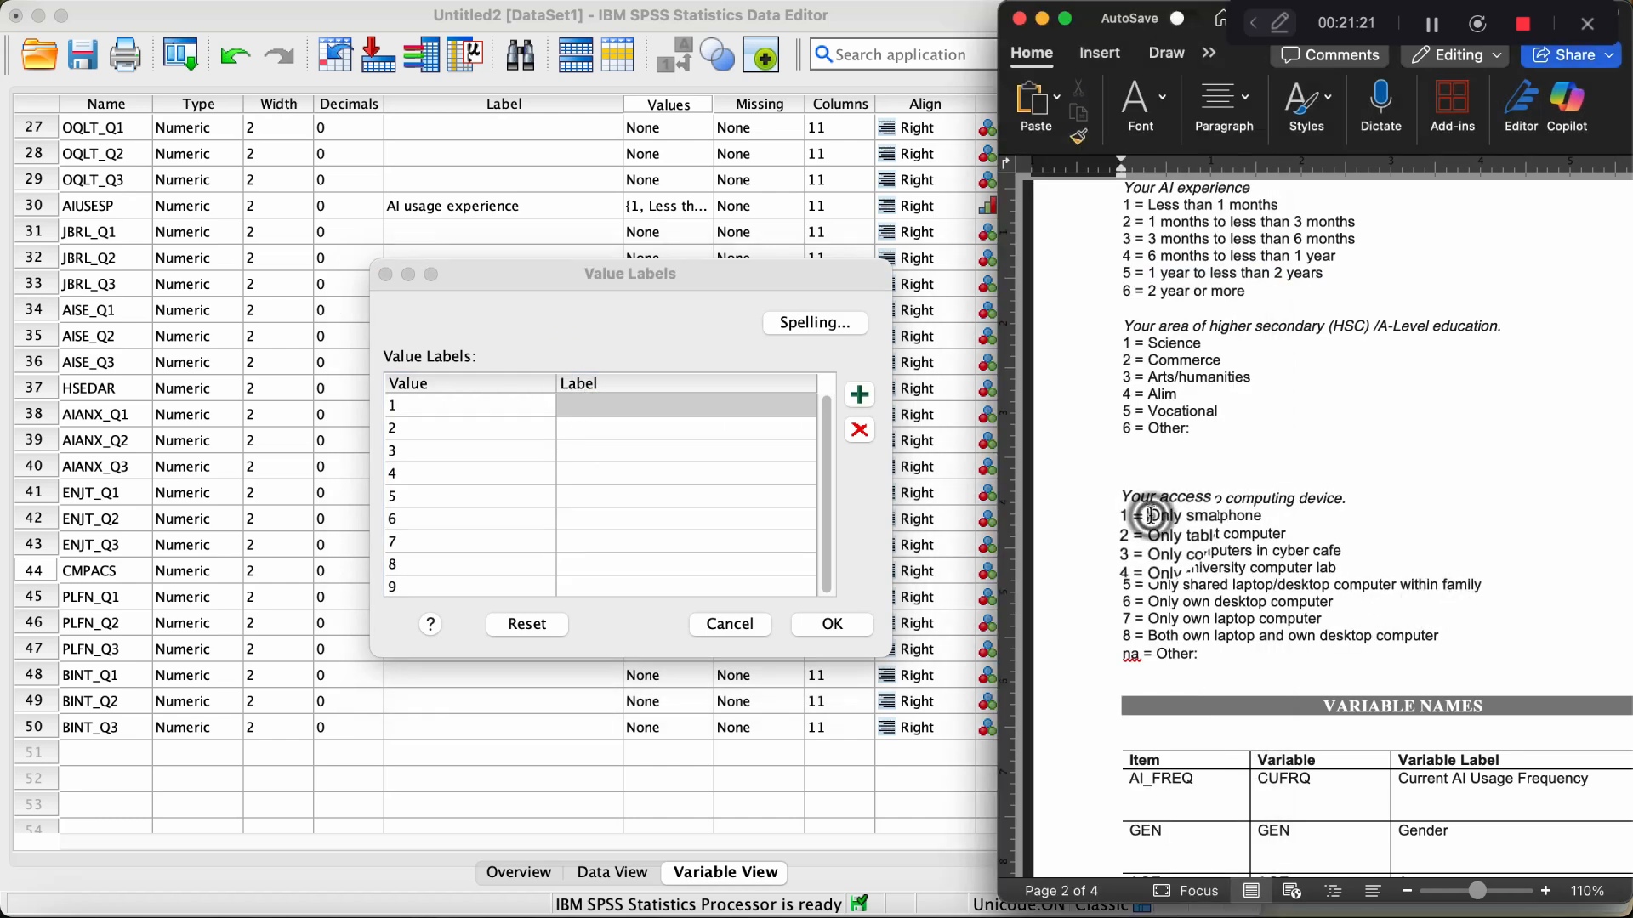
left_click_drag(1150, 516, 1262, 517)
key("ctrl+c")
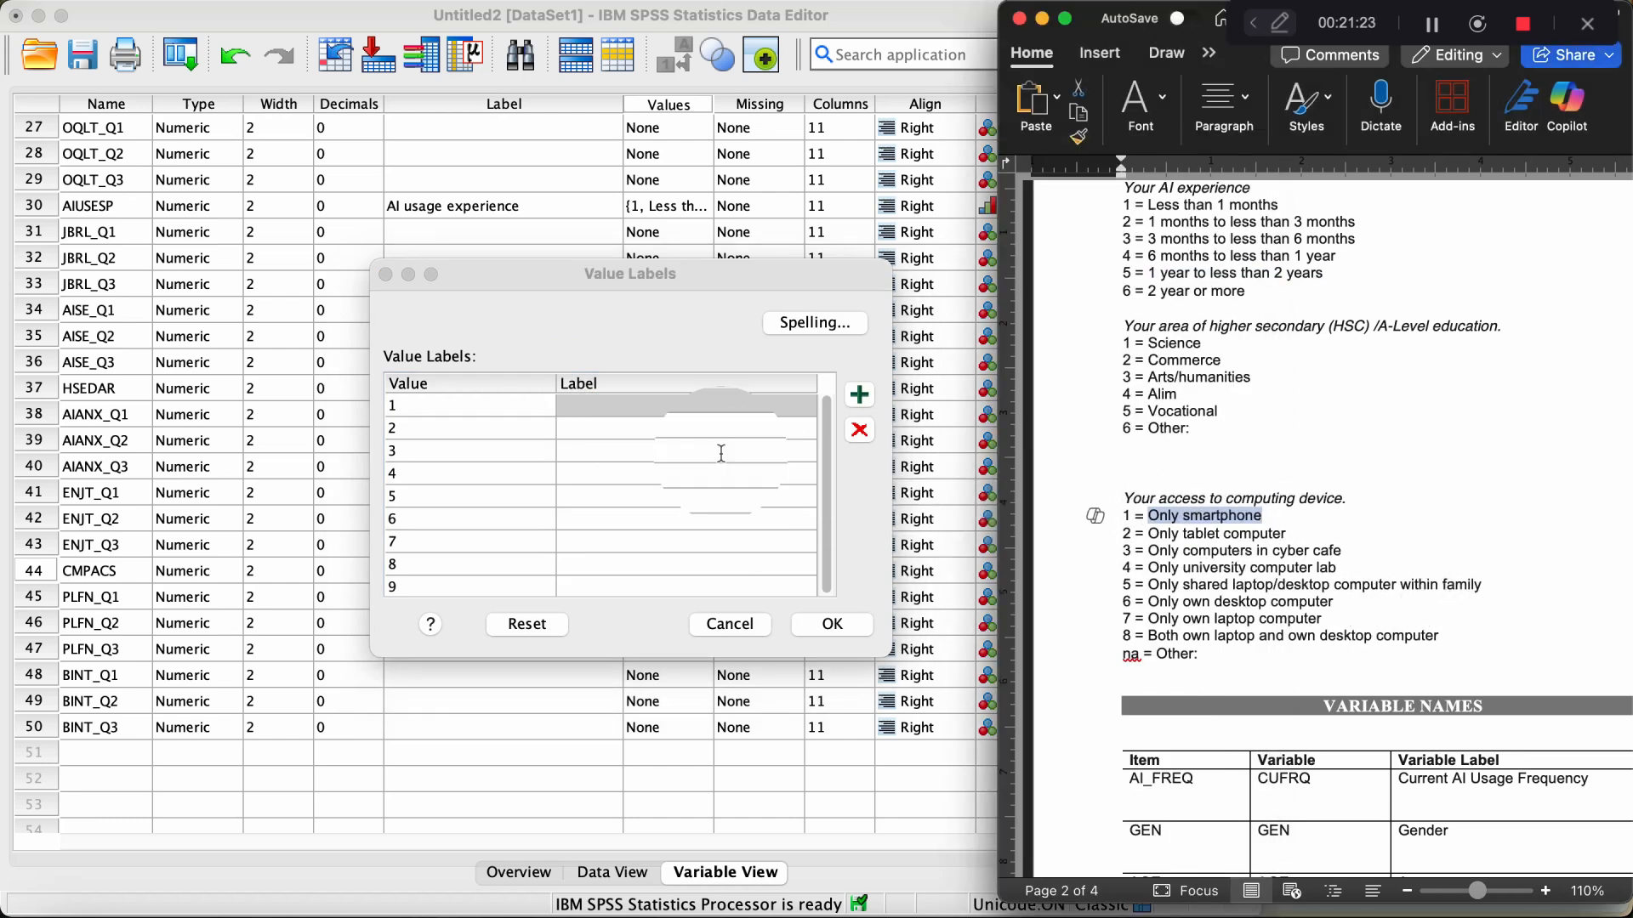
left_click(691, 405)
key("ctrl+v")
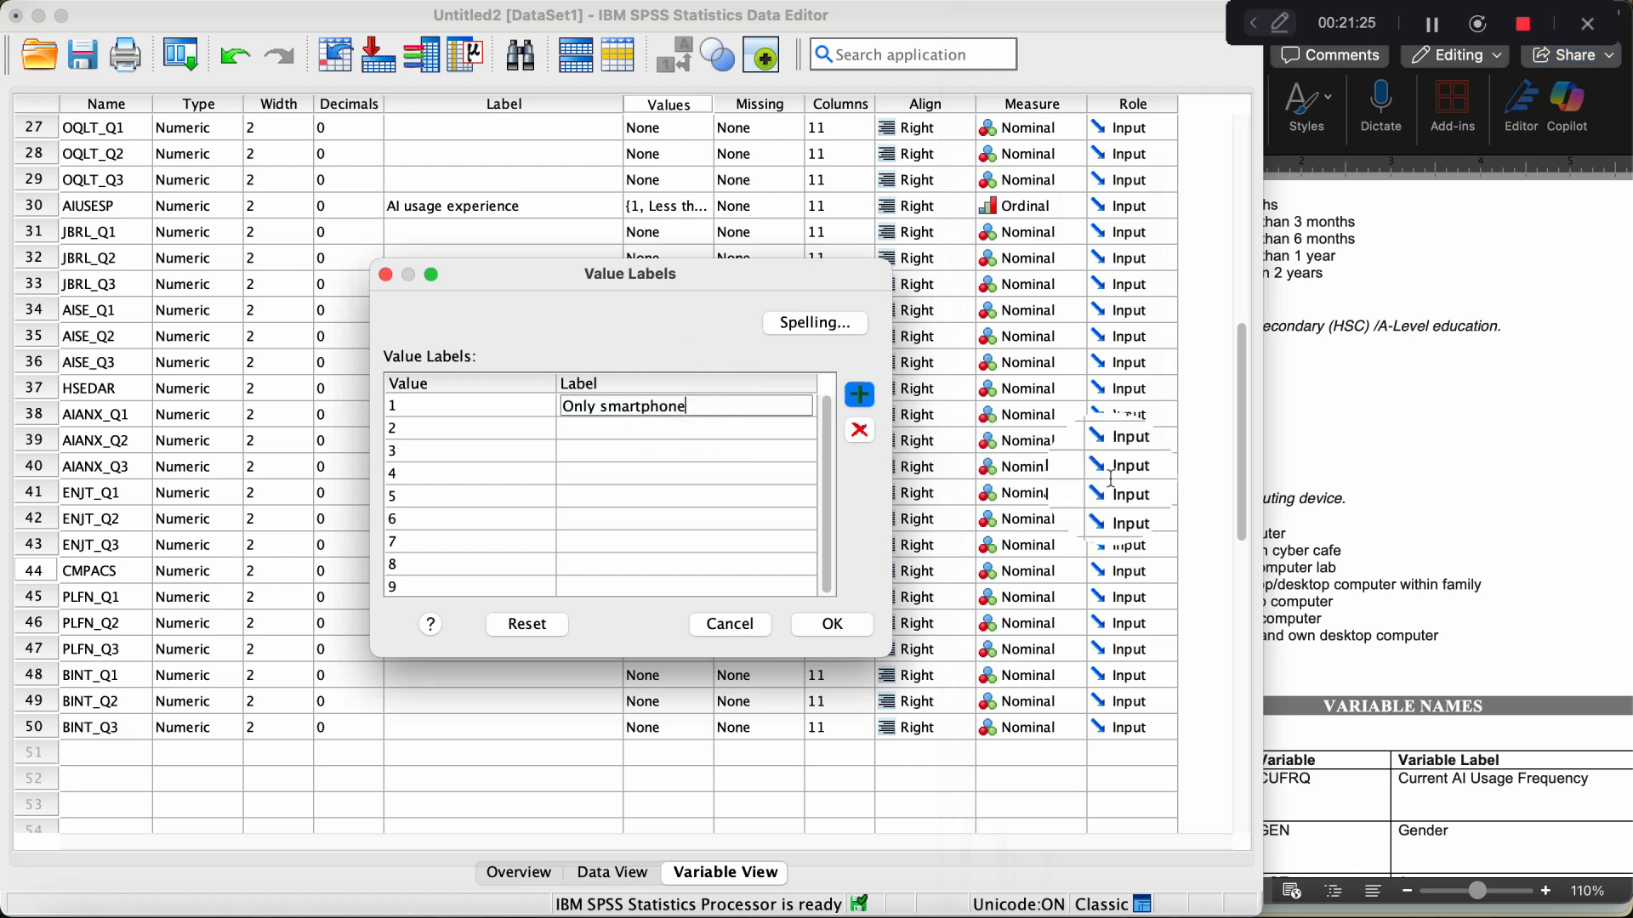
Copy "Only tablet computer" from the code list in the Word document as the label for value 2 of CMPACS.
left_click(1140, 492)
left_click(1150, 533)
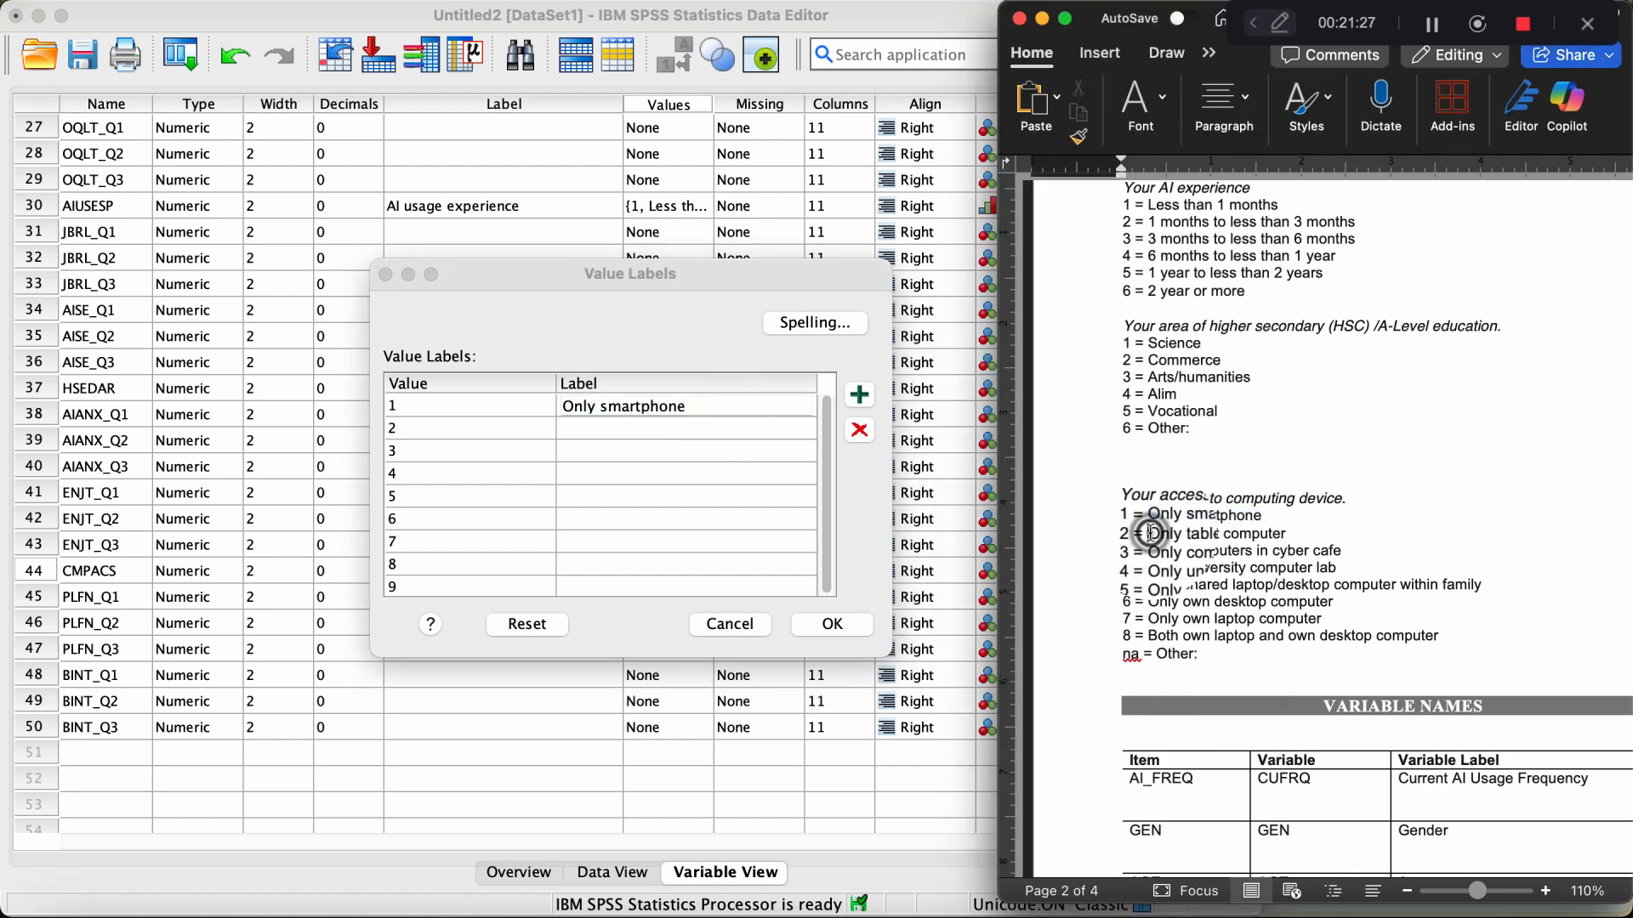
left_click_drag(1150, 534, 1275, 536)
key("super+c")
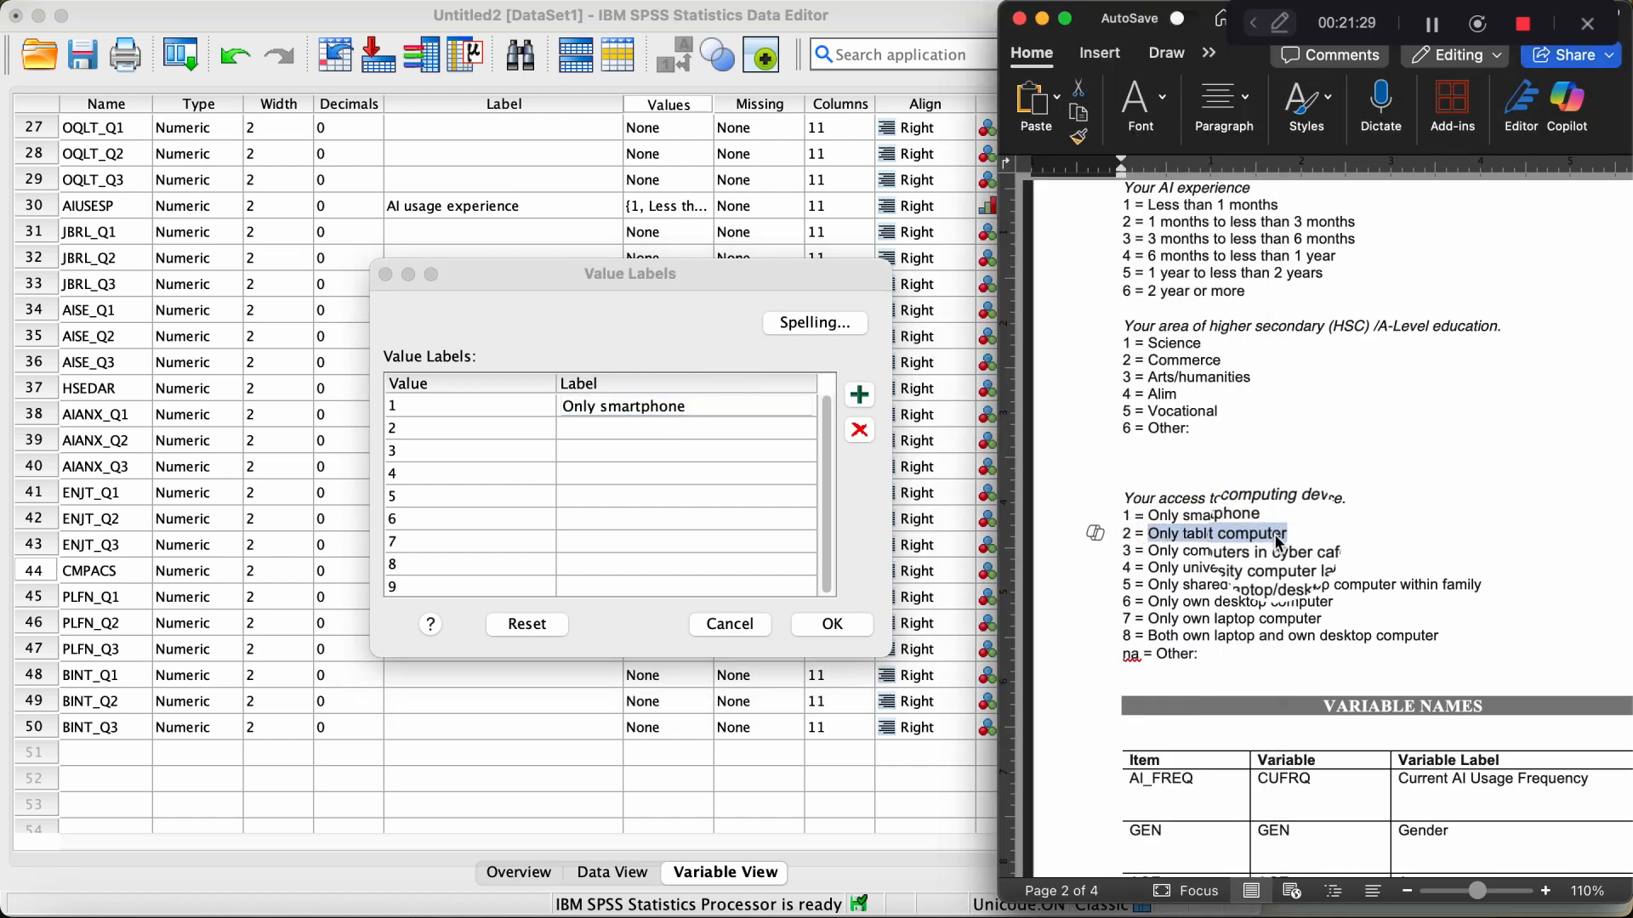
left_click(631, 429)
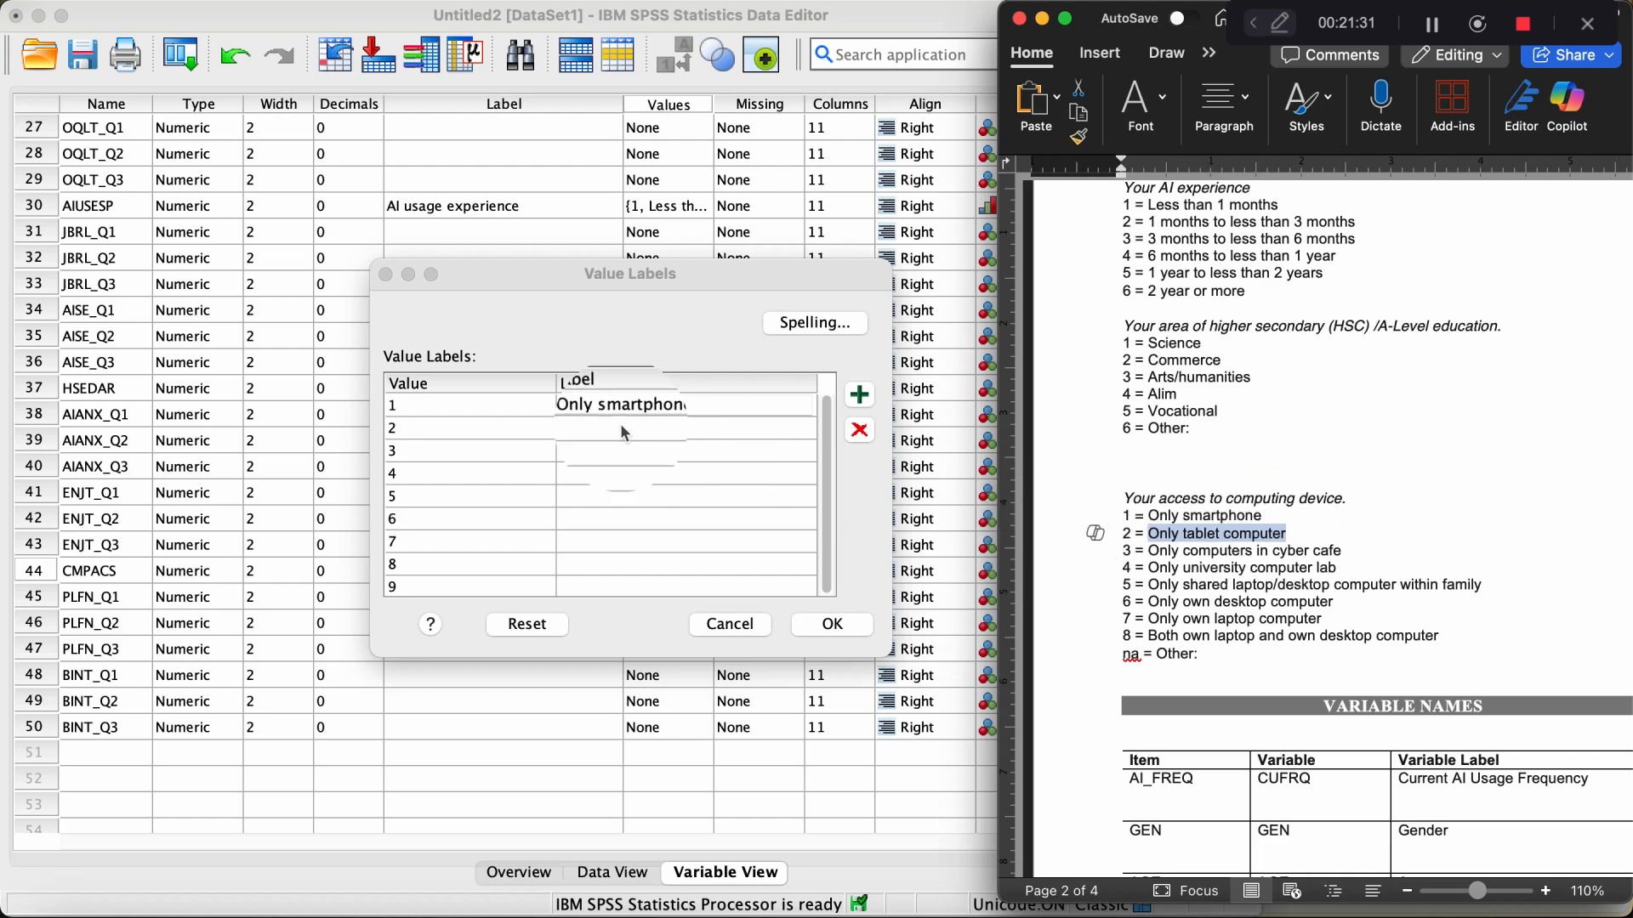
left_click(621, 425)
key("super+v")
Copy "Only computers in cyber cafe" from the code list in the Word document as the label for value 3 of CMPACS.
left_click(1286, 474)
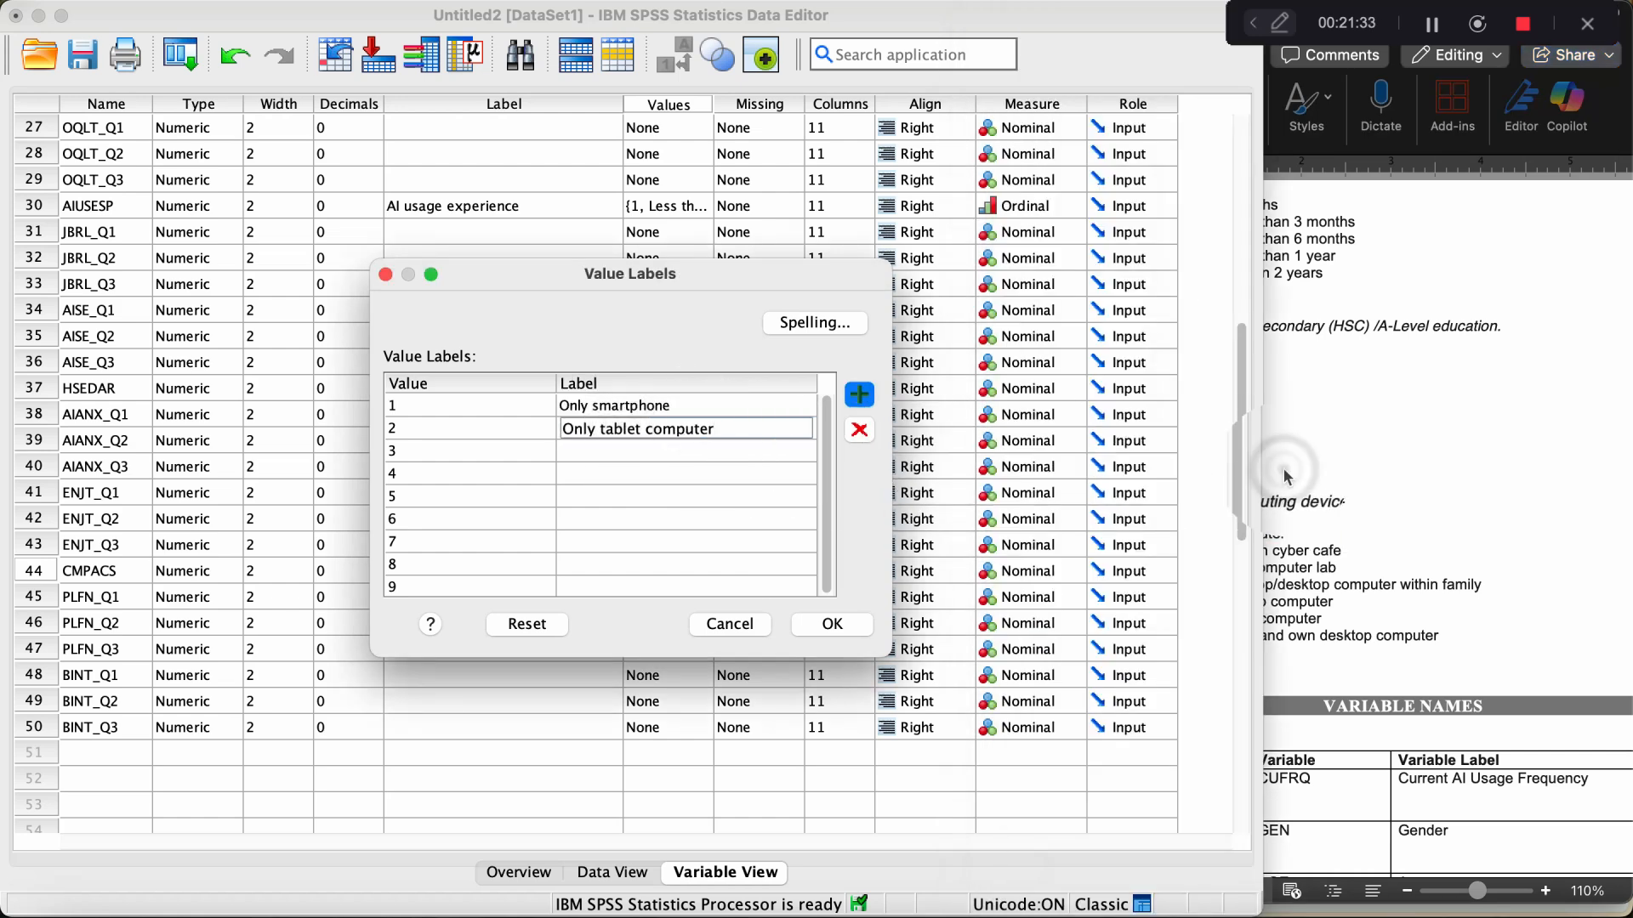
left_click(1153, 548)
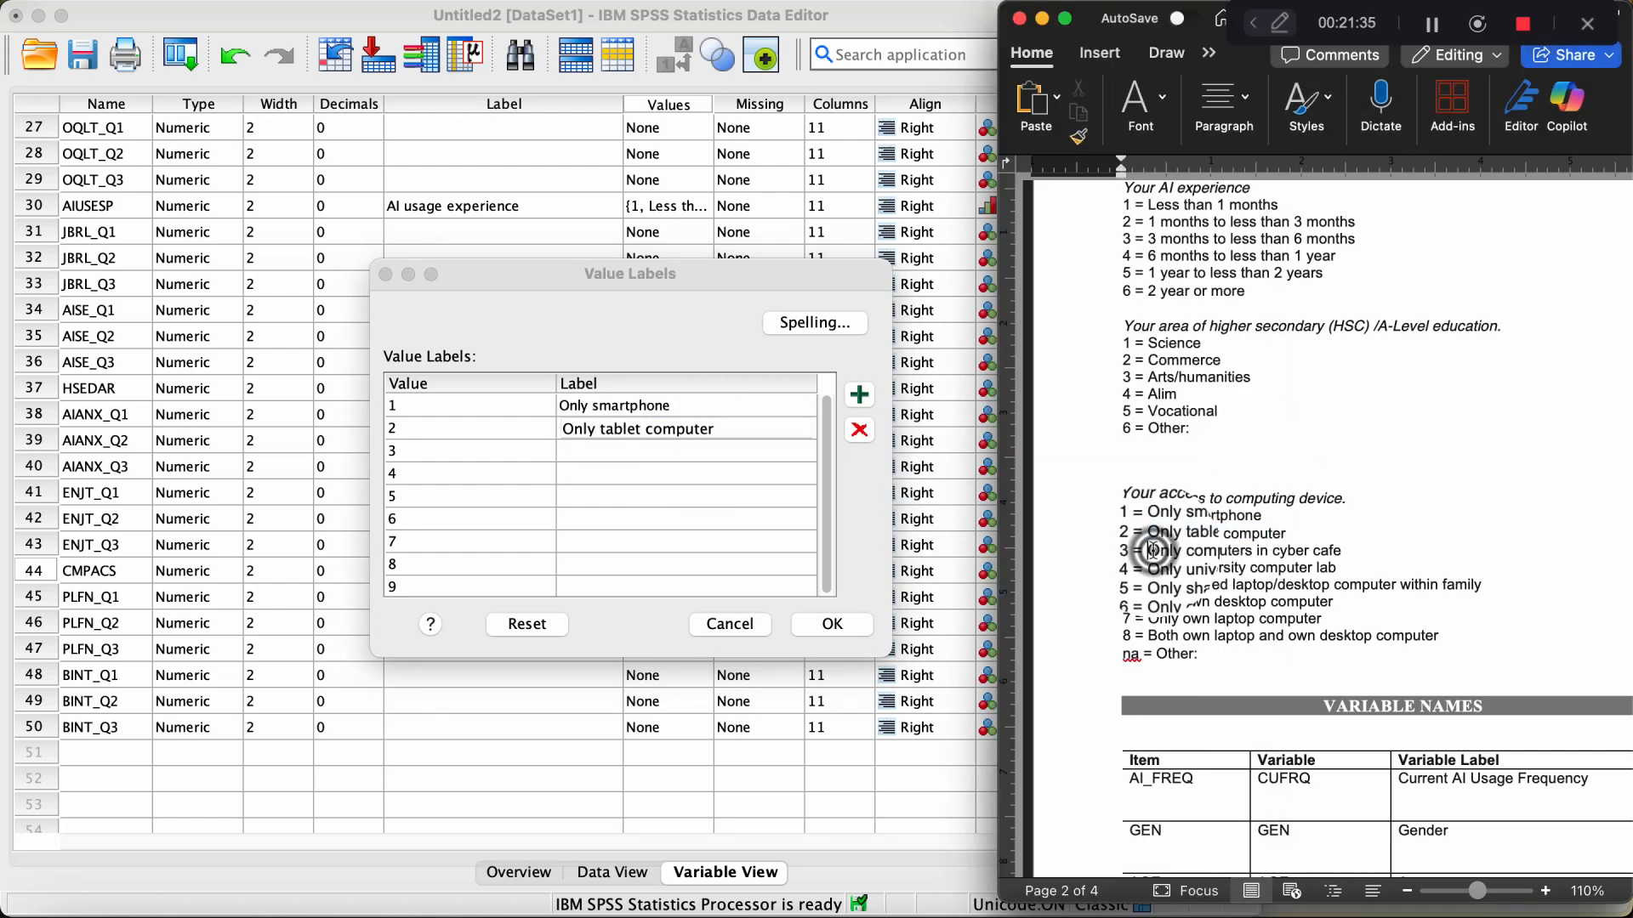
left_click_drag(1152, 548, 1331, 554)
key("super+c")
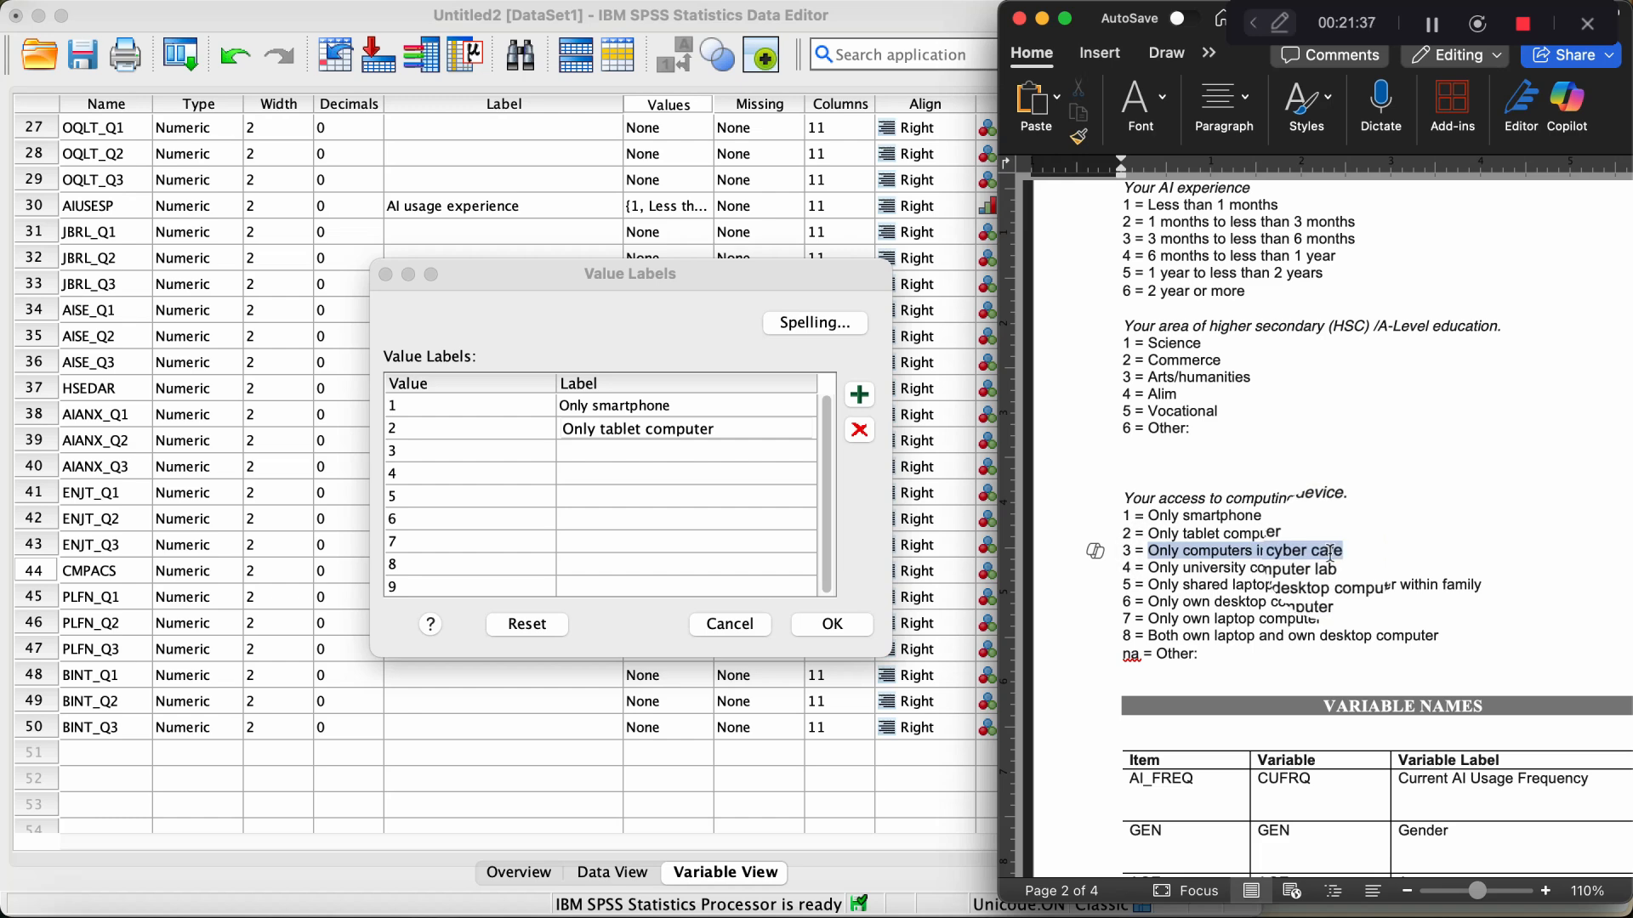
left_click(714, 450)
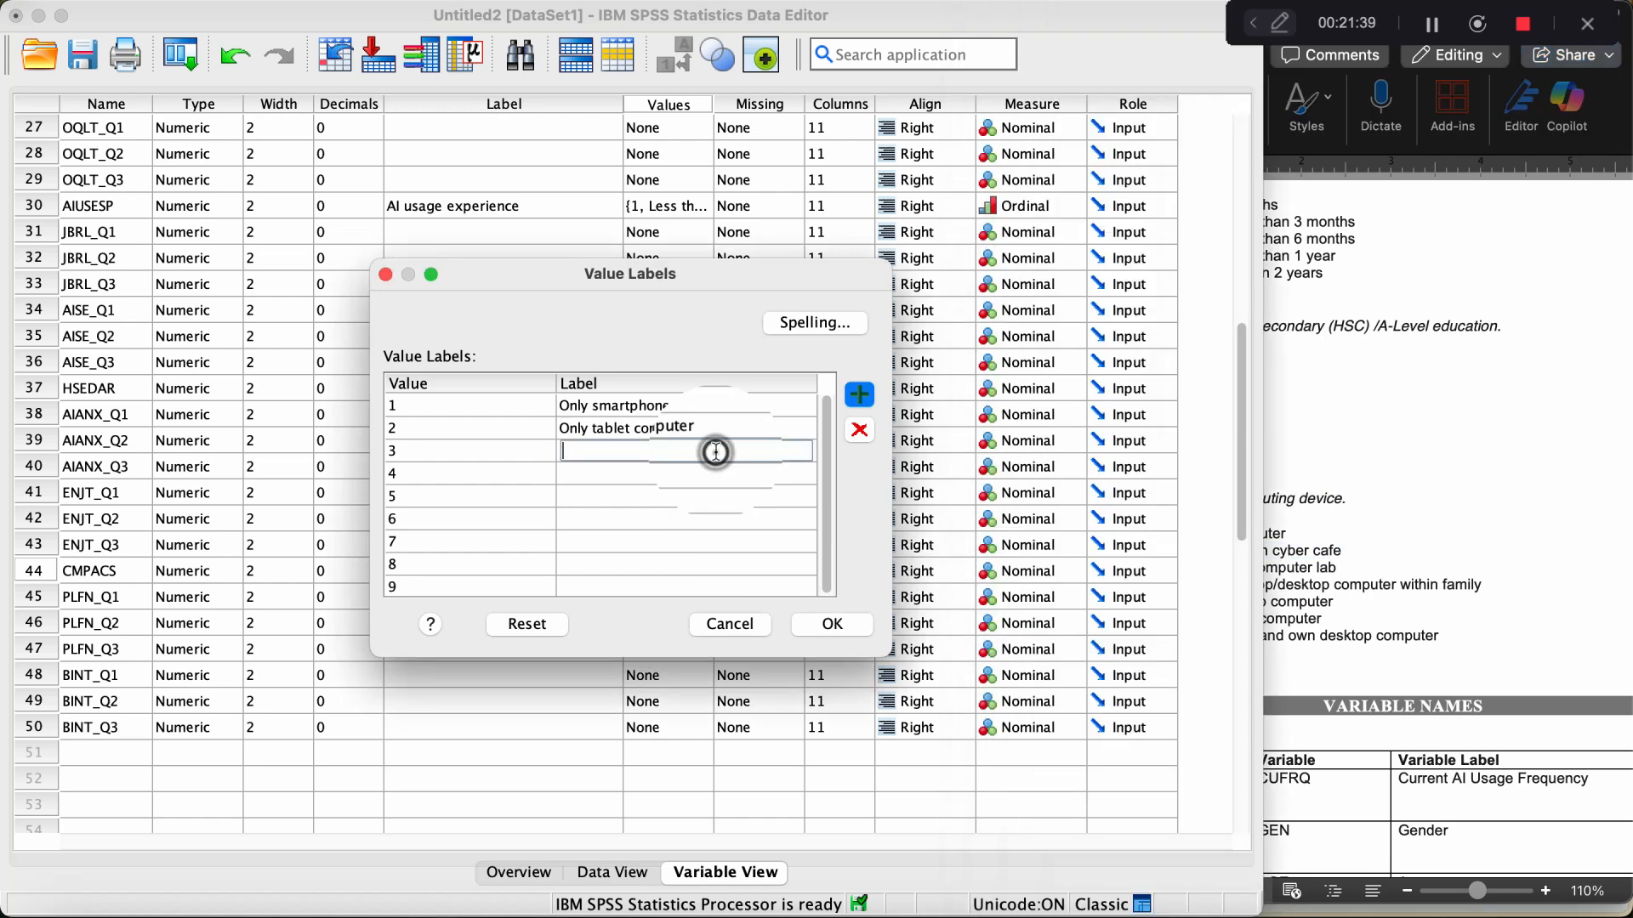
key("super+v")
Copy "Only university computer lab" from the code list in the Word document as the label for value 4 of CMPACS.
left_click(1286, 585)
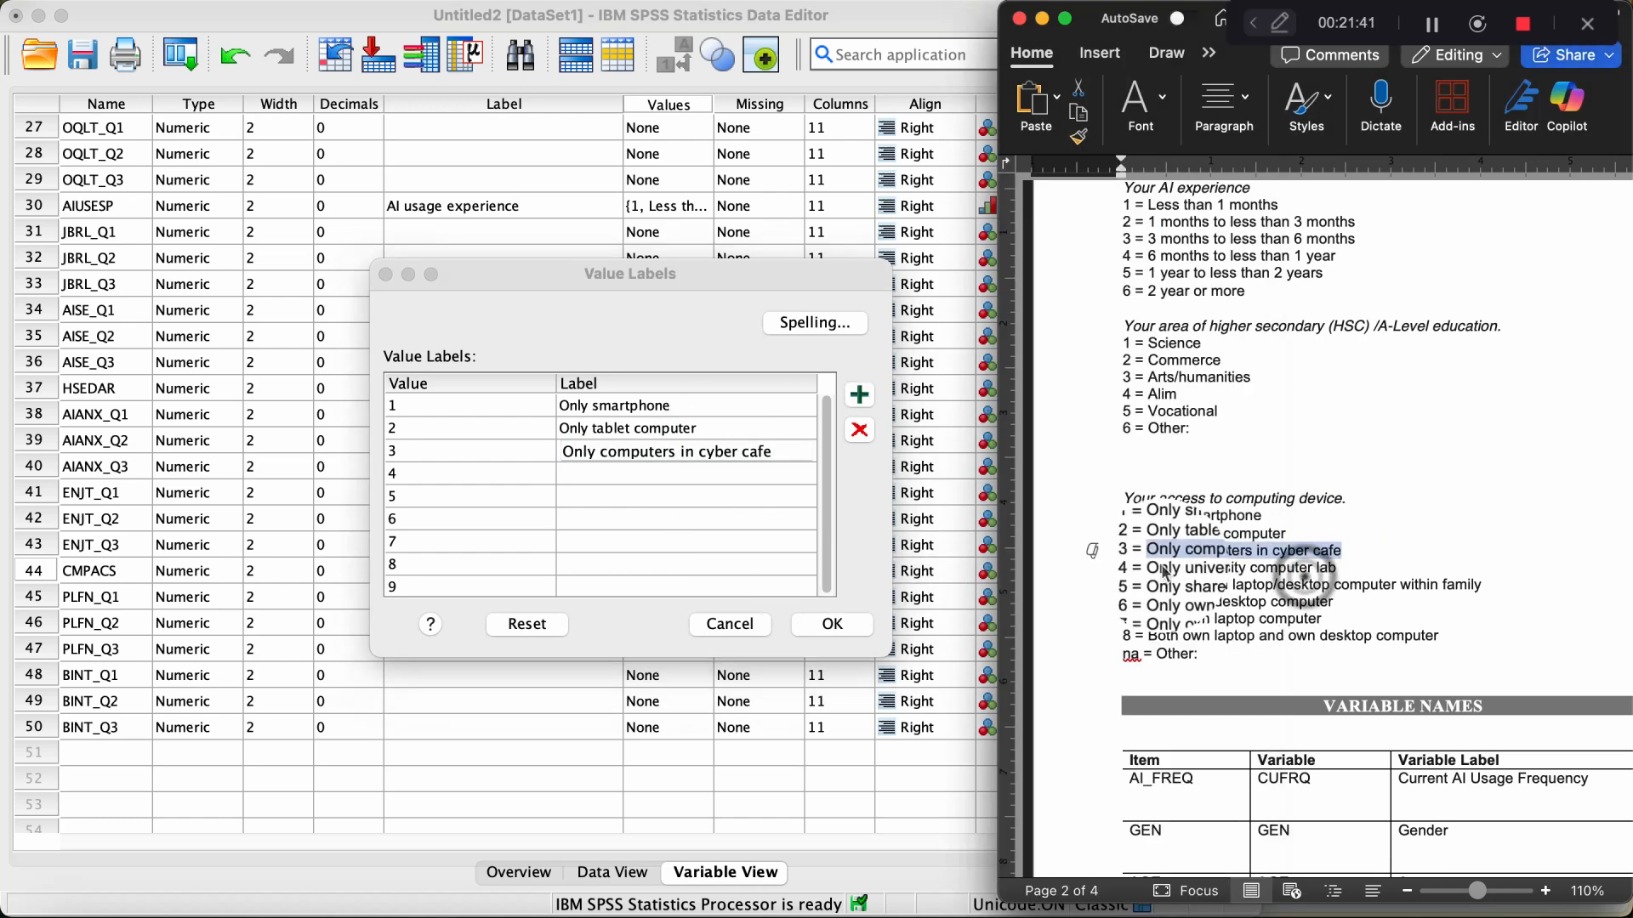
left_click_drag(1149, 567, 1335, 567)
key("super+c")
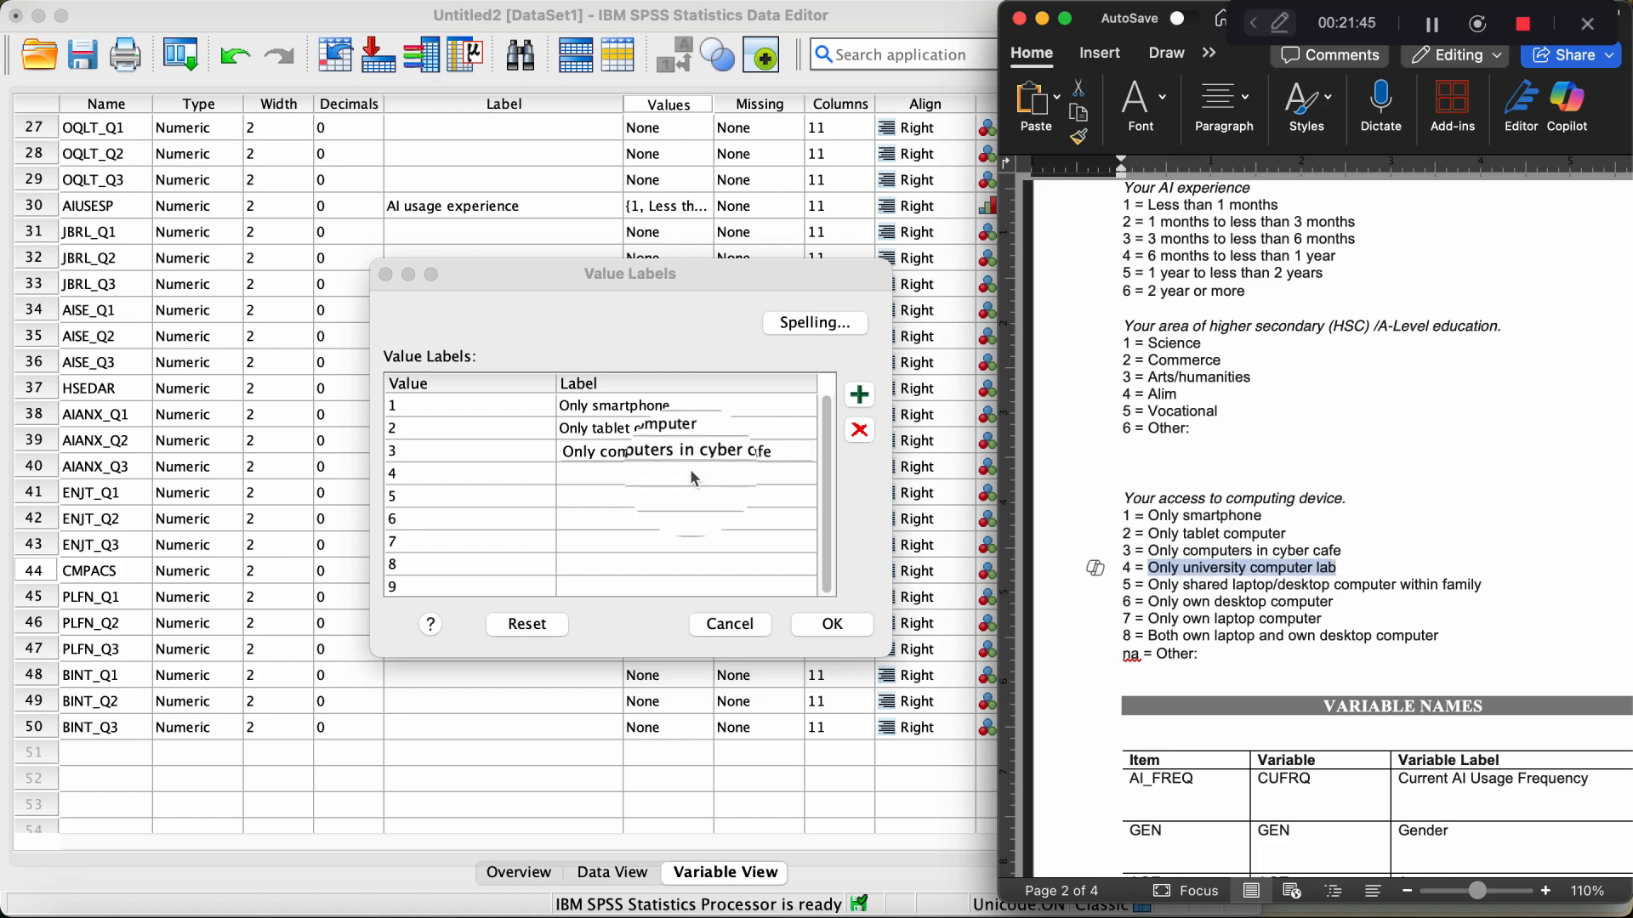
left_click(690, 471)
key("super+v")
left_click(1301, 556)
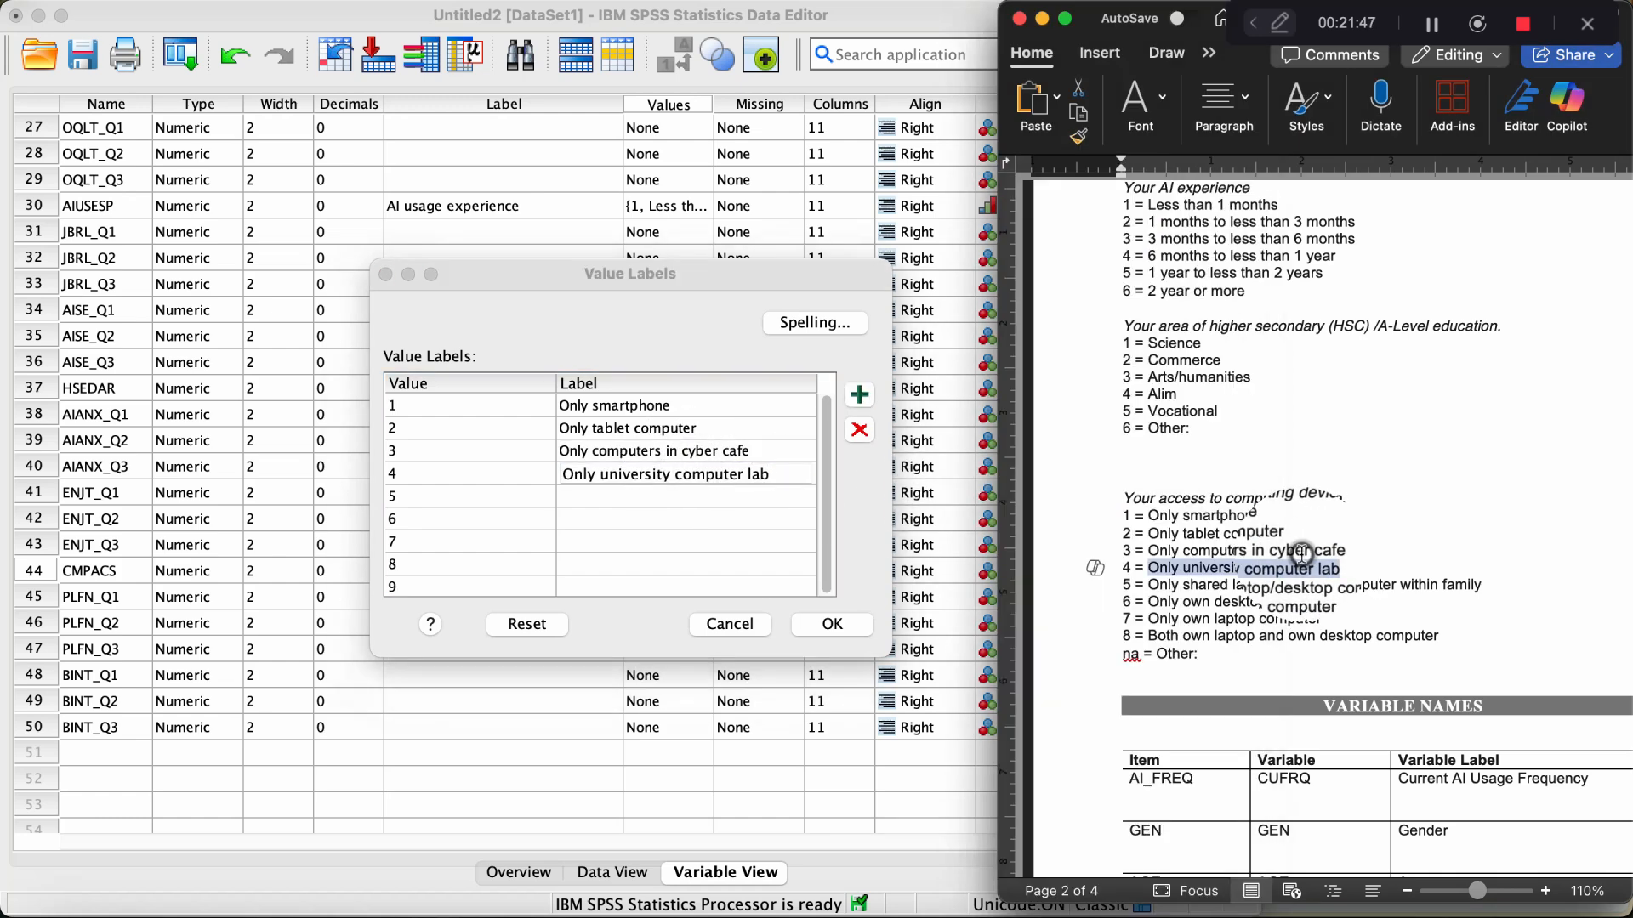
Copy "Only shared laptop/desktop computer within family" from the code list in the Word document as the label for value 5 of CMPACS.
left_click_drag(1150, 583, 1441, 580)
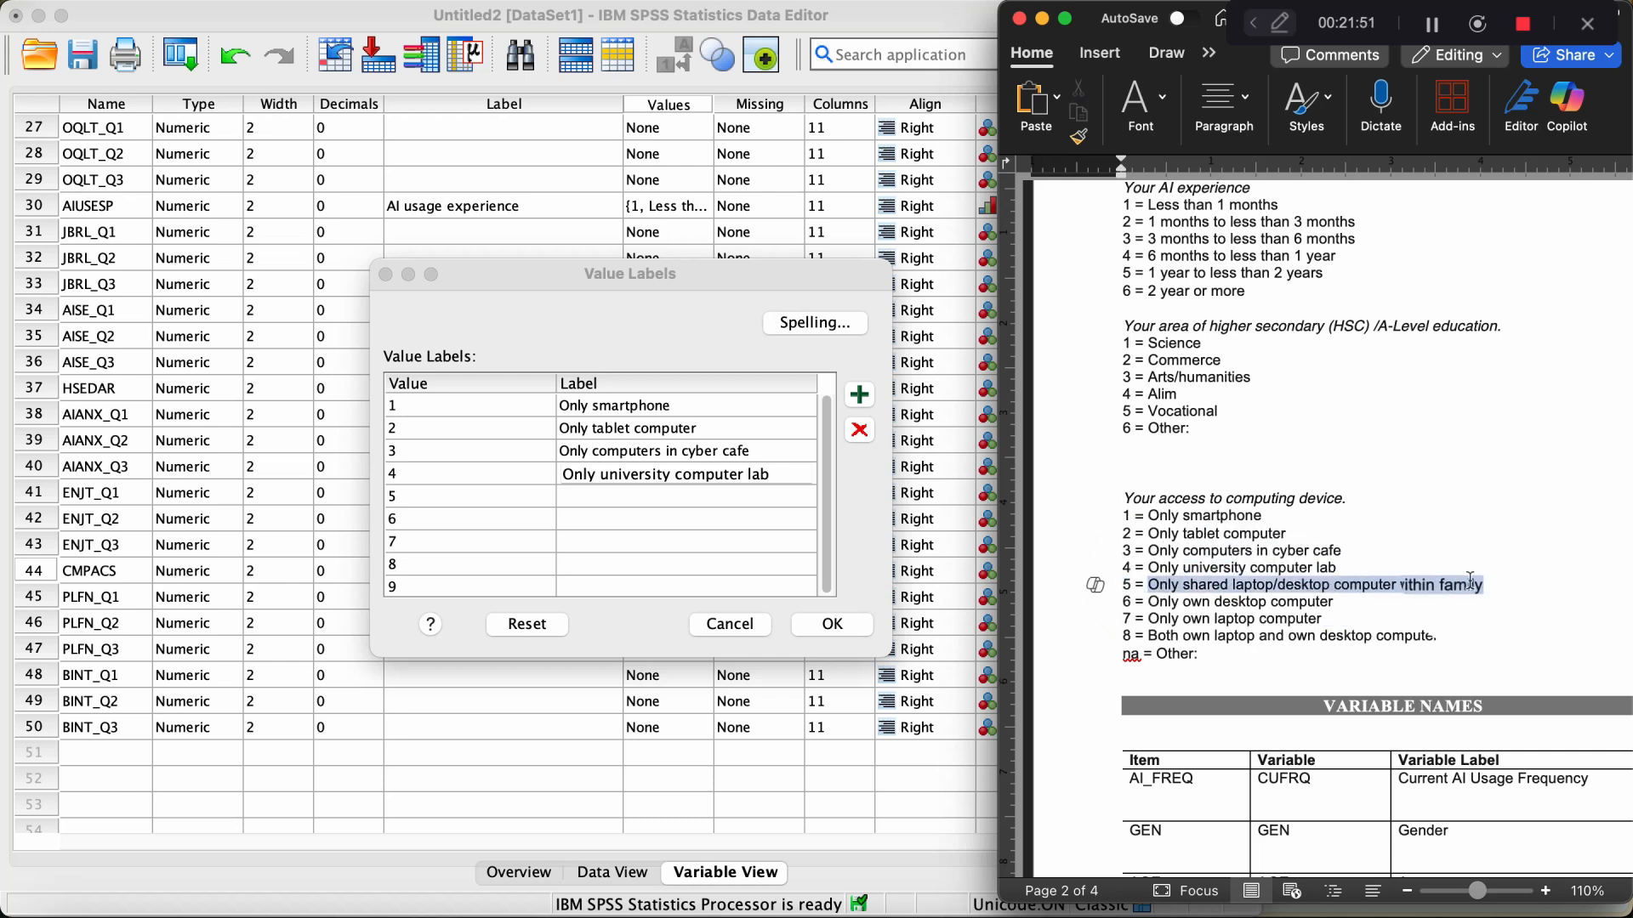
left_click(617, 492)
left_click(620, 492)
key("cmd+v")
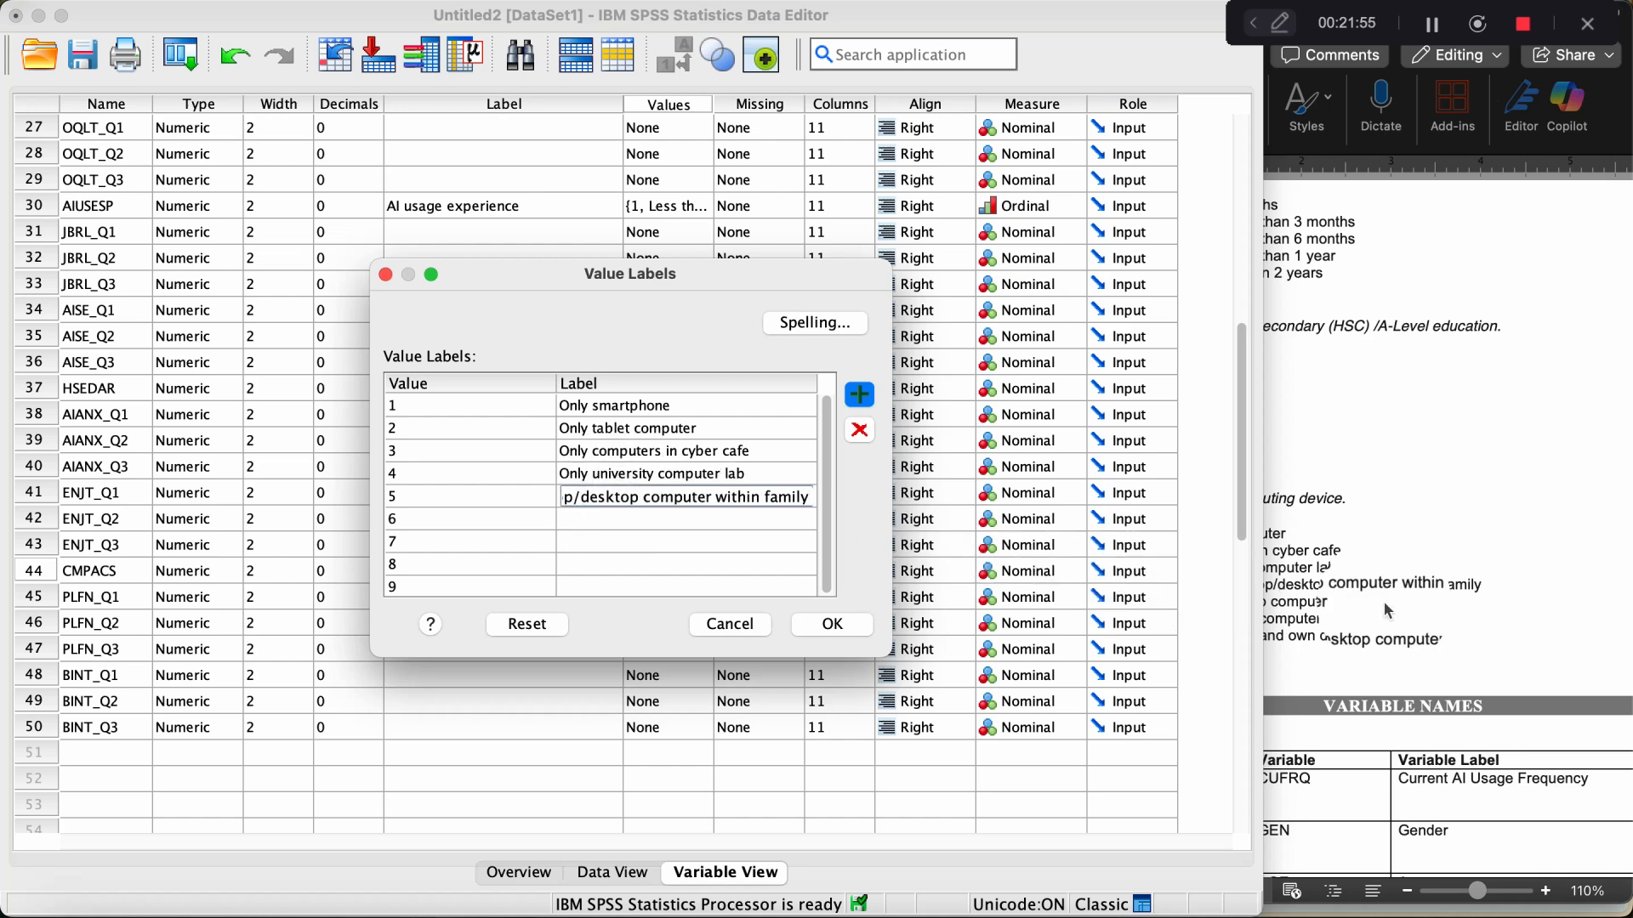
Check the full text of the long label entered for value 5 of CMPACS against its wording in the code list.
double_click(661, 499)
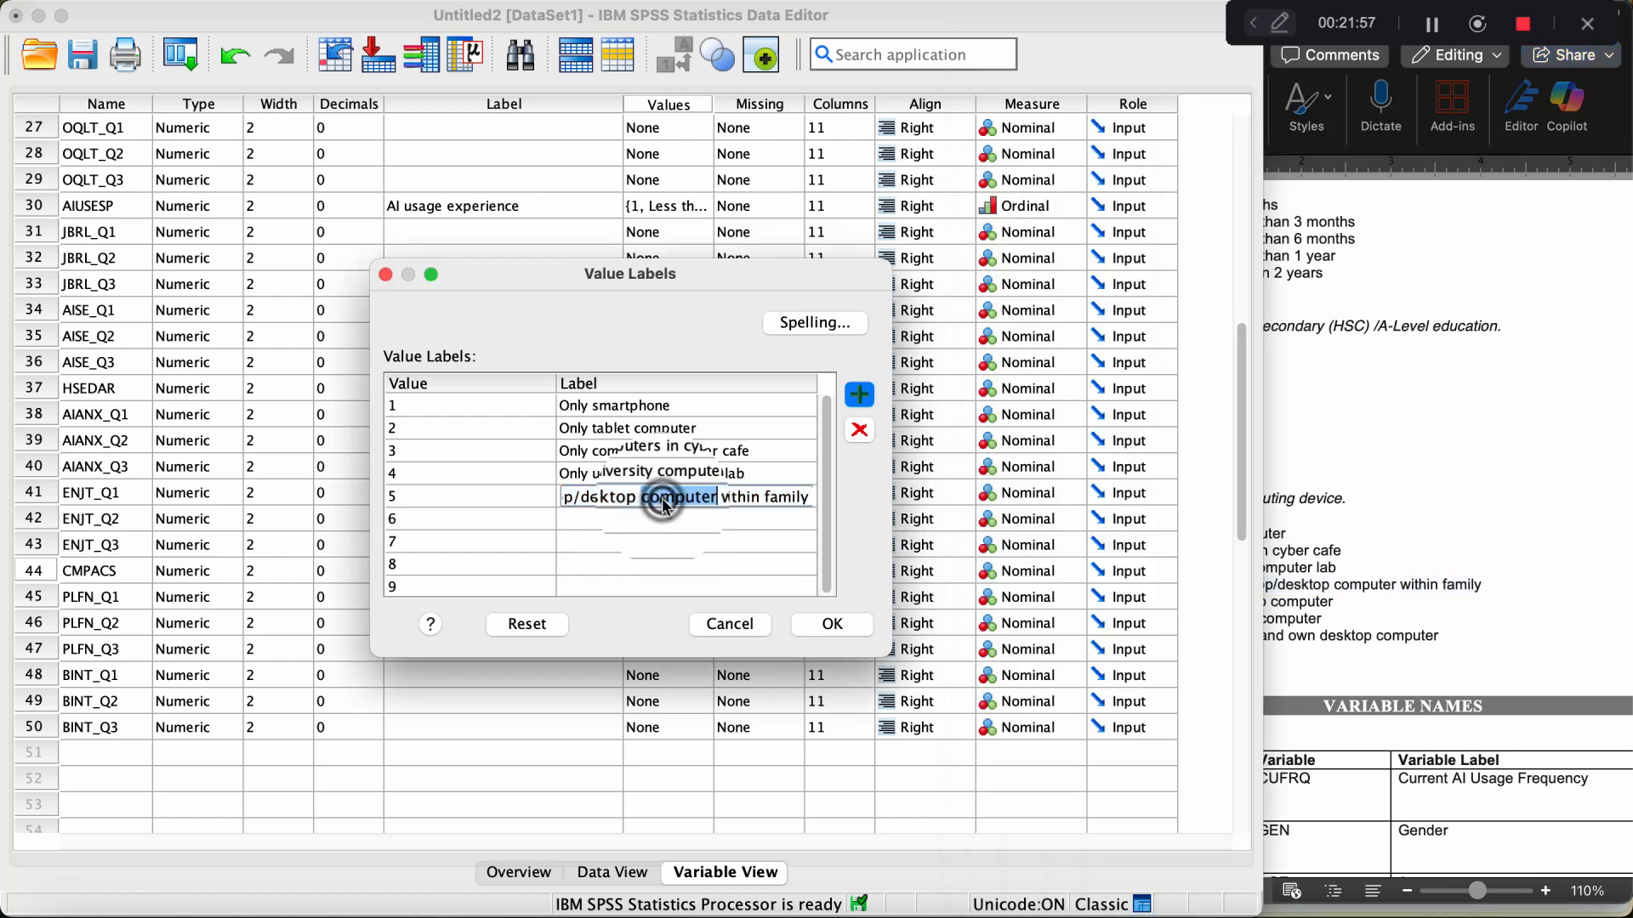
key("Left")
key("Left")
key("Left")
key("Left")
key("Left")
key("Left")
key("Left")
key("Left")
key("Left")
key("Left")
key("Left")
key("Left")
key("Left")
key("Left")
key("Left")
key("Left")
key("Left")
key("Left")
Copy "Only own desktop computer" from the code list in the Word document as the label for value 6 of CMPACS.
left_click_drag(1484, 585, 1311, 600)
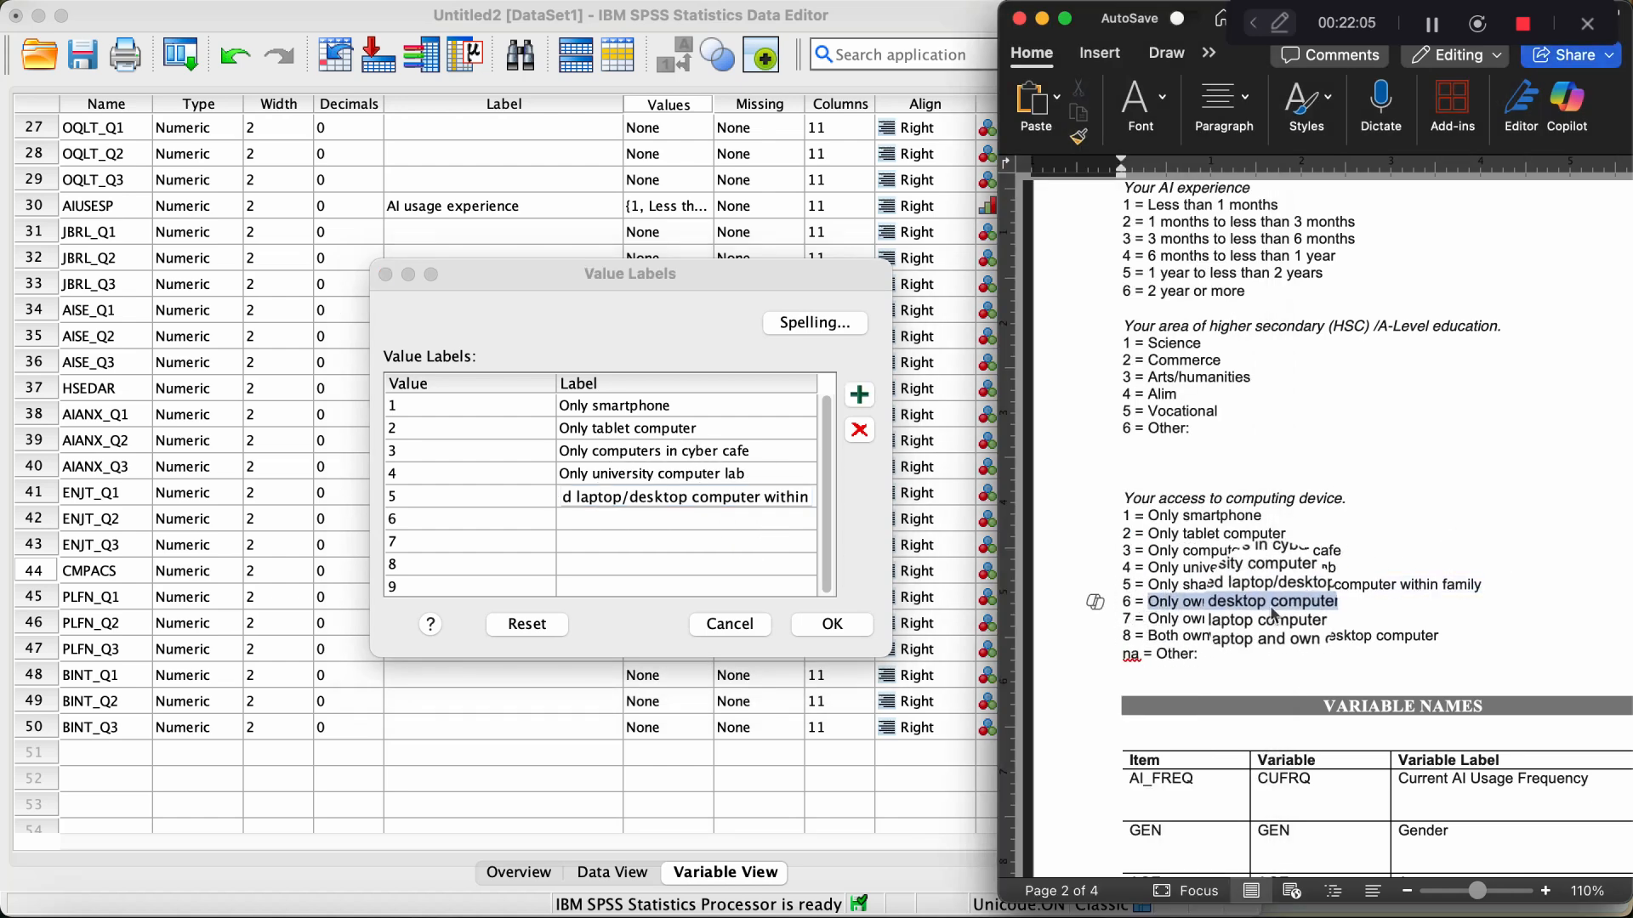
left_click(497, 543)
left_click(583, 520)
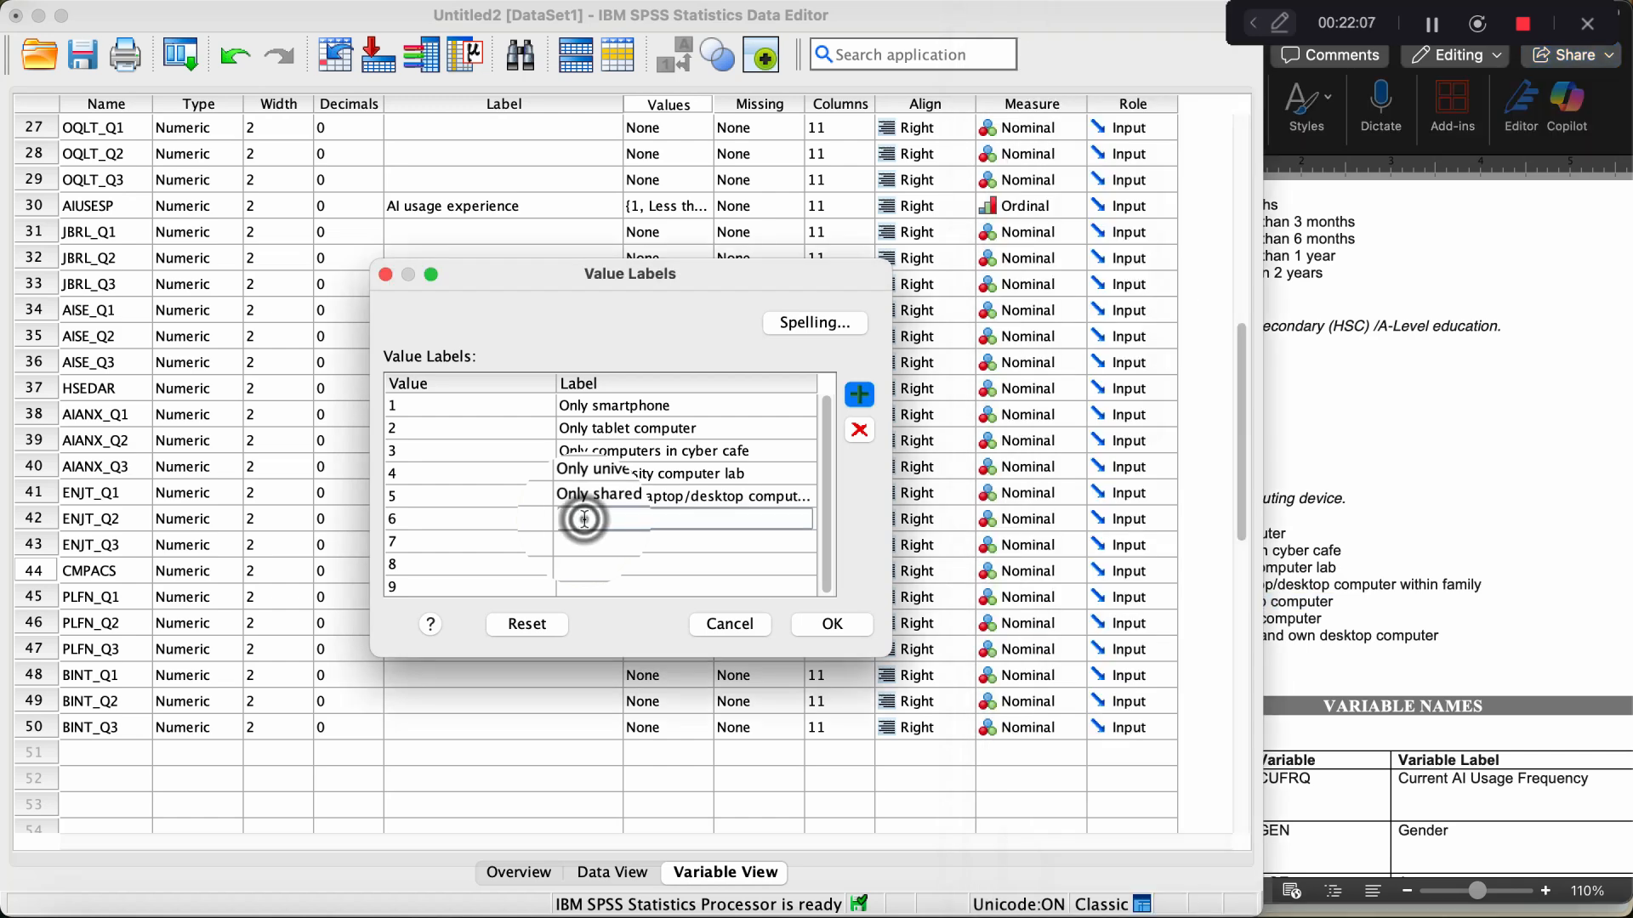
key("super+v")
Copy "Only own laptop computer" from the code list in the Word document as the label for value 7 of CMPACS.
left_click(1289, 622)
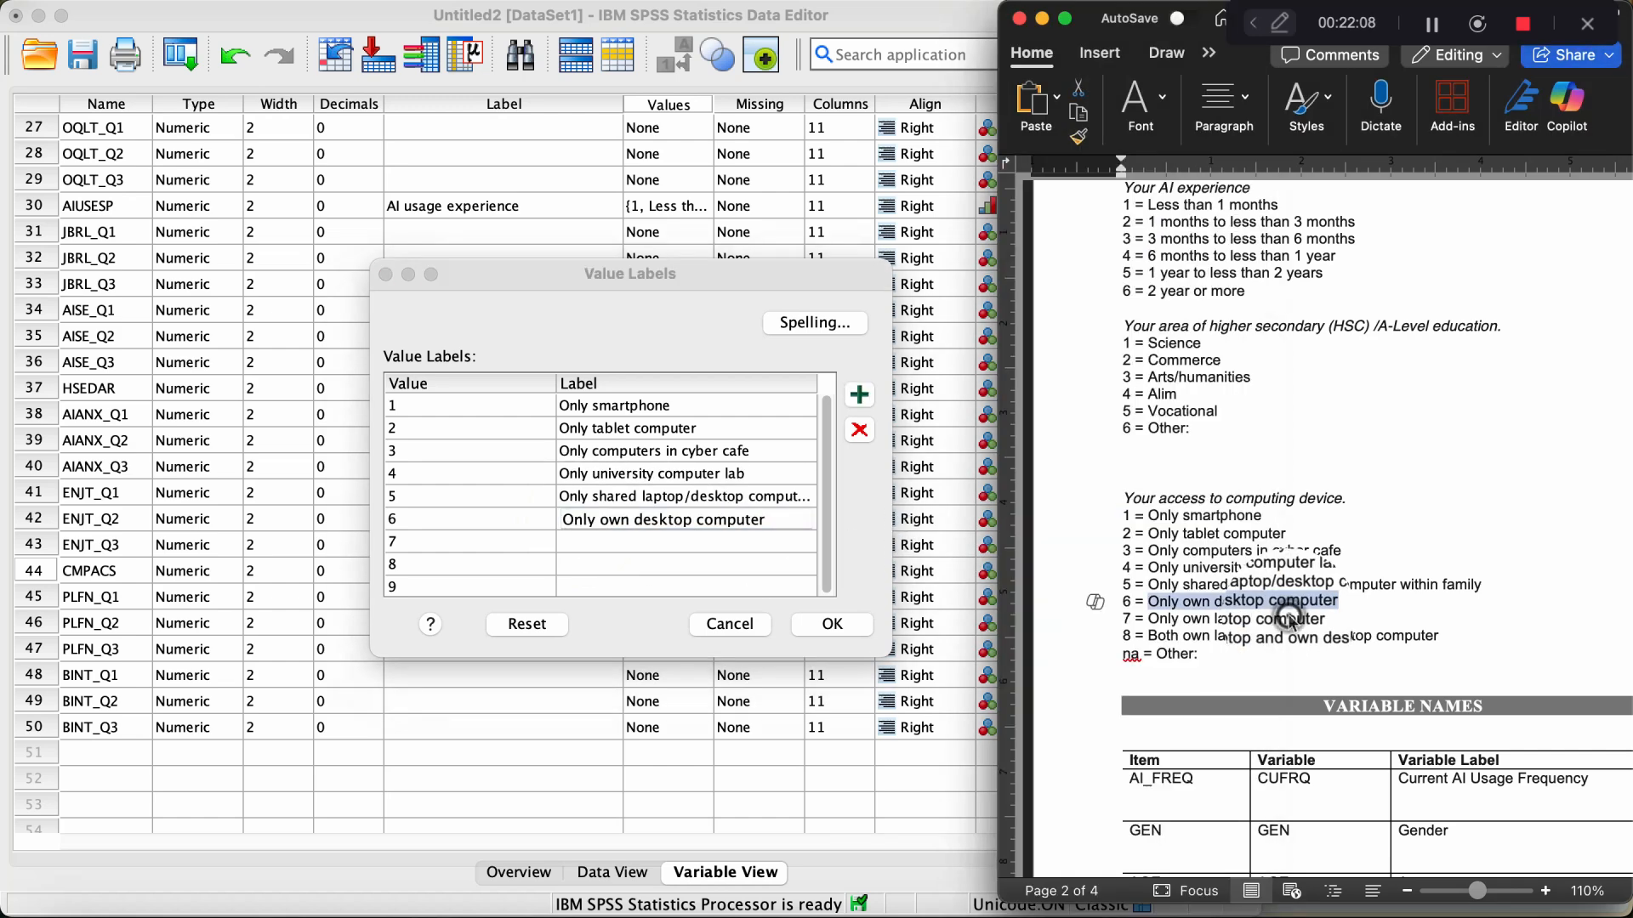
left_click(1148, 619)
left_click_drag(1163, 624, 1317, 625)
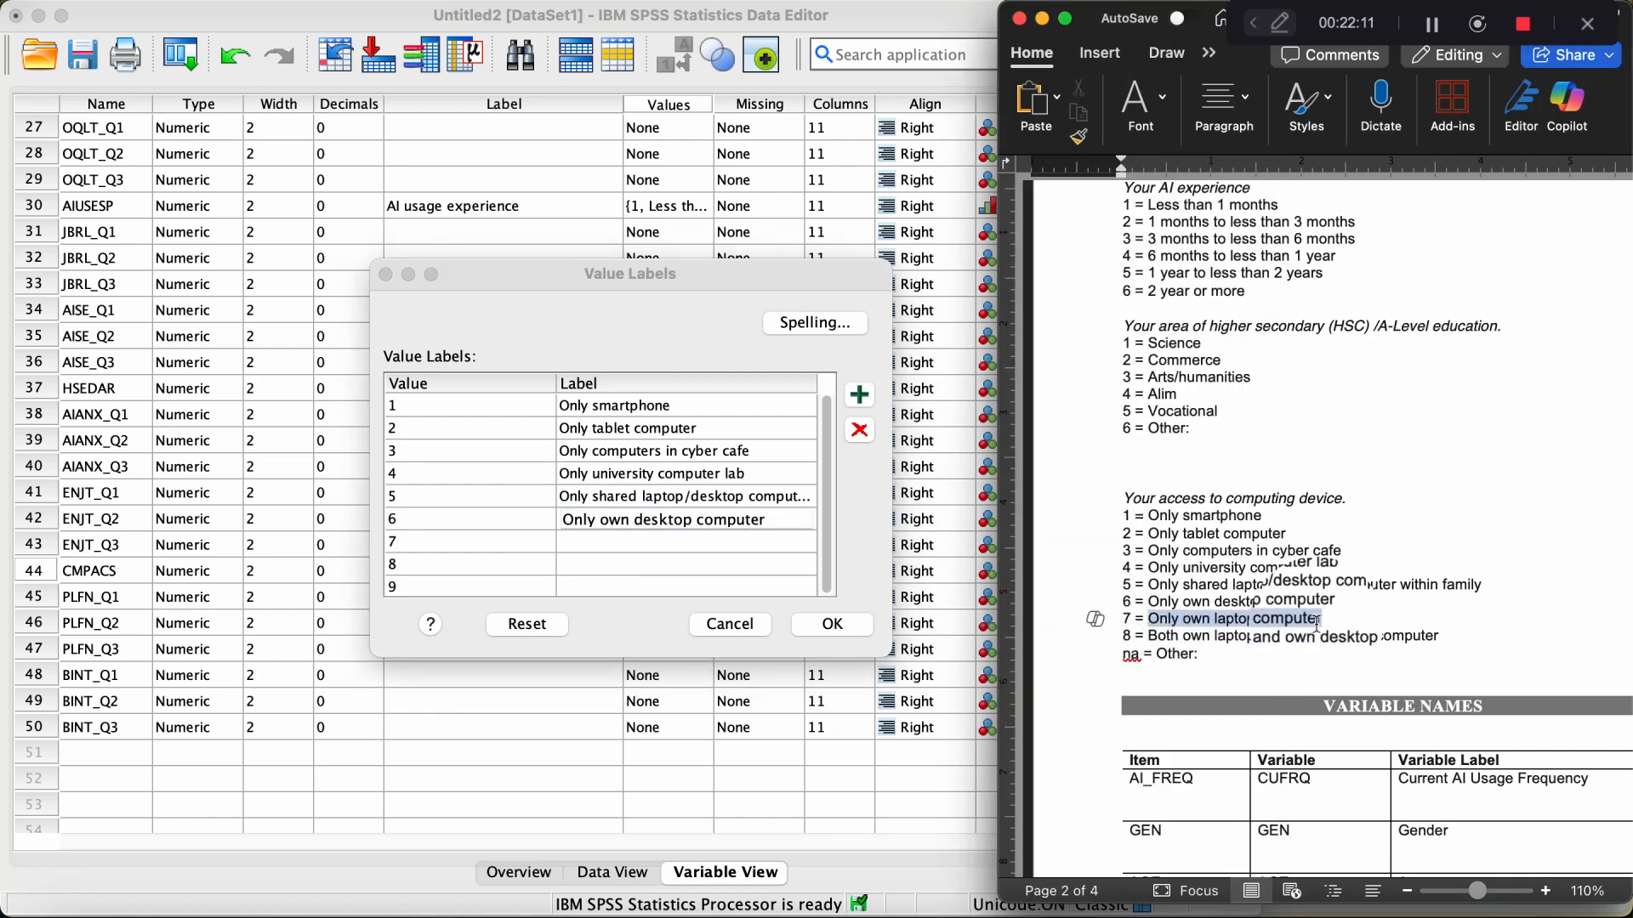
key("super+c")
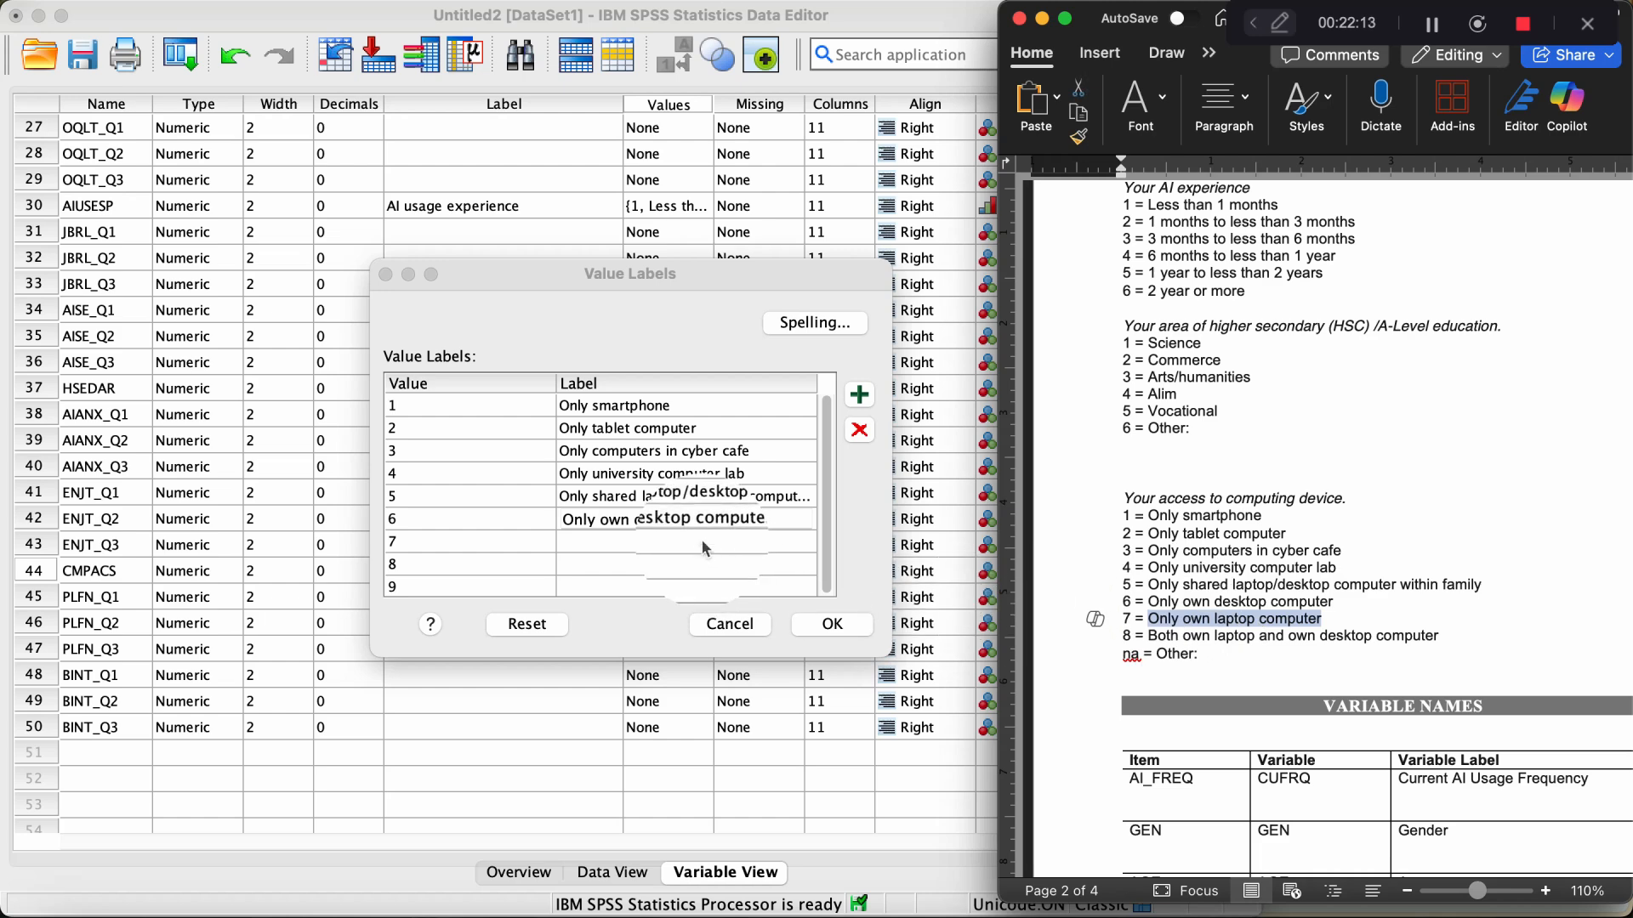
left_click(702, 541)
key("super+v")
Copy "Both own laptop and own desktop computer" from Word as the label for value 8, and delete the unused value 9 before accepting the labels.
left_click(1303, 640)
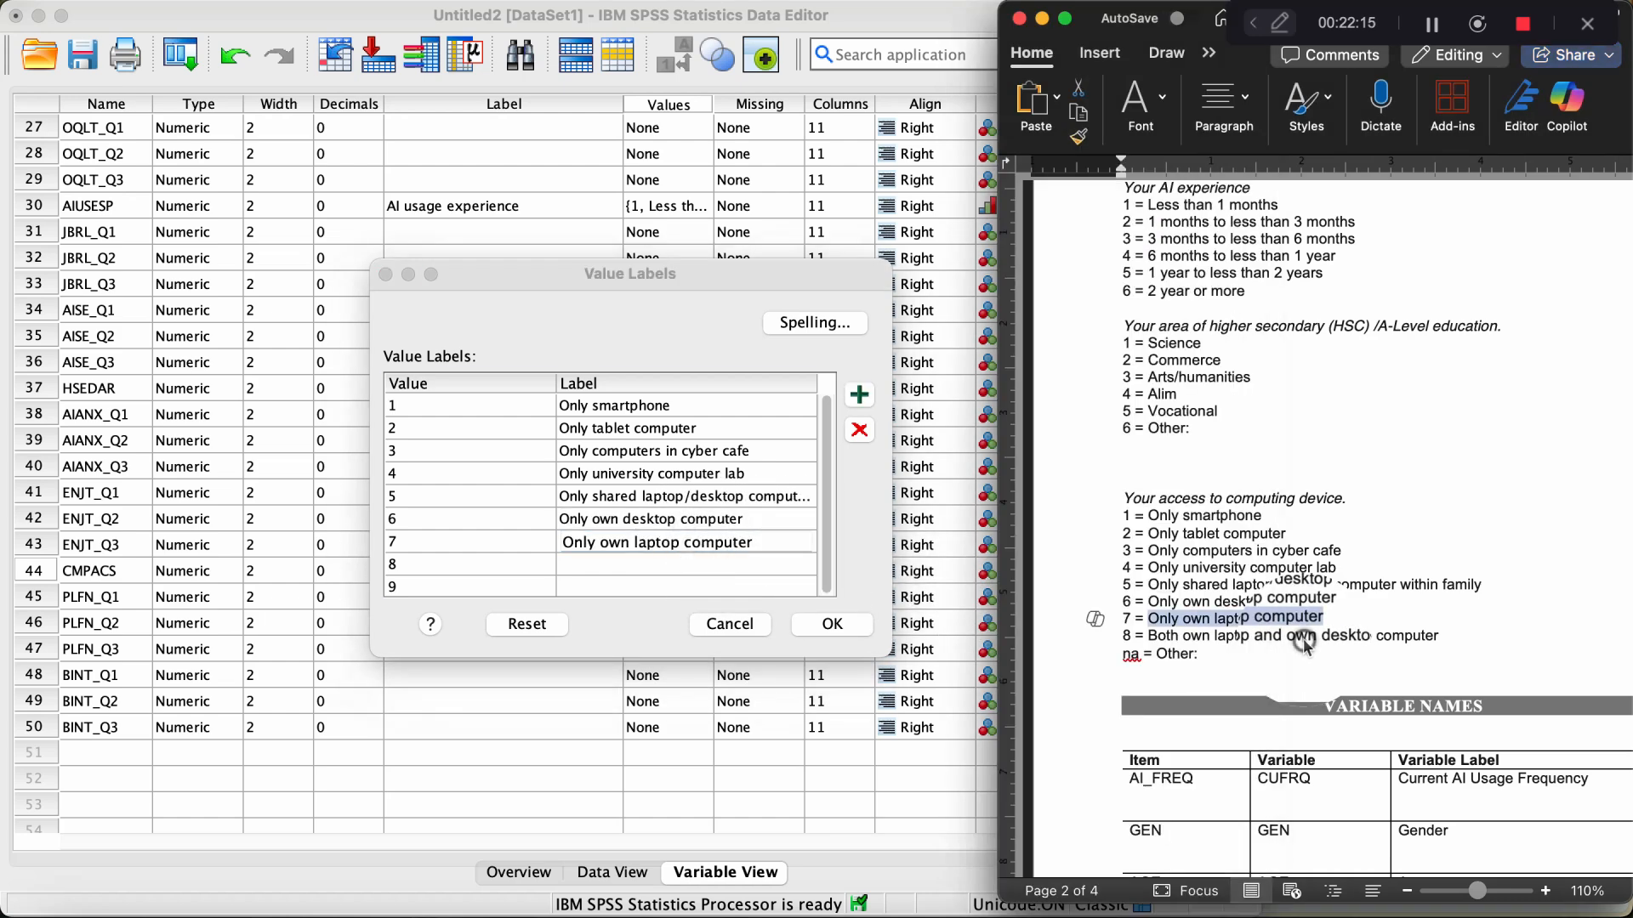
left_click_drag(1150, 636, 624, 567)
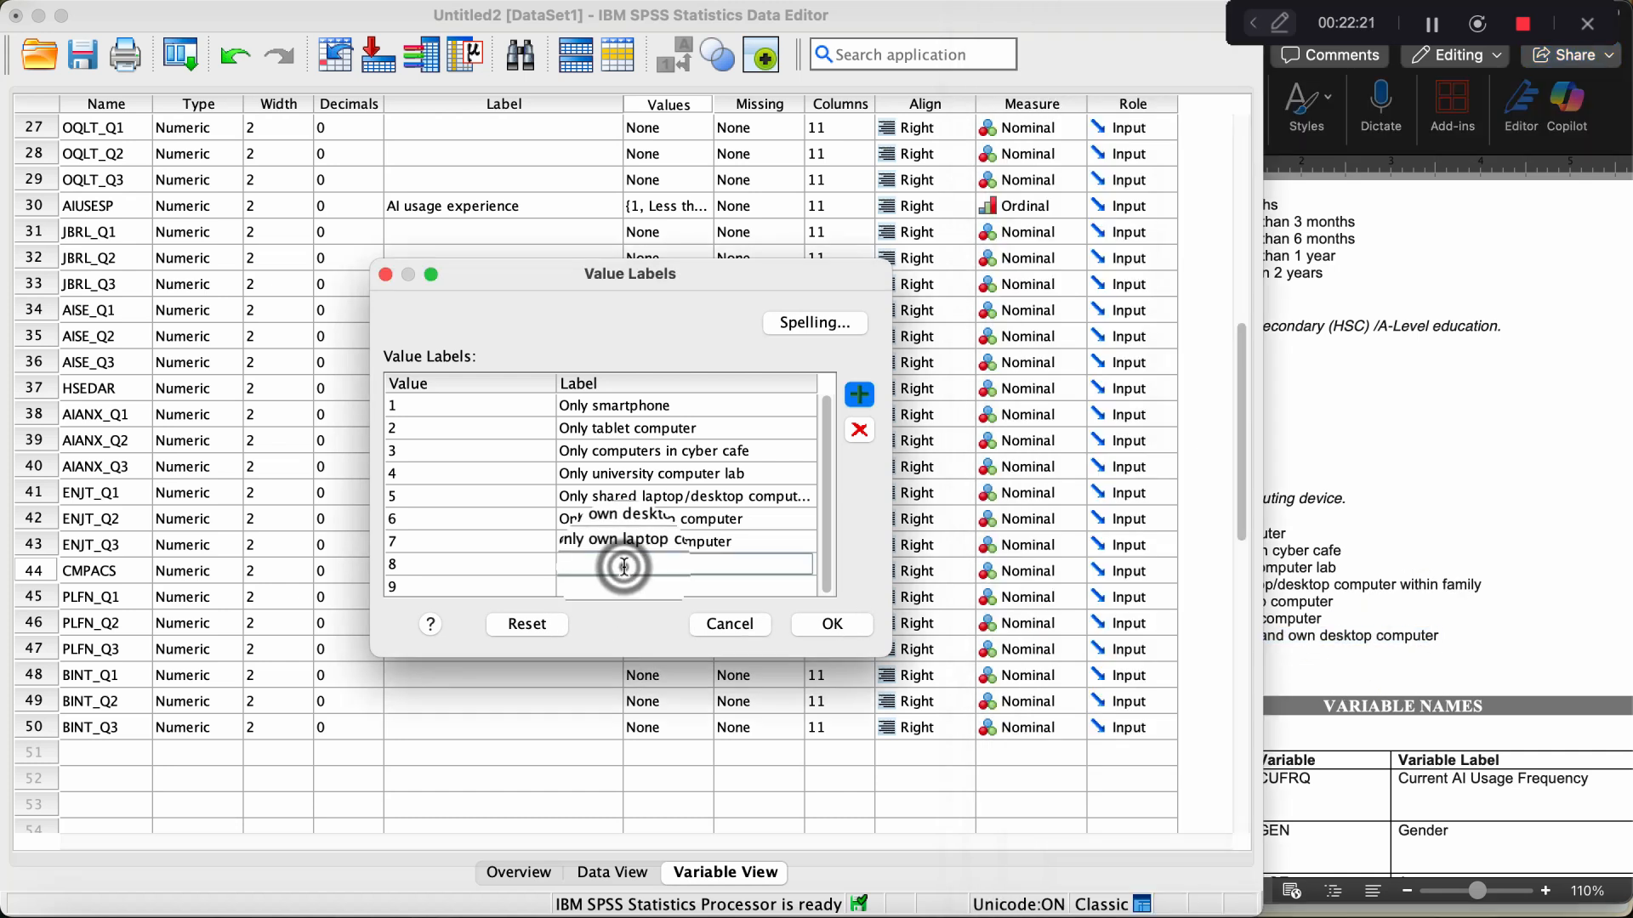
left_click(465, 586)
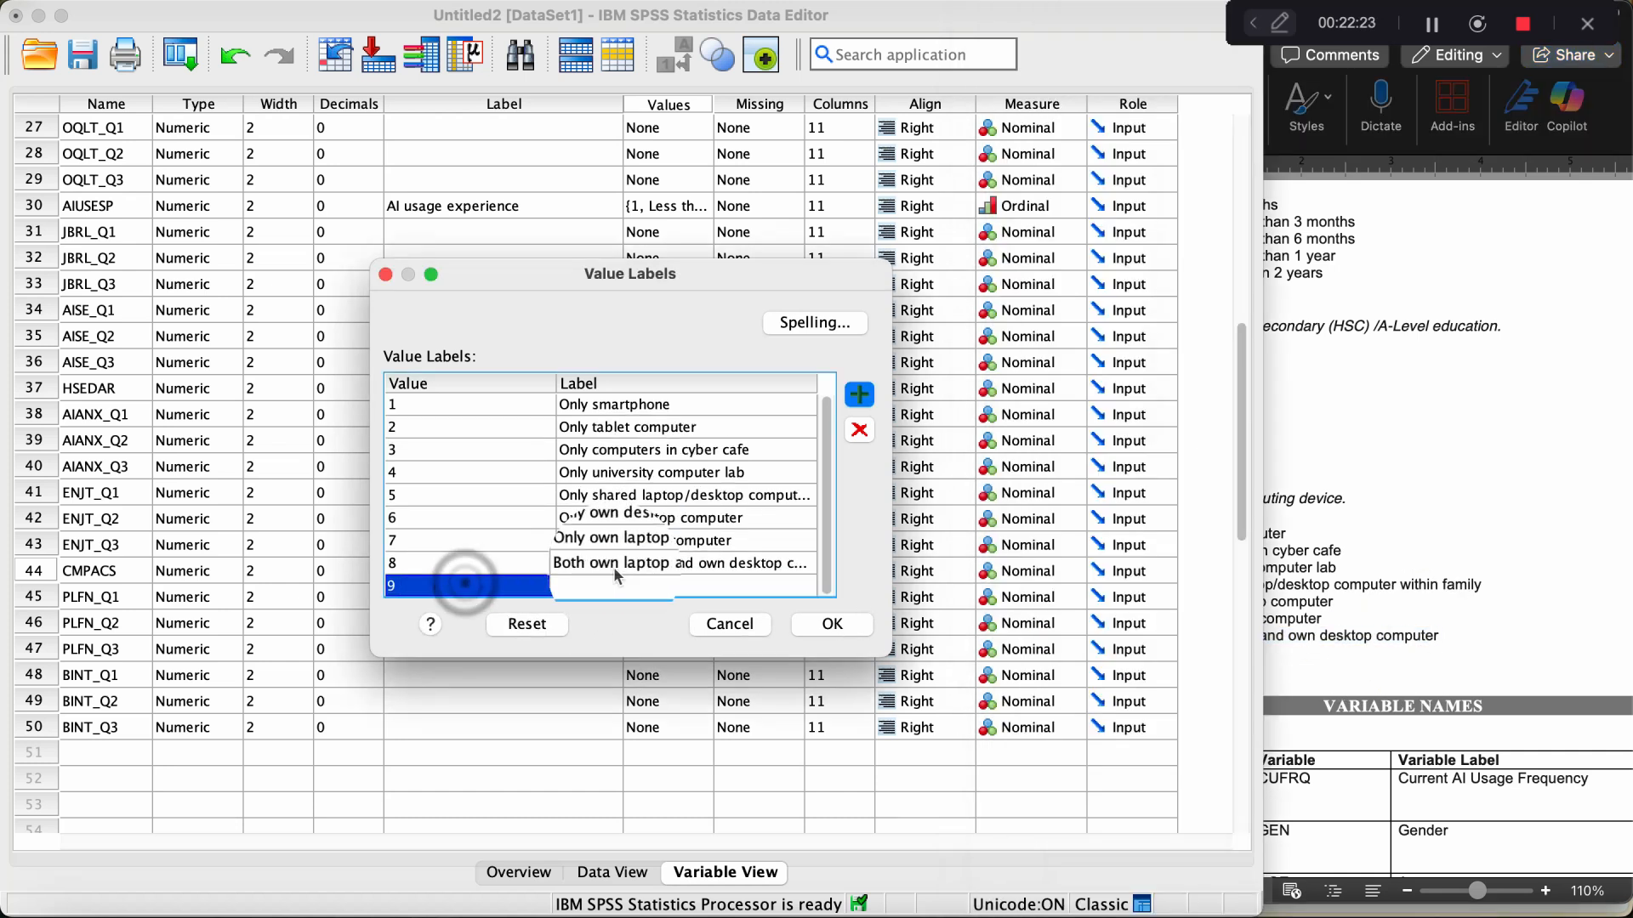
left_click(1439, 551)
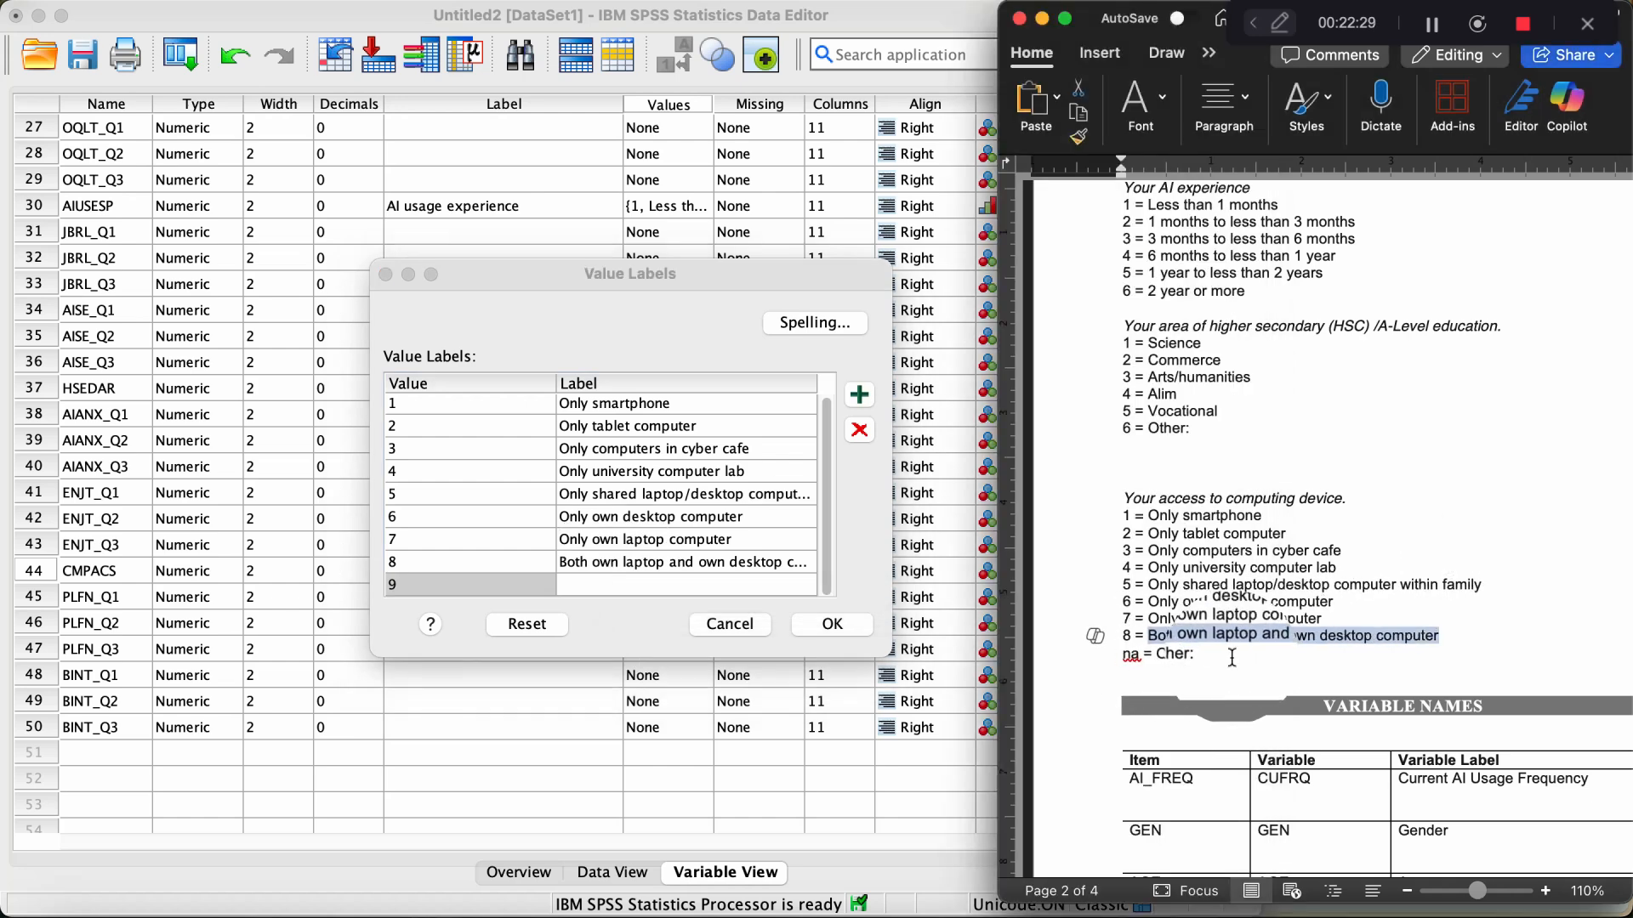
left_click(860, 430)
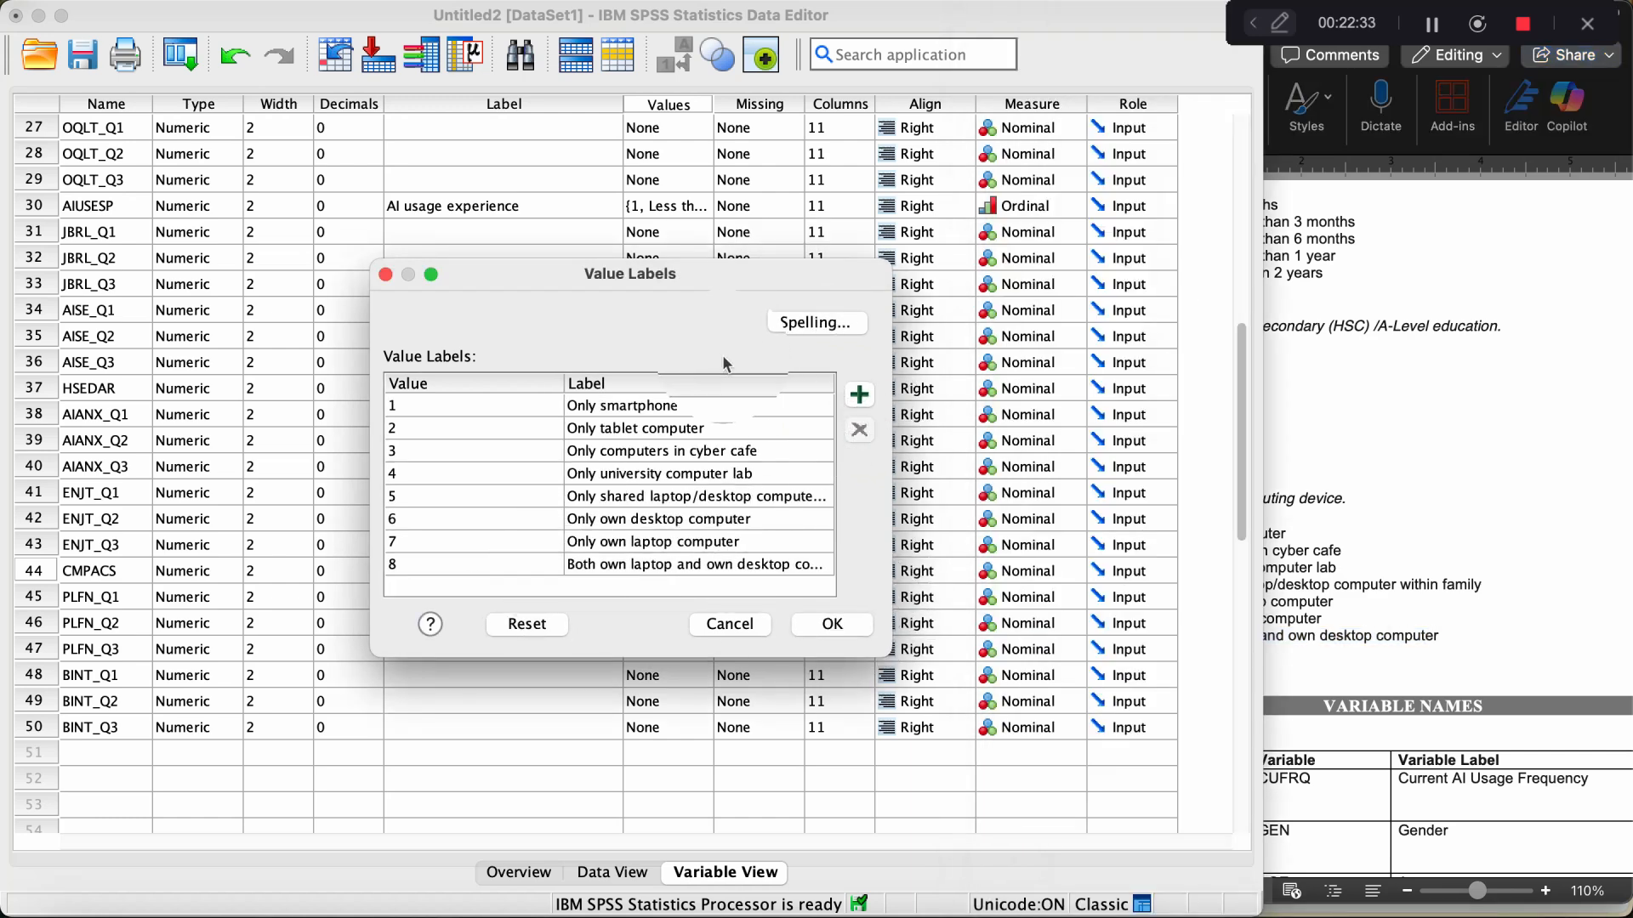
left_click(831, 627)
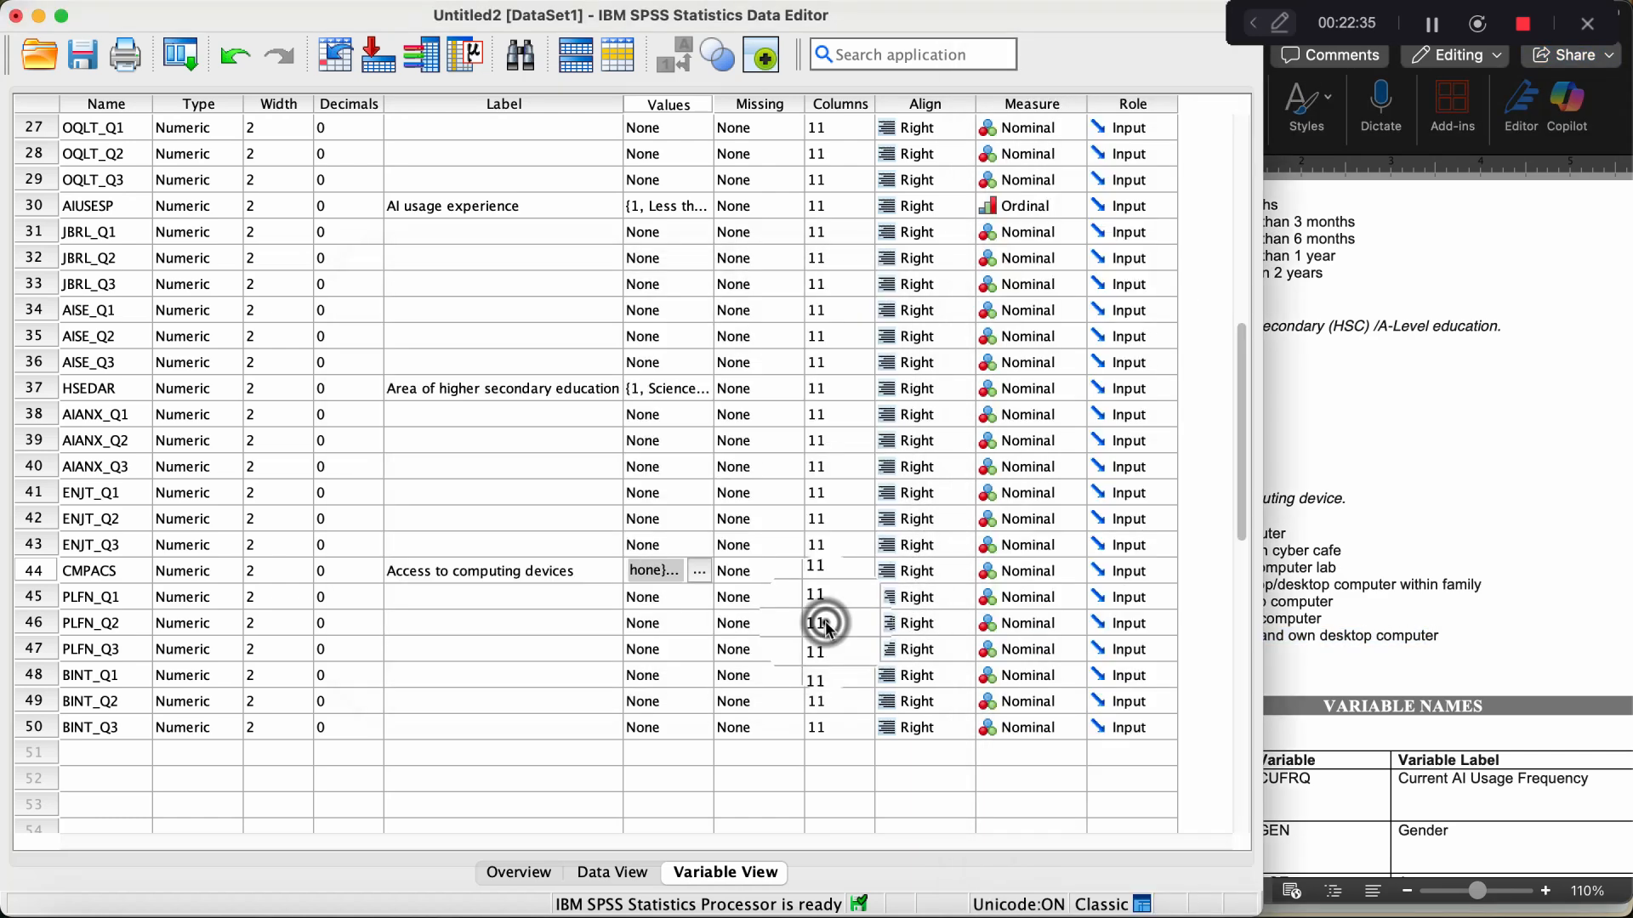
Set the measurement level of CMPACS to Ordinal.
left_click(1021, 570)
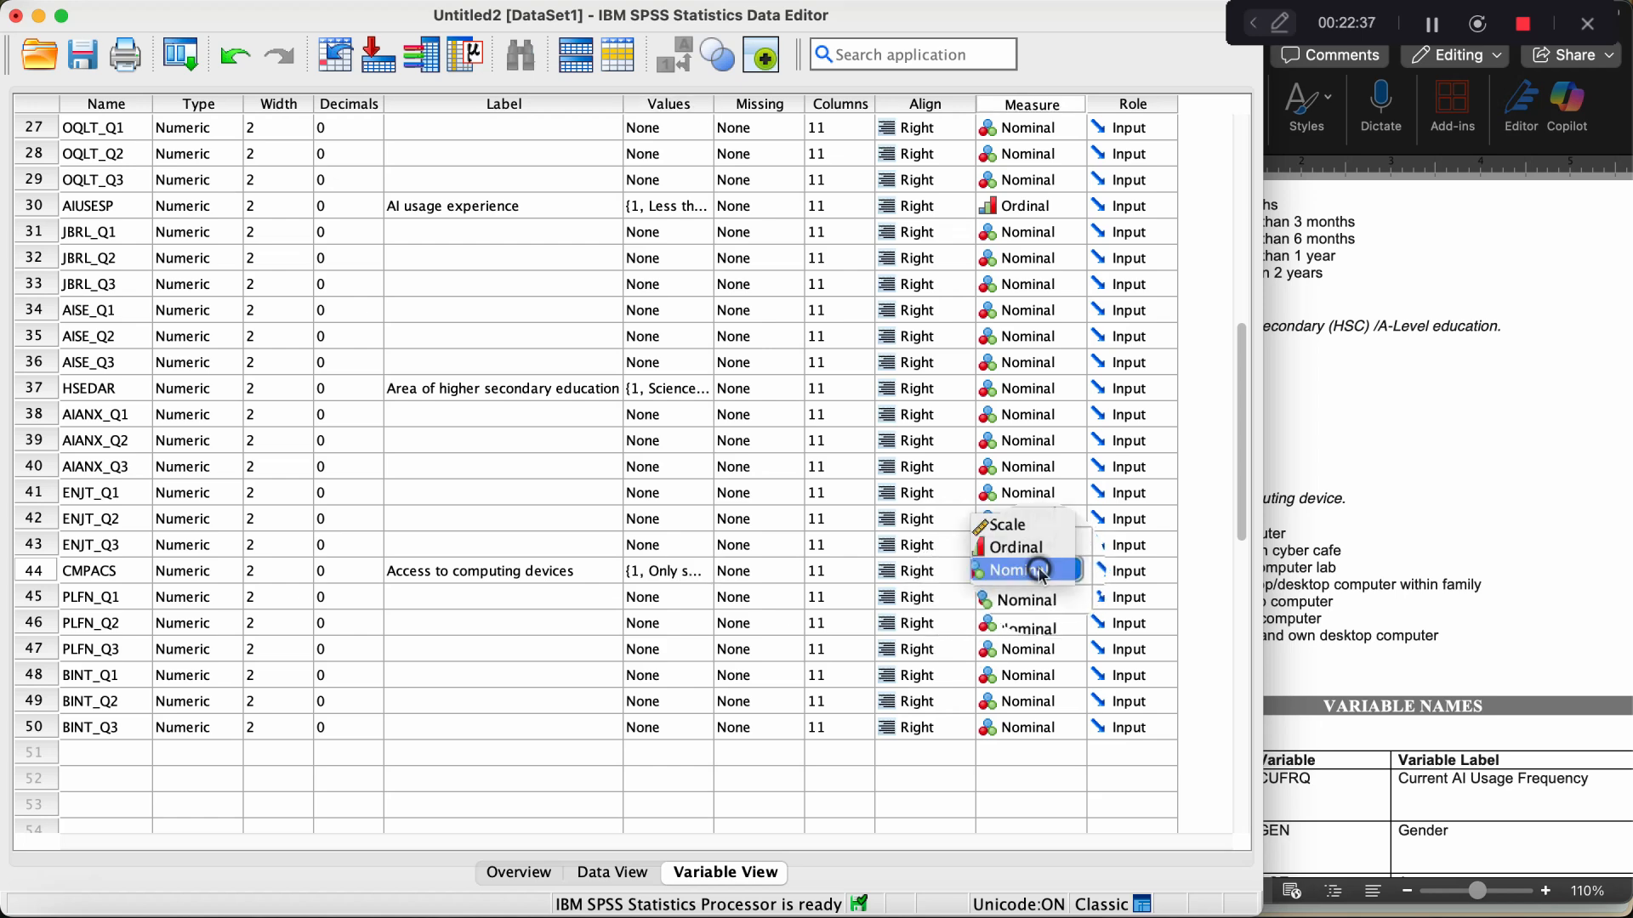
left_click(1014, 552)
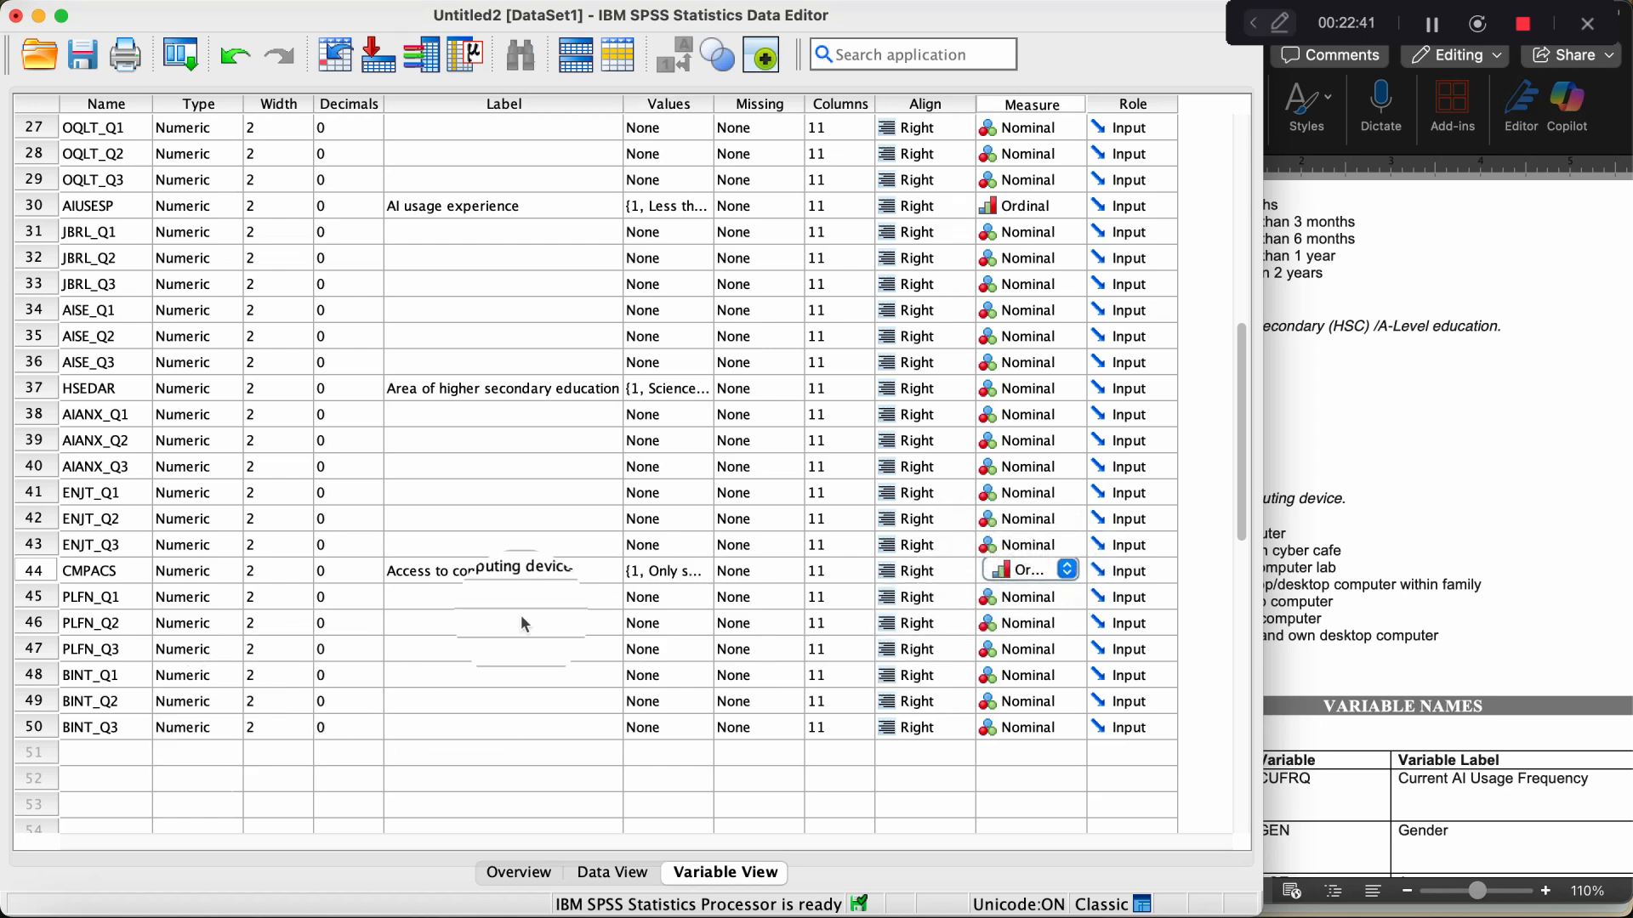
scroll(759, 430, "up", 10)
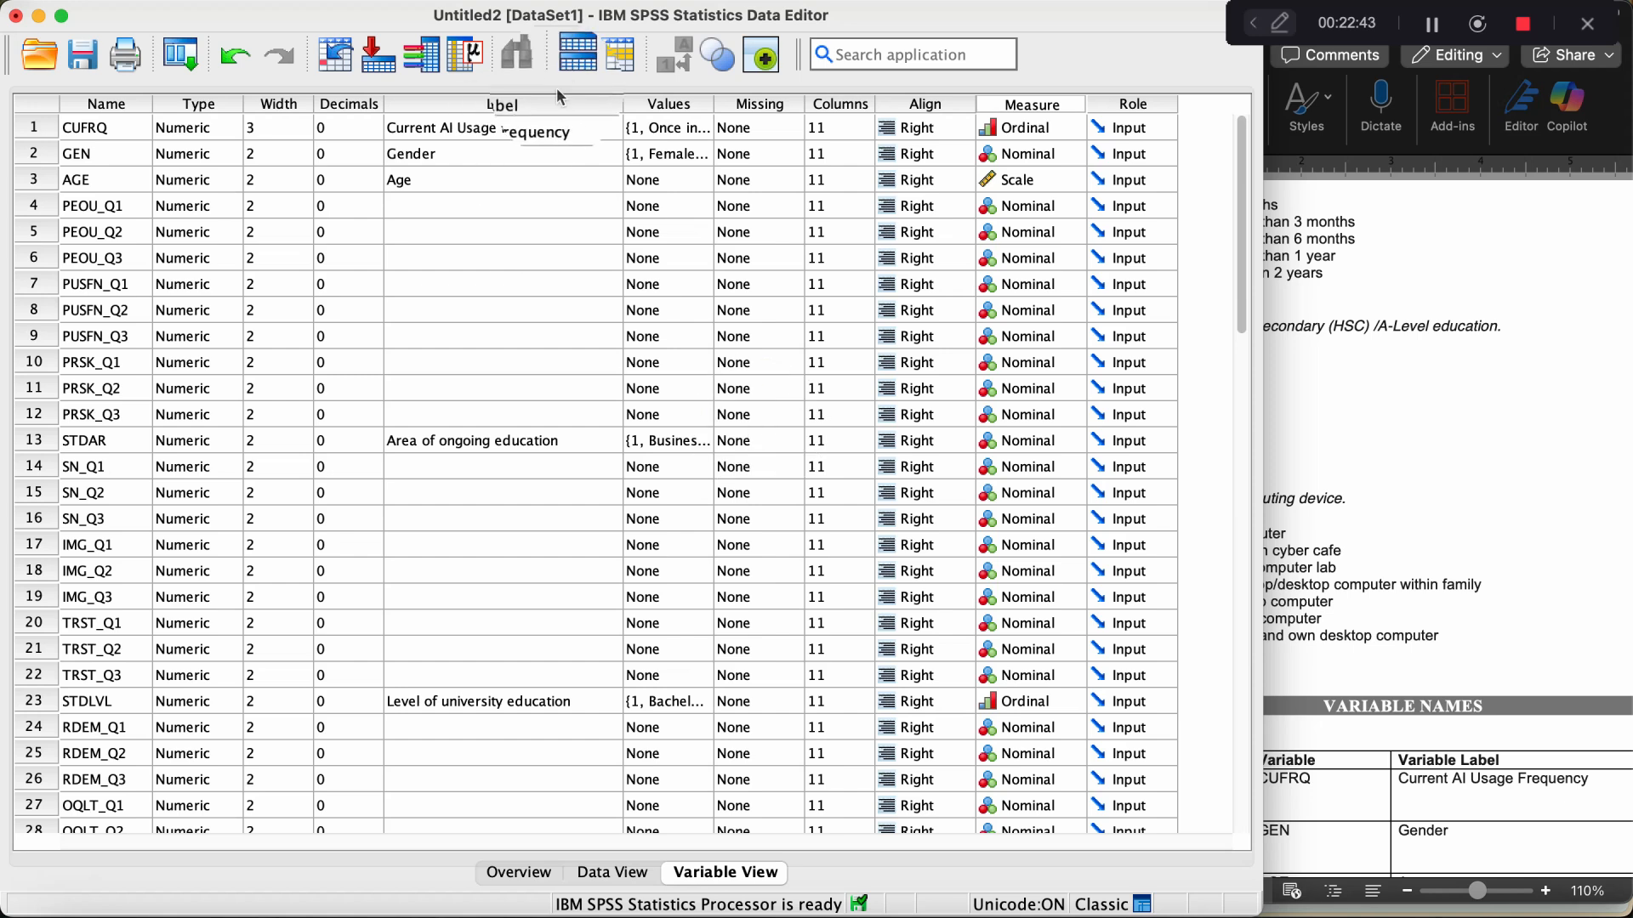